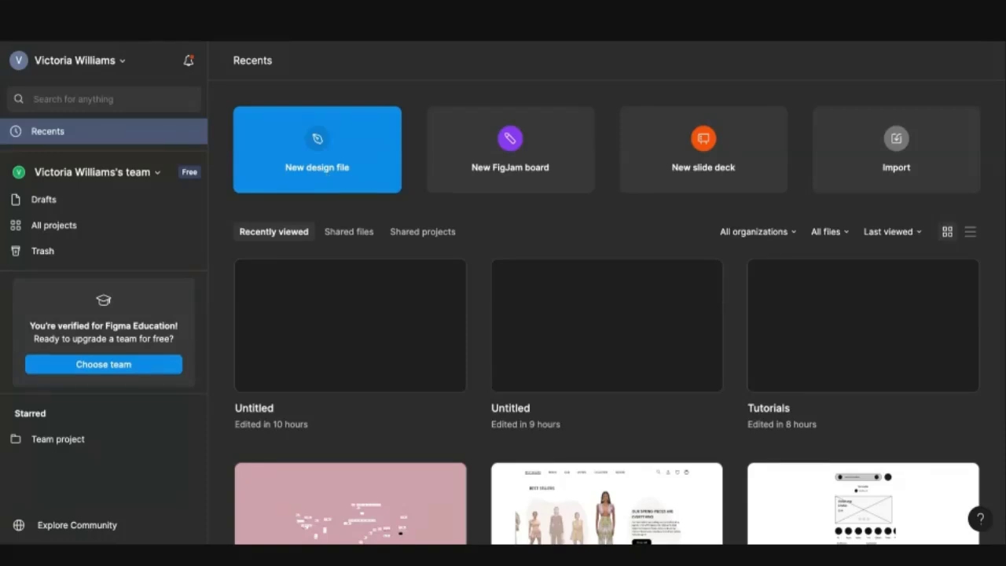
# Create a new design file and rename its first page to "workspace"
pyautogui.click(317, 150)
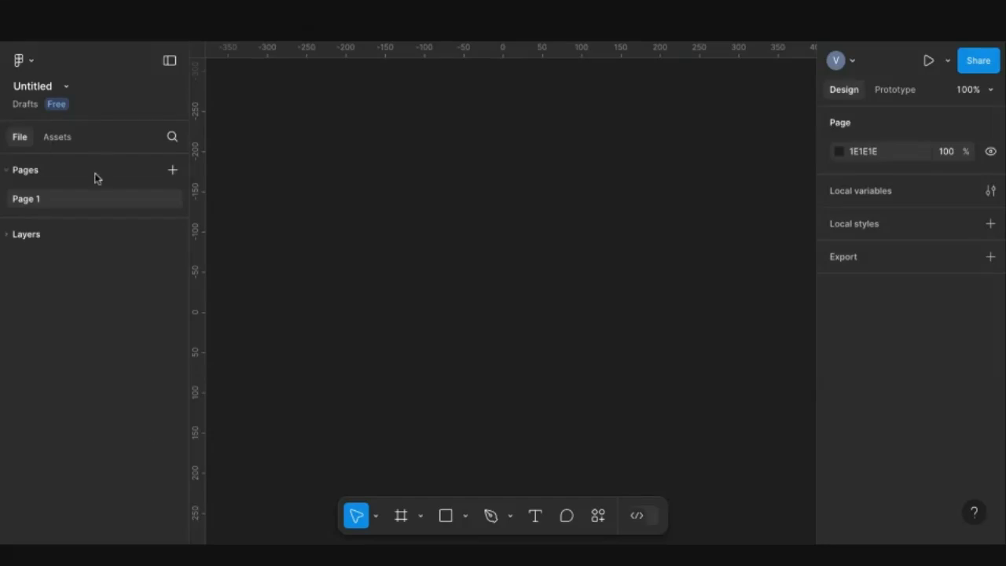
pyautogui.doubleClick(60, 199)
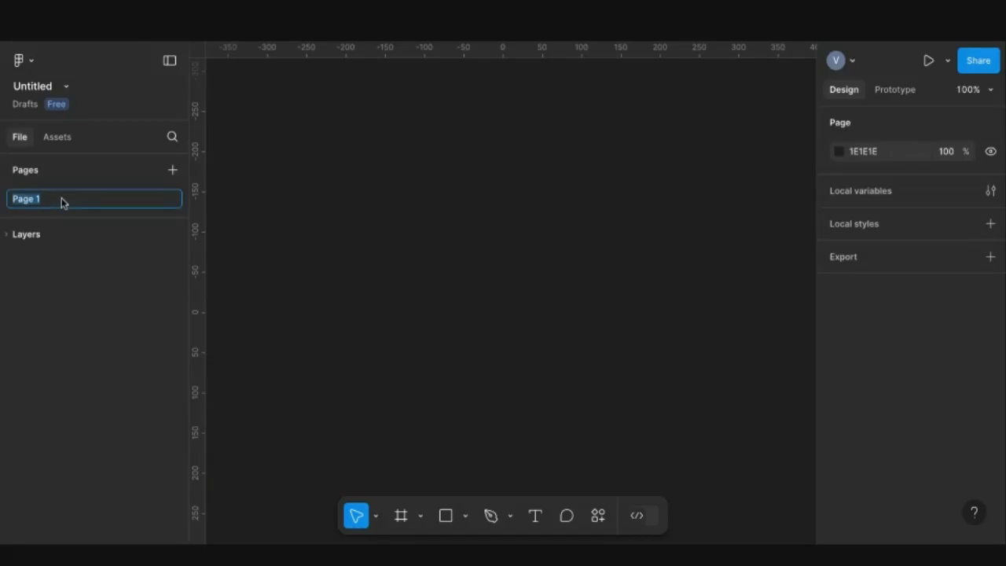
pyautogui.write('workspace')
pyautogui.press('Return')
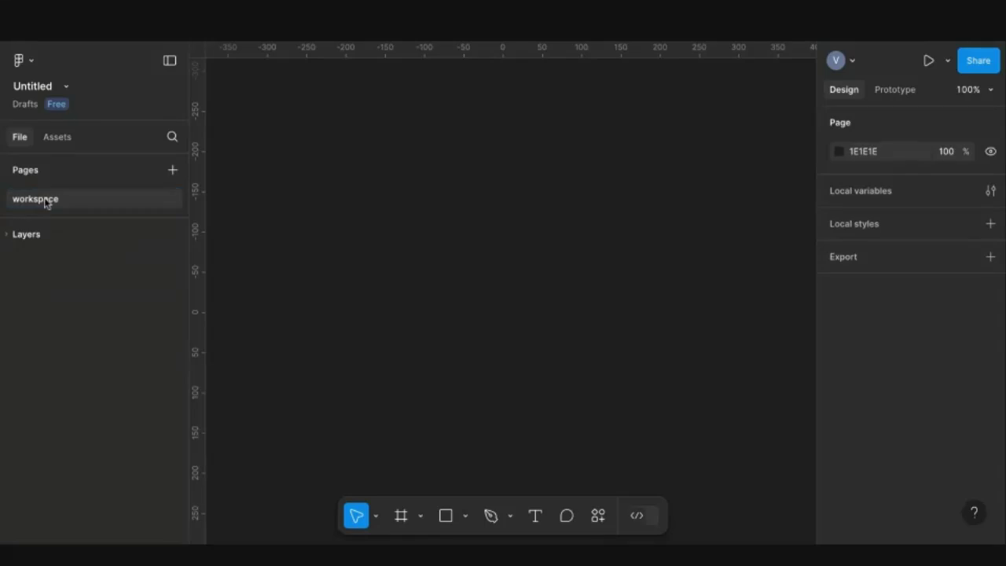
# Add a second page to the file and name it "mtn"
pyautogui.click(172, 169)
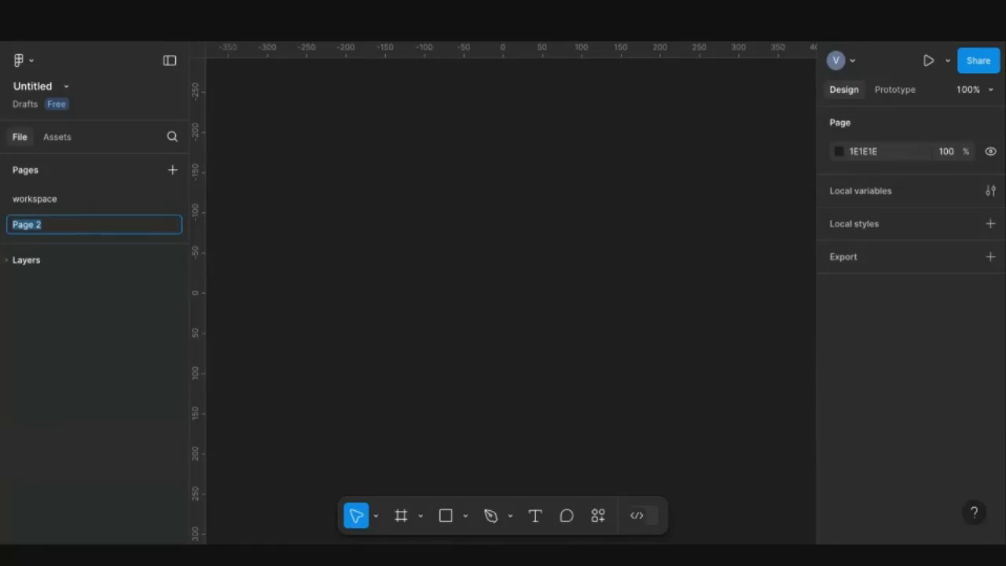
pyautogui.click(44, 225)
pyautogui.write('mtn')
pyautogui.press('BackSpace')
pyautogui.press('BackSpace')
pyautogui.press('BackSpace')
pyautogui.press('BackSpace')
pyautogui.press('BackSpace')
pyautogui.press('BackSpace')
pyautogui.press('BackSpace')
pyautogui.press('BackSpace')
pyautogui.press('BackSpace')
pyautogui.write('mtn')
pyautogui.press('Return')
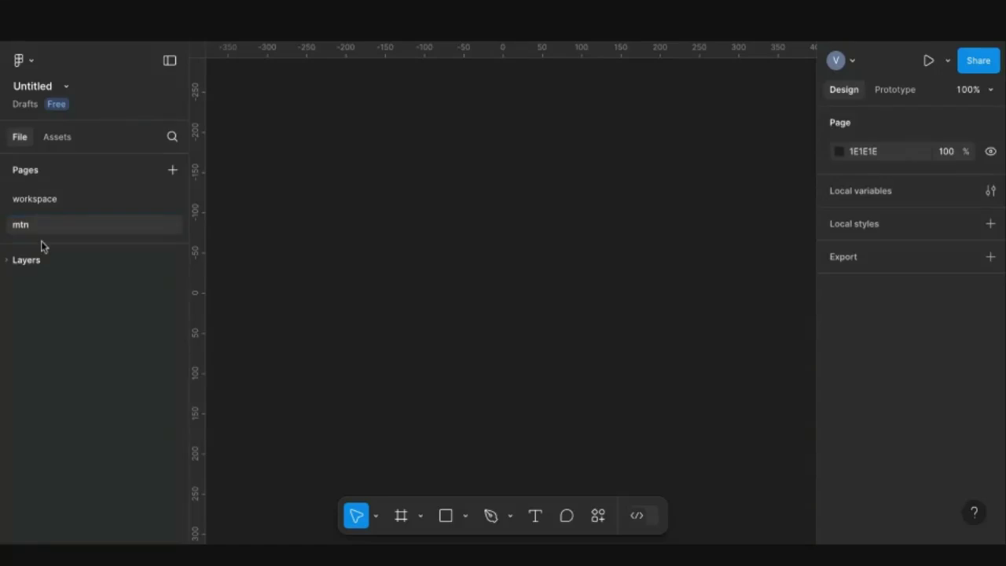
# Add a third page to the file and name it "glo"
pyautogui.click(173, 169)
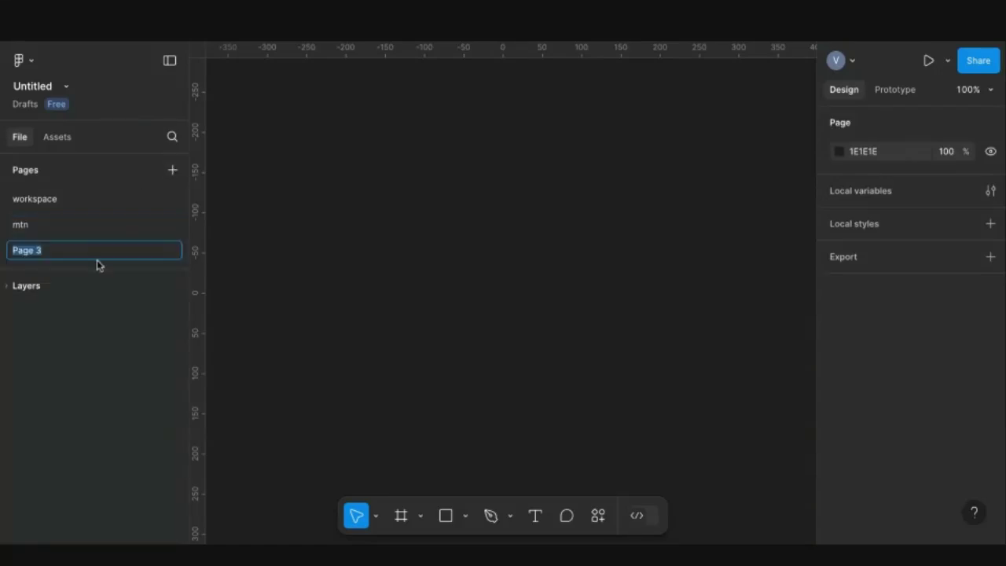
pyautogui.write('glo')
pyautogui.press('Return')
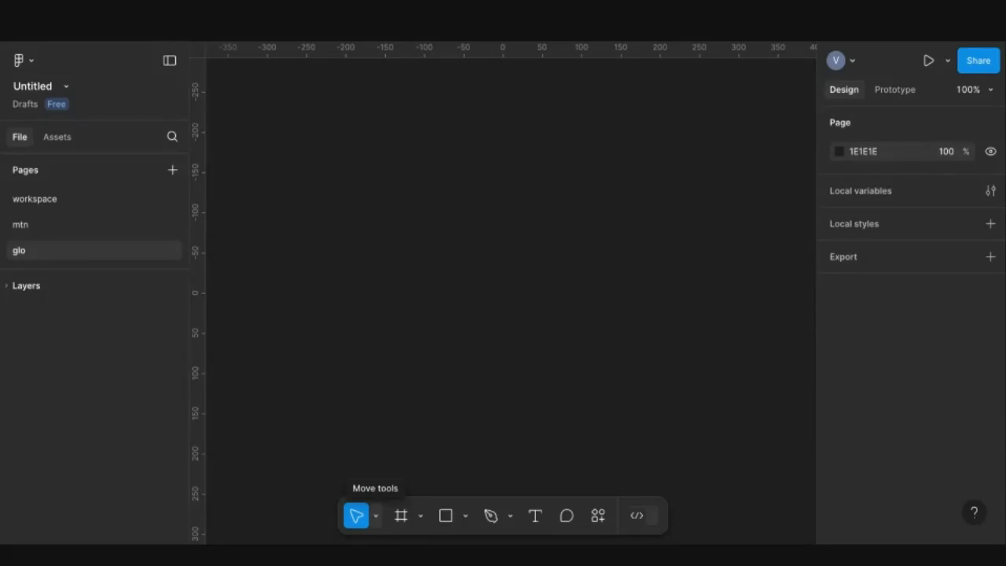
# Draw a rectangle about 183 × 146 on the glo page
pyautogui.click(376, 515)
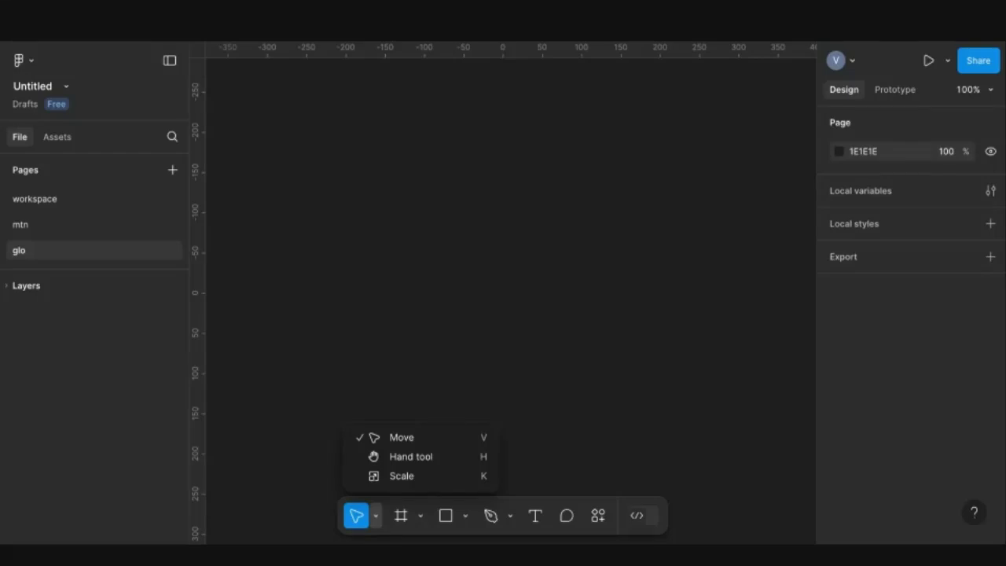
pyautogui.click(468, 519)
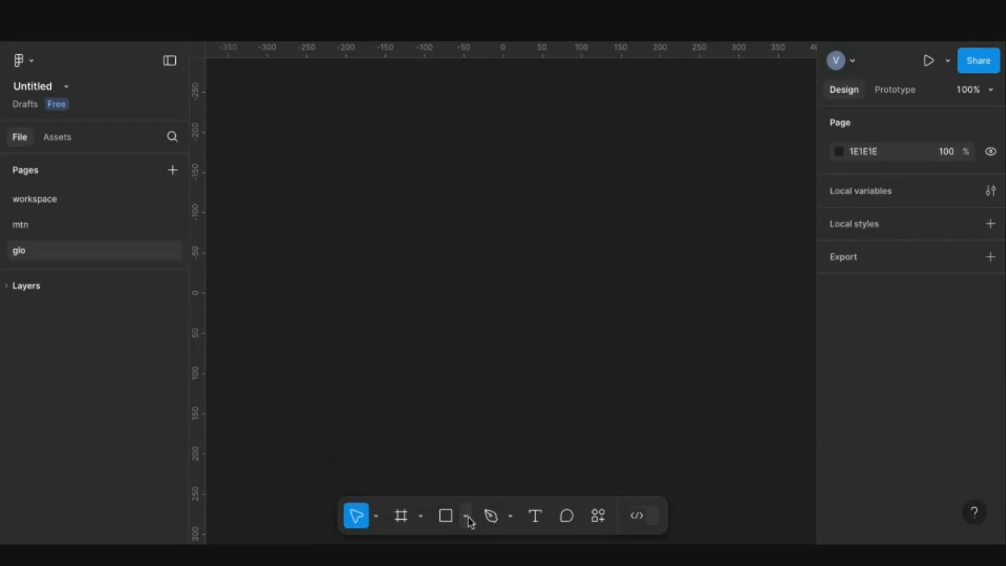
pyautogui.press('r')
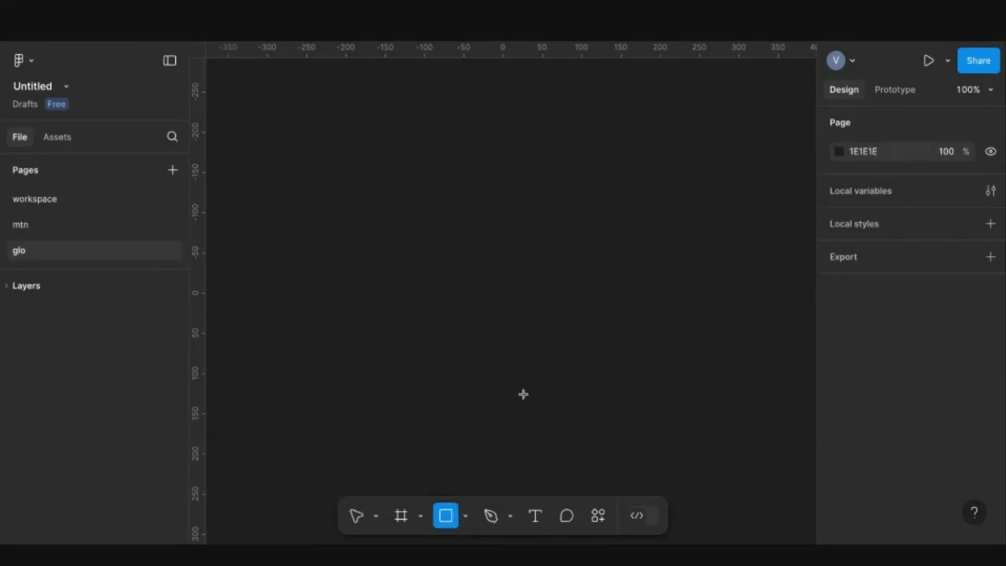
pyautogui.moveTo(380, 277)
pyautogui.mouseDown()
pyautogui.moveTo(437, 280)
pyautogui.moveTo(524, 393)
pyautogui.mouseUp()
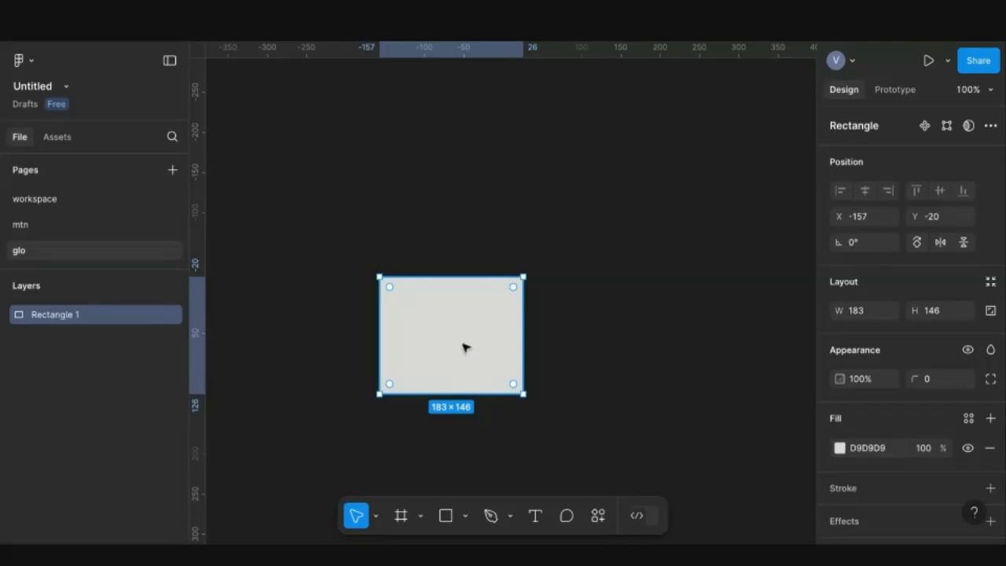
# Move the rectangle to about X -196, Y -97 and place a duplicate beside it at the same height, about X 10
pyautogui.moveTo(464, 356); pyautogui.dragTo(434, 281)
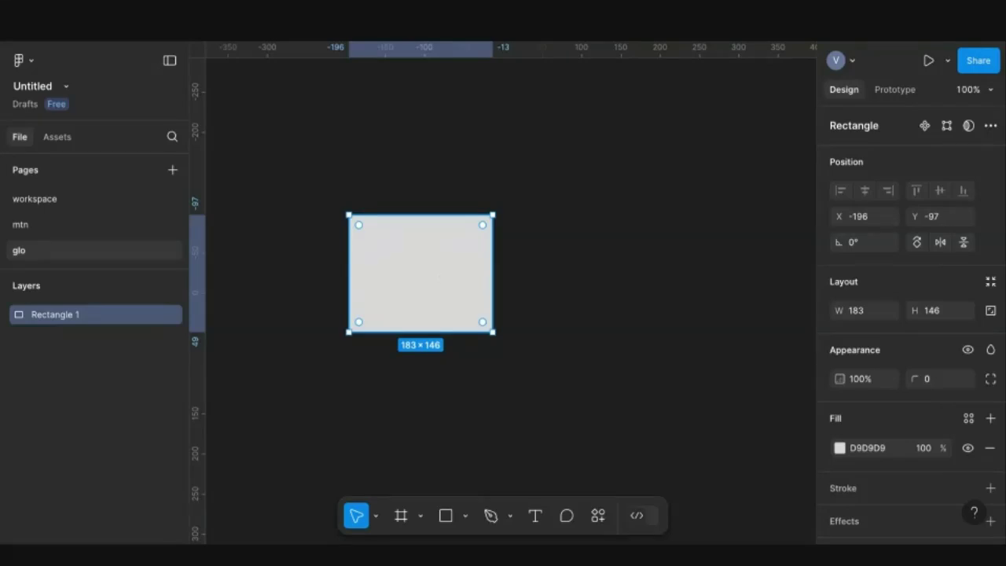
pyautogui.hotkey('ctrl', 'd')
pyautogui.moveTo(455, 288); pyautogui.dragTo(605, 277)
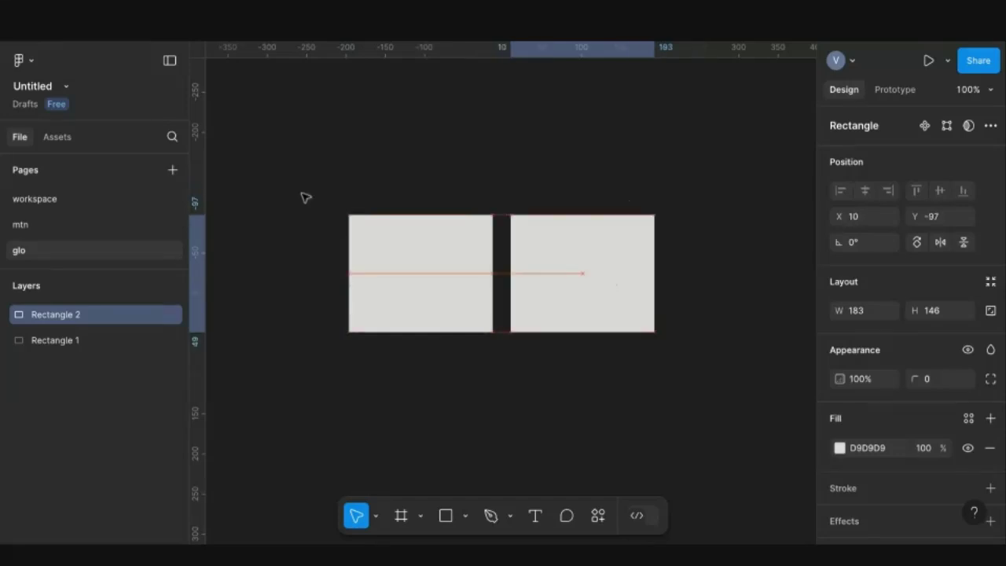
# Delete both rectangles from the canvas
pyautogui.click(409, 205)
pyautogui.moveTo(301, 191); pyautogui.dragTo(690, 357)
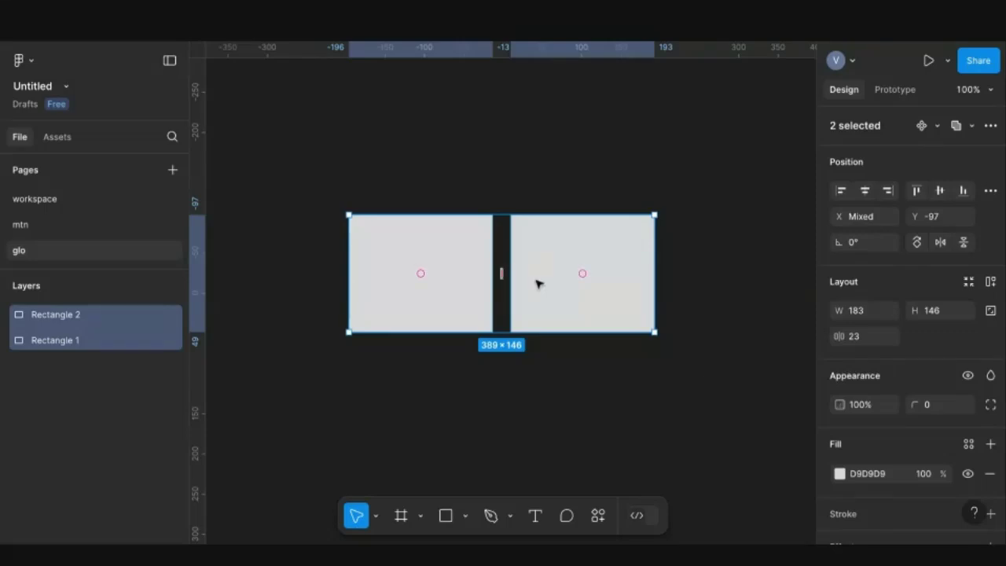
pyautogui.press('Delete')
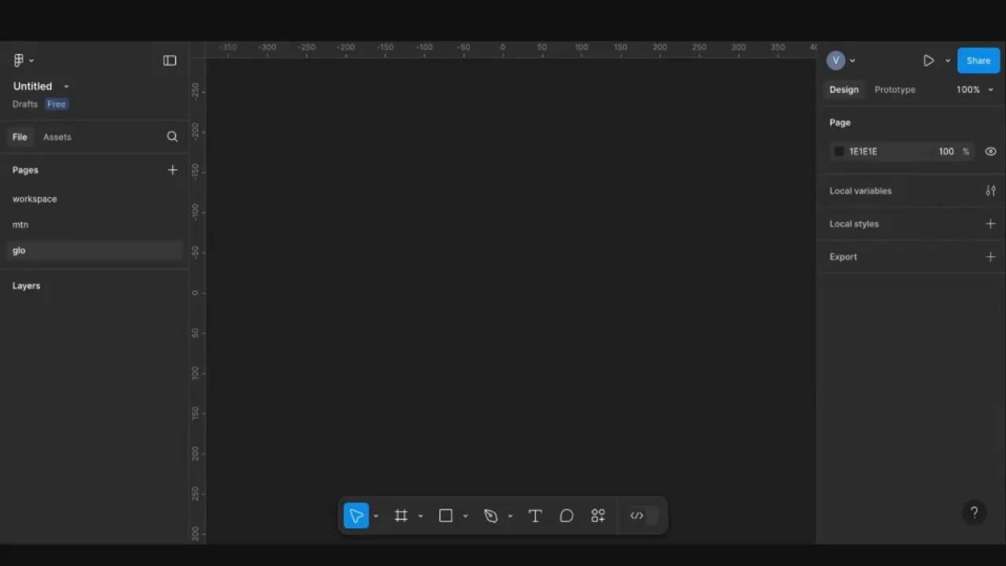
pyautogui.click(378, 515)
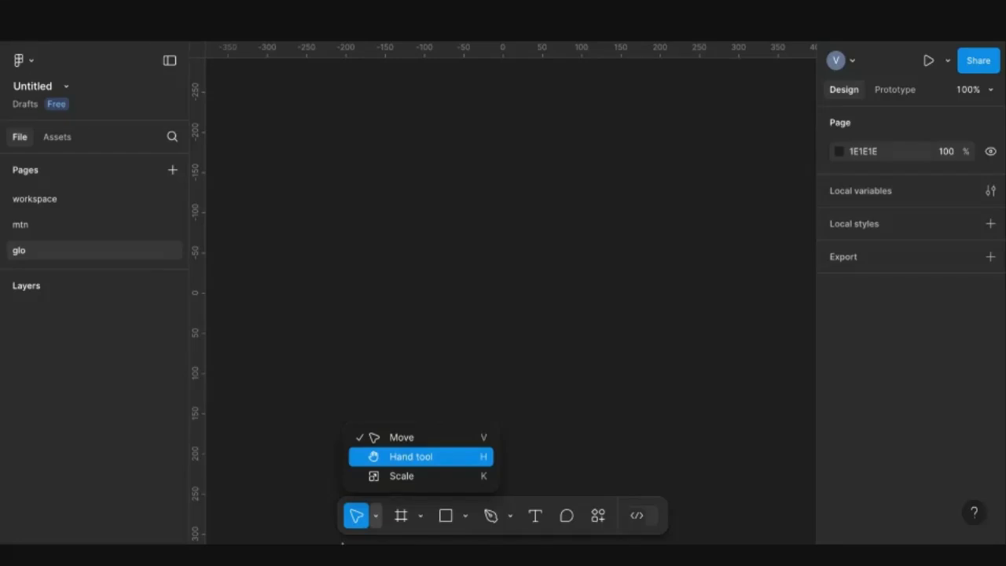
pyautogui.click(391, 456)
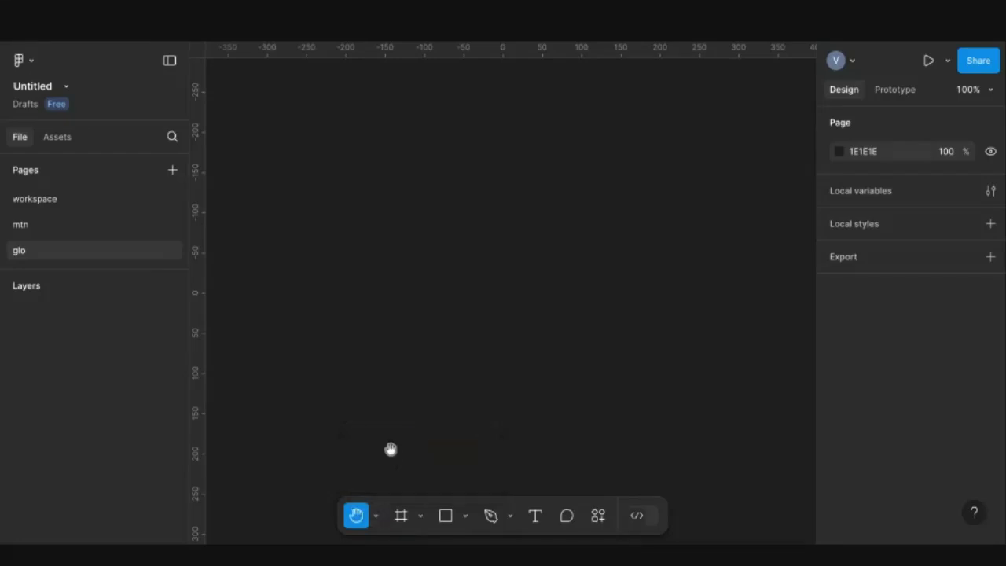
pyautogui.scroll(5, 409, 295)
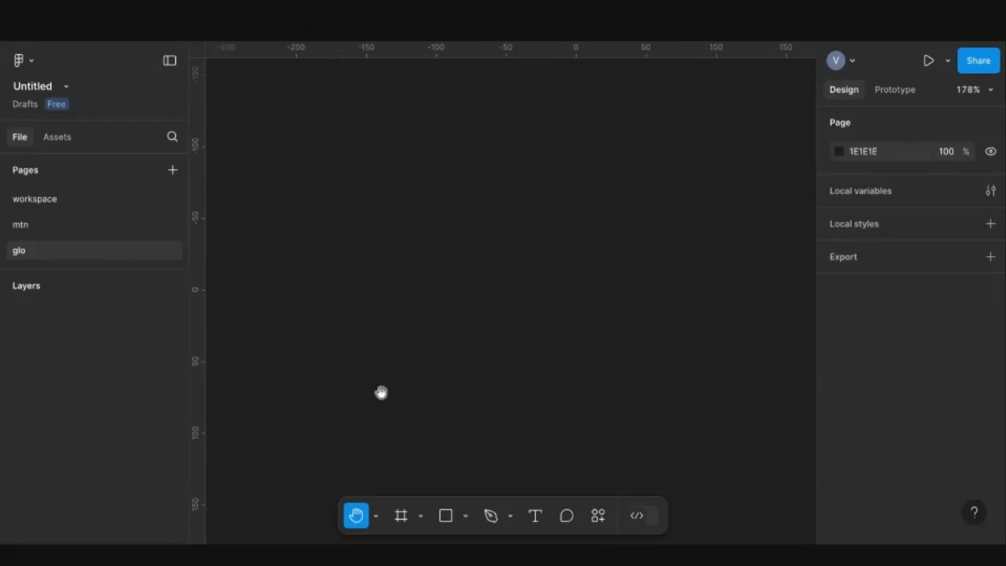
pyautogui.click(377, 515)
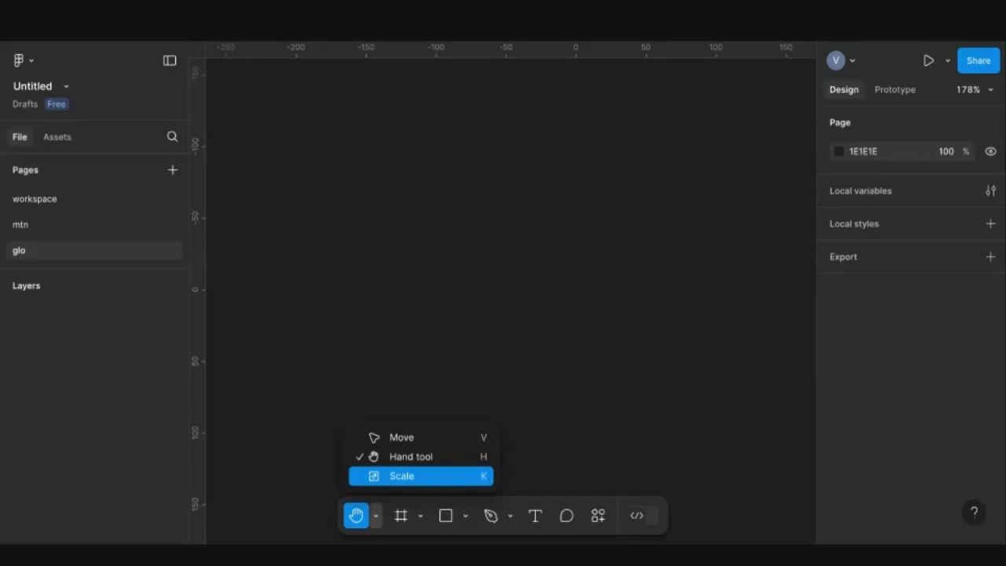
pyautogui.click(413, 470)
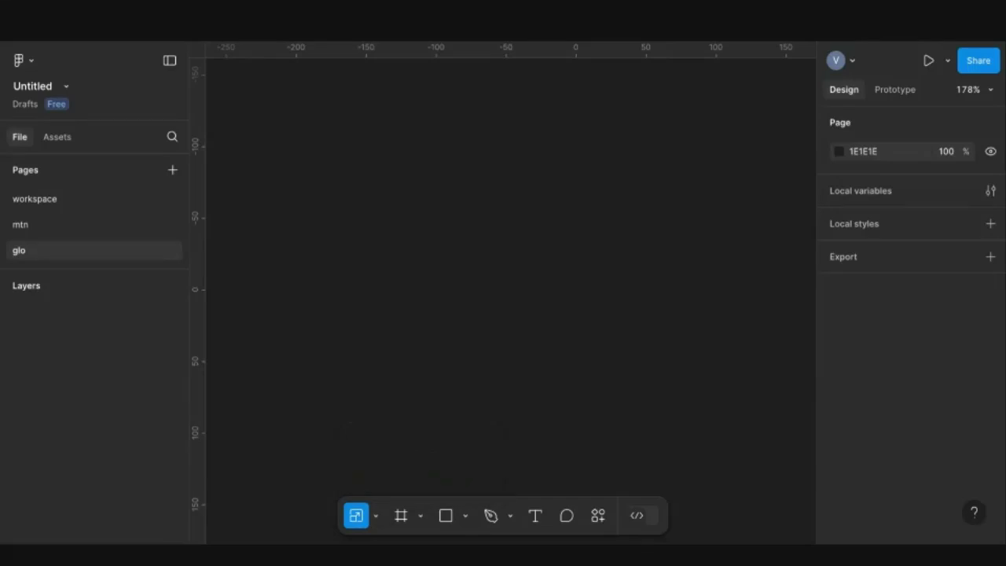
# Draw a rectangle about 104 × 75 on the empty glo page
pyautogui.click(467, 516)
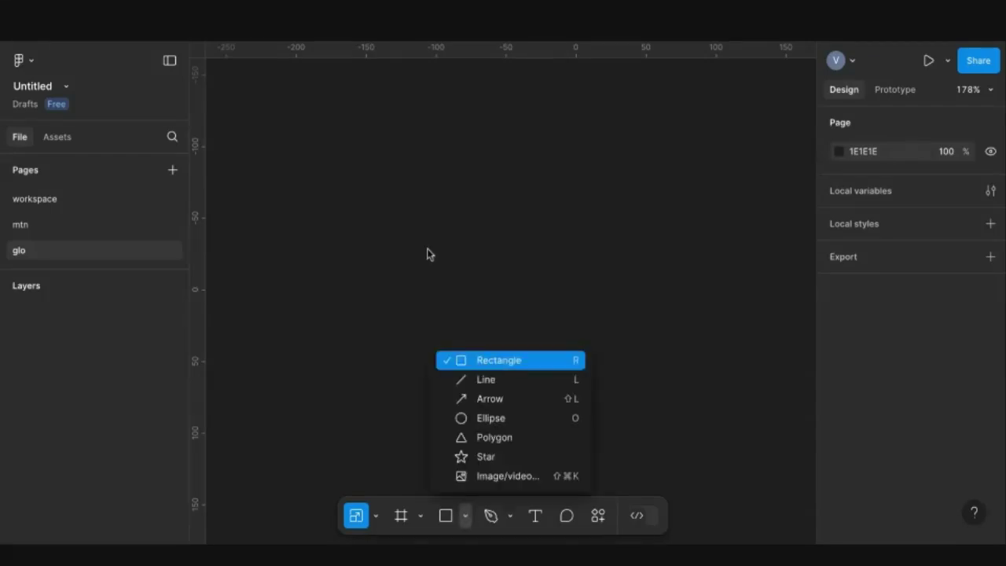
pyautogui.press('r')
pyautogui.moveTo(422, 244)
pyautogui.mouseDown()
pyautogui.moveTo(537, 310)
pyautogui.moveTo(567, 353)
pyautogui.mouseUp()
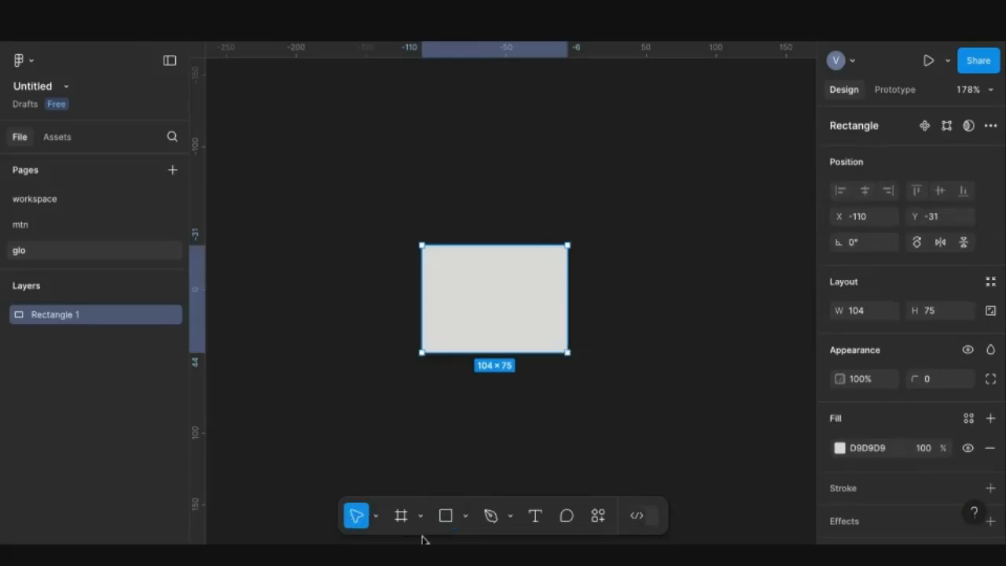
# Use the Scale tool to enlarge the rectangle about 1.25x from its lower-right corner, and delete it
pyautogui.click(376, 515)
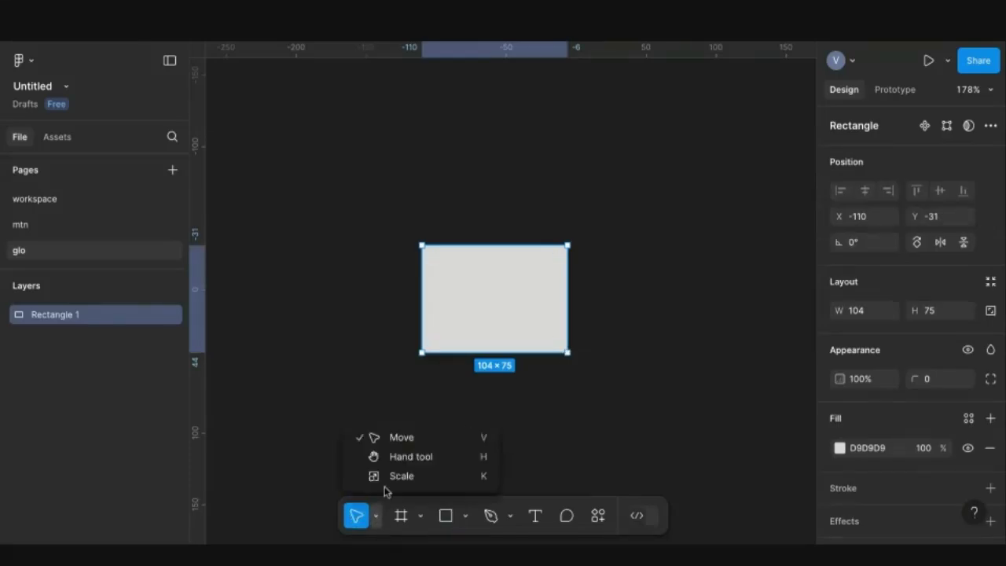
pyautogui.click(393, 479)
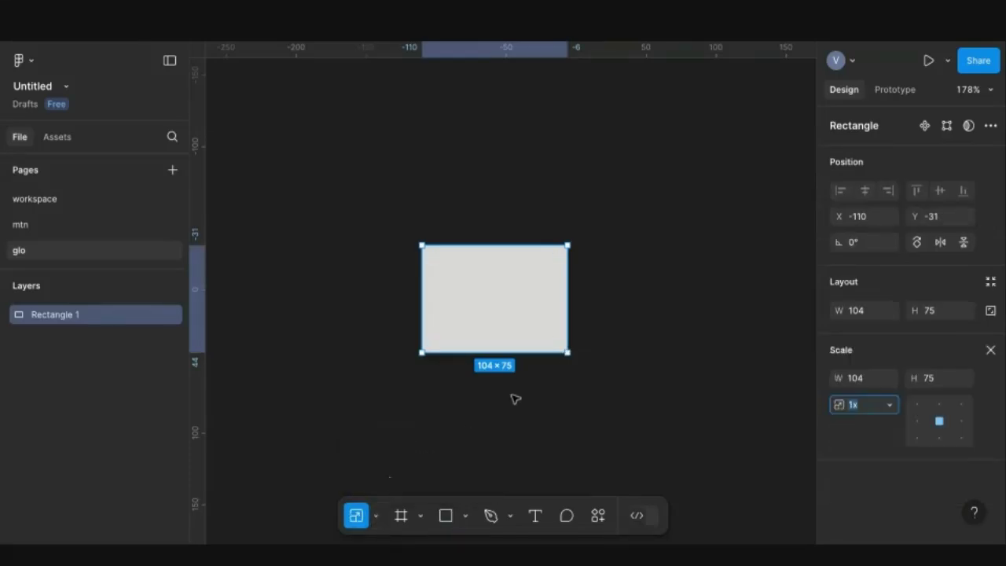
pyautogui.click(564, 347)
pyautogui.moveTo(596, 385); pyautogui.dragTo(595, 379)
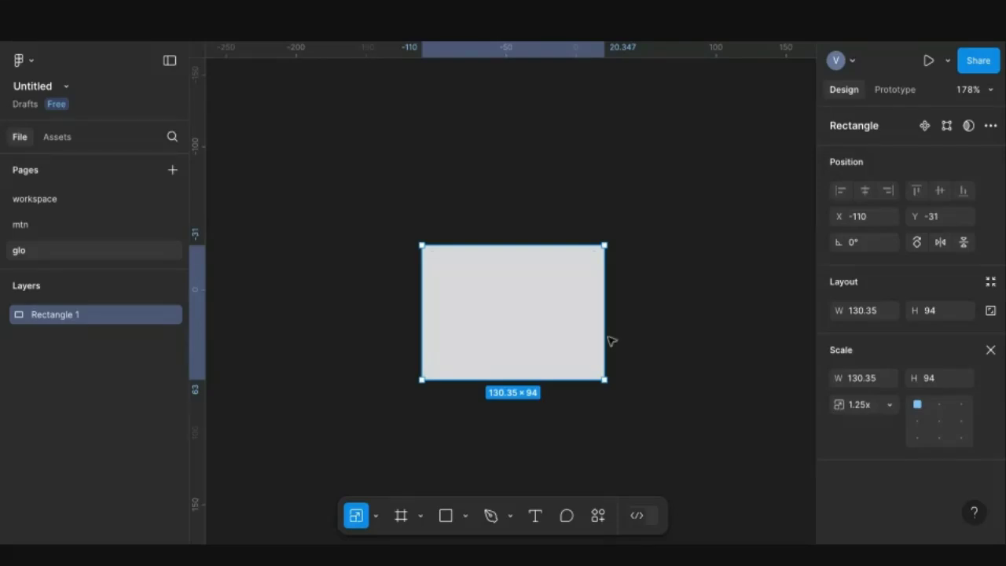
pyautogui.moveTo(573, 341)
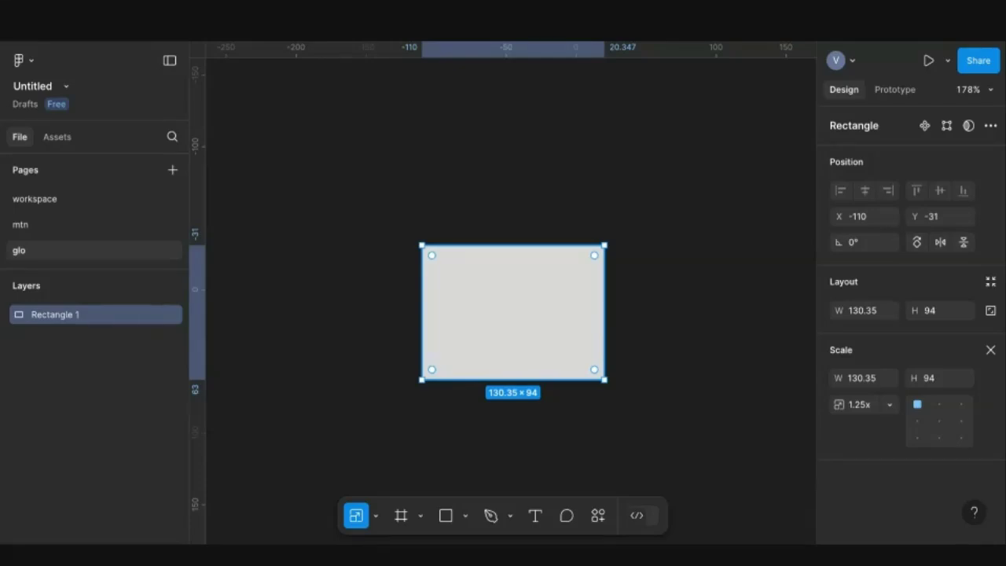
pyautogui.press('Delete')
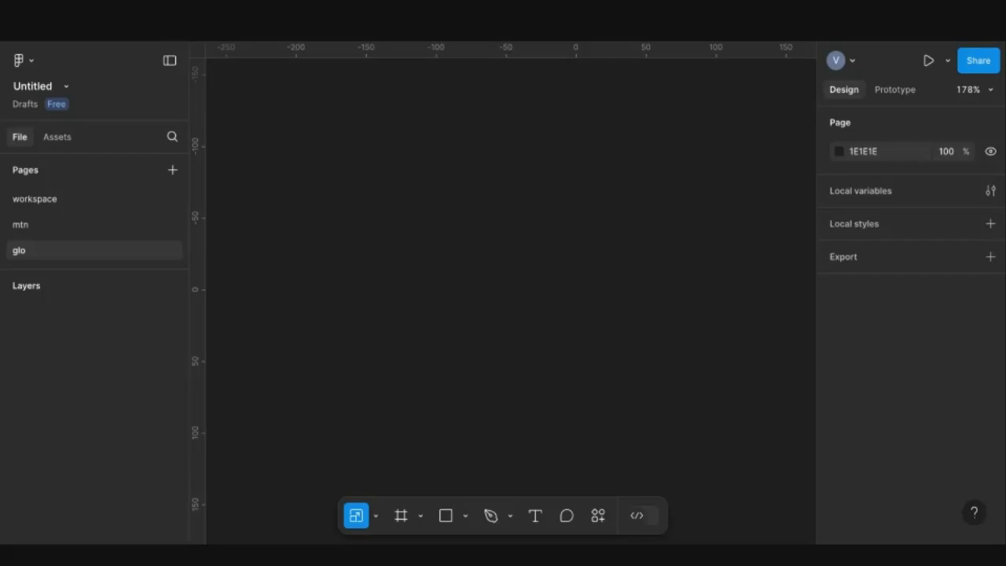
# Add an iPhone 13 & 14 preset frame (390 × 844) and move it to about X -384, Y -58
pyautogui.click(421, 516)
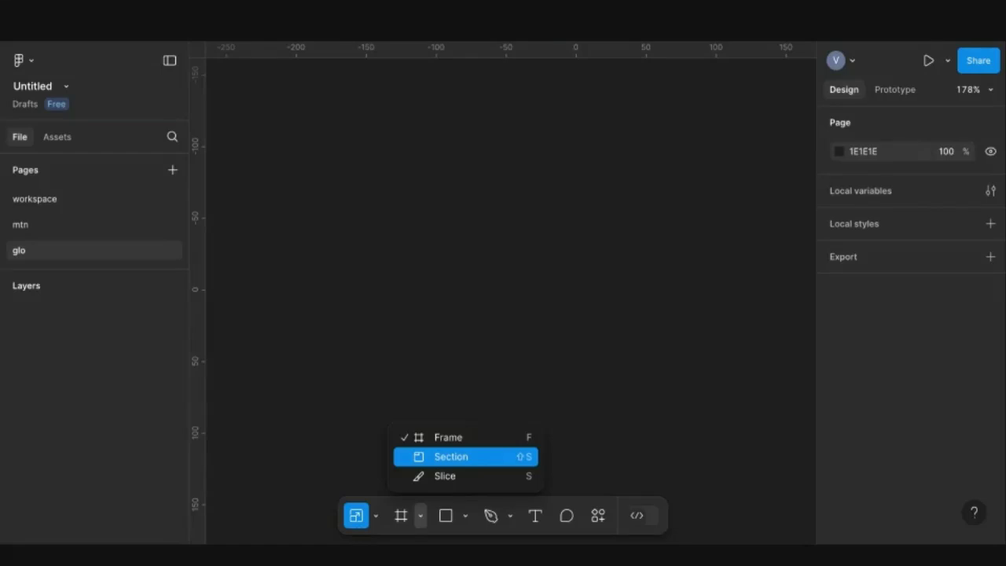
pyautogui.click(456, 437)
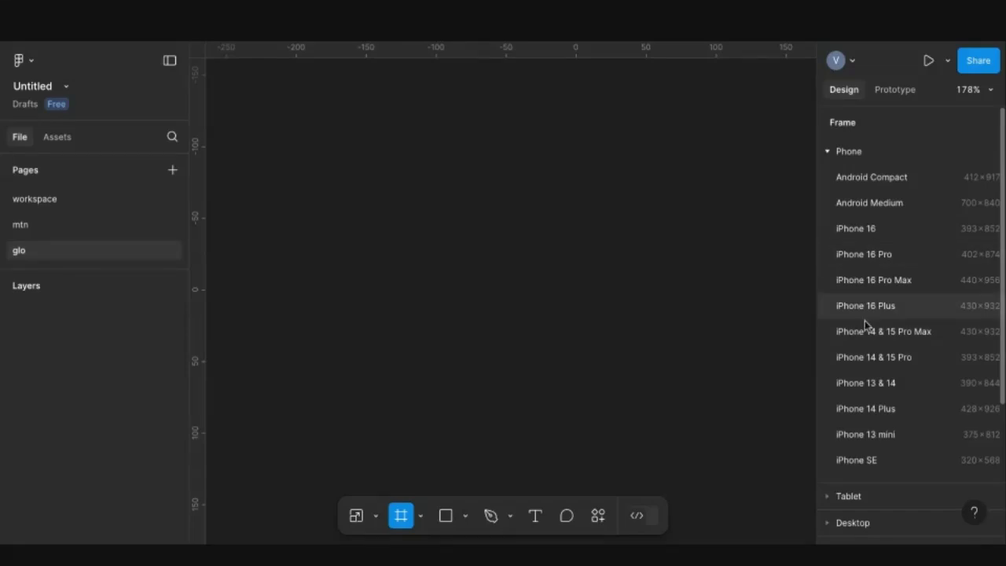
pyautogui.click(878, 385)
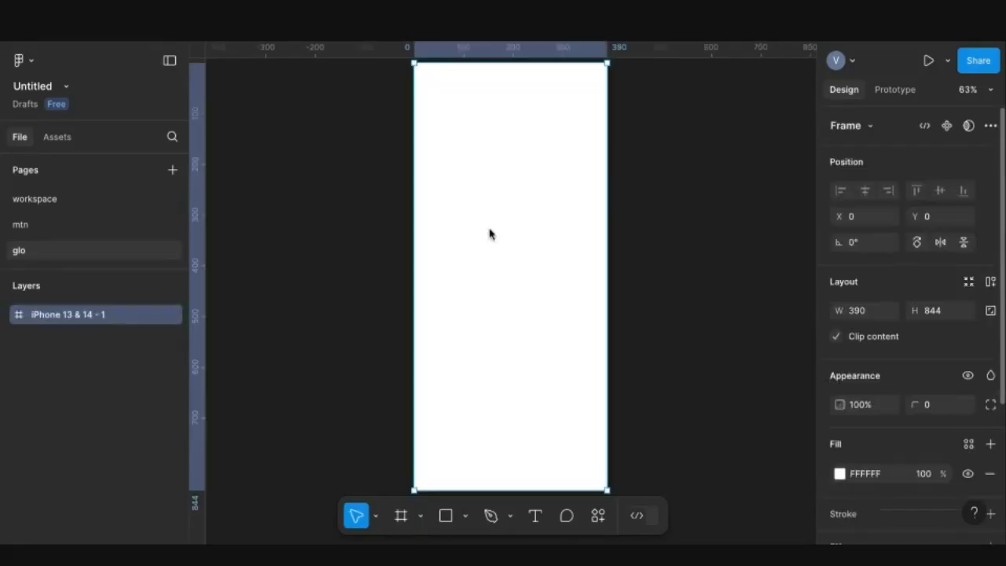
pyautogui.scroll(-3, 534, 259)
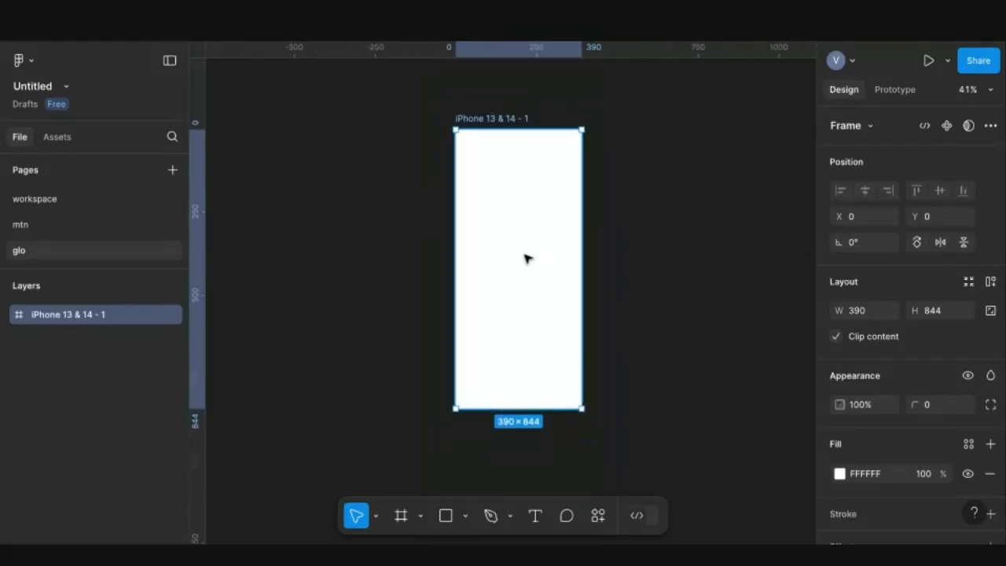
pyautogui.moveTo(480, 258); pyautogui.dragTo(403, 239)
# Add a Desktop preset frame (1440 × 1024) and place it beside the iPhone frame at about X 134, Y -148
pyautogui.click(421, 518)
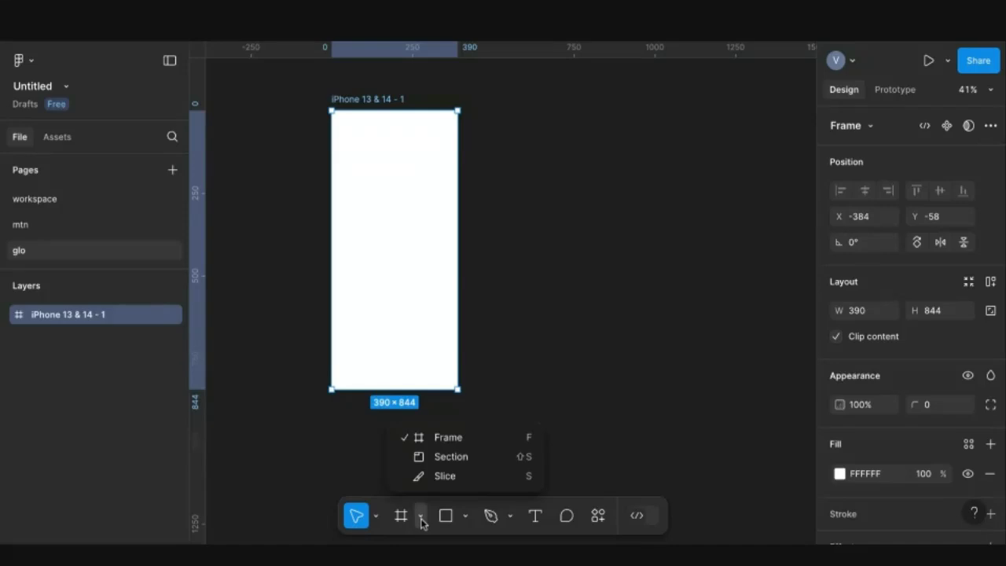
pyautogui.click(441, 438)
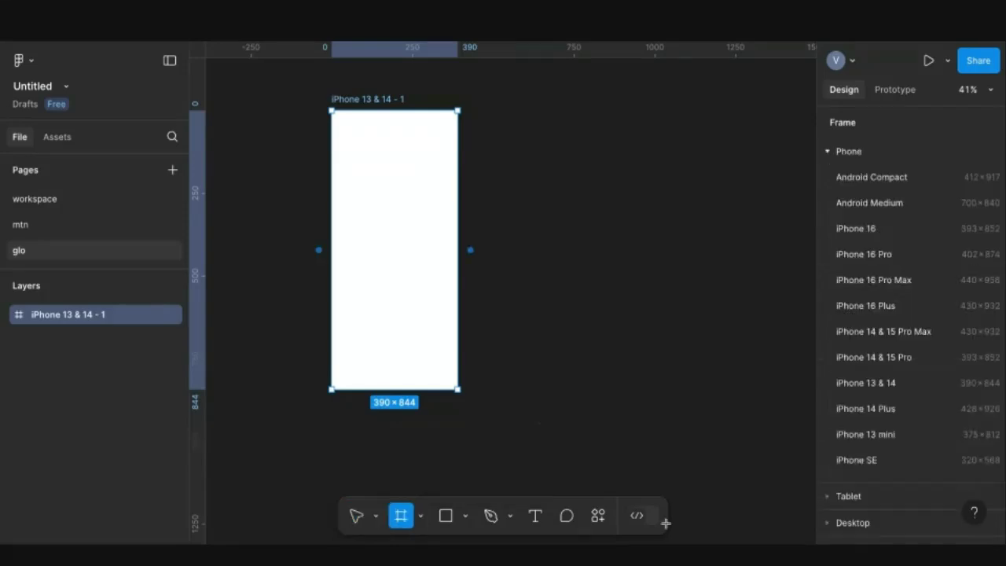
pyautogui.scroll(-3, 879, 469)
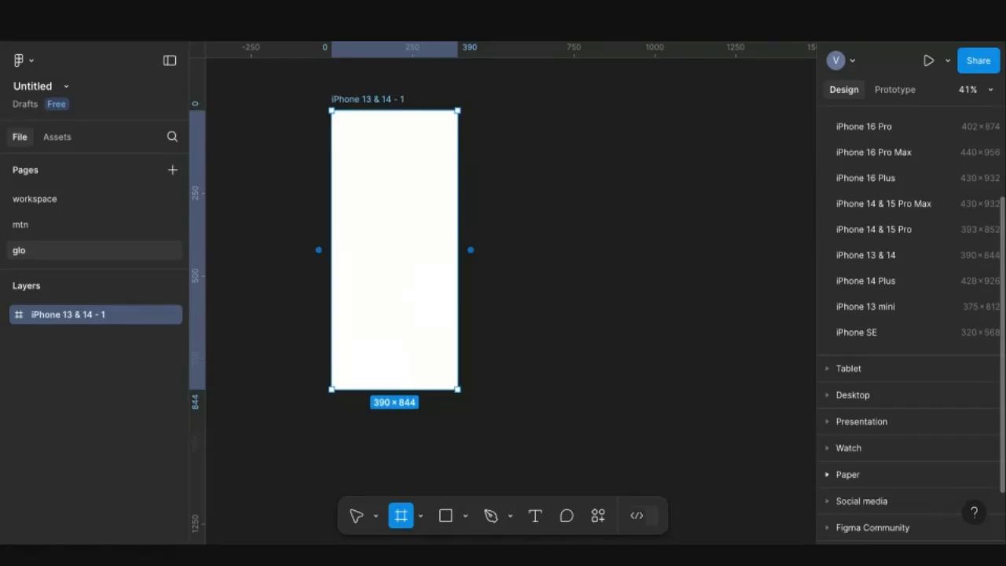
pyautogui.click(850, 396)
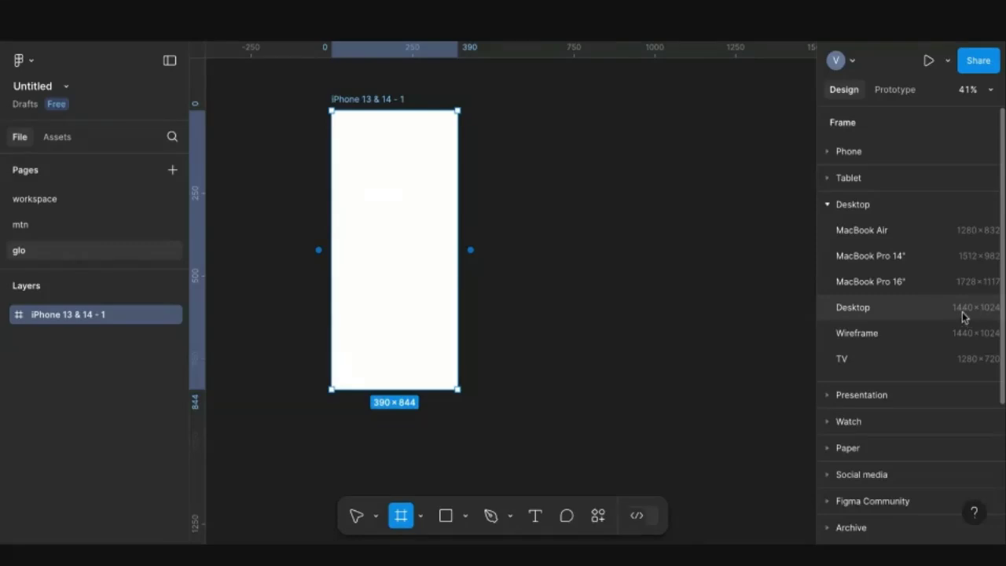
pyautogui.click(910, 313)
pyautogui.moveTo(689, 262); pyautogui.dragTo(681, 261)
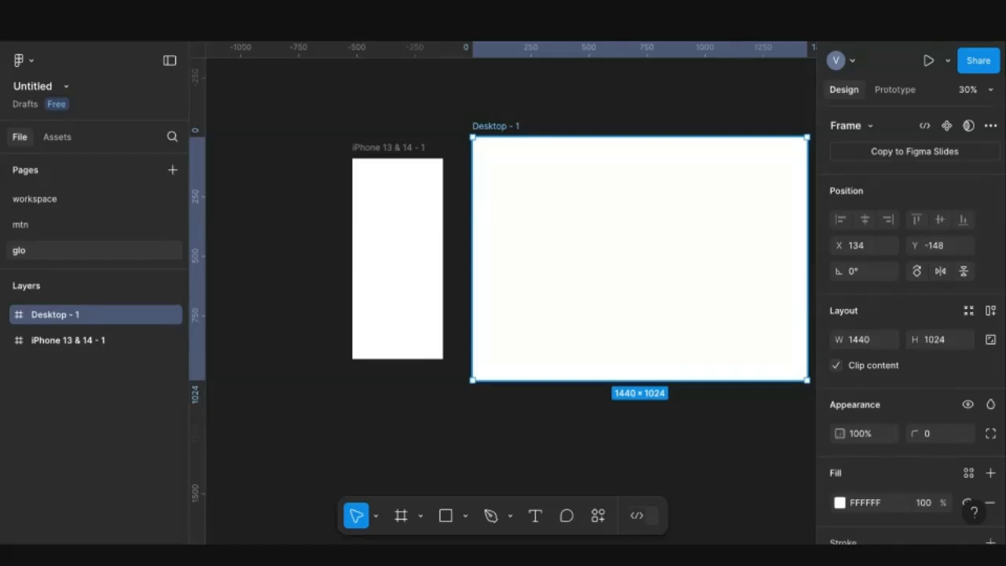
# Draw a section about 1266 × 873 below the two frames and move it to about X -650, Y 1154
pyautogui.click(421, 517)
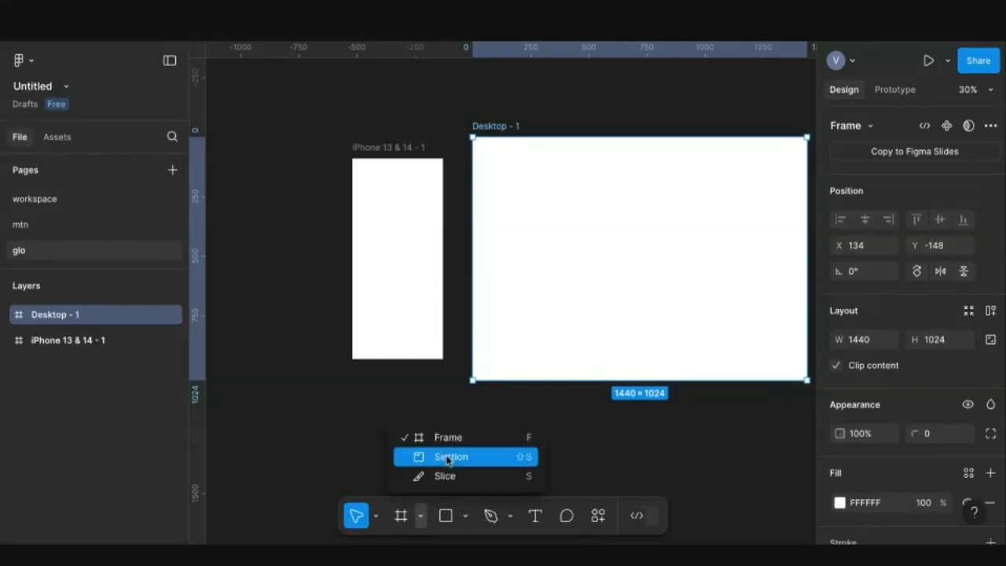
pyautogui.click(446, 457)
pyautogui.scroll(-1, 417, 421)
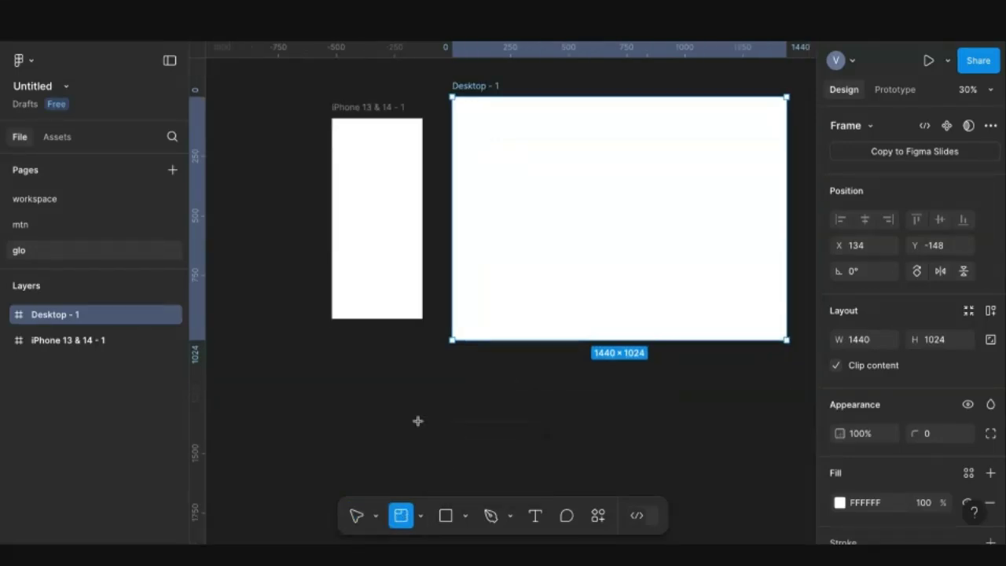
pyautogui.scroll(-5, 417, 421)
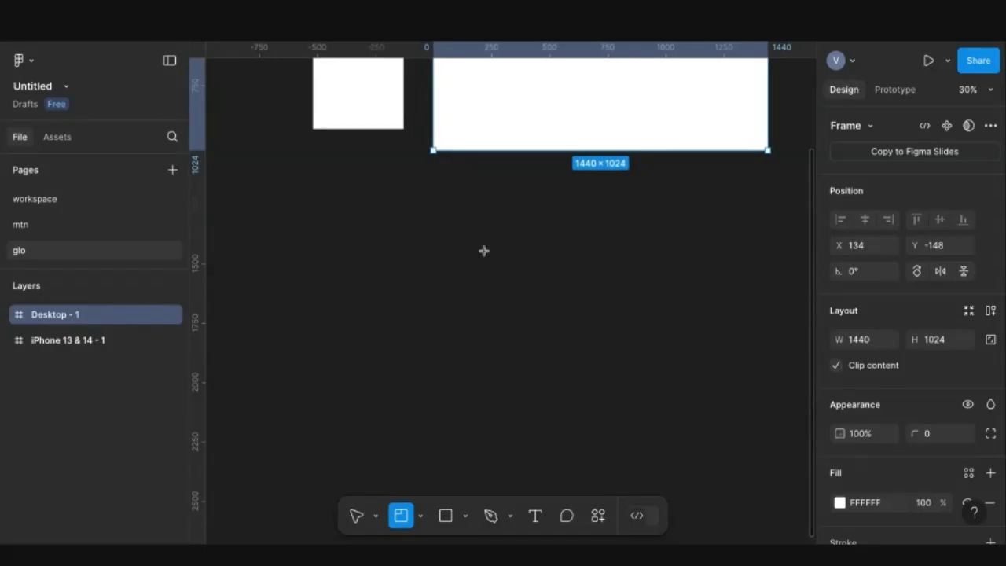
pyautogui.moveTo(338, 235); pyautogui.dragTo(633, 444)
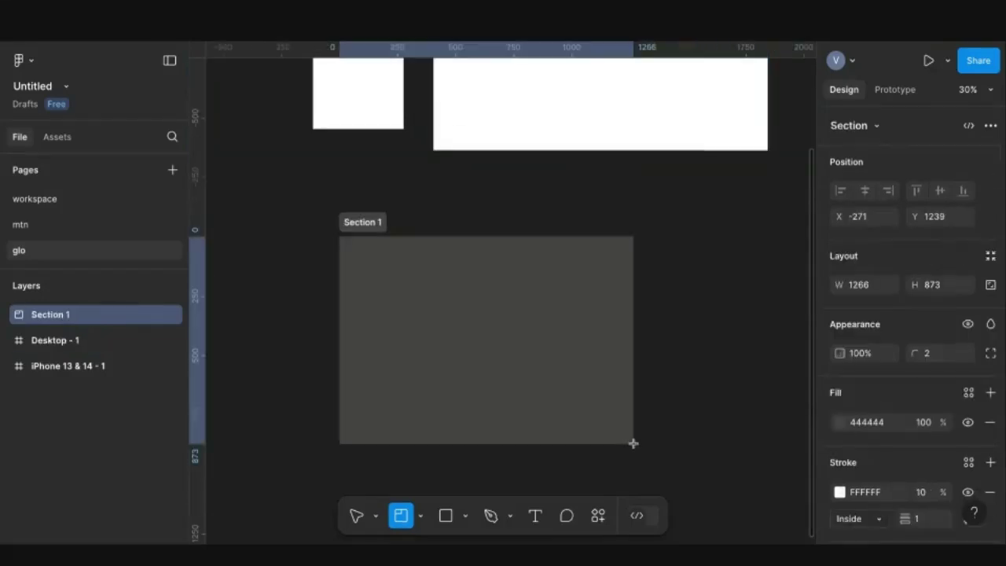
pyautogui.moveTo(527, 348); pyautogui.dragTo(440, 328)
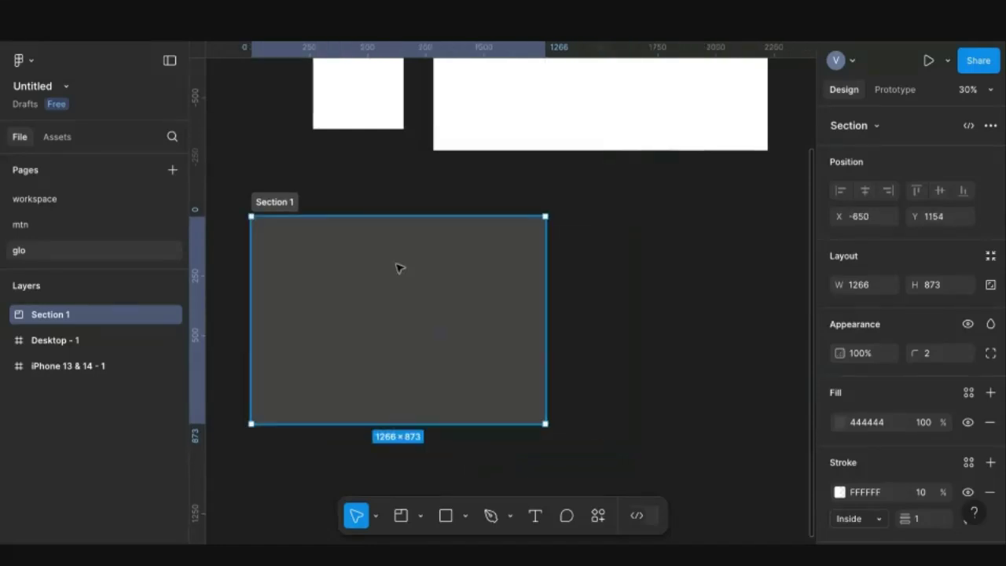
# Rename the new section as glo
pyautogui.doubleClick(287, 203)
pyautogui.write('glo')
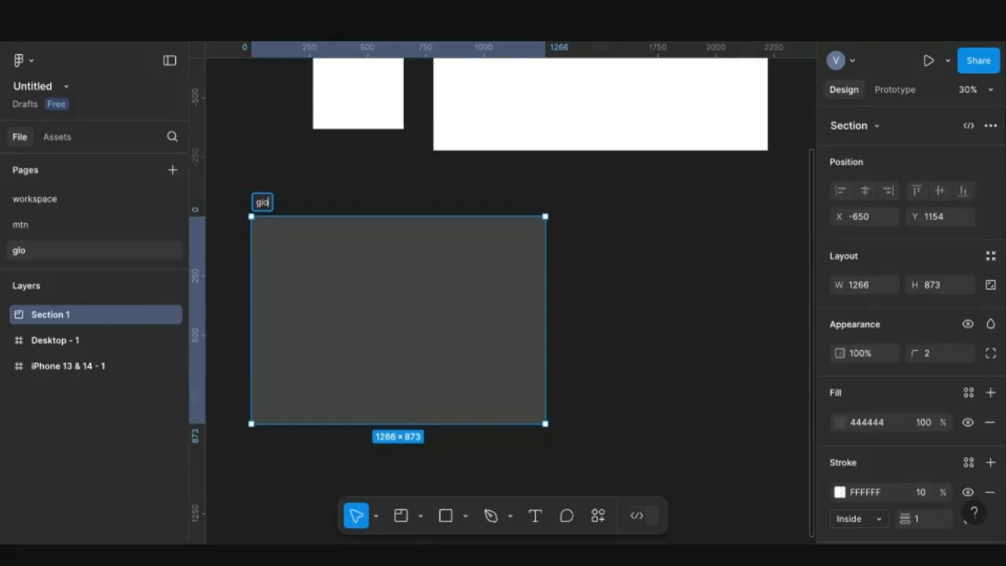
pyautogui.press('Return')
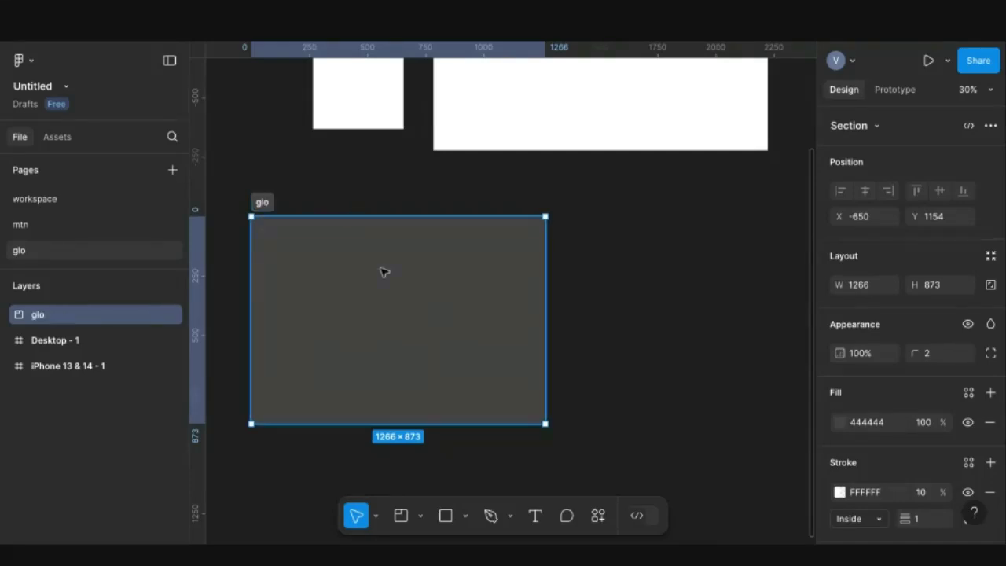
# Duplicate the glo section beside the original and rename the copy as mtn
pyautogui.hotkey('ctrl', 'd')
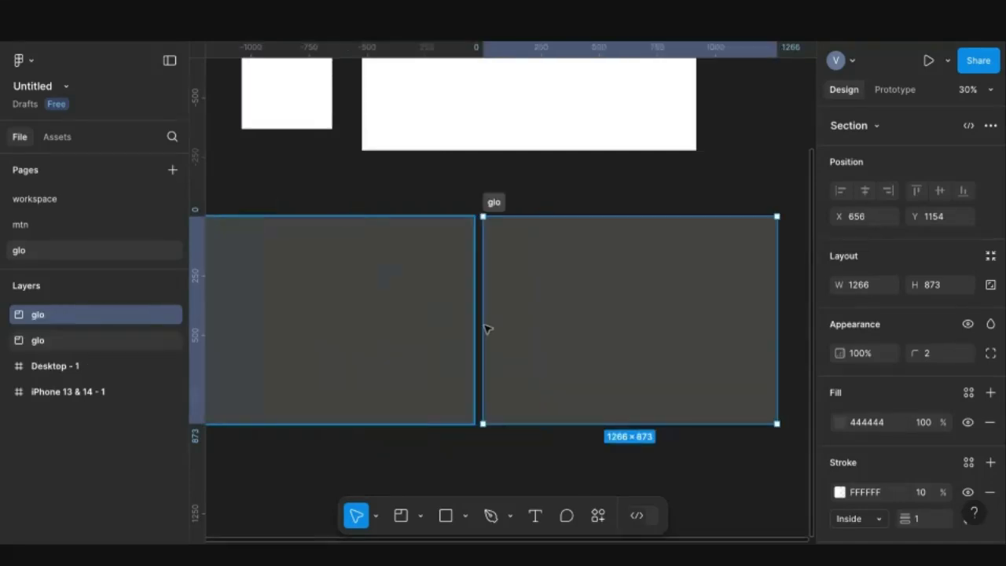
pyautogui.doubleClick(493, 202)
pyautogui.write('mtn')
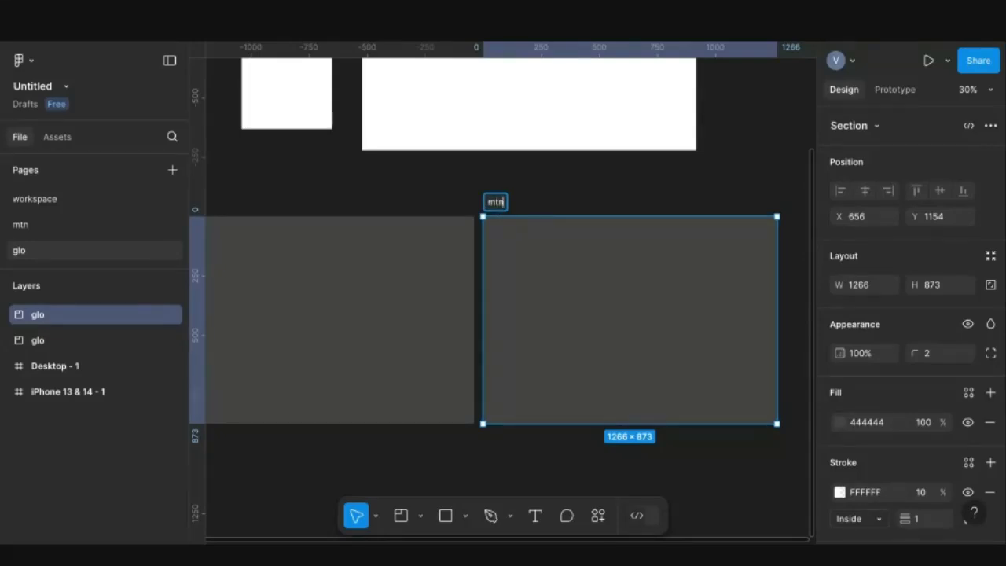
pyautogui.keyDown('ctrl'); pyautogui.scroll(-2, 587, 285); pyautogui.keyUp('ctrl')
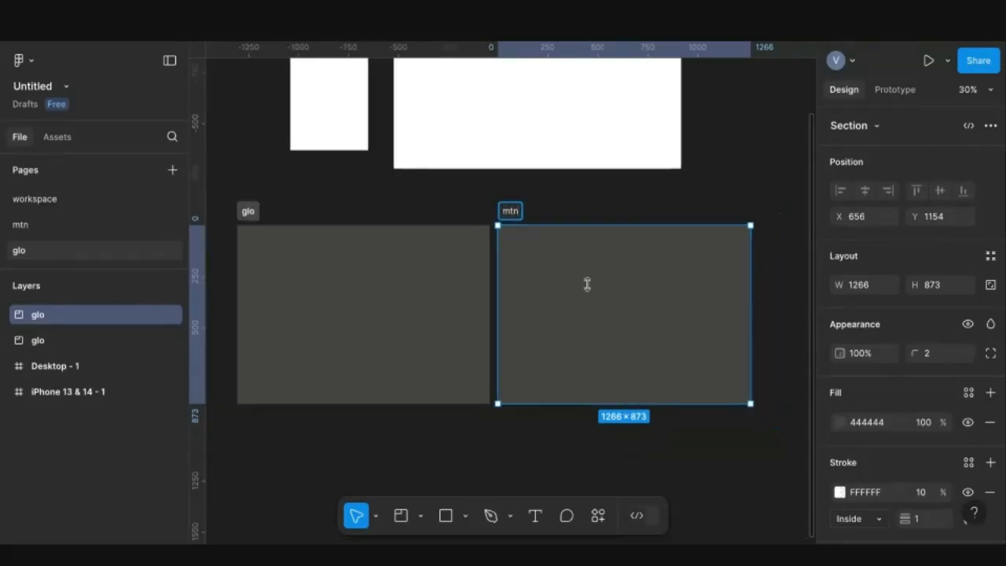
pyautogui.keyDown('ctrl'); pyautogui.scroll(-2, 586, 284); pyautogui.keyUp('ctrl')
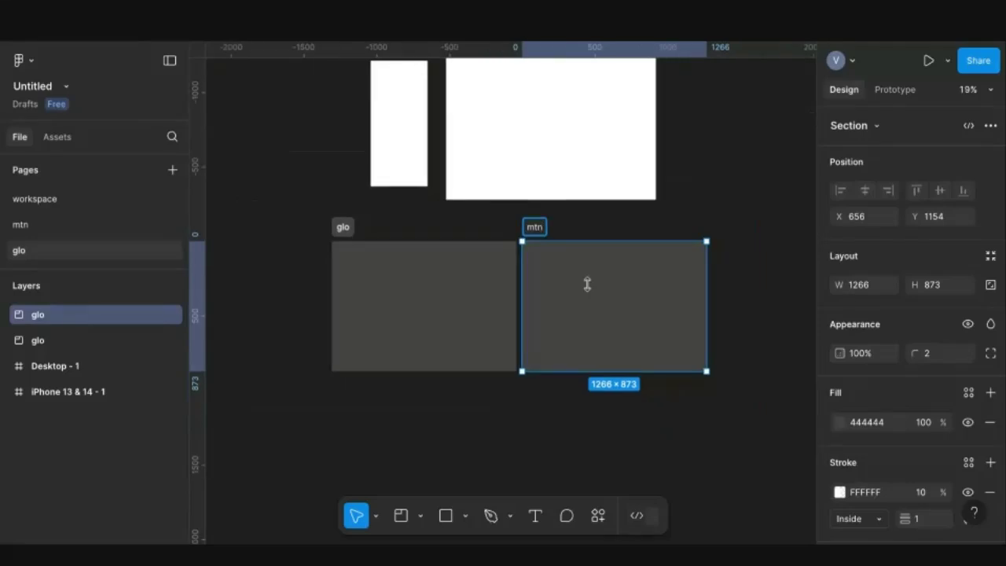
pyautogui.click(602, 407)
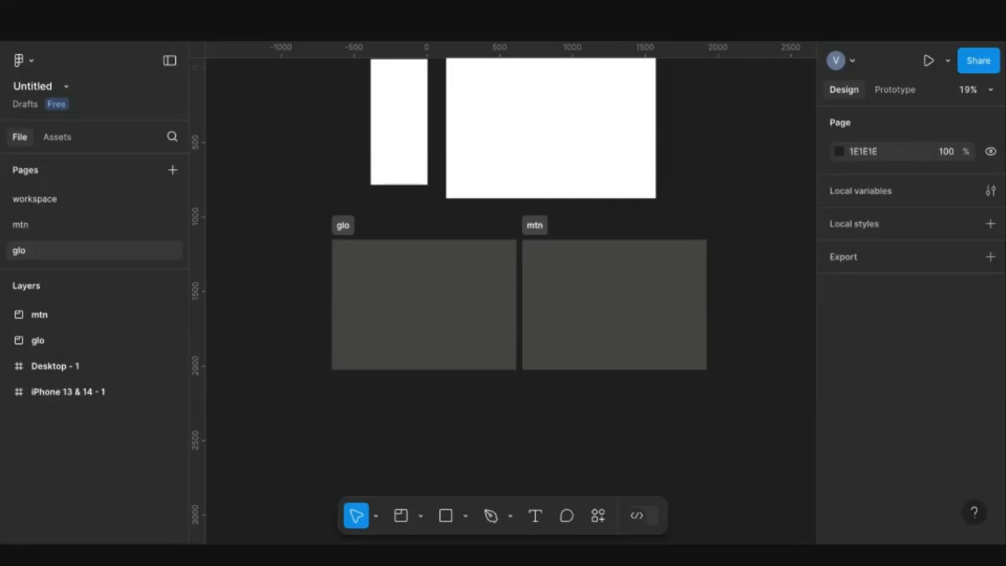
# Draw a slice about 384 × 249 on the iPhone frame at about X 38, Y 257
pyautogui.click(421, 517)
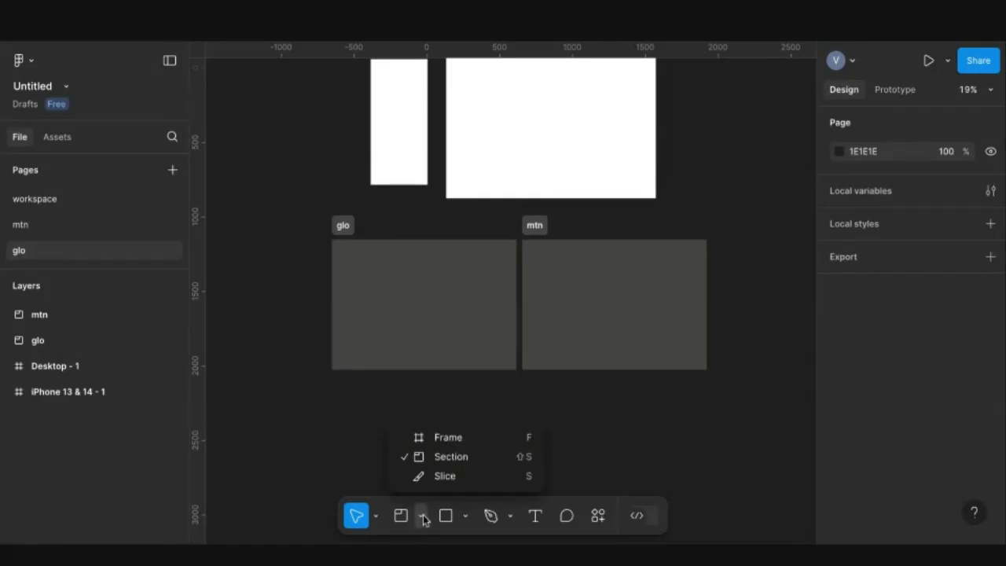
pyautogui.click(447, 477)
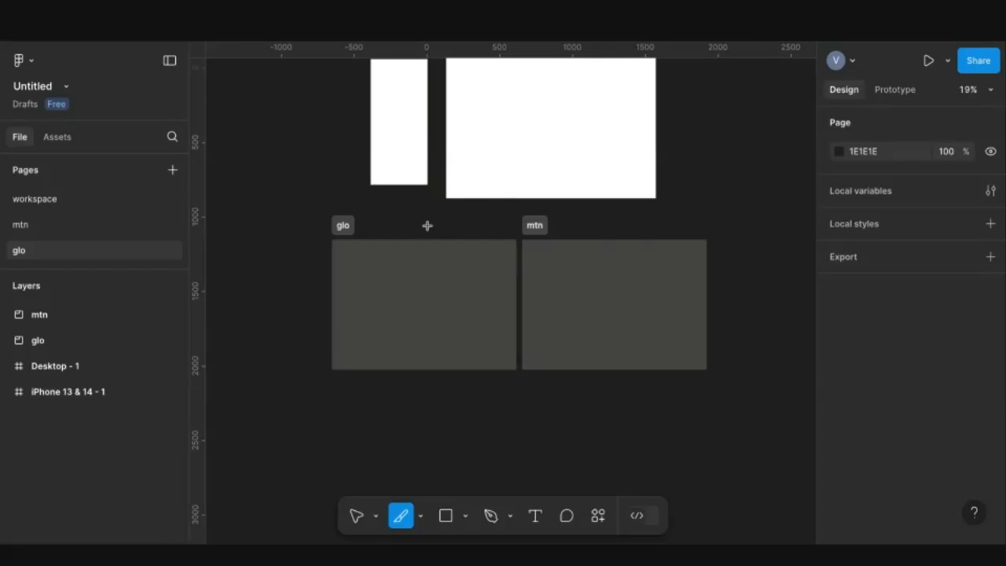
pyautogui.scroll(3, 427, 225)
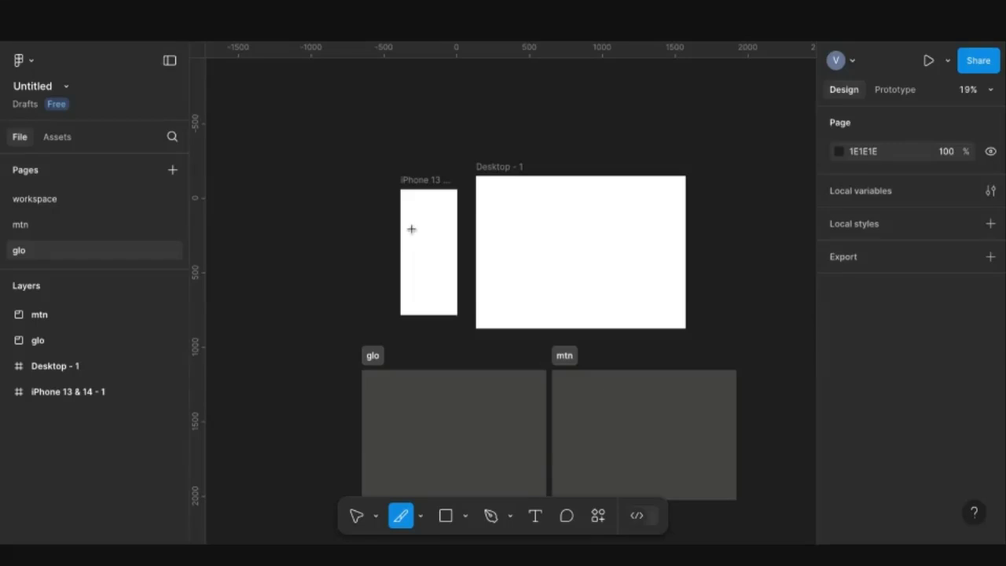
pyautogui.moveTo(411, 228); pyautogui.dragTo(425, 249)
pyautogui.press('v')
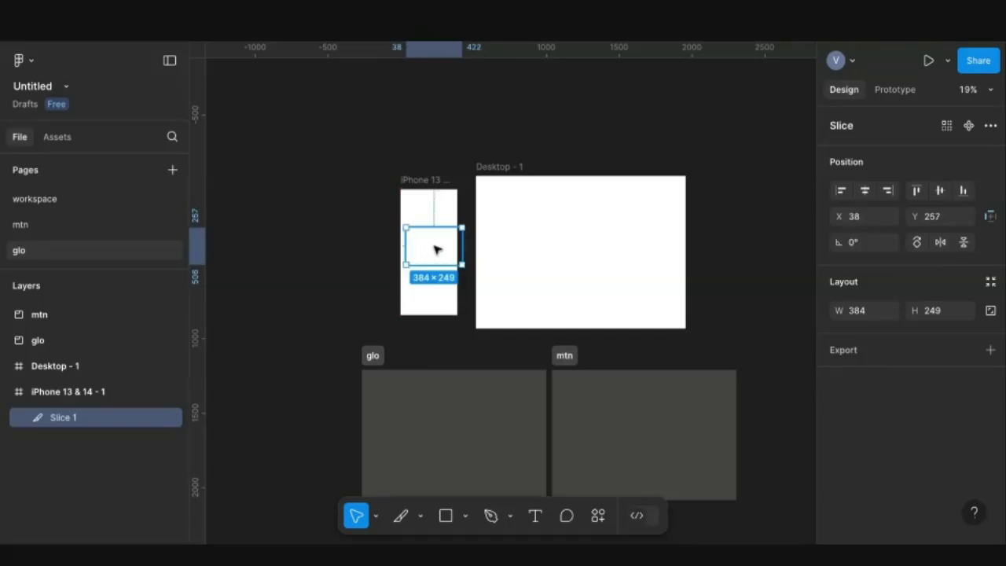
pyautogui.scroll(3, 425, 248)
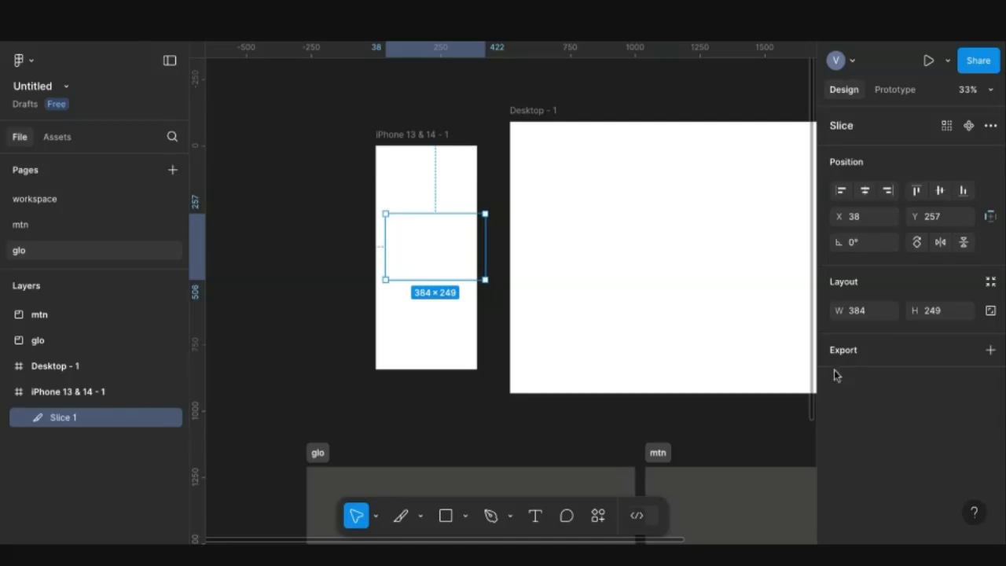
pyautogui.click(421, 516)
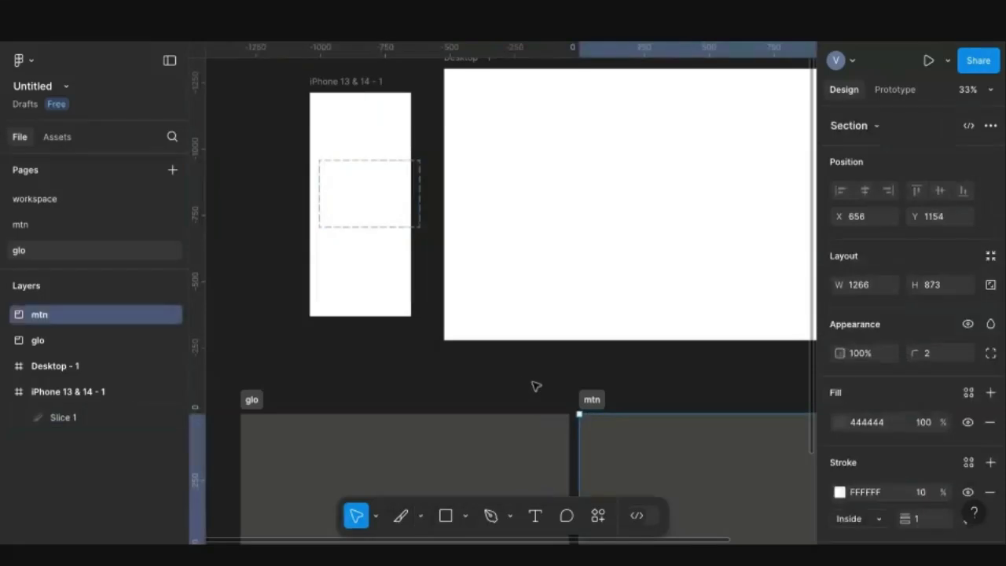
# Draw a rectangle about 415 × 282 on the empty canvas below the mtn section
pyautogui.click(465, 517)
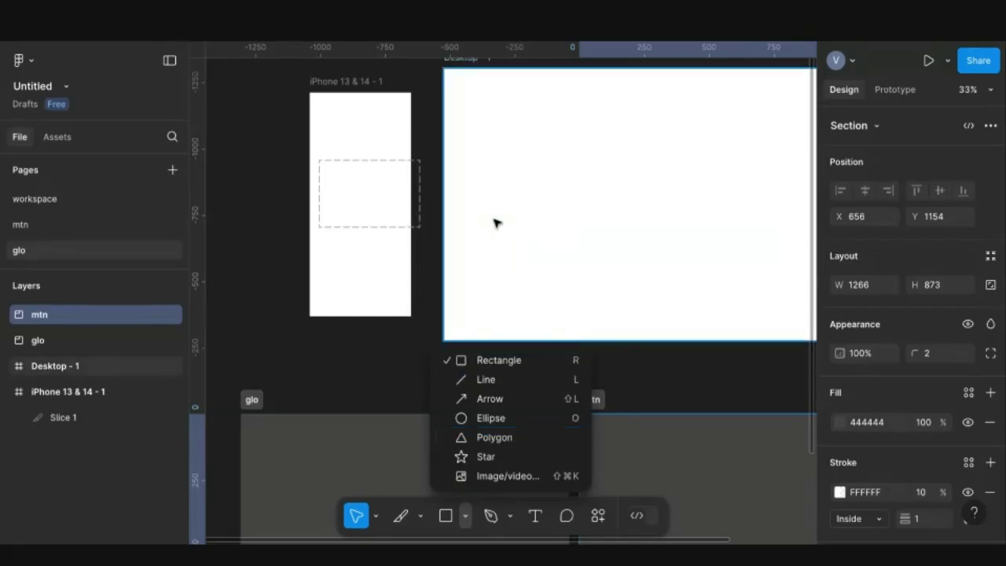
pyautogui.click(522, 360)
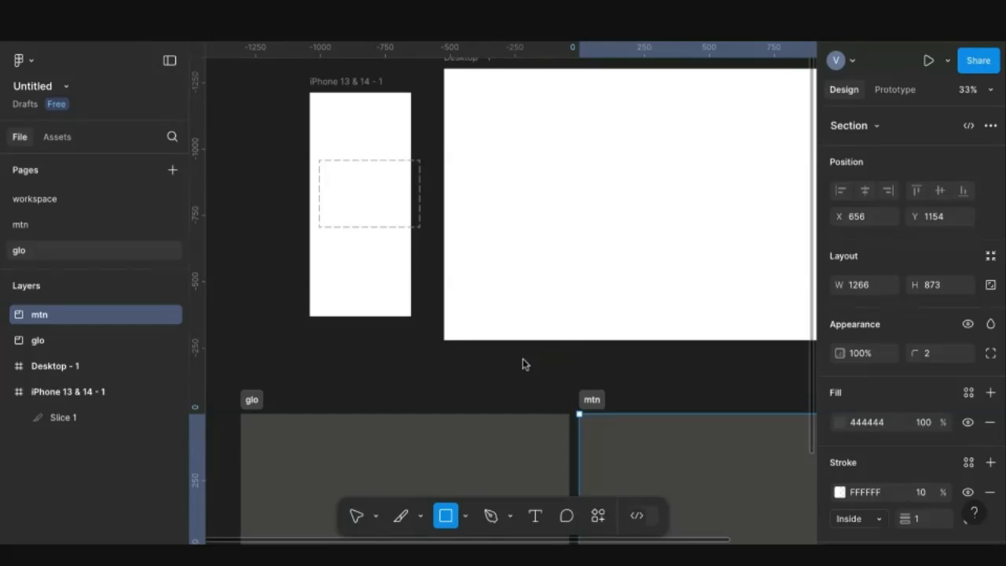
pyautogui.scroll(-5, 523, 360)
pyautogui.scroll(-3, 523, 361)
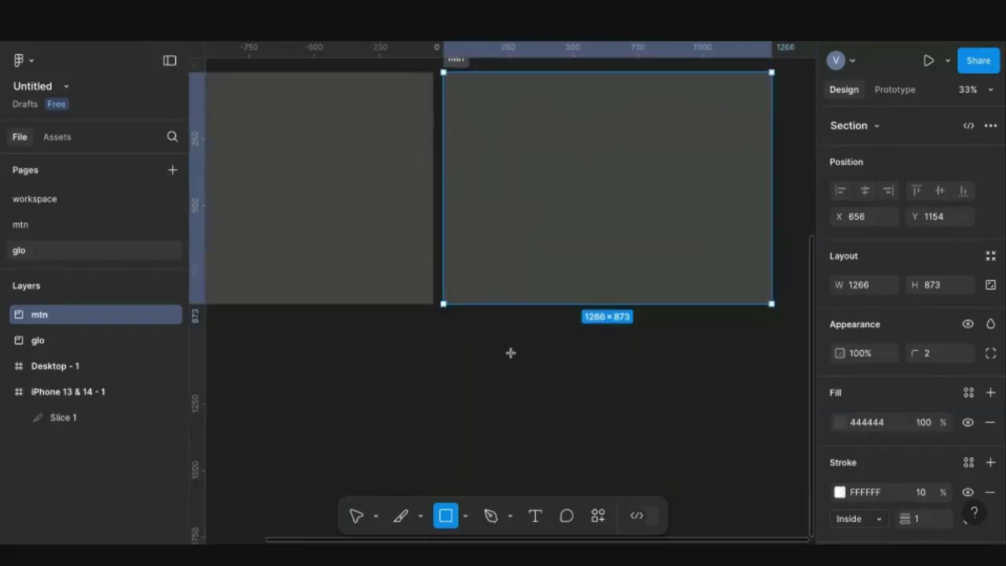
pyautogui.moveTo(432, 359); pyautogui.dragTo(541, 433)
pyautogui.click(498, 483)
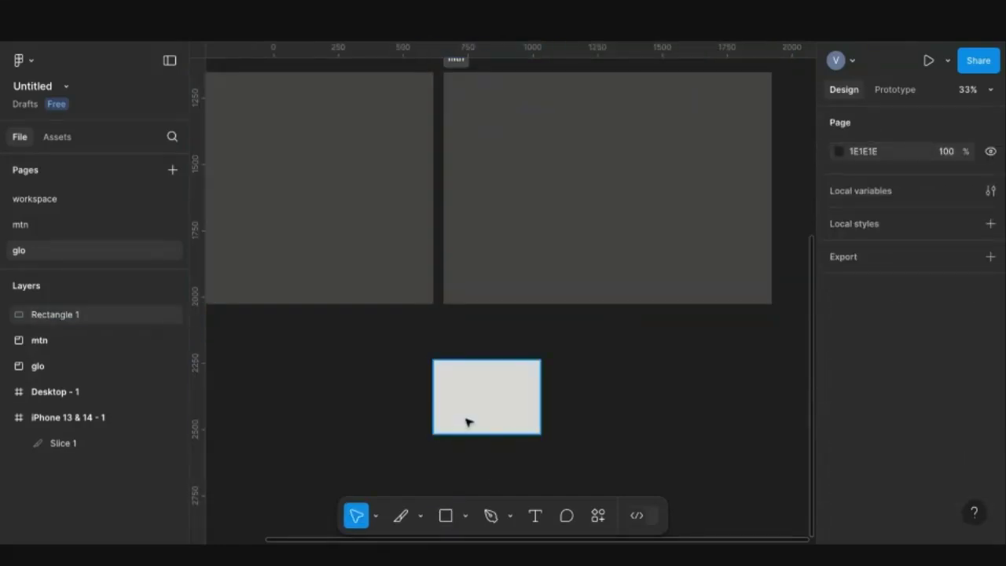
# Round all corners of the new rectangle on the canvas to a radius of about 25
pyautogui.scroll(3, 470, 416)
pyautogui.scroll(4, 470, 417)
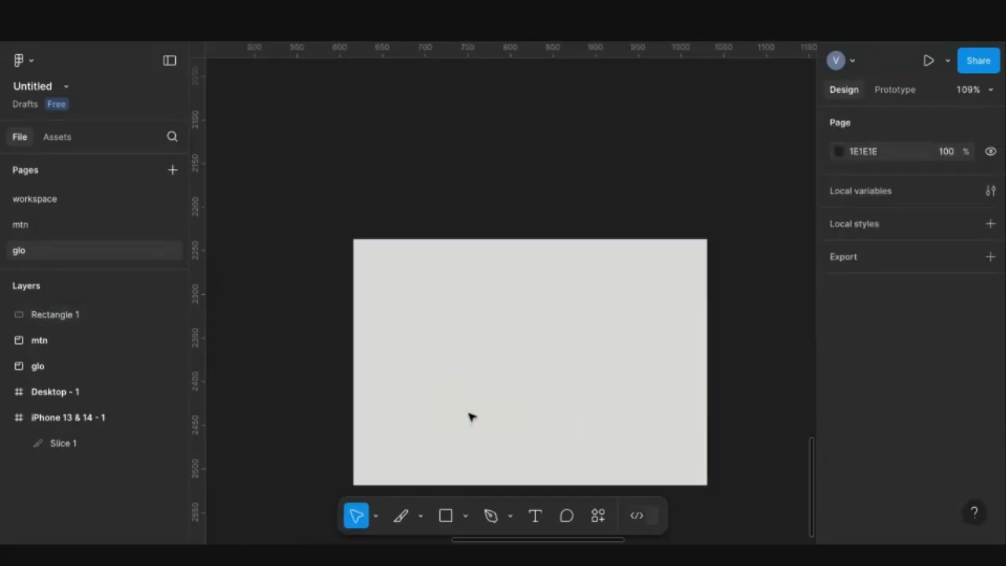
pyautogui.click(470, 413)
pyautogui.scroll(-1, 472, 395)
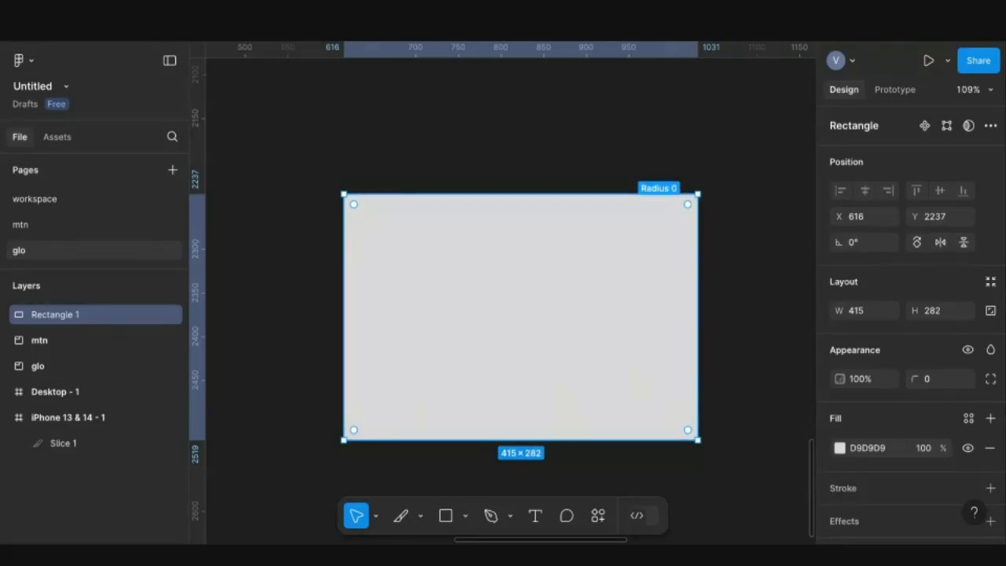
pyautogui.moveTo(688, 204); pyautogui.dragTo(682, 224)
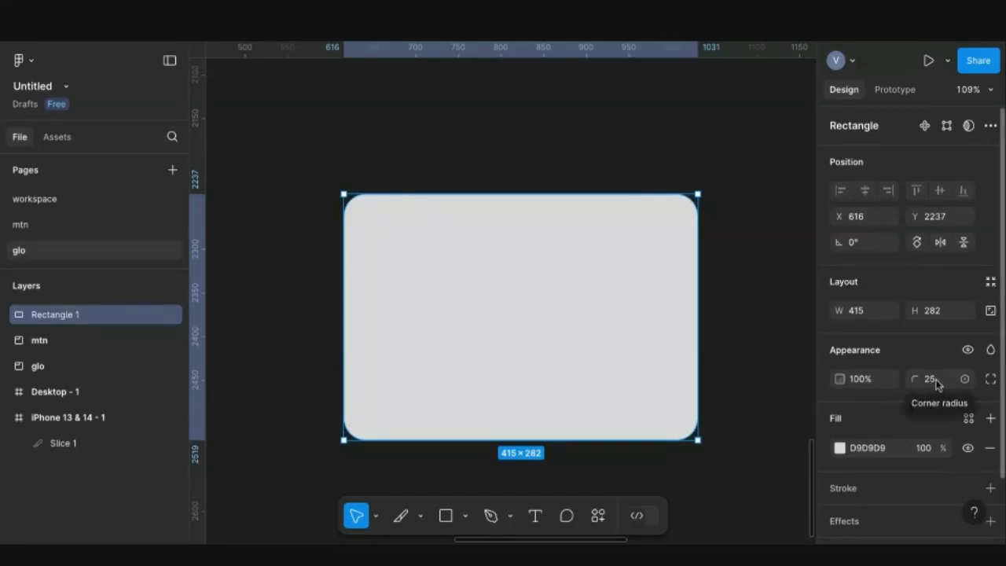
# Increase the rectangle's corner radius to 141 and narrow its width to about 288 to form a near-circle
pyautogui.moveTo(657, 238)
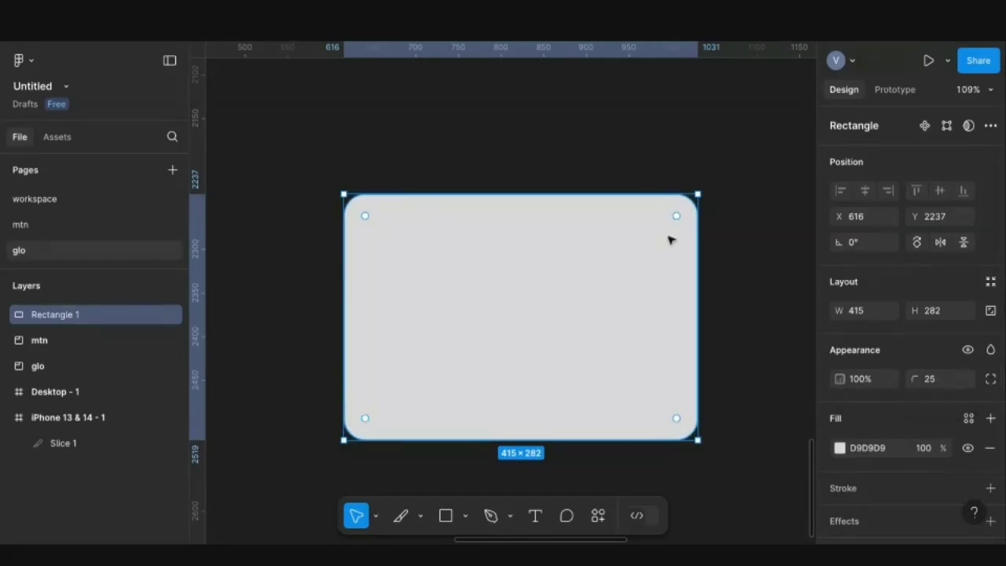
pyautogui.moveTo(677, 221)
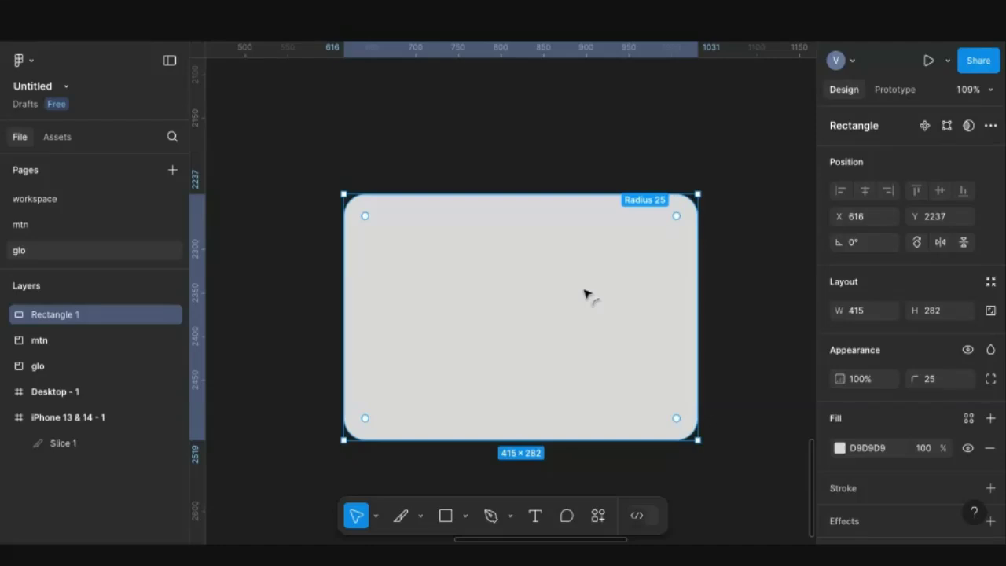
pyautogui.moveTo(586, 294); pyautogui.dragTo(569, 330)
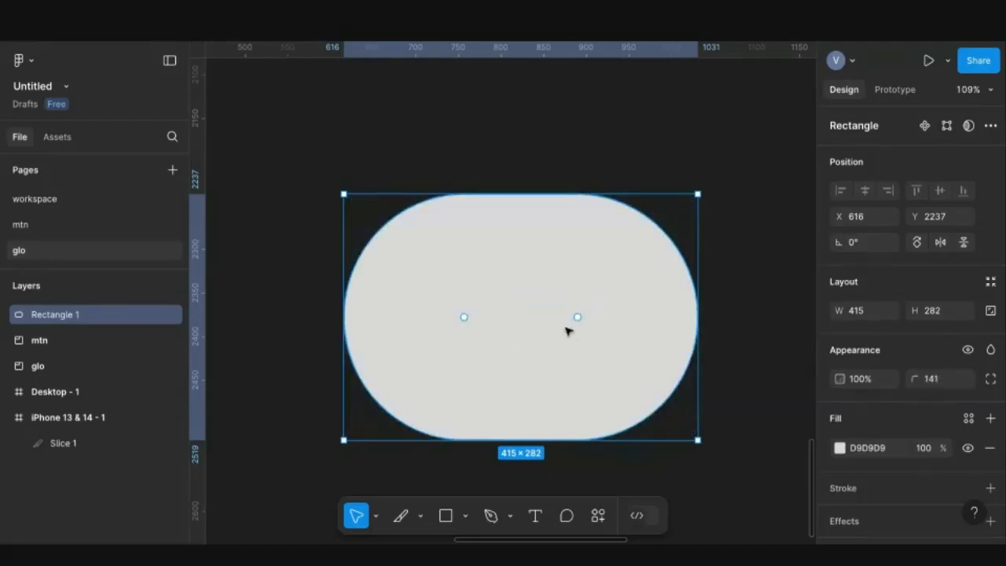
pyautogui.hscroll(4, 588, 330)
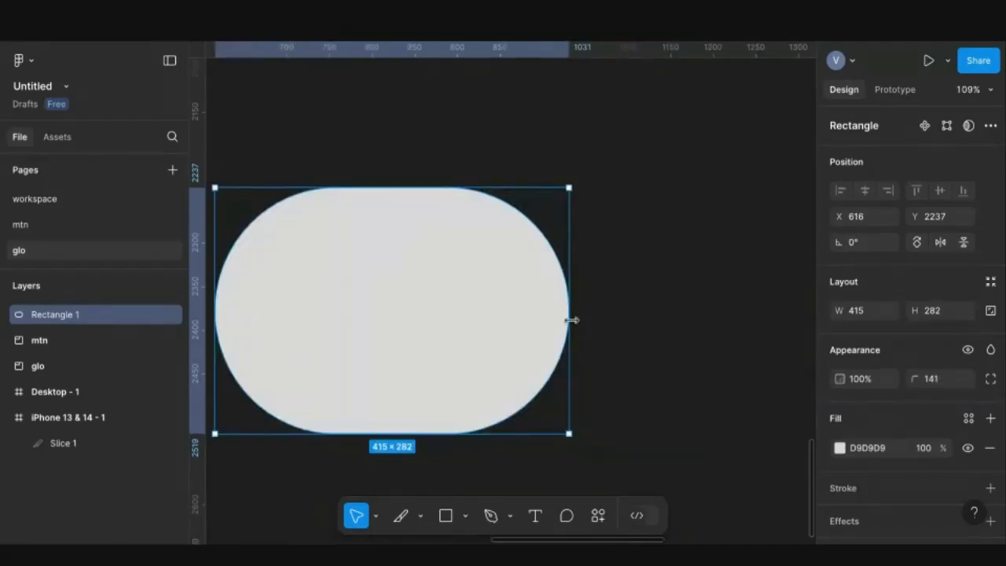
pyautogui.moveTo(572, 320); pyautogui.dragTo(460, 321)
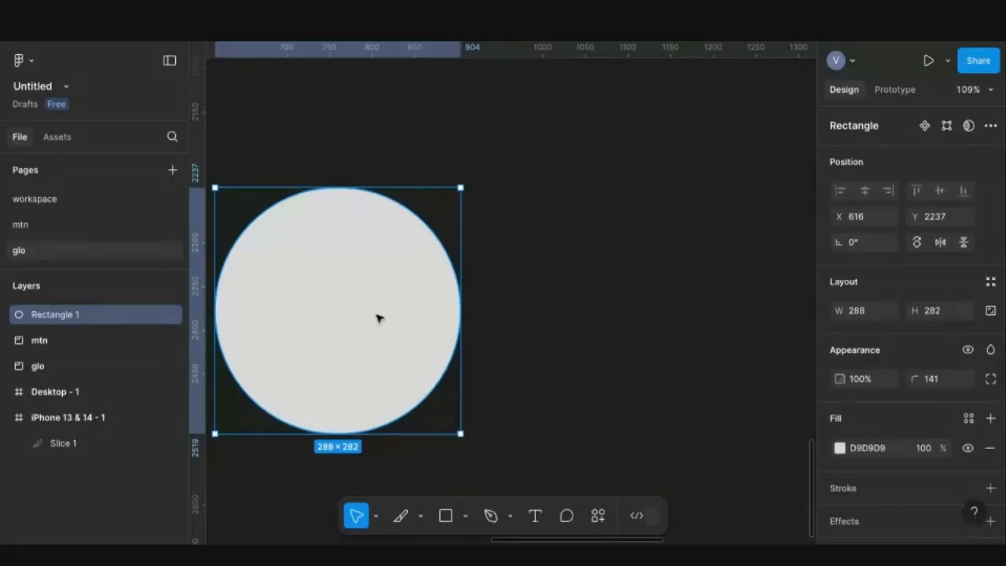
# Undo the near-circle's move, narrowing and corner rounding back to the square-cornered 415 × 282 rectangle, and deselect it
pyautogui.moveTo(377, 319); pyautogui.dragTo(437, 310)
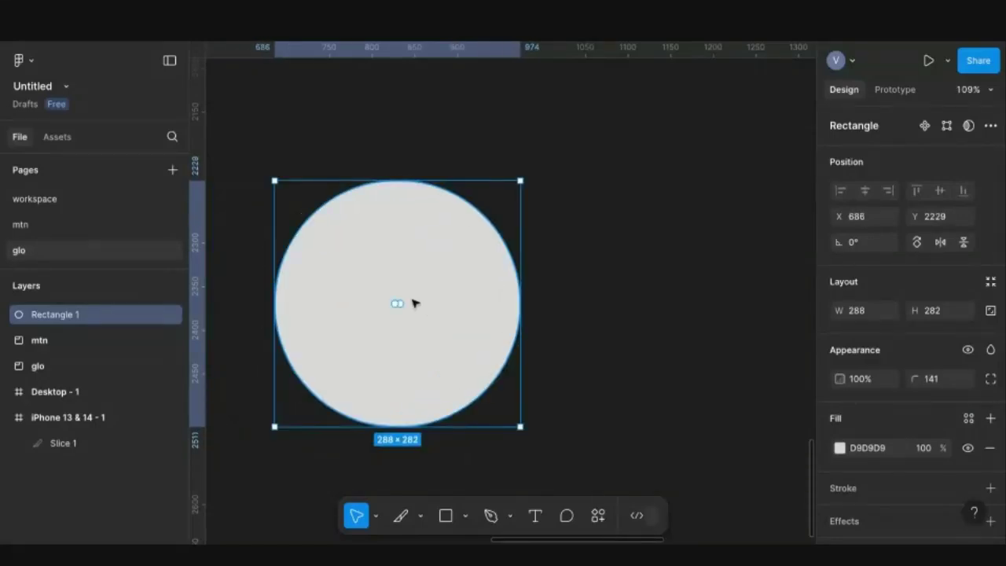
pyautogui.hotkey('ctrl', 'z')
pyautogui.hotkey('ctrl', 'z')
pyautogui.hotkey('ctrl', 'z')
pyautogui.hotkey('ctrl', 'z')
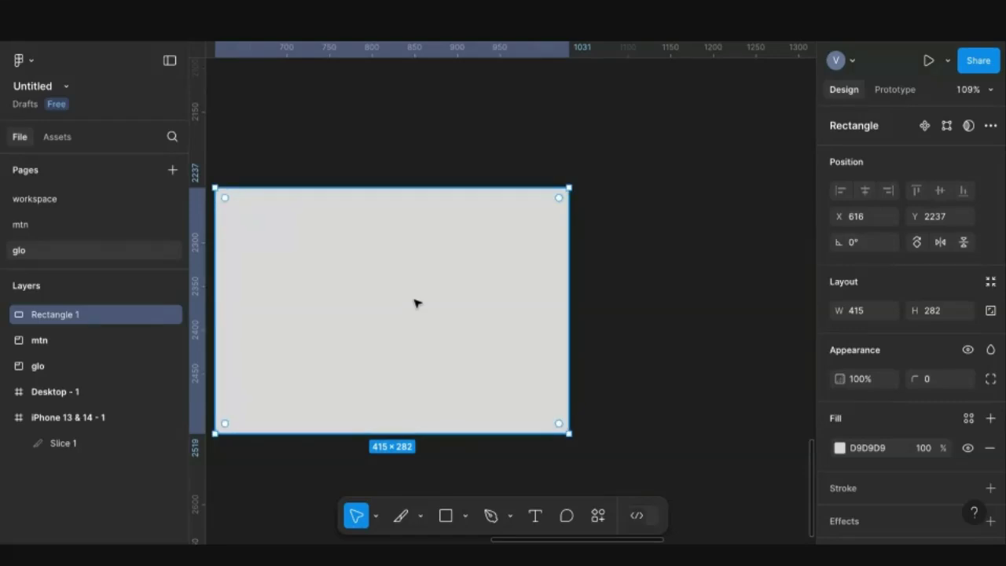
pyautogui.click(614, 237)
pyautogui.scroll(-3, 615, 237)
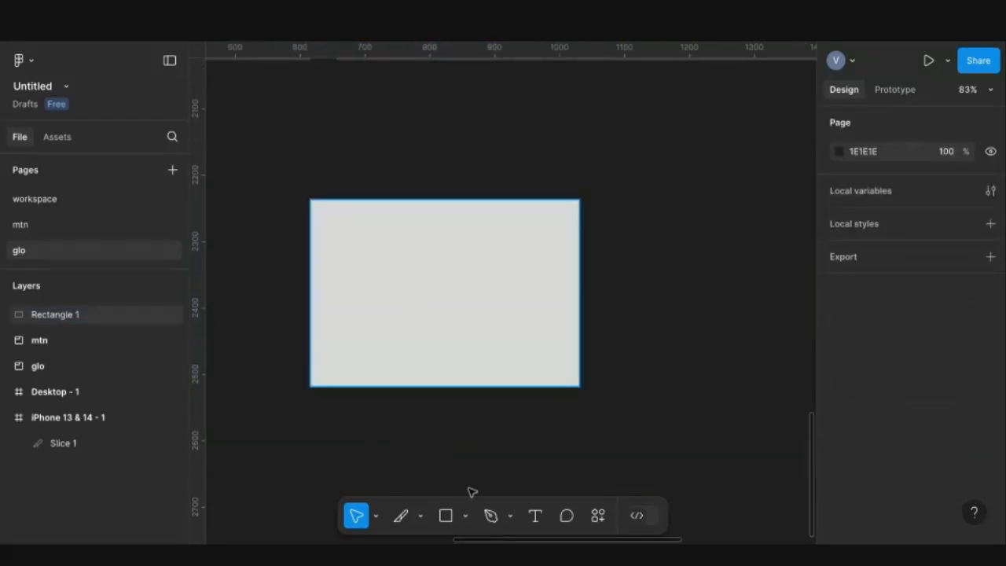
# Draw a nearly horizontal line about 137 long on the empty canvas beside the rectangle, at about X 1196, Y 2280
pyautogui.click(466, 517)
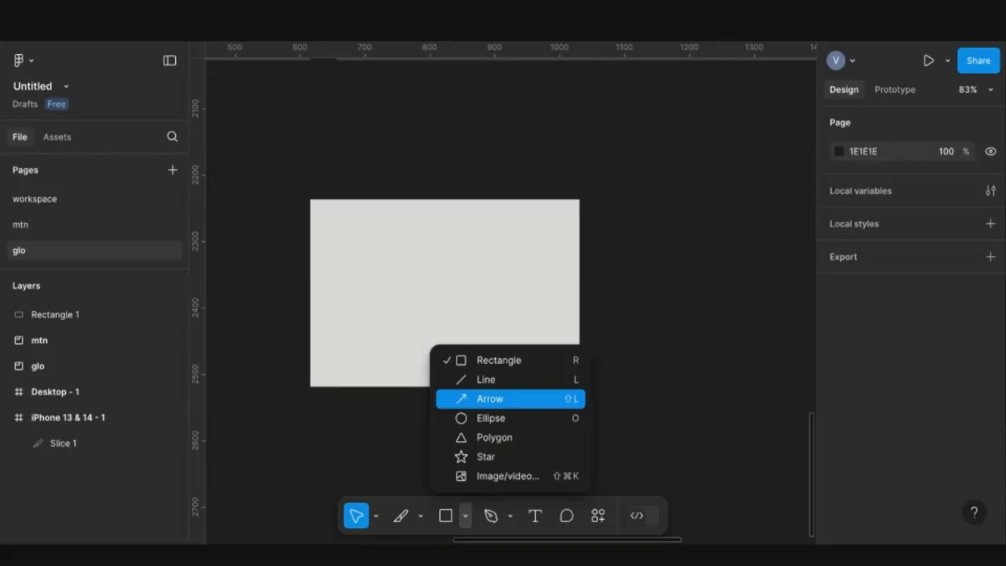
pyautogui.click(497, 380)
pyautogui.hscroll(3, 498, 369)
pyautogui.scroll(-1, 499, 369)
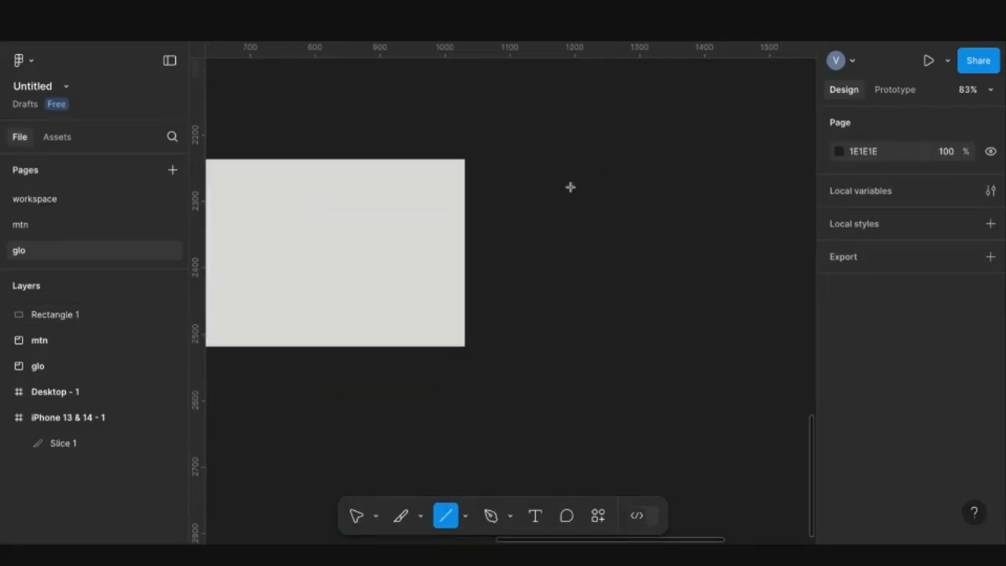
pyautogui.moveTo(570, 187); pyautogui.dragTo(660, 187)
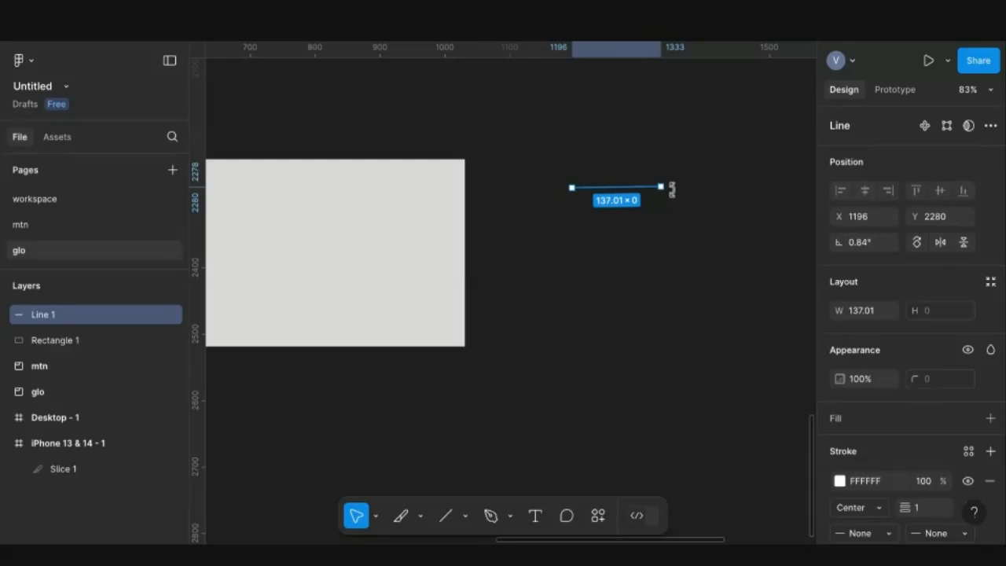
# Place a horizontal arrow 100 long below the line, at about X 1179, Y 2385
pyautogui.click(466, 517)
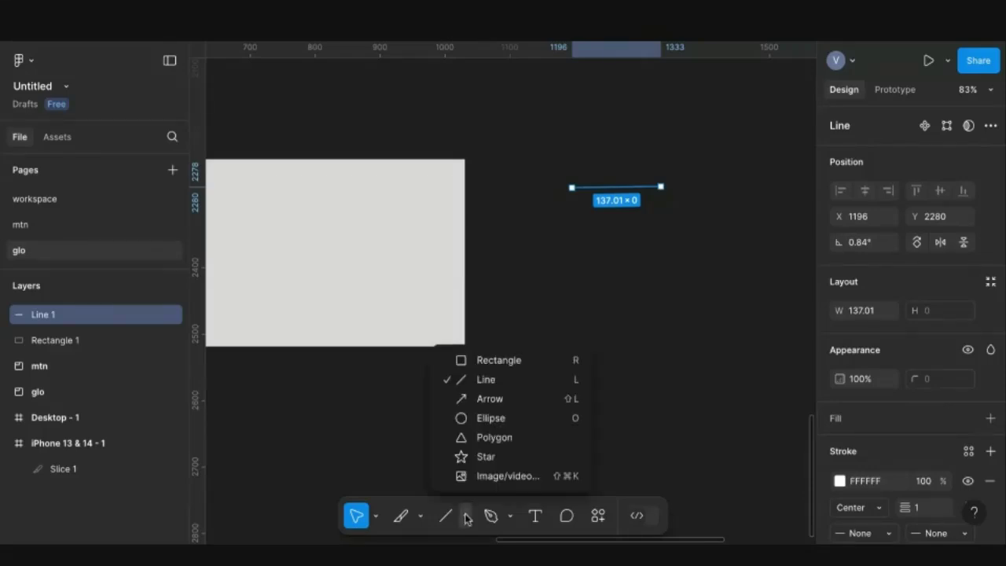
pyautogui.click(484, 399)
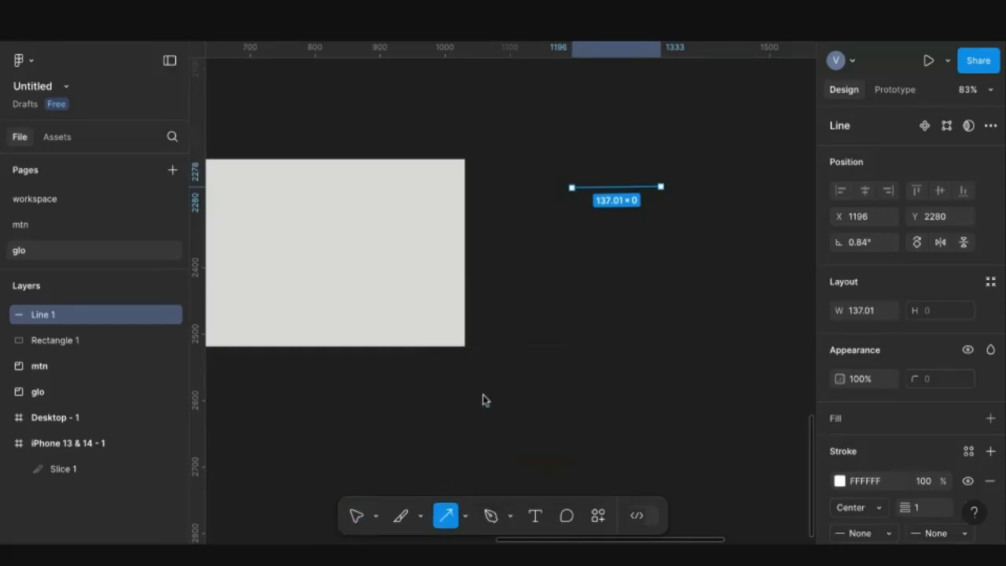
pyautogui.click(593, 258)
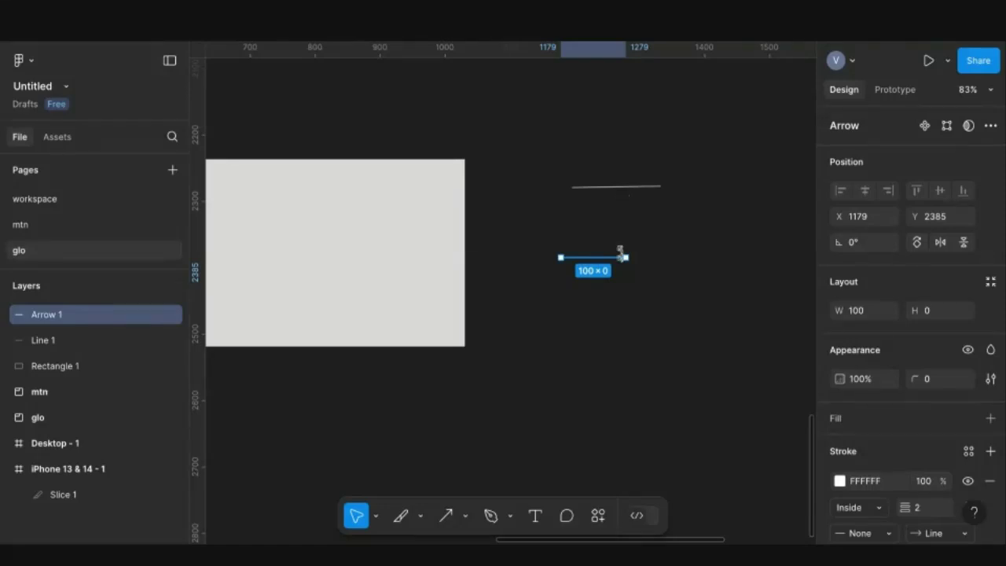
pyautogui.click(404, 261)
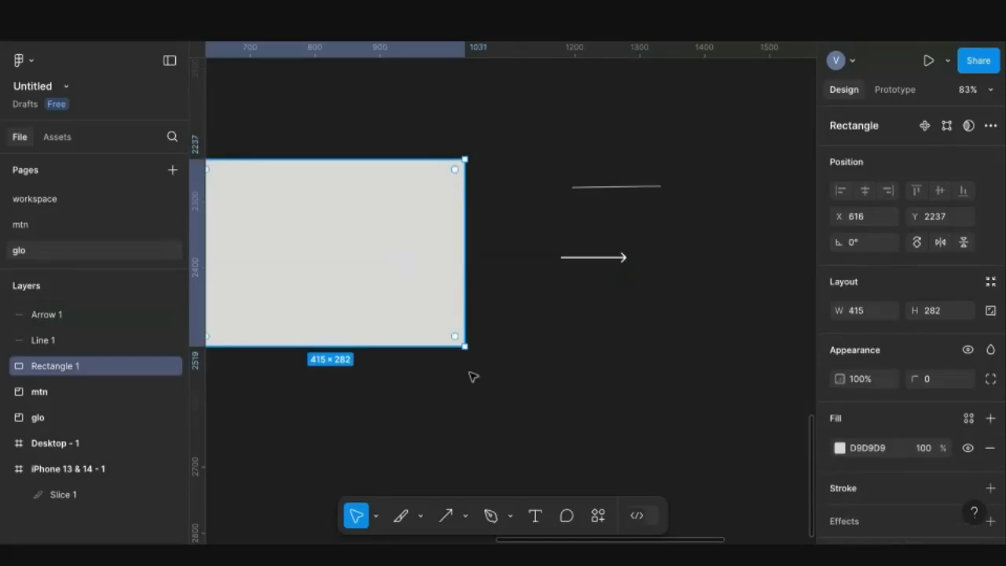
# Place a 100 × 100 ellipse on the empty canvas beyond the line and arrow, at about X 1501, Y 2301
pyautogui.click(465, 516)
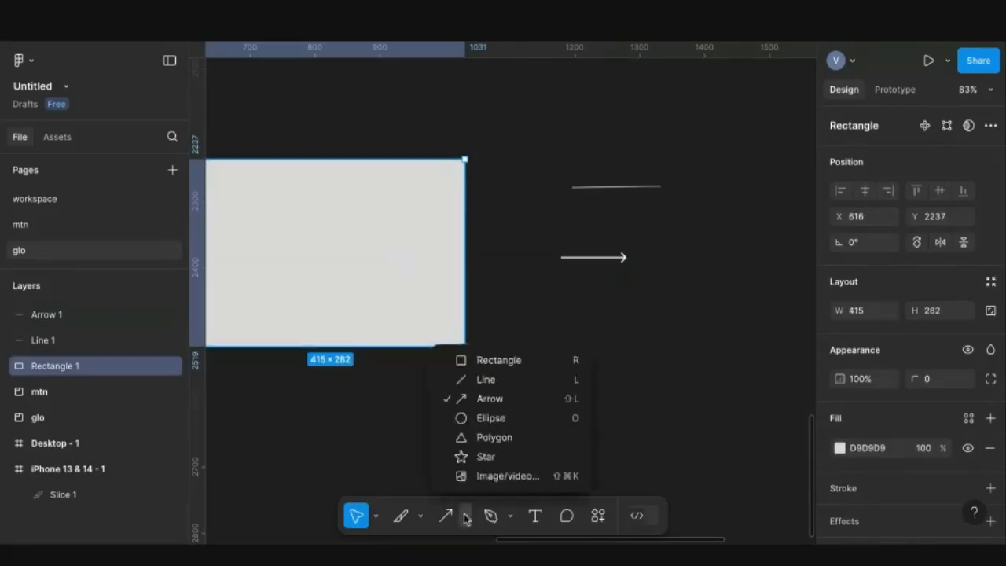
pyautogui.click(486, 417)
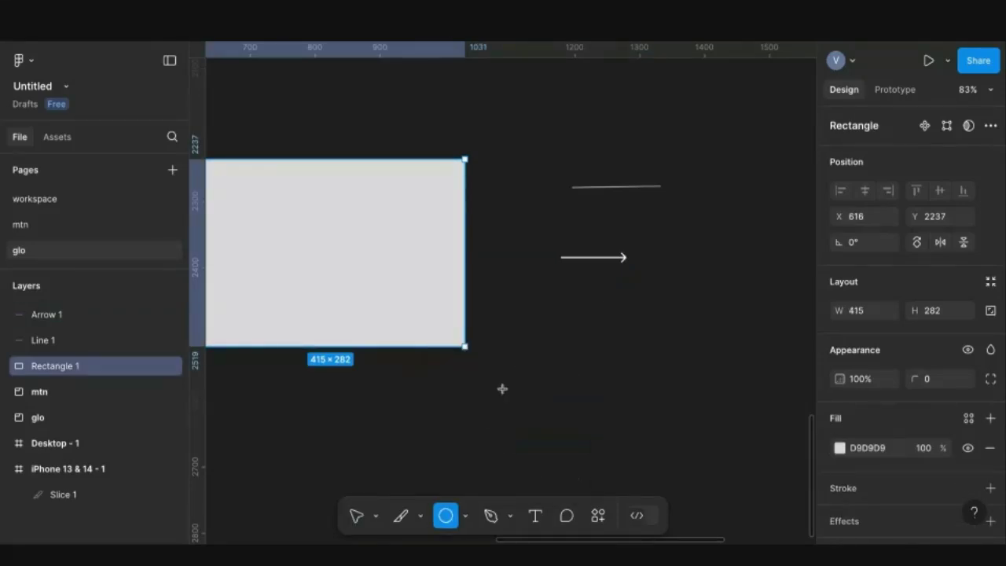
pyautogui.hscroll(9, 595, 332)
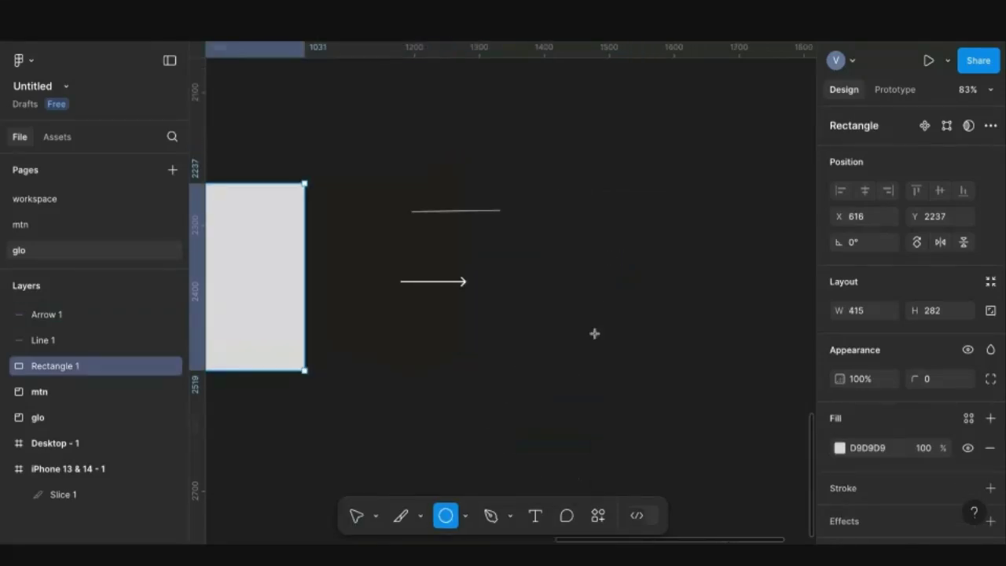
pyautogui.click(449, 237)
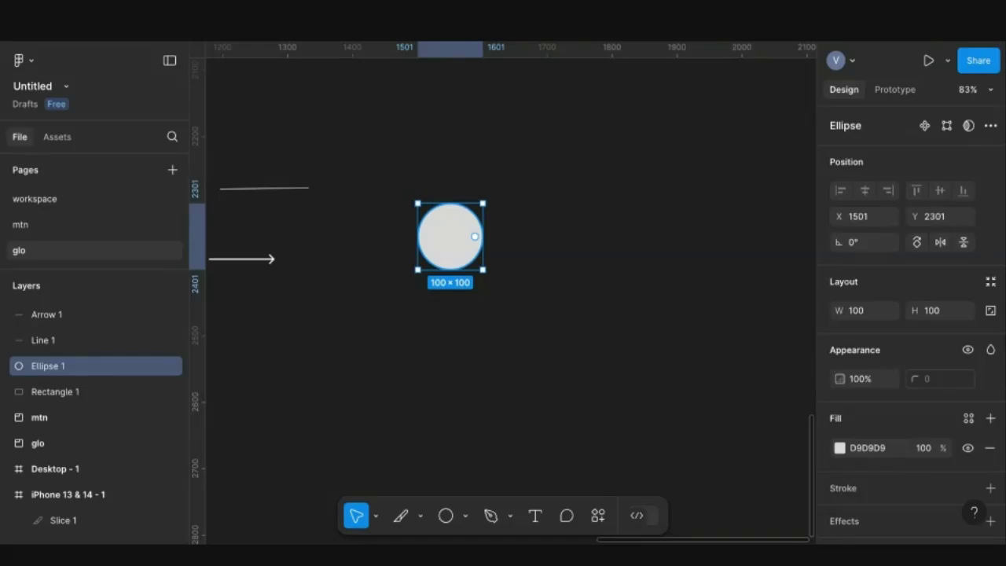
# Duplicate the circle, place the copy beside it at about X 1615, and narrow the copy's width to 60
pyautogui.scroll(1, 470, 239)
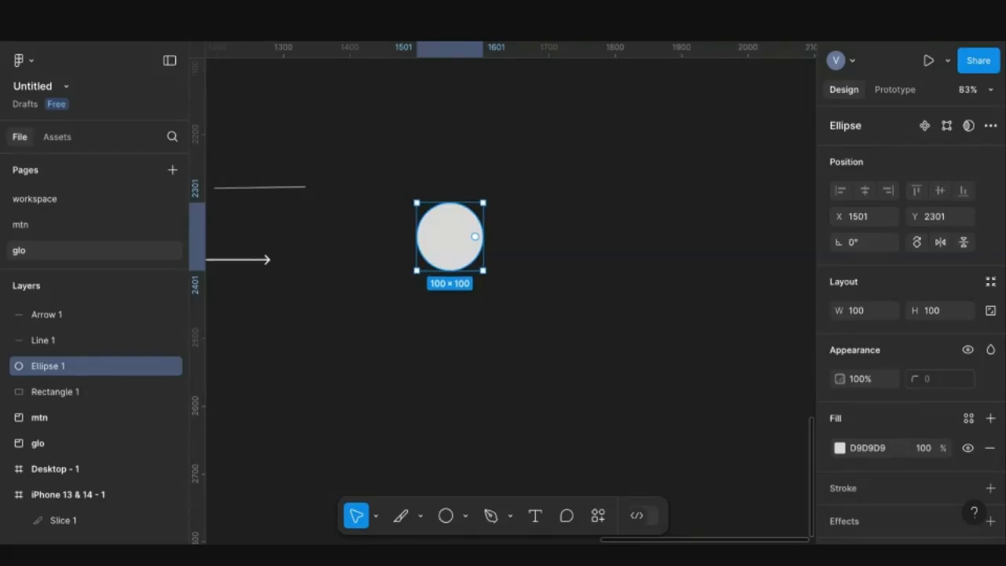
pyautogui.scroll(5, 477, 204)
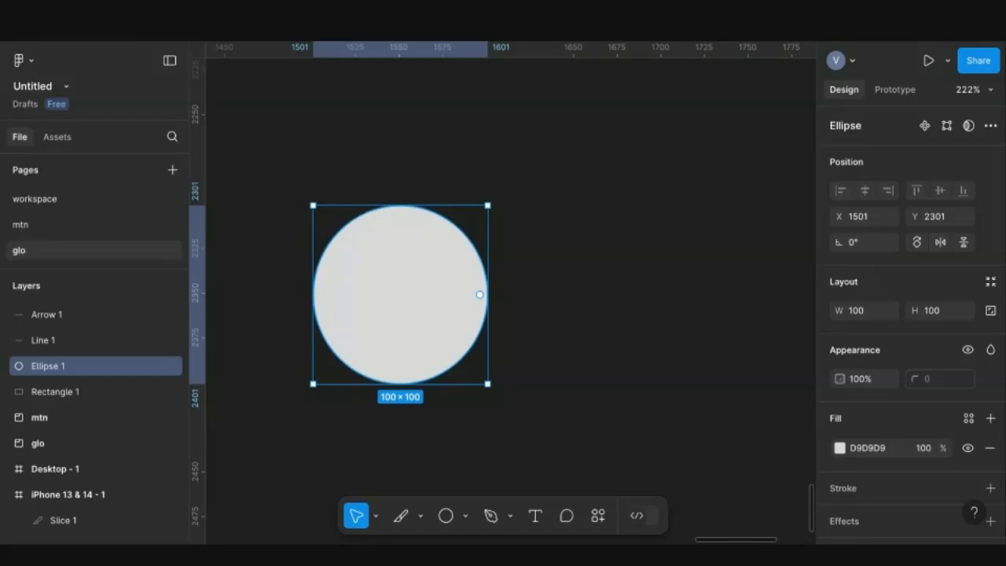
pyautogui.hotkey('ctrl', 'd')
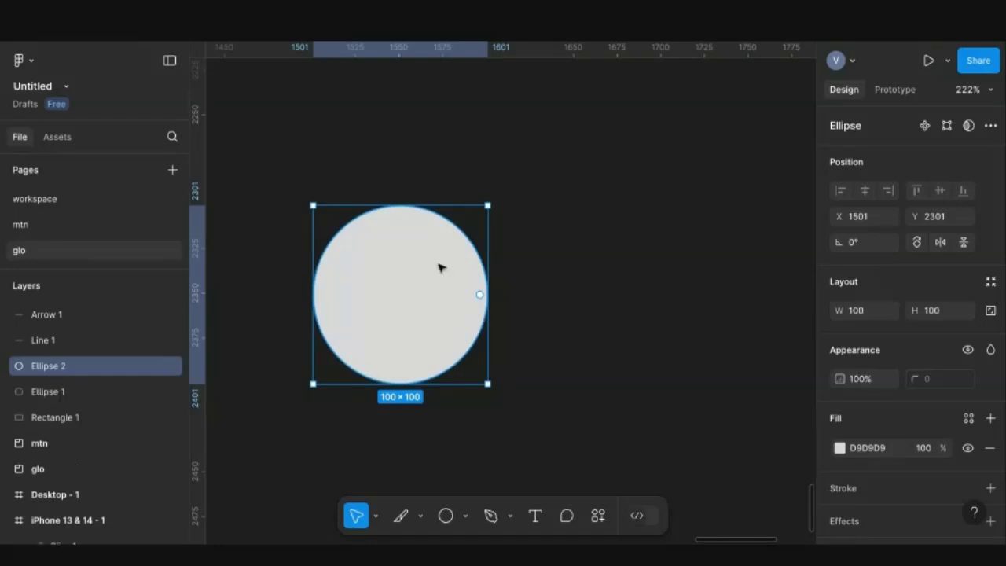
pyautogui.moveTo(440, 268); pyautogui.dragTo(639, 268)
pyautogui.scroll(3, 640, 268)
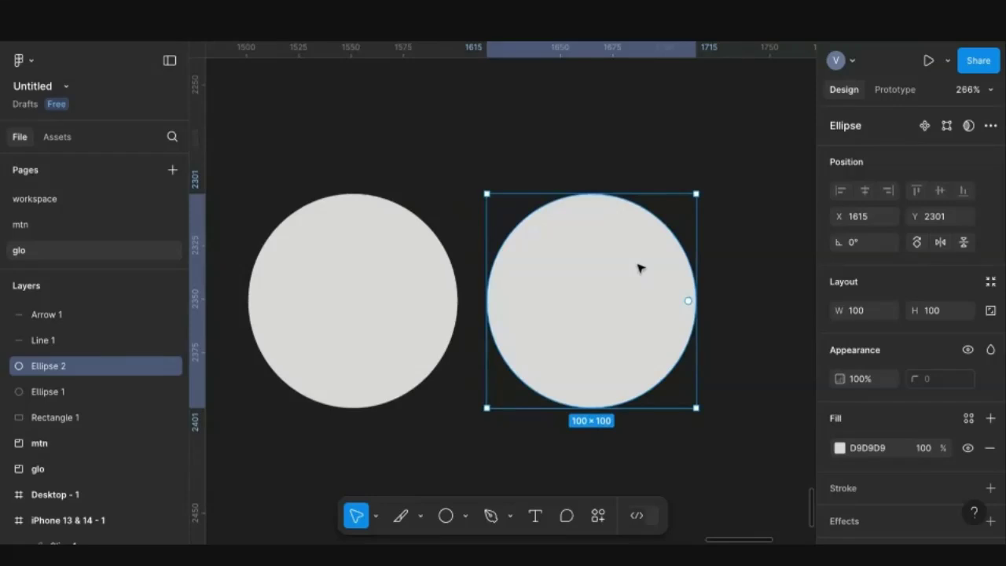
pyautogui.hscroll(1, 638, 268)
pyautogui.scroll(-1, 638, 268)
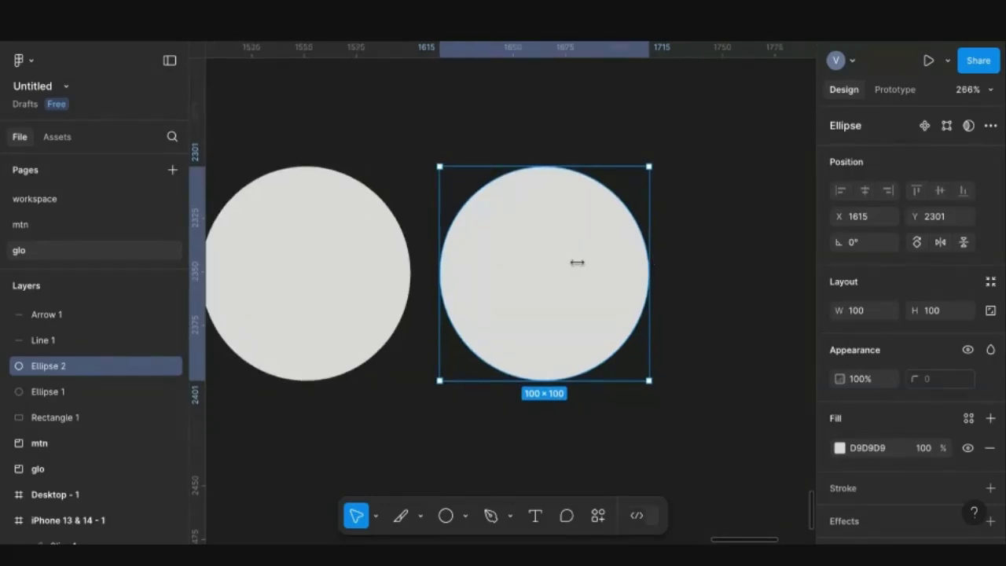
pyautogui.moveTo(577, 262); pyautogui.dragTo(566, 262)
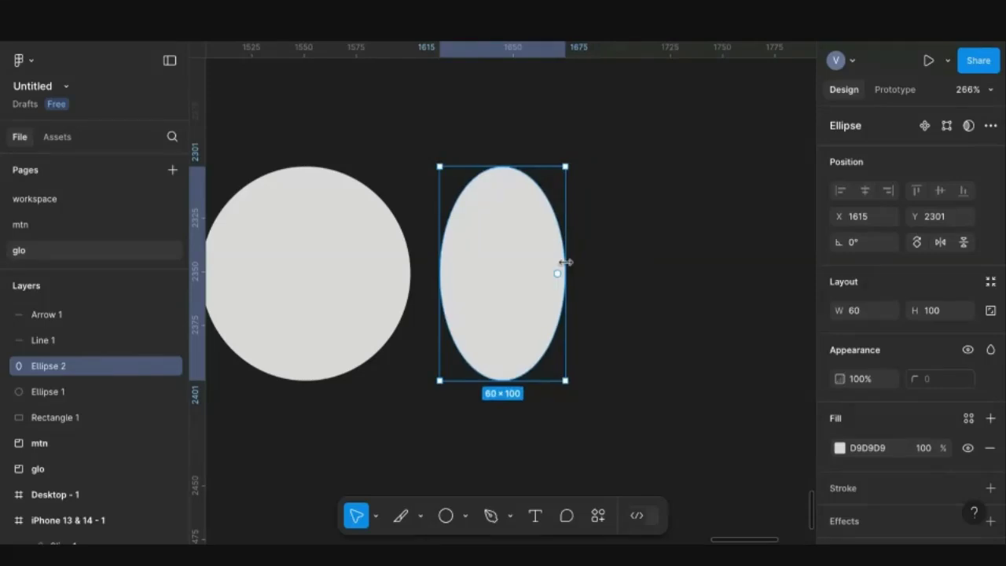
# Duplicate the original circle, place the copy past the oval at about X 1686, Y 2310, and reduce its arc sweep to 75%
pyautogui.click(336, 278)
pyautogui.hotkey('ctrl', 'd')
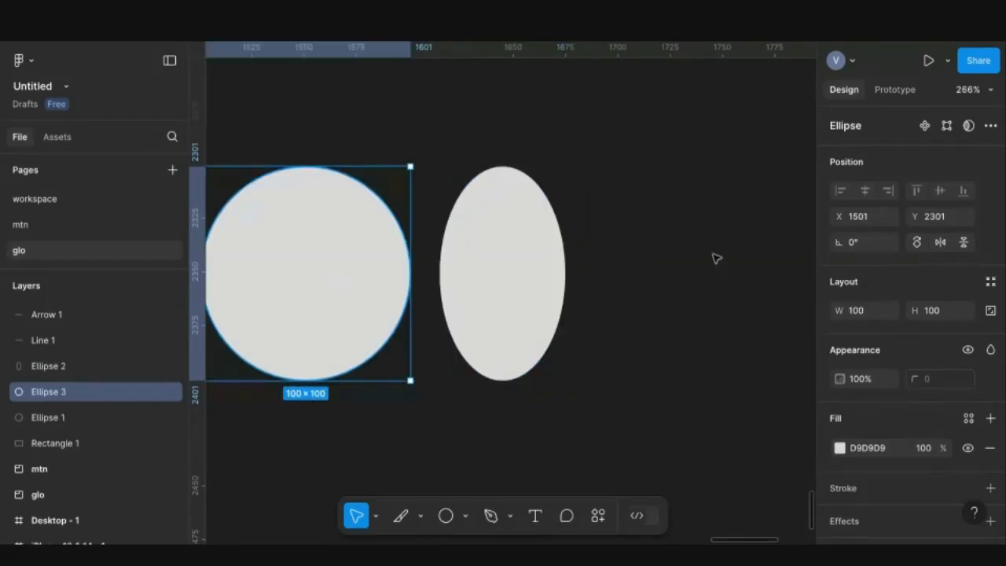
pyautogui.moveTo(331, 292); pyautogui.dragTo(722, 295)
pyautogui.hscroll(1, 722, 295)
pyautogui.scroll(-1, 721, 295)
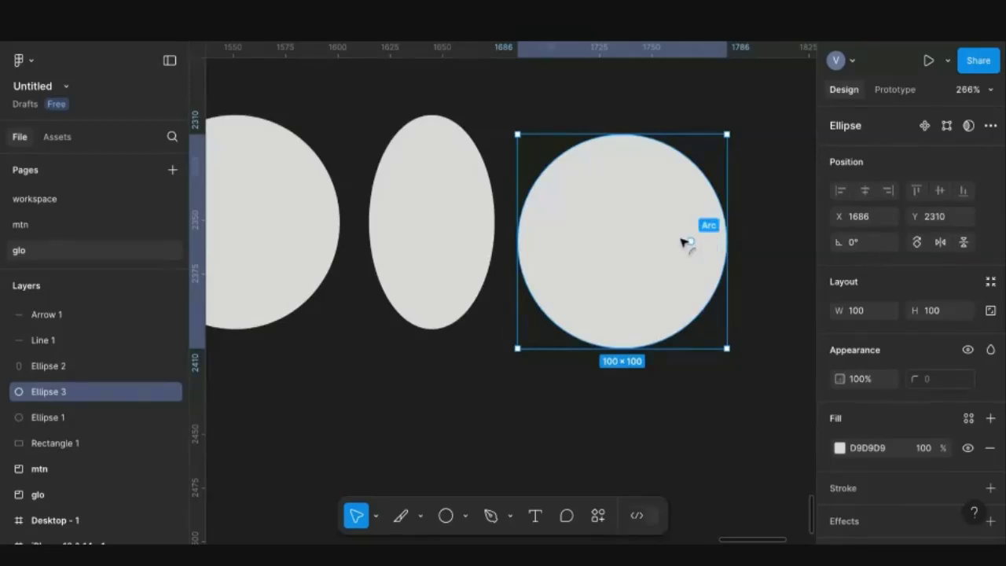
pyautogui.moveTo(689, 242); pyautogui.dragTo(460, 227)
# Duplicate the three-quarter pie beside itself and hollow the copy into an open ring with a ratio of about 59%
pyautogui.hscroll(1, 628, 234)
pyautogui.scroll(-1, 628, 233)
pyautogui.hotkey('ctrl', 'd')
pyautogui.hscroll(2, 518, 209)
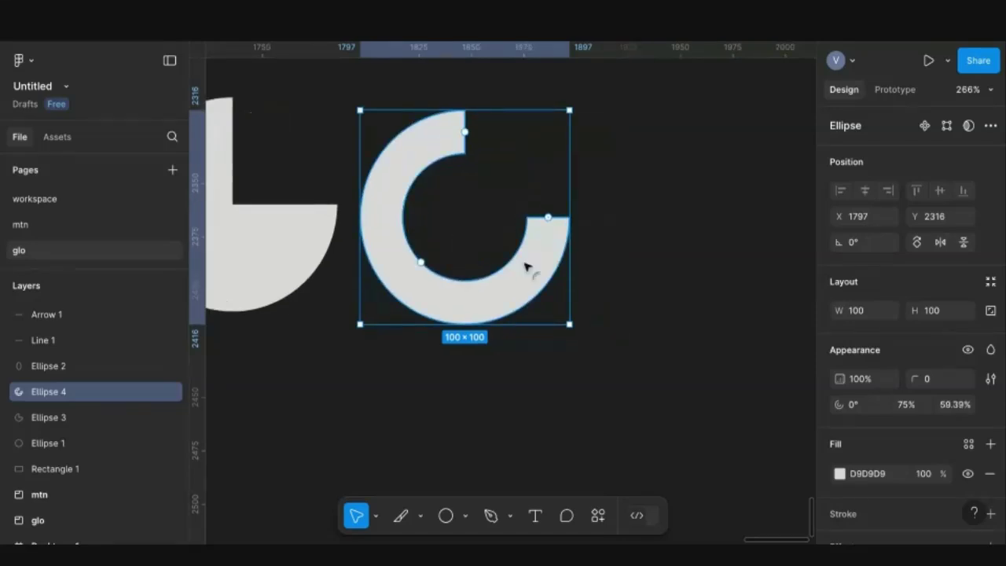
# Duplicate the open ring, rotate the copy's arc start to about 61°, and reduce its sweep to about 29%
pyautogui.hotkey('ctrl', 'd')
pyautogui.moveTo(755, 229); pyautogui.dragTo(711, 303)
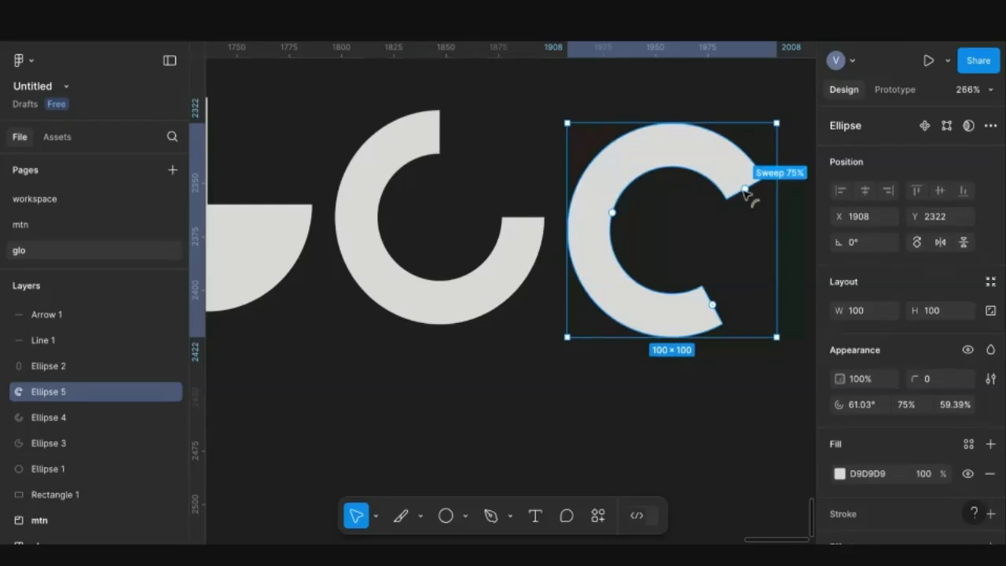
pyautogui.moveTo(745, 190); pyautogui.dragTo(622, 252)
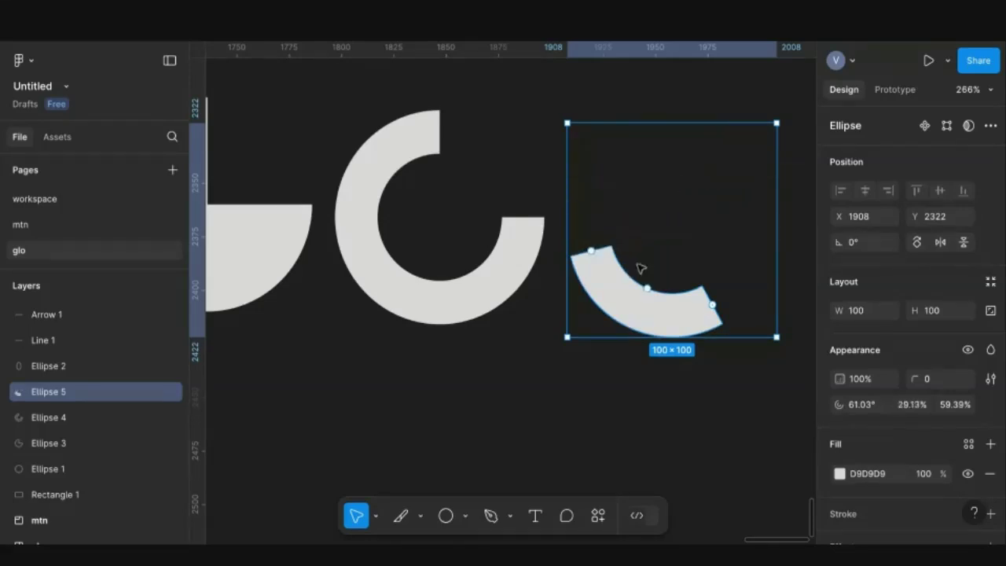
# Duplicate the short arc segment and set the copy's inner ratio to 0% to form a solid wedge
pyautogui.hscroll(5, 649, 295)
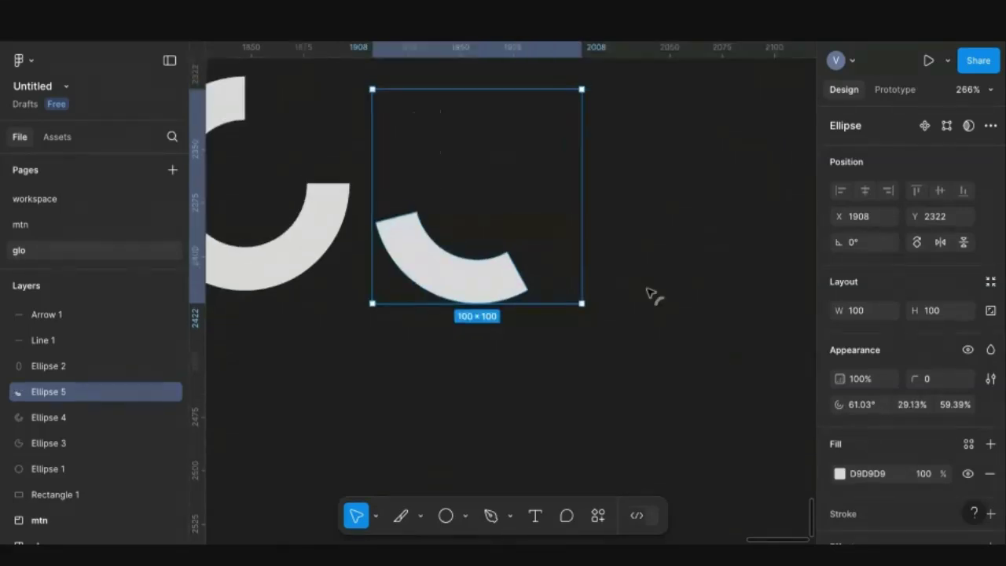
pyautogui.hotkey('ctrl', 'd')
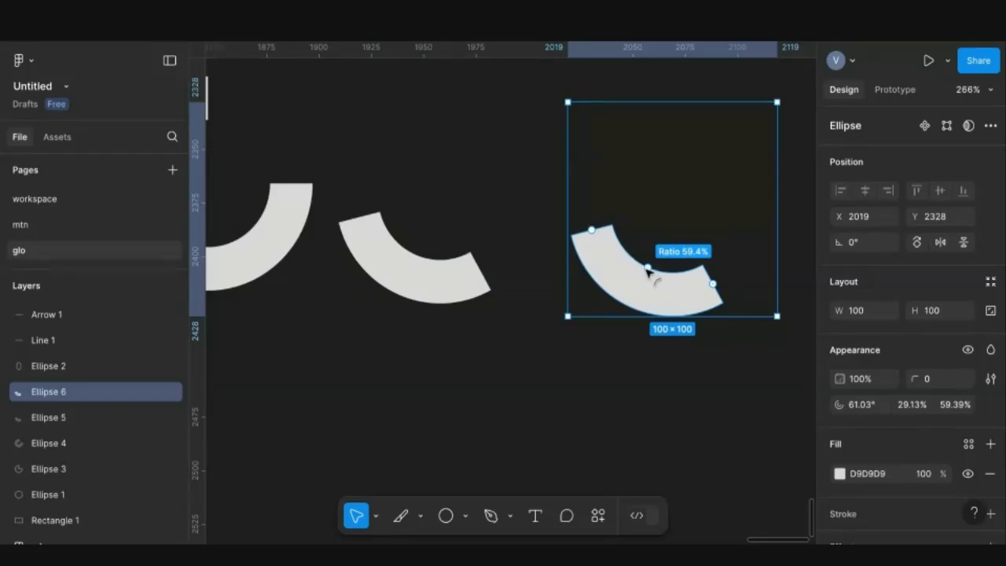
pyautogui.moveTo(647, 271); pyautogui.dragTo(673, 217)
# Duplicate the wedge and turn the copy into a full disc with 100% sweep and a central hole of about 11% ratio
pyautogui.hscroll(5, 684, 338)
pyautogui.scroll(2, 684, 338)
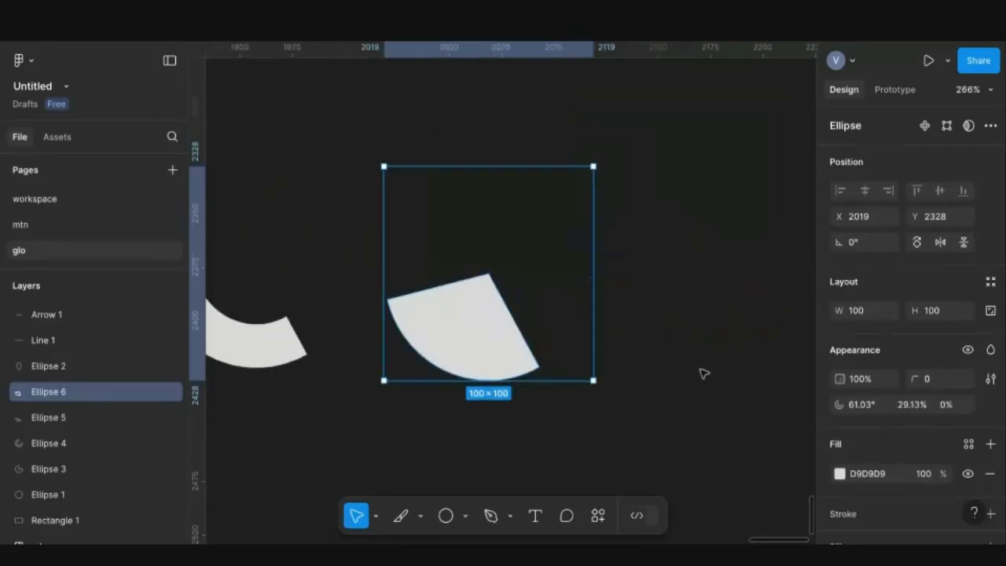
pyautogui.hotkey('ctrl', 'd')
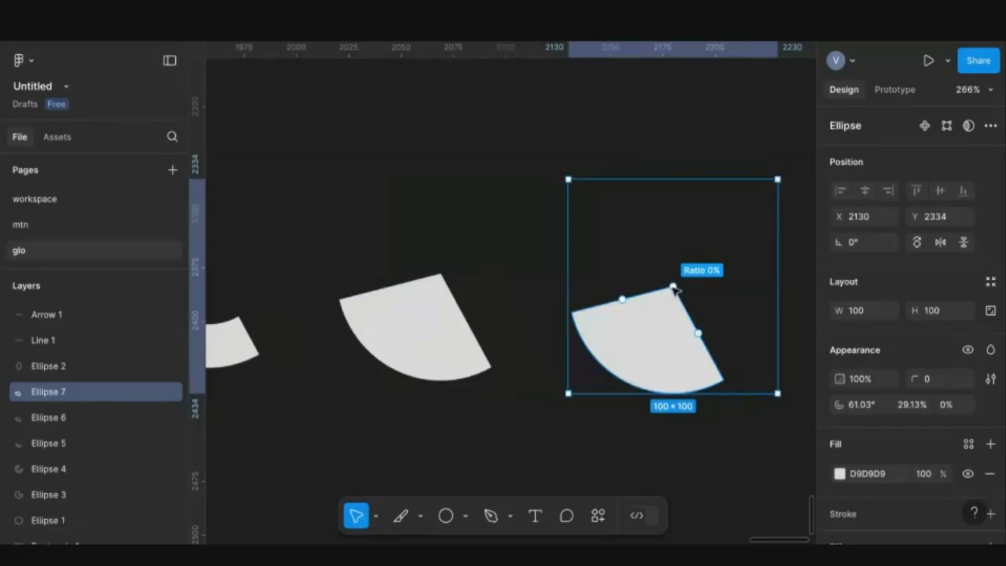
pyautogui.moveTo(674, 289); pyautogui.dragTo(666, 329)
pyautogui.hscroll(3, 737, 379)
pyautogui.scroll(-1, 737, 380)
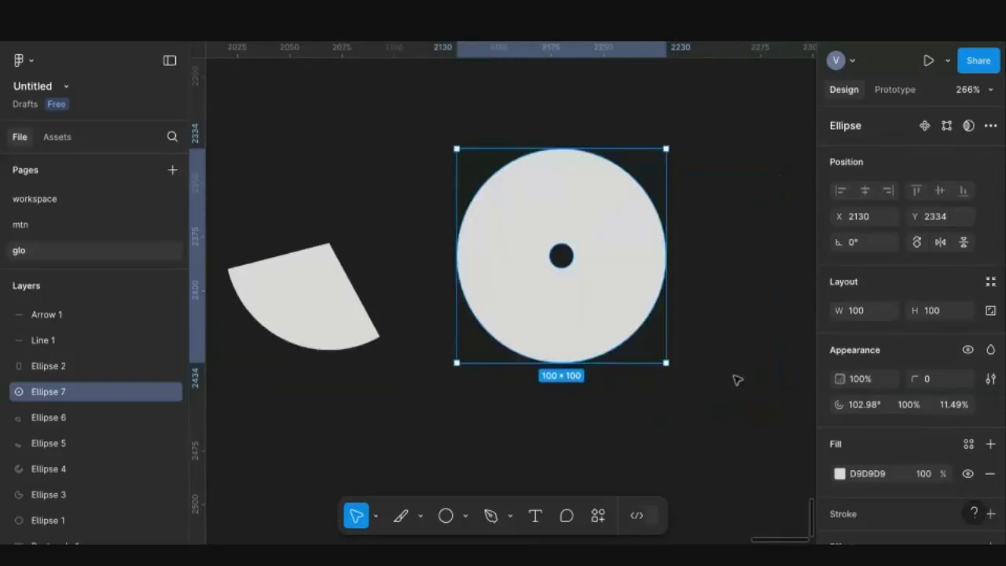
pyautogui.hscroll(1, 737, 379)
pyautogui.click(669, 383)
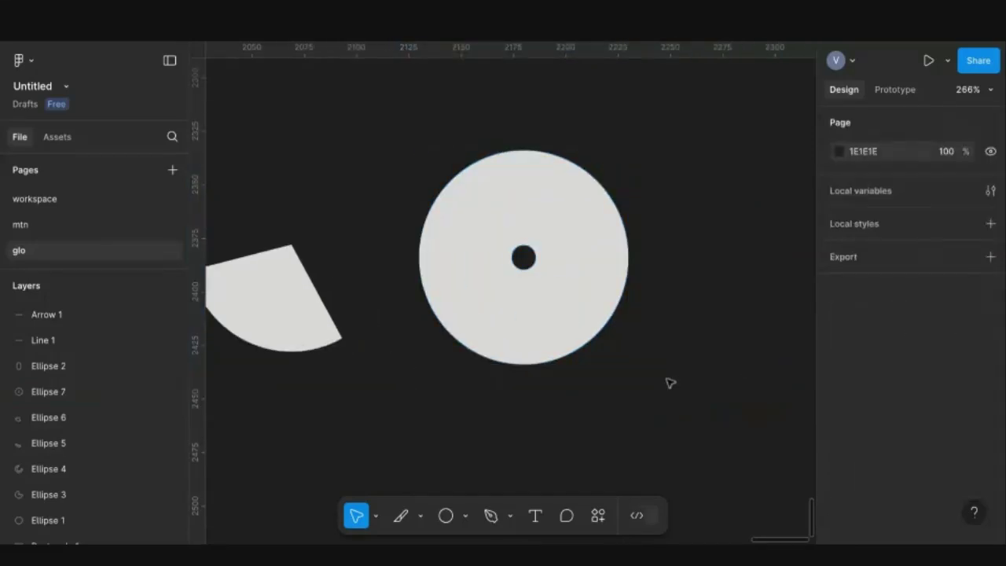
# Paste a copy of the 100 × 100 circle below the row of ellipses and duplicate it beside itself
pyautogui.scroll(-3, 670, 382)
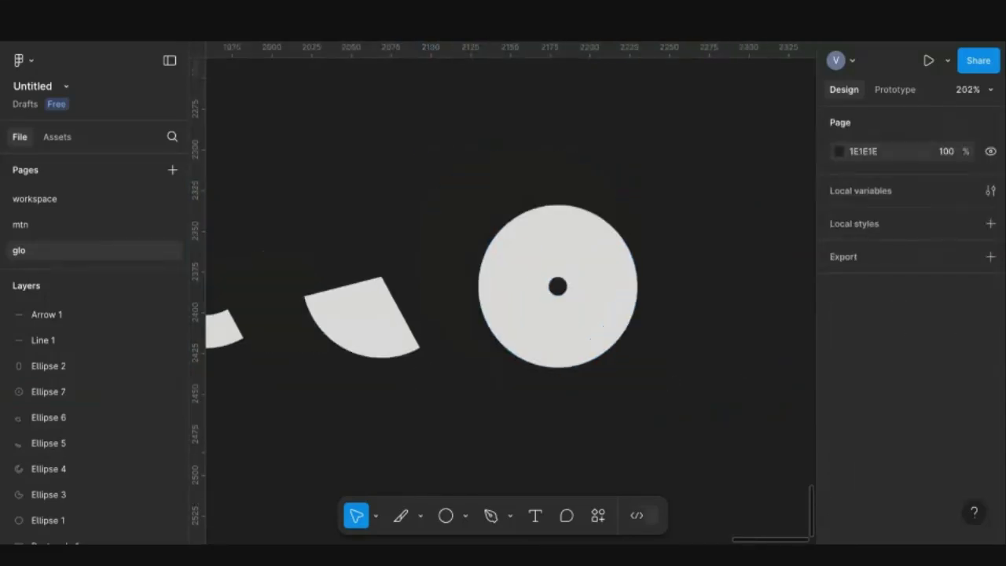
pyautogui.scroll(-5, 704, 364)
pyautogui.scroll(-1, 705, 363)
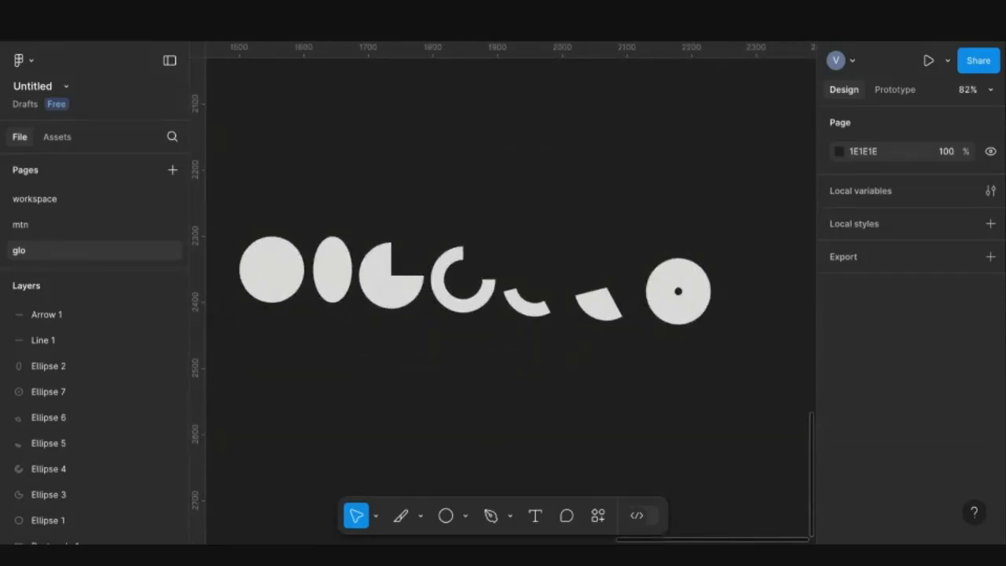
pyautogui.scroll(-2, 472, 284)
pyautogui.hscroll(-1, 472, 284)
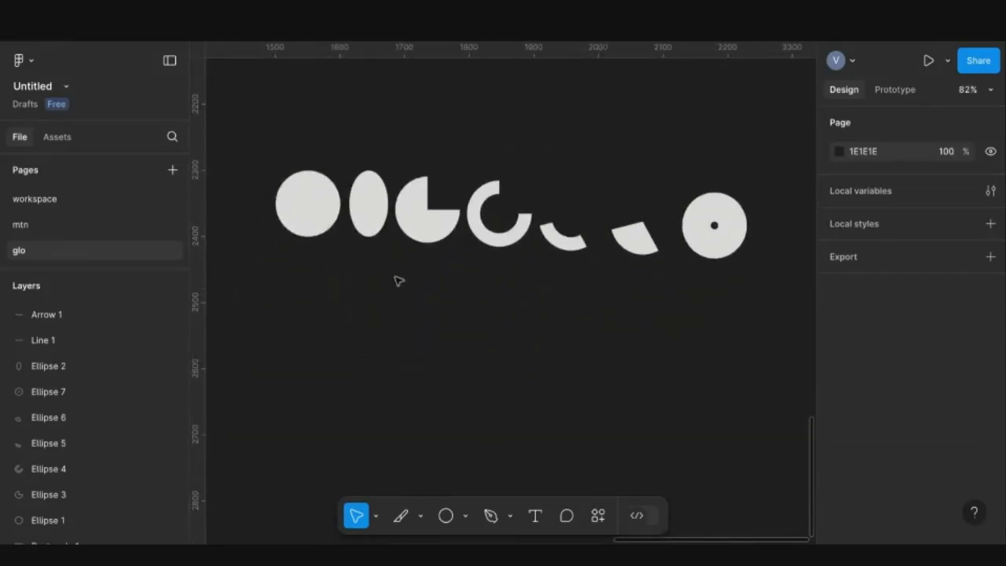
pyautogui.click(466, 516)
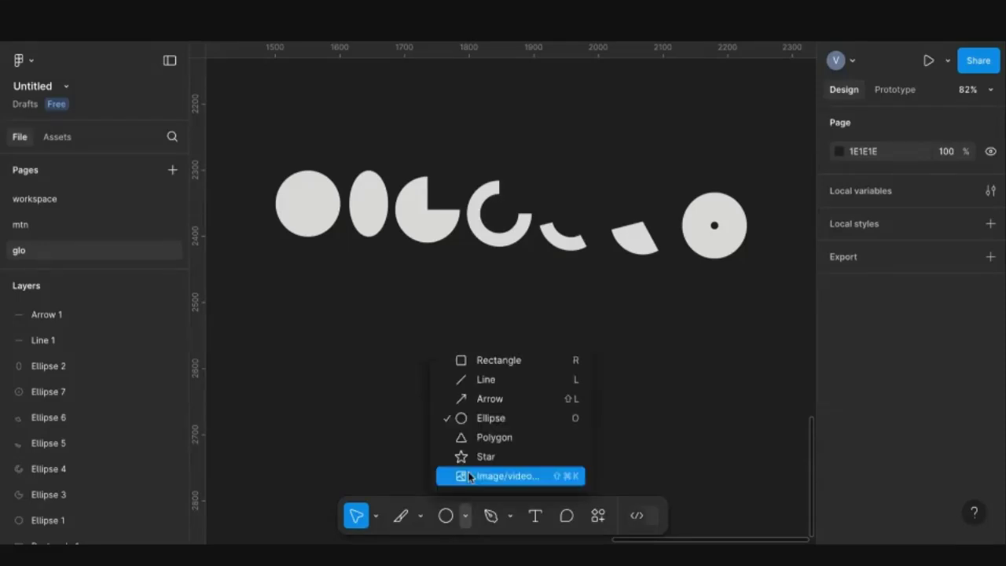
pyautogui.click(482, 436)
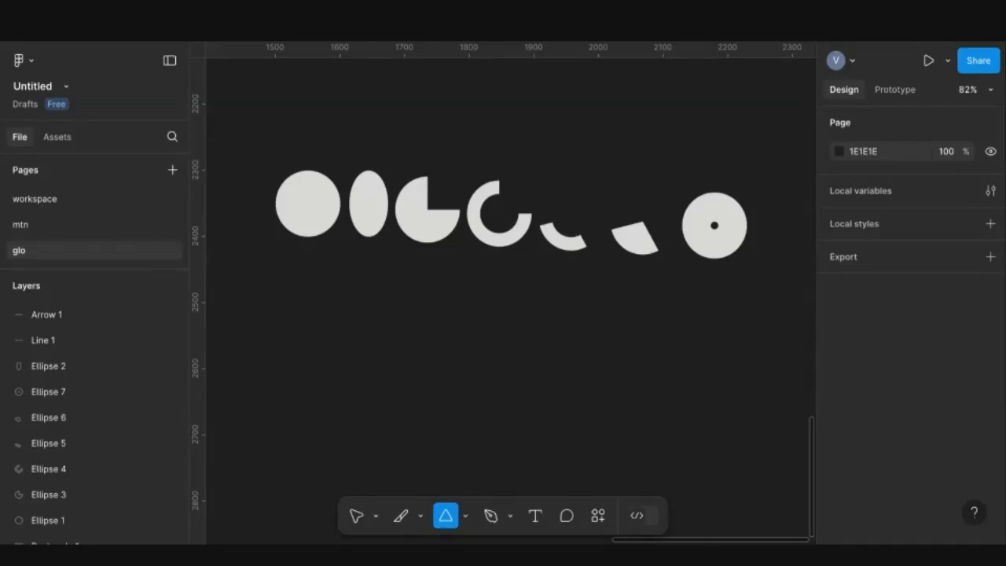
pyautogui.click(48, 520)
pyautogui.rightClick(378, 318)
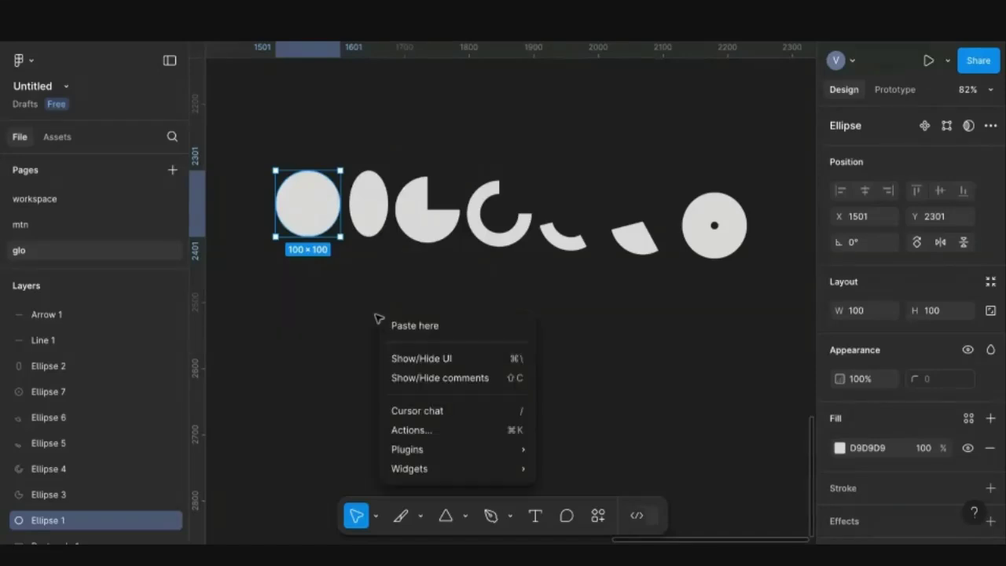
pyautogui.click(420, 326)
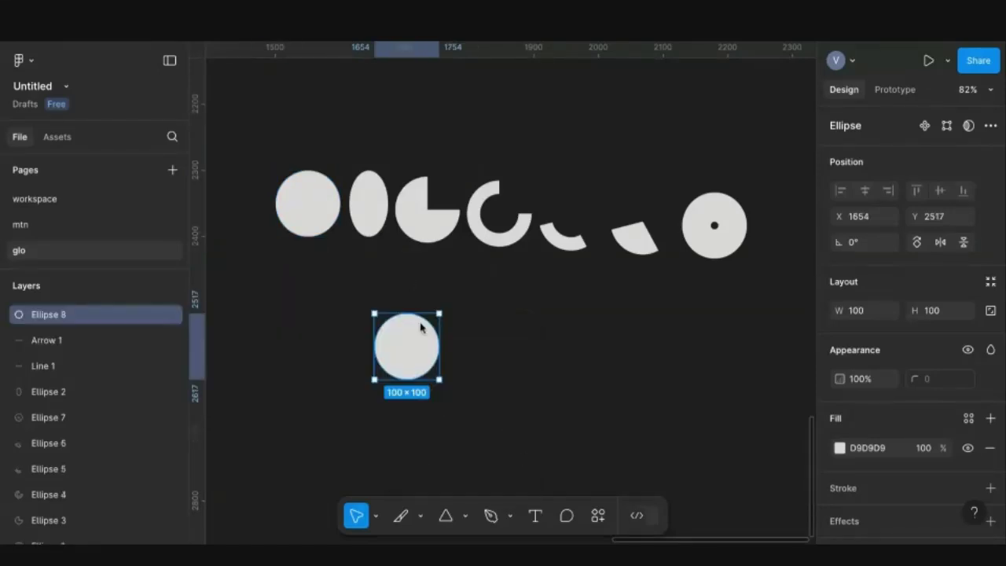
pyautogui.moveTo(429, 349)
pyautogui.keyDown('alt'); pyautogui.moveTo(417, 349); pyautogui.dragTo(508, 350); pyautogui.keyUp('alt')
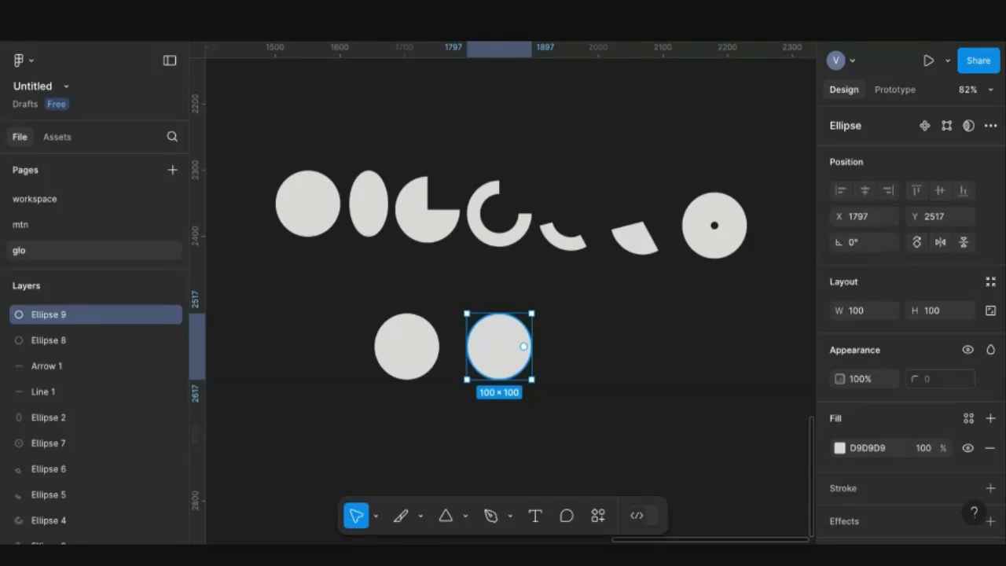
pyautogui.click(377, 517)
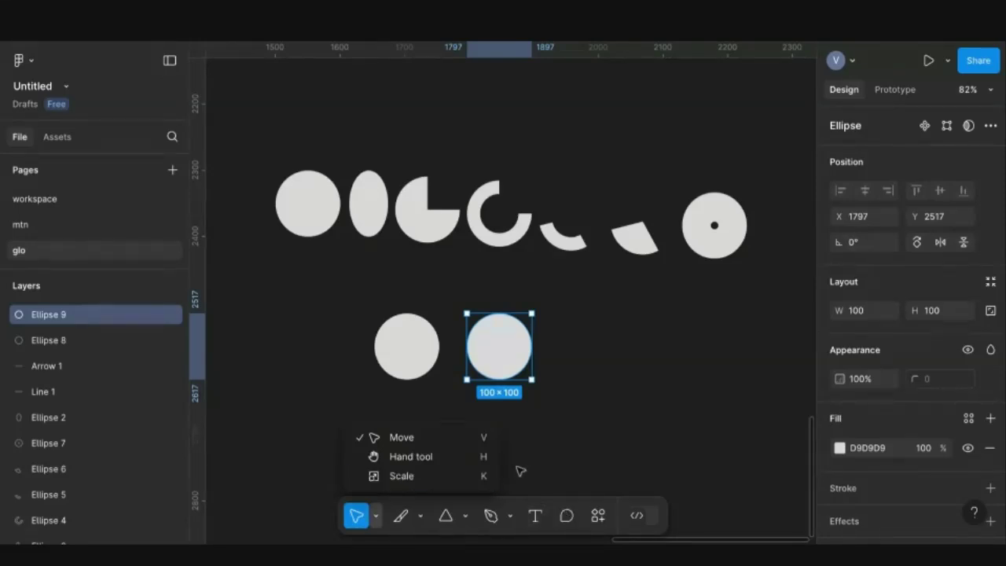
pyautogui.click(421, 516)
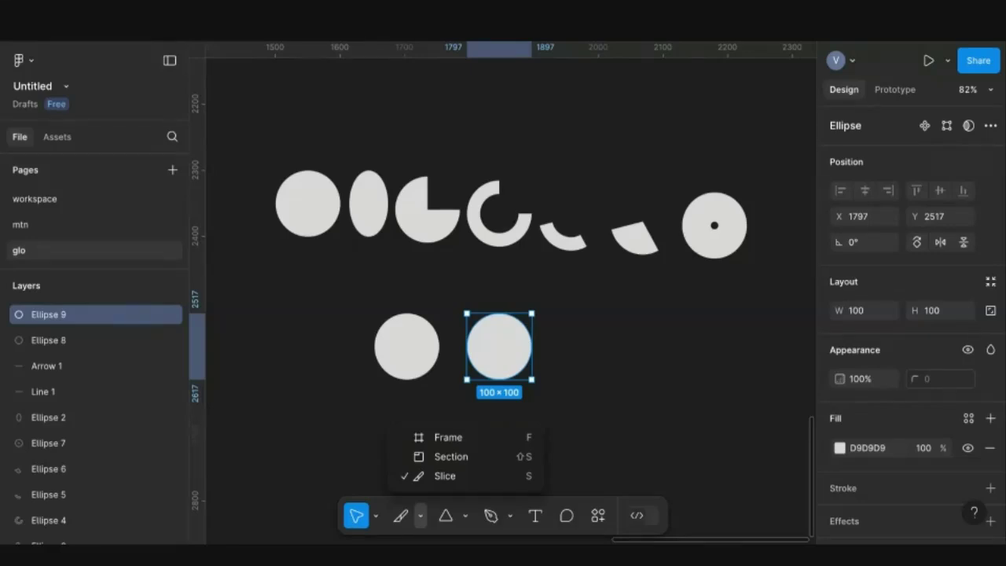
pyautogui.press('Escape')
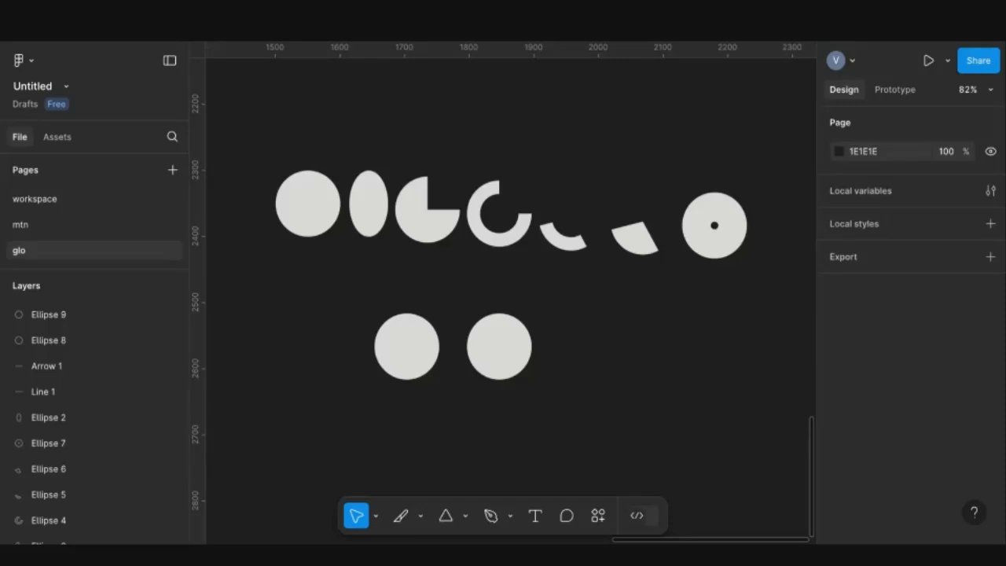
# Place a 100 × 100 triangle with the Polygon tool beside the two lower circles and round its corners to radius 11
pyautogui.hscroll(3, 511, 299)
pyautogui.scroll(-1, 511, 299)
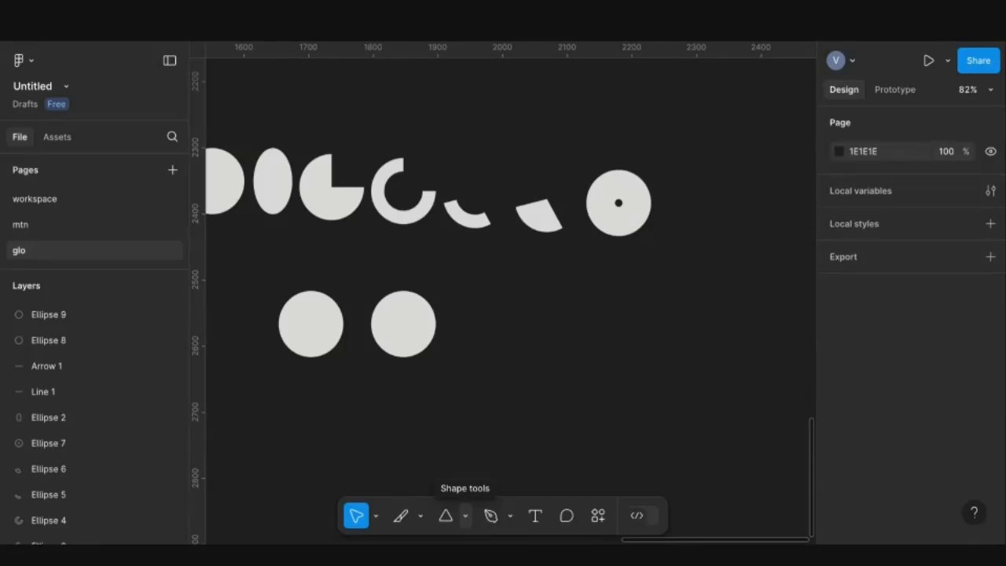
pyautogui.click(465, 515)
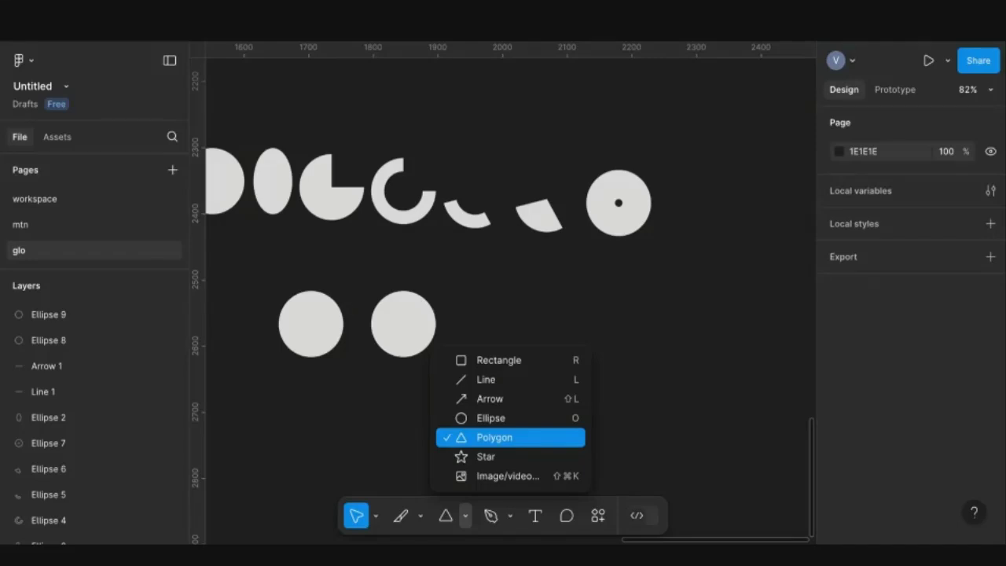
pyautogui.click(494, 436)
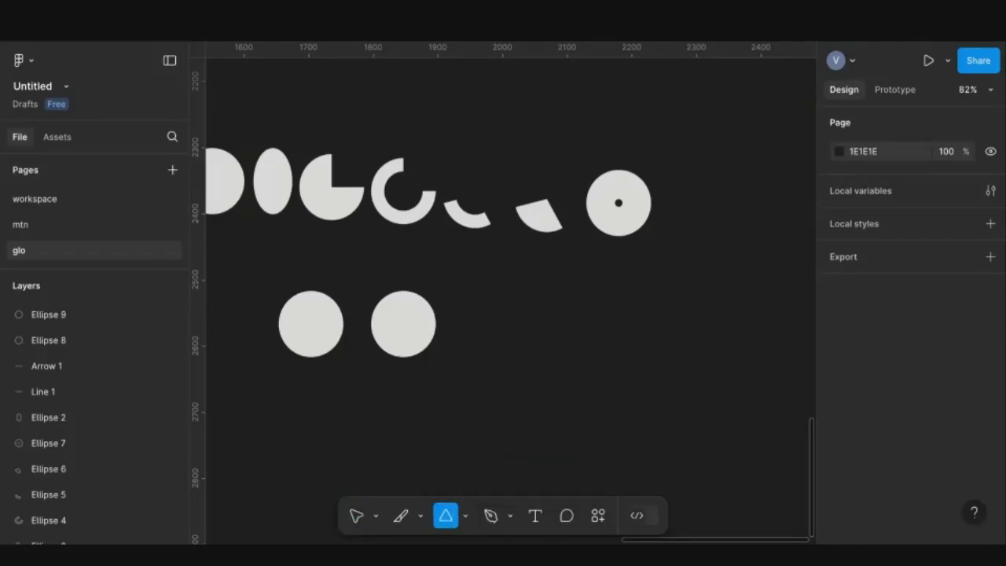
pyautogui.click(525, 322)
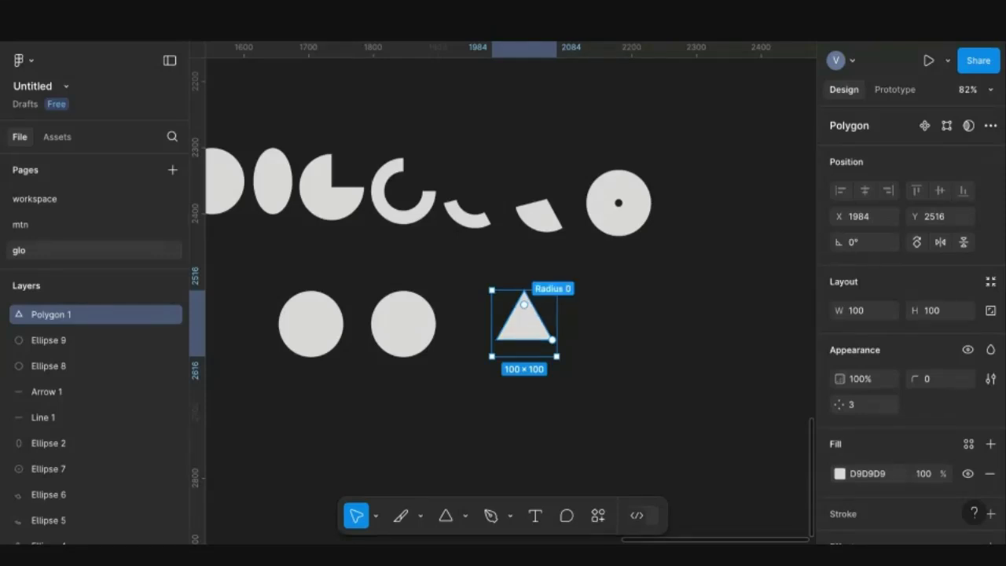
pyautogui.scroll(5, 520, 305)
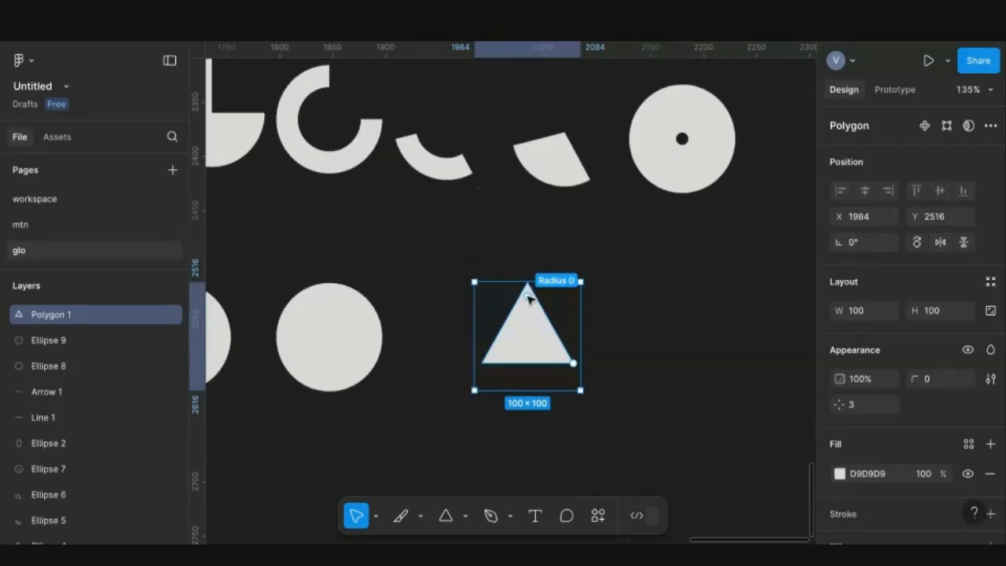
pyautogui.moveTo(527, 297); pyautogui.dragTo(529, 309)
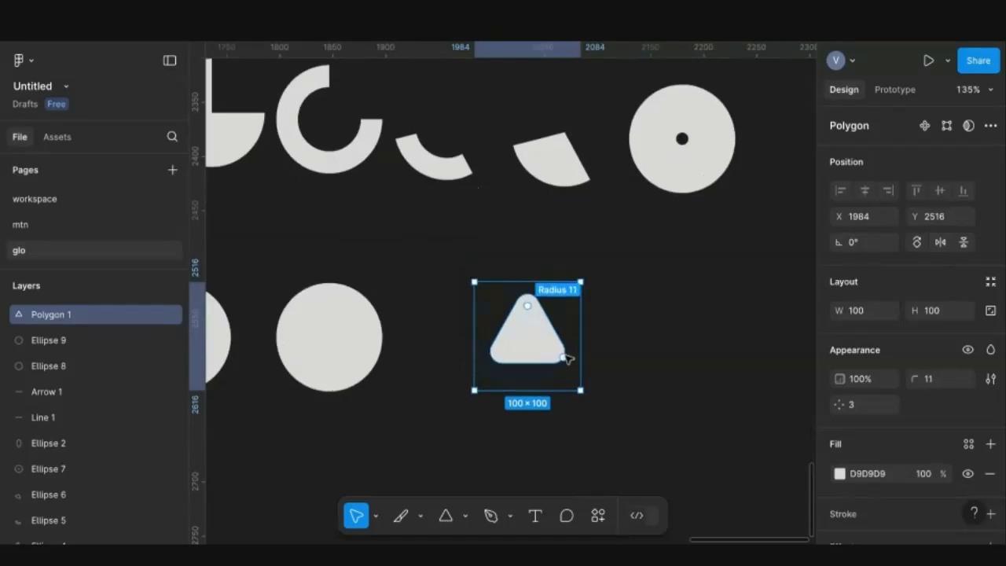
# Give the rounded triangle 7 sides and add two copies in a row beside it with 10 and 9 sides
pyautogui.moveTo(566, 360); pyautogui.dragTo(671, 333)
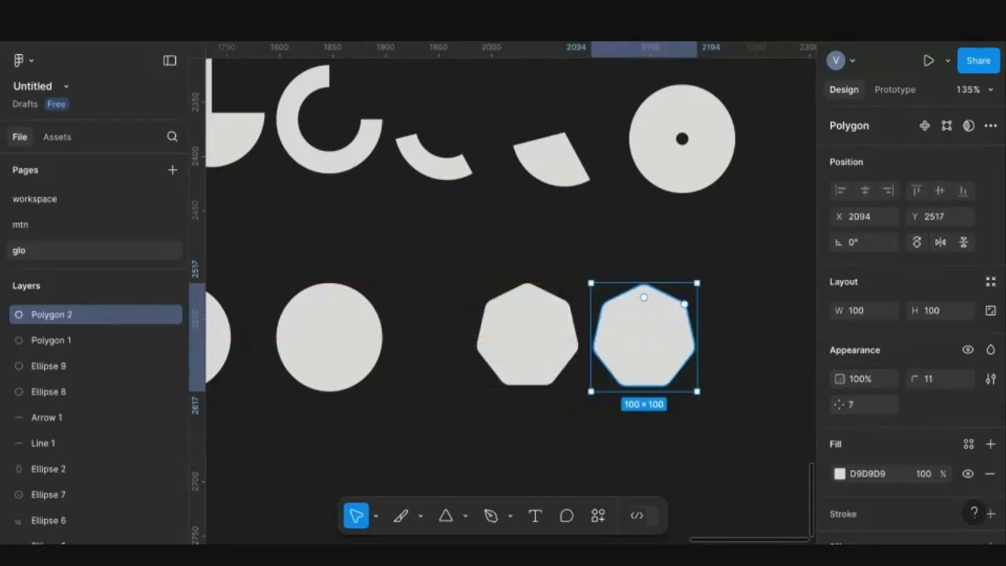
pyautogui.moveTo(682, 301); pyautogui.dragTo(674, 298)
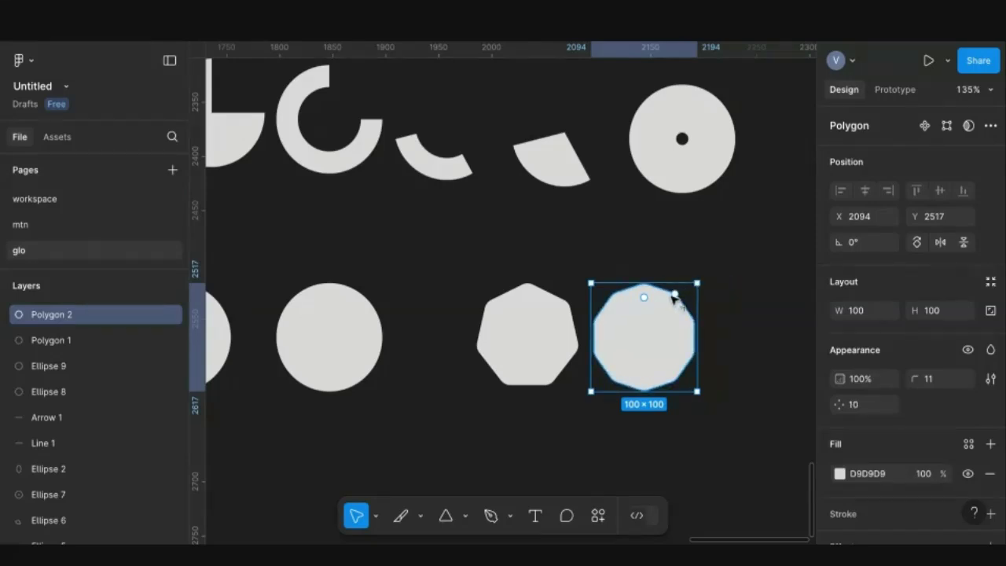
pyautogui.hotkey('ctrl', 'd')
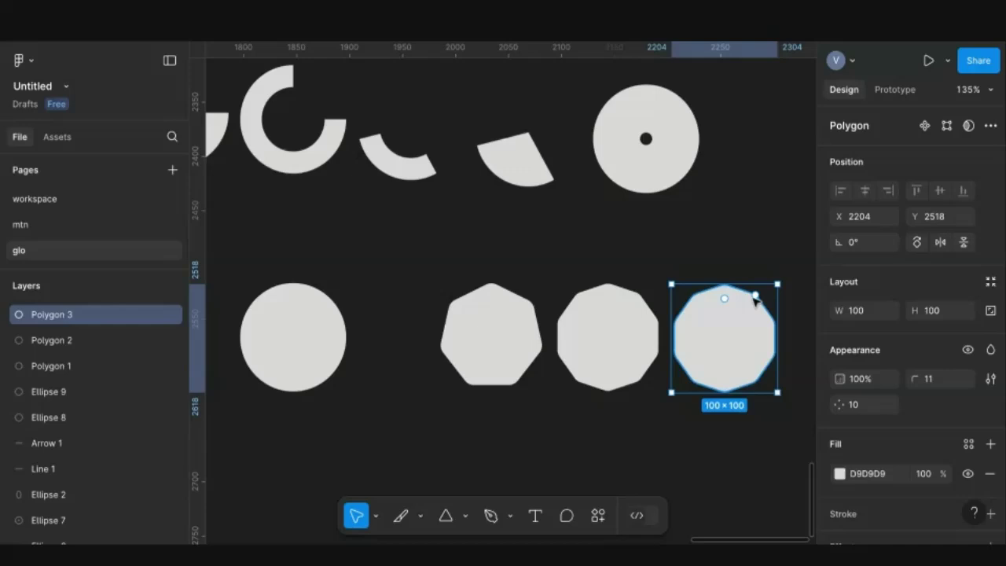
pyautogui.moveTo(755, 296); pyautogui.dragTo(760, 299)
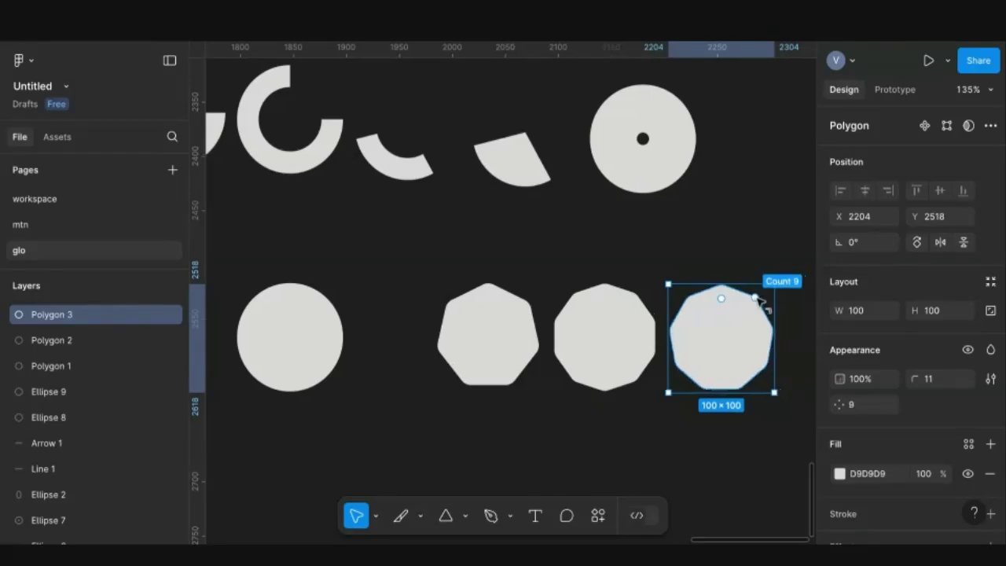
# Duplicate the nine-sided polygon beside itself and reduce the copy to 8 sides
pyautogui.hscroll(3, 708, 343)
pyautogui.hotkey('ctrl', 'd')
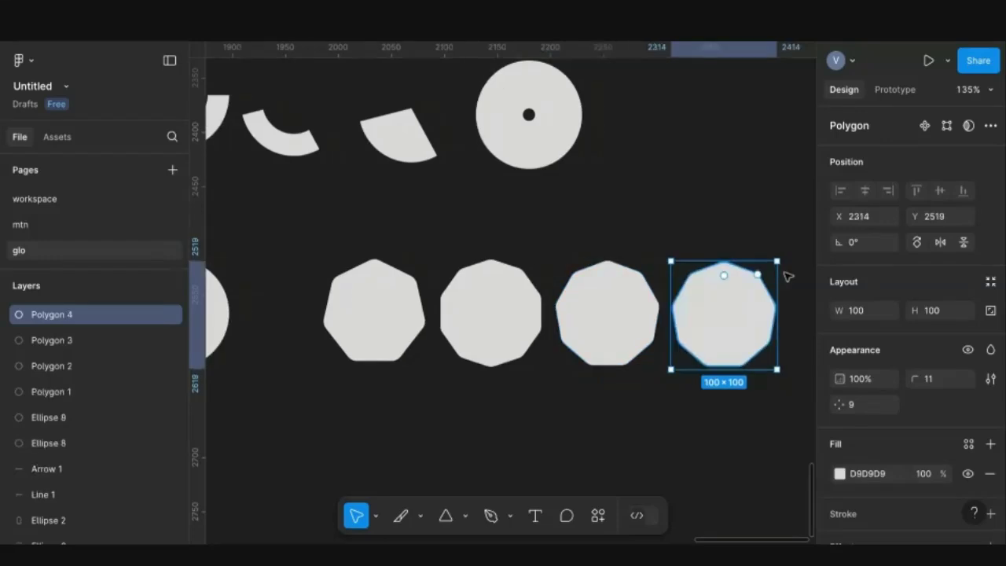
pyautogui.moveTo(759, 275)
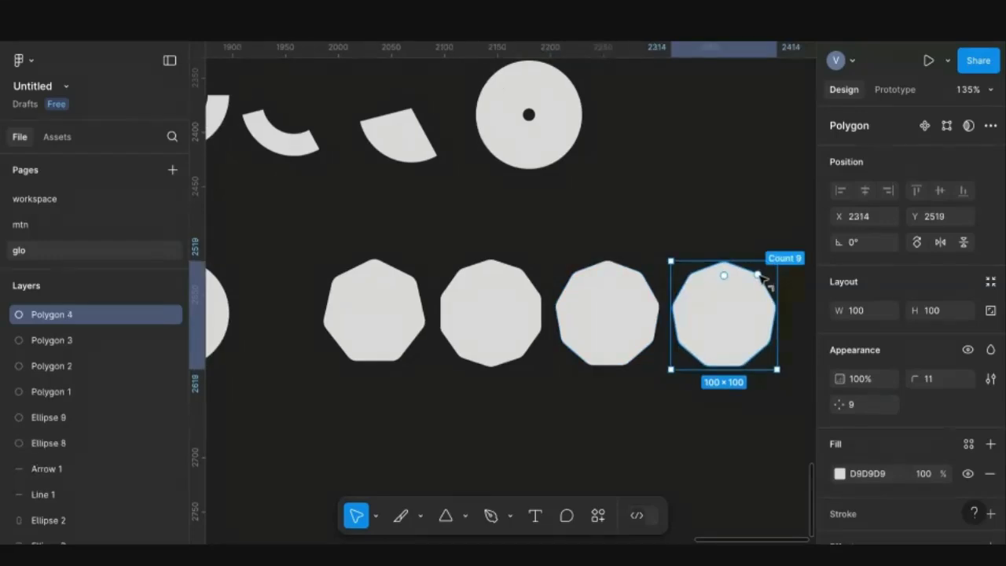
pyautogui.moveTo(762, 277); pyautogui.dragTo(764, 279)
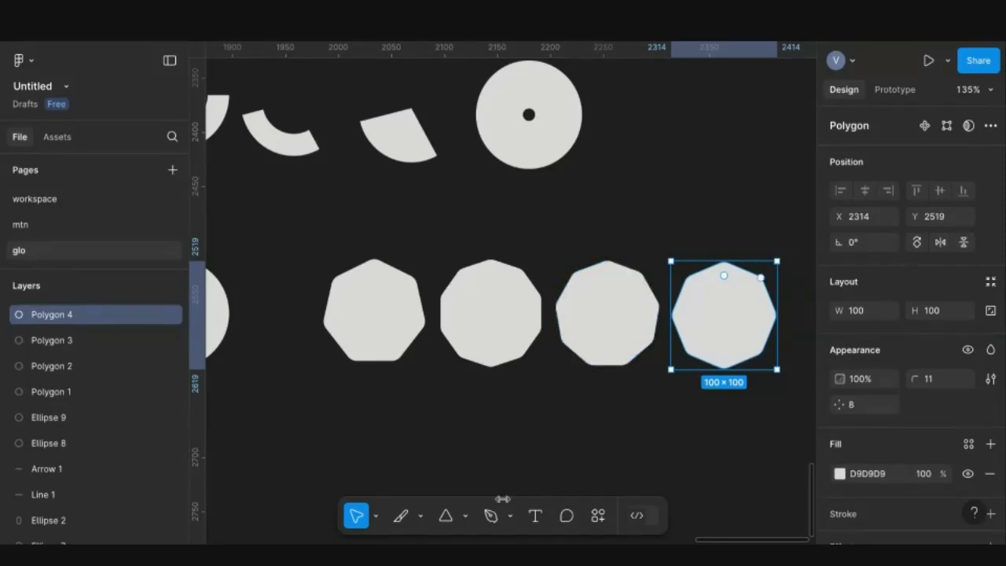
# Place a 100 × 100 star with the Star tool below the two lower circles
pyautogui.scroll(-5, 550, 338)
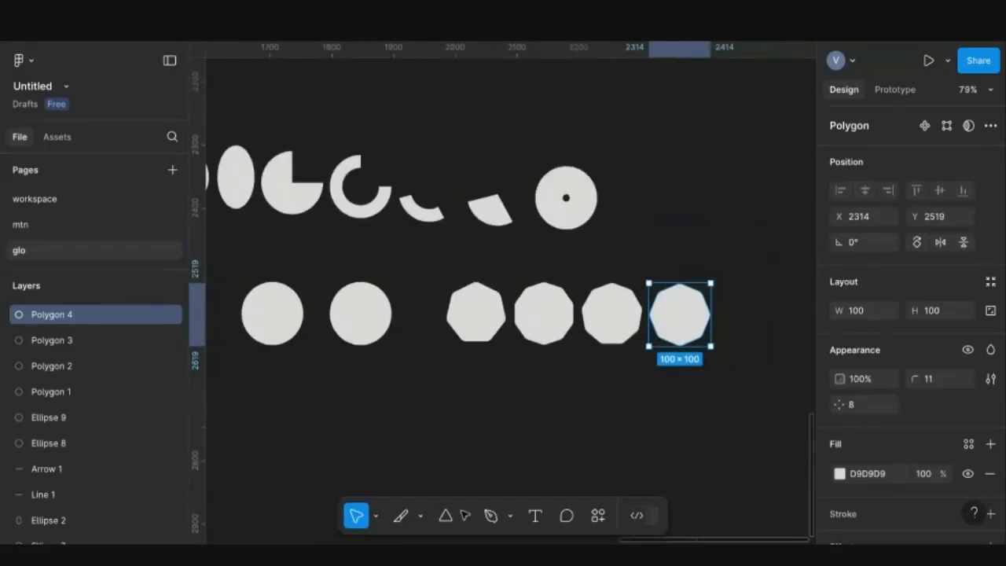
pyautogui.click(465, 516)
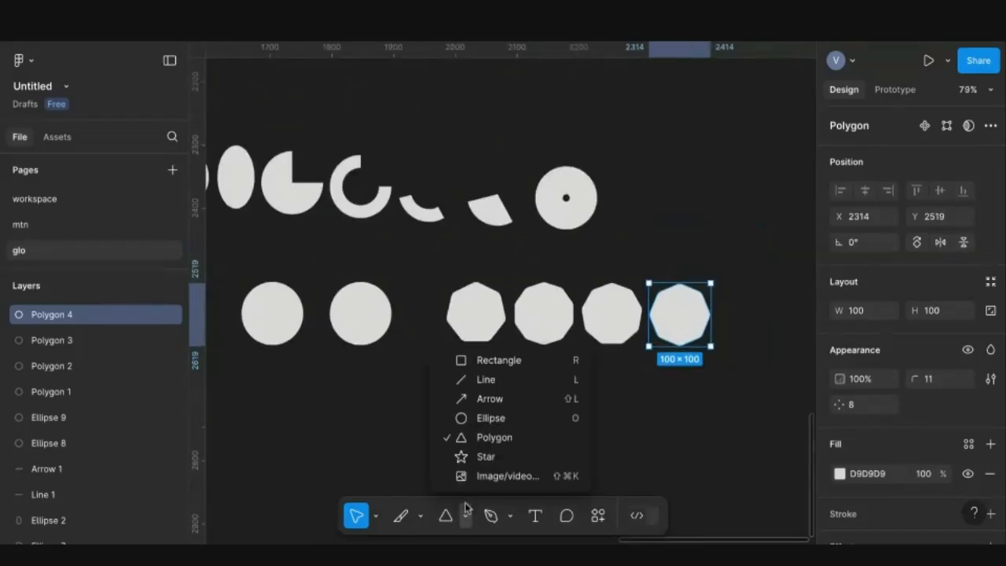
pyautogui.click(470, 458)
pyautogui.scroll(-2, 390, 422)
pyautogui.hscroll(1, 390, 421)
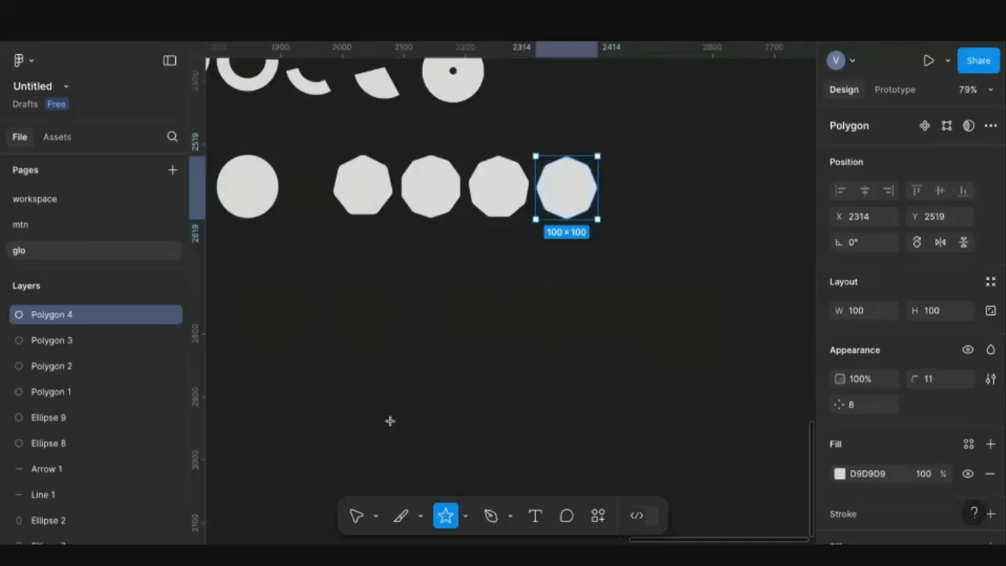
pyautogui.hscroll(-3, 390, 422)
pyautogui.click(468, 320)
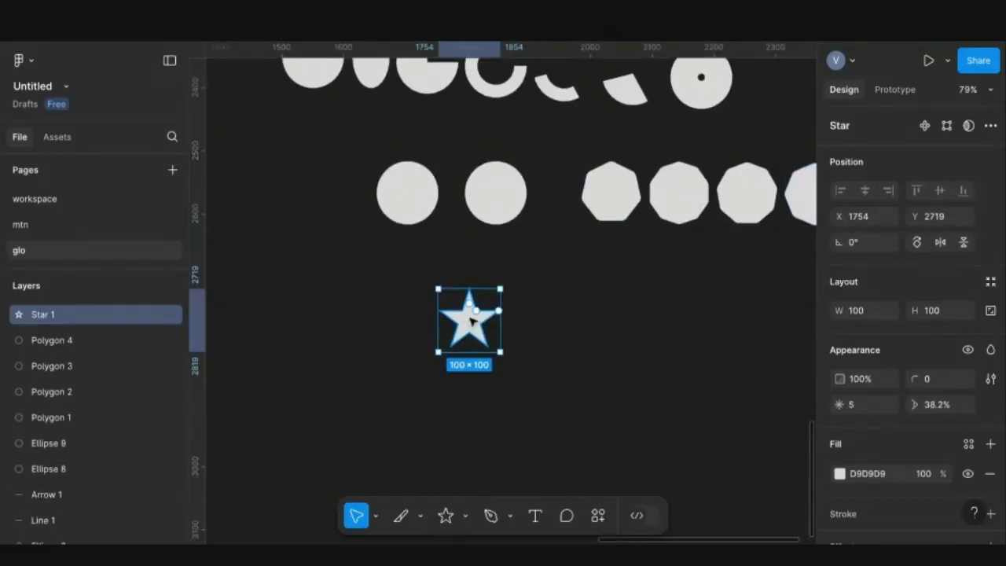
# Duplicate the star beside itself, round the copy's corners to radius 6 and raise its point count to 7
pyautogui.scroll(3, 469, 320)
pyautogui.scroll(1, 470, 280)
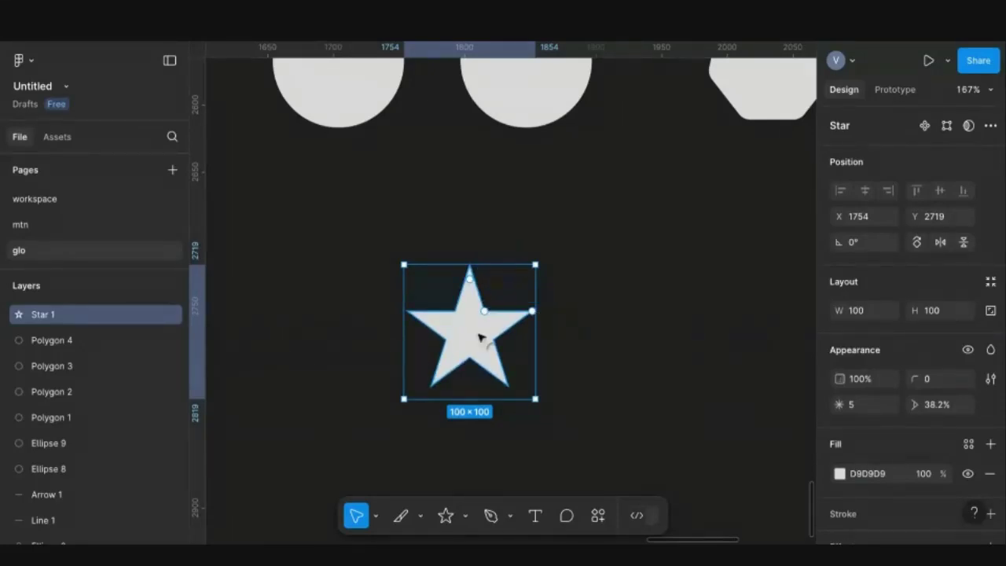
pyautogui.hotkey('ctrl', 'd')
pyautogui.moveTo(478, 338); pyautogui.dragTo(631, 333)
pyautogui.moveTo(619, 280); pyautogui.dragTo(621, 295)
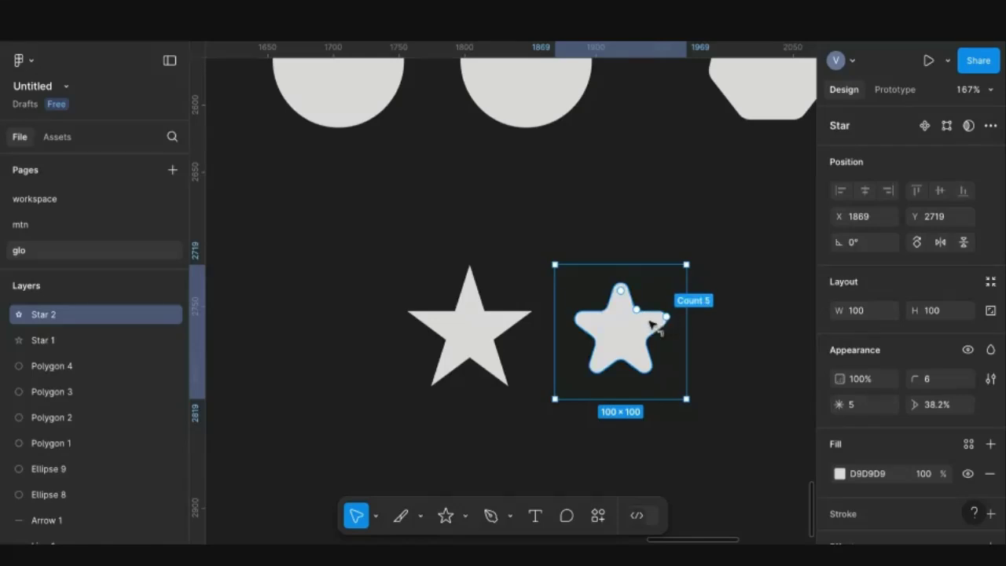
pyautogui.moveTo(653, 325); pyautogui.dragTo(649, 315)
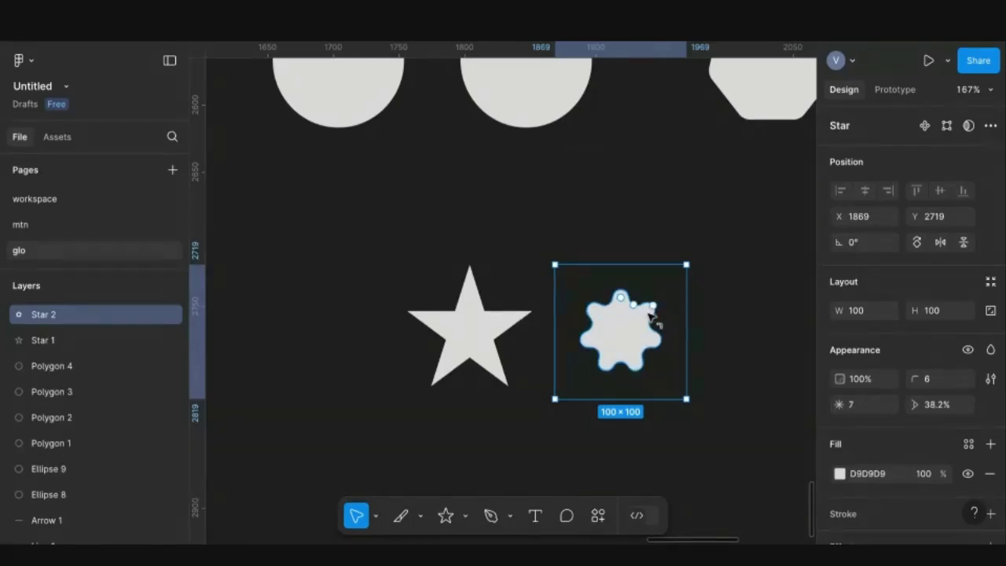
# Duplicate the seven-pointed star into a copy with 13 points, and duplicate that one into a copy with 3 points
pyautogui.hscroll(1, 653, 319)
pyautogui.hotkey('ctrl', 'd')
pyautogui.moveTo(747, 312); pyautogui.dragTo(751, 311)
pyautogui.hscroll(2, 729, 312)
pyautogui.hscroll(2, 729, 311)
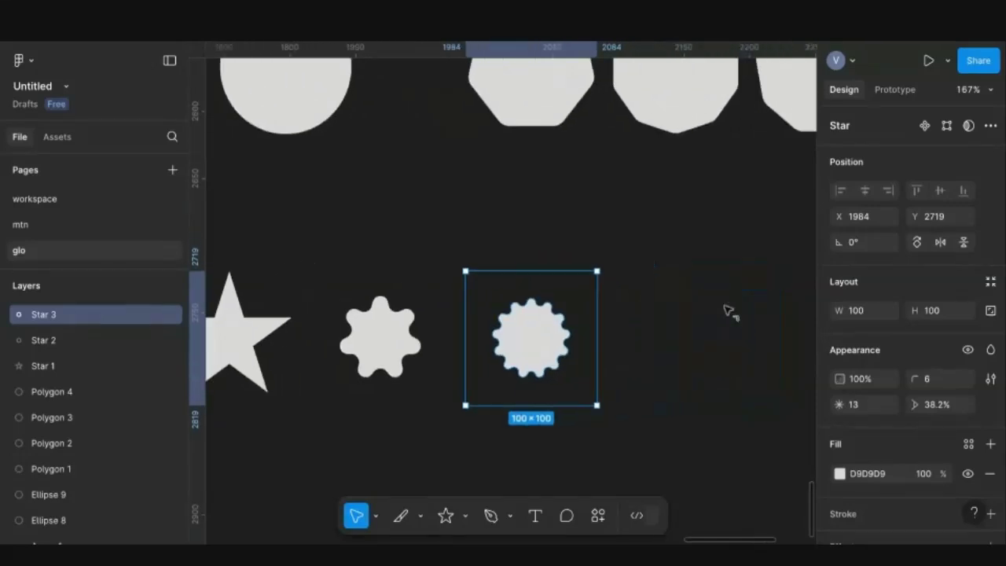
pyautogui.hotkey('ctrl', 'd')
pyautogui.moveTo(704, 315); pyautogui.dragTo(682, 296)
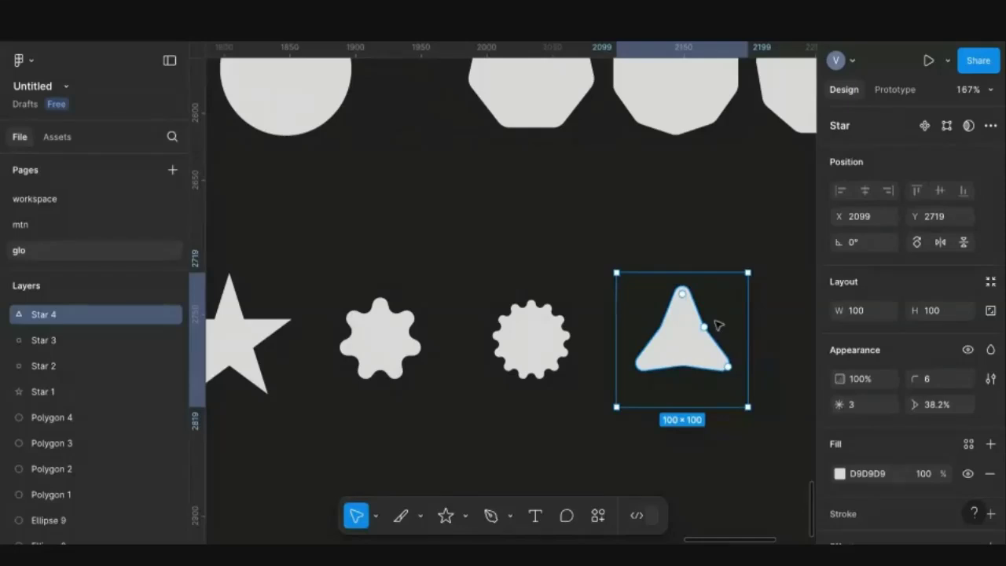
pyautogui.hscroll(3, 714, 330)
pyautogui.hotkey('ctrl', 'd')
pyautogui.moveTo(679, 353); pyautogui.dragTo(741, 341)
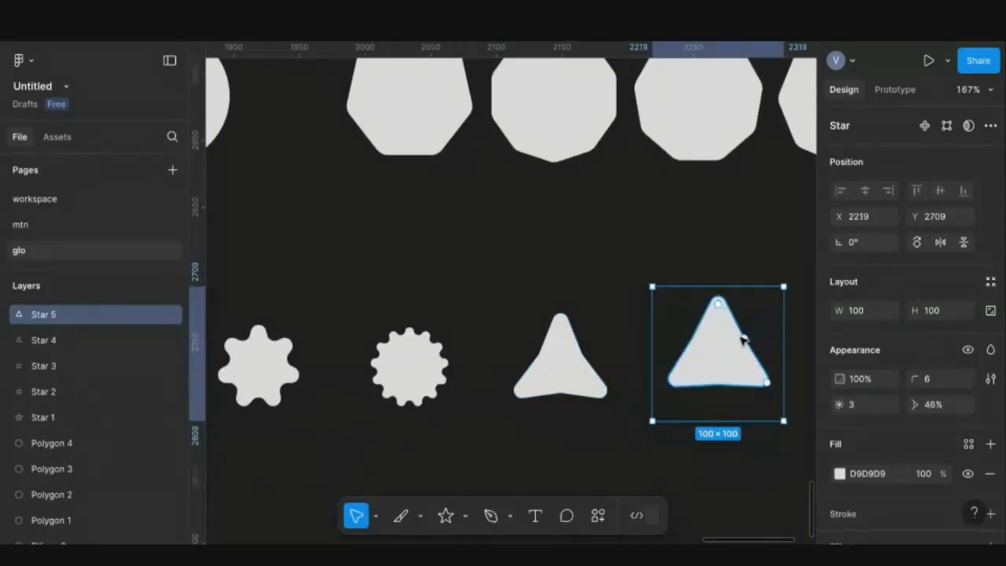
pyautogui.press('Delete')
# Try a copy of the 13-point star with 10 points, corner radius 3.26 and ratio 26%, and discard the copy
pyautogui.click(420, 386)
pyautogui.hotkey('ctrl', 'd')
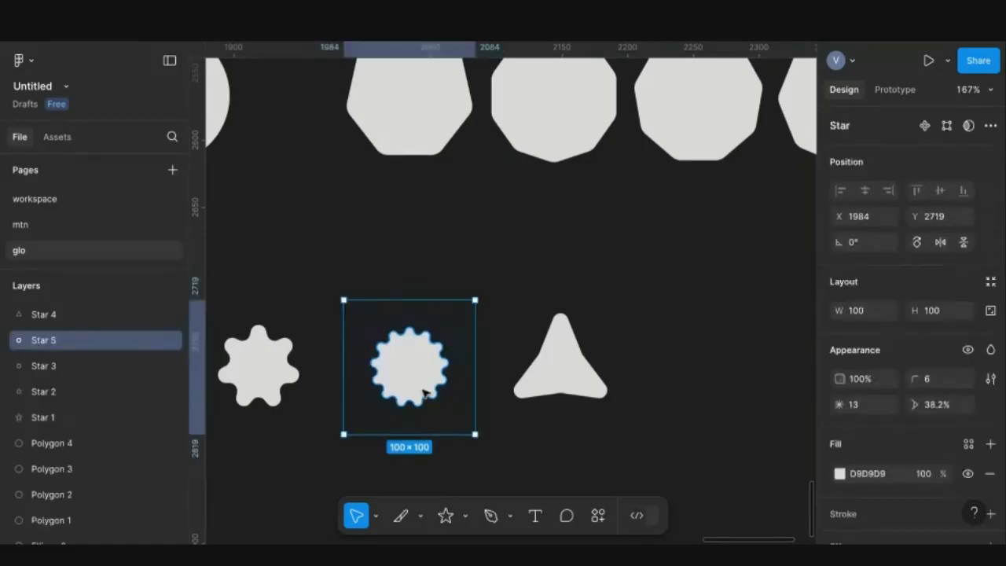
pyautogui.press('Right')
pyautogui.press('Right')
pyautogui.press('Right')
pyautogui.moveTo(714, 376); pyautogui.dragTo(720, 372)
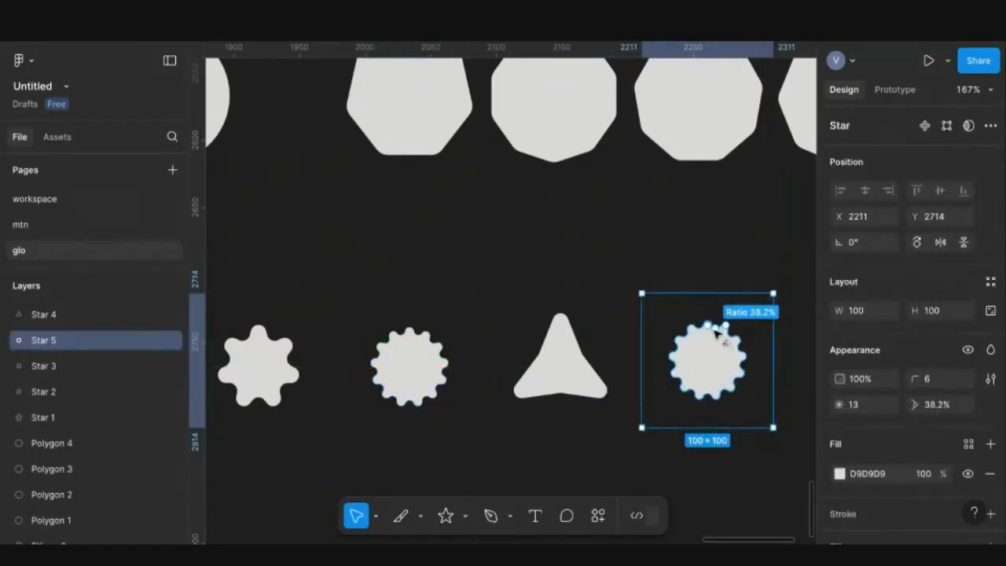
pyautogui.moveTo(717, 334); pyautogui.dragTo(707, 354)
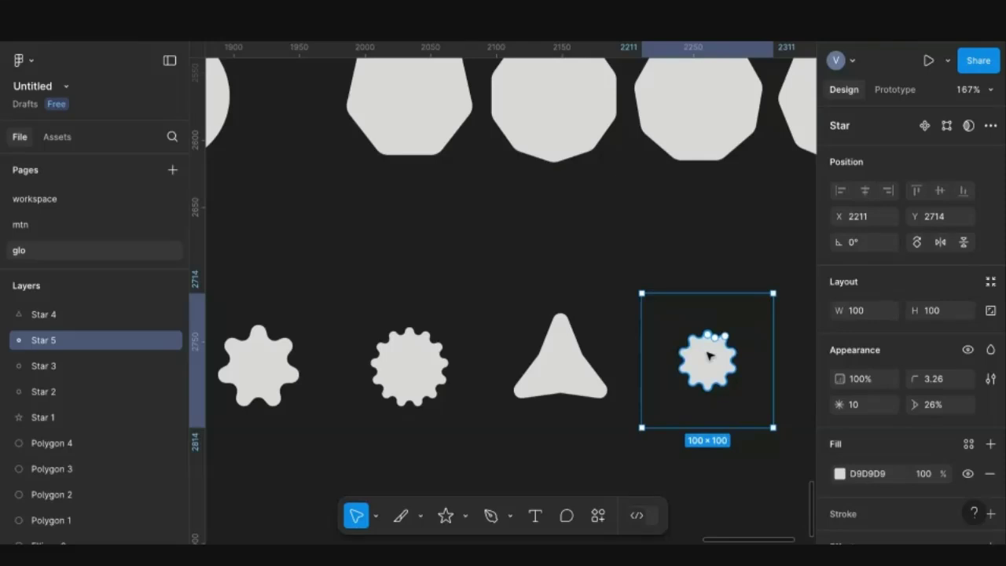
pyautogui.press('Delete')
# Import the AI9-removebg-preview image and place it on the canvas at 422 × 591, overlapping the right end of the polygon row
pyautogui.click(465, 516)
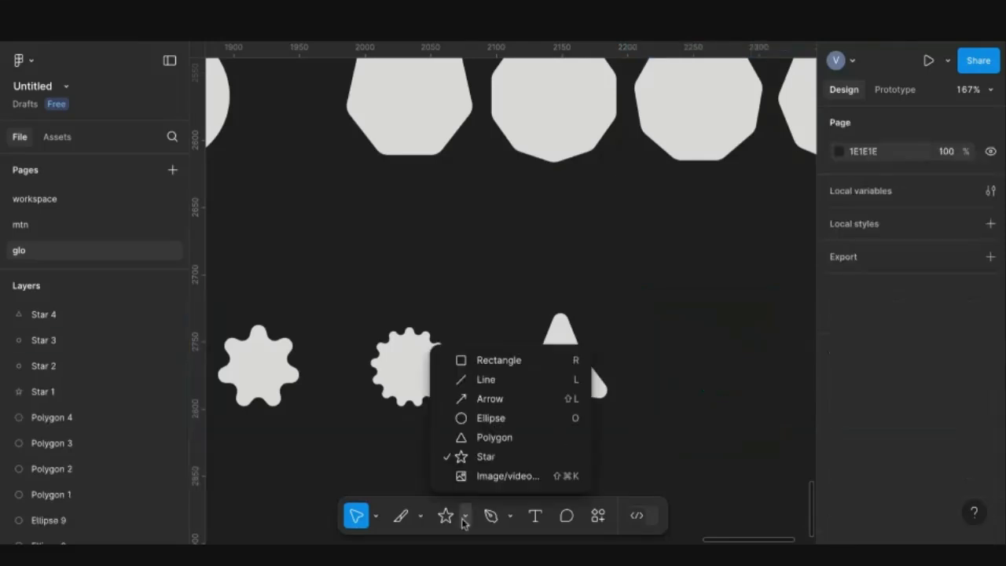
pyautogui.click(494, 478)
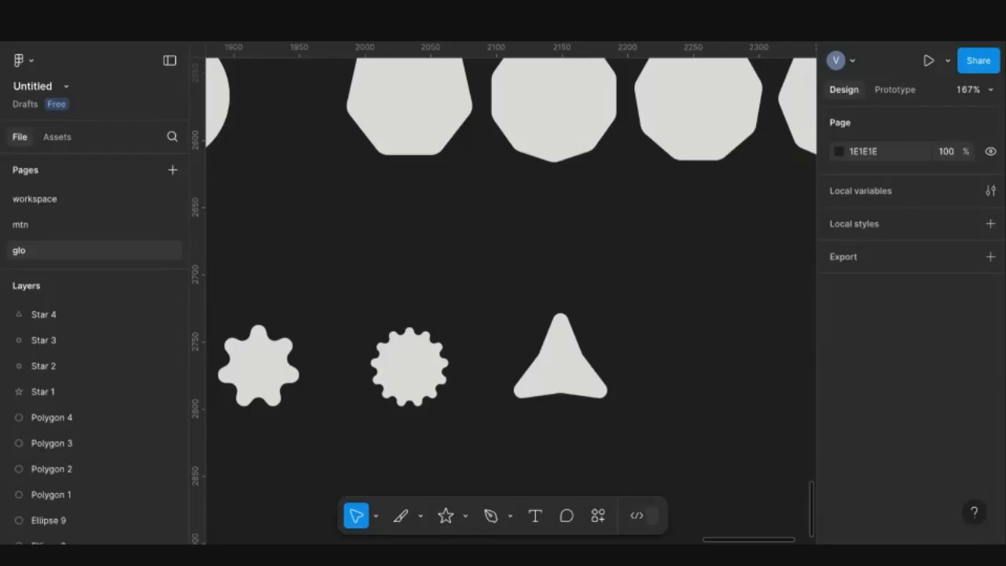
pyautogui.hscroll(1, 599, 380)
pyautogui.scroll(-4, 600, 380)
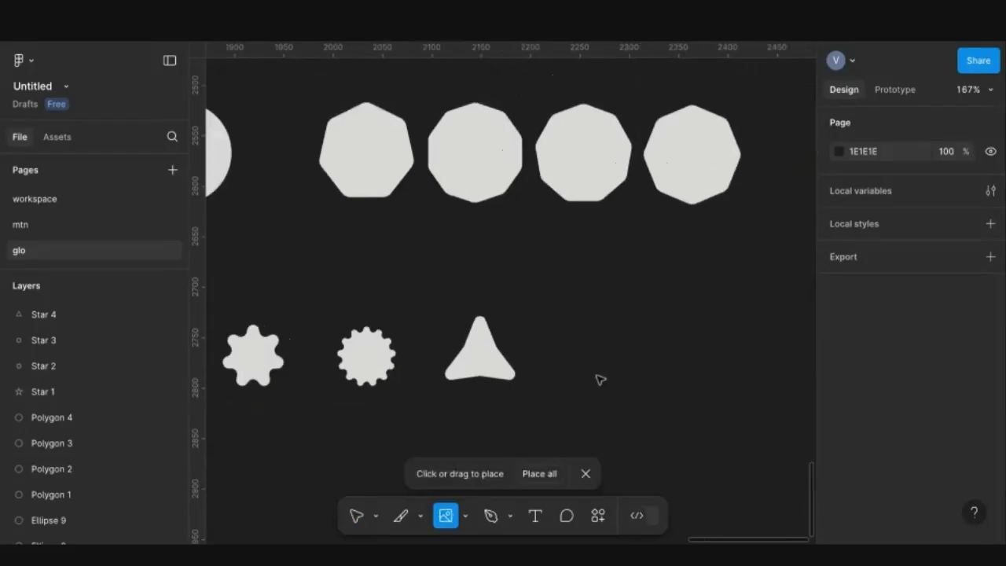
pyautogui.hscroll(2, 624, 309)
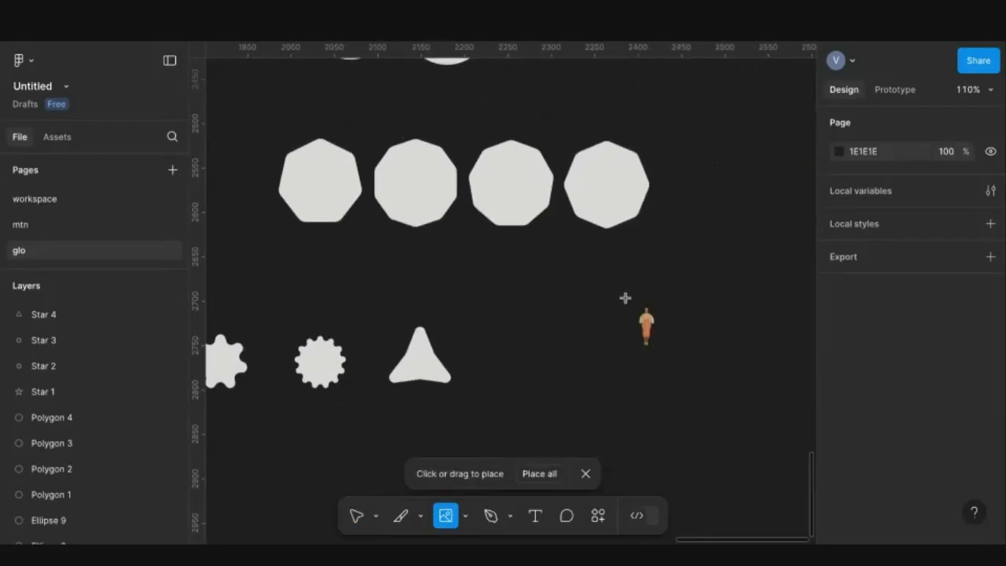
pyautogui.click(587, 294)
pyautogui.press('Escape')
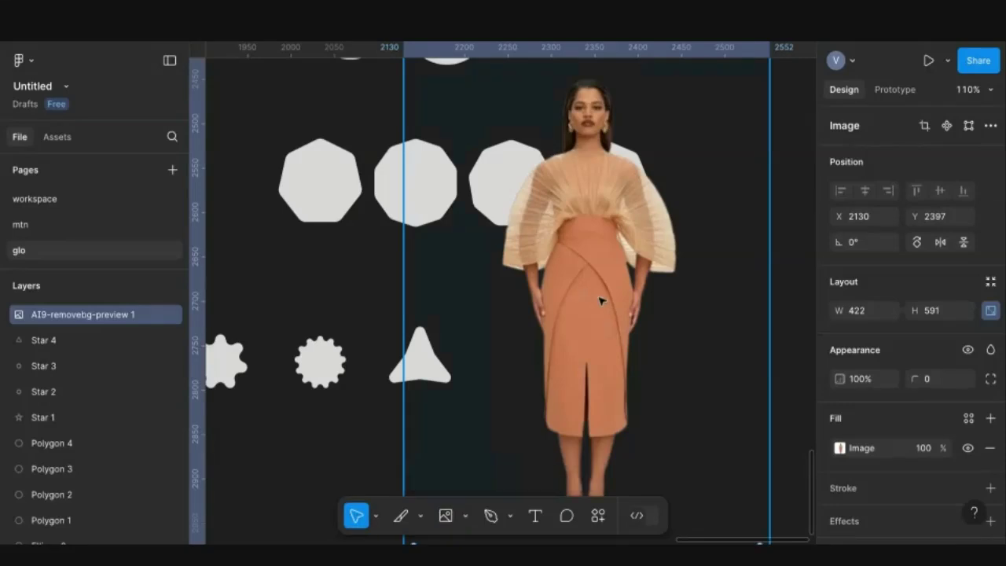
# Scale the image to 0.81x, about 340 × 476, with the Scale tool and move it to X 2448, Y 1846, clear of the shapes
pyautogui.scroll(-5, 586, 303)
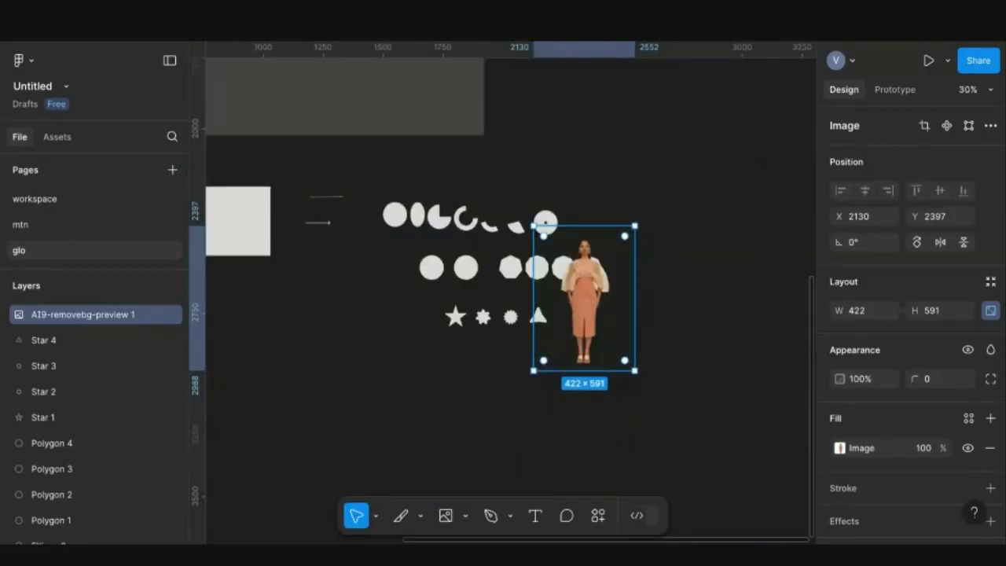
pyautogui.press('k')
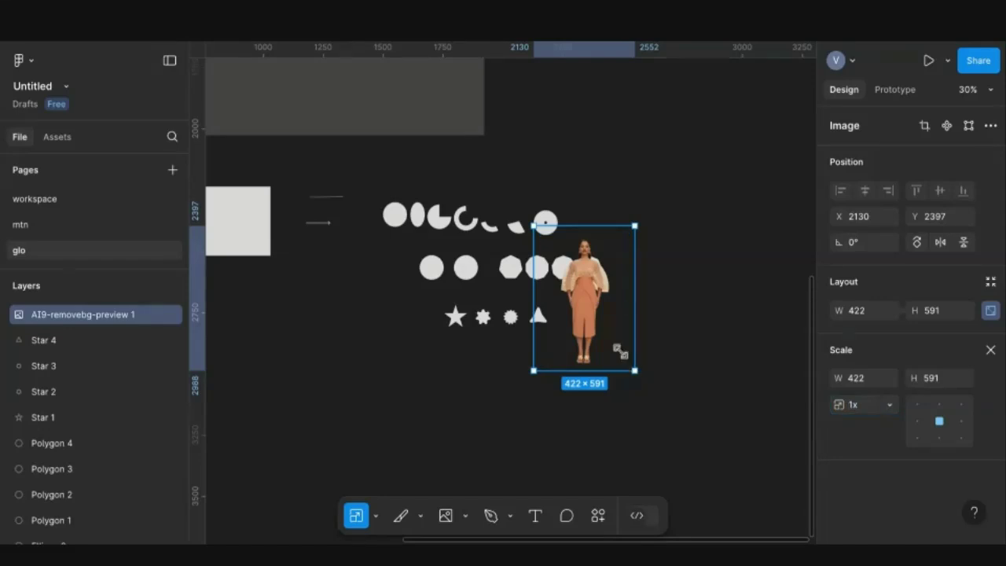
pyautogui.moveTo(633, 367); pyautogui.dragTo(651, 168)
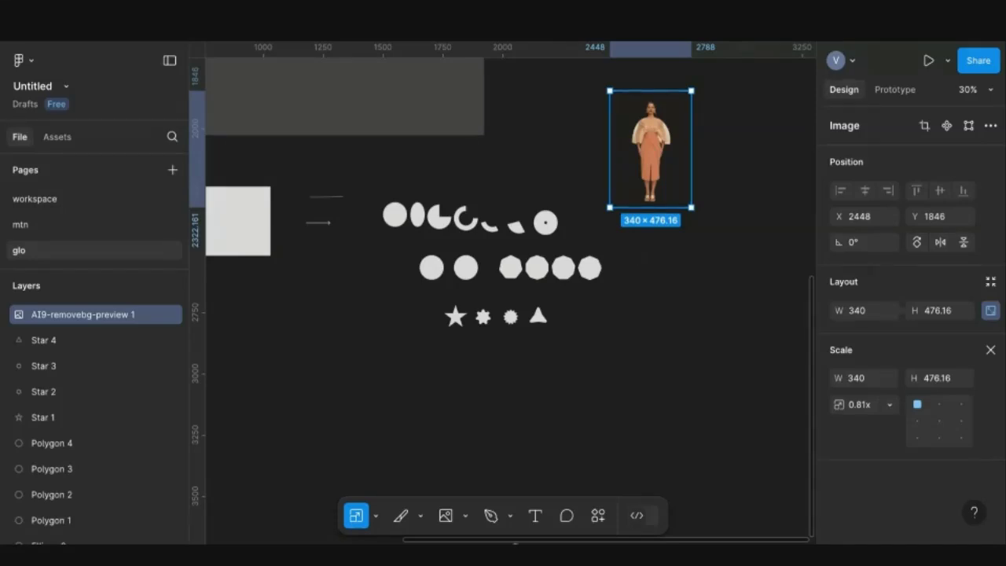
pyautogui.click(509, 517)
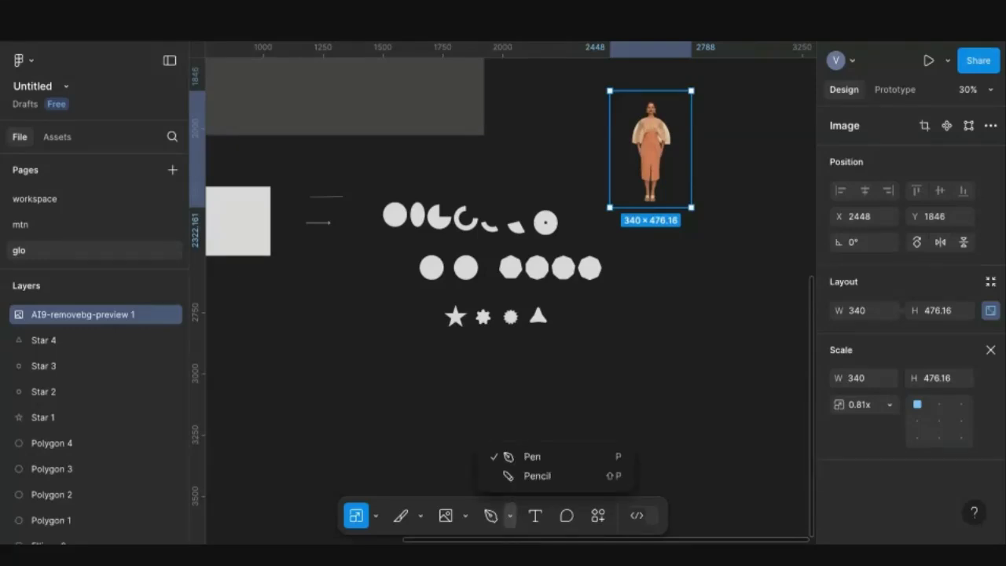
pyautogui.click(510, 517)
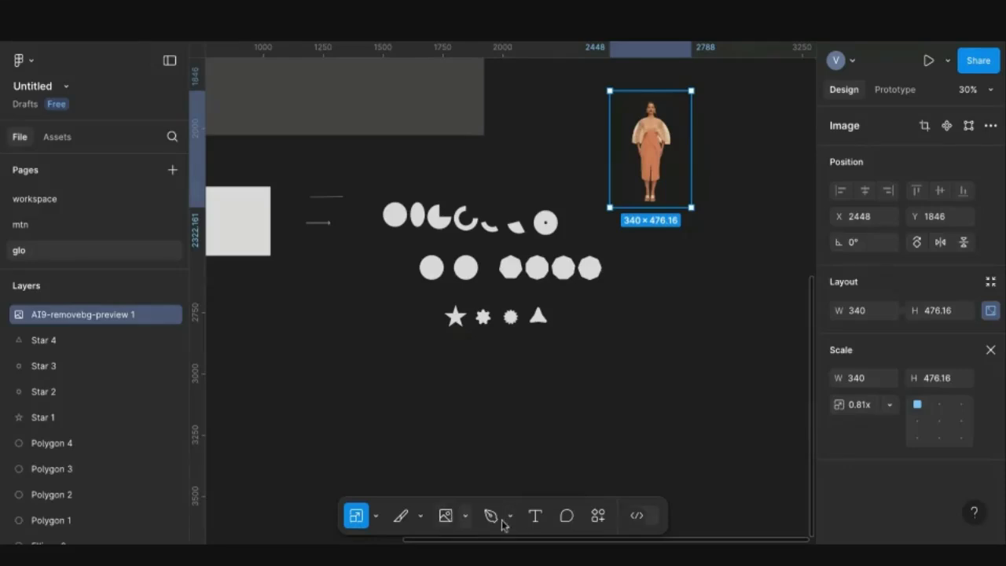
pyautogui.click(466, 517)
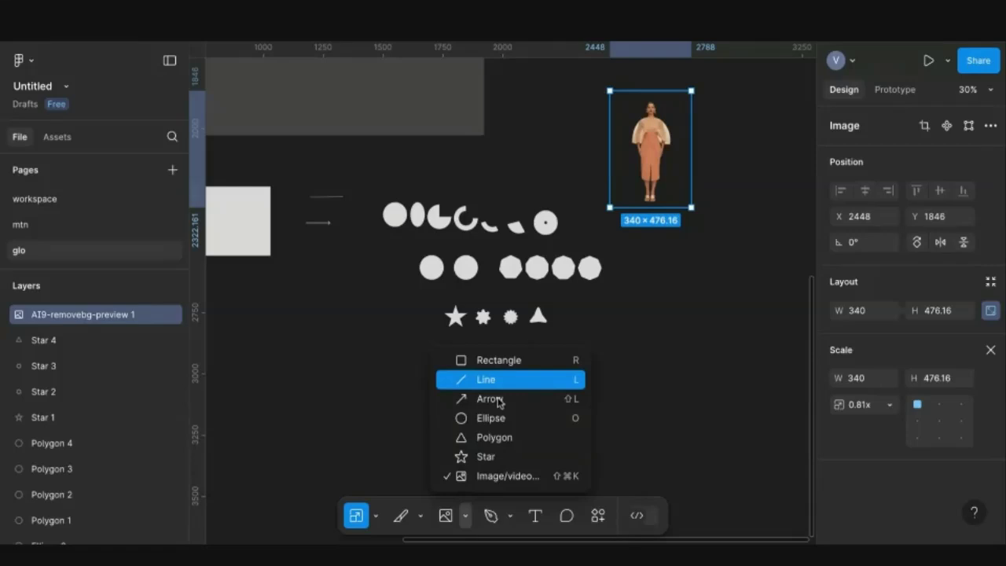
pyautogui.click(618, 385)
pyautogui.click(465, 517)
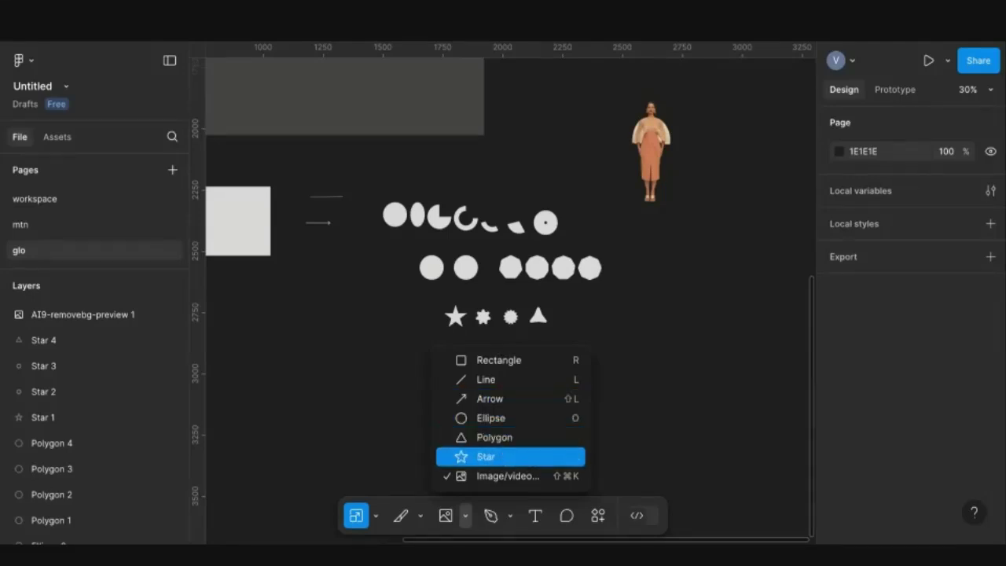
pyautogui.click(637, 387)
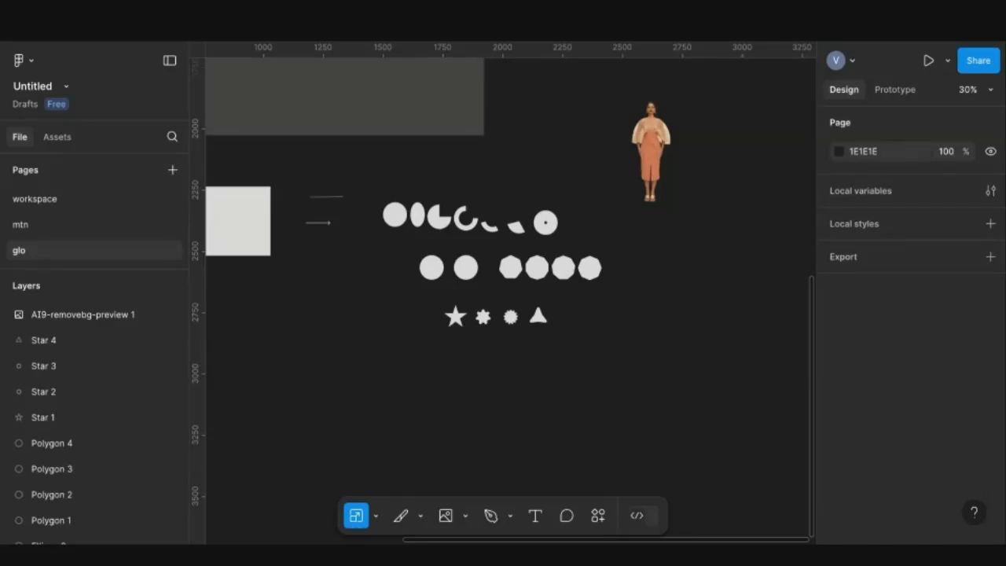
pyautogui.scroll(1, 557, 304)
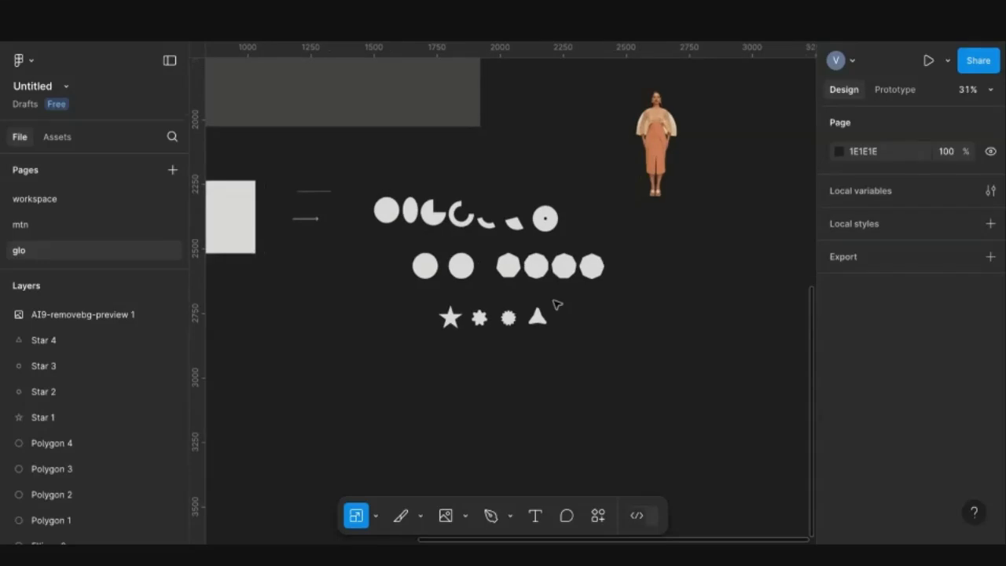
pyautogui.scroll(3, 556, 304)
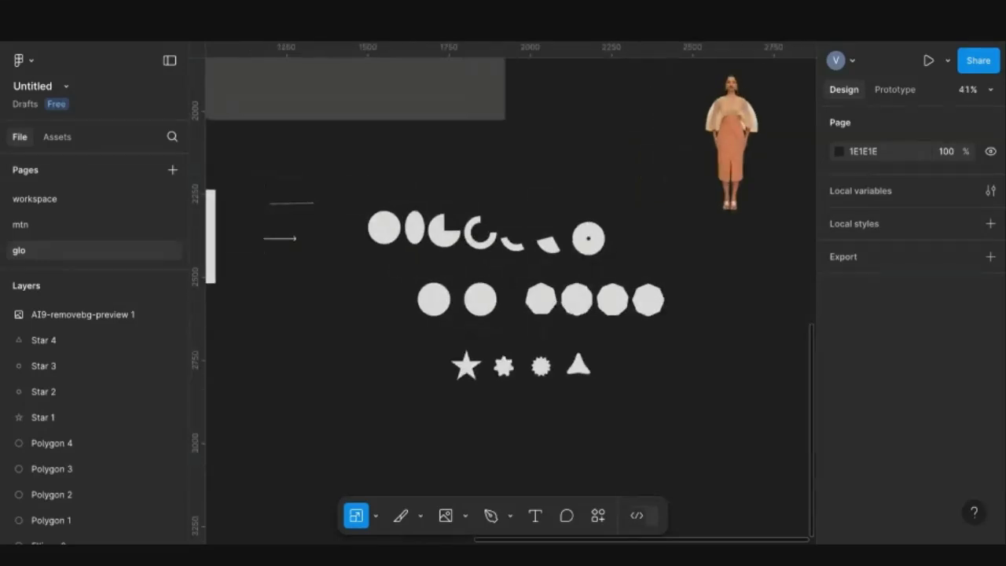
pyautogui.scroll(1, 557, 304)
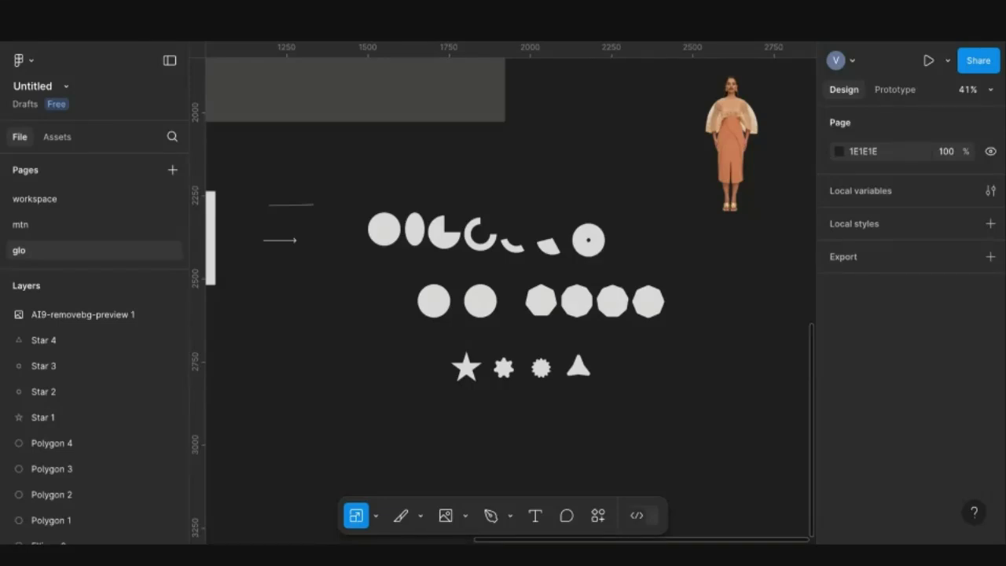
# Place a 100 × 100 rectangle in the empty canvas area below the row of stars
pyautogui.scroll(-4, 535, 314)
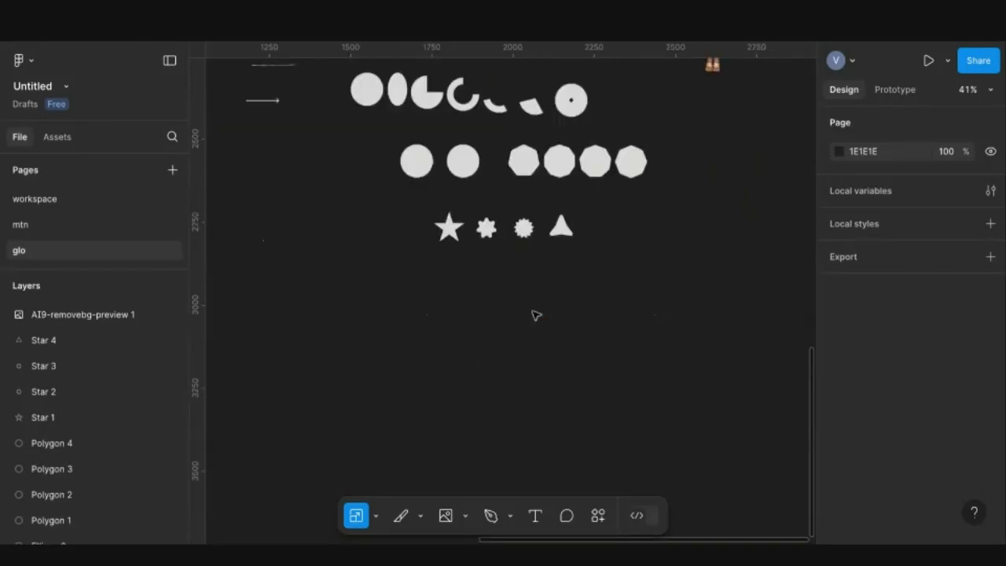
pyautogui.scroll(-3, 536, 315)
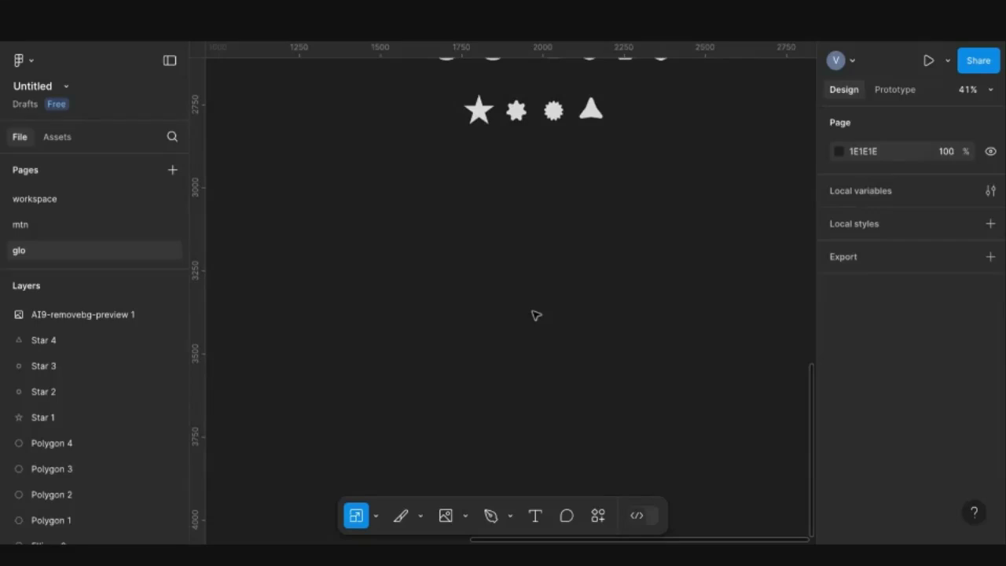
pyautogui.click(467, 516)
pyautogui.click(476, 360)
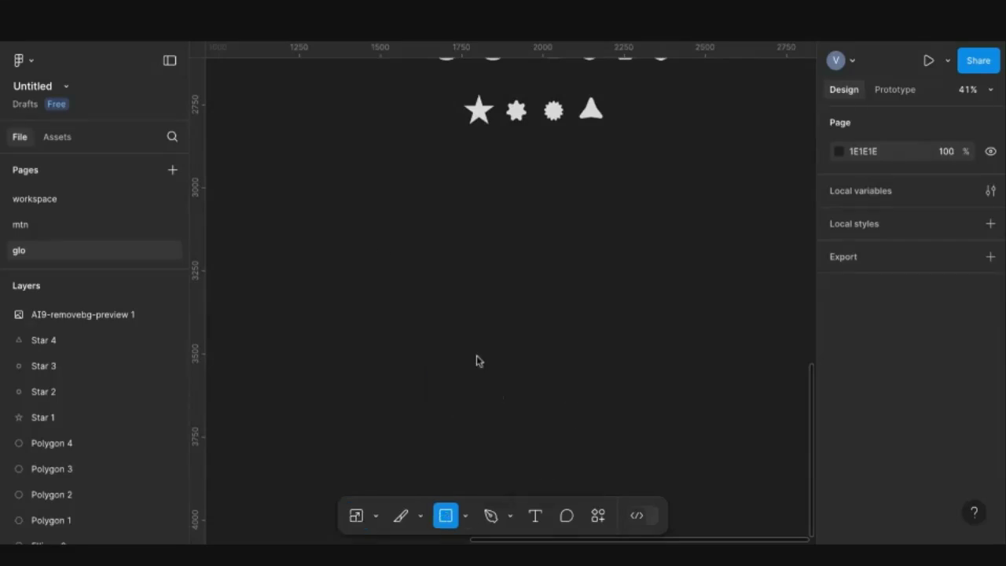
pyautogui.click(377, 221)
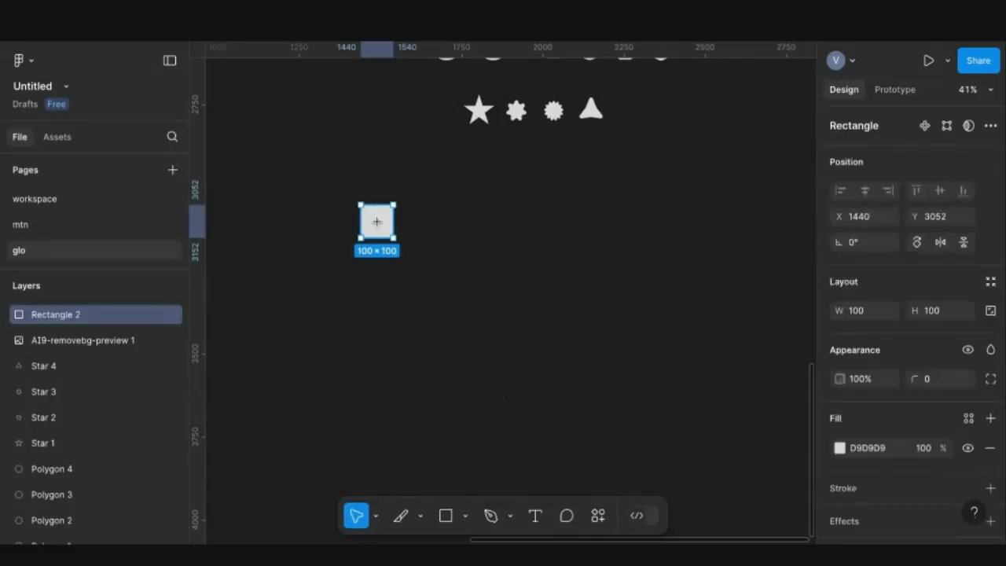
# Draw a horizontal line about 158 long below the square and place a 100-long arrow below the line
pyautogui.hscroll(-3, 377, 222)
pyautogui.scroll(2, 377, 222)
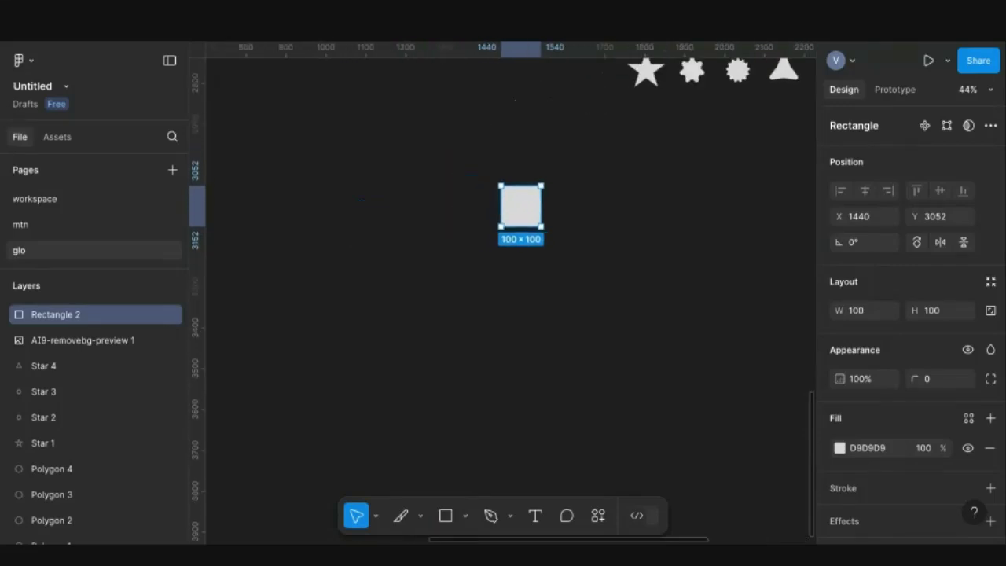
pyautogui.scroll(3, 464, 490)
pyautogui.press('l')
pyautogui.moveTo(448, 250); pyautogui.dragTo(521, 250)
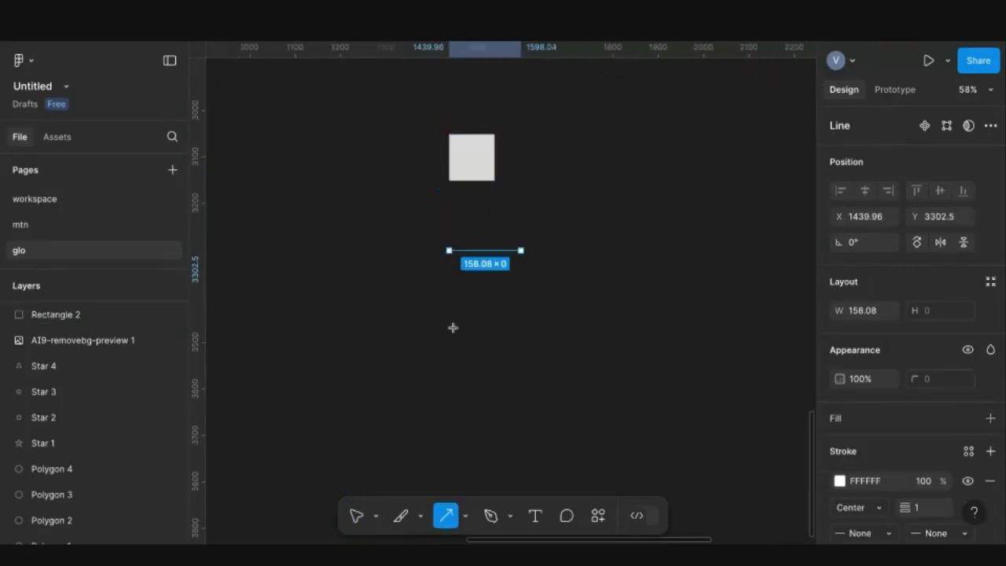
pyautogui.click(482, 322)
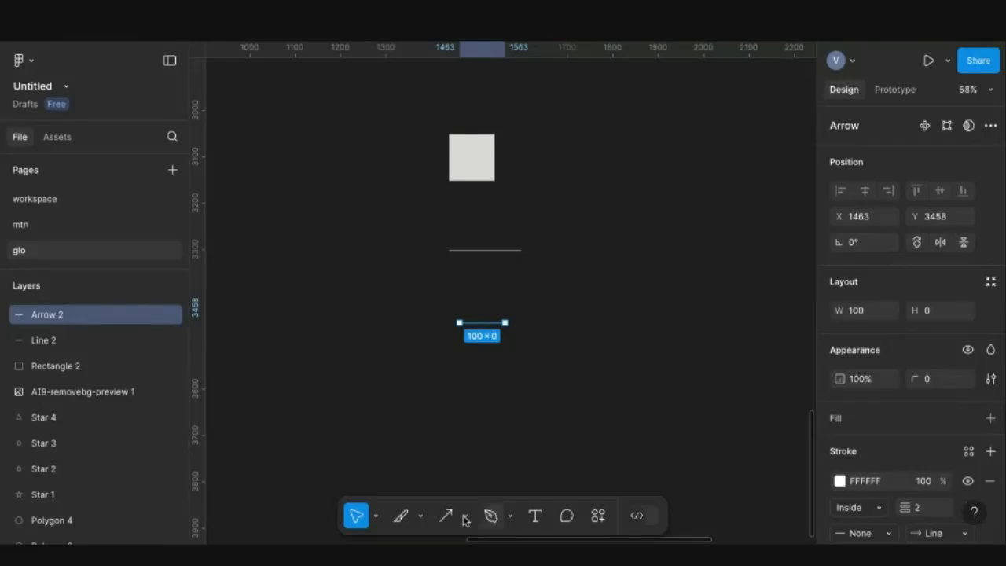
pyautogui.click(465, 516)
pyautogui.click(491, 418)
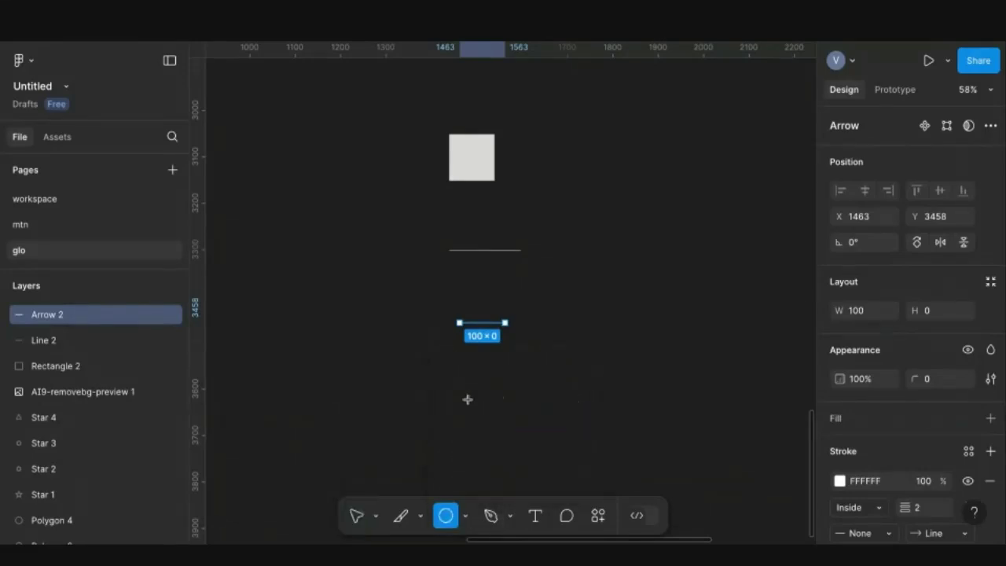
pyautogui.moveTo(460, 402); pyautogui.dragTo(515, 431)
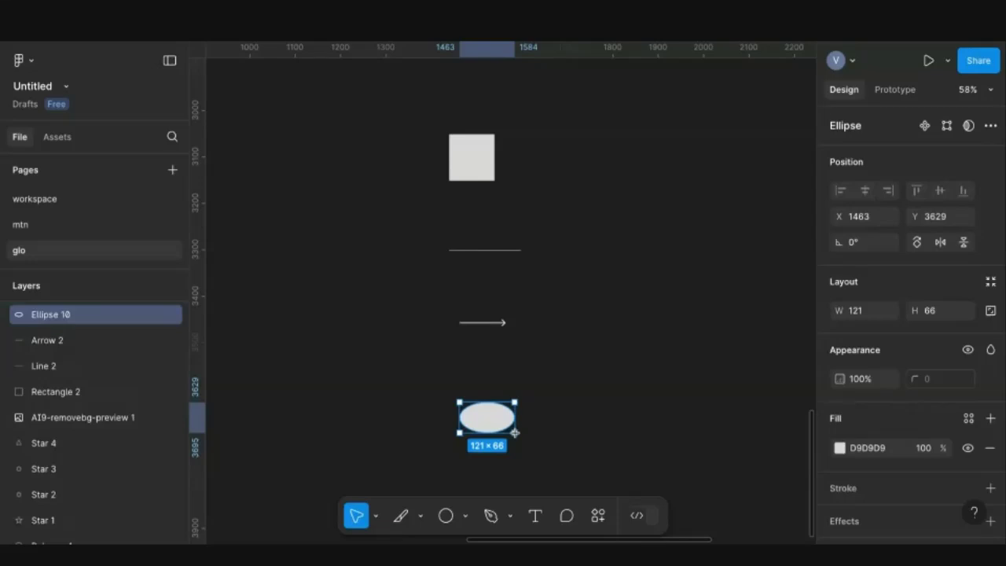
pyautogui.press('Delete')
# Place a 100 × 100 circle below the arrow and a 100 × 100 triangle with the Polygon tool below the circle
pyautogui.click(465, 516)
pyautogui.click(478, 419)
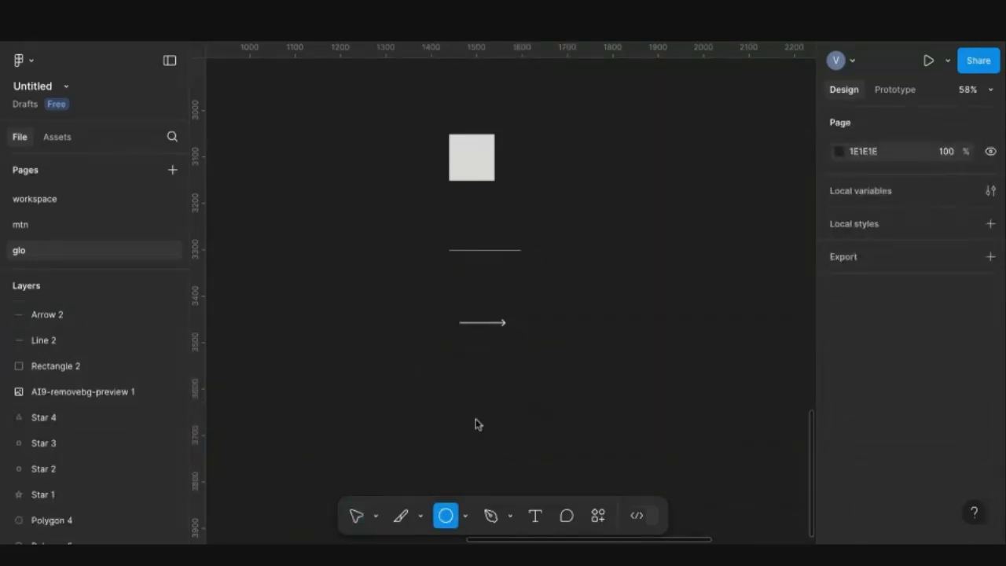
pyautogui.click(475, 418)
pyautogui.scroll(-1, 472, 440)
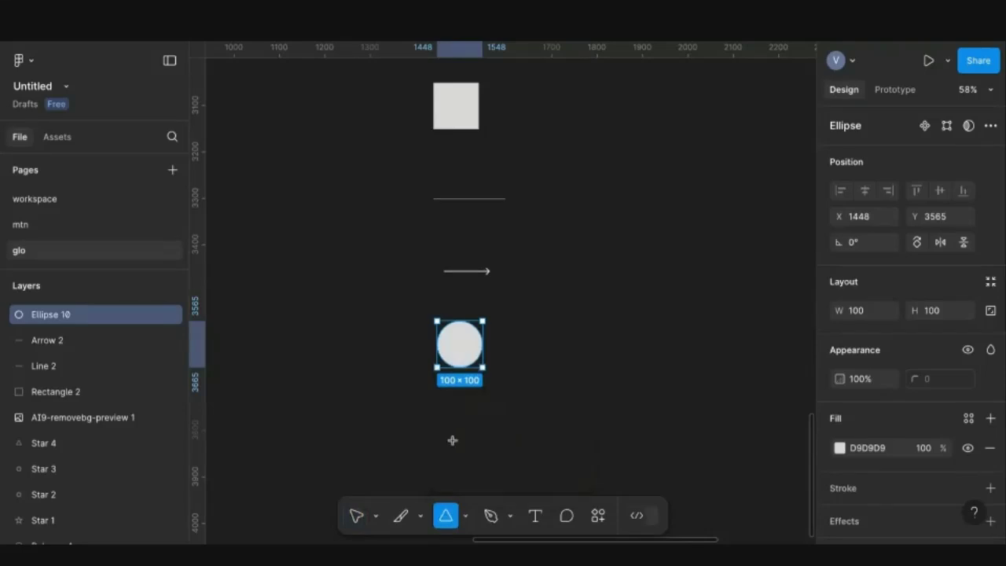
pyautogui.click(449, 413)
pyautogui.scroll(-2, 450, 413)
# Place a 100 × 100 five-pointed star below the triangle to complete the column of basic shapes
pyautogui.click(464, 516)
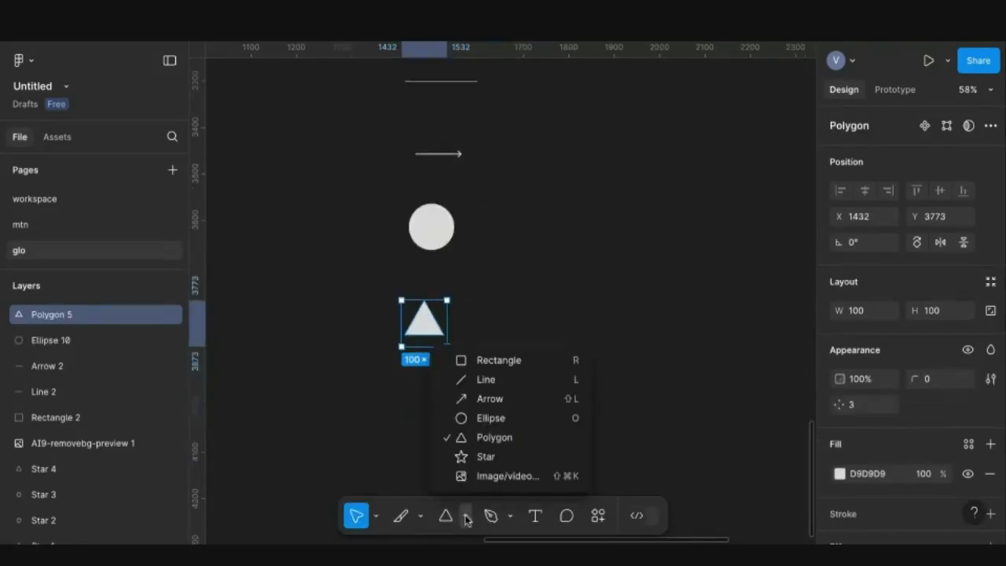
pyautogui.click(475, 456)
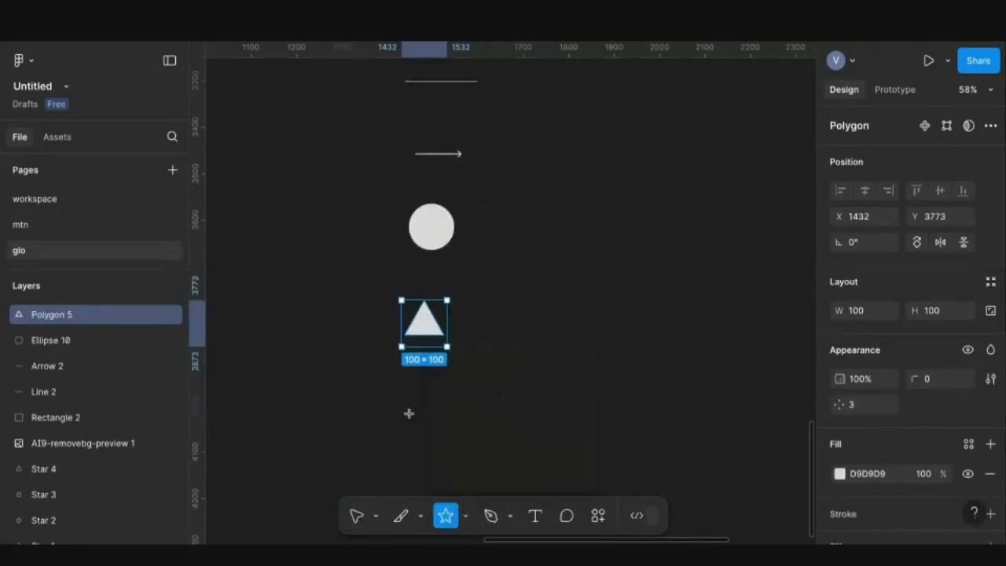
pyautogui.click(421, 423)
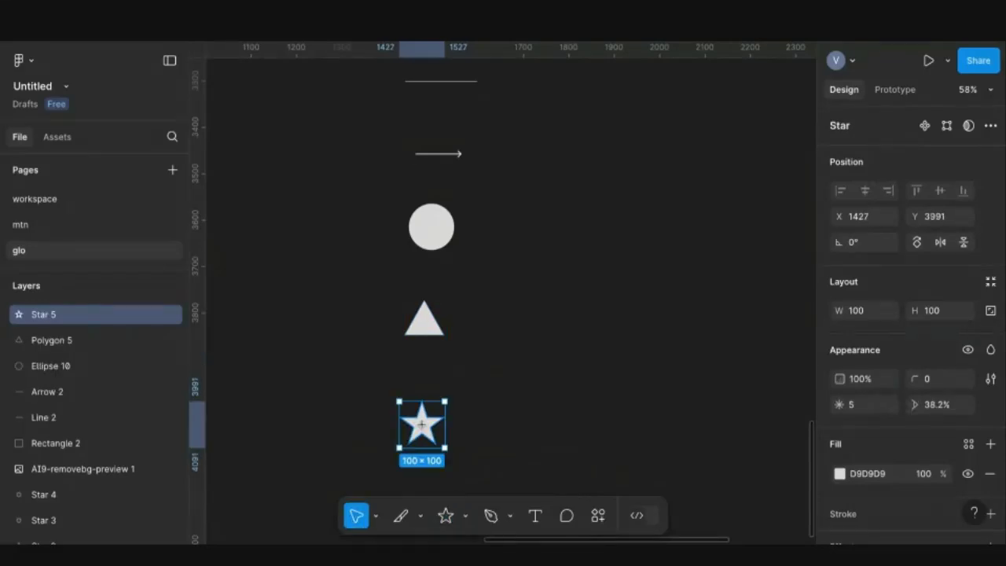
pyautogui.scroll(5, 451, 364)
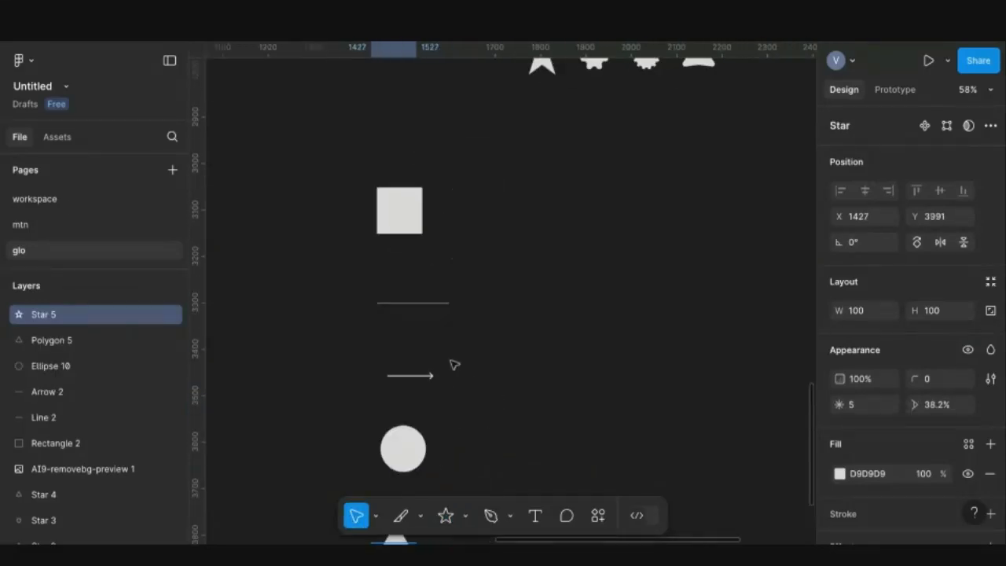
pyautogui.scroll(-1, 455, 365)
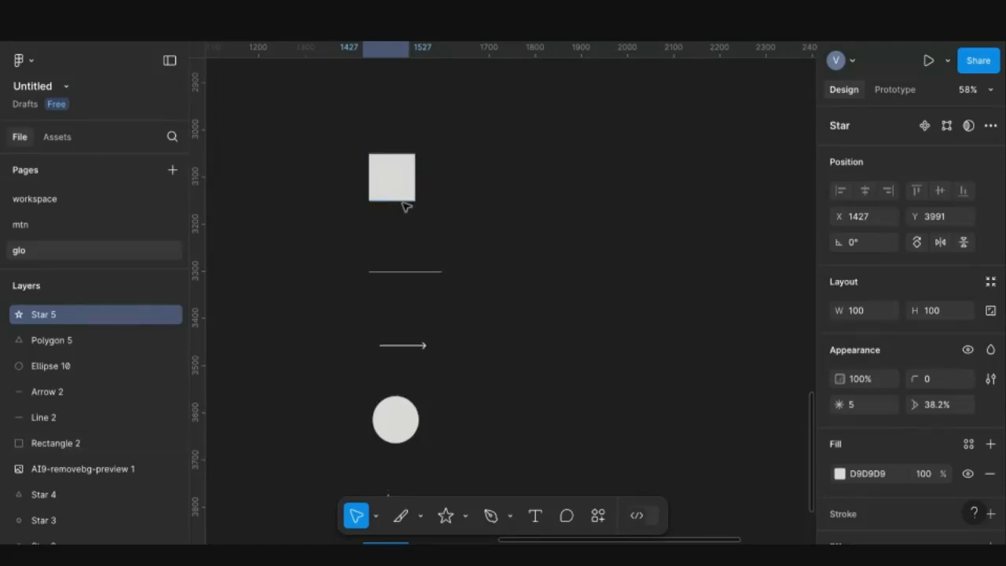
# Round the square's corners to radius 9 and increase the radius to 50 to form a circle
pyautogui.scroll(5, 406, 206)
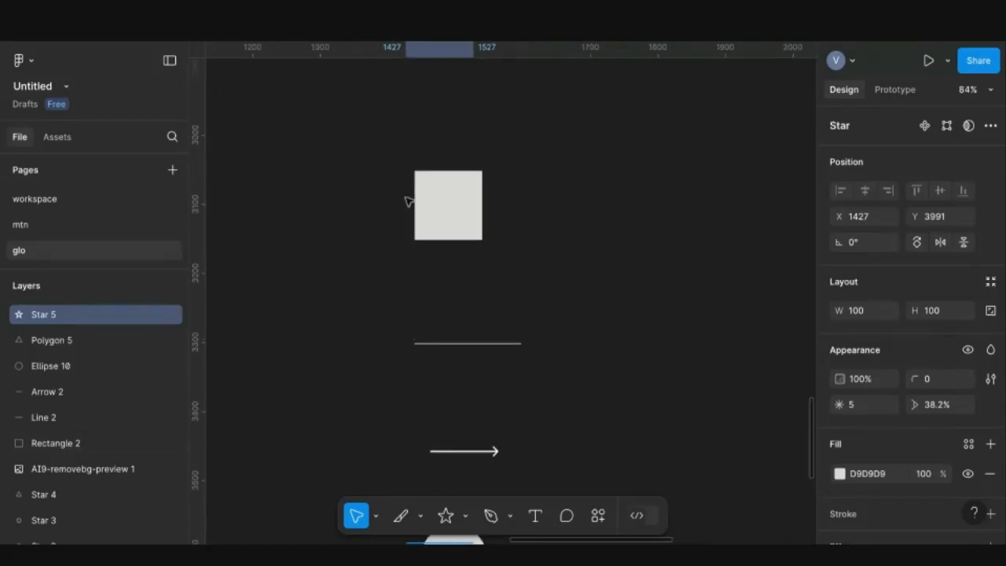
pyautogui.scroll(4, 407, 201)
pyautogui.hscroll(2, 424, 236)
pyautogui.hscroll(-1, 424, 236)
pyautogui.scroll(1, 453, 206)
pyautogui.click(452, 207)
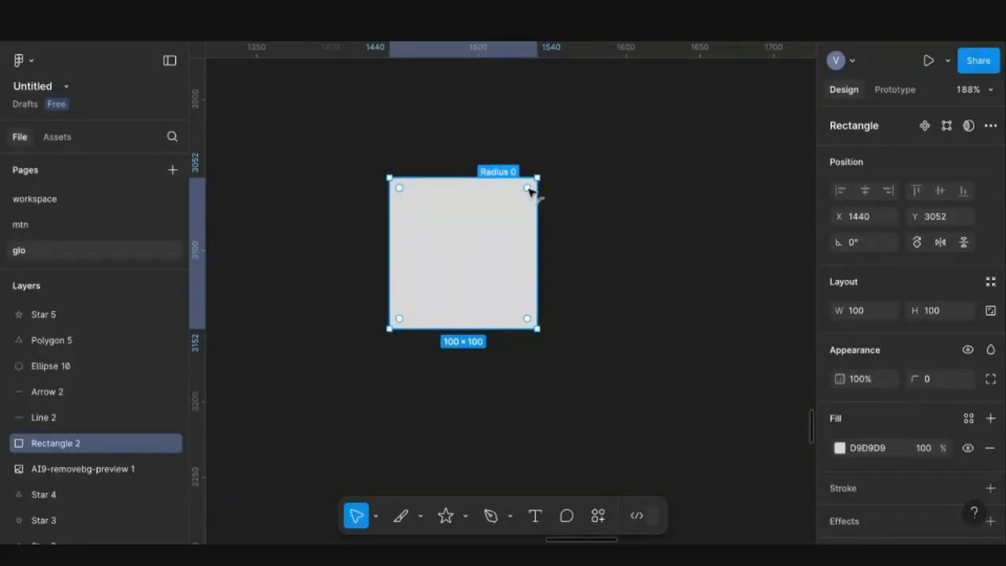
pyautogui.moveTo(529, 191); pyautogui.dragTo(525, 194)
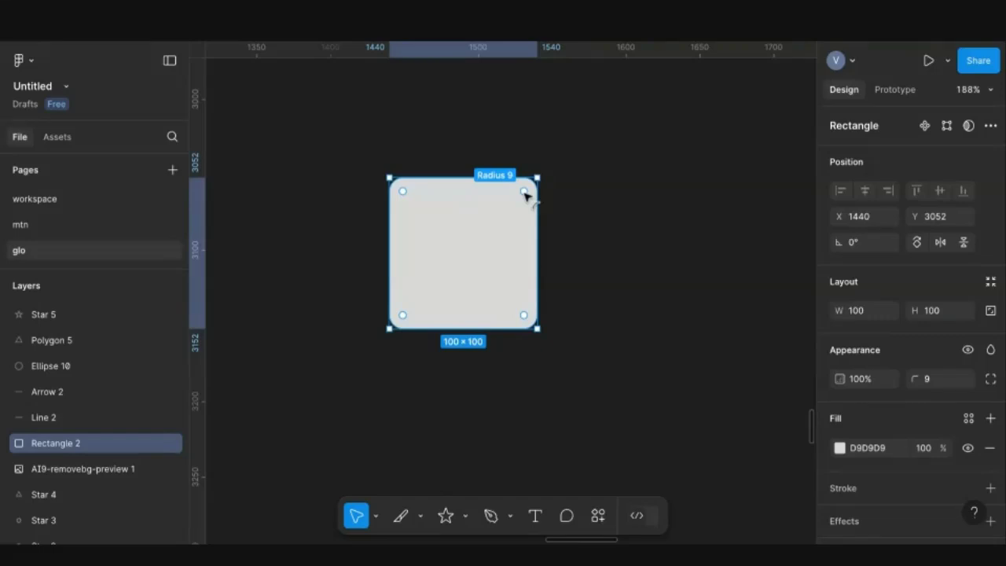
pyautogui.moveTo(524, 192); pyautogui.dragTo(460, 274)
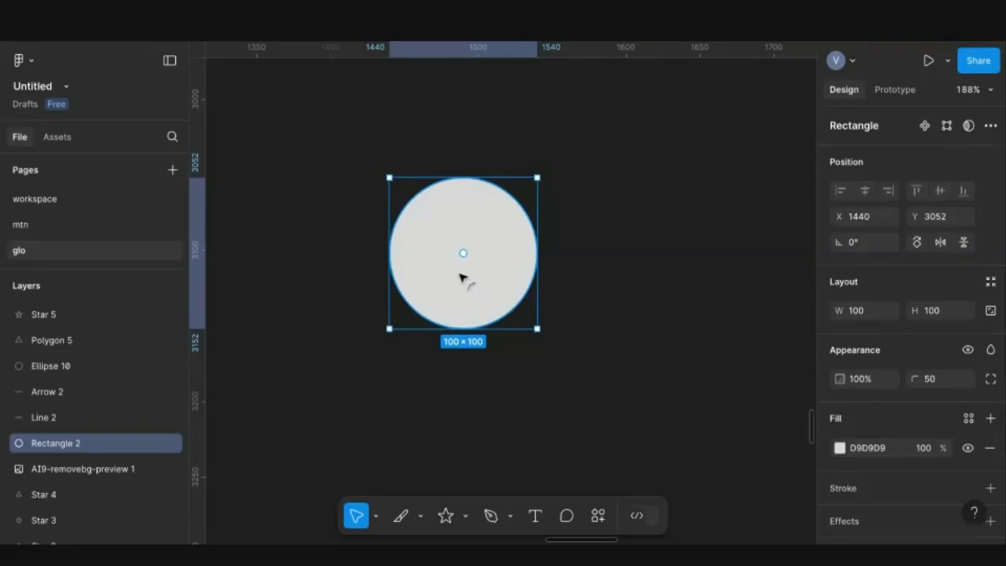
# Undo the corner rounding of the square
pyautogui.hotkey('ctrl', 'z')
pyautogui.hotkey('ctrl', 'z')
pyautogui.hotkey('ctrl', 'z')
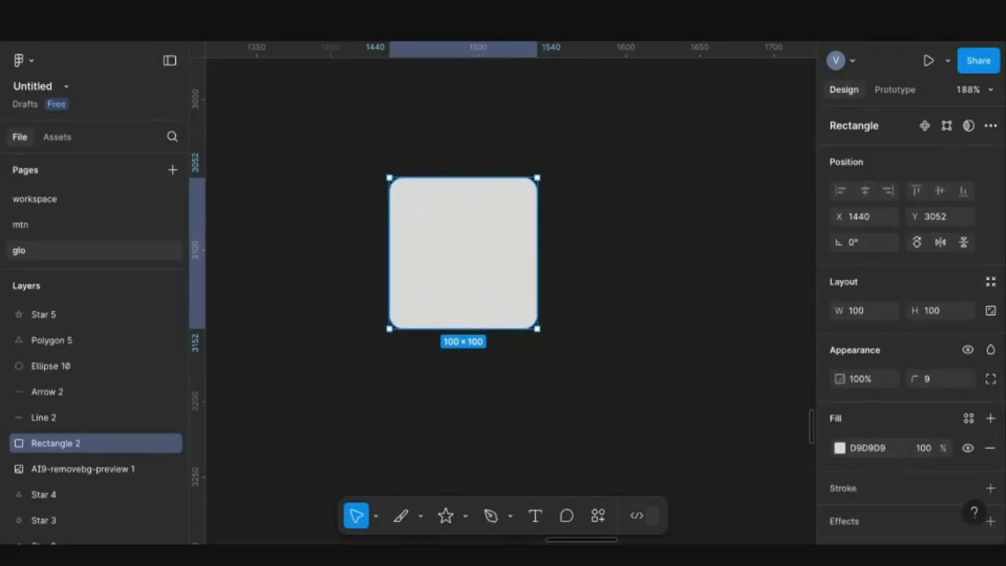
# Duplicate the square, place the copy to its right at X 1584, and round its corners to about radius 11
pyautogui.hotkey('ctrl', 'd')
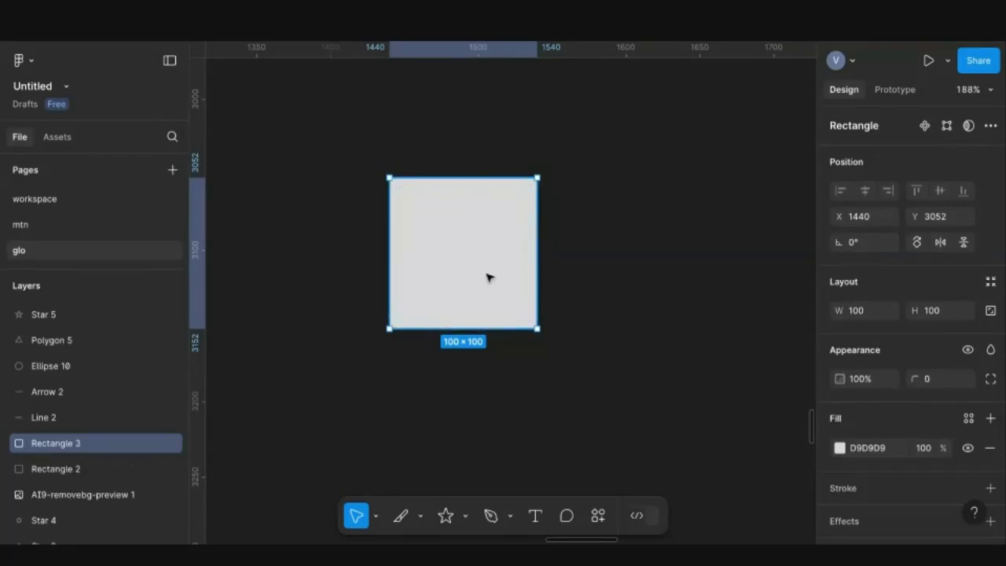
pyautogui.moveTo(685, 265); pyautogui.dragTo(697, 272)
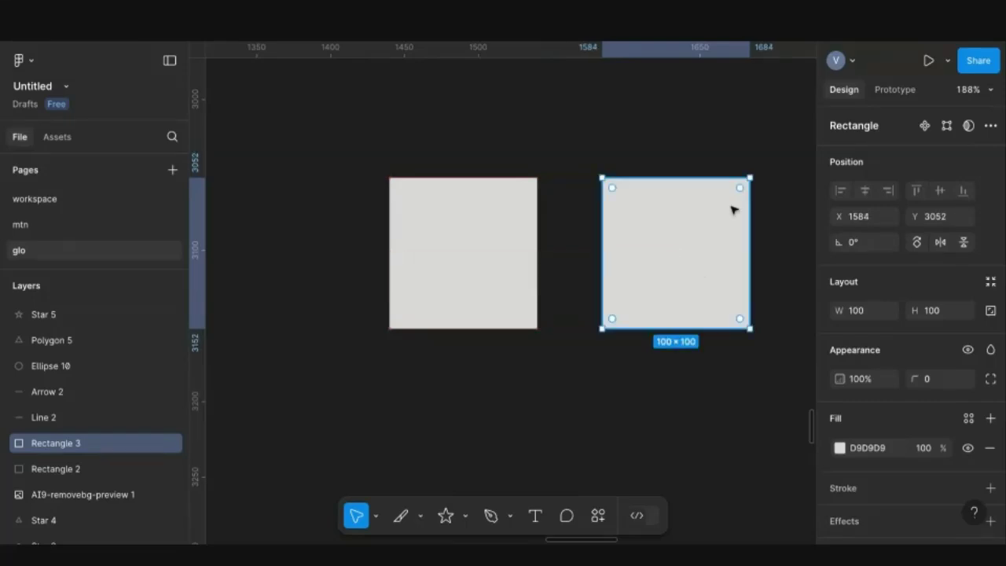
pyautogui.moveTo(739, 190)
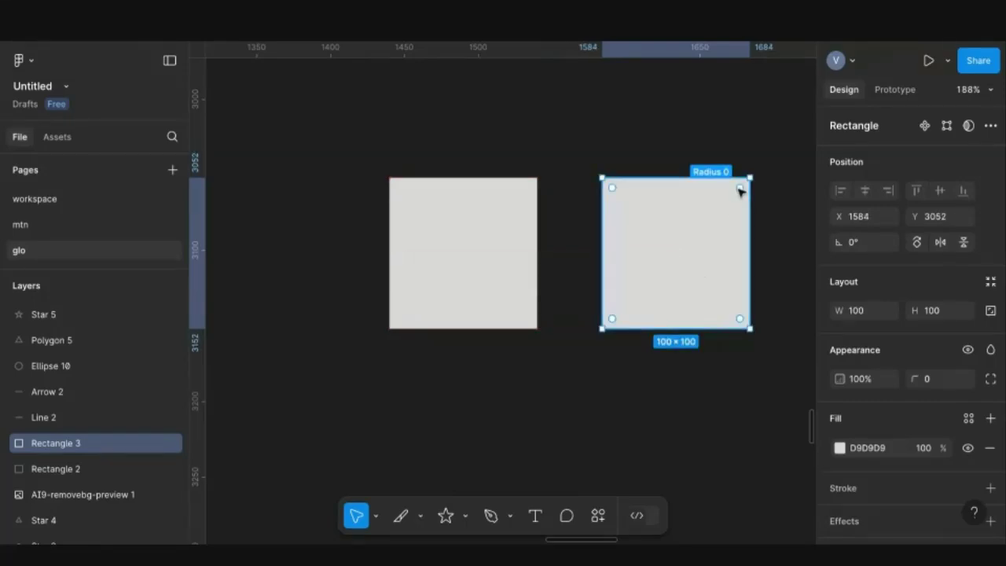
pyautogui.moveTo(739, 191); pyautogui.dragTo(733, 198)
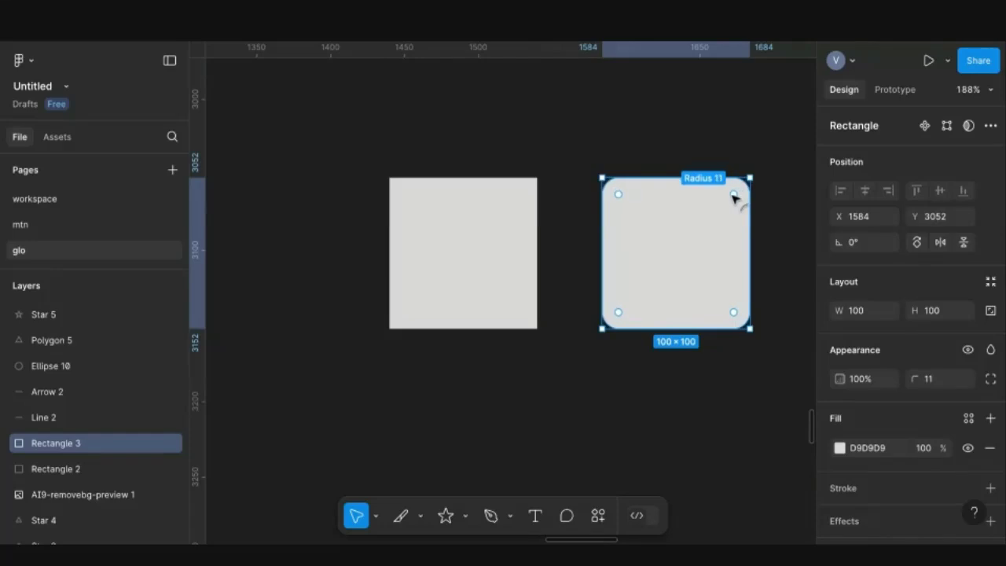
# Duplicate the rounded square to its right at X 1728 and increase the copy's corner radius to 50 to form a circle
pyautogui.hscroll(3, 733, 198)
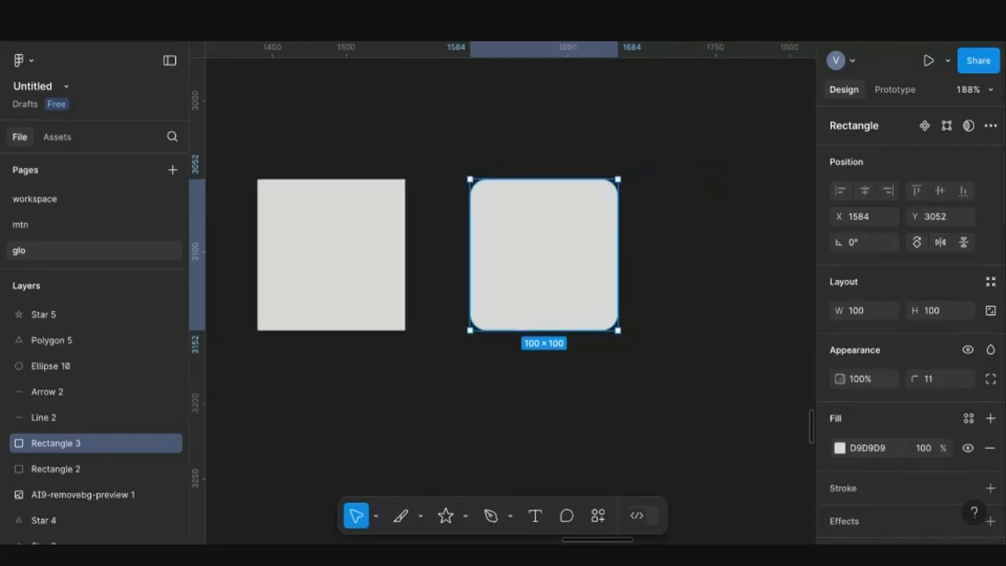
pyautogui.hotkey('ctrl', 'd')
pyautogui.moveTo(764, 196)
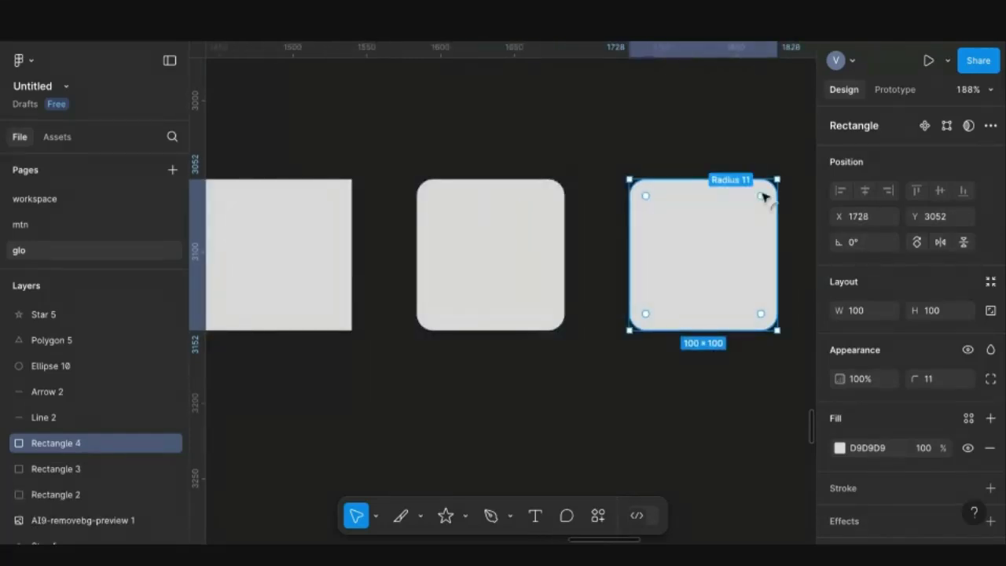
pyautogui.moveTo(764, 197); pyautogui.dragTo(693, 285)
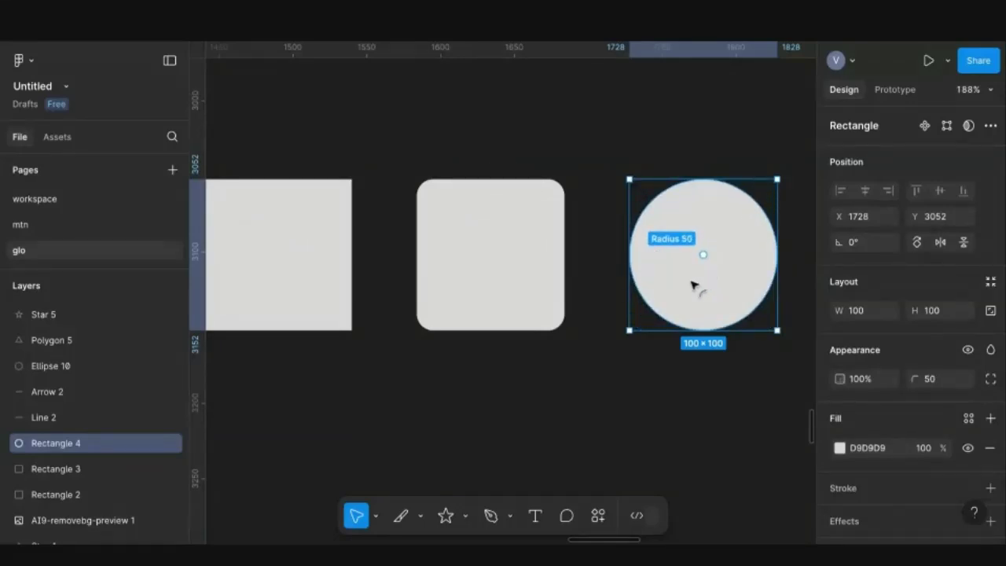
pyautogui.click(696, 366)
pyautogui.scroll(-2, 696, 366)
pyautogui.scroll(-1, 696, 366)
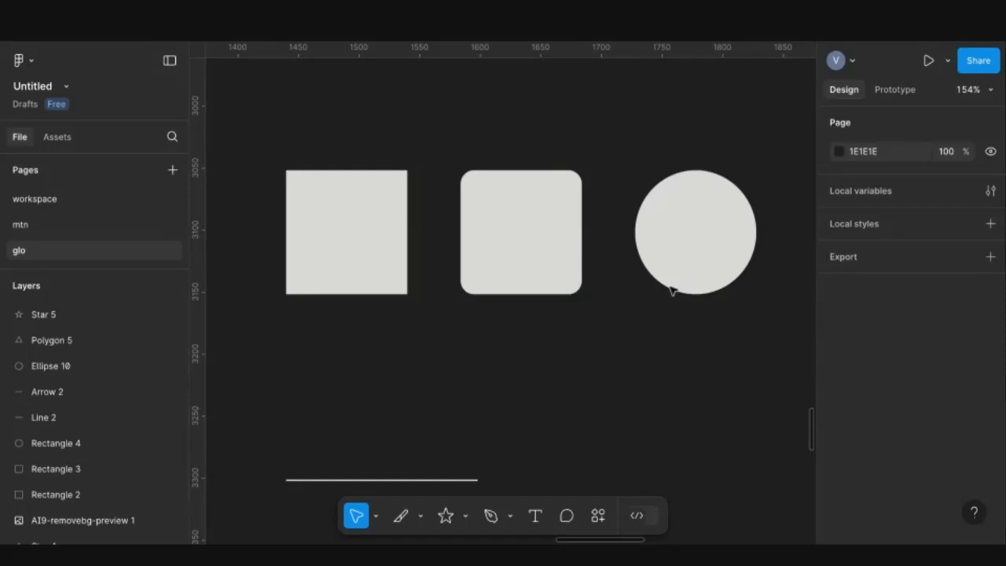
pyautogui.click(690, 270)
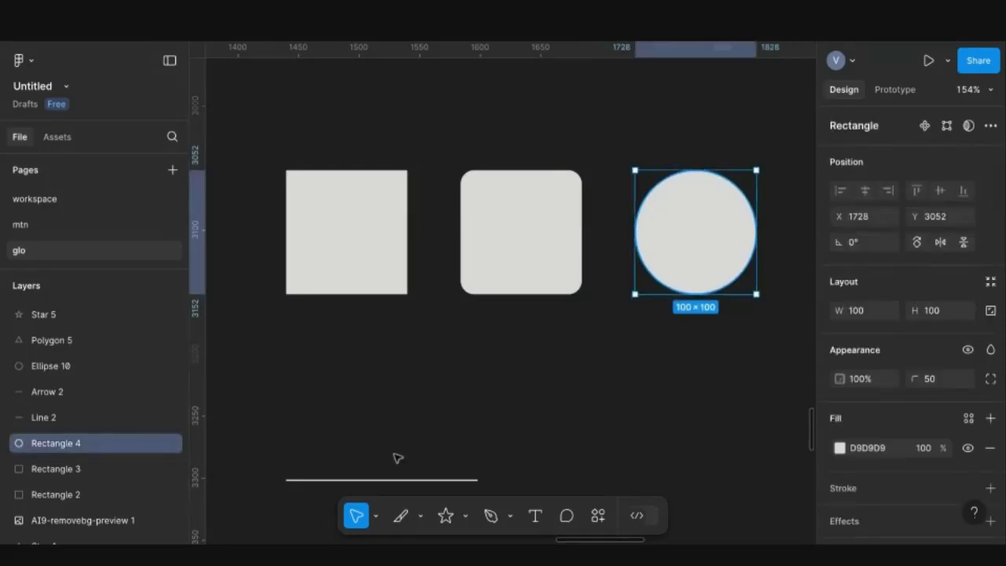
# Duplicate the horizontal line and place the copy to its right
pyautogui.scroll(-5, 397, 458)
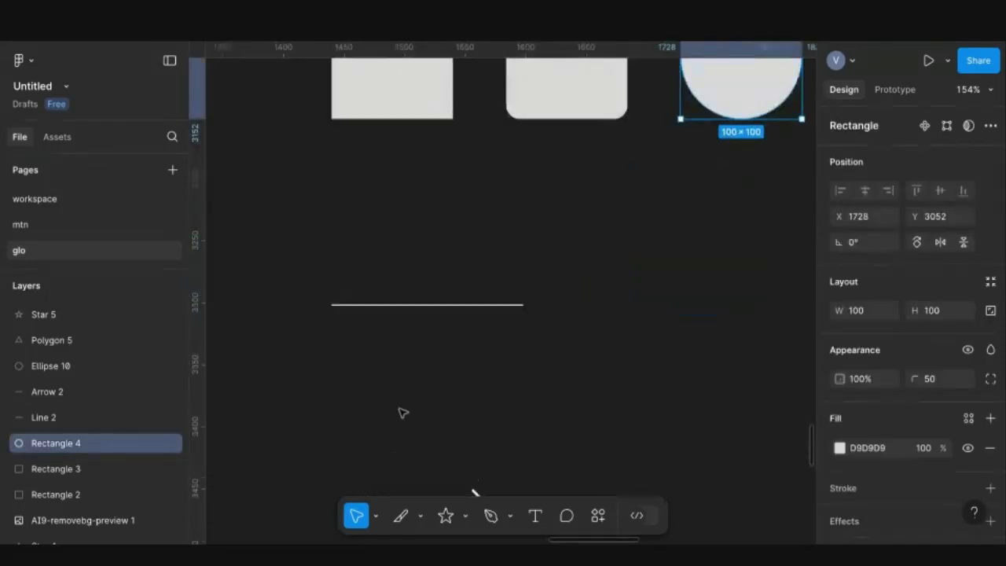
pyautogui.click(416, 307)
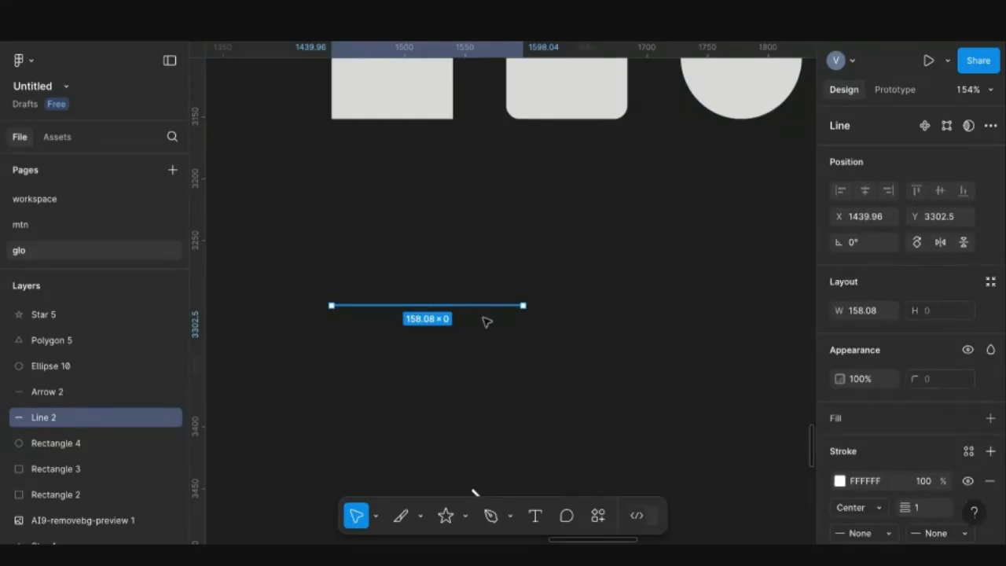
pyautogui.hotkey('ctrl', 'd')
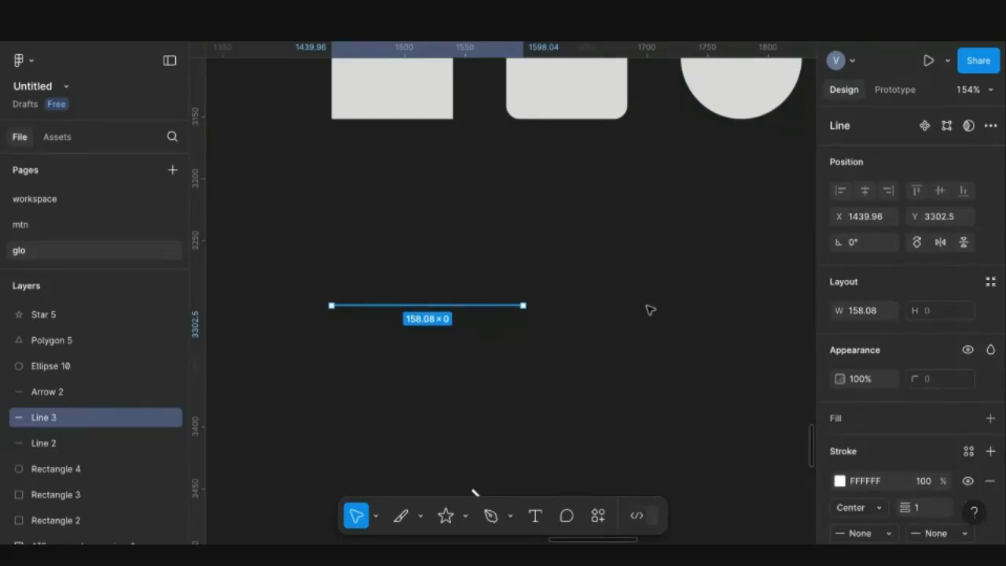
pyautogui.moveTo(650, 310); pyautogui.dragTo(714, 313)
# Turn the copied line upright and set its rotation to exactly 90°
pyautogui.moveTo(714, 218); pyautogui.dragTo(672, 206)
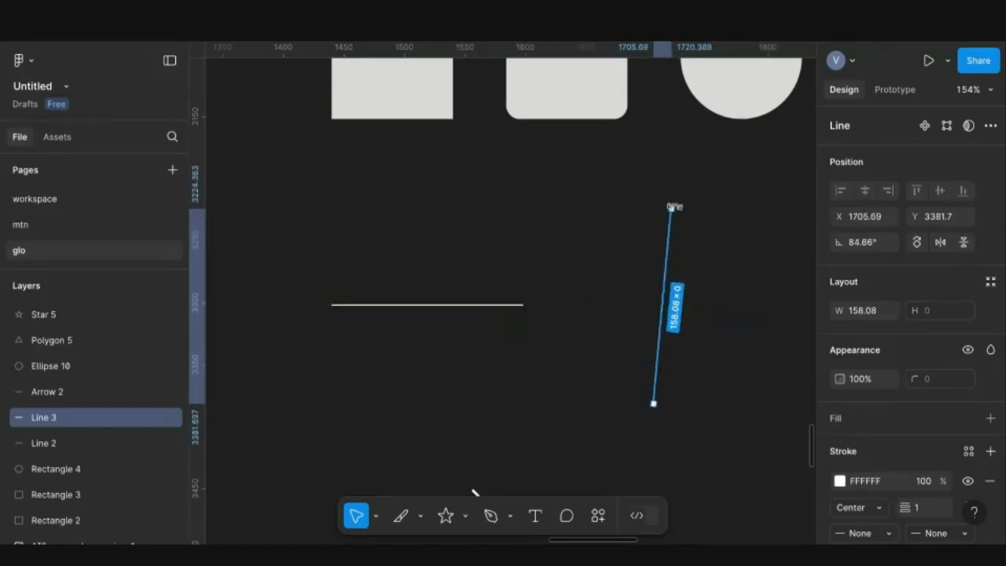
pyautogui.click(880, 242)
pyautogui.write('90')
pyautogui.press('Return')
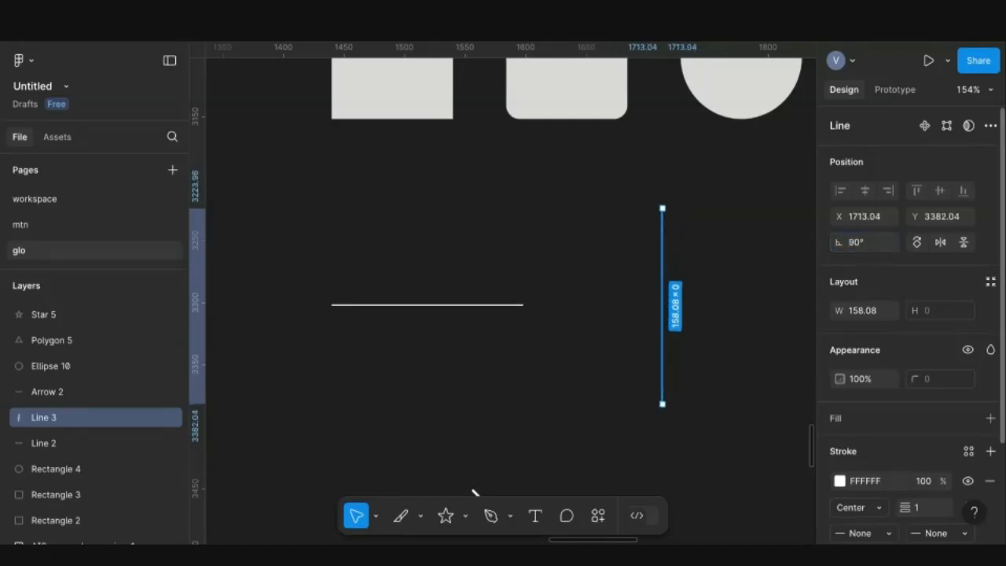
pyautogui.click(750, 316)
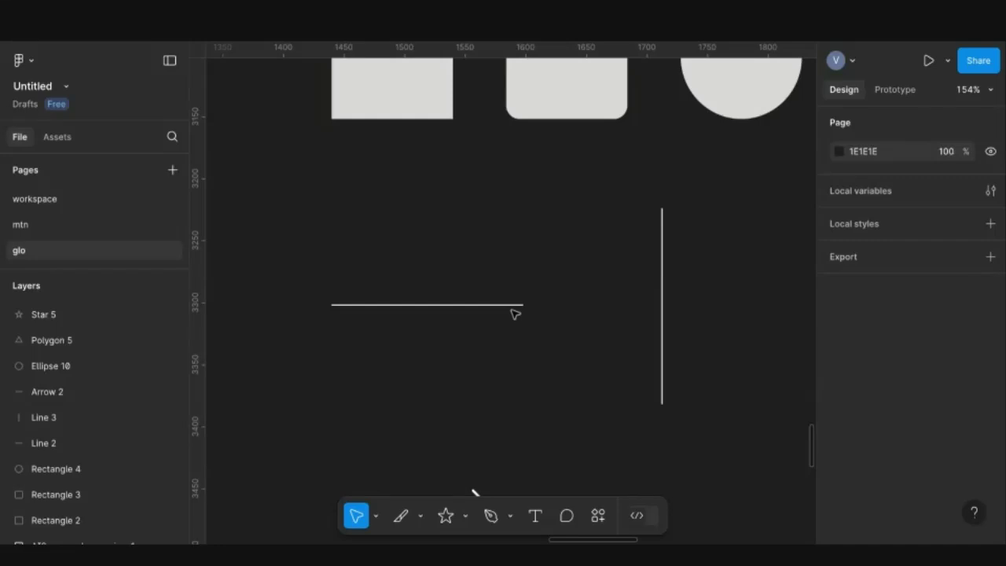
# Duplicate the arrow below the line and place the copy to its right at about X 1606
pyautogui.scroll(-3, 606, 317)
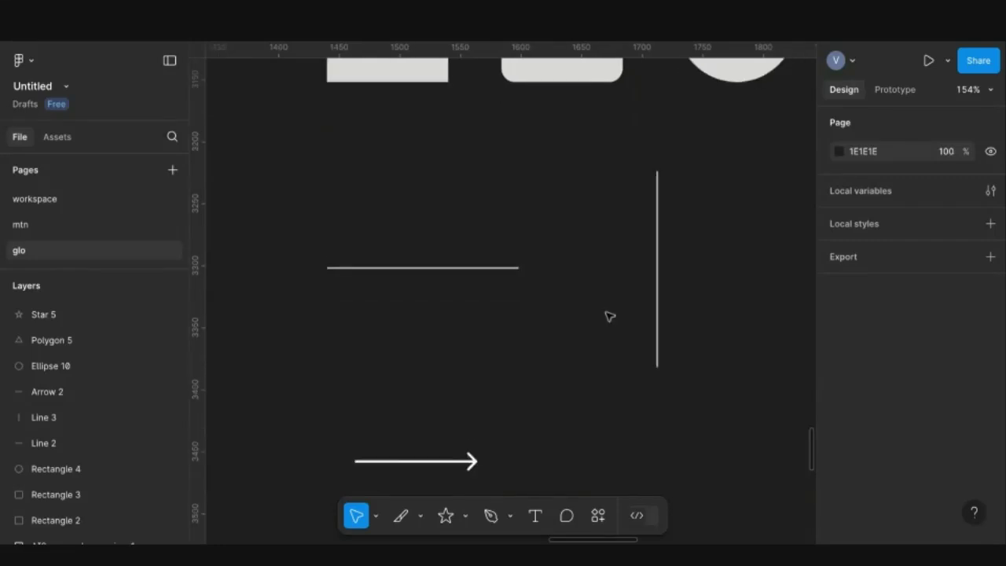
pyautogui.scroll(-1, 609, 316)
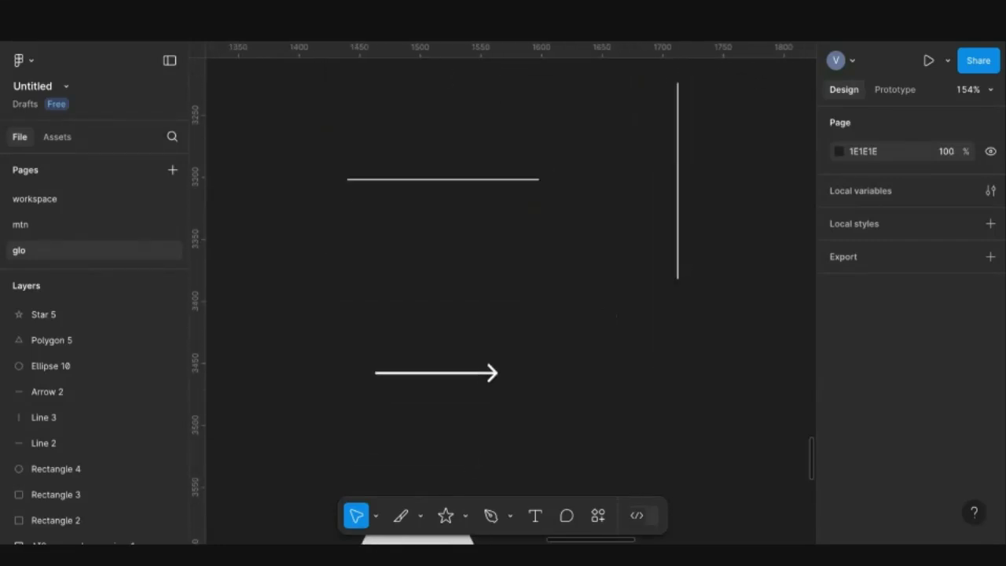
pyautogui.click(468, 374)
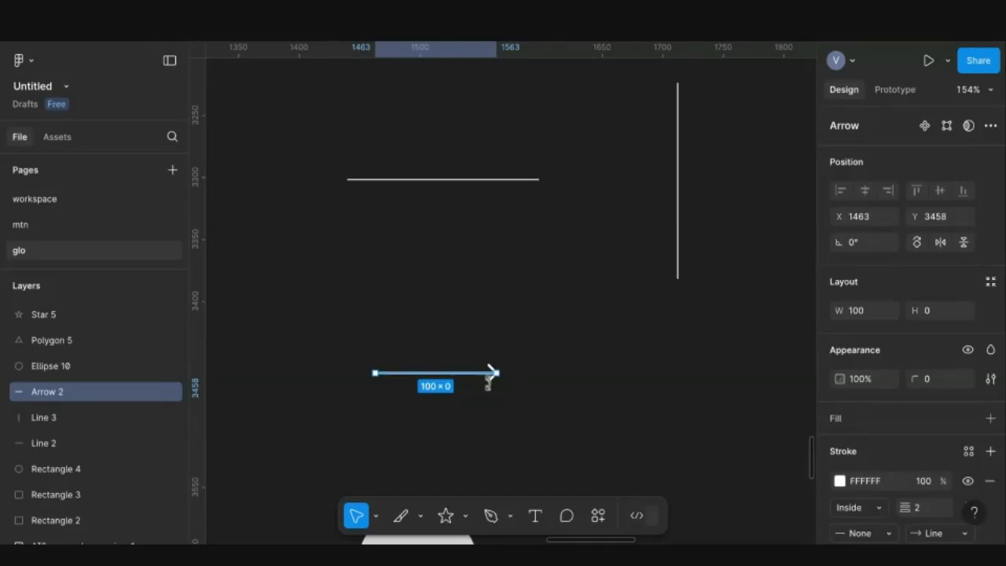
pyautogui.hotkey('ctrl', 'd')
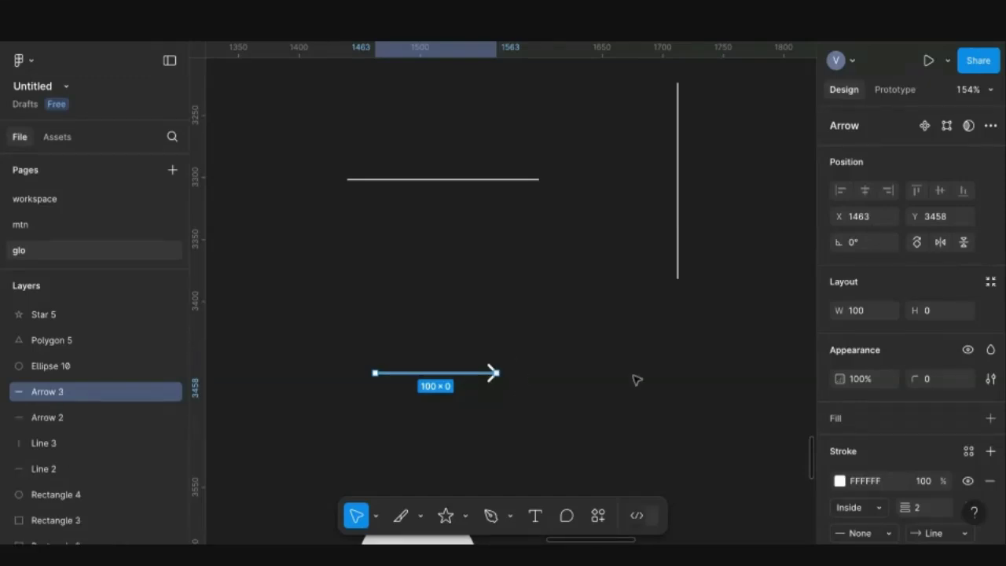
pyautogui.moveTo(634, 377); pyautogui.dragTo(653, 377)
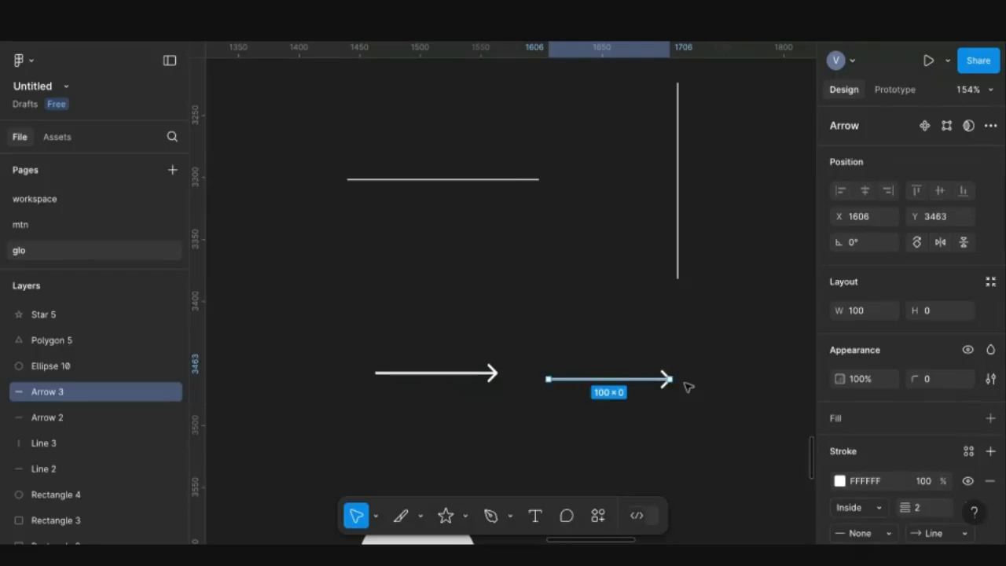
# Rotate the copied arrow to point up at about 89° and add a duplicate to its right pointing down at about -90°
pyautogui.click(688, 386)
pyautogui.click(668, 380)
pyautogui.moveTo(672, 347)
pyautogui.mouseDown()
pyautogui.moveTo(610, 298)
pyautogui.moveTo(618, 309)
pyautogui.mouseUp()
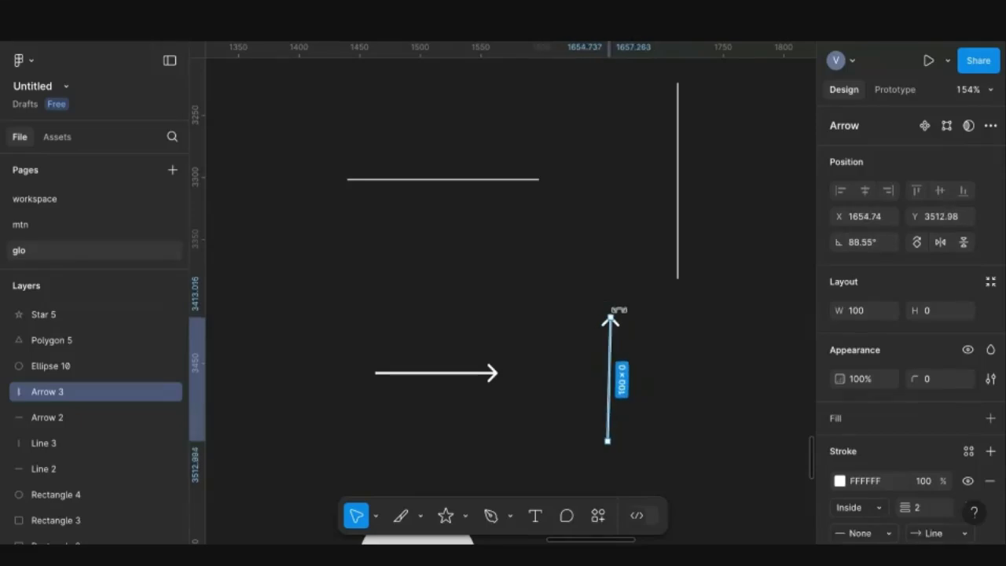
pyautogui.hotkey('ctrl', 'd')
pyautogui.moveTo(613, 345); pyautogui.dragTo(696, 418)
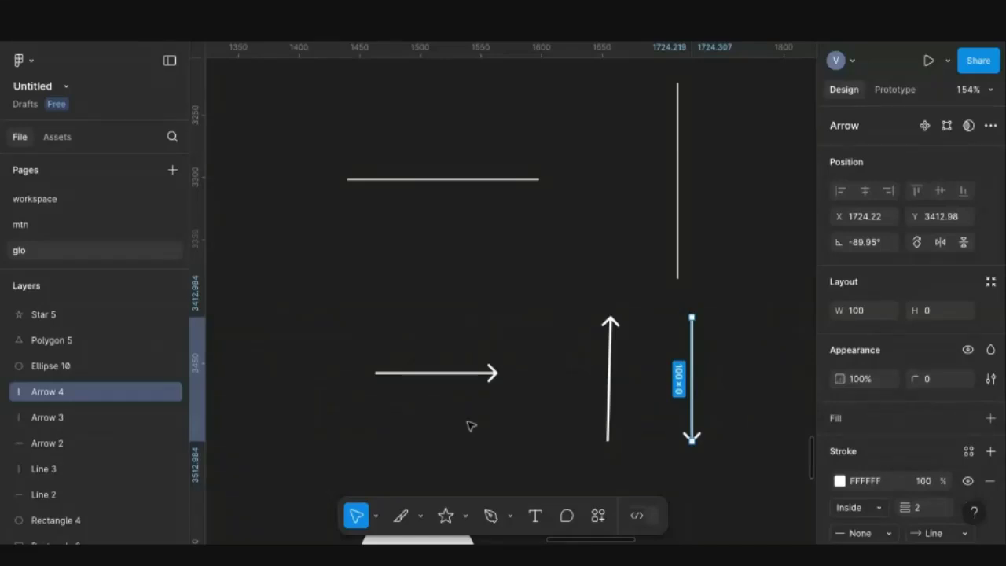
# Duplicate the circle below the arrows and place the copy to its right at X 1591, Y 3565
pyautogui.scroll(-3, 521, 393)
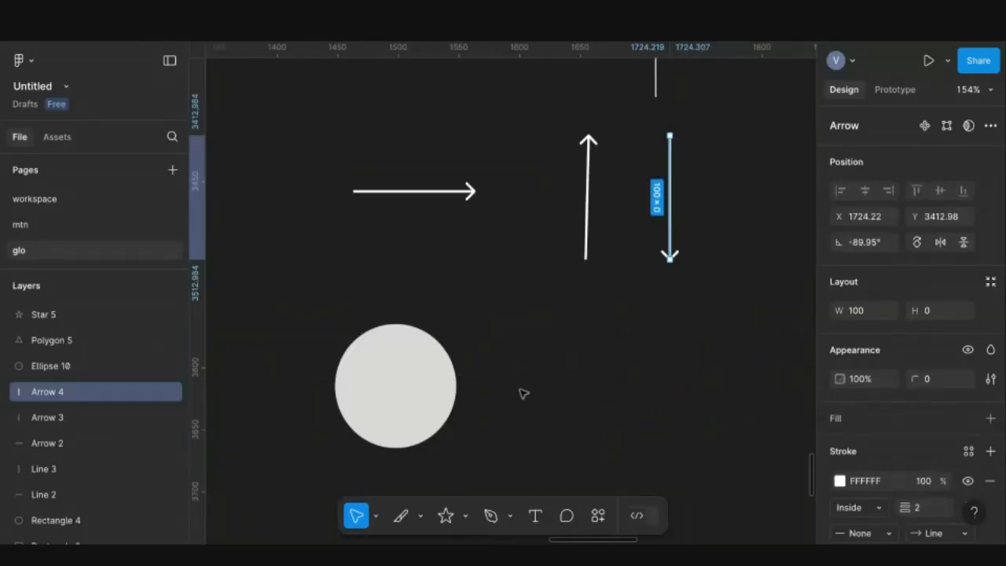
pyautogui.click(438, 361)
pyautogui.scroll(2, 440, 354)
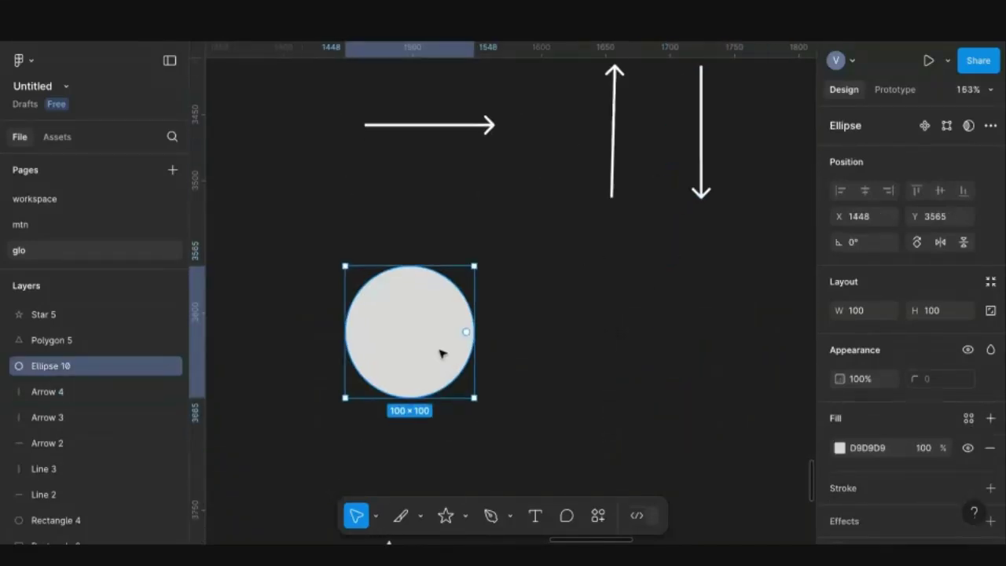
pyautogui.hscroll(-2, 443, 352)
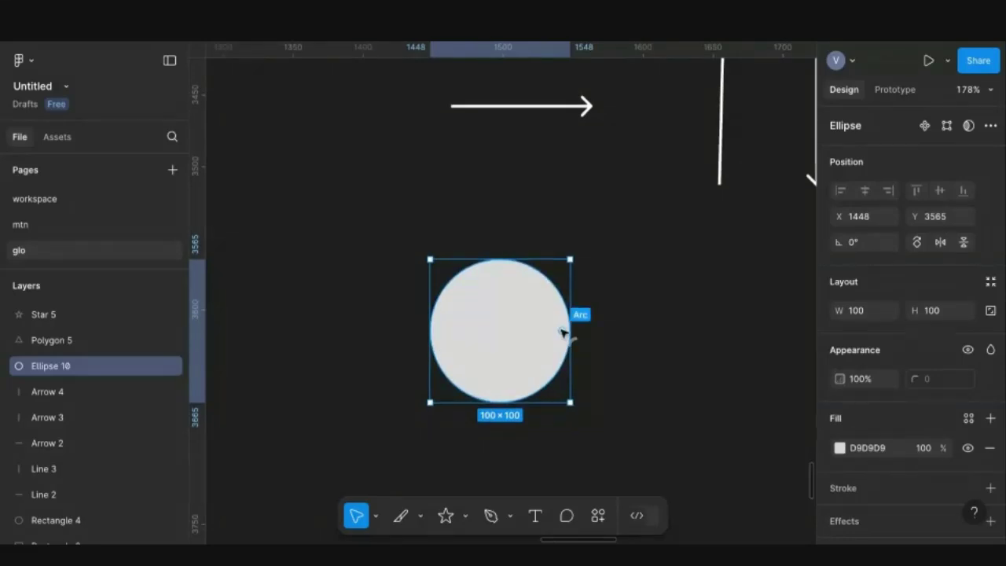
pyautogui.hotkey('ctrl', 'd')
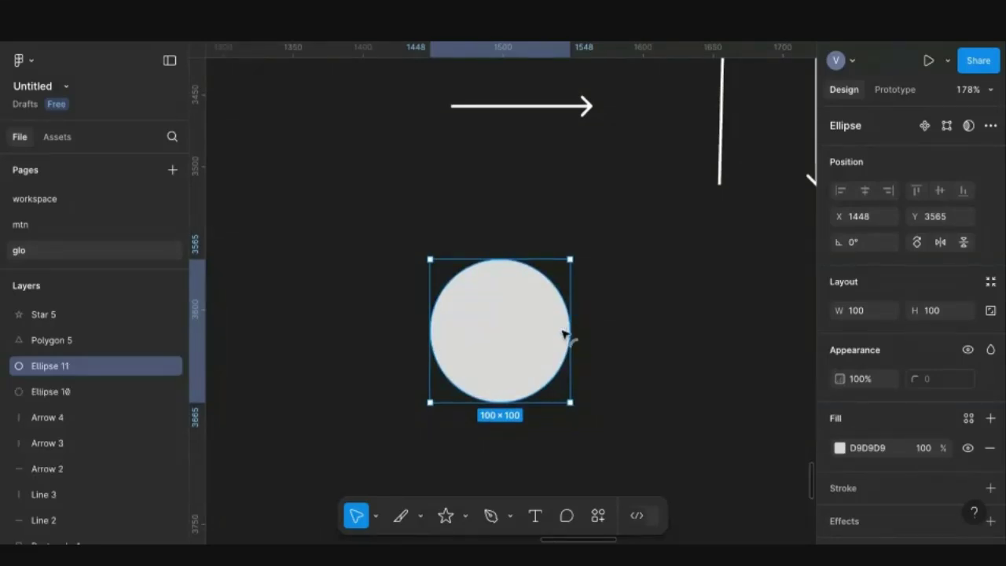
pyautogui.moveTo(494, 342); pyautogui.dragTo(694, 341)
pyautogui.hscroll(3, 684, 326)
pyautogui.scroll(-1, 684, 326)
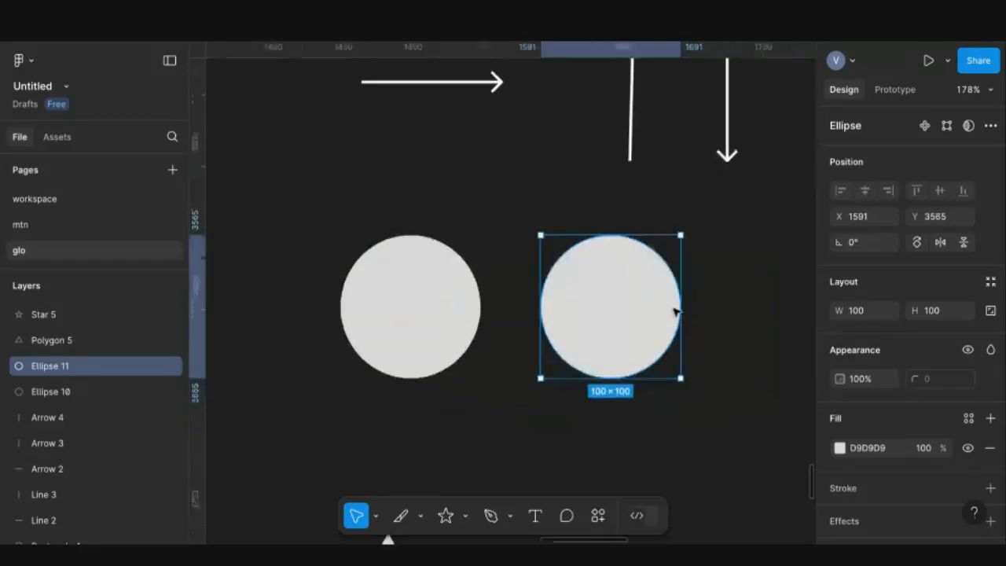
# Reshape the copied circle into an open ring with a 75% sweep and about 60% ratio, and duplicate it to its right
pyautogui.moveTo(674, 307); pyautogui.dragTo(614, 256)
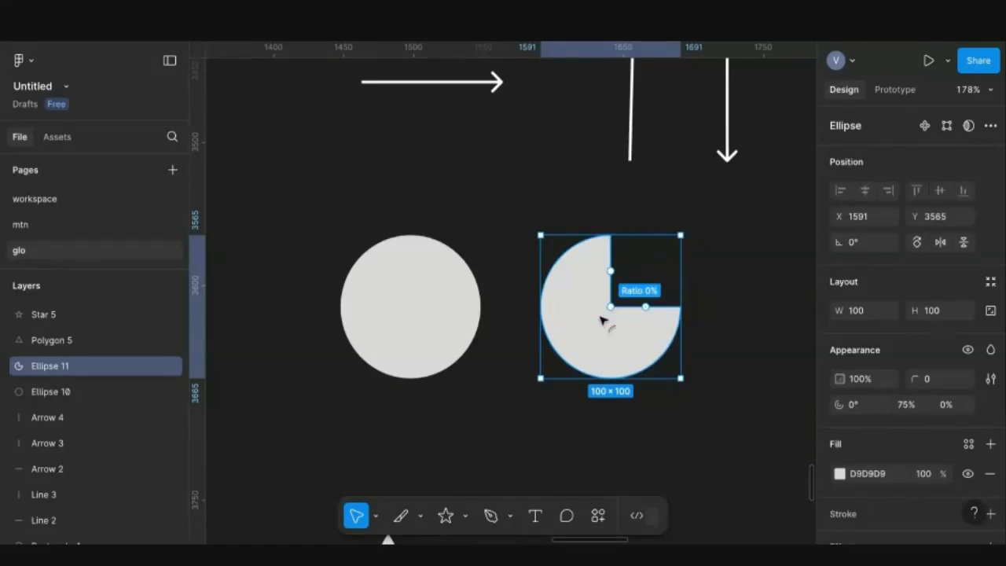
pyautogui.moveTo(603, 320); pyautogui.dragTo(578, 343)
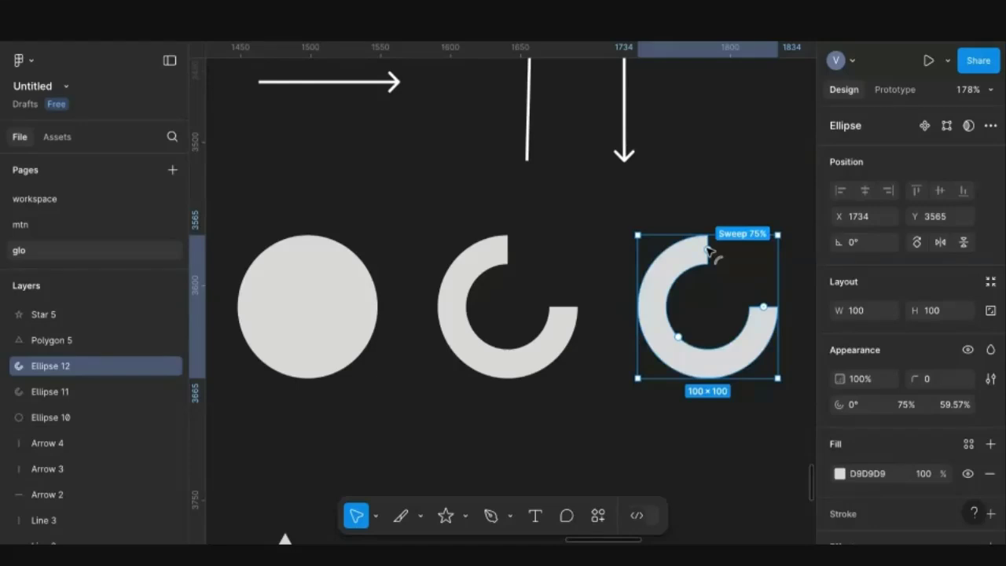
# Close the third ring by increasing its arc sweep to 100%, then deselect it
pyautogui.moveTo(707, 250)
pyautogui.mouseDown()
pyautogui.moveTo(752, 270)
pyautogui.moveTo(762, 308)
pyautogui.moveTo(709, 249)
pyautogui.moveTo(719, 252)
pyautogui.mouseUp()
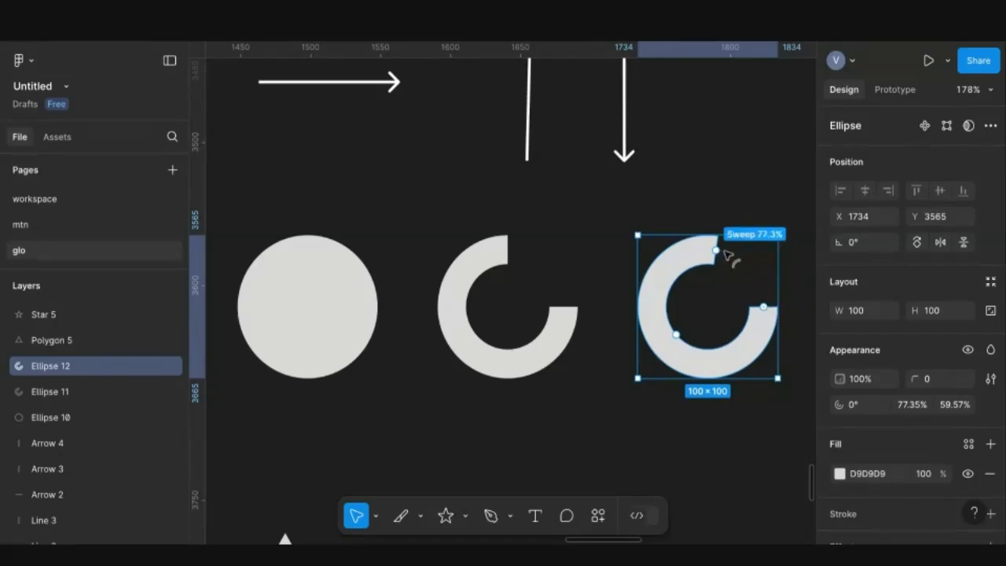
pyautogui.moveTo(727, 254); pyautogui.dragTo(770, 312)
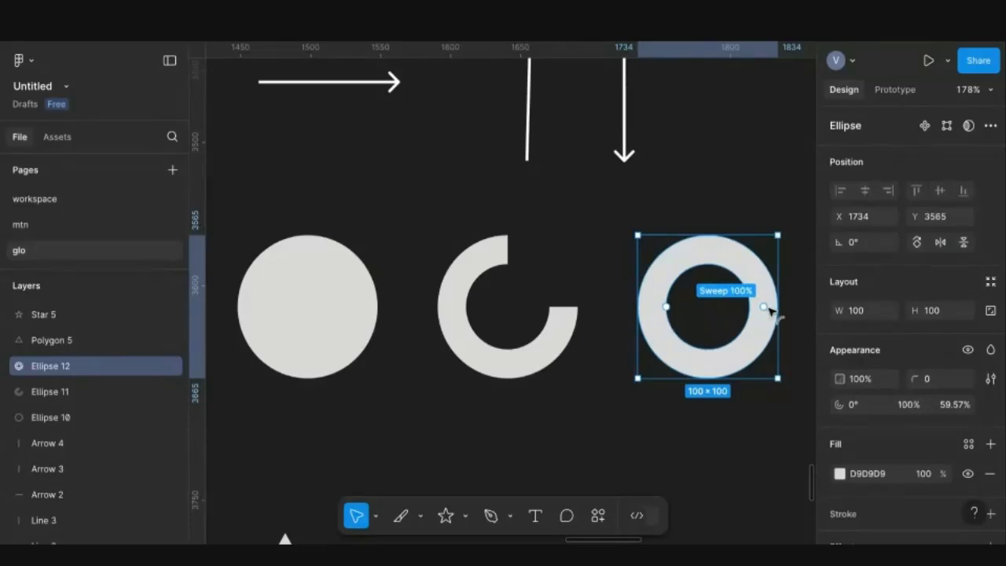
pyautogui.hscroll(1, 701, 291)
pyautogui.scroll(-1, 701, 291)
pyautogui.click(701, 291)
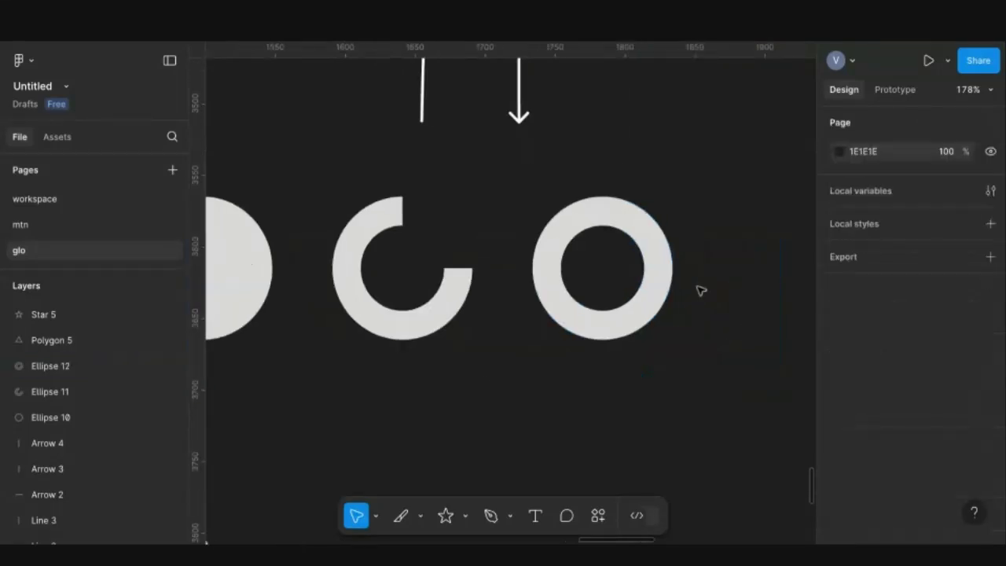
# Duplicate the solid circle and place the copy to the right of the closed ring at X 1880, Y 3565
pyautogui.keyDown('alt'); pyautogui.moveTo(240, 275); pyautogui.dragTo(462, 275); pyautogui.keyUp('alt')
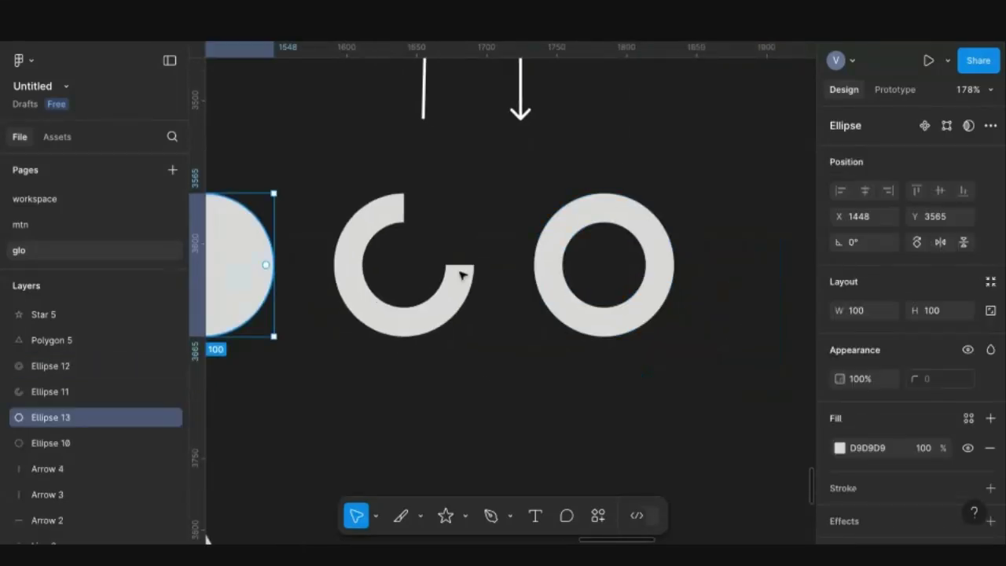
pyautogui.keyDown('alt'); pyautogui.moveTo(660, 322); pyautogui.dragTo(743, 283); pyautogui.keyUp('alt')
pyautogui.hscroll(3, 583, 275)
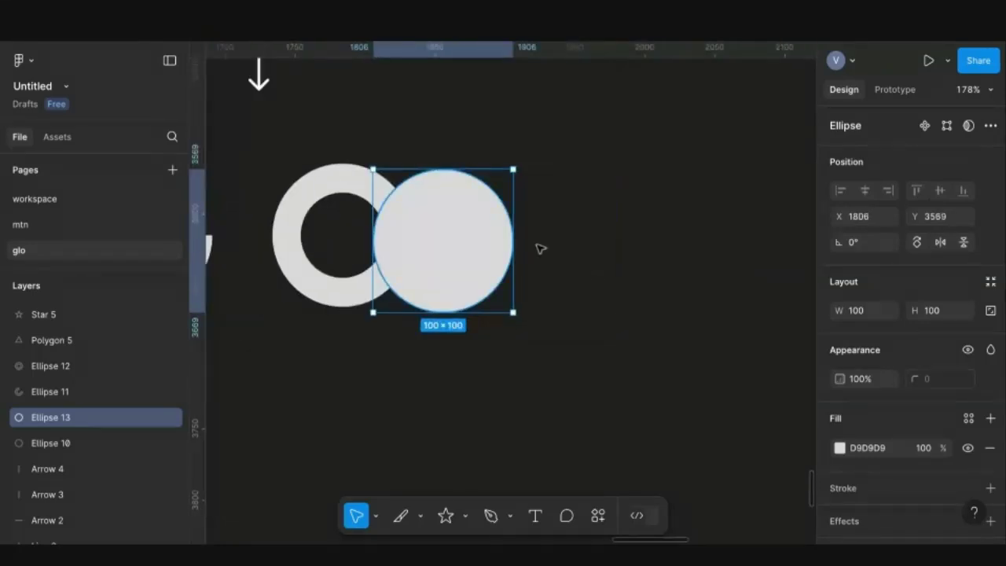
# Reshape the copied circle into a pie slice starting at about 63° with about a 30% sweep
pyautogui.moveTo(499, 242); pyautogui.dragTo(548, 167)
pyautogui.moveTo(546, 235); pyautogui.dragTo(522, 260)
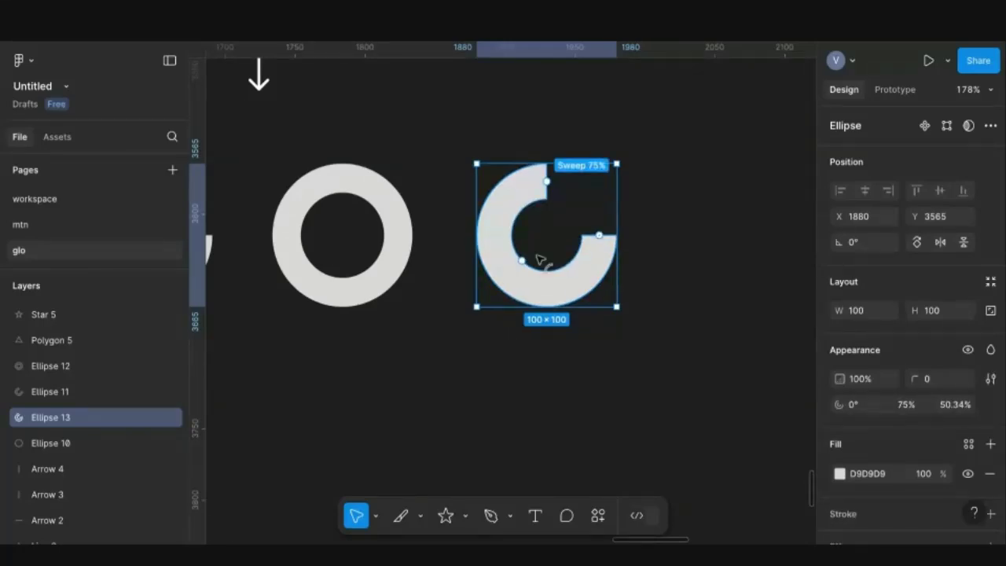
pyautogui.moveTo(525, 261); pyautogui.dragTo(547, 246)
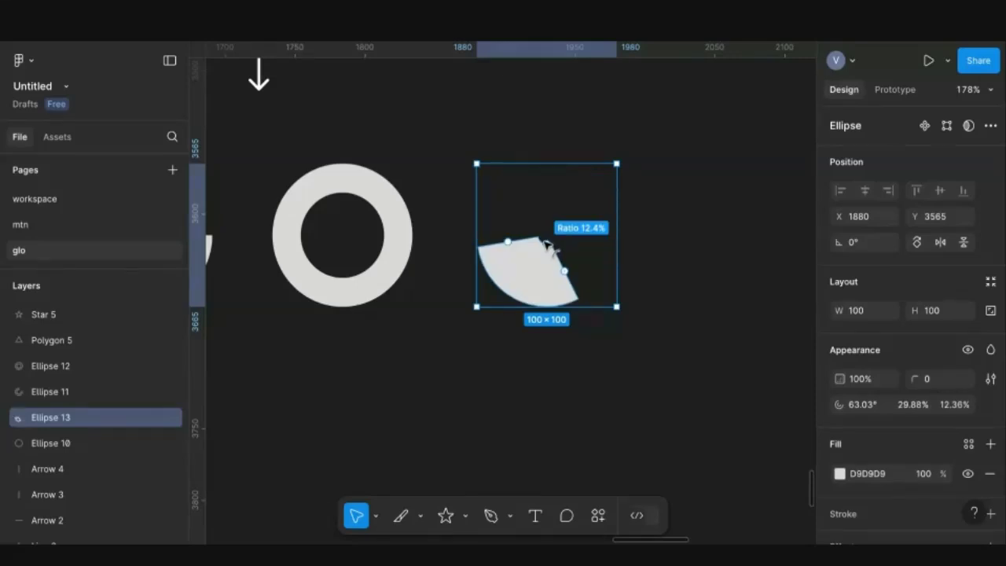
pyautogui.click(649, 283)
pyautogui.scroll(-3, 649, 283)
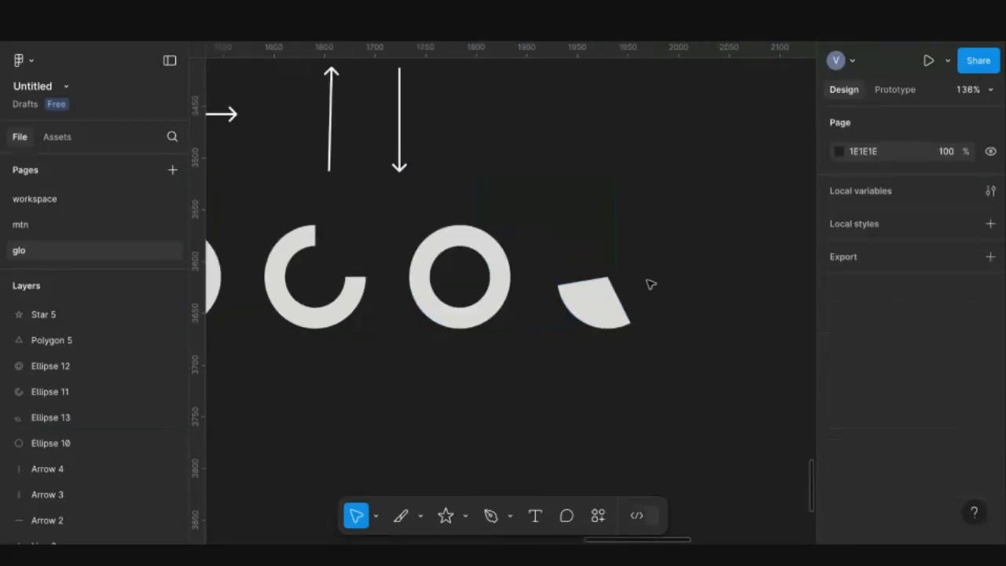
# Turn the triangle below the circles into a six-sided polygon with corner radius 11 and move it to X 1457, Y 3755
pyautogui.scroll(-3, 649, 283)
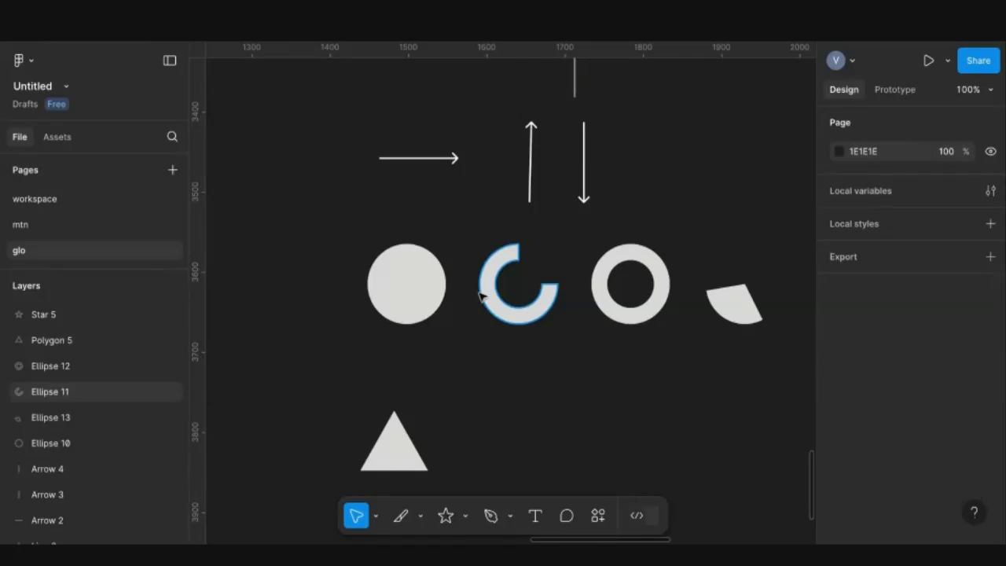
pyautogui.click(402, 462)
pyautogui.scroll(-1, 422, 460)
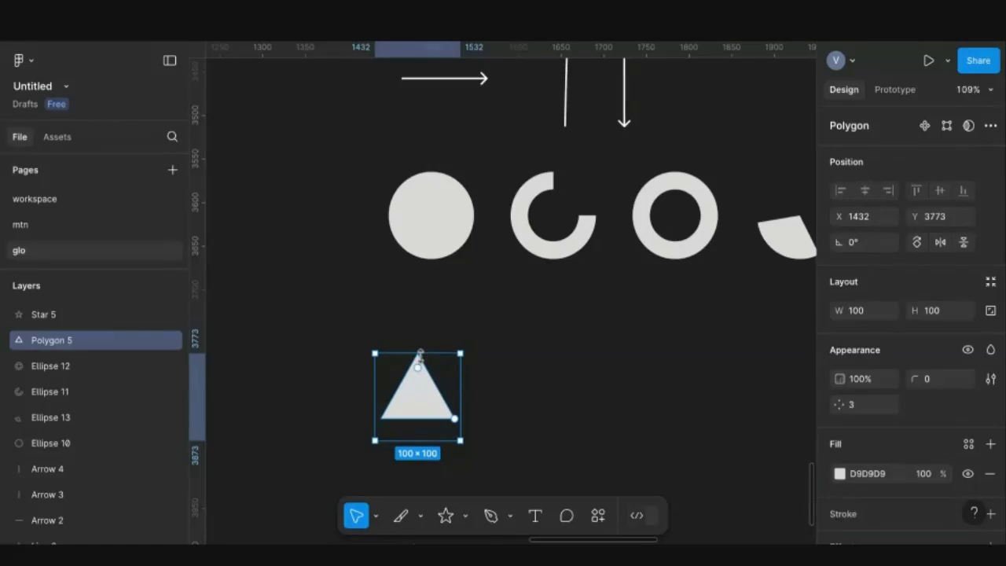
pyautogui.scroll(3, 419, 357)
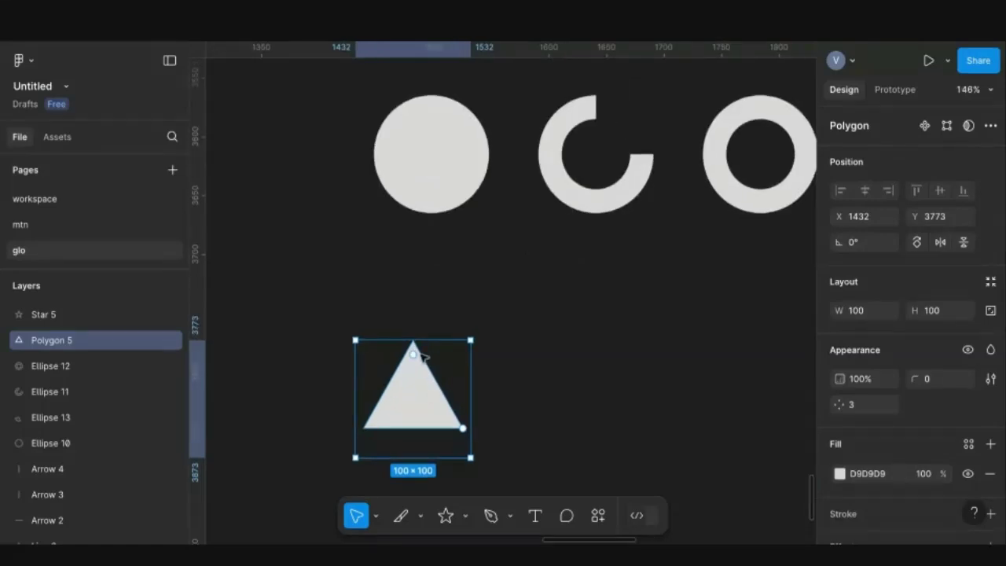
pyautogui.moveTo(421, 354); pyautogui.dragTo(417, 363)
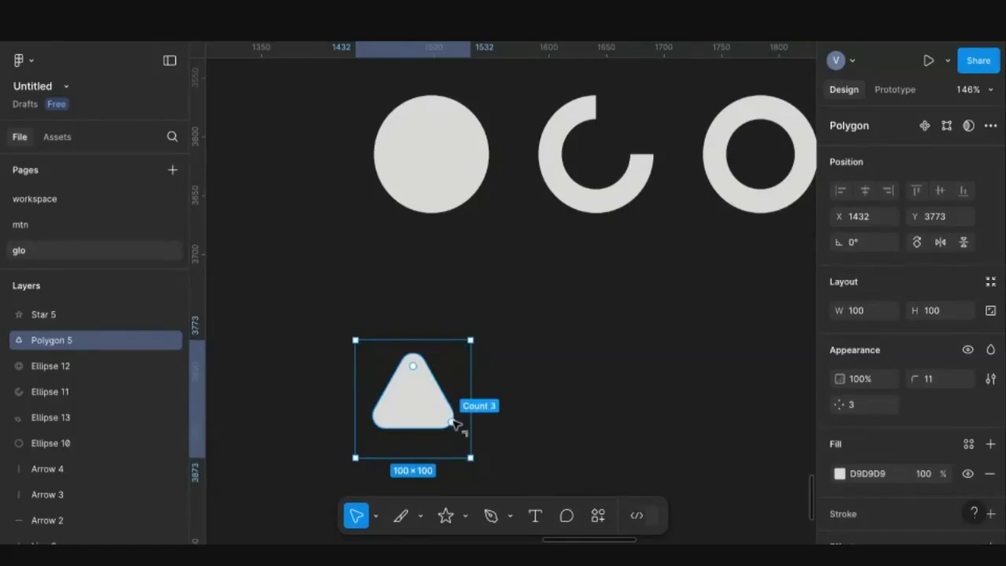
pyautogui.moveTo(454, 416); pyautogui.dragTo(449, 384)
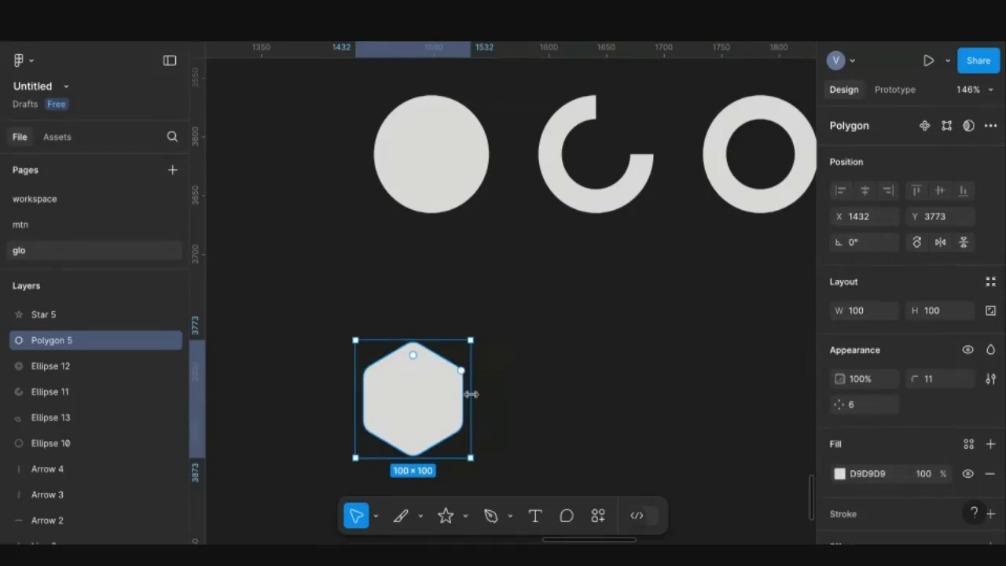
pyautogui.moveTo(440, 402); pyautogui.dragTo(468, 382)
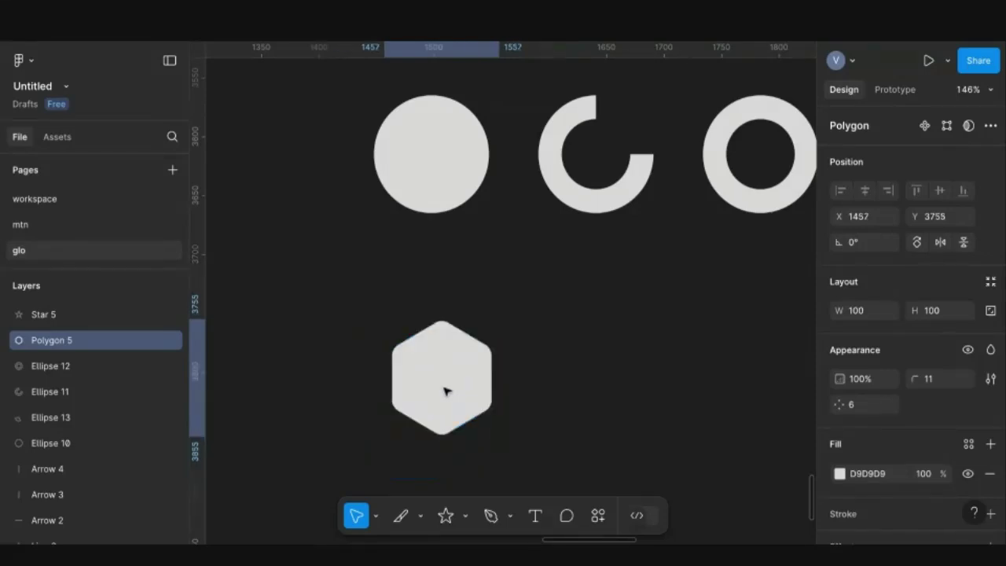
pyautogui.scroll(-3, 468, 382)
pyautogui.scroll(1, 503, 301)
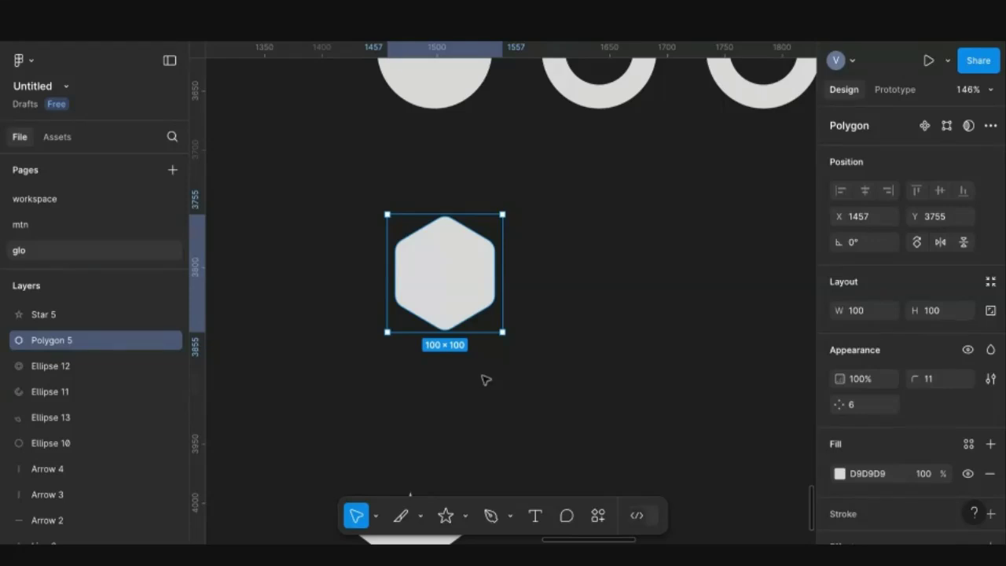
pyautogui.scroll(3, 485, 380)
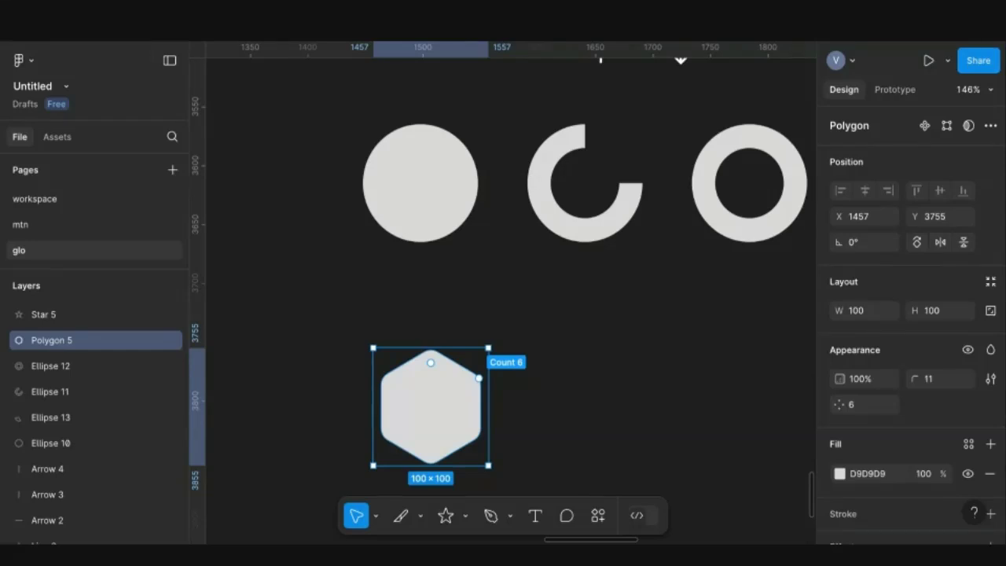
pyautogui.click(582, 330)
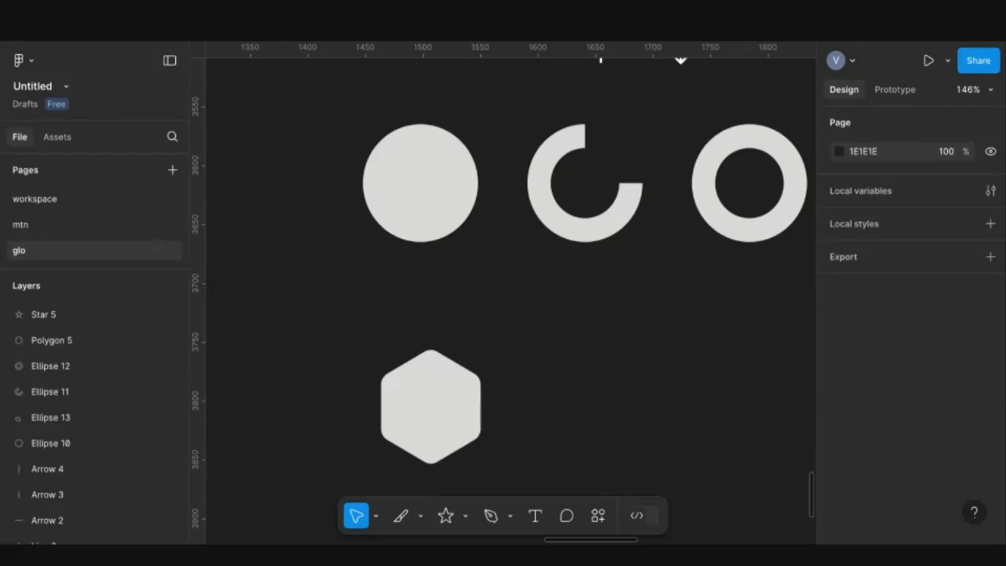
pyautogui.scroll(3, 583, 326)
pyautogui.scroll(-2, 584, 327)
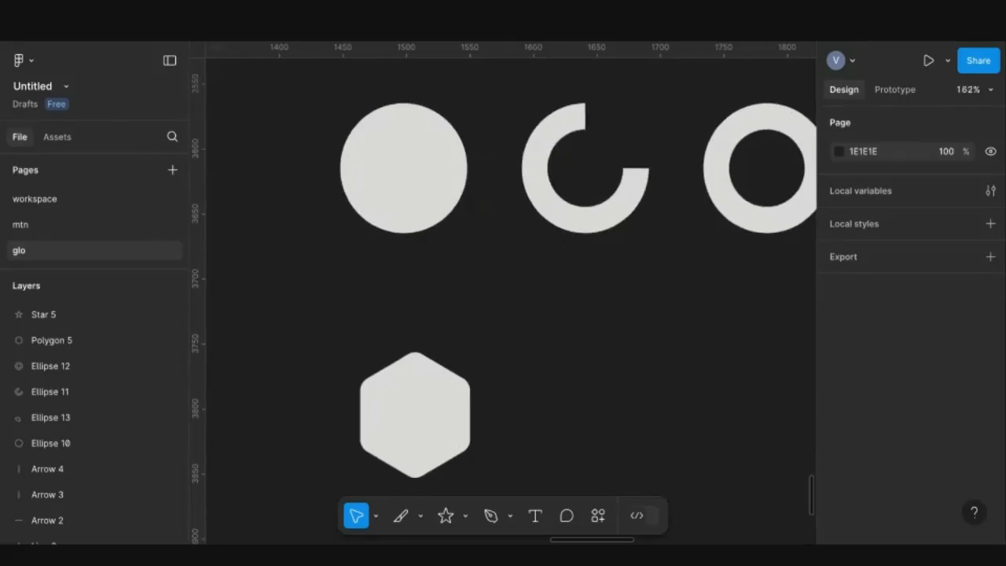
pyautogui.scroll(1, 583, 338)
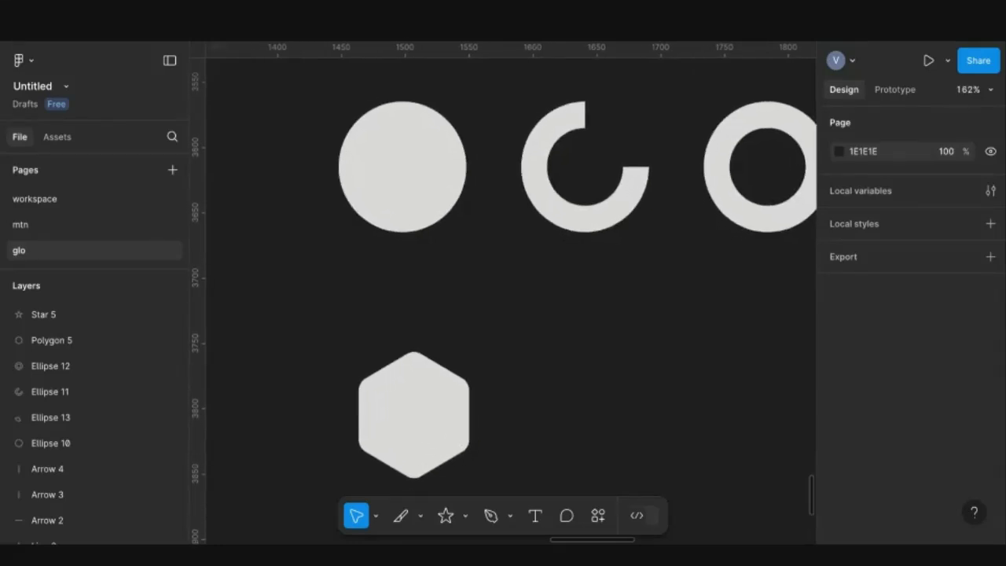
pyautogui.scroll(1, 570, 314)
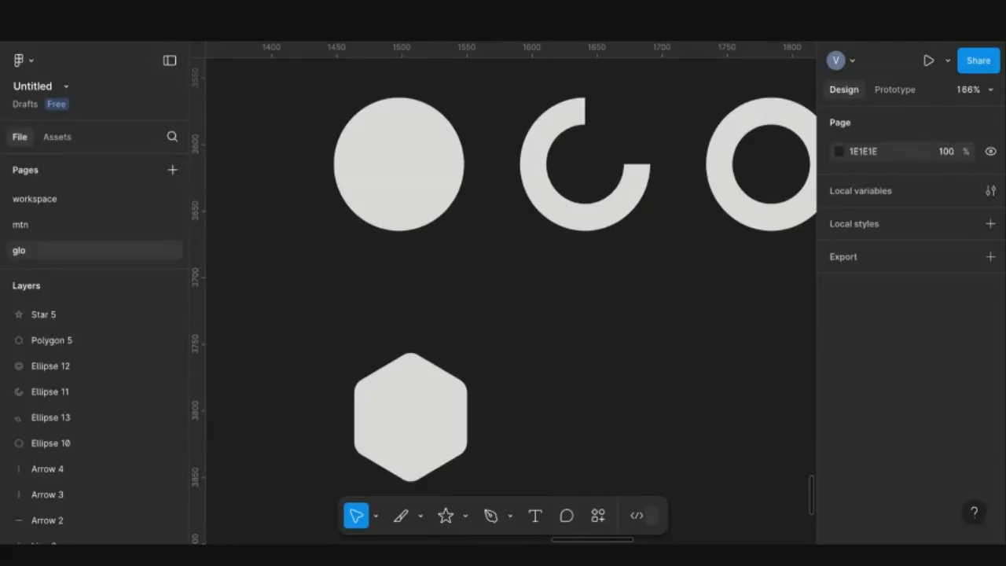
pyautogui.scroll(1, 596, 359)
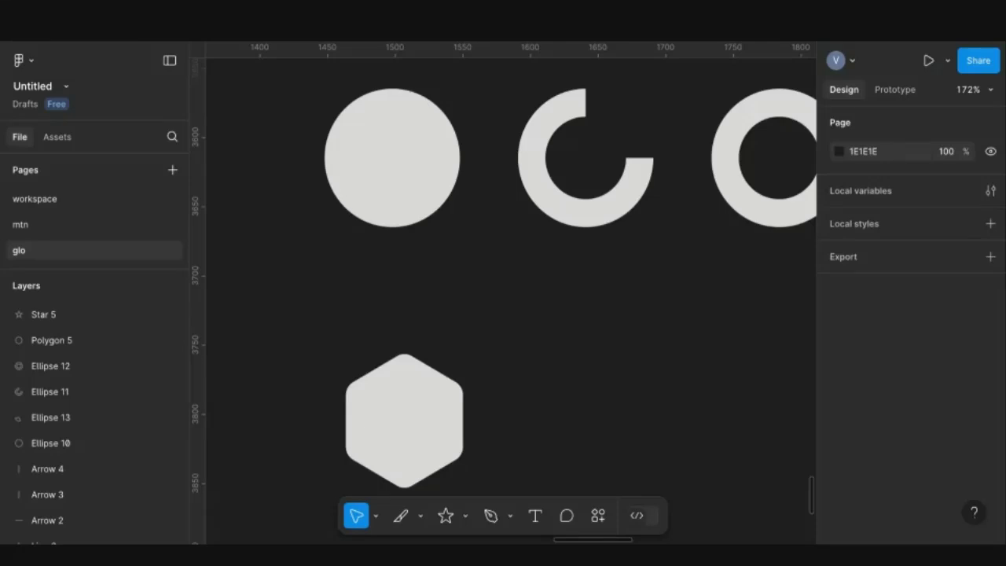
pyautogui.scroll(-5, 590, 282)
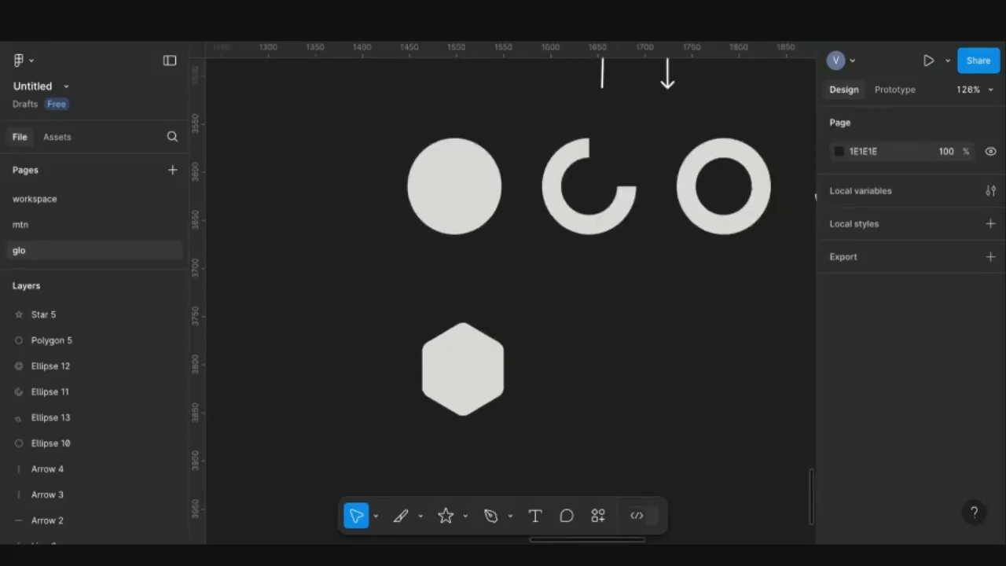
pyautogui.hscroll(1, 511, 292)
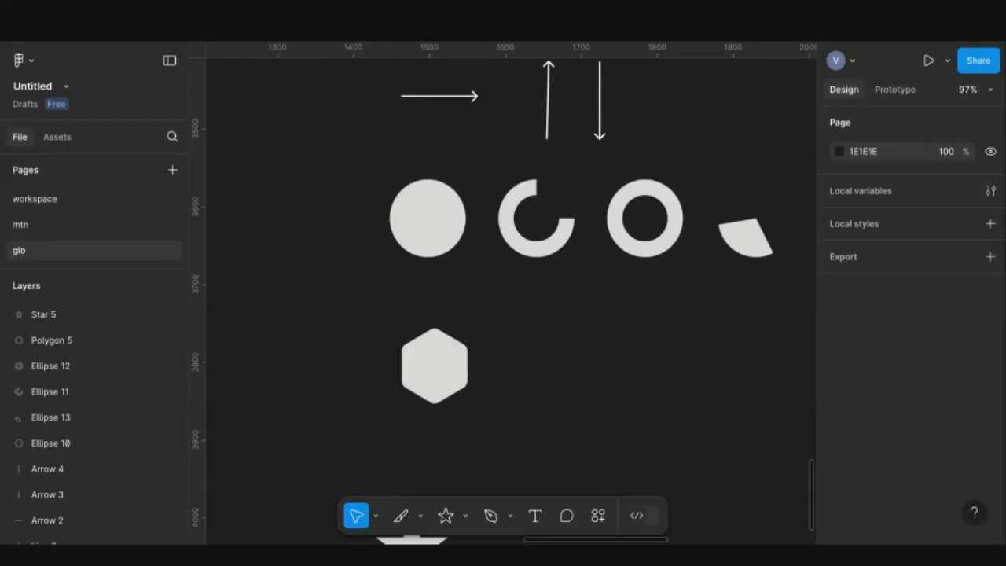
# Add a 100 × 100 triangle to the left of the hexagon and shift both shapes right, with the hexagon at X 1613, Y 3745
pyautogui.click(457, 348)
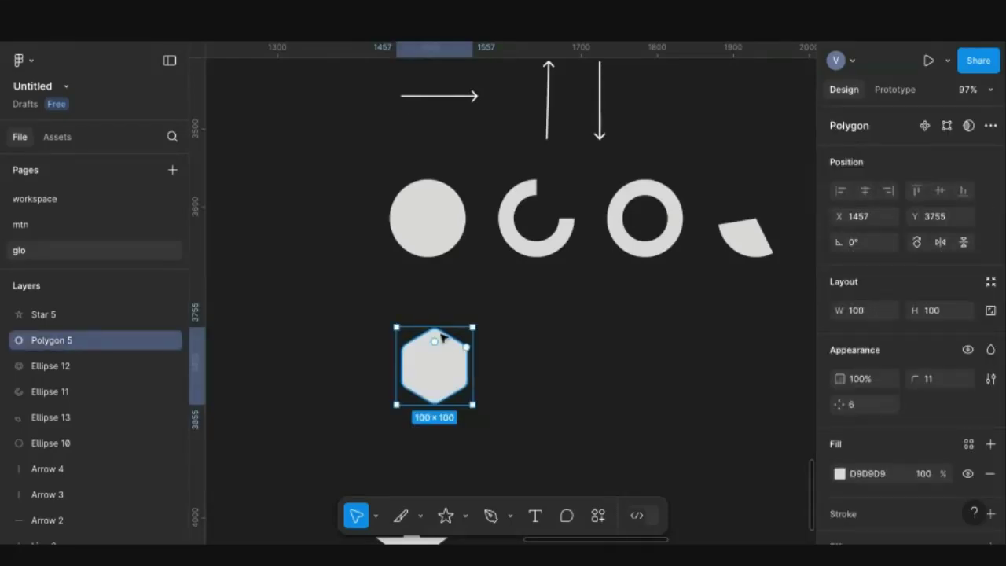
pyautogui.click(465, 515)
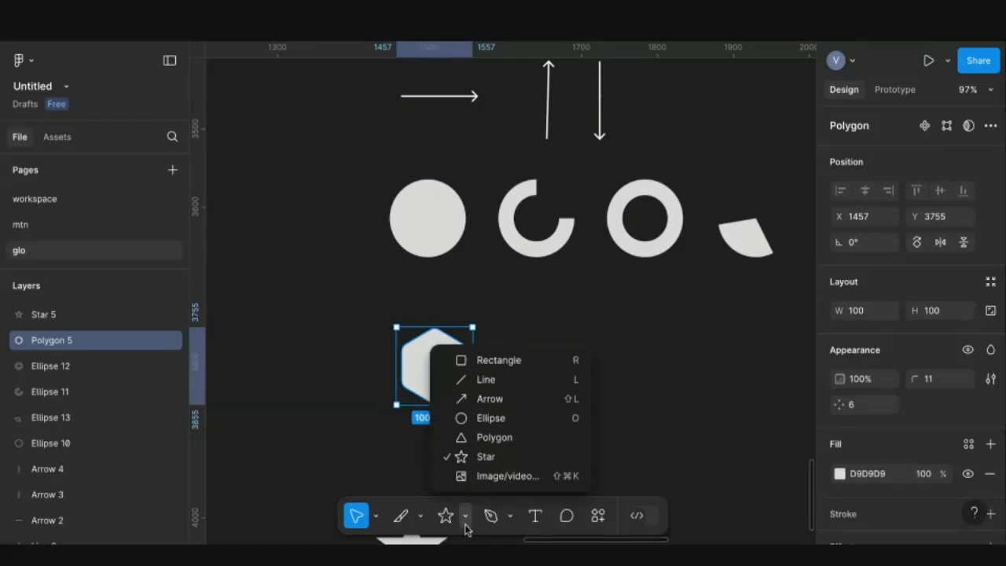
pyautogui.click(486, 439)
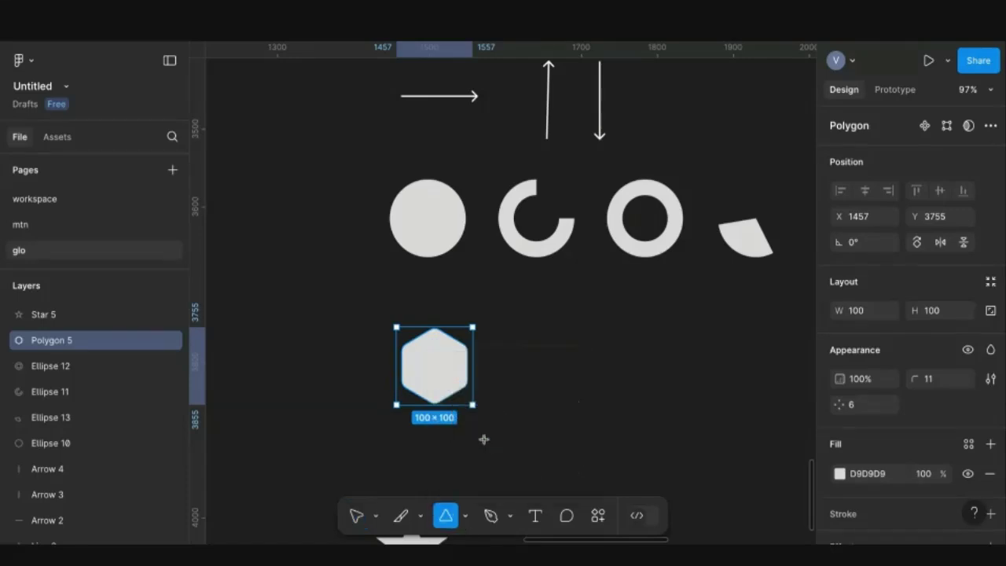
pyautogui.click(322, 361)
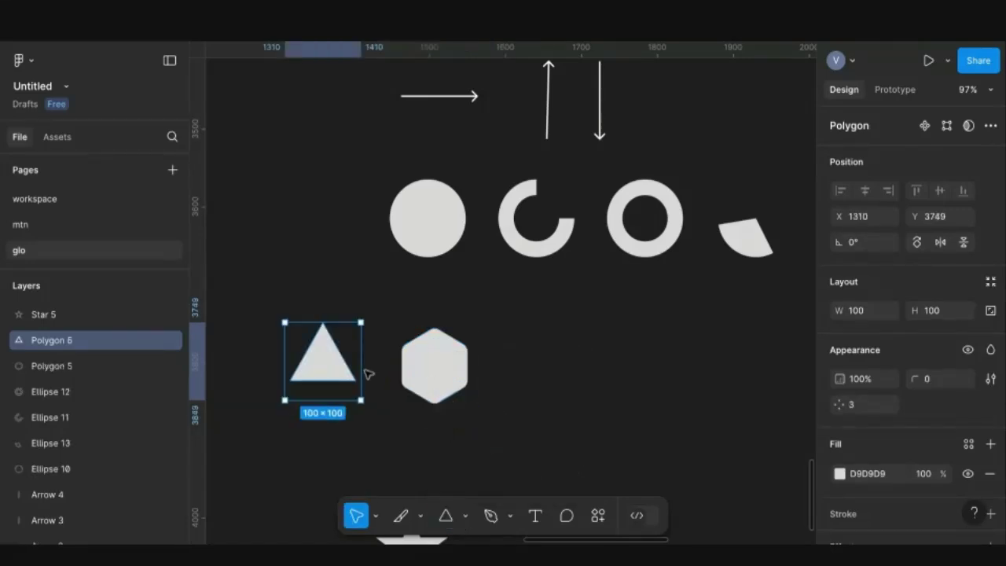
pyautogui.keyDown('shift'); pyautogui.click(420, 370); pyautogui.keyUp('shift')
pyautogui.moveTo(421, 370); pyautogui.dragTo(493, 376)
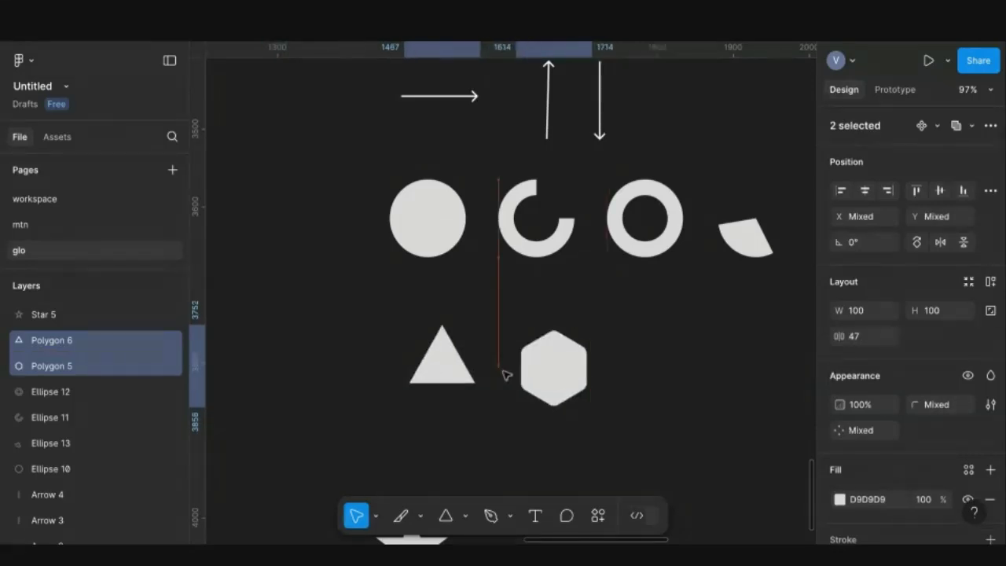
# Increase the hexagon's corner radius to 20
pyautogui.click(553, 362)
pyautogui.scroll(2, 569, 369)
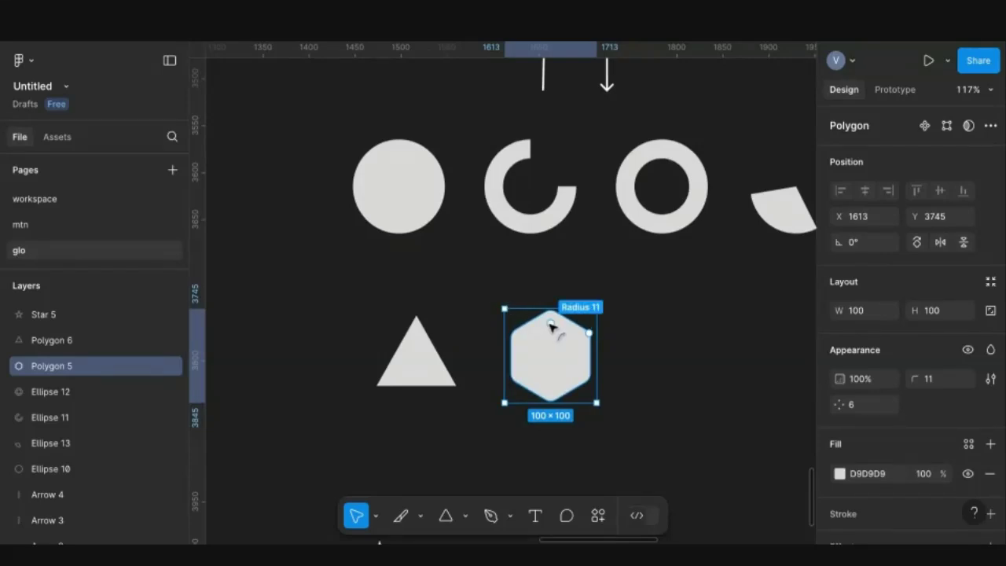
pyautogui.moveTo(551, 327); pyautogui.dragTo(551, 333)
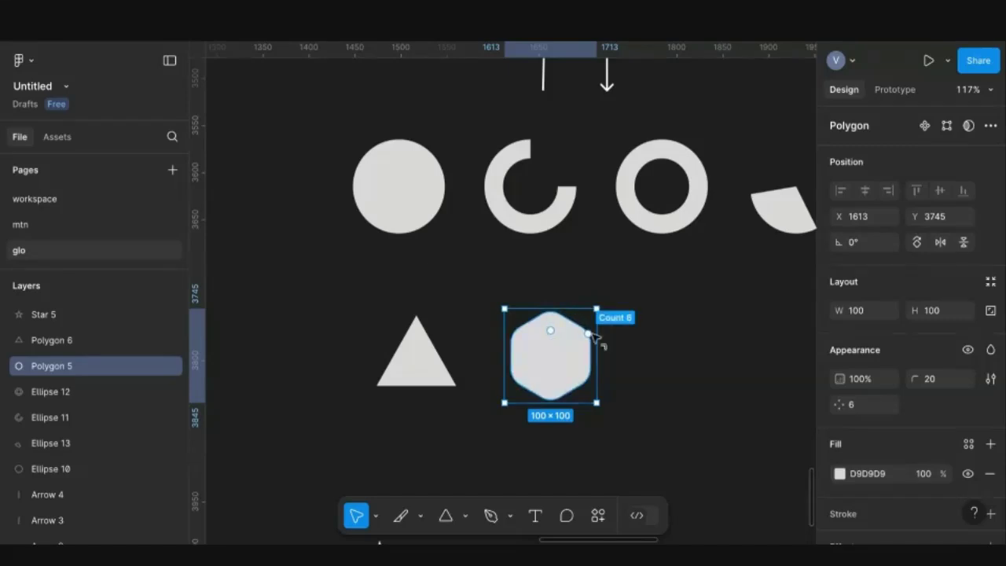
pyautogui.scroll(2, 593, 336)
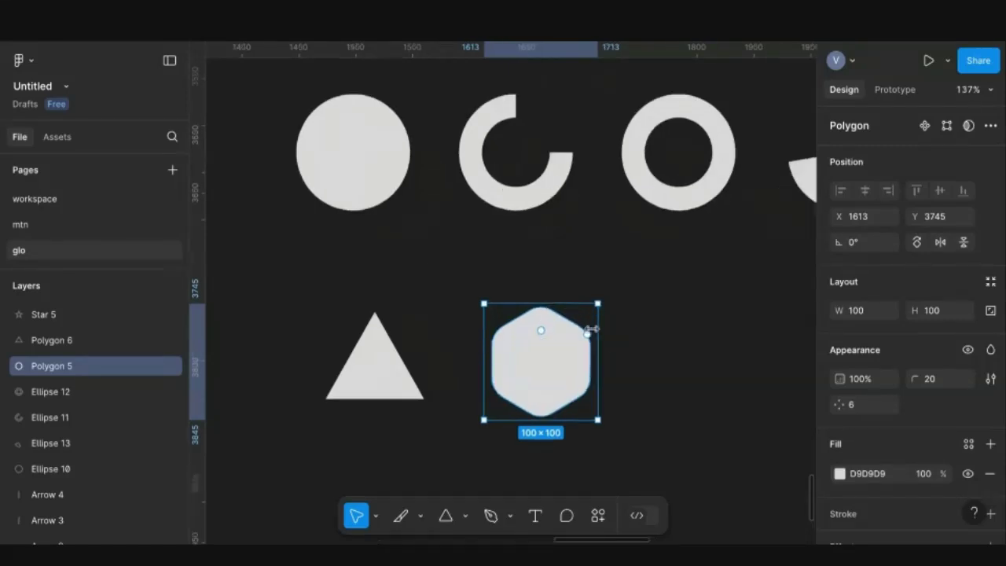
pyautogui.scroll(2, 591, 330)
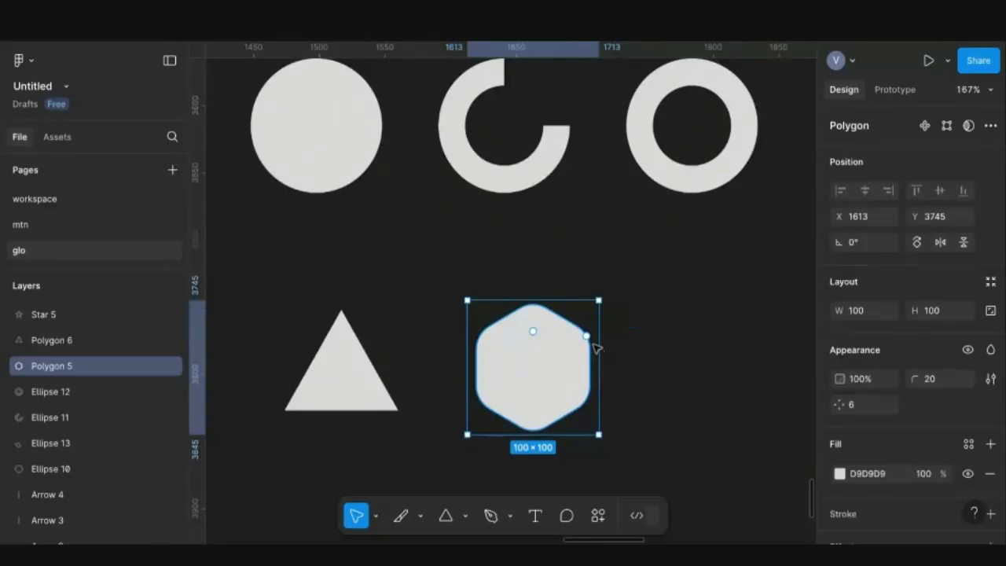
# Duplicate the rounded hexagon and place the copy to its right at X 1749, Y 3745
pyautogui.hotkey('ctrl', 'd')
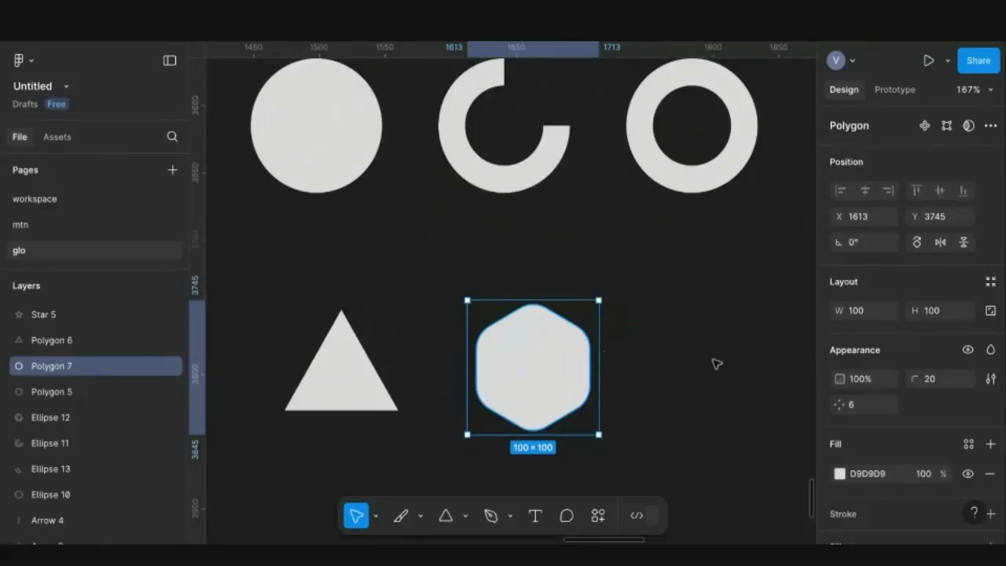
pyautogui.hotkey('shift', 'Right')
pyautogui.hotkey('shift', 'Right')
pyautogui.hotkey('shift', 'Right')
pyautogui.hotkey('shift', 'Right')
pyautogui.hotkey('shift', 'Right')
pyautogui.moveTo(731, 366)
pyautogui.mouseDown()
pyautogui.moveTo(746, 367)
pyautogui.moveTo(732, 364)
pyautogui.mouseUp()
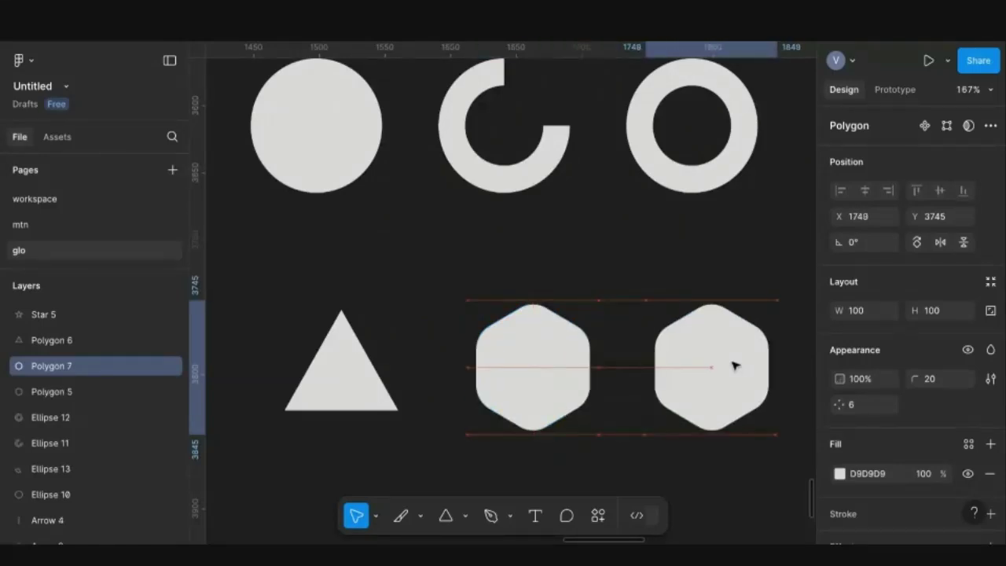
pyautogui.scroll(-3, 732, 364)
pyautogui.moveTo(698, 308)
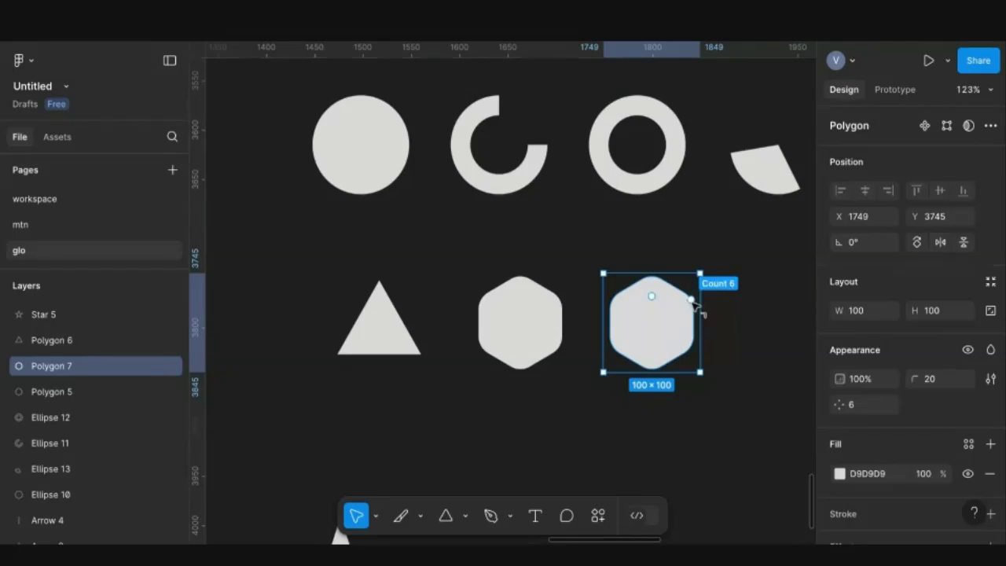
# Set the copied hexagon's side count to 8 to make it an octagon
pyautogui.moveTo(690, 299); pyautogui.dragTo(684, 290)
# Move the five-pointed star up under the triangle to X 1491, Y 3939
pyautogui.scroll(-4, 716, 358)
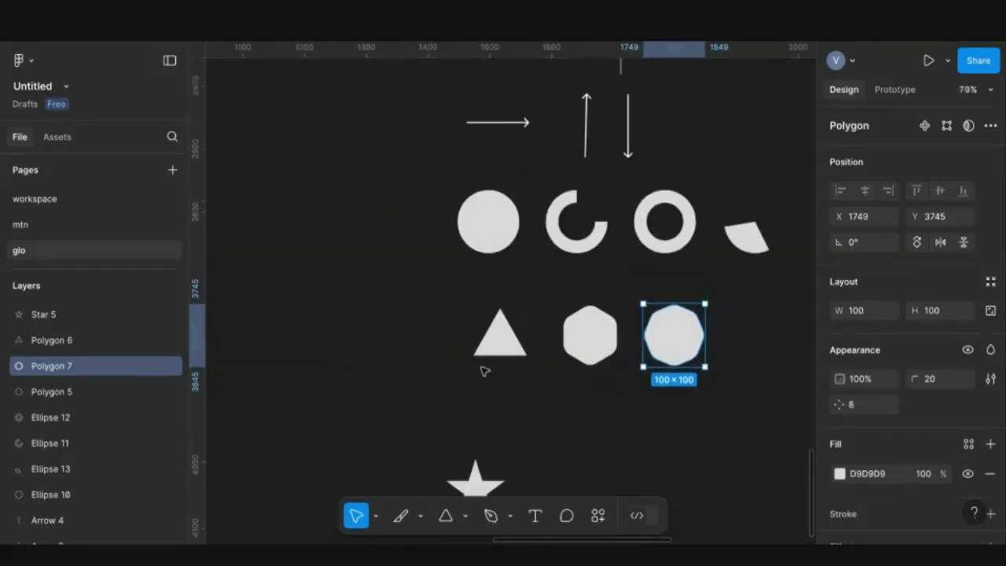
pyautogui.scroll(-2, 541, 377)
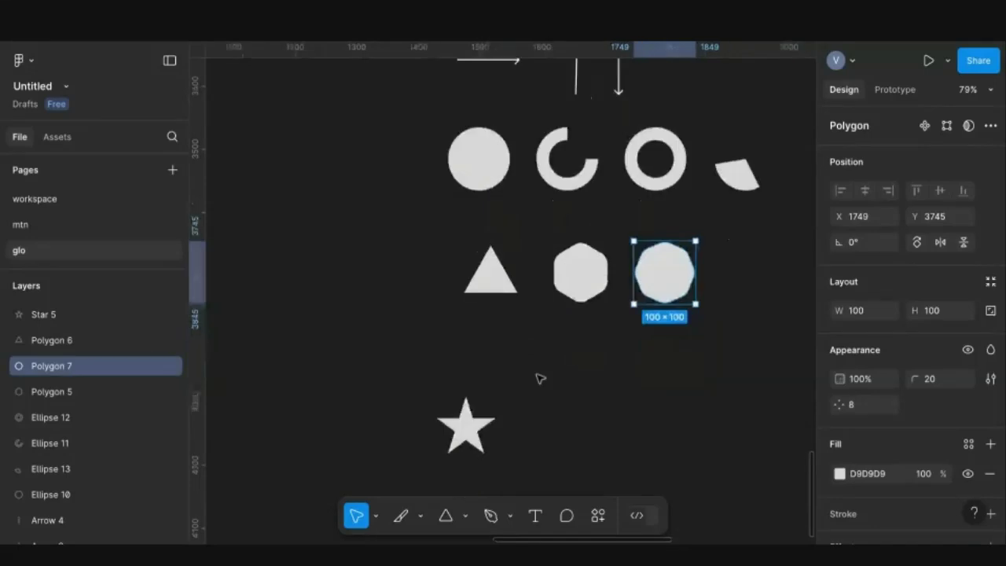
pyautogui.click(469, 435)
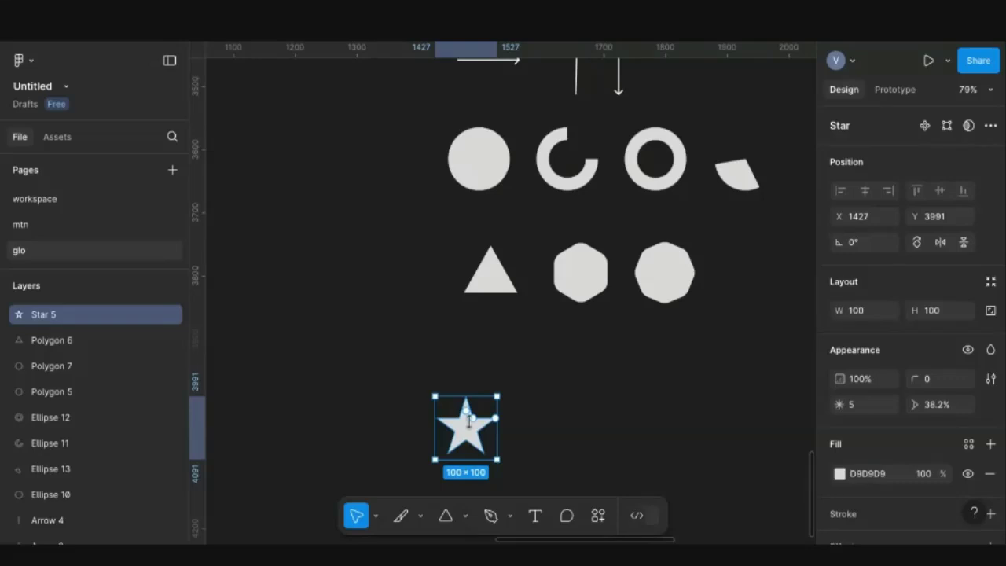
pyautogui.moveTo(470, 431); pyautogui.dragTo(511, 400)
# Reshape the star with a corner radius of 4, a ratio of 33% and a count of 6 points
pyautogui.scroll(5, 539, 430)
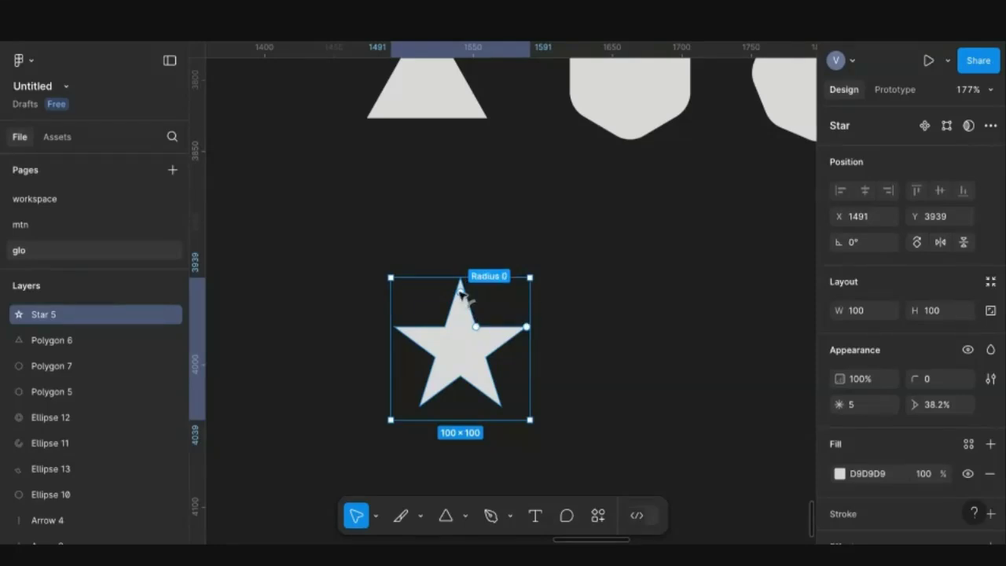
pyautogui.moveTo(461, 293); pyautogui.dragTo(460, 295)
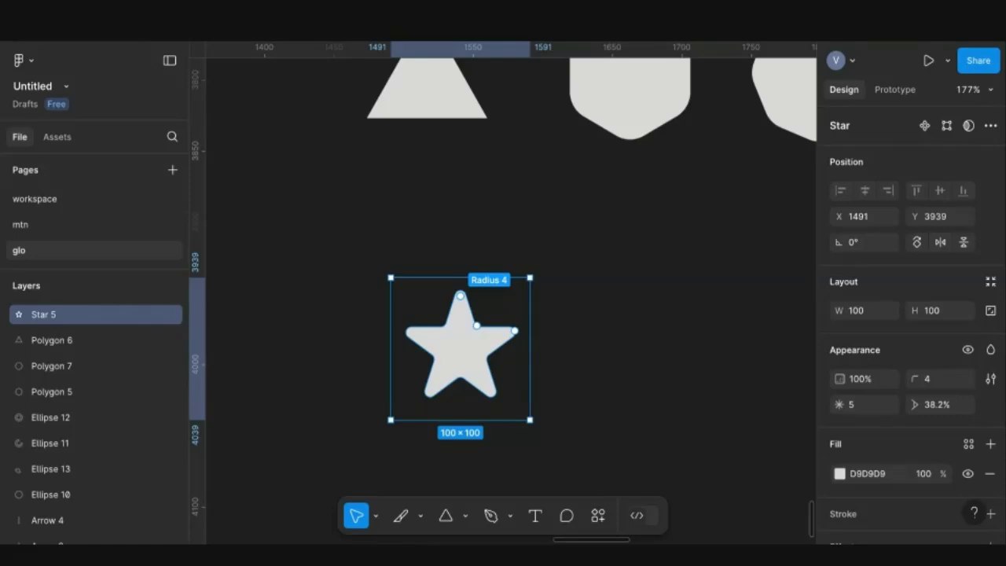
pyautogui.moveTo(481, 330)
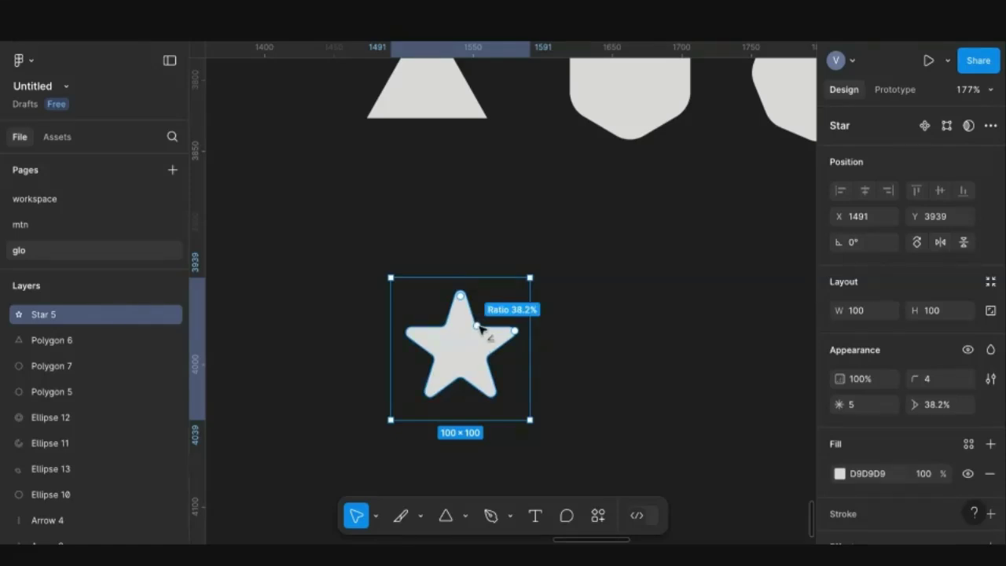
pyautogui.moveTo(515, 333)
pyautogui.moveTo(473, 327); pyautogui.dragTo(480, 322)
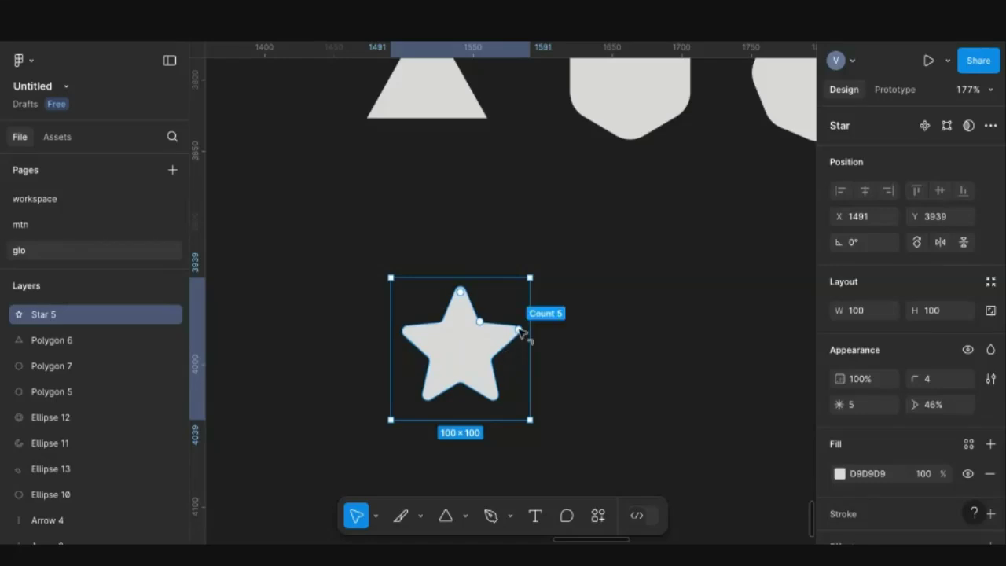
pyautogui.moveTo(480, 322)
pyautogui.mouseDown()
pyautogui.moveTo(507, 292)
pyautogui.moveTo(490, 307)
pyautogui.moveTo(490, 324)
pyautogui.moveTo(476, 329)
pyautogui.mouseUp()
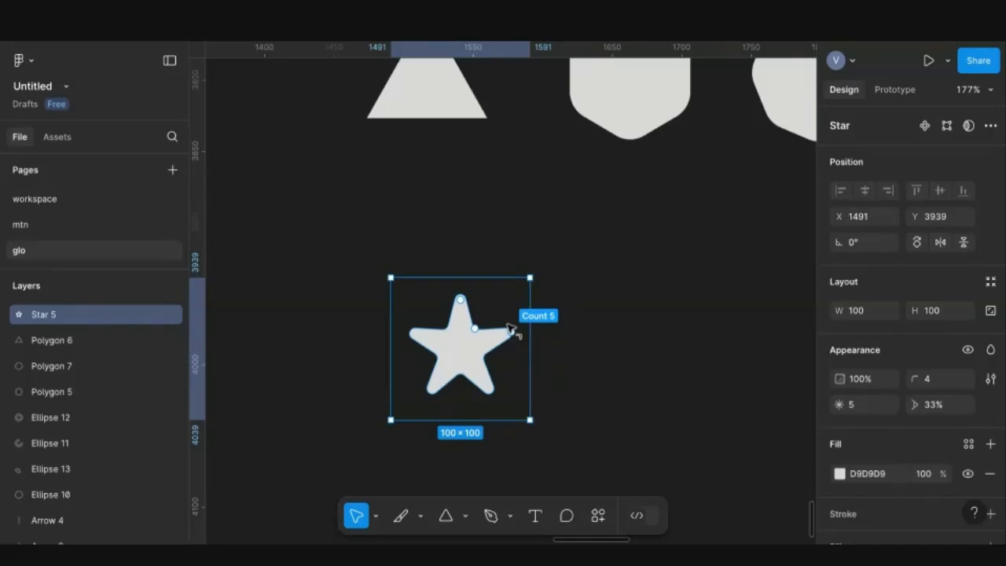
pyautogui.moveTo(507, 323); pyautogui.dragTo(502, 317)
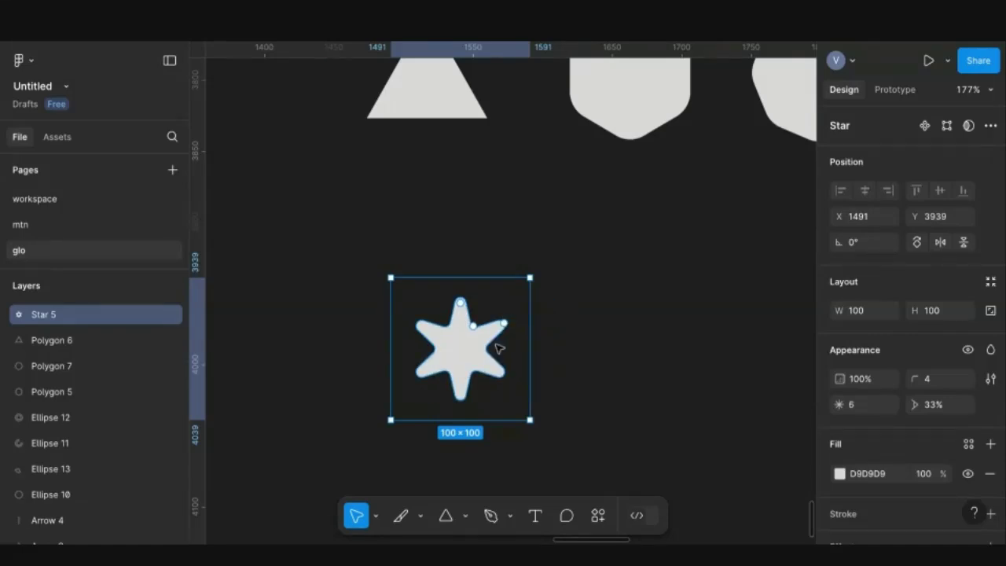
# Duplicate the six-pointed star to its right at X 1620, Y 3939 and give the copy 9 points
pyautogui.hotkey('ctrl', 'd')
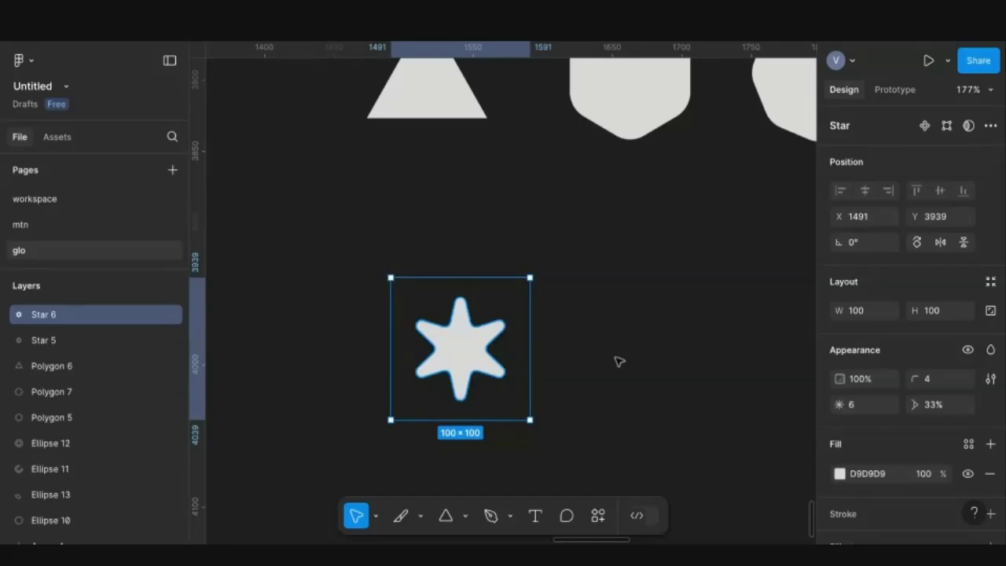
pyautogui.moveTo(458, 366); pyautogui.dragTo(628, 356)
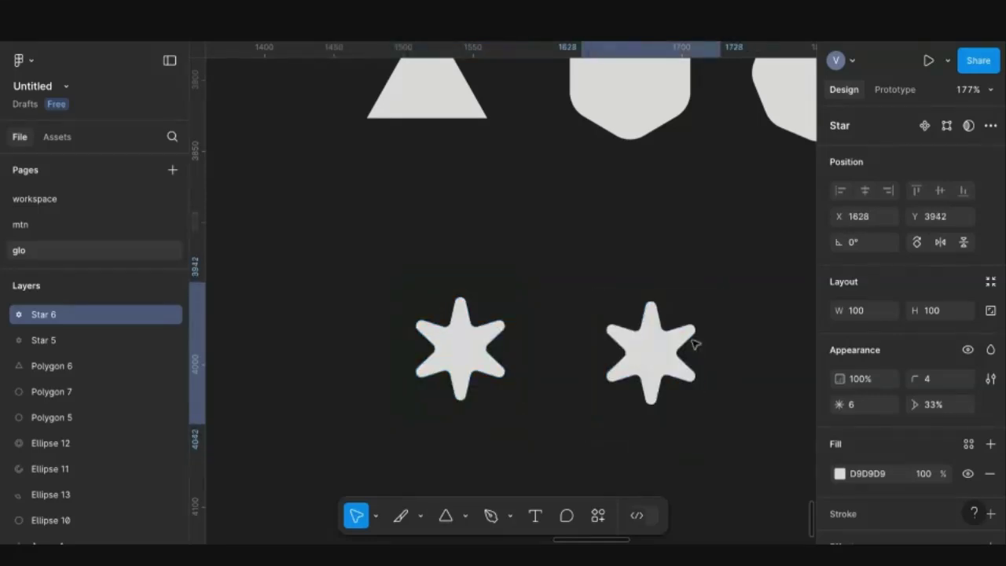
pyautogui.click(689, 326)
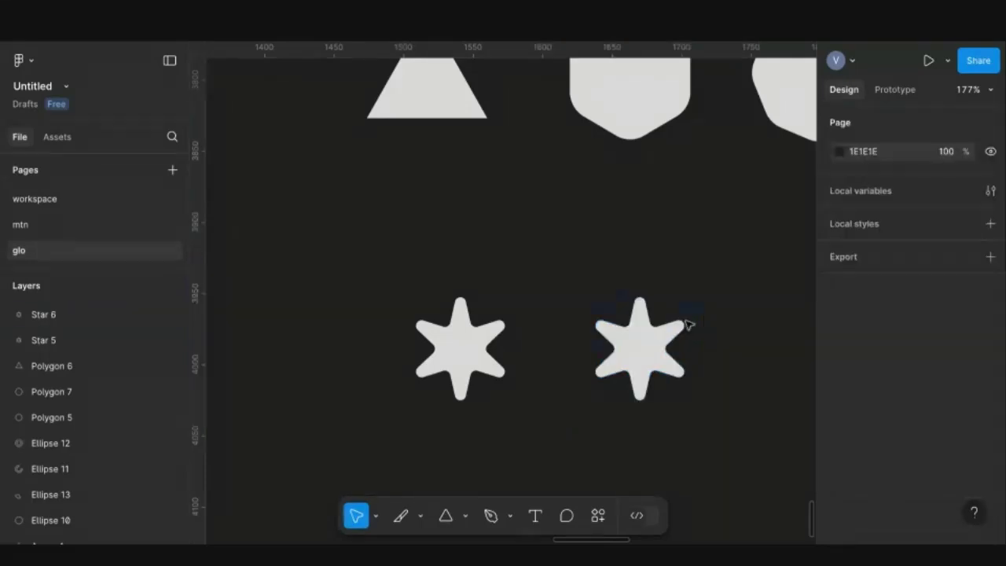
pyautogui.click(684, 329)
pyautogui.moveTo(683, 328); pyautogui.dragTo(673, 307)
# Duplicate the nine-pointed star to its right at X 1713, Y 3939 and raise the copy's count to 25 points
pyautogui.hotkey('ctrl', 'd')
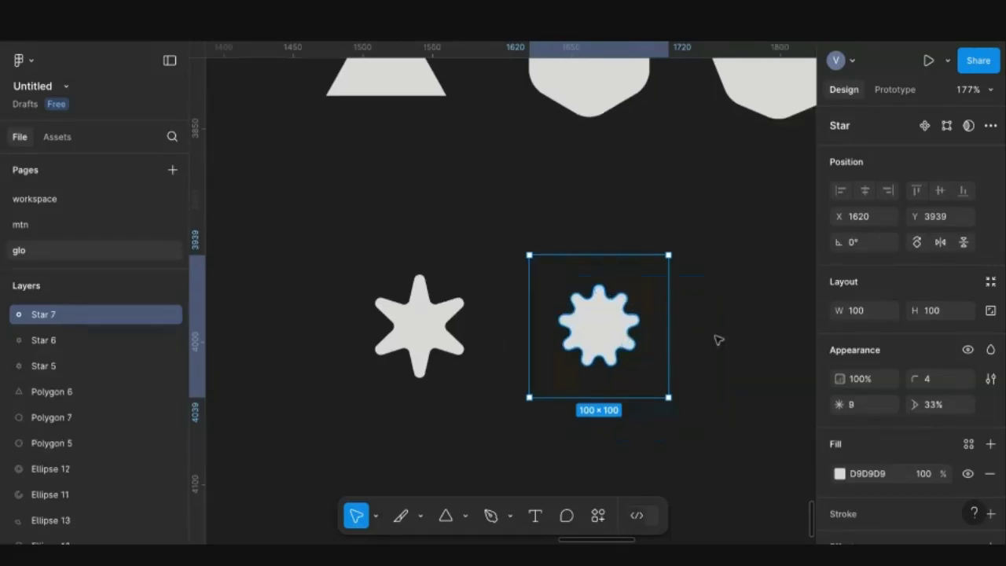
pyautogui.moveTo(716, 337); pyautogui.dragTo(751, 340)
pyautogui.hscroll(3, 749, 341)
pyautogui.scroll(-1, 748, 342)
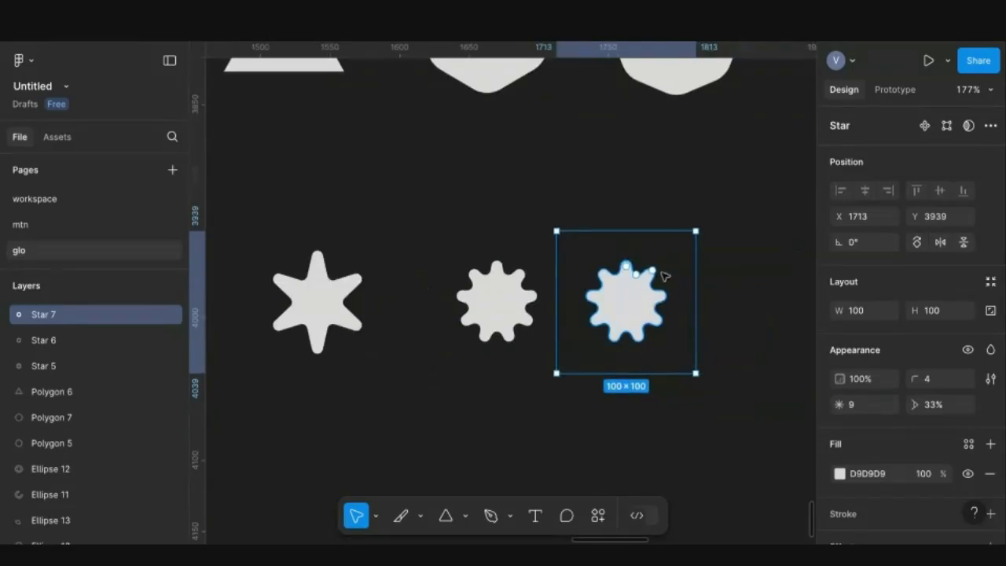
pyautogui.moveTo(655, 273); pyautogui.dragTo(643, 263)
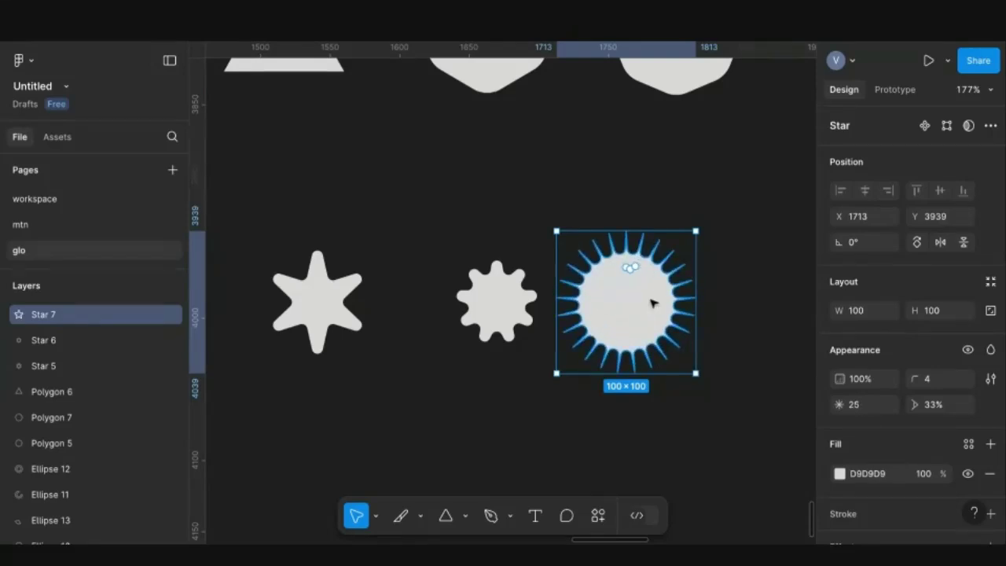
# Duplicate the 25-point star to its right at X 1806, Y 3939 and set the copy's count to 56 points
pyautogui.hotkey('ctrl', 'd')
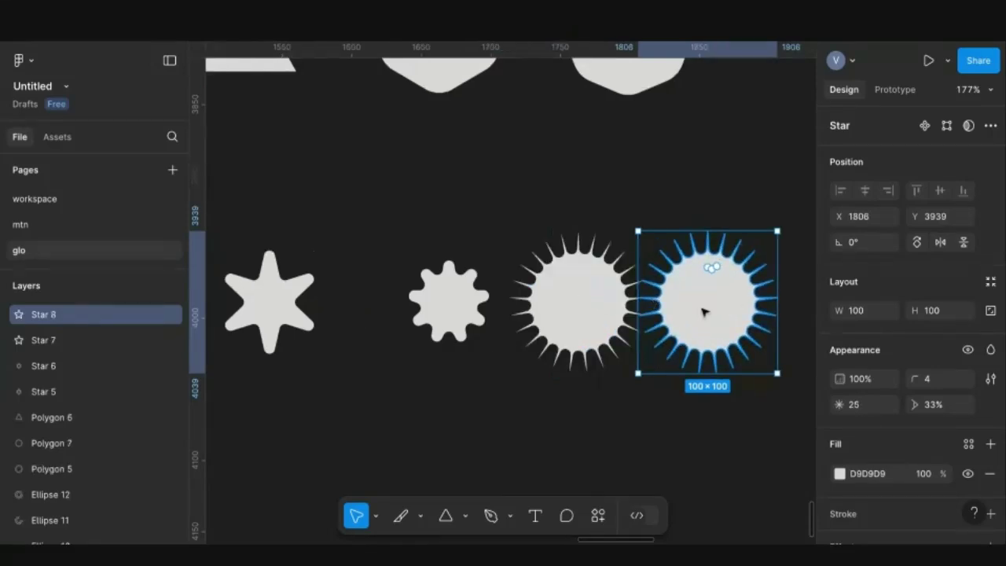
pyautogui.hscroll(2, 703, 312)
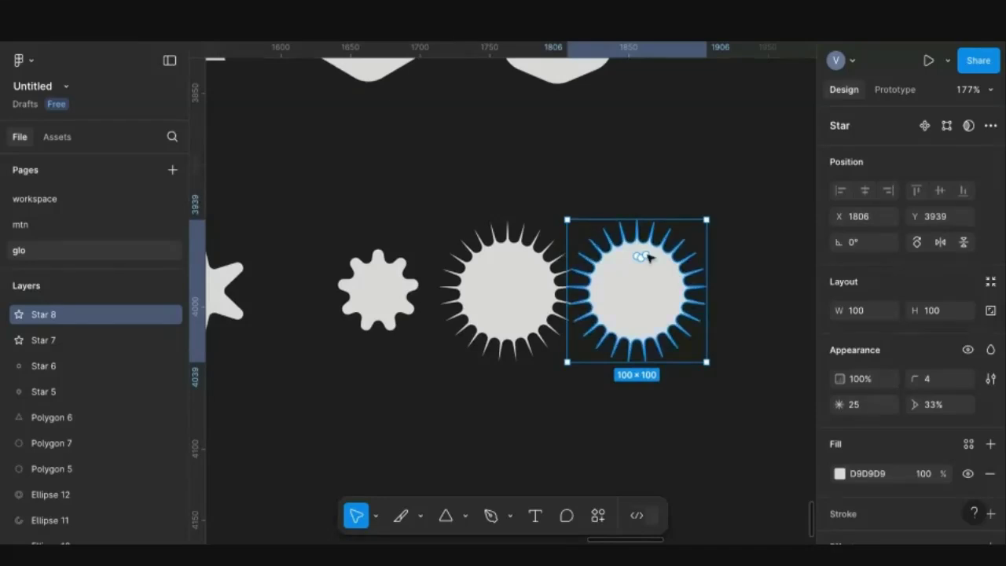
pyautogui.moveTo(638, 250); pyautogui.dragTo(647, 212)
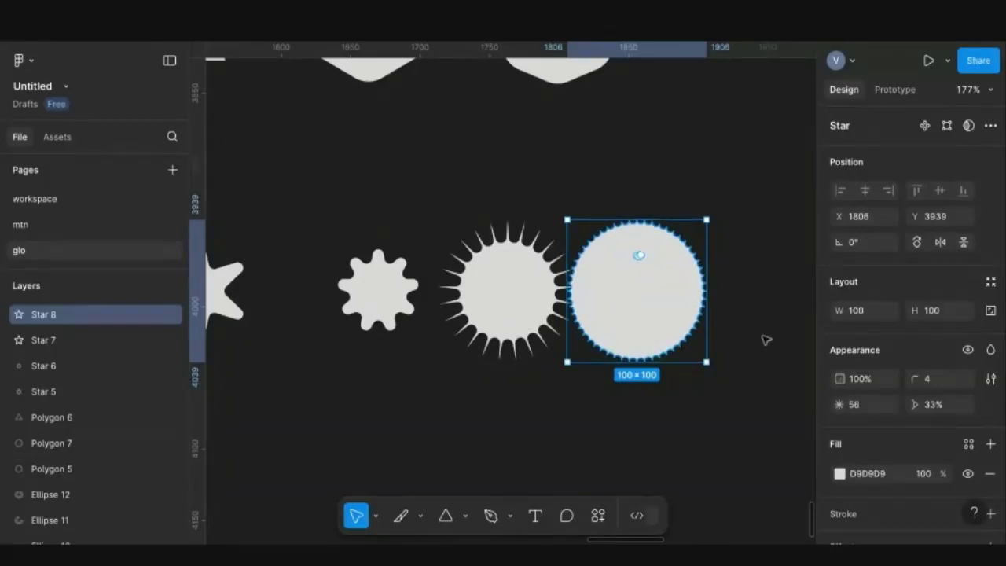
# Move the 56-point star away from its neighbour to X 1842, Y 3939
pyautogui.click(739, 338)
pyautogui.click(664, 324)
pyautogui.moveTo(703, 320); pyautogui.dragTo(753, 320)
# Insert the balloon image at its full 474 × 632 size beside the shape rows with the Image/video tool
pyautogui.scroll(-5, 573, 348)
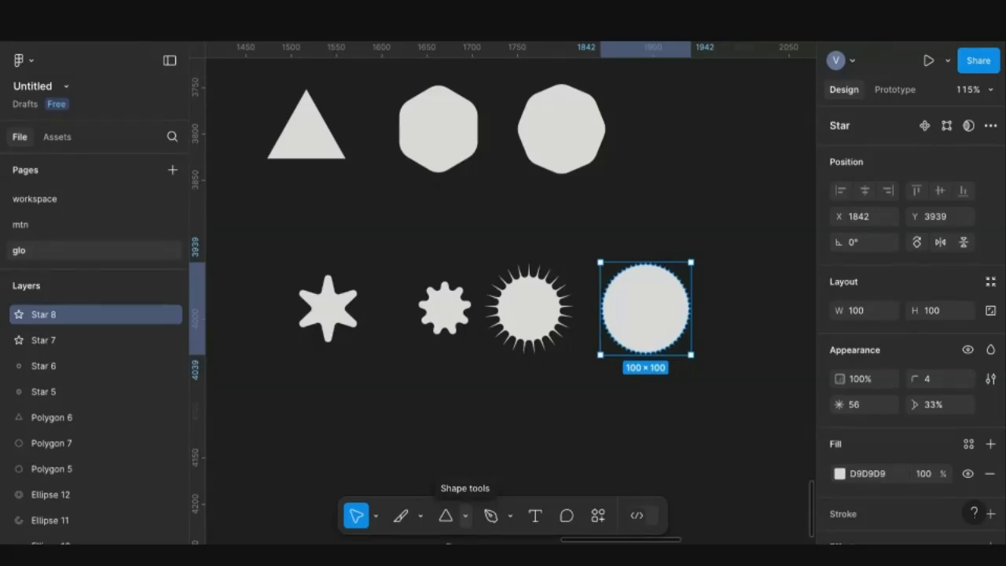
pyautogui.click(465, 518)
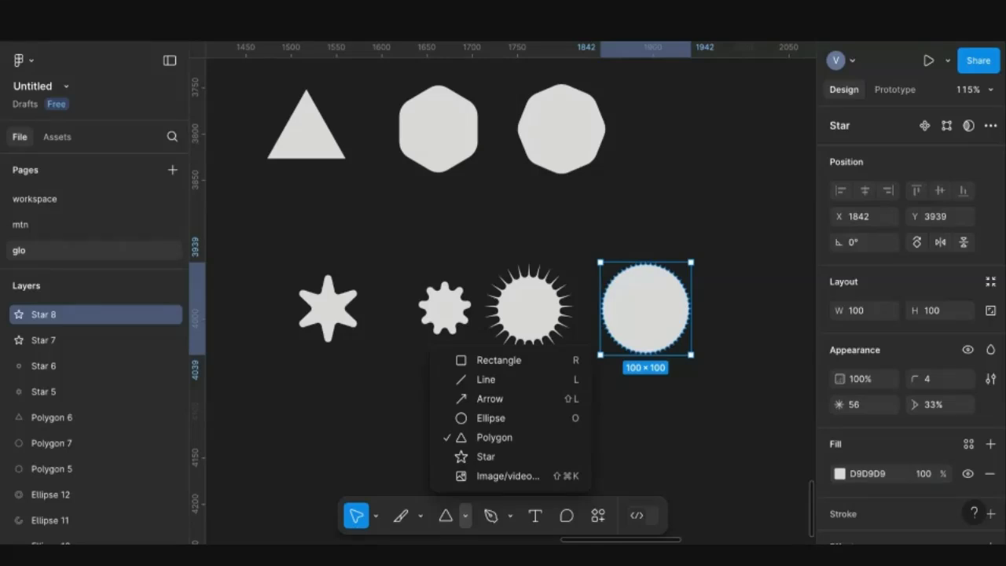
pyautogui.click(486, 474)
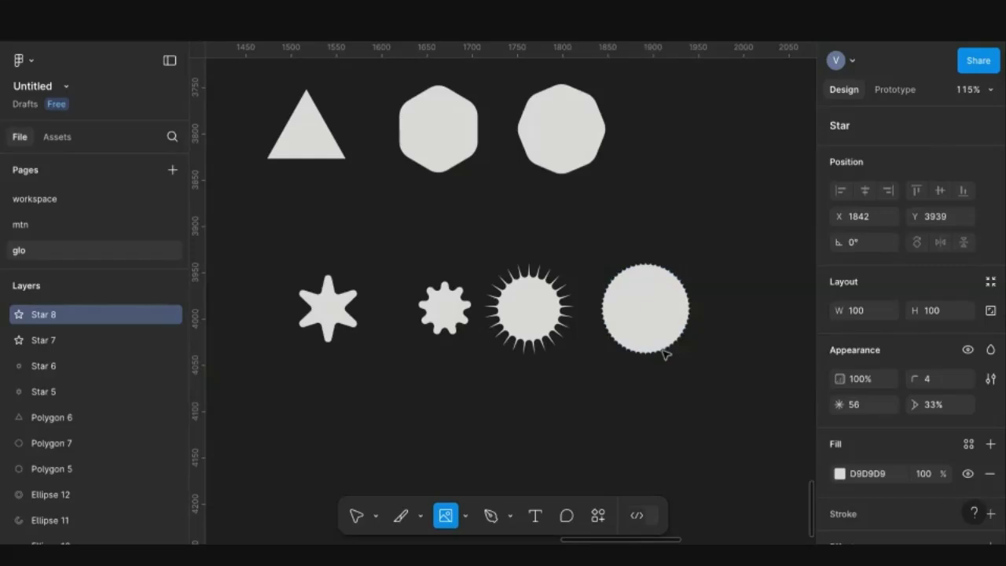
pyautogui.hscroll(2, 667, 356)
pyautogui.hscroll(2, 666, 355)
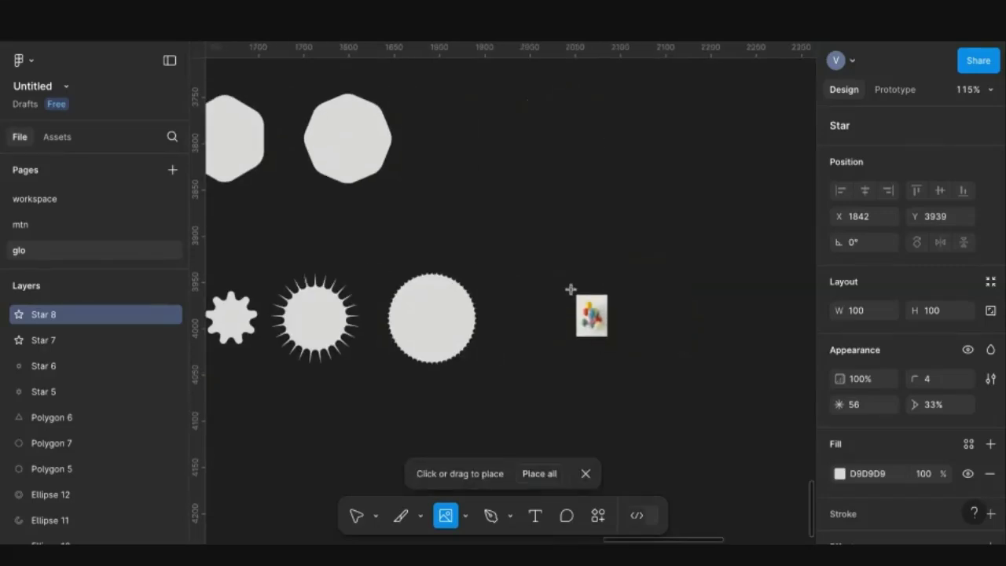
pyautogui.click(620, 196)
# Select only the balloon image and move it clear of the shapes to X 2001, Y 3536
pyautogui.scroll(-3, 622, 199)
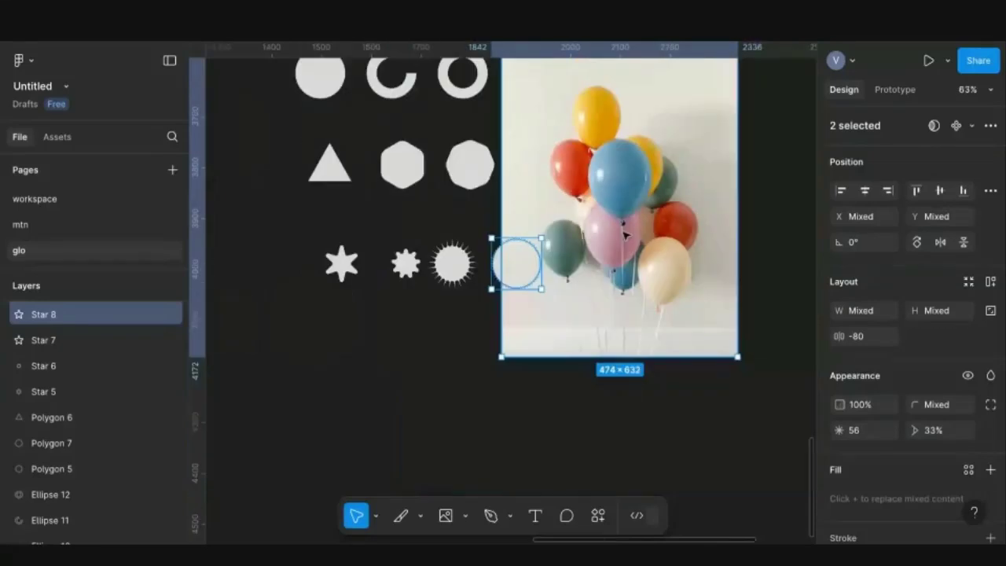
pyautogui.moveTo(625, 234); pyautogui.dragTo(634, 232)
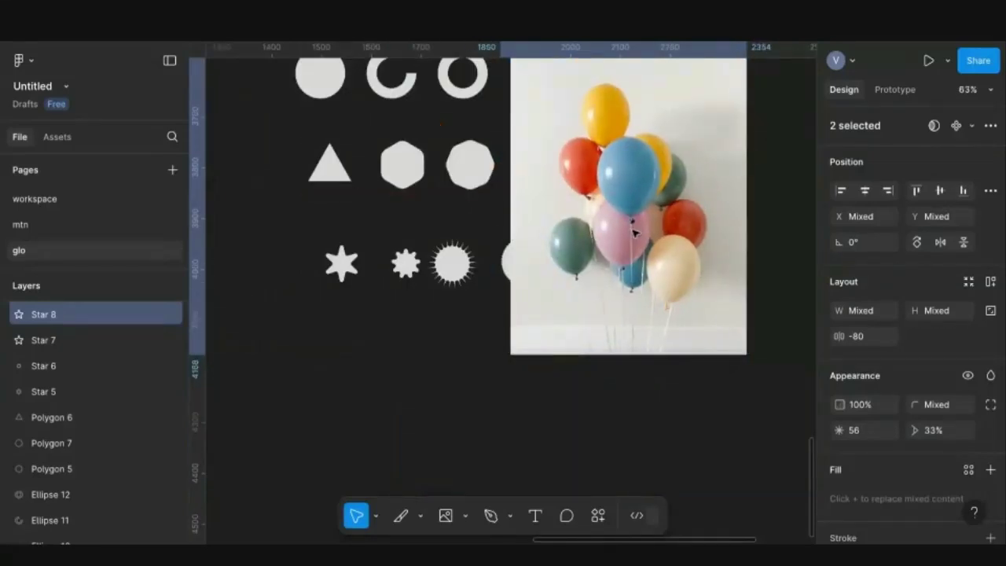
pyautogui.doubleClick(561, 230)
pyautogui.click(801, 127)
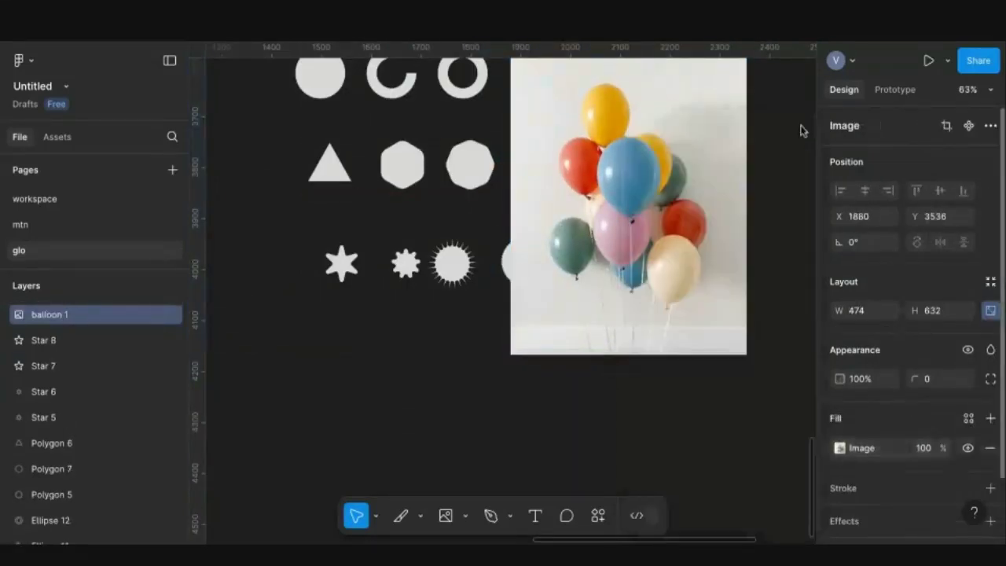
pyautogui.moveTo(659, 201); pyautogui.dragTo(719, 200)
# Scale the balloon image down proportionally to 433 × 577.33 and move it to X 2120, Y 3528
pyautogui.scroll(-3, 720, 200)
pyautogui.press('k')
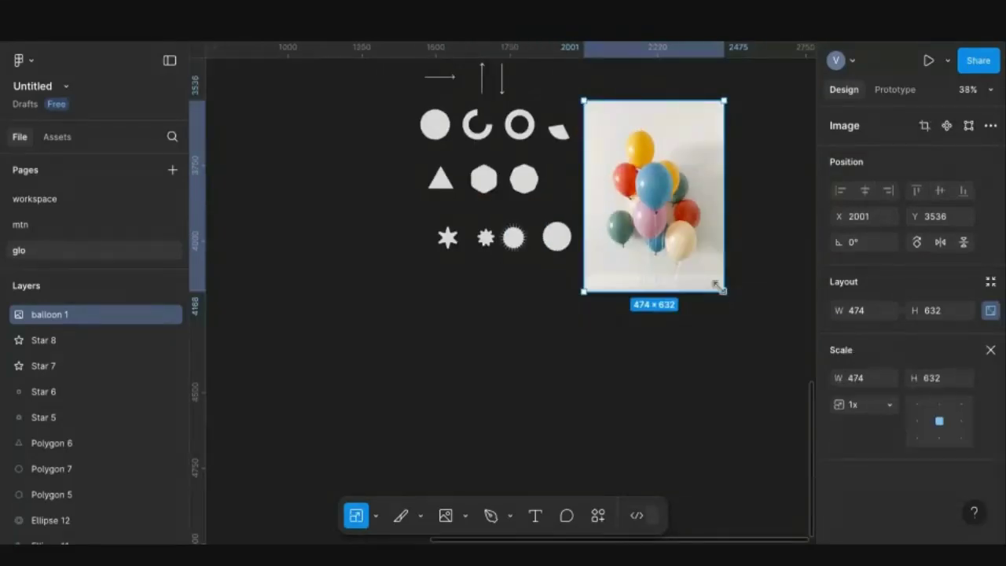
pyautogui.moveTo(722, 290)
pyautogui.mouseDown()
pyautogui.moveTo(676, 230)
pyautogui.moveTo(700, 244)
pyautogui.moveTo(712, 275)
pyautogui.mouseUp()
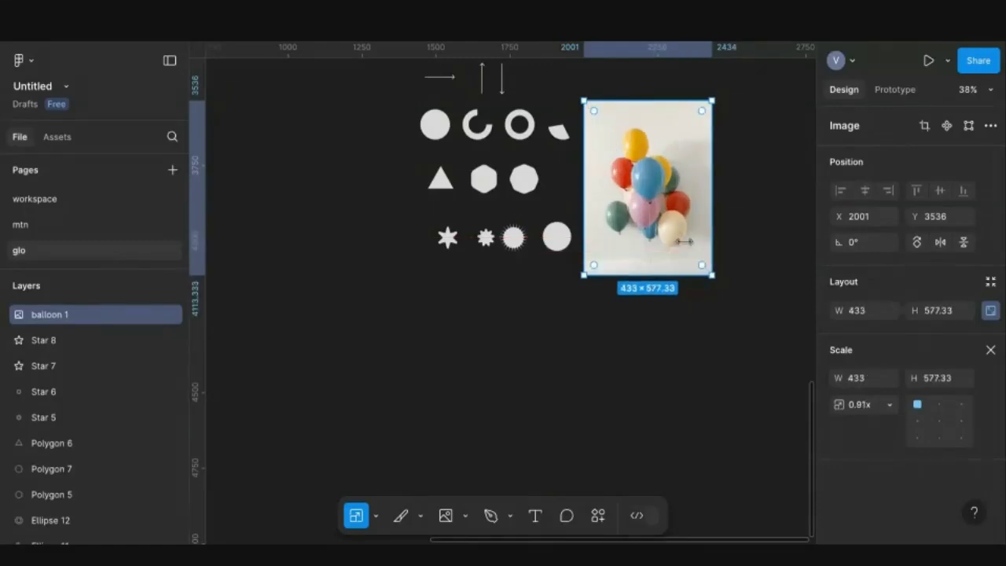
pyautogui.moveTo(654, 219); pyautogui.dragTo(691, 219)
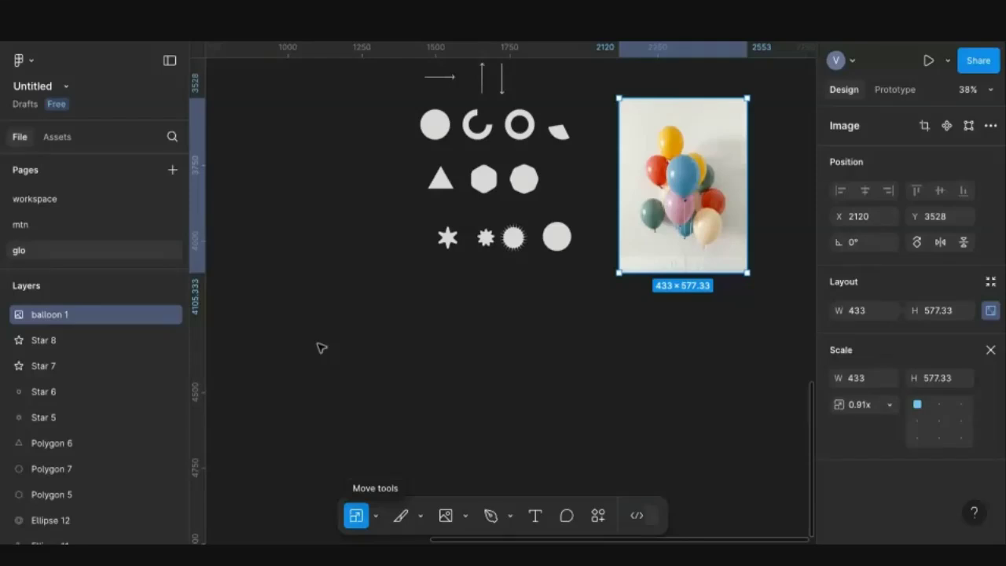
# Try rounding only the upper-right corner of the first 100 × 100 square with a radius of 4
pyautogui.scroll(3, 464, 284)
pyautogui.scroll(2, 464, 284)
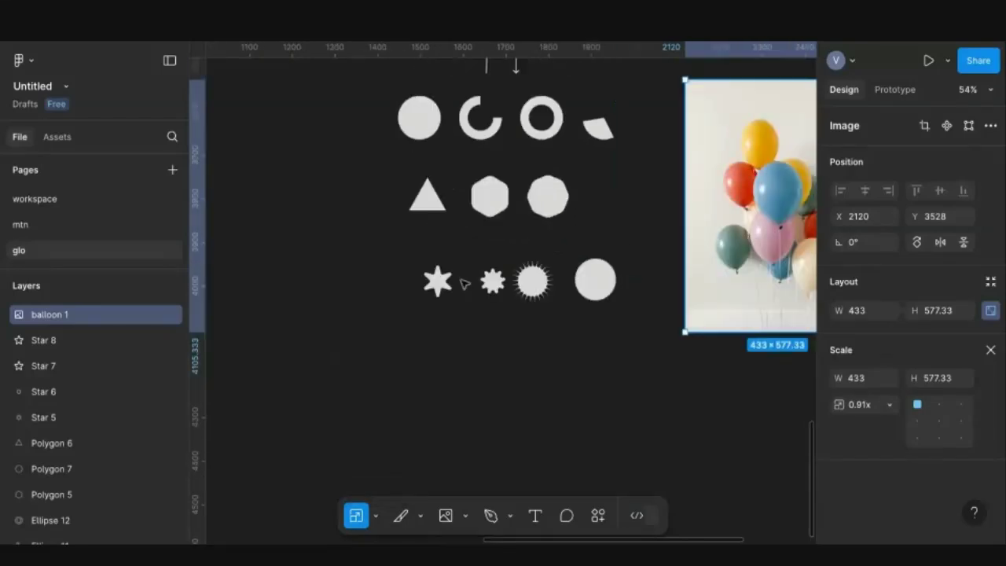
pyautogui.scroll(8, 464, 284)
pyautogui.scroll(2, 565, 298)
pyautogui.scroll(5, 459, 222)
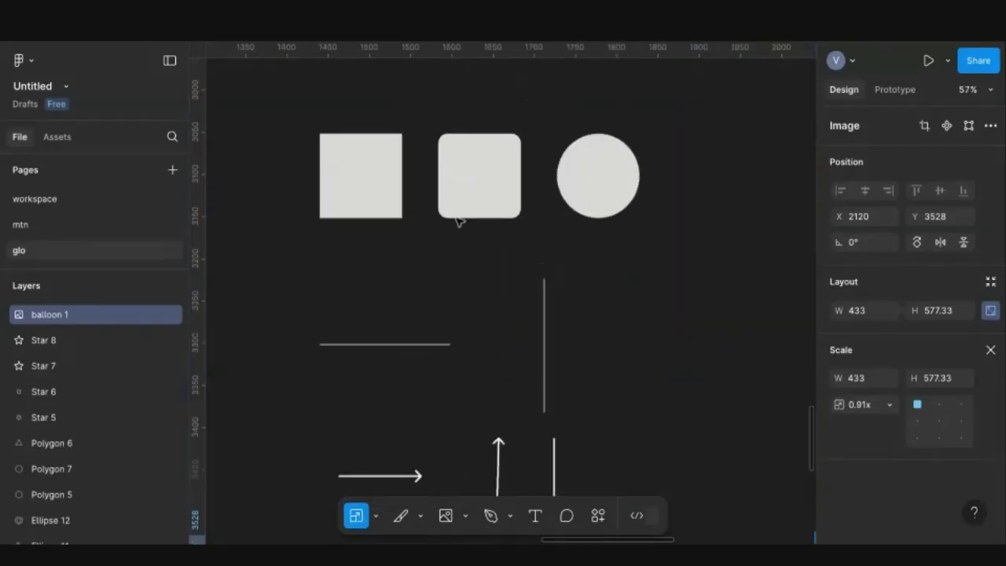
pyautogui.scroll(5, 459, 222)
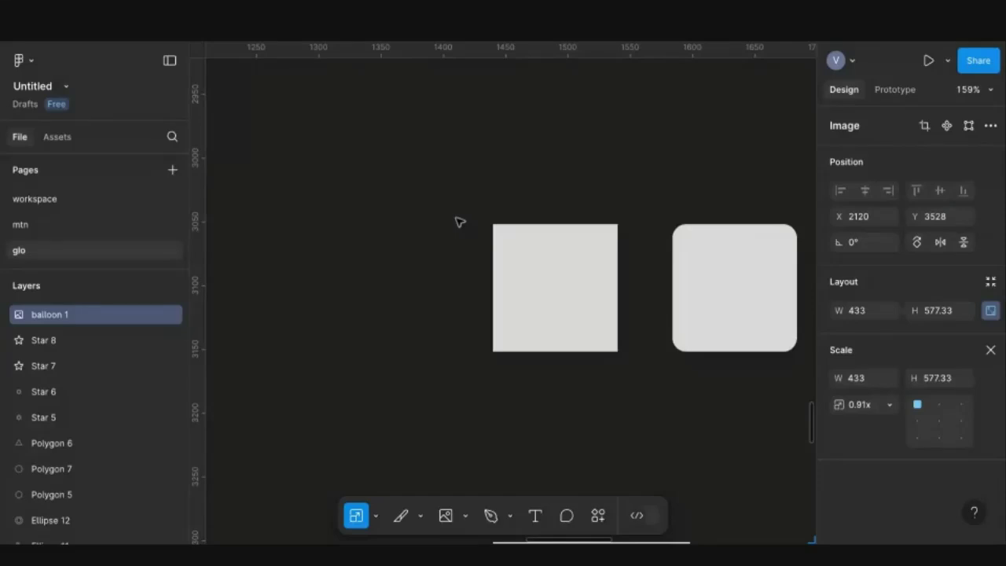
pyautogui.click(549, 288)
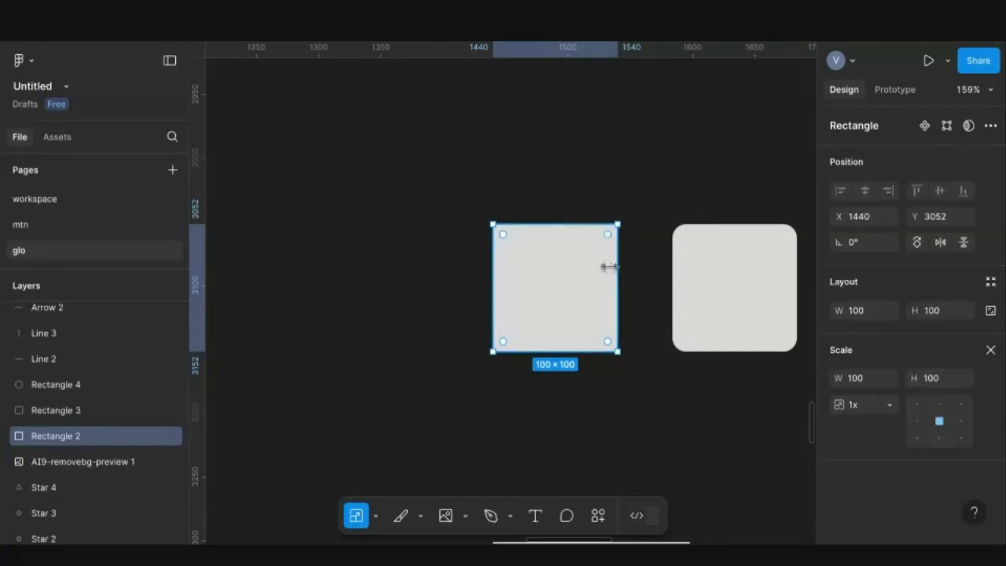
pyautogui.moveTo(610, 233)
pyautogui.mouseDown()
pyautogui.moveTo(569, 302)
pyautogui.moveTo(576, 265)
pyautogui.moveTo(619, 243)
pyautogui.mouseUp()
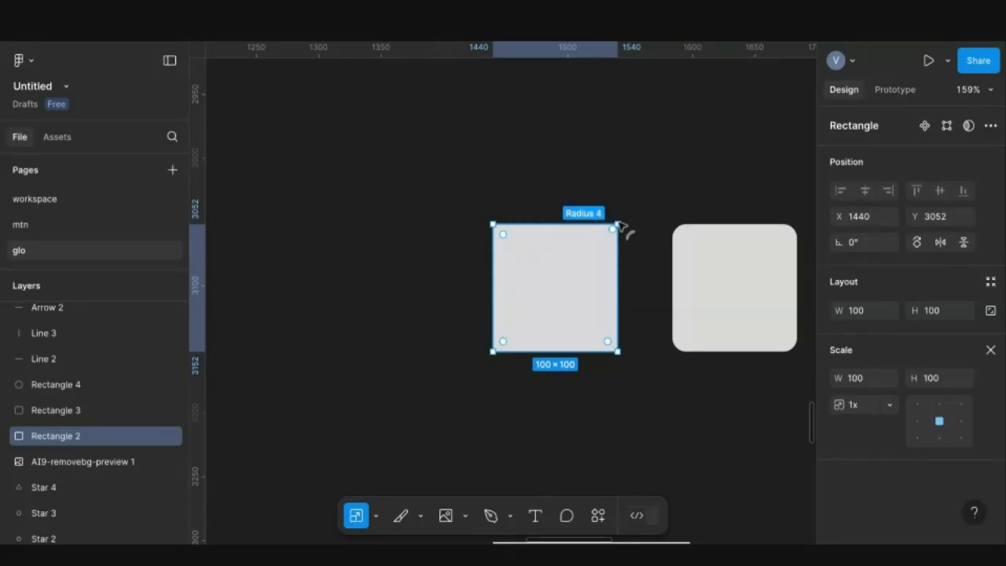
pyautogui.moveTo(620, 227); pyautogui.dragTo(620, 228)
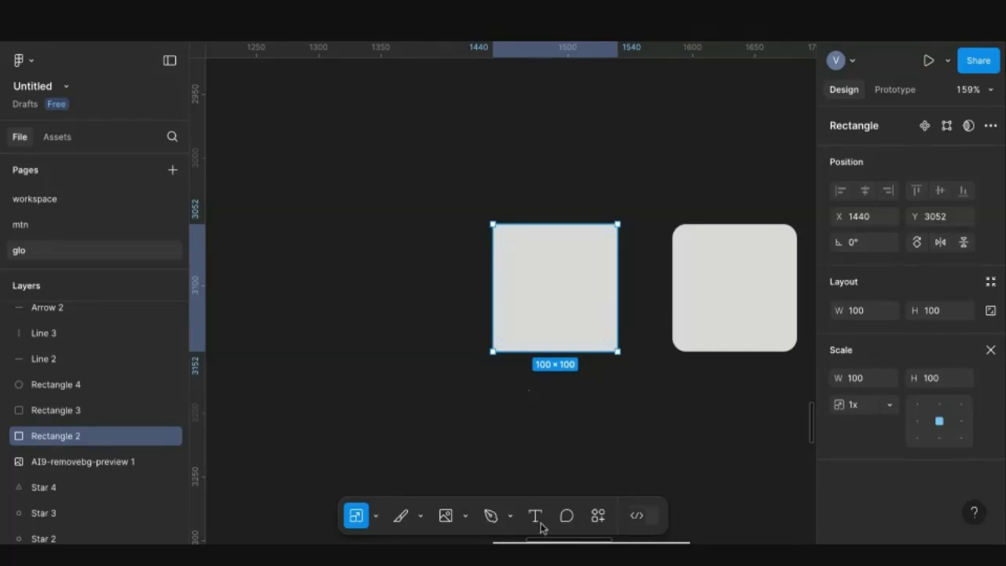
# Start a plus-shaped path with the Pen tool in the empty space above the balloon image, drawing its top edge and right arm
pyautogui.click(511, 516)
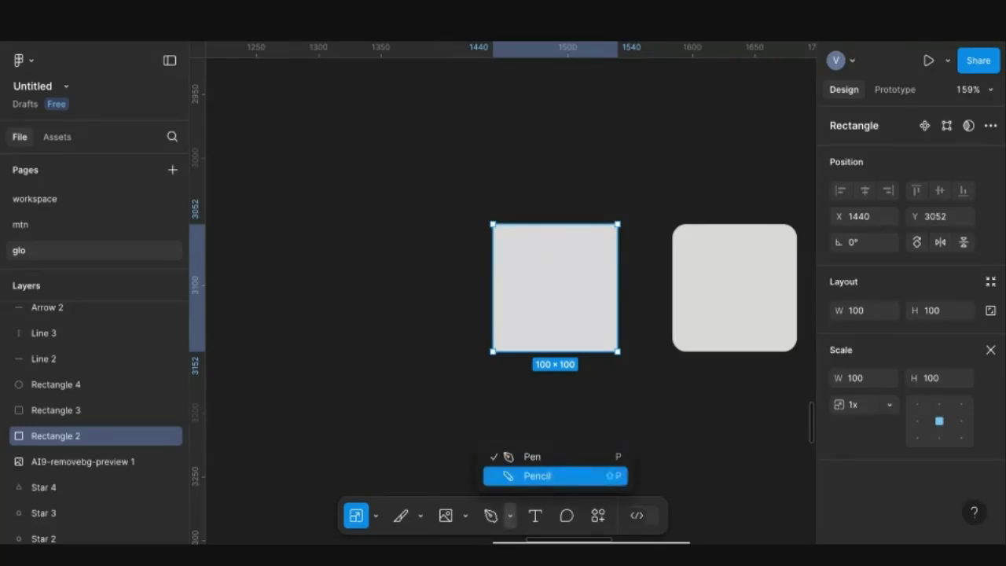
pyautogui.click(539, 457)
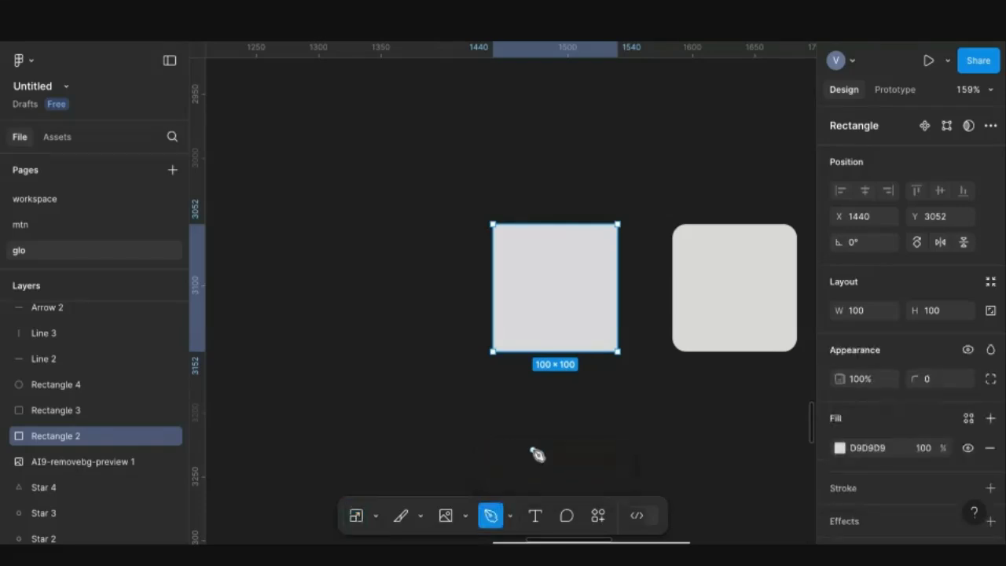
pyautogui.click(533, 449)
pyautogui.scroll(-5, 355, 418)
pyautogui.hscroll(6, 354, 417)
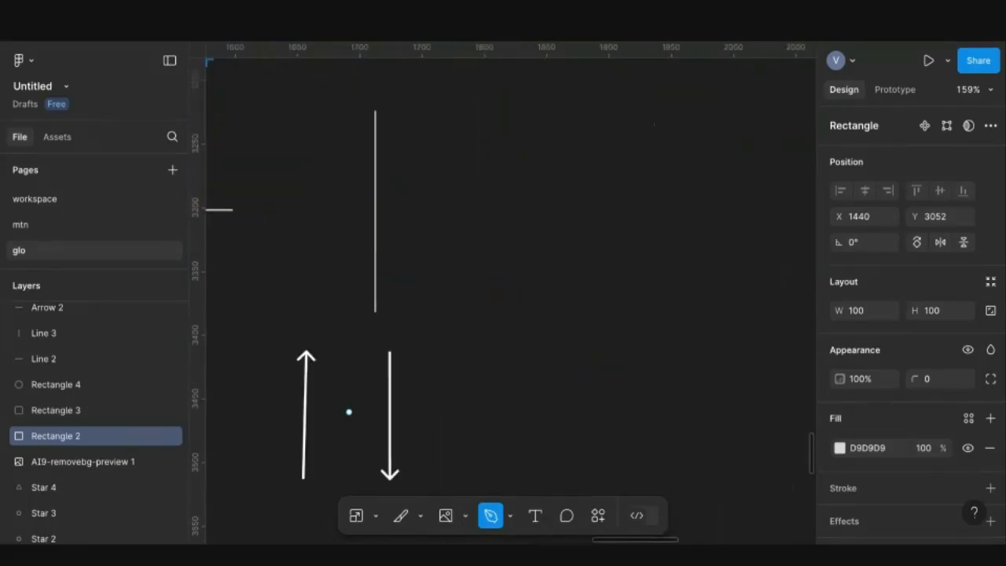
pyautogui.hscroll(3, 349, 412)
pyautogui.scroll(-1, 349, 412)
pyautogui.scroll(2, 491, 259)
pyautogui.scroll(-5, 491, 259)
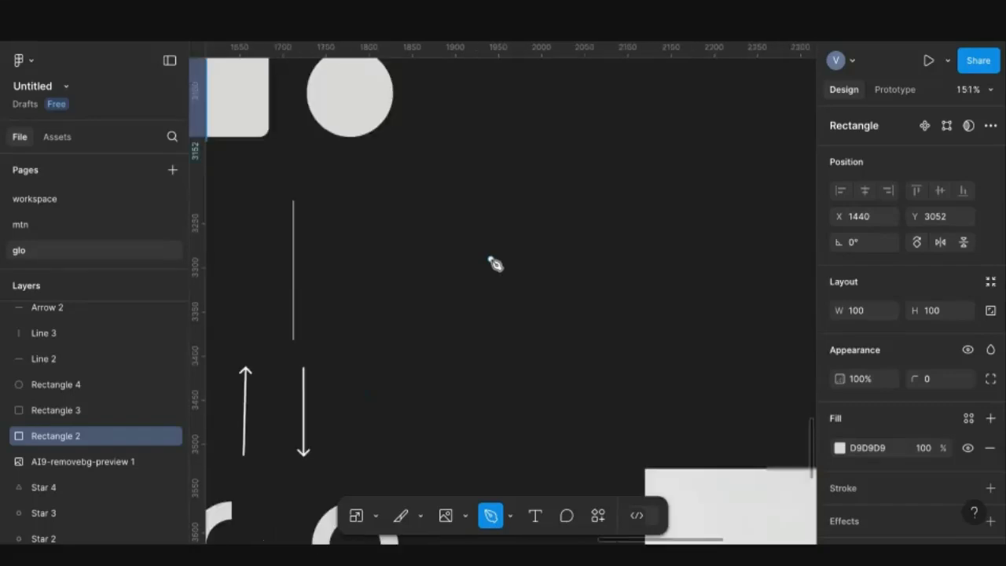
pyautogui.hscroll(2, 657, 202)
pyautogui.scroll(1, 657, 202)
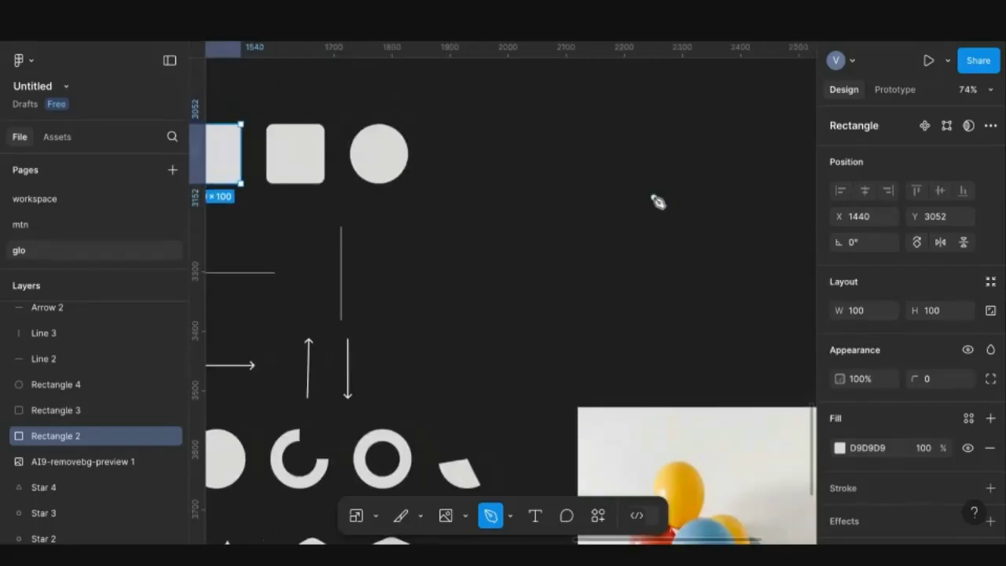
pyautogui.click(558, 167)
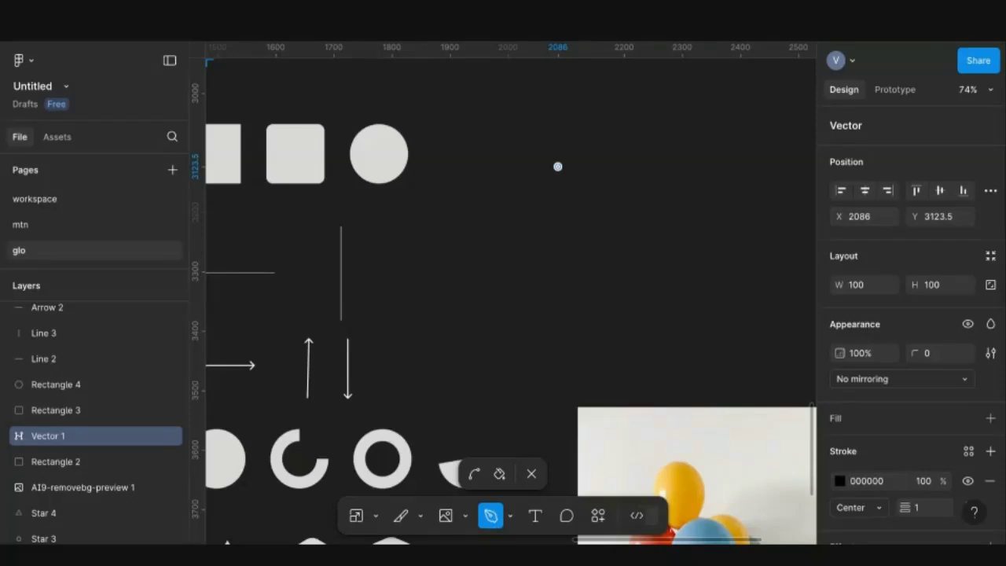
pyautogui.click(612, 167)
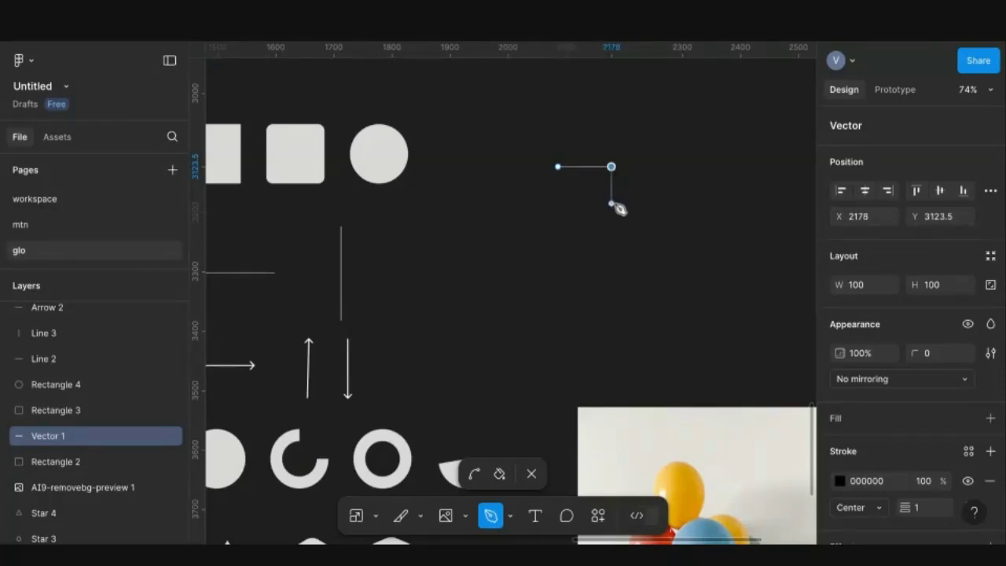
pyautogui.click(611, 204)
pyautogui.click(662, 204)
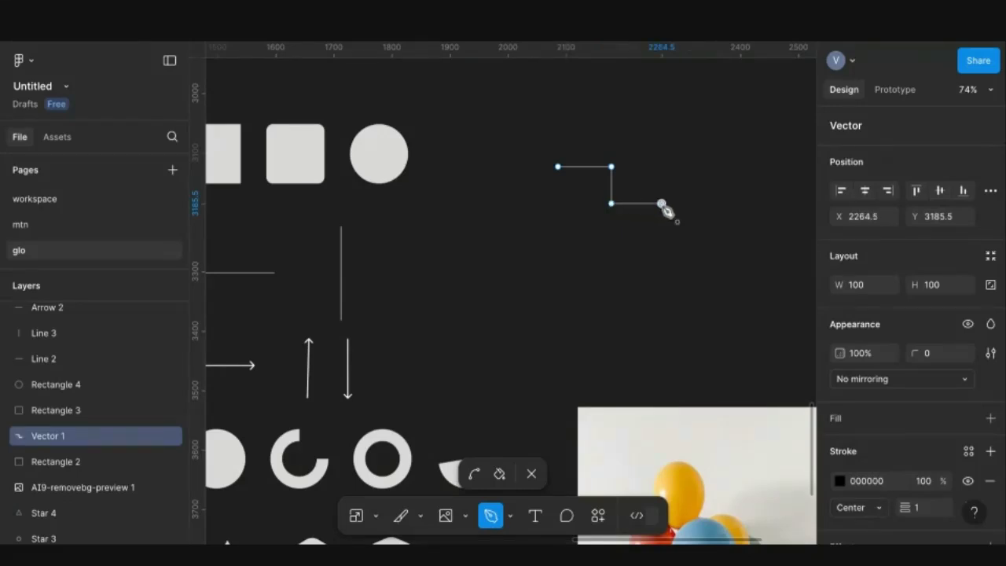
pyautogui.click(661, 241)
pyautogui.click(611, 241)
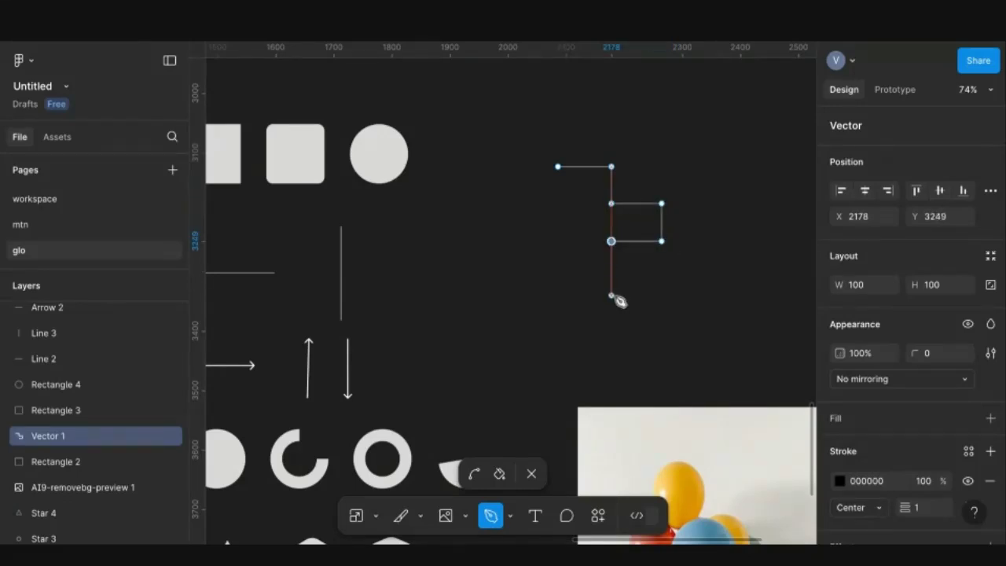
# Complete the plus outline with its lower and left arms, about 255 × 217 overall, and close the path at its starting point
pyautogui.click(611, 294)
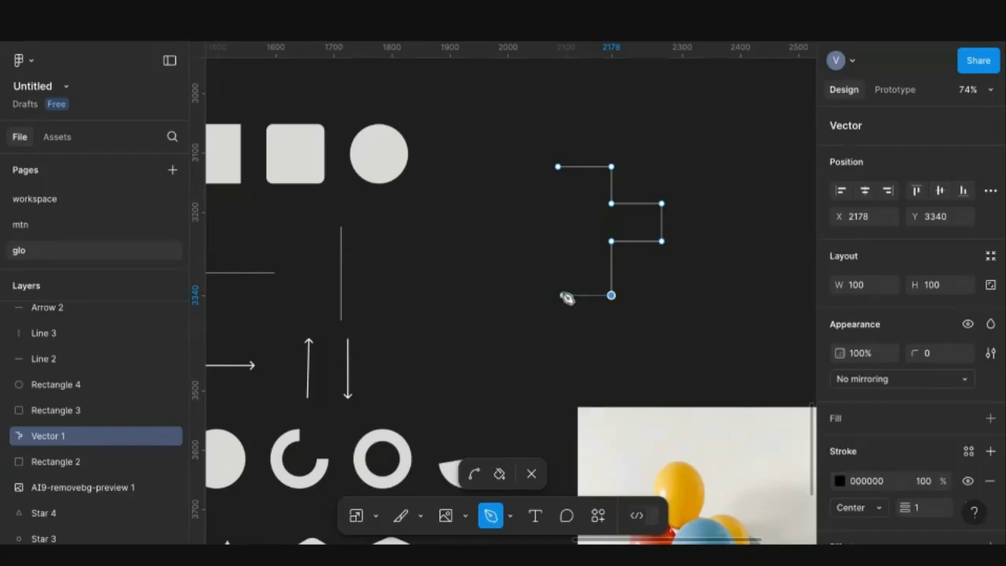
pyautogui.click(562, 295)
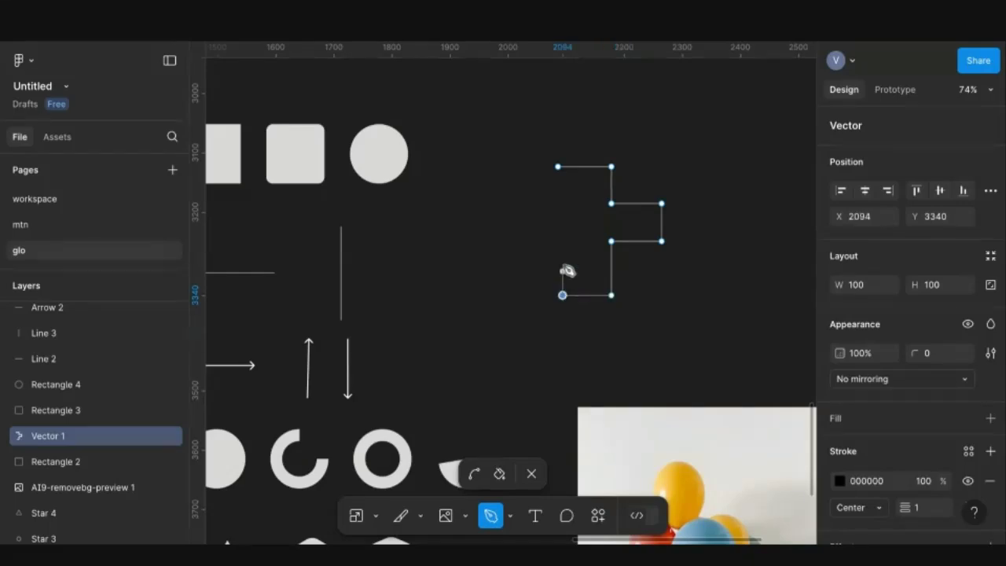
pyautogui.click(563, 247)
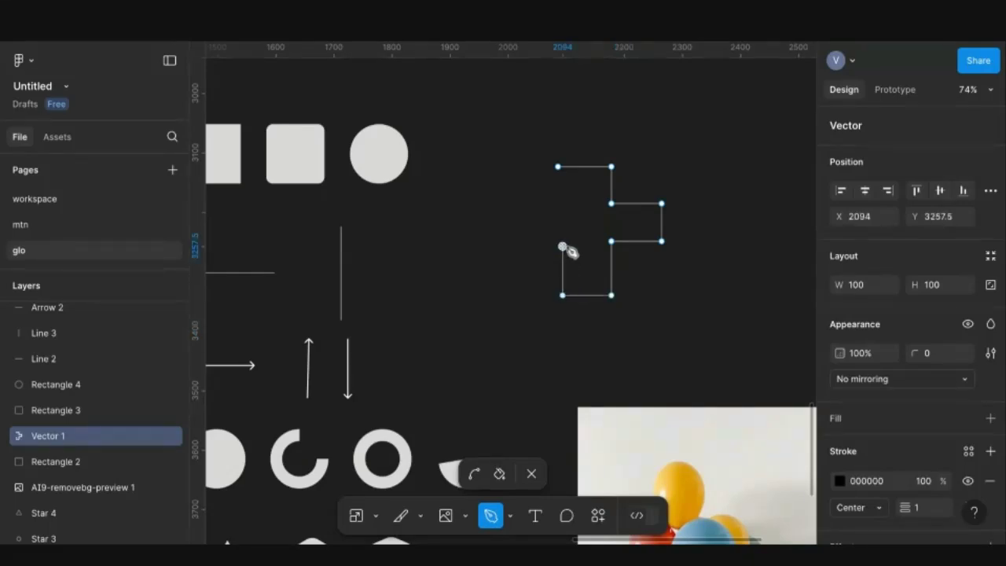
pyautogui.click(513, 246)
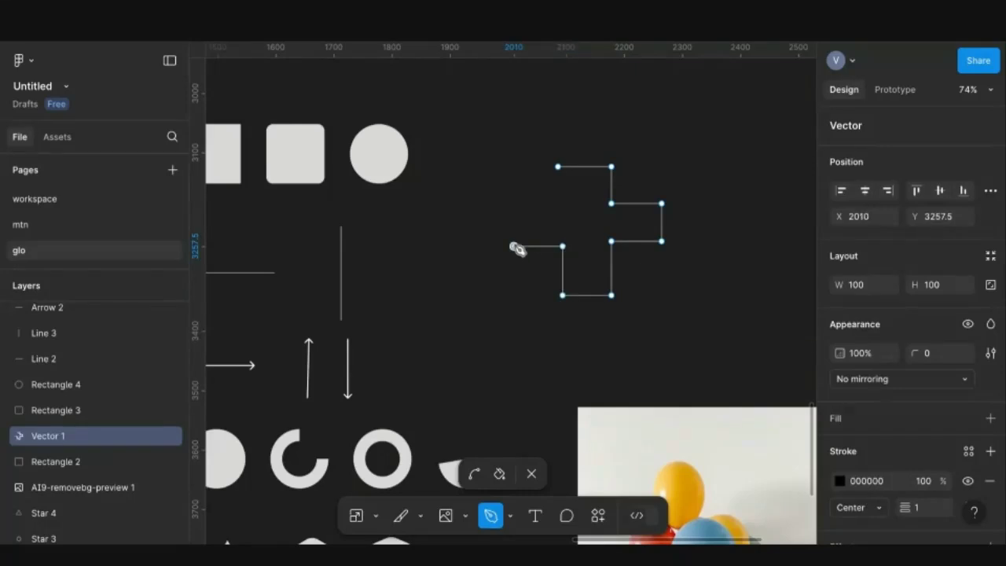
pyautogui.click(513, 204)
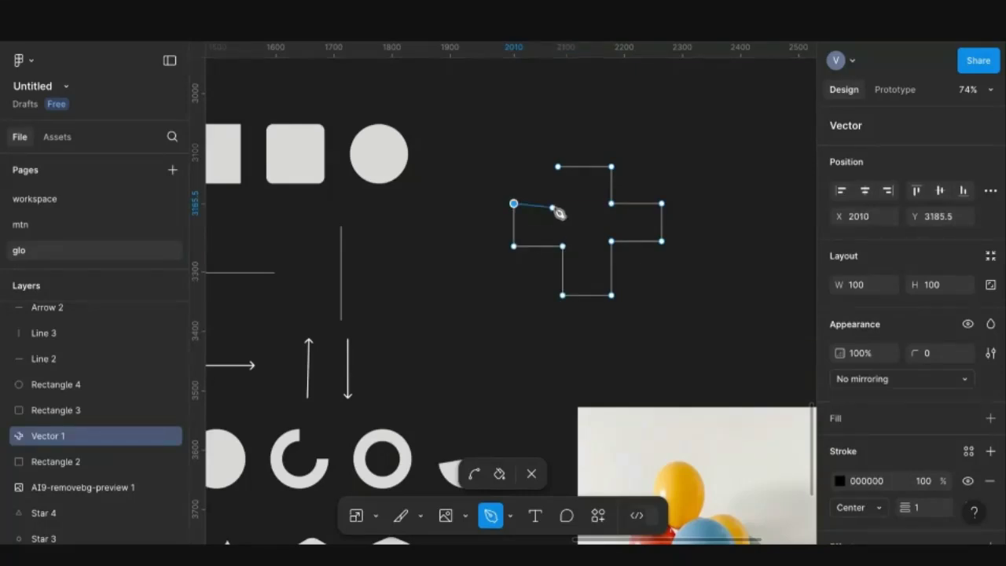
pyautogui.click(557, 204)
pyautogui.click(558, 167)
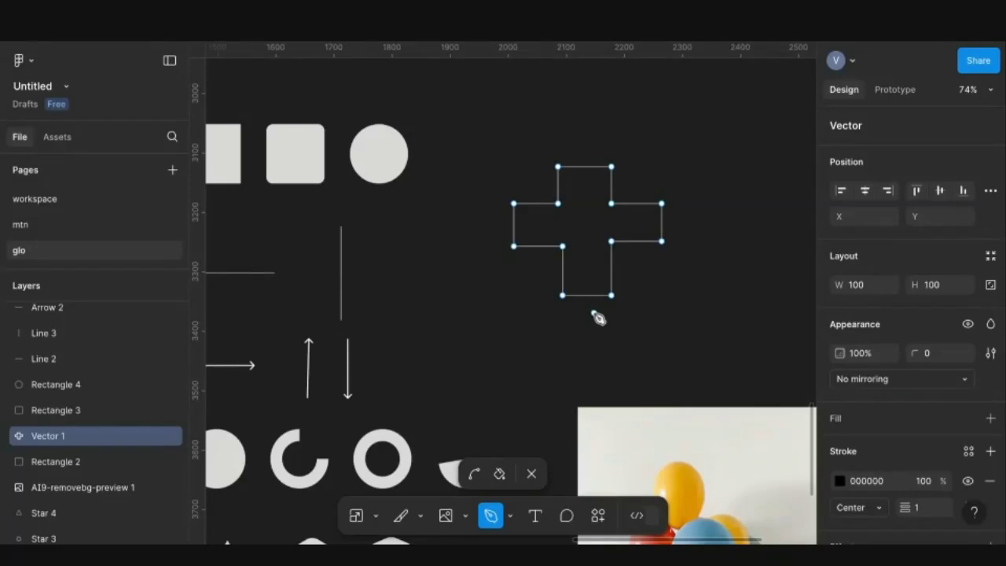
pyautogui.click(578, 339)
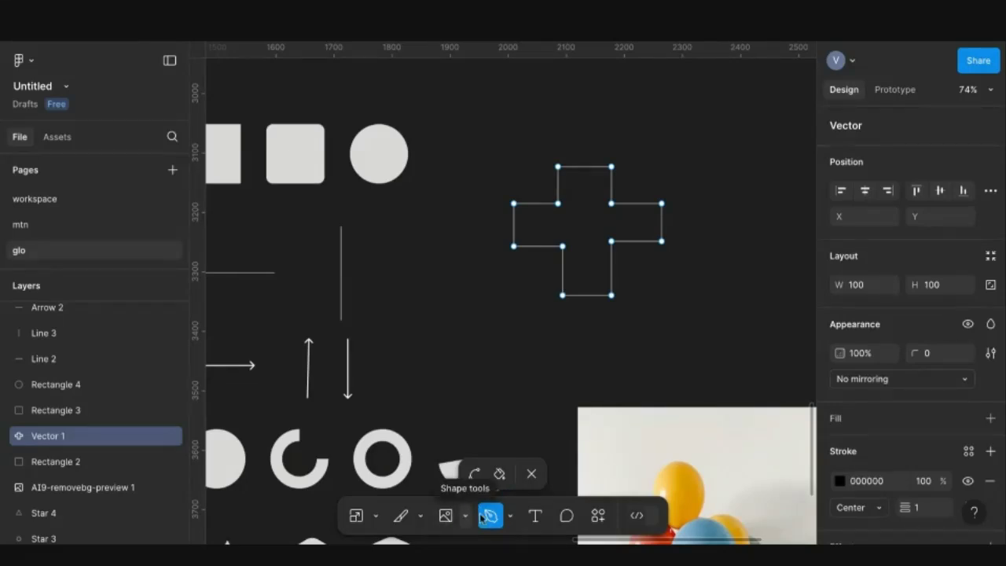
# Draw a short slanted stroke and a long curved line with the Pencil tool on the empty canvas beyond the plus shape
pyautogui.click(512, 517)
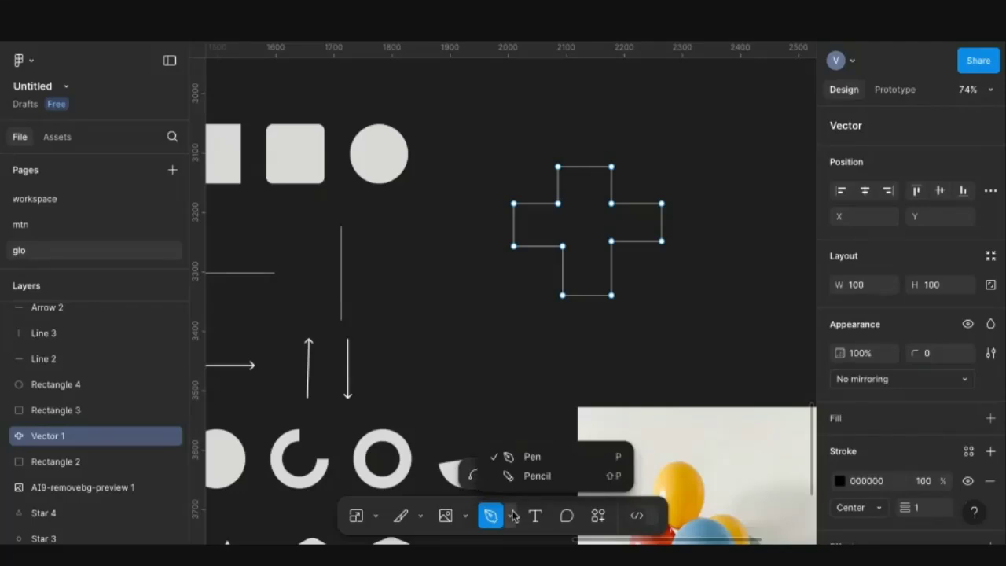
pyautogui.click(537, 476)
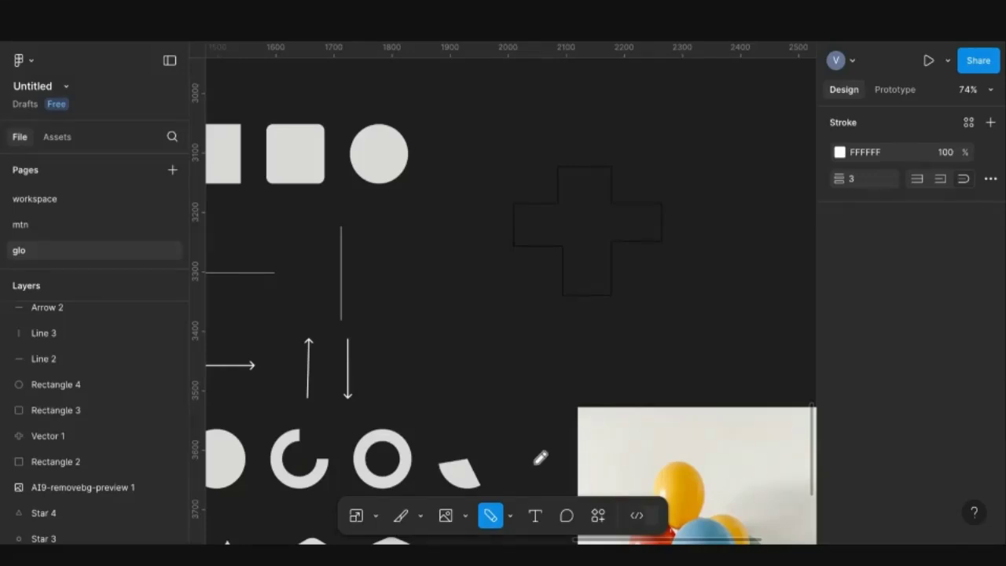
pyautogui.hscroll(5, 634, 294)
pyautogui.click(616, 184)
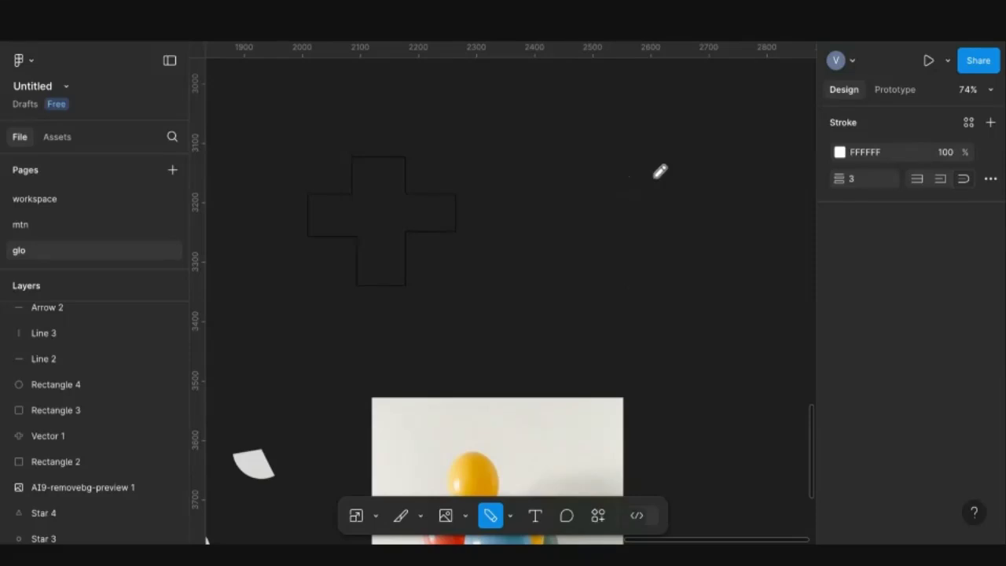
pyautogui.moveTo(627, 157); pyautogui.dragTo(625, 191)
pyautogui.hotkey('ctrl', 'z')
pyautogui.hscroll(3, 587, 94)
pyautogui.scroll(2, 587, 94)
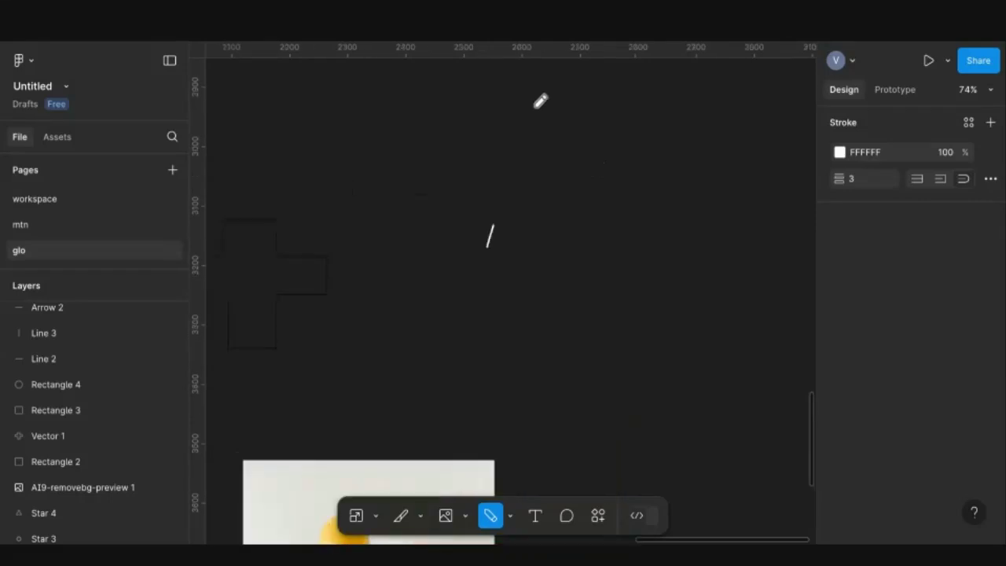
pyautogui.moveTo(535, 106)
pyautogui.mouseDown()
pyautogui.moveTo(599, 110)
pyautogui.moveTo(647, 208)
pyautogui.moveTo(643, 289)
pyautogui.mouseUp()
# Sketch an upright phone outline about 220 × 360 with the Pencil tool in the empty area beyond the curved line
pyautogui.hscroll(4, 584, 228)
pyautogui.scroll(-2, 584, 228)
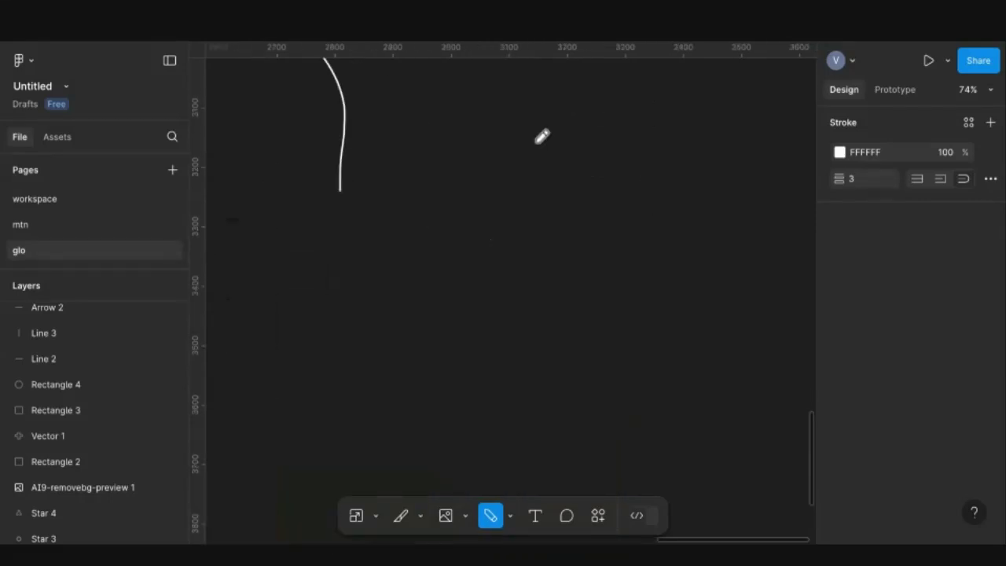
pyautogui.moveTo(485, 126)
pyautogui.mouseDown()
pyautogui.moveTo(571, 128)
pyautogui.moveTo(567, 314)
pyautogui.mouseUp()
pyautogui.moveTo(485, 126); pyautogui.dragTo(451, 130)
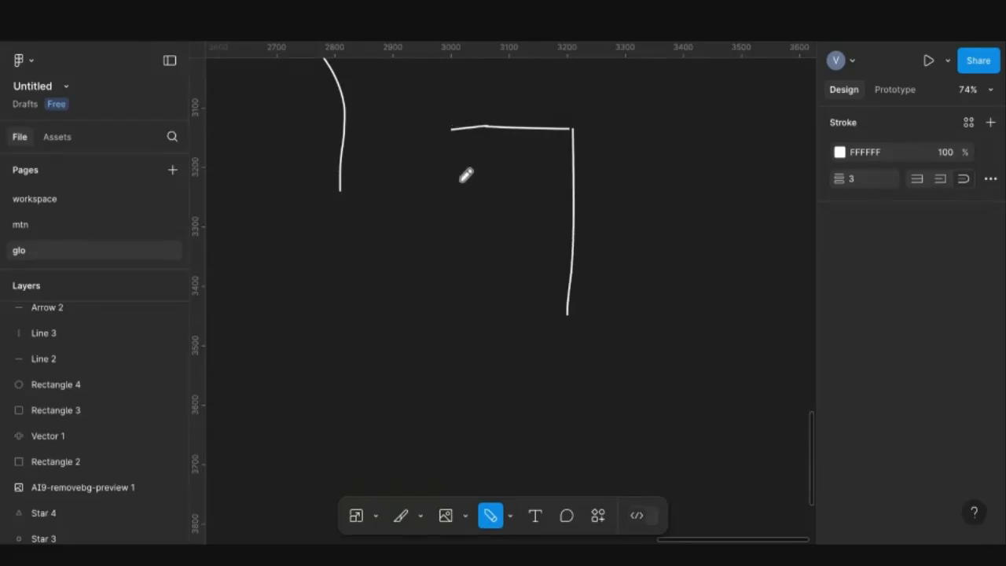
pyautogui.moveTo(453, 132)
pyautogui.mouseDown()
pyautogui.moveTo(450, 338)
pyautogui.moveTo(571, 311)
pyautogui.mouseUp()
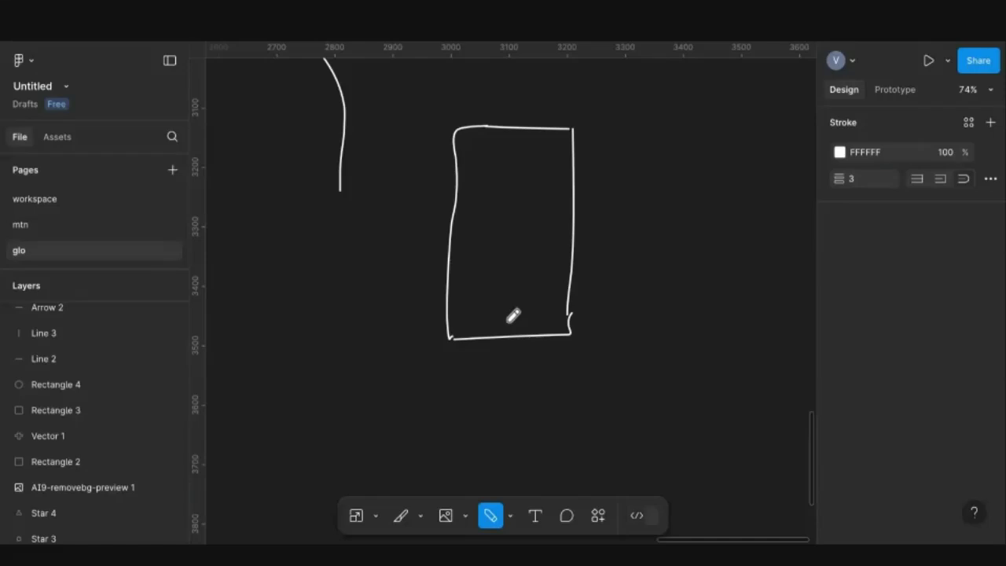
# Sketch a round home button near the phone's lower edge and a thin speaker slot near its upper edge
pyautogui.moveTo(498, 316)
pyautogui.mouseDown()
pyautogui.moveTo(503, 327)
pyautogui.moveTo(510, 319)
pyautogui.mouseUp()
pyautogui.hotkey('ctrl', 'z')
pyautogui.moveTo(504, 305)
pyautogui.mouseDown()
pyautogui.moveTo(527, 303)
pyautogui.moveTo(523, 288)
pyautogui.moveTo(517, 307)
pyautogui.mouseUp()
pyautogui.moveTo(494, 137)
pyautogui.mouseDown()
pyautogui.moveTo(550, 137)
pyautogui.moveTo(496, 141)
pyautogui.mouseUp()
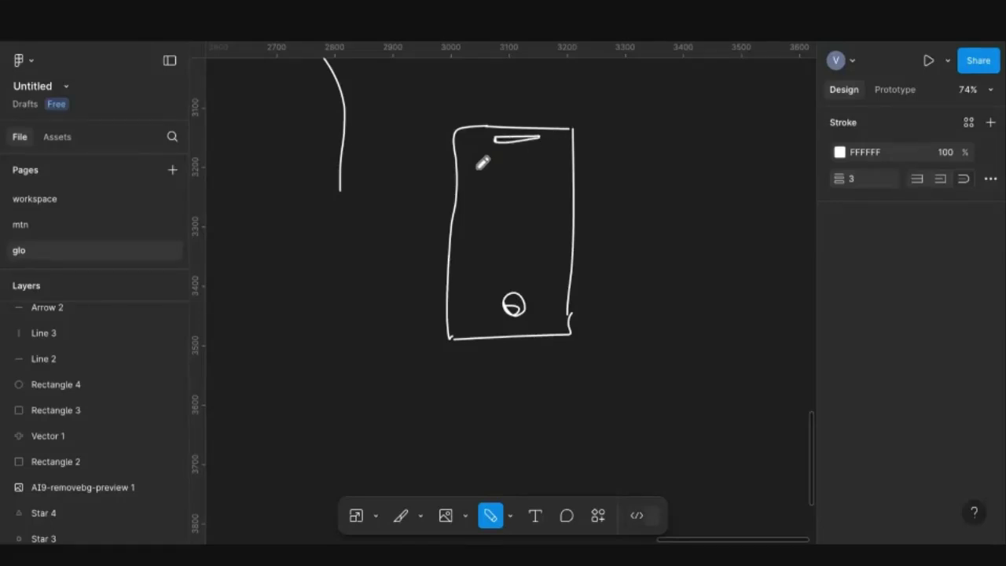
# Sketch the phone's screen contents: a row of three small icons, a fourth icon and a rectangle below, and a divider above the home button
pyautogui.moveTo(476, 156); pyautogui.dragTo(485, 167)
pyautogui.moveTo(504, 160); pyautogui.dragTo(511, 159)
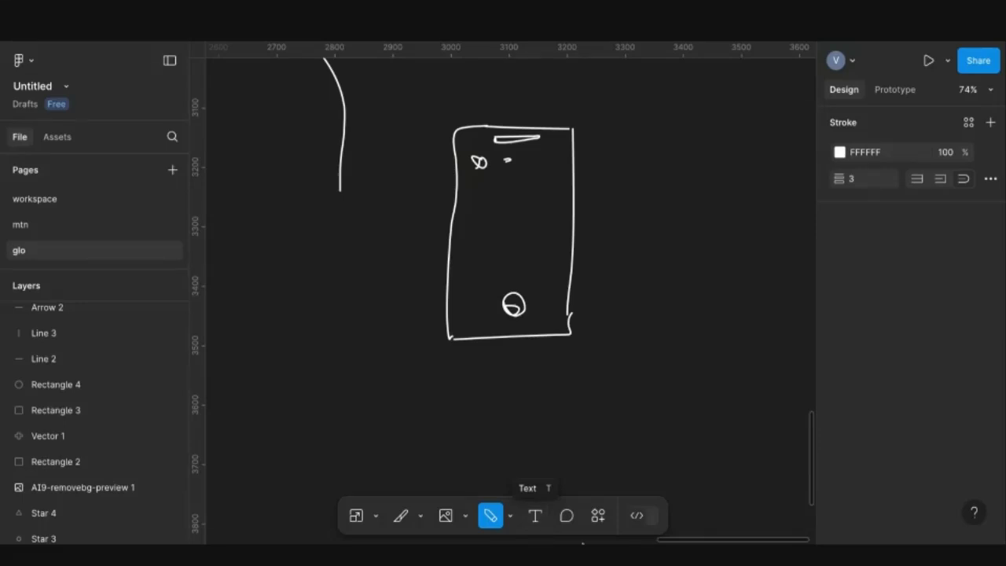
pyautogui.click(512, 517)
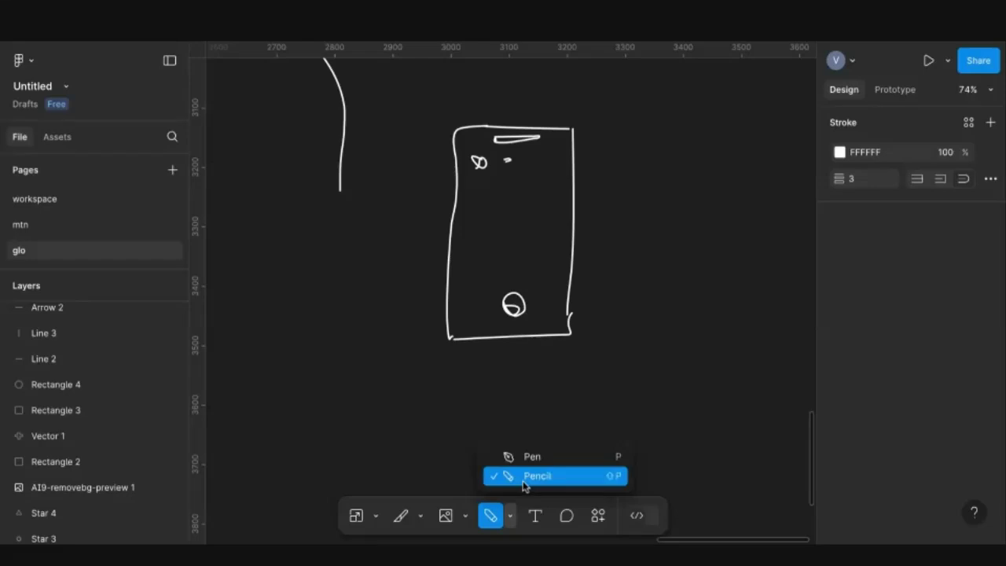
pyautogui.click(522, 480)
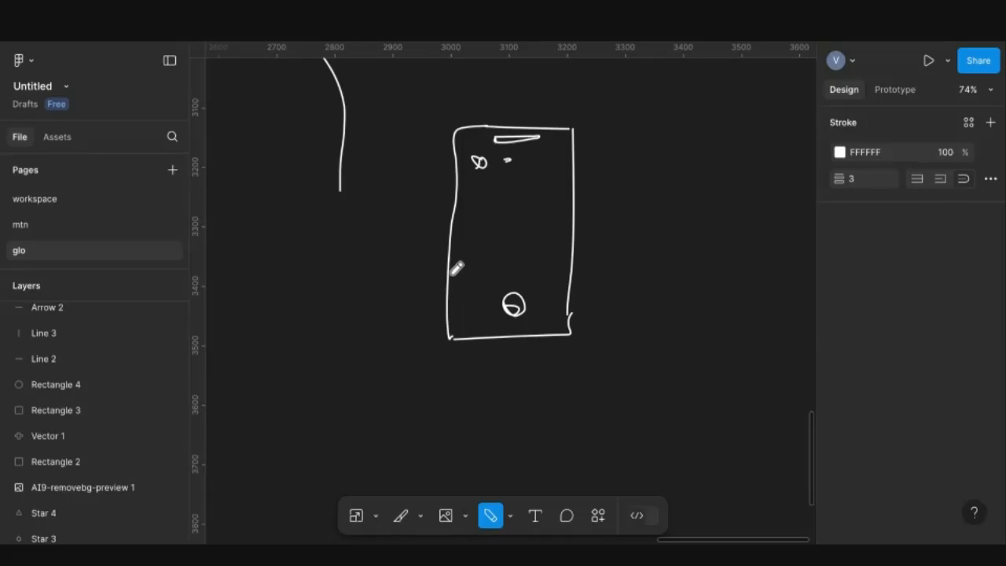
pyautogui.moveTo(451, 282); pyautogui.dragTo(576, 279)
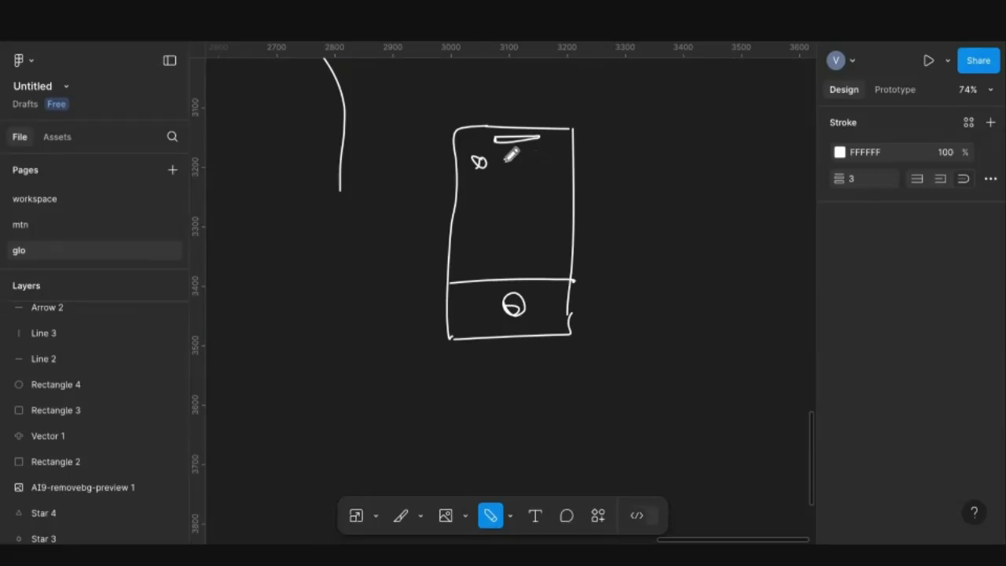
pyautogui.moveTo(506, 160); pyautogui.dragTo(502, 157)
pyautogui.moveTo(499, 157); pyautogui.dragTo(509, 163)
pyautogui.moveTo(525, 167)
pyautogui.mouseDown()
pyautogui.moveTo(538, 162)
pyautogui.moveTo(505, 159)
pyautogui.mouseUp()
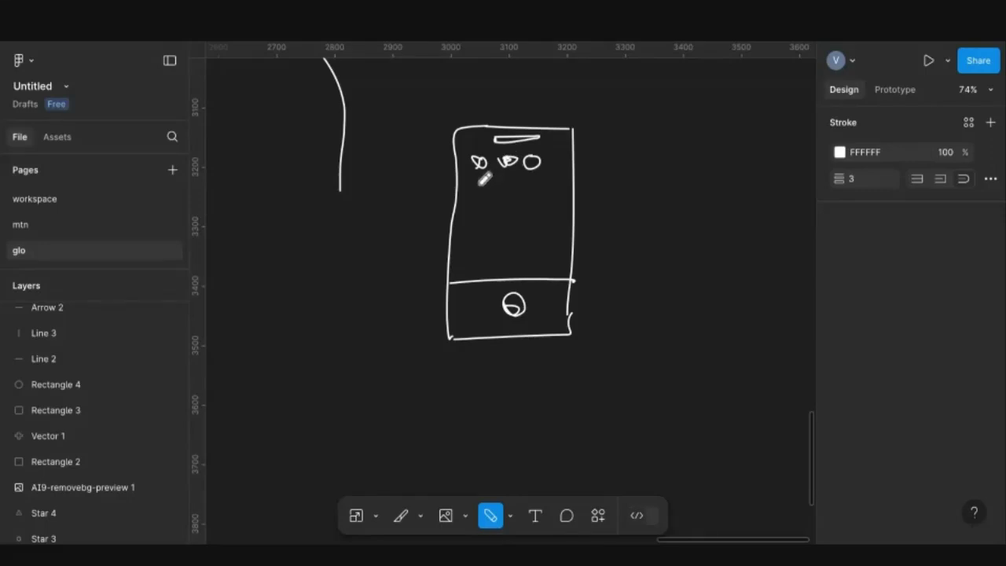
pyautogui.moveTo(473, 184)
pyautogui.mouseDown()
pyautogui.moveTo(495, 183)
pyautogui.moveTo(486, 197)
pyautogui.moveTo(479, 184)
pyautogui.moveTo(557, 212)
pyautogui.moveTo(512, 254)
pyautogui.moveTo(488, 233)
pyautogui.moveTo(485, 201)
pyautogui.mouseUp()
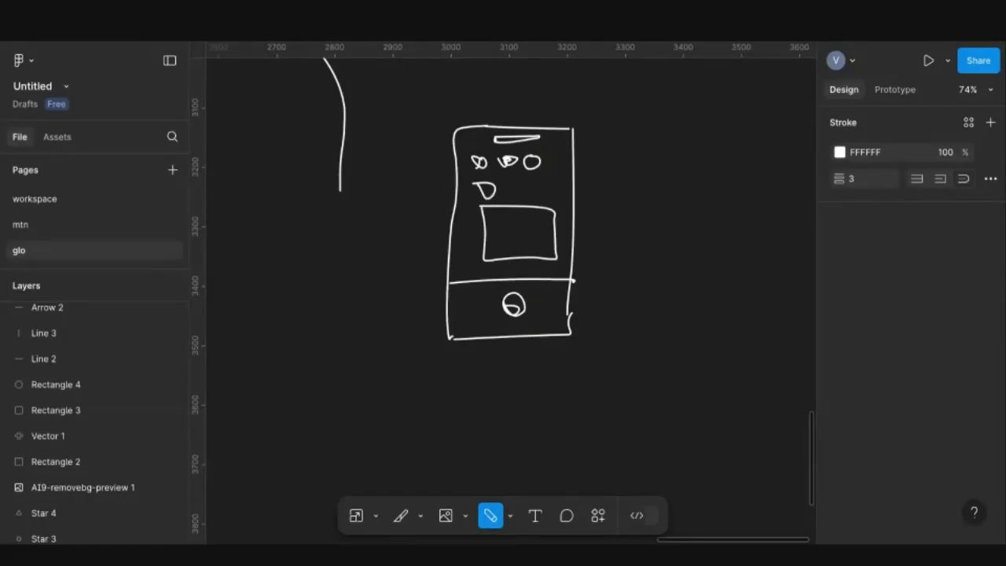
# Switch from Scale back to the Move tool and add the text "hello" at X 3307, Y 3490 beside the phone sketch
pyautogui.click(510, 516)
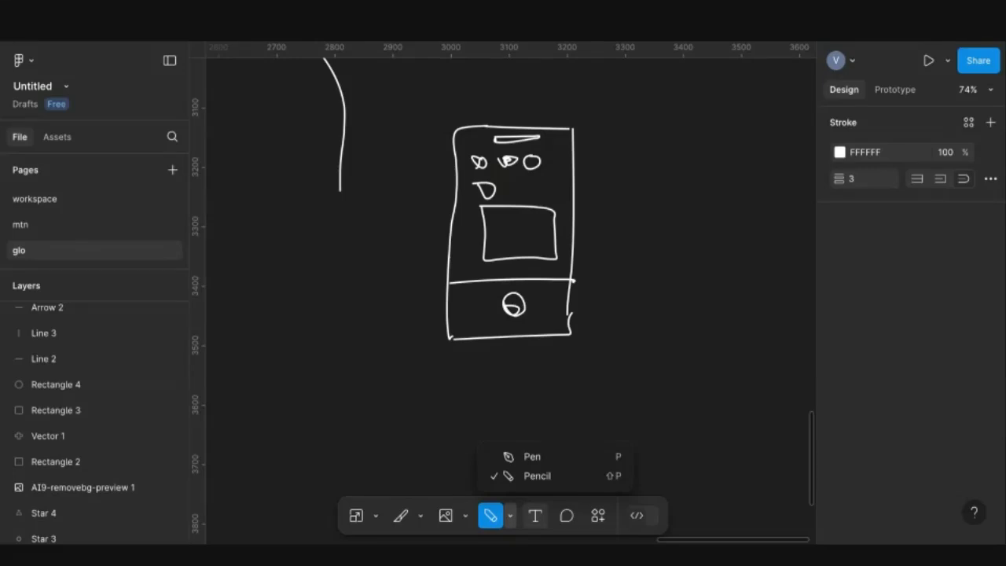
pyautogui.click(659, 398)
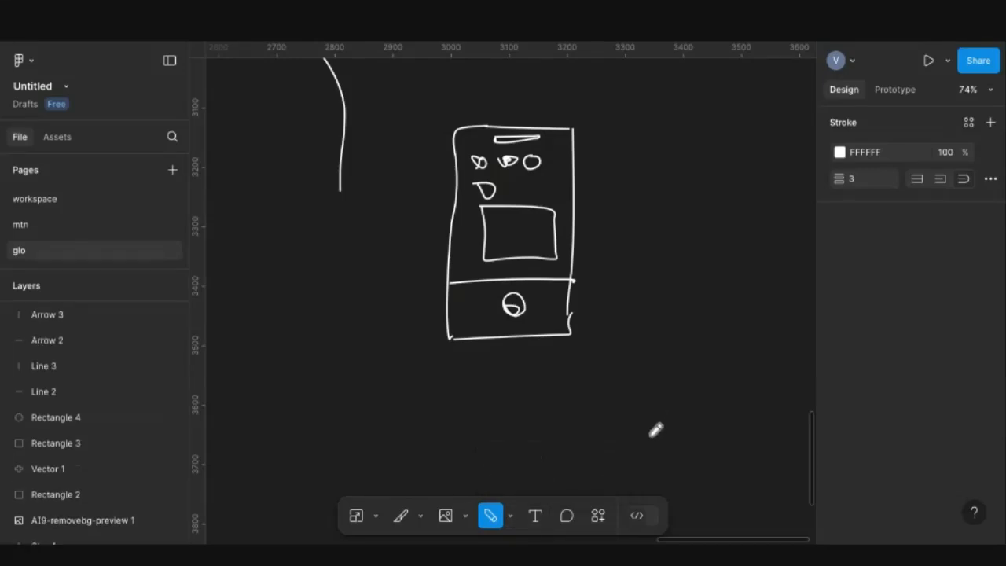
pyautogui.click(377, 515)
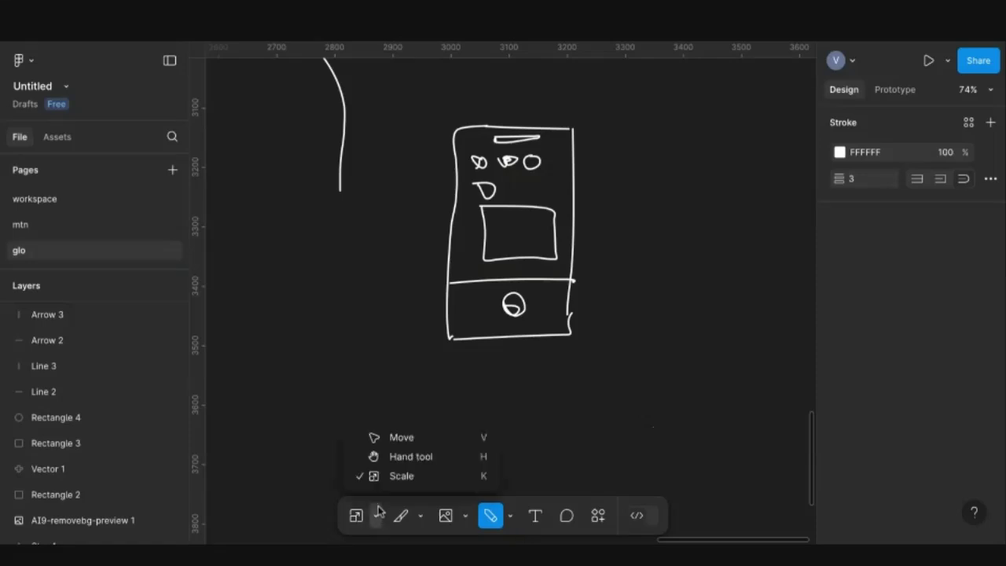
pyautogui.click(393, 435)
pyautogui.click(535, 516)
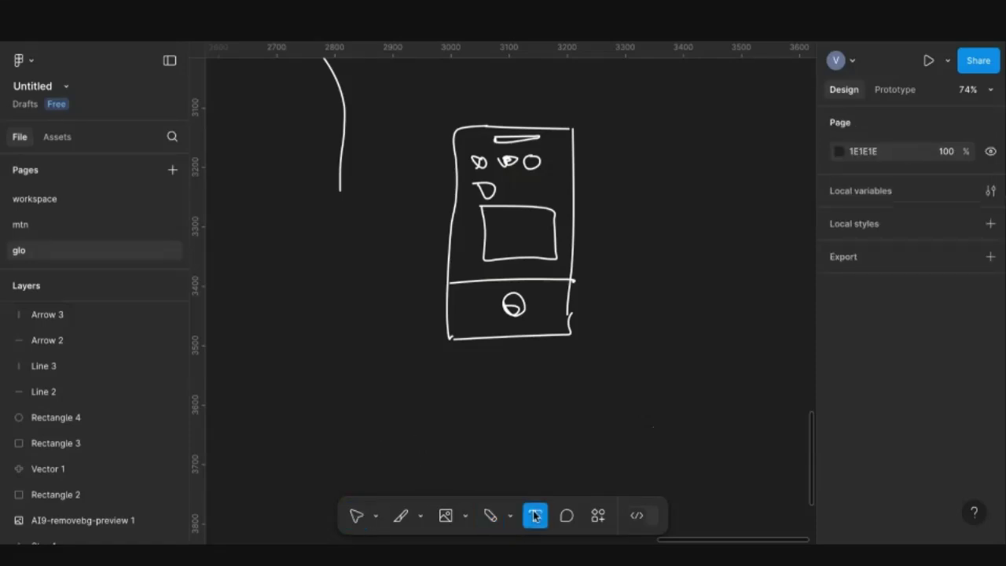
pyautogui.click(629, 339)
pyautogui.write('hello')
pyautogui.press('Escape')
pyautogui.scroll(4, 674, 367)
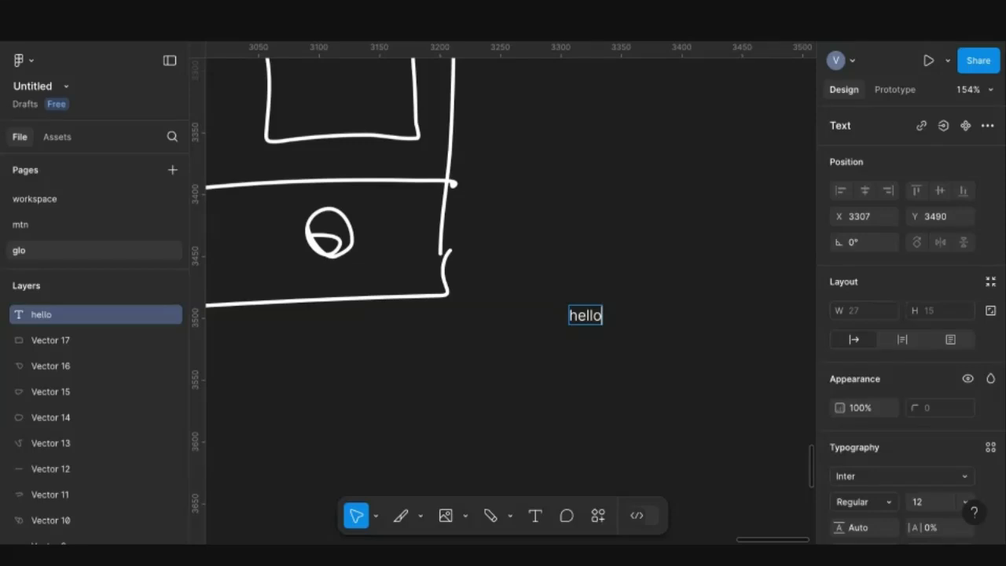
# Duplicate the "hello" text in place and add a separate "Hi" text above it at X 3315, Y 3456
pyautogui.hotkey('ctrl', 'd')
pyautogui.press('Return')
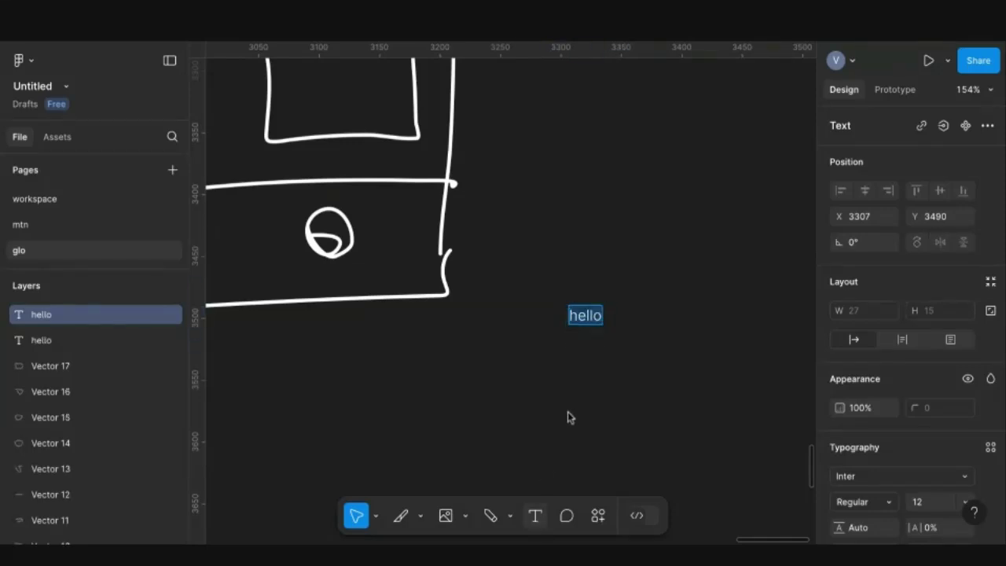
pyautogui.press('t')
pyautogui.click(615, 371)
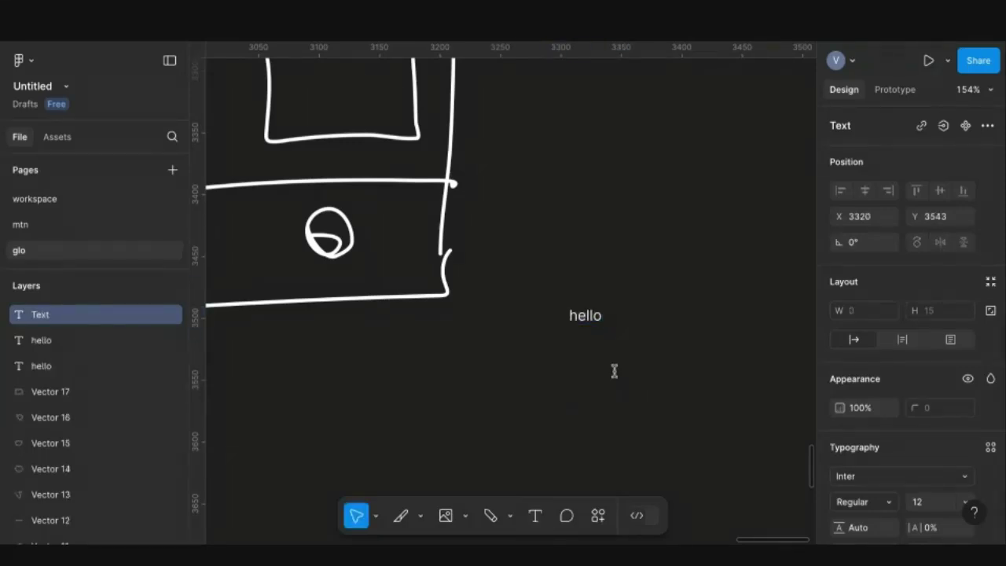
pyautogui.write('Hi')
pyautogui.press('Escape')
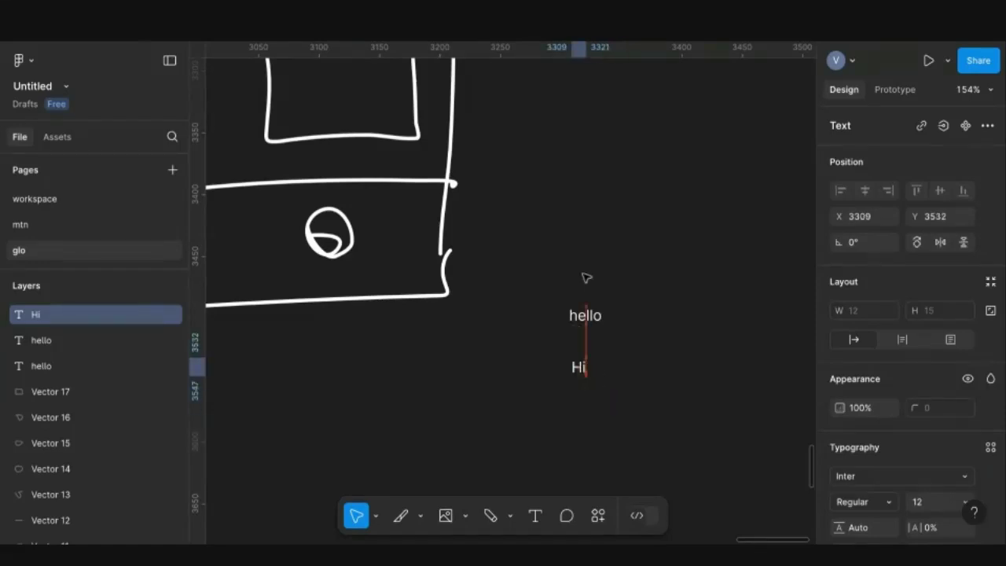
pyautogui.moveTo(591, 380); pyautogui.dragTo(591, 272)
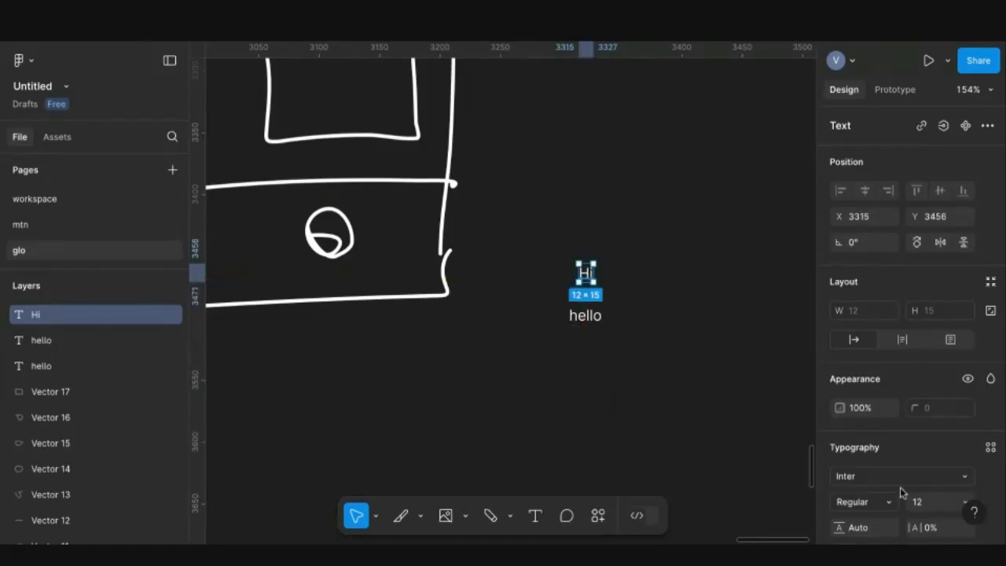
pyautogui.scroll(-2, 902, 493)
pyautogui.scroll(-1, 903, 477)
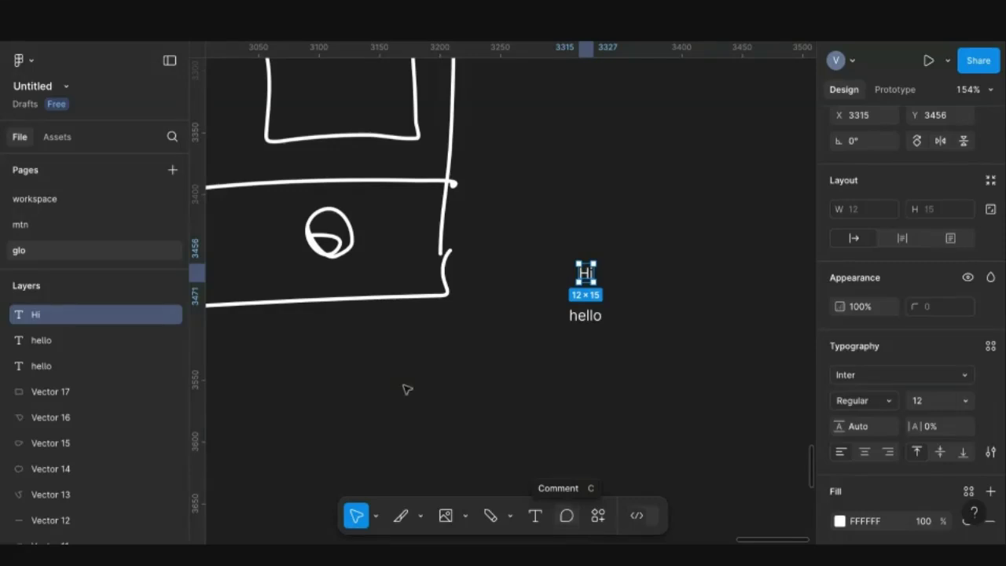
# Clear the selection and post the comment "nice work" inside the Desktop - 1 frame
pyautogui.scroll(-5, 422, 396)
pyautogui.hscroll(-2, 423, 396)
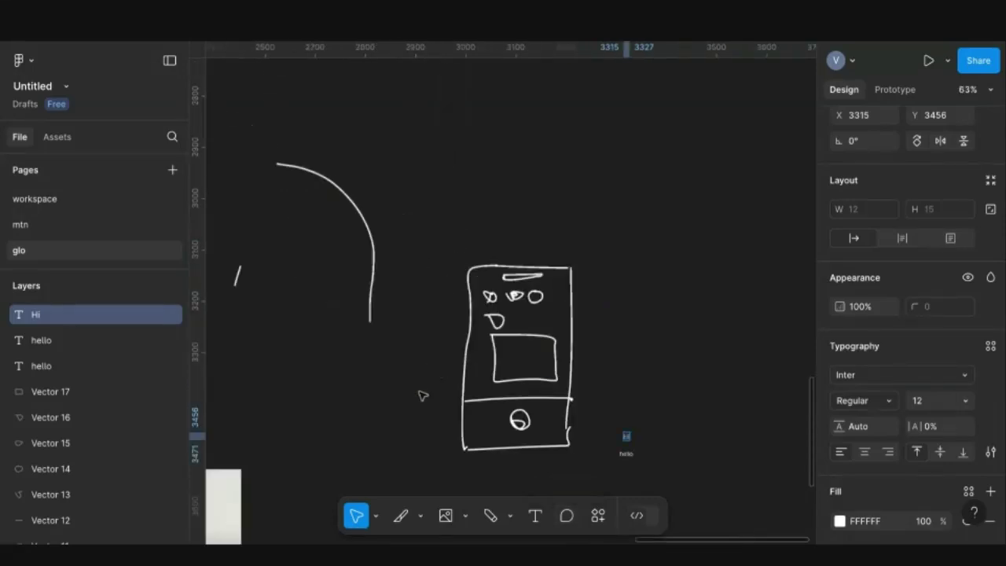
pyautogui.scroll(-4, 422, 396)
pyautogui.hscroll(-3, 420, 395)
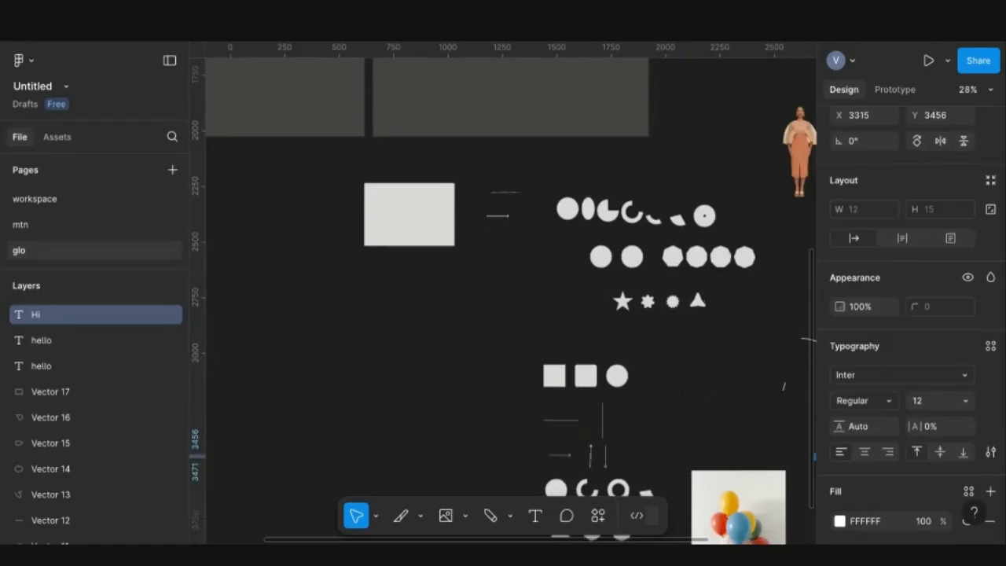
pyautogui.scroll(5, 528, 320)
pyautogui.hscroll(-3, 528, 321)
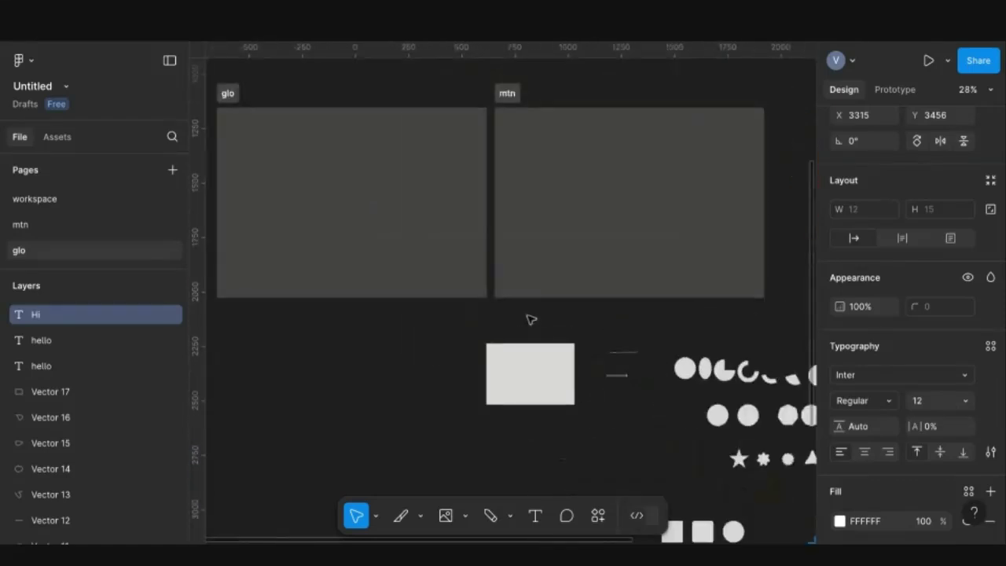
pyautogui.scroll(-5, 528, 319)
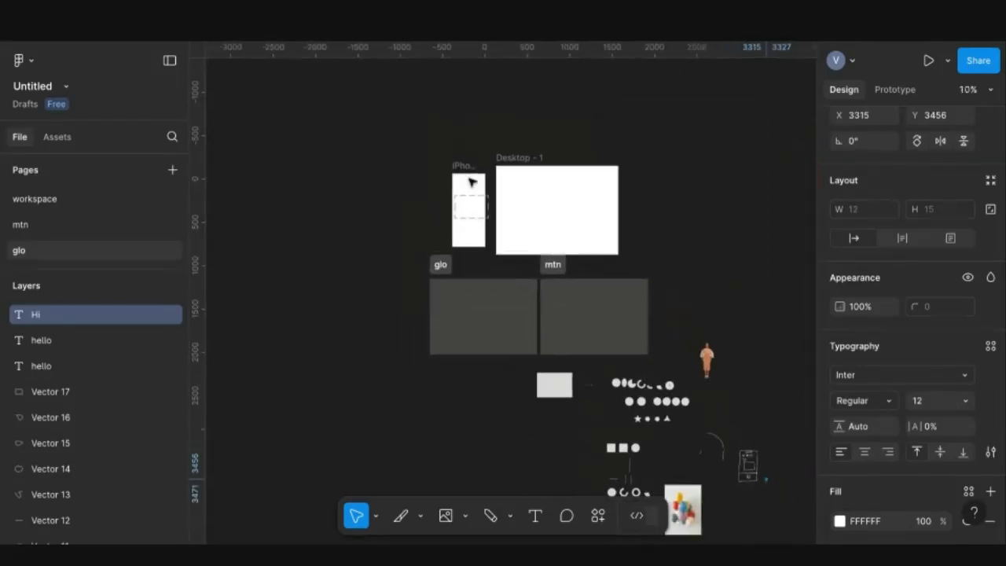
pyautogui.scroll(5, 471, 182)
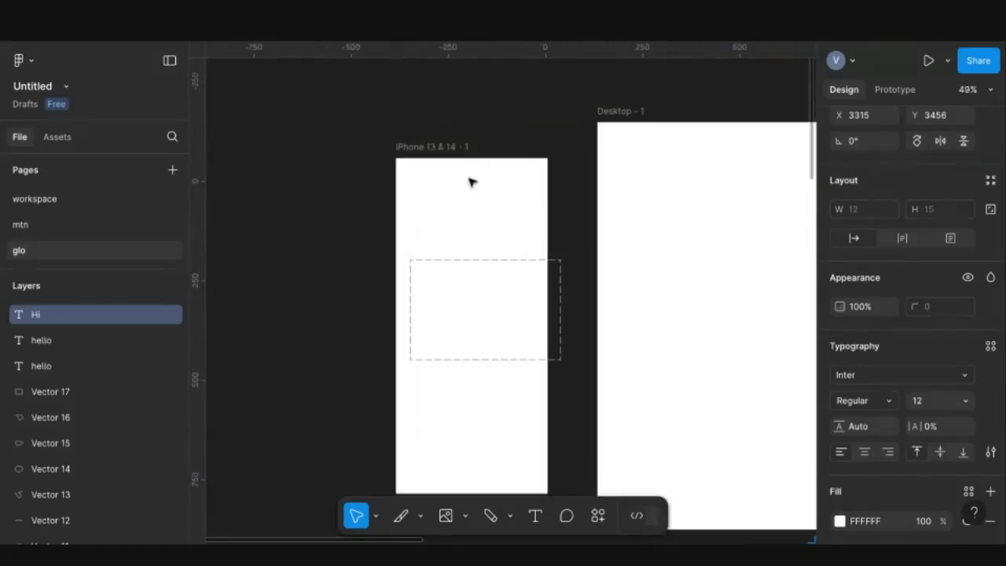
pyautogui.click(496, 264)
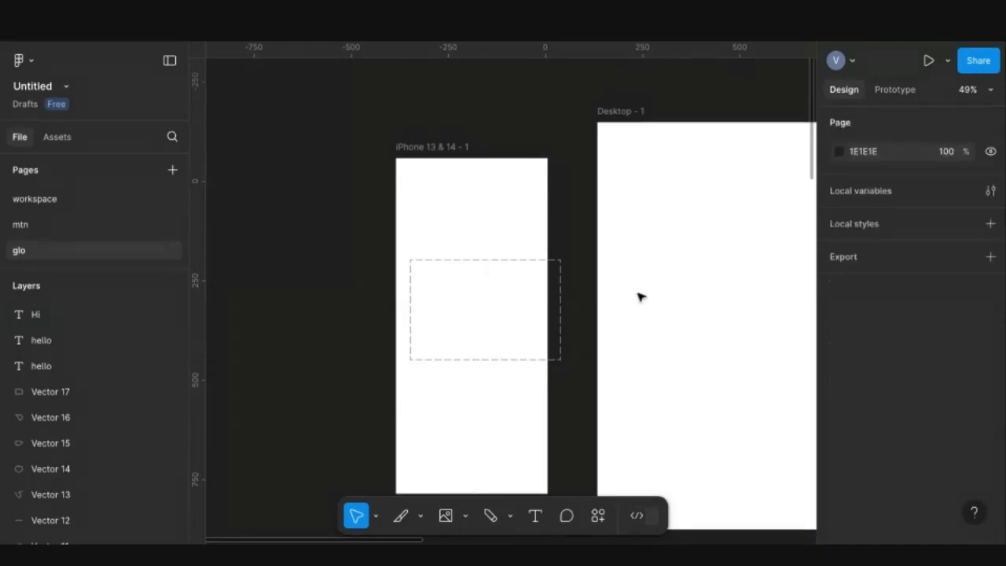
pyautogui.hscroll(4, 641, 297)
pyautogui.scroll(-1, 640, 297)
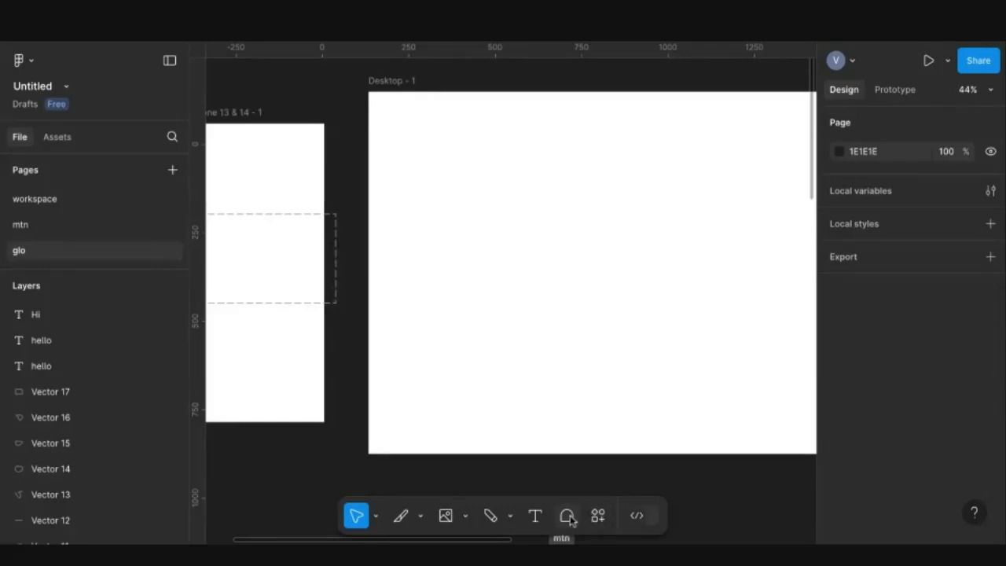
pyautogui.click(569, 517)
pyautogui.click(489, 241)
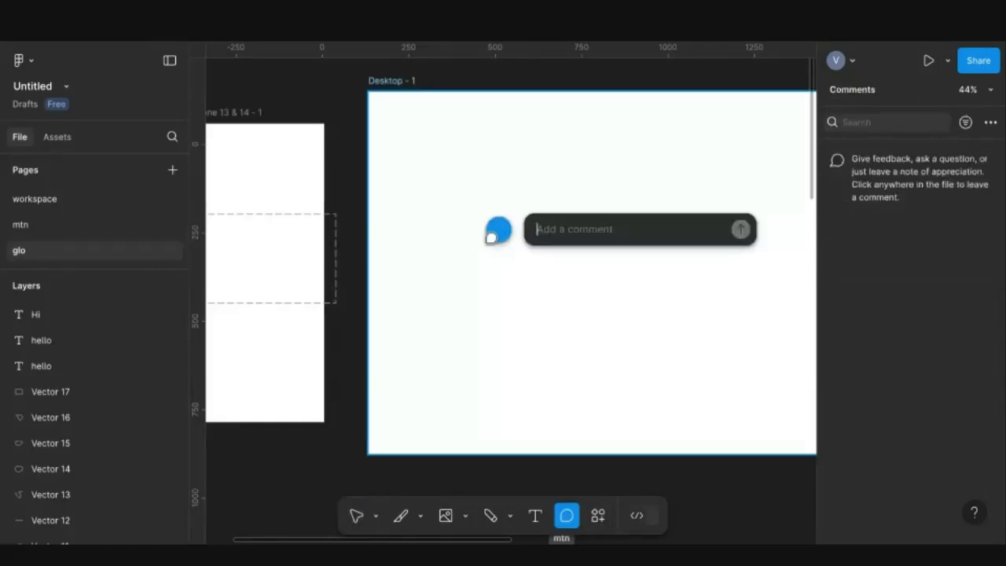
pyautogui.write('nice work')
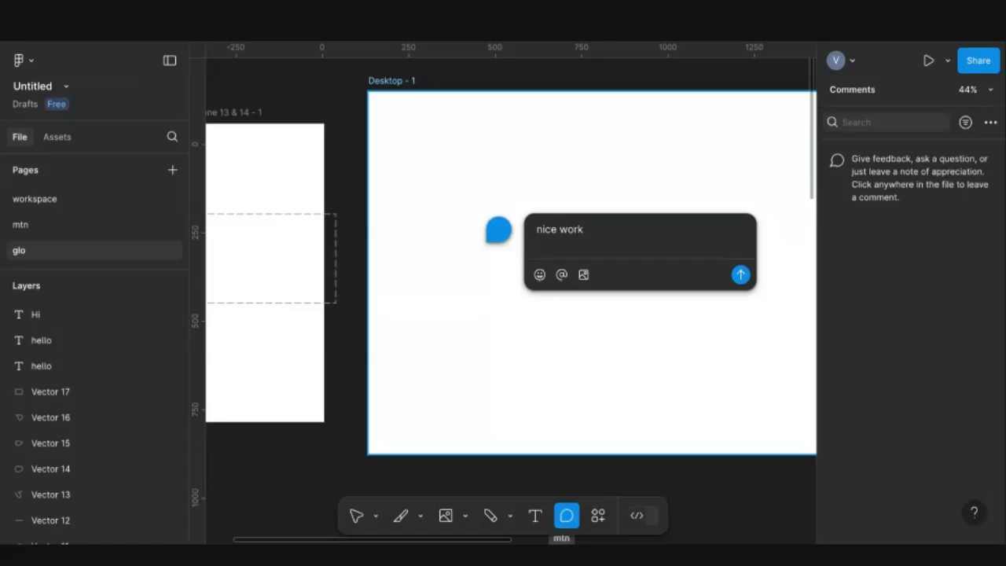
pyautogui.press('Return')
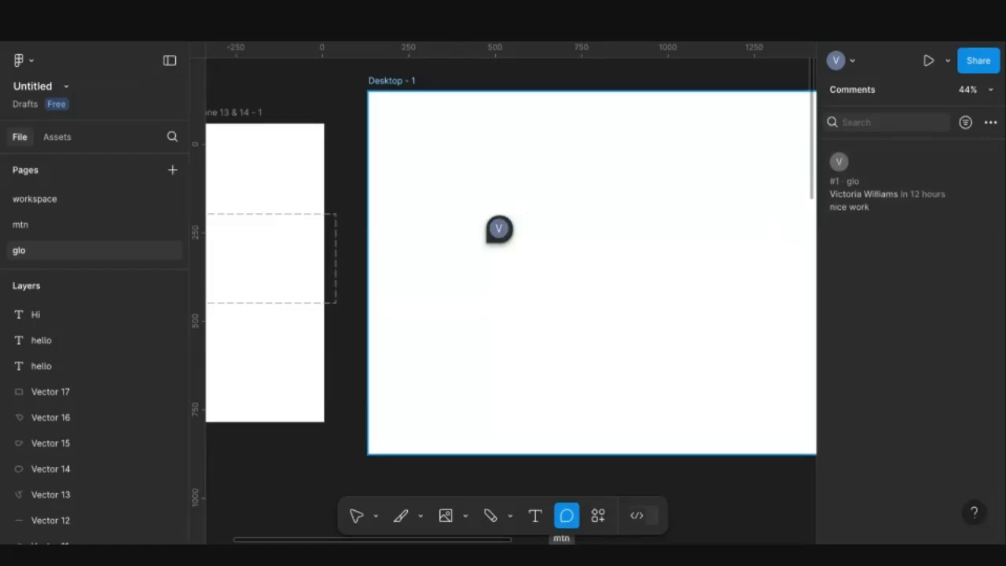
# Move the "nice work" comment near the upper-left corner of the Desktop - 1 frame and leave comment mode
pyautogui.moveTo(500, 240)
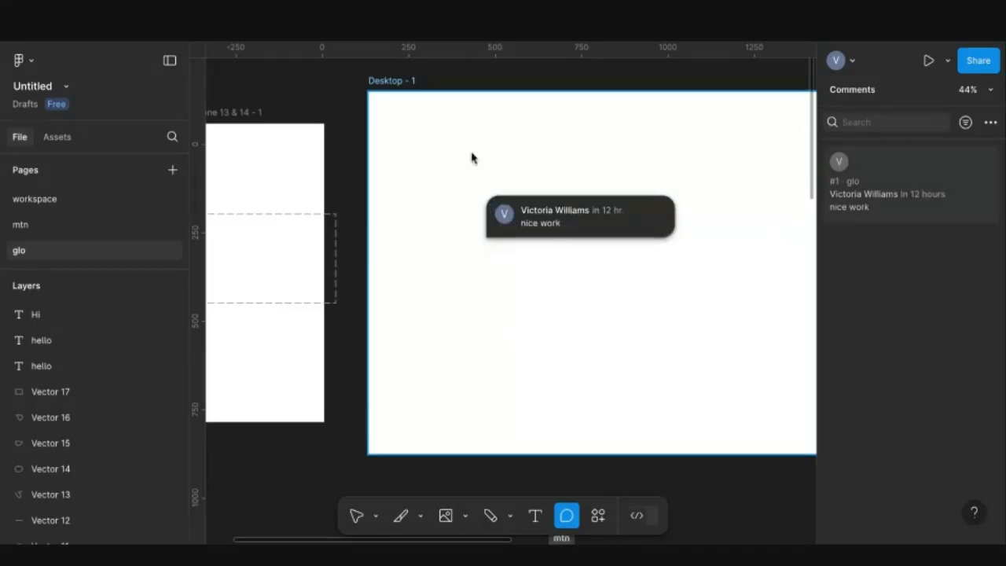
pyautogui.moveTo(471, 157); pyautogui.dragTo(426, 154)
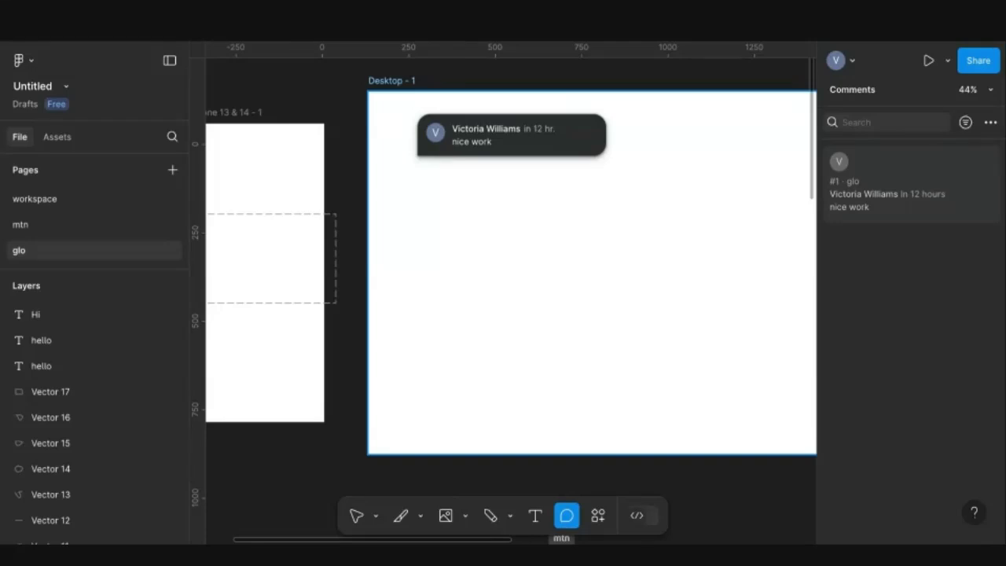
pyautogui.click(564, 516)
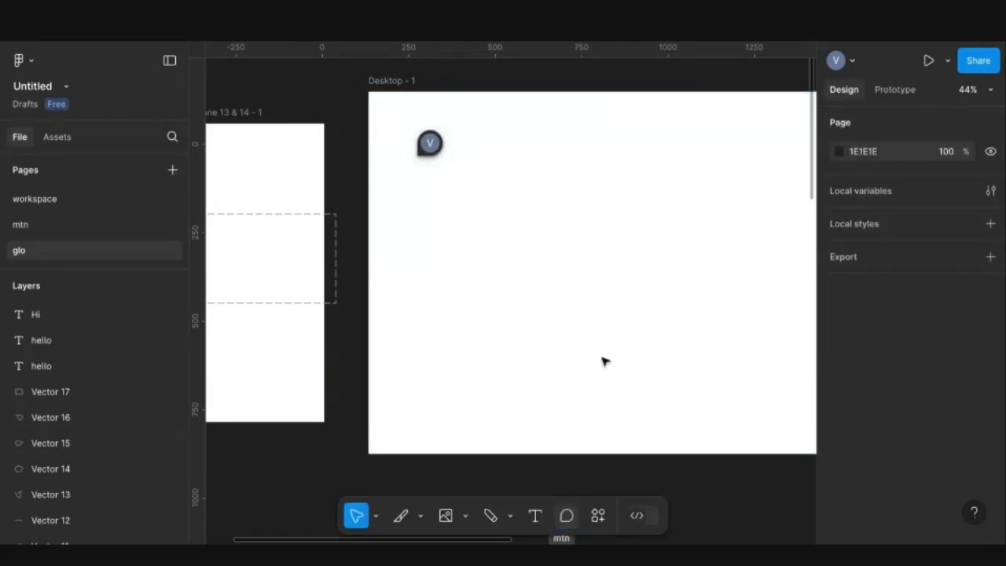
# Post a second comment, "great job", in the Desktop - 1 frame, move it closer to the frame's upper edge and preview it
pyautogui.click(602, 354)
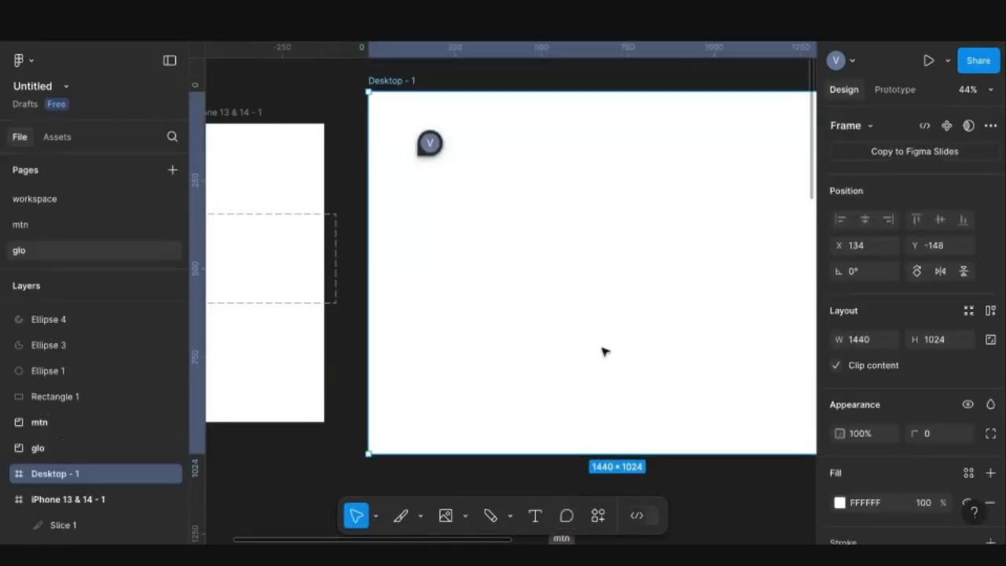
pyautogui.press('t')
pyautogui.press('c')
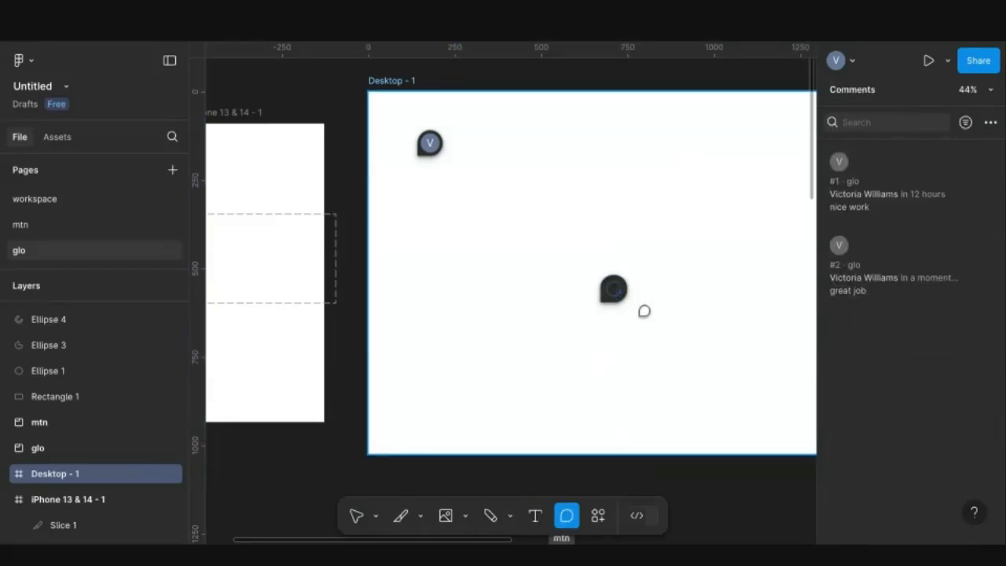
pyautogui.moveTo(616, 291); pyautogui.dragTo(642, 223)
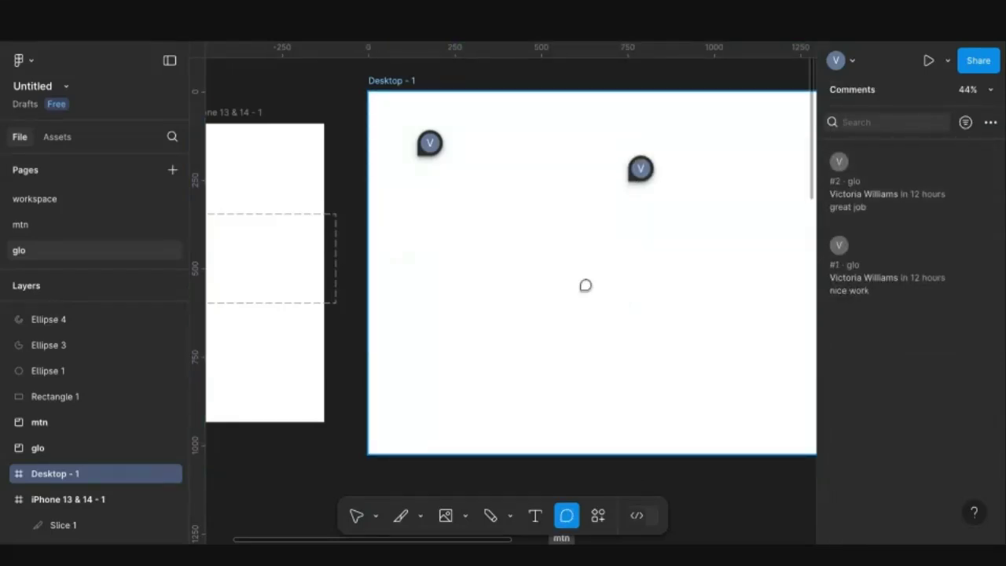
pyautogui.scroll(-1, 586, 285)
pyautogui.scroll(-5, 586, 285)
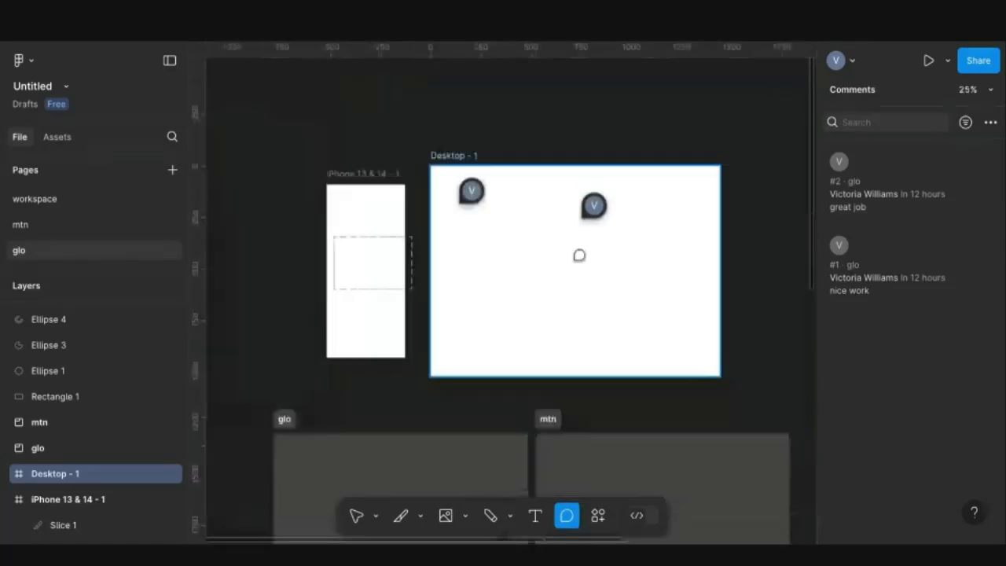
pyautogui.moveTo(596, 220)
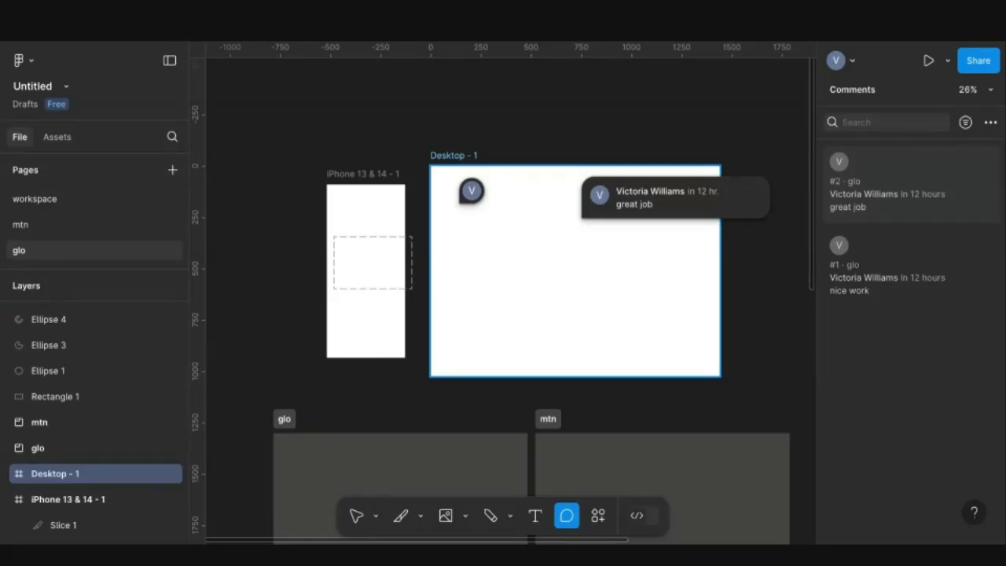
pyautogui.click(599, 518)
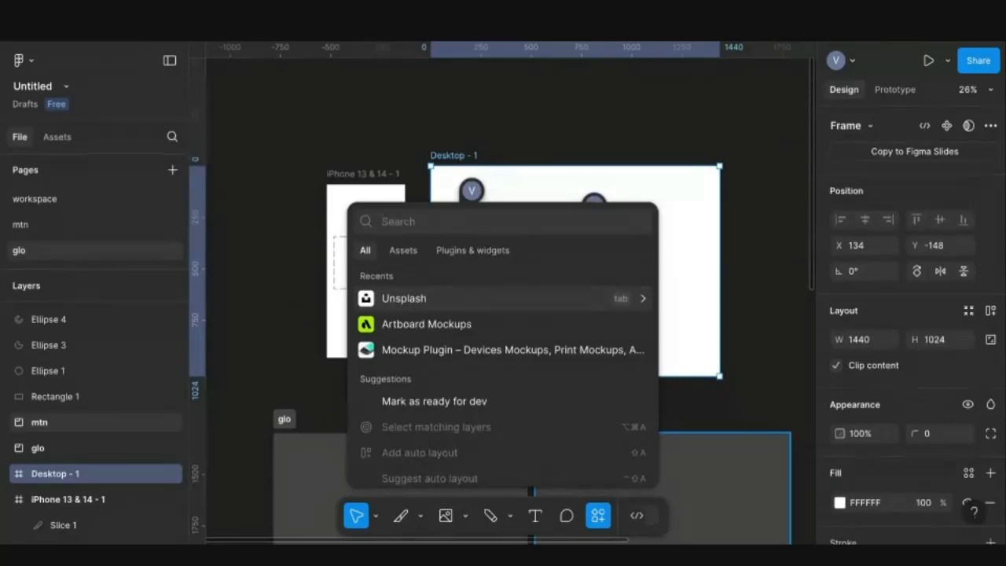
pyautogui.press('Escape')
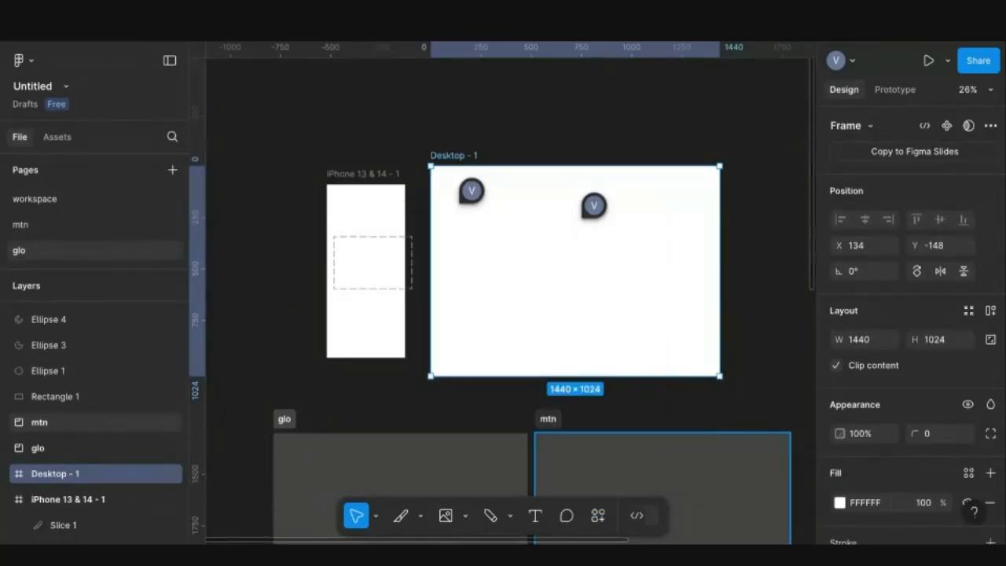
pyautogui.hotkey('ctrl', 'k')
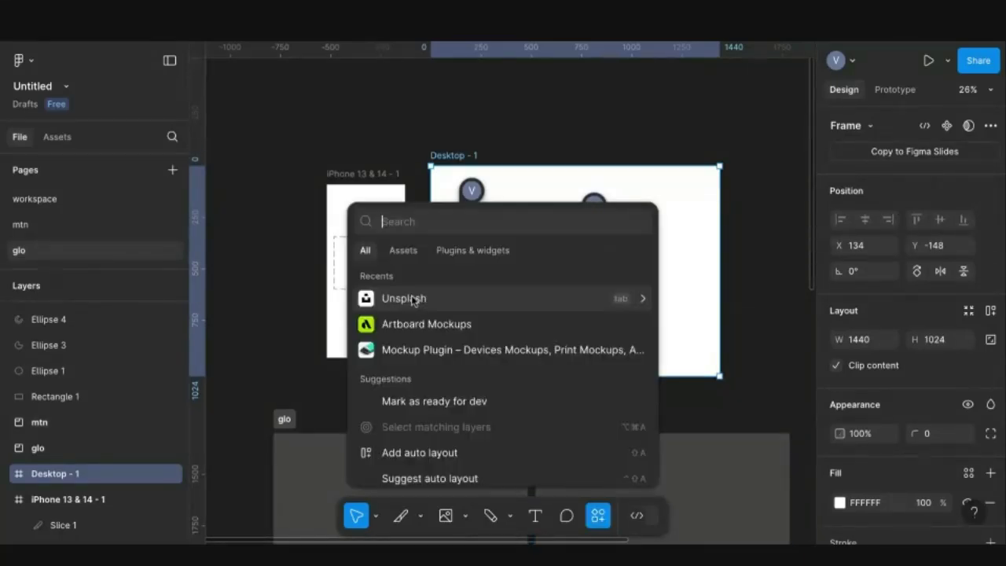
pyautogui.press('Escape')
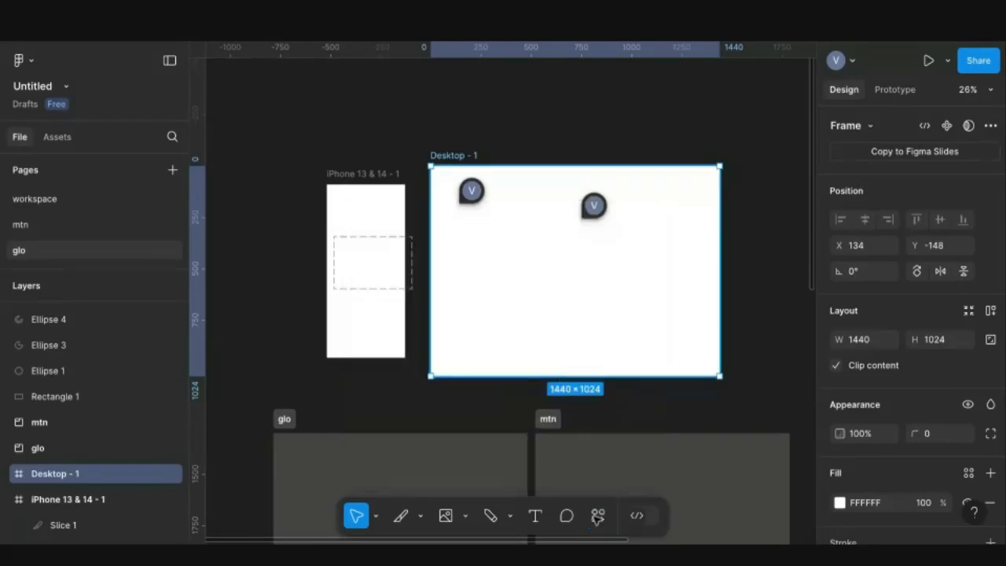
# Run the Unsplash plugin and search its photos for "pizza"
pyautogui.click(601, 519)
pyautogui.click(479, 228)
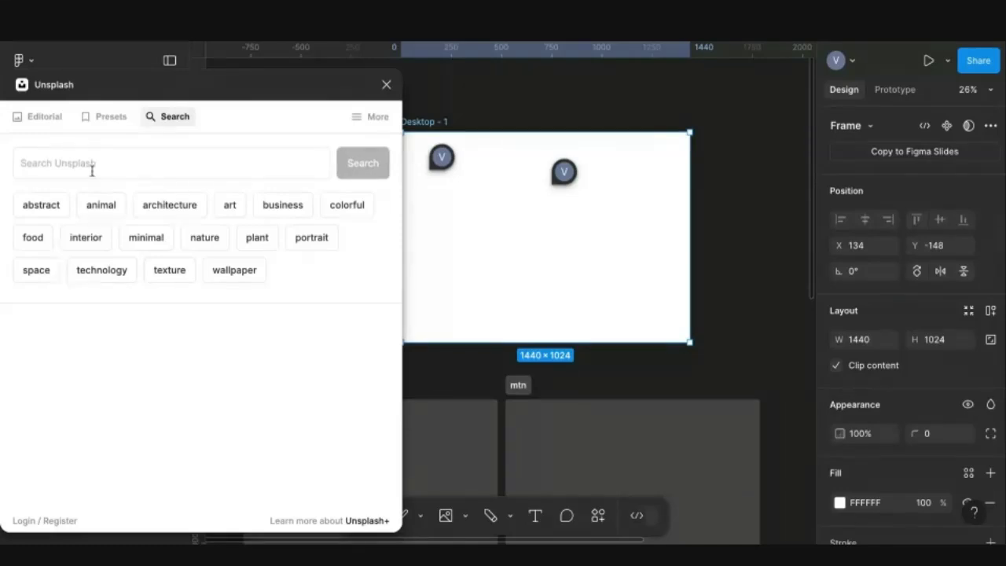
pyautogui.click(92, 171)
pyautogui.write('pl')
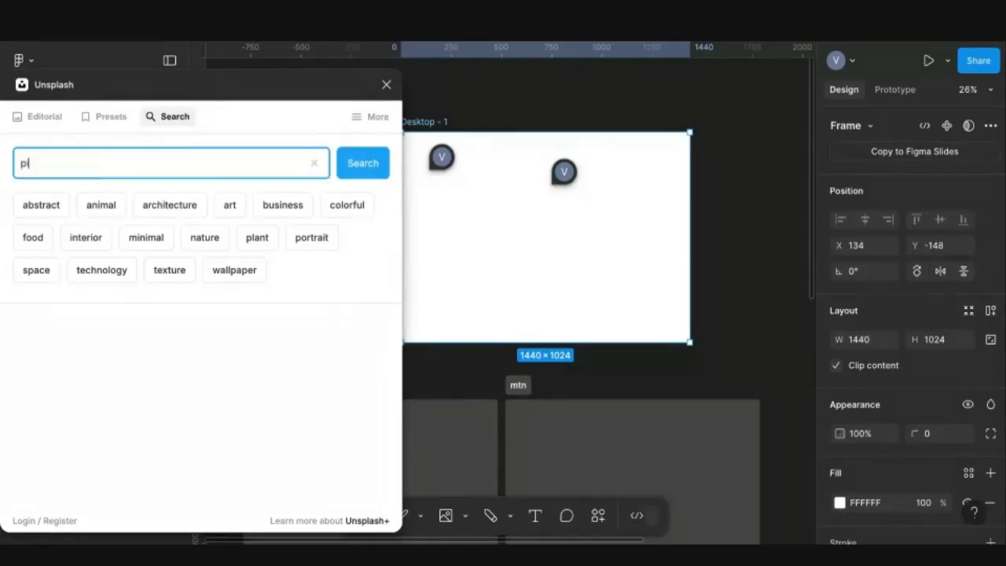
pyautogui.write('zza')
pyautogui.press('Return')
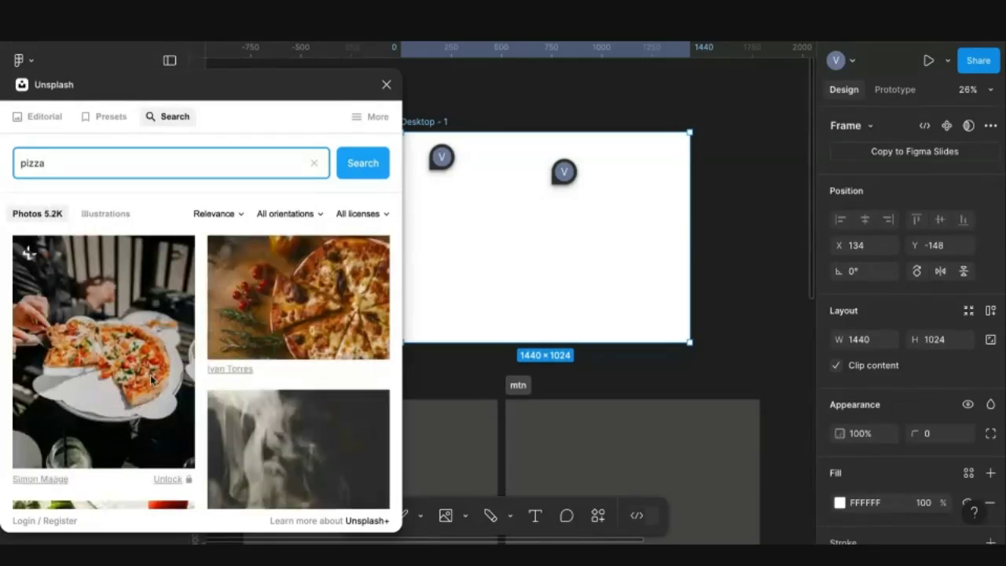
# Insert the Unsplash photo of a whole pizza on a wooden board into the selected Desktop - 1 frame
pyautogui.scroll(-1, 151, 379)
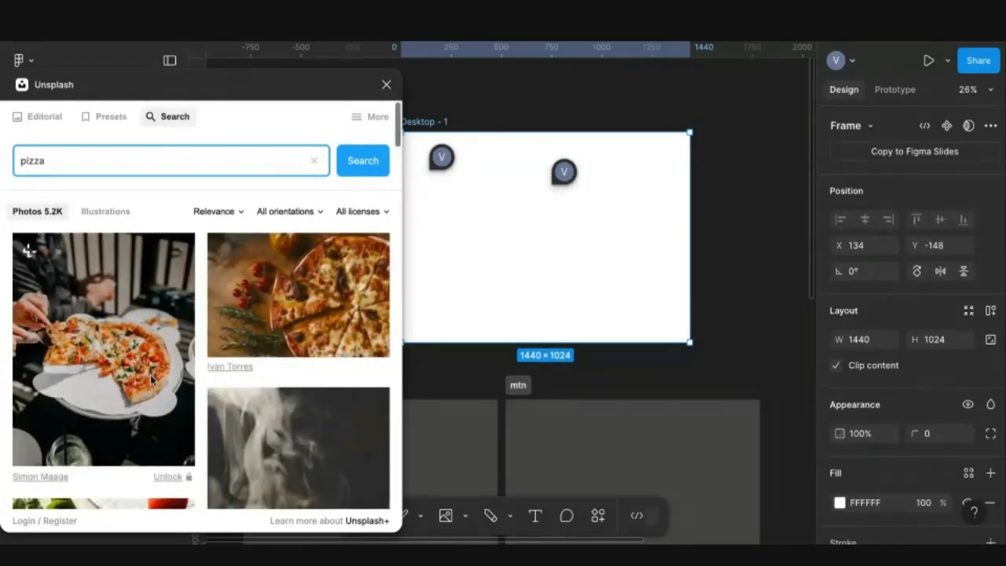
pyautogui.scroll(-3, 152, 380)
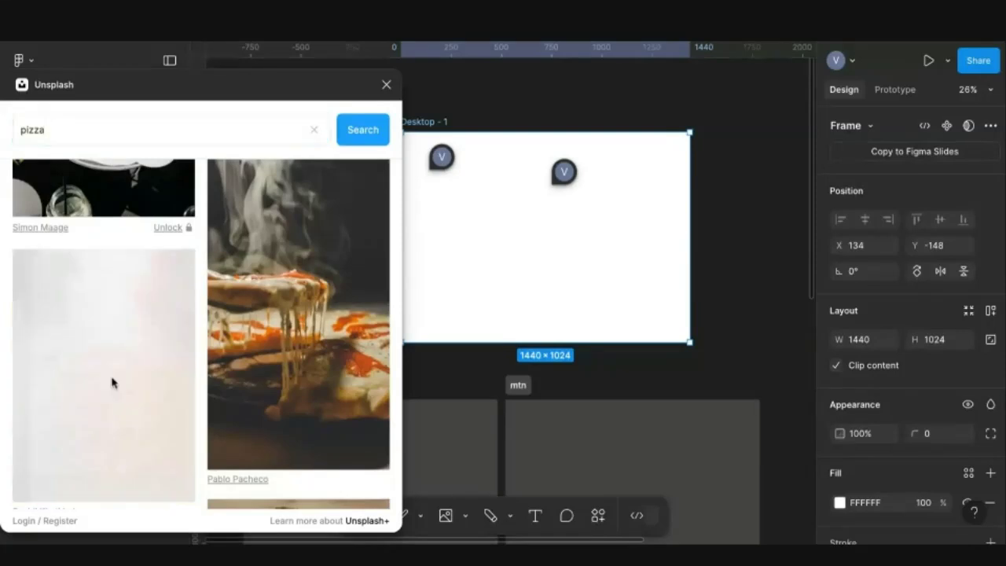
pyautogui.click(110, 383)
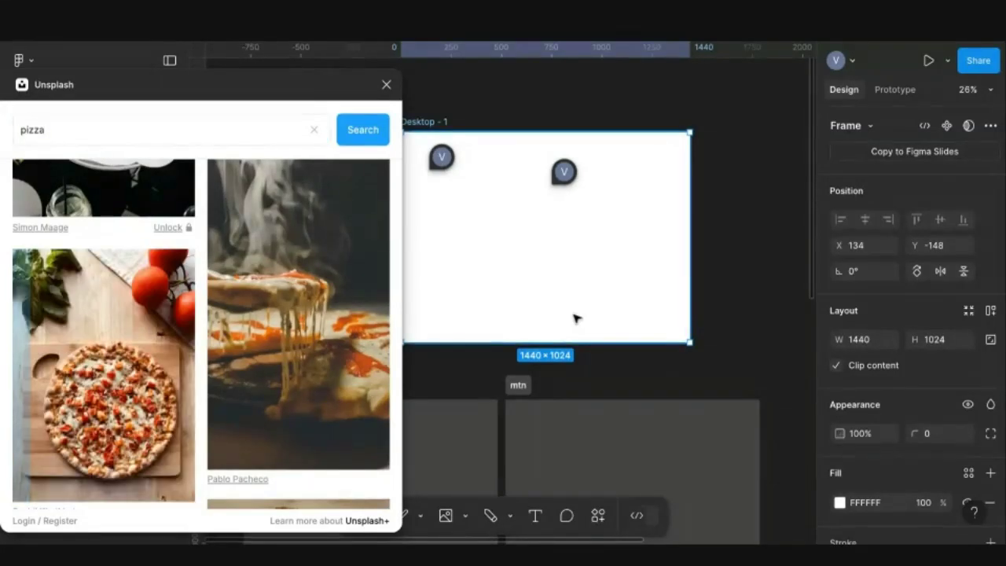
# Examine the pizza photo in the Desktop - 1 frame against the iPhone frame and the other objects on the canvas
pyautogui.scroll(-3, 431, 309)
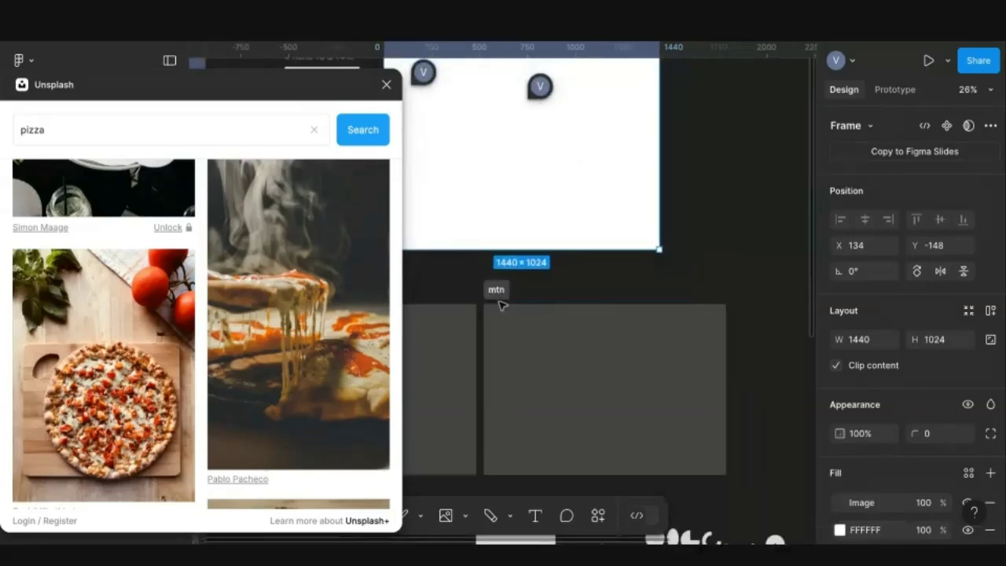
pyautogui.scroll(-2, 503, 298)
pyautogui.scroll(-2, 540, 251)
pyautogui.click(497, 193)
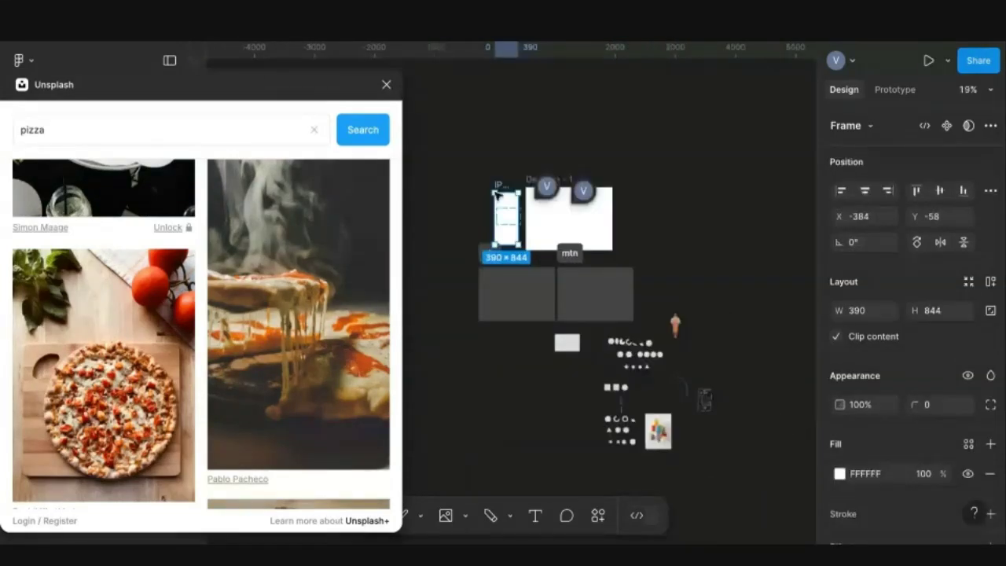
pyautogui.hscroll(-3, 555, 160)
pyautogui.scroll(1, 705, 257)
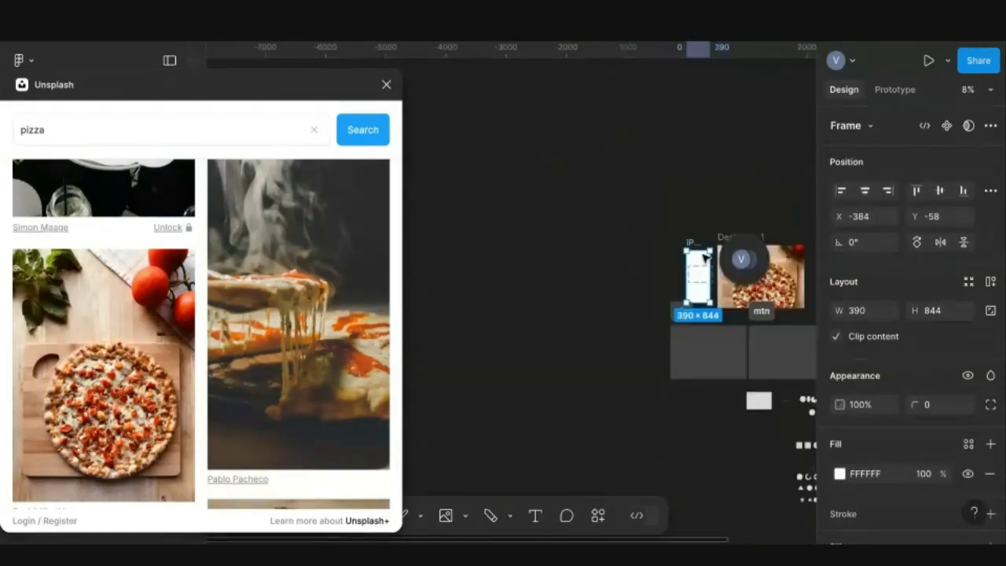
pyautogui.scroll(4, 705, 257)
pyautogui.click(554, 250)
pyautogui.scroll(-3, 555, 252)
pyautogui.scroll(3, 585, 311)
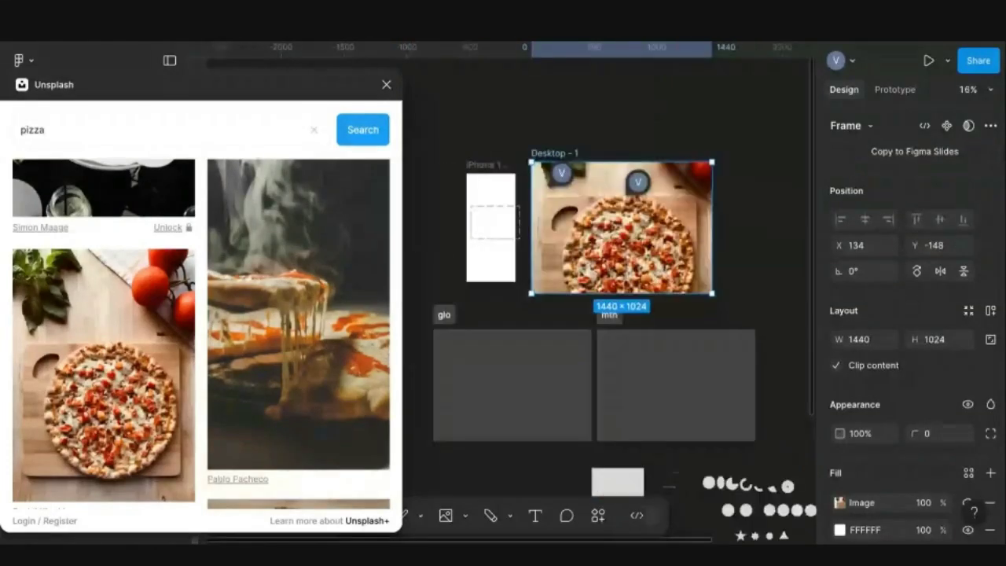
pyautogui.hscroll(2, 613, 287)
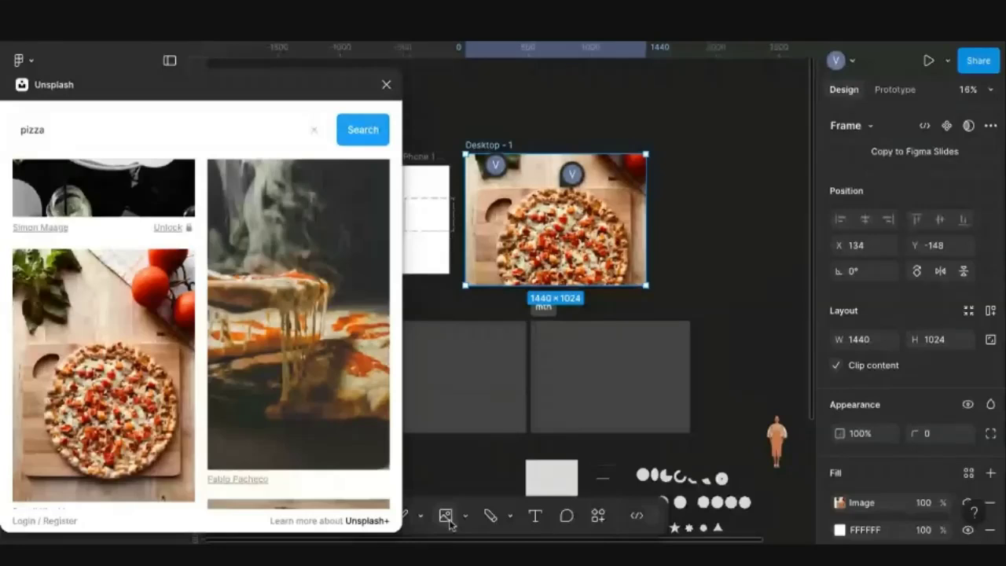
# Draw a rectangle about 847 × 934 in the empty canvas area to the right of the Desktop - 1 frame
pyautogui.press('r')
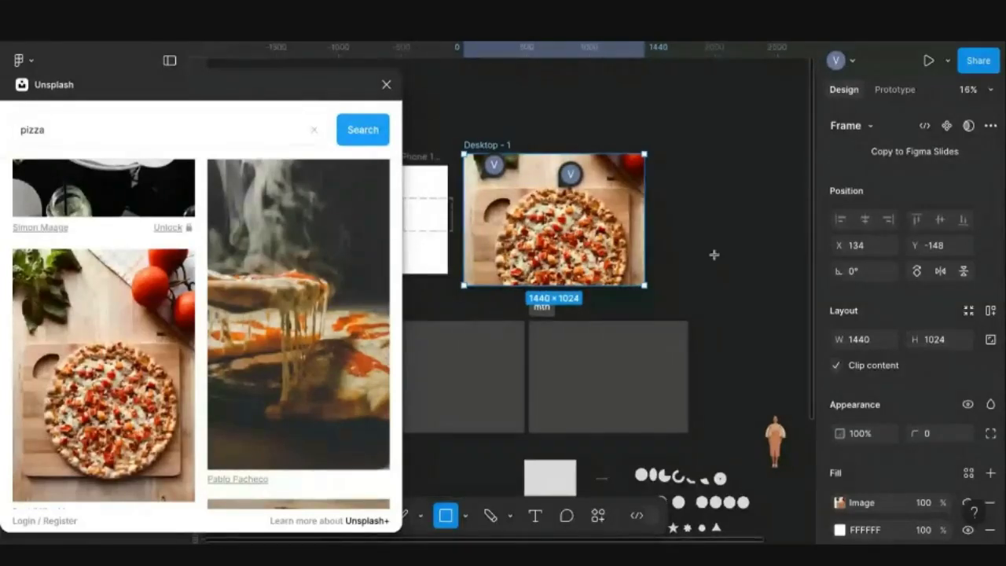
pyautogui.hscroll(2, 714, 254)
pyautogui.moveTo(631, 174); pyautogui.dragTo(736, 294)
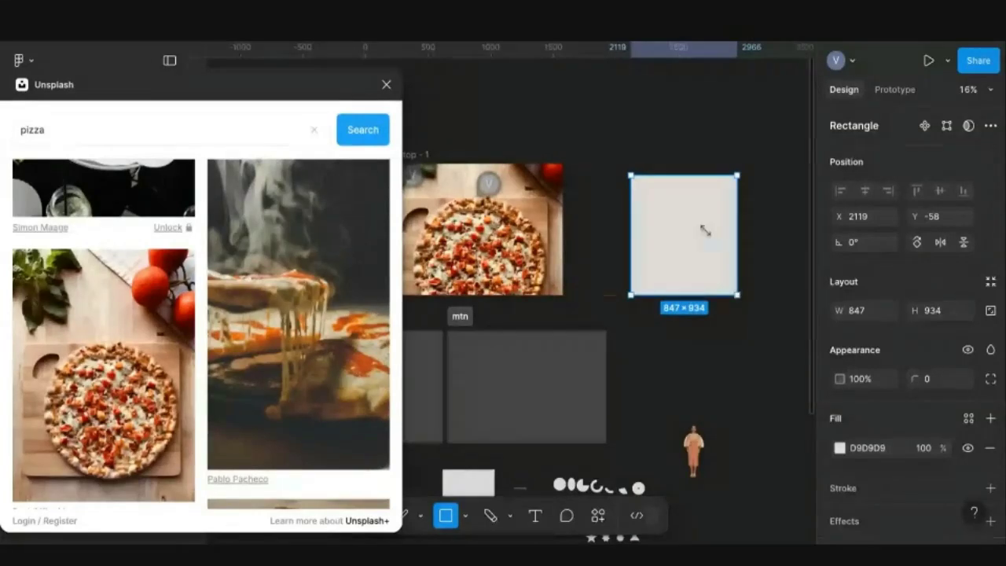
# Fill the new rectangle with the Unsplash photo of a pizza topped with green leaves in a dark pan, and close the plugin
pyautogui.scroll(-3, 224, 286)
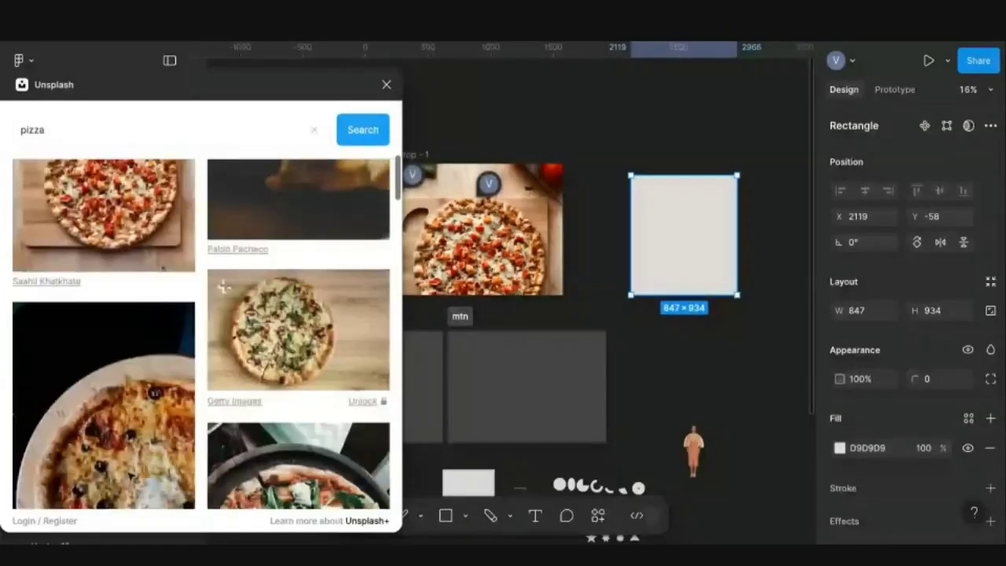
pyautogui.scroll(-1, 277, 424)
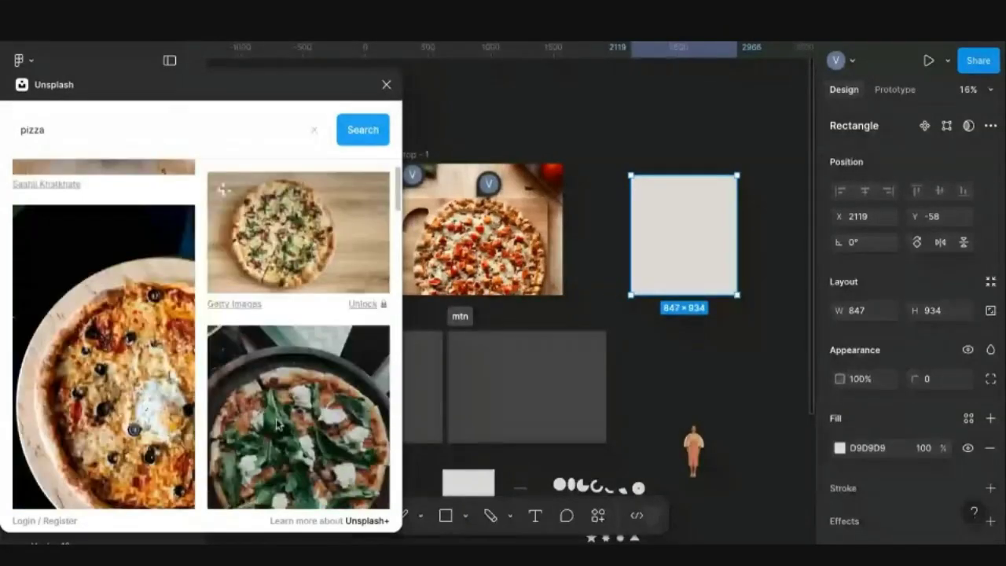
pyautogui.click(277, 425)
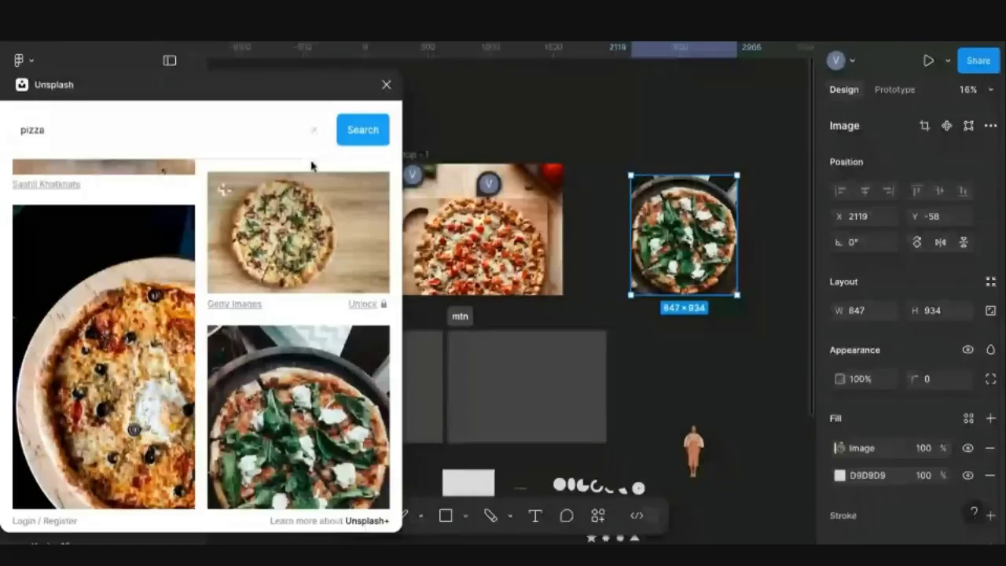
pyautogui.press('Escape')
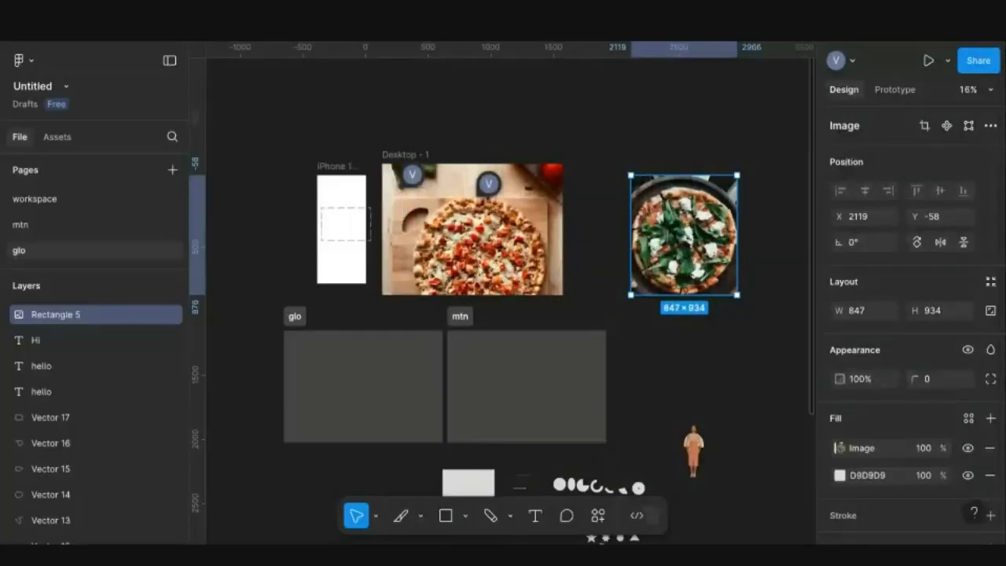
# Find and run the Iconify plugin, and browse its icons for "like"
pyautogui.hotkey('ctrl', 'k')
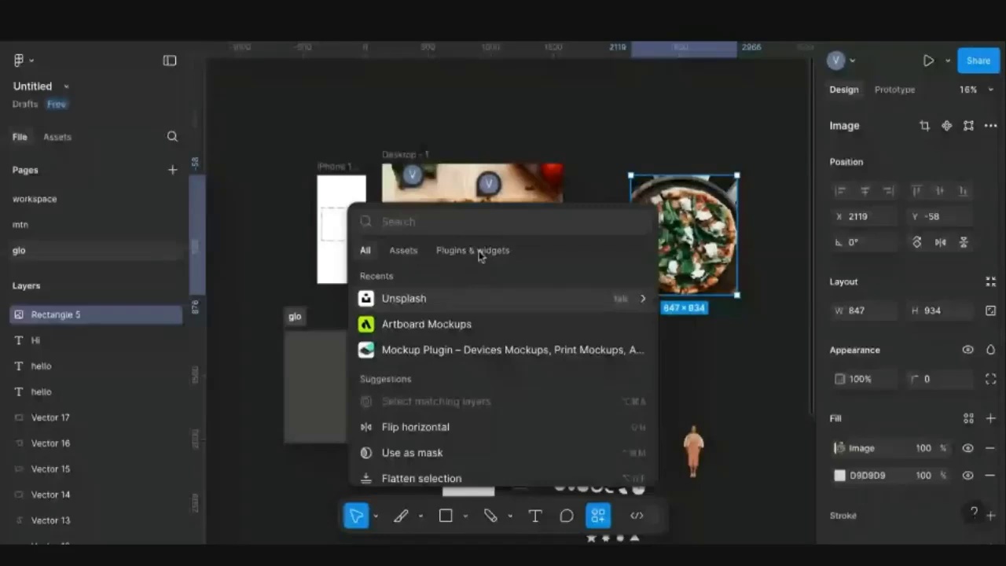
pyautogui.write('icon')
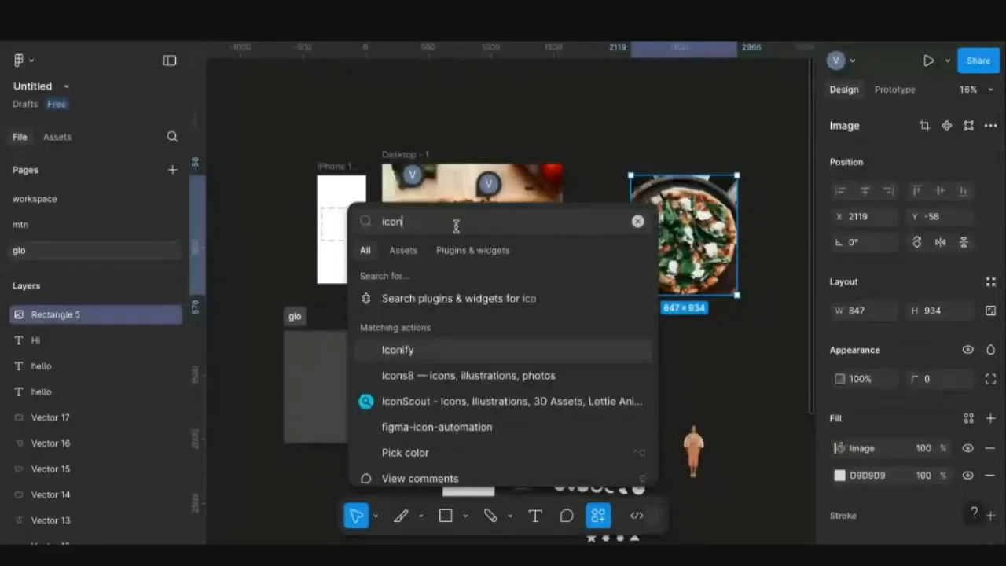
pyautogui.write('f')
pyautogui.click(411, 349)
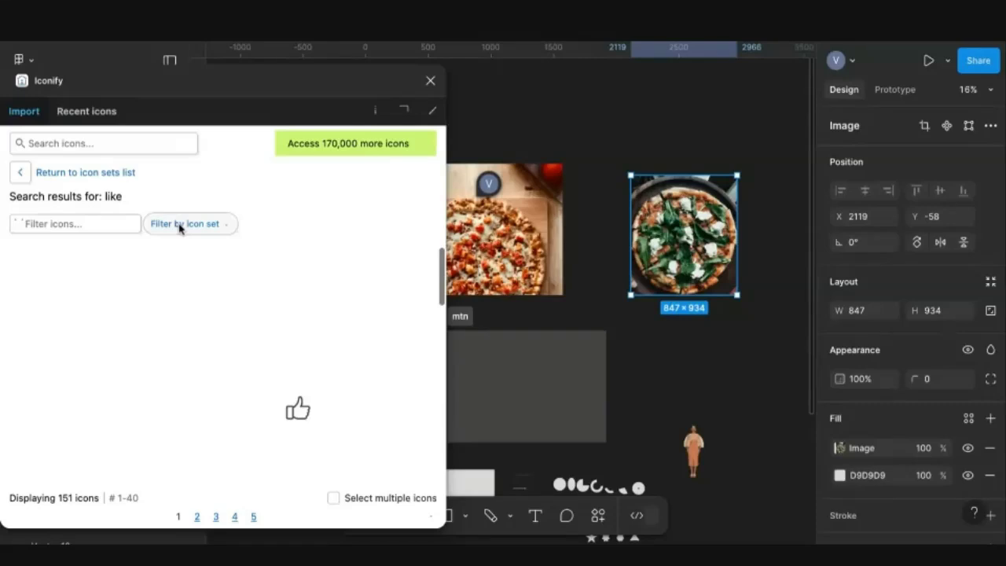
pyautogui.scroll(-2, 203, 409)
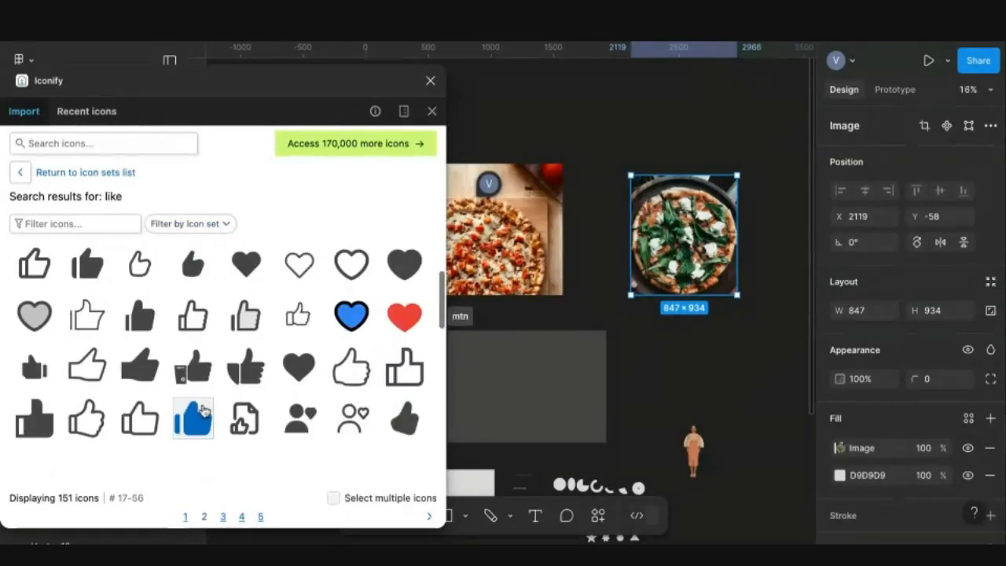
pyautogui.scroll(1, 367, 393)
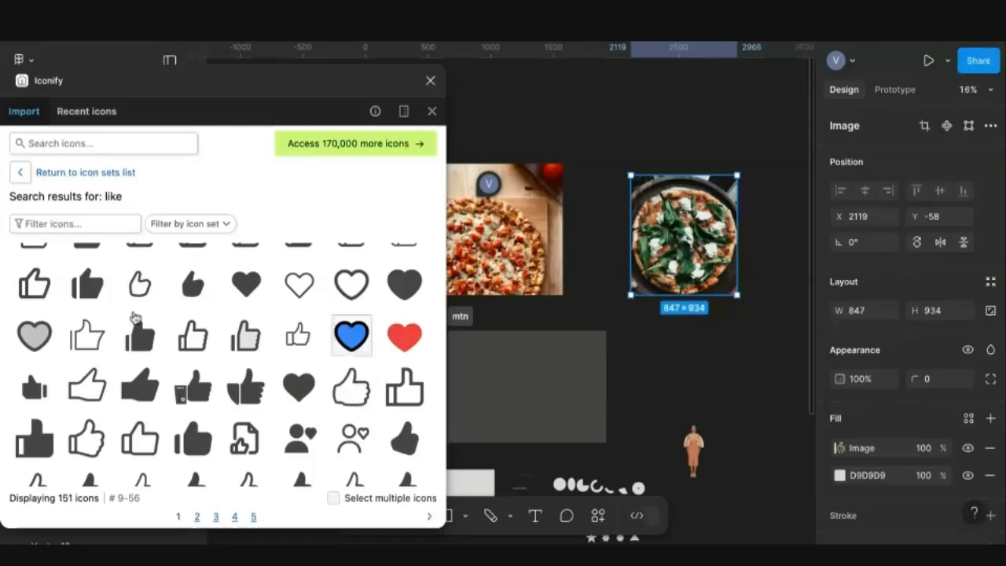
# Search Iconify for "home" icons and close the plugin
pyautogui.click(62, 142)
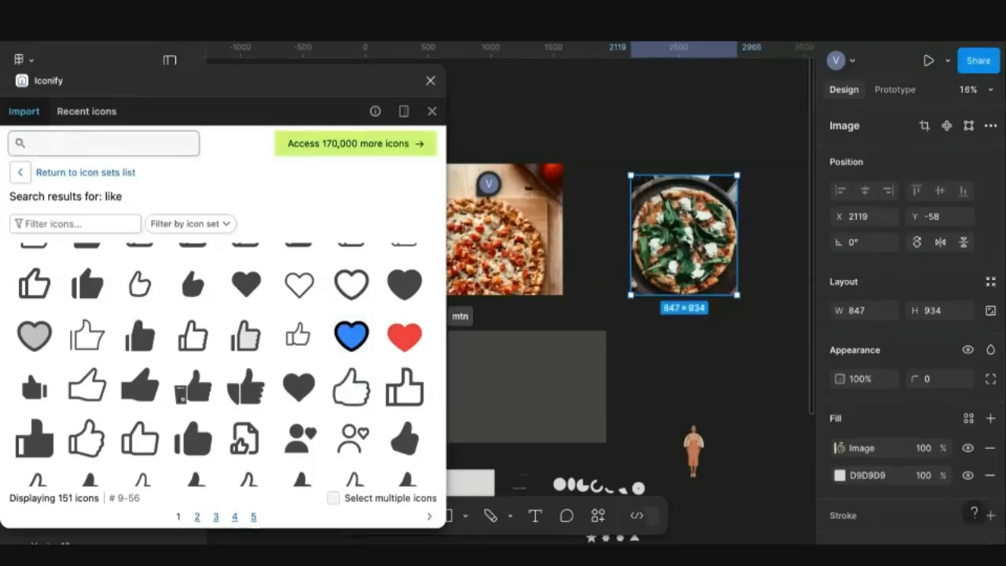
pyautogui.write('hom')
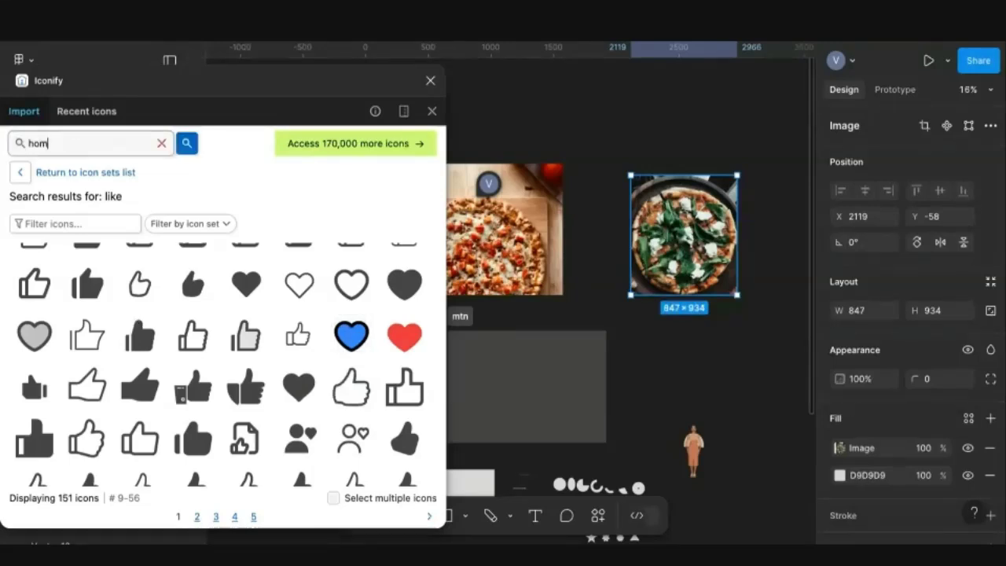
pyautogui.write('e')
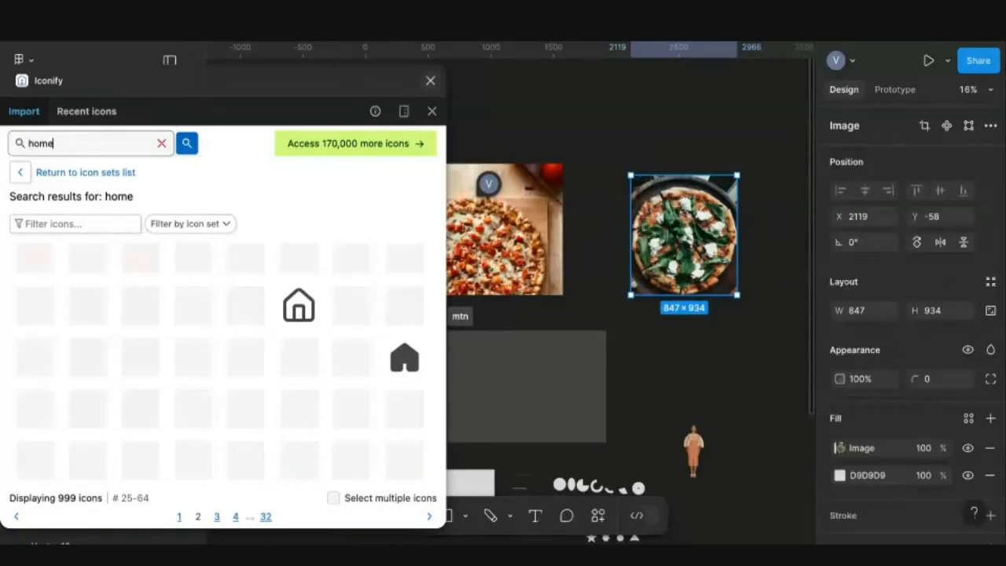
pyautogui.click(430, 81)
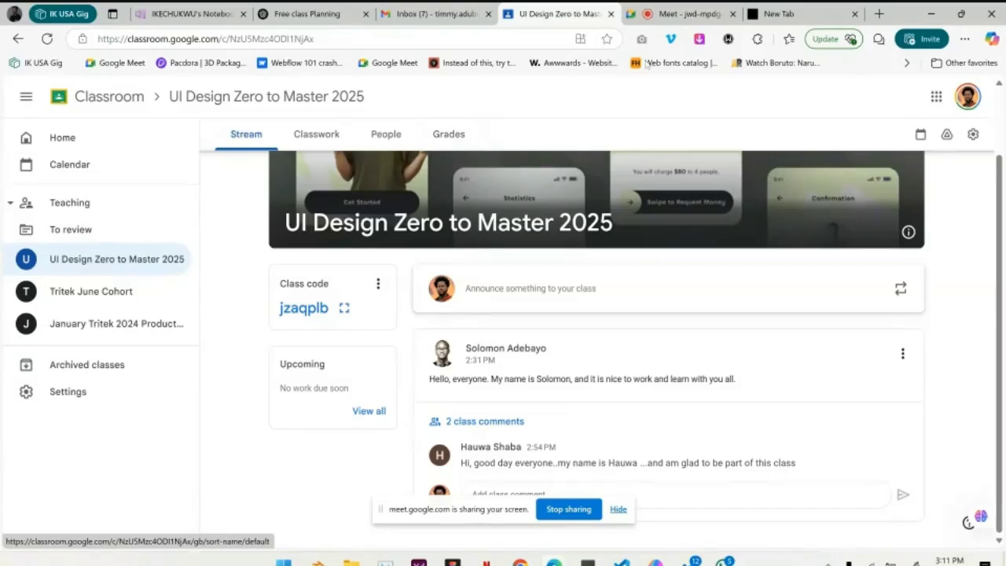
# Switch from the browser to the blank Untitled file in Figma and hide the screen-sharing notice covering the tools
pyautogui.click(677, 14)
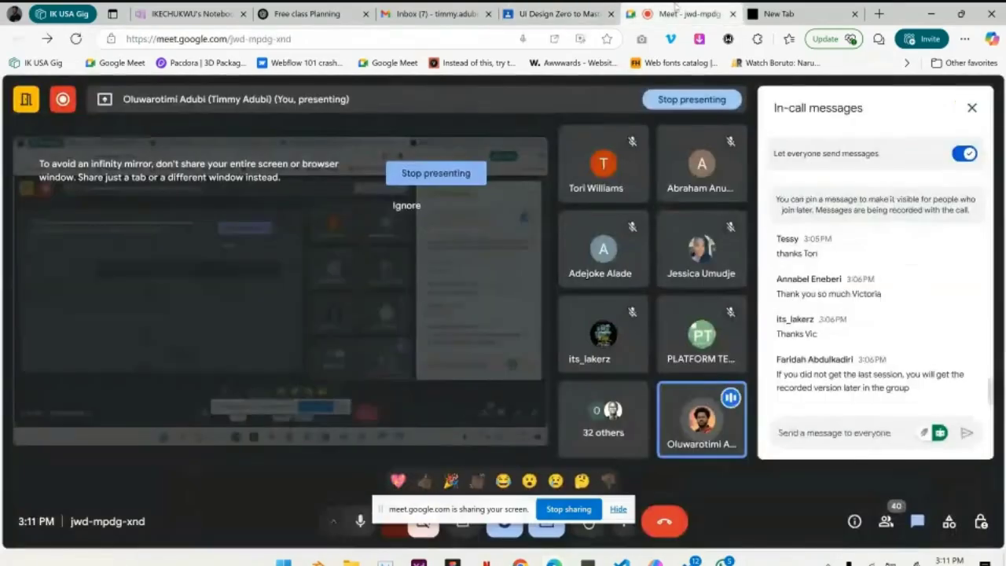
pyautogui.click(931, 14)
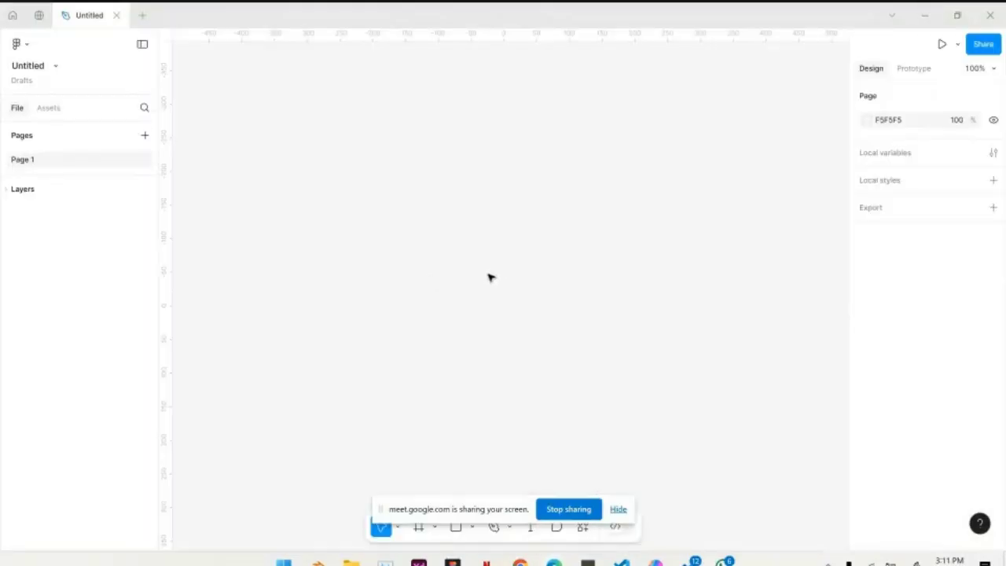
pyautogui.scroll(-3, 396, 299)
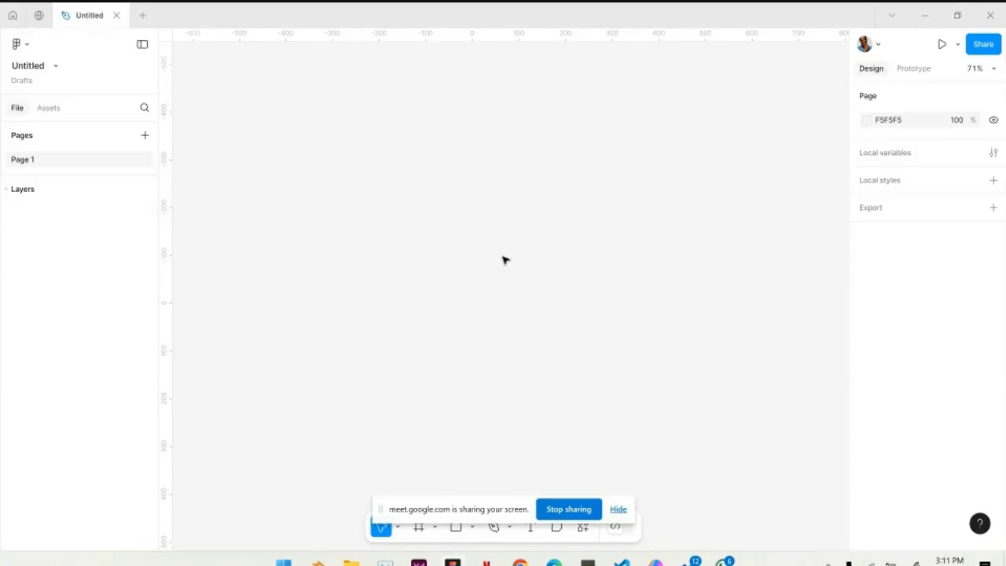
pyautogui.click(618, 508)
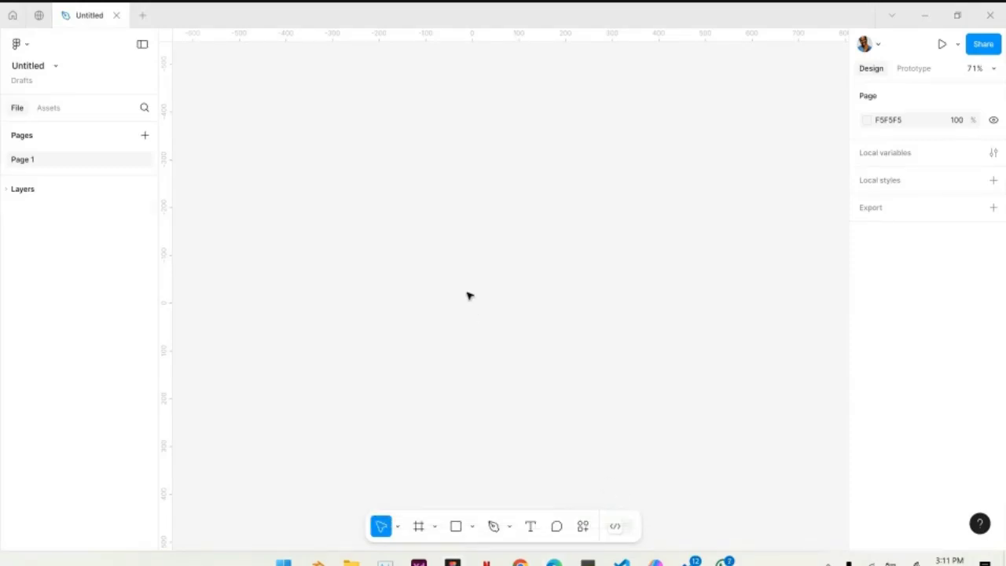
# Place a 100 × 100 rectangle in the upper part of the canvas and draw a horizontal line about 289 long beside it
pyautogui.click(456, 526)
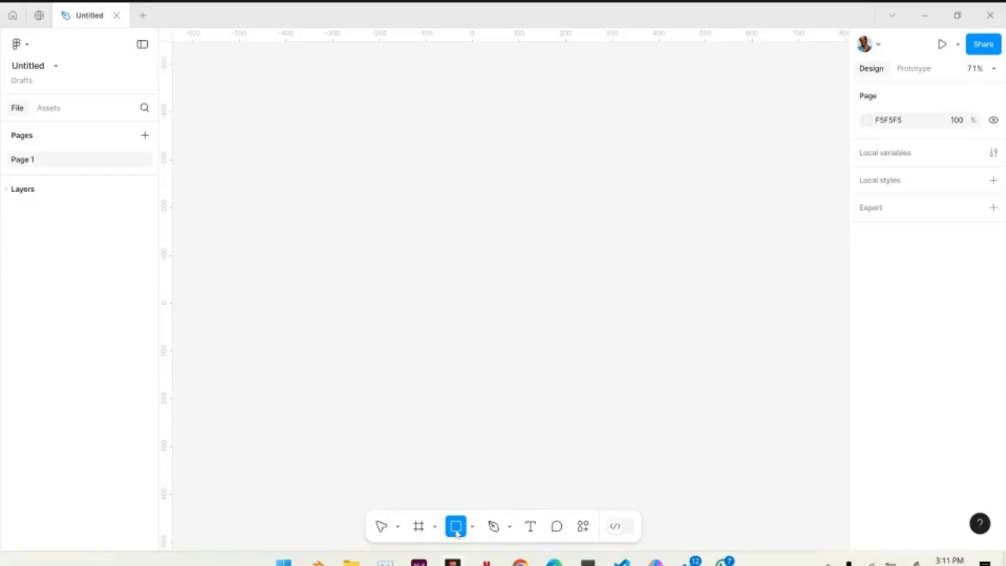
pyautogui.click(306, 197)
pyautogui.click(473, 525)
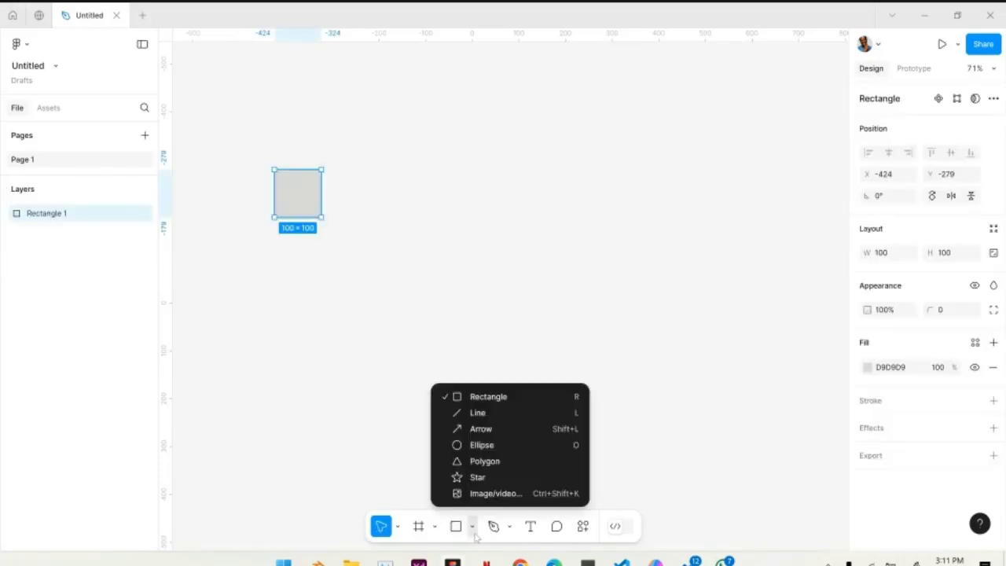
pyautogui.click(472, 413)
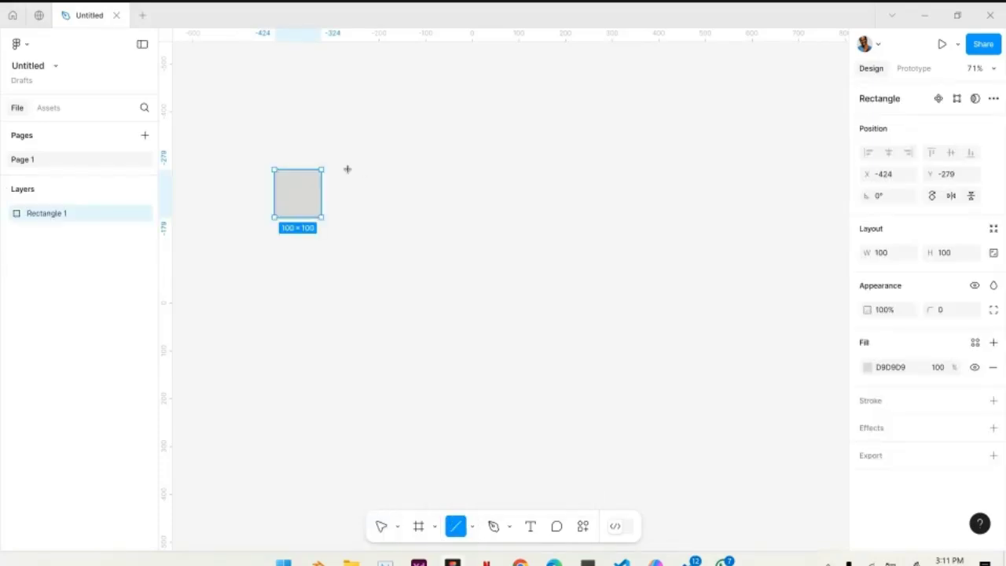
pyautogui.moveTo(347, 169); pyautogui.dragTo(482, 169)
# Draw a nearly horizontal arrow about 289 long beneath the line, pointing right
pyautogui.click(473, 526)
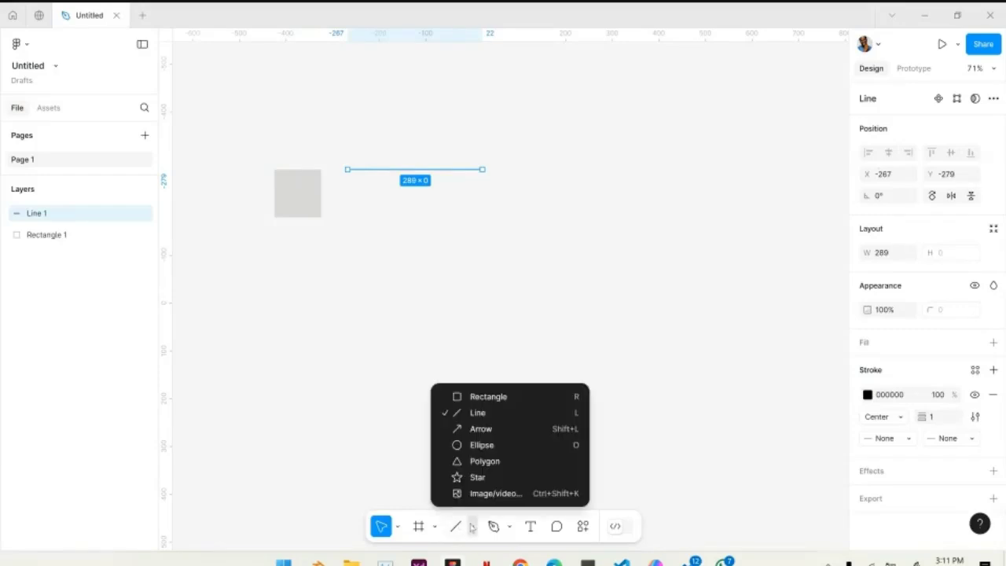
pyautogui.click(480, 428)
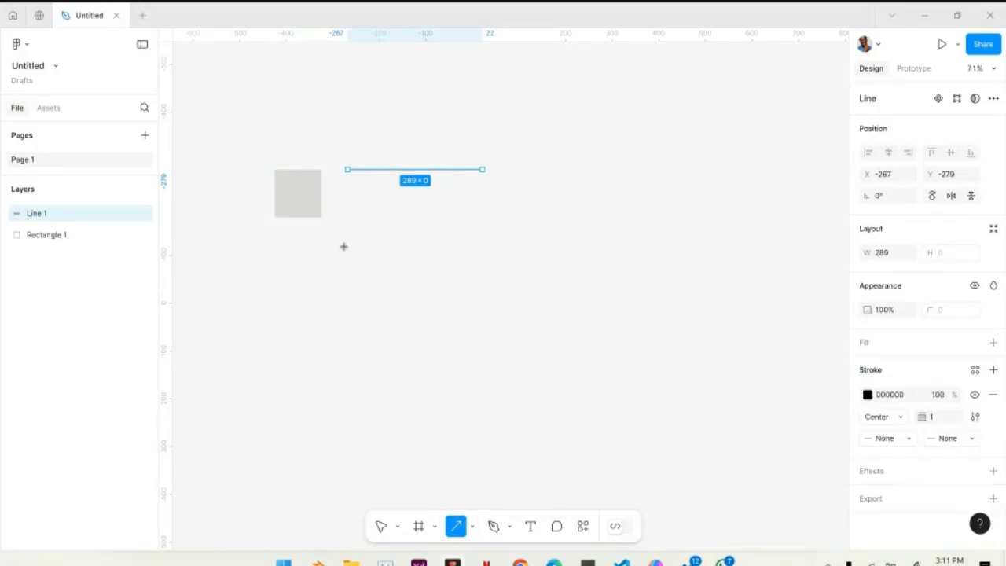
pyautogui.moveTo(347, 246); pyautogui.dragTo(482, 245)
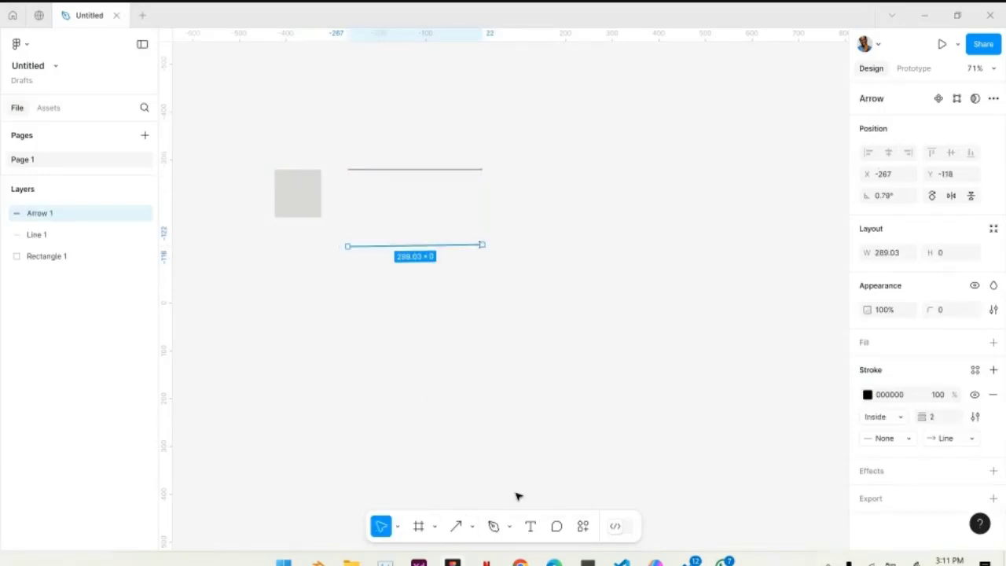
# Place a 100 × 100 ellipse to the right of the line
pyautogui.click(472, 526)
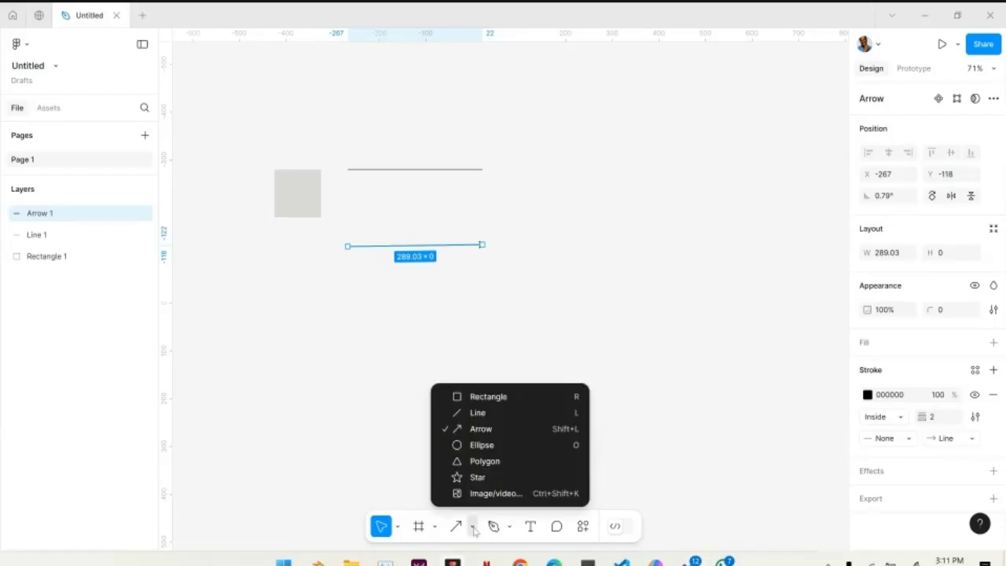
pyautogui.click(481, 429)
pyautogui.click(473, 526)
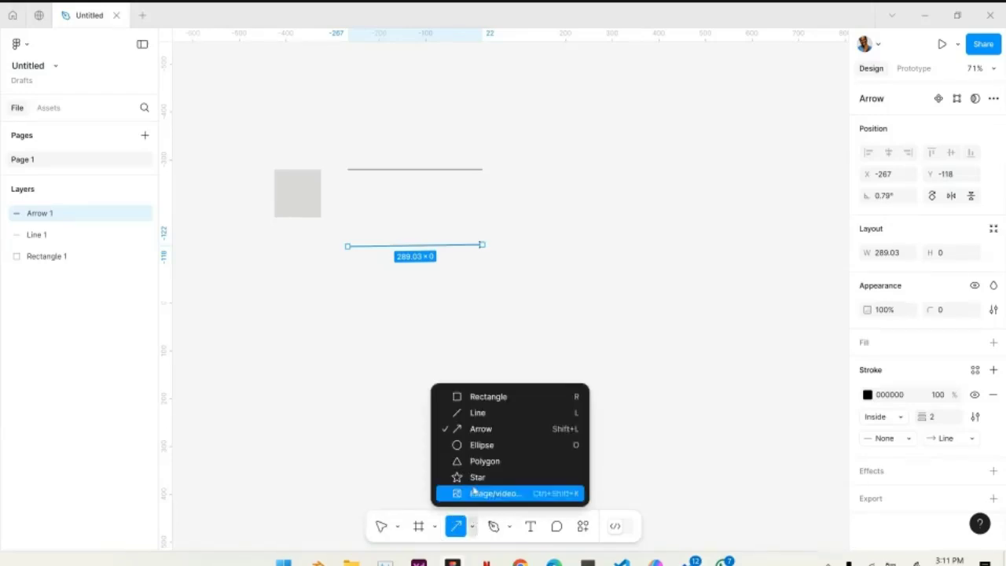
pyautogui.click(482, 446)
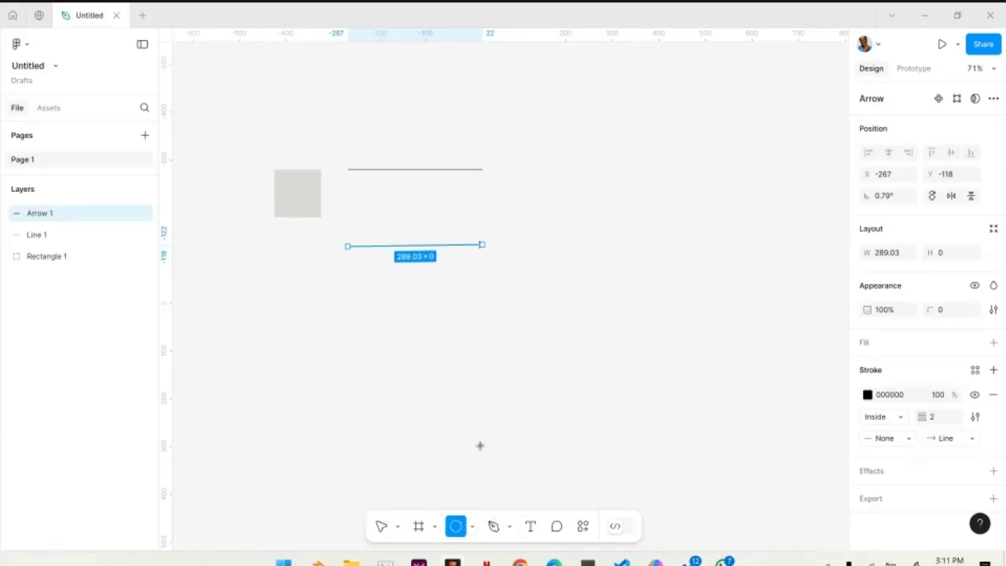
pyautogui.click(557, 188)
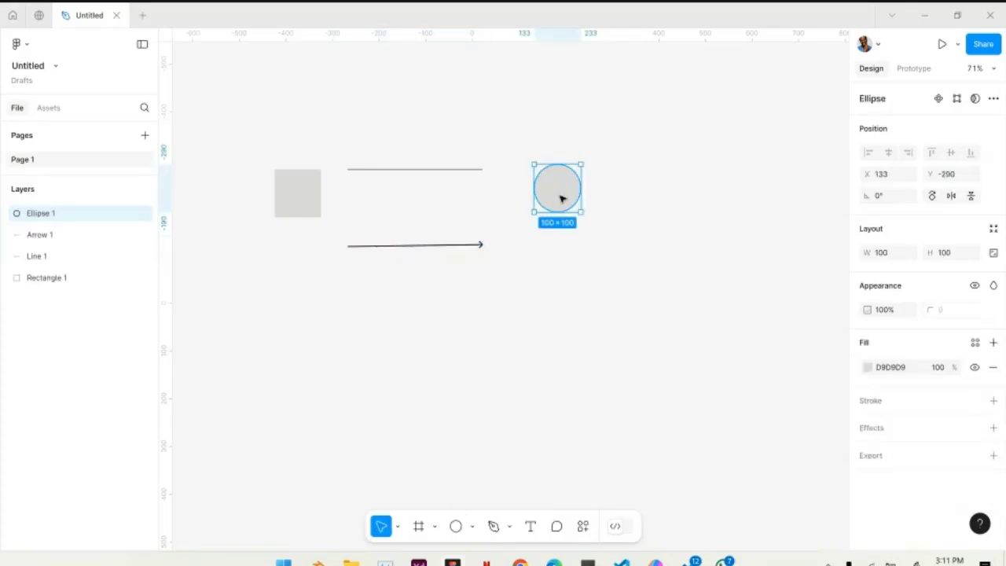
# Place a 100 × 100 triangle polygon to the right of the ellipse and a 100 × 100 five-pointed star beyond it
pyautogui.click(472, 526)
pyautogui.click(484, 461)
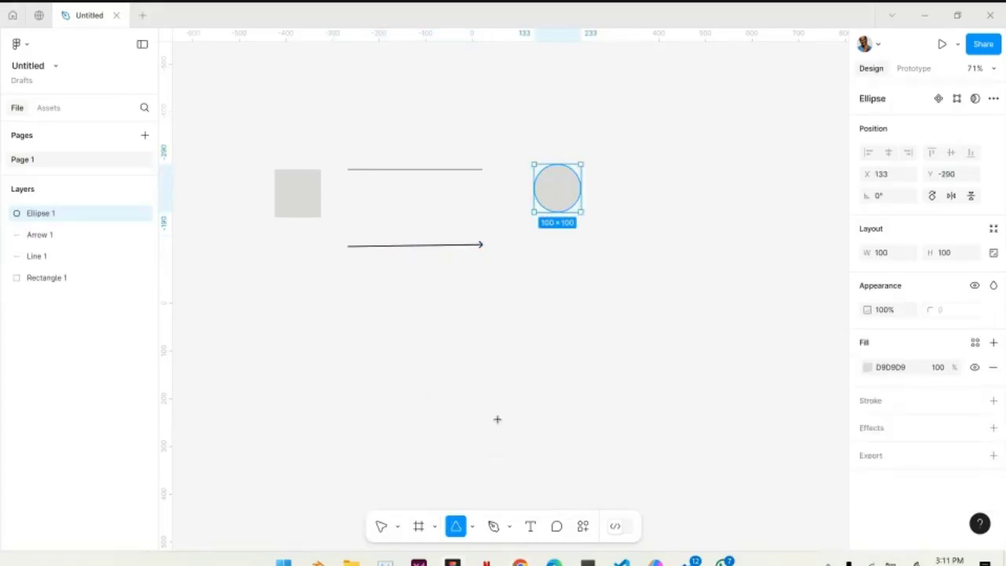
pyautogui.click(630, 194)
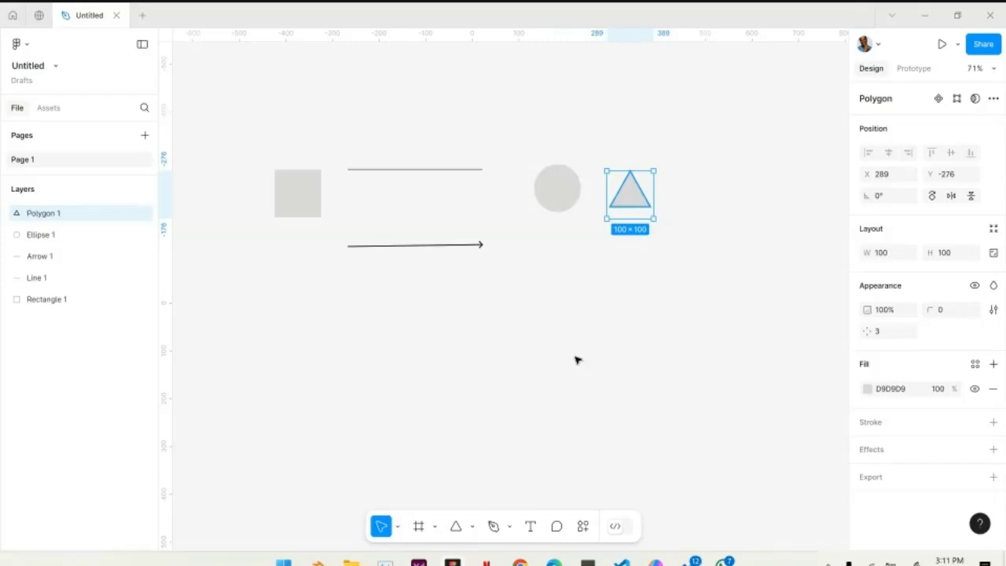
pyautogui.click(472, 528)
pyautogui.click(476, 477)
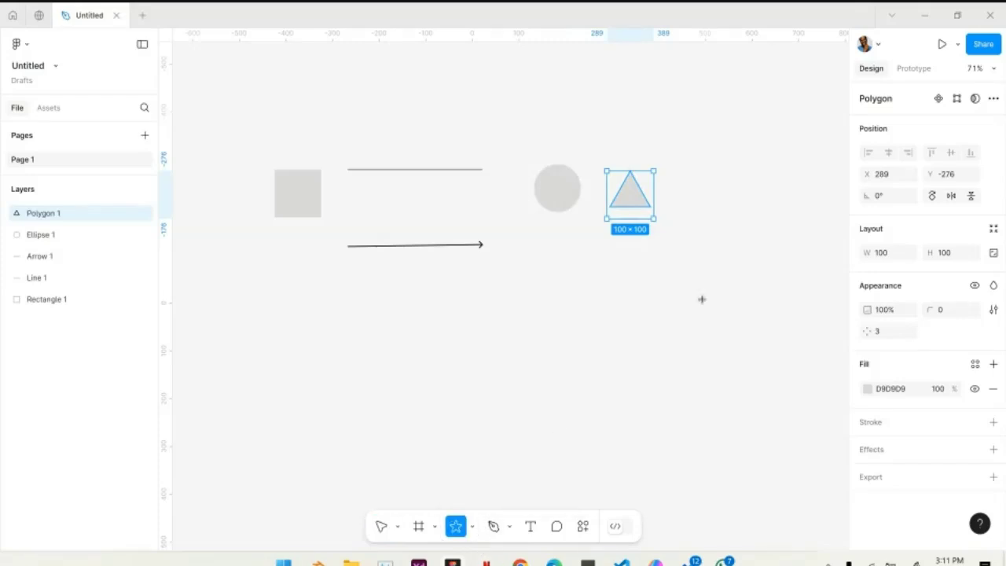
pyautogui.click(699, 189)
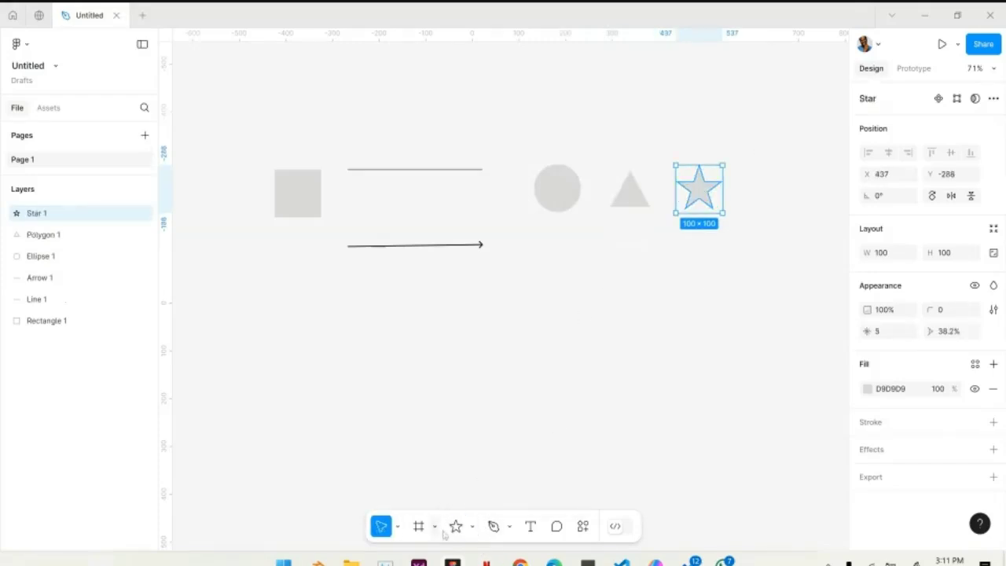
# Start inserting an image or video and look through the Desktop folder for a picture file
pyautogui.click(472, 528)
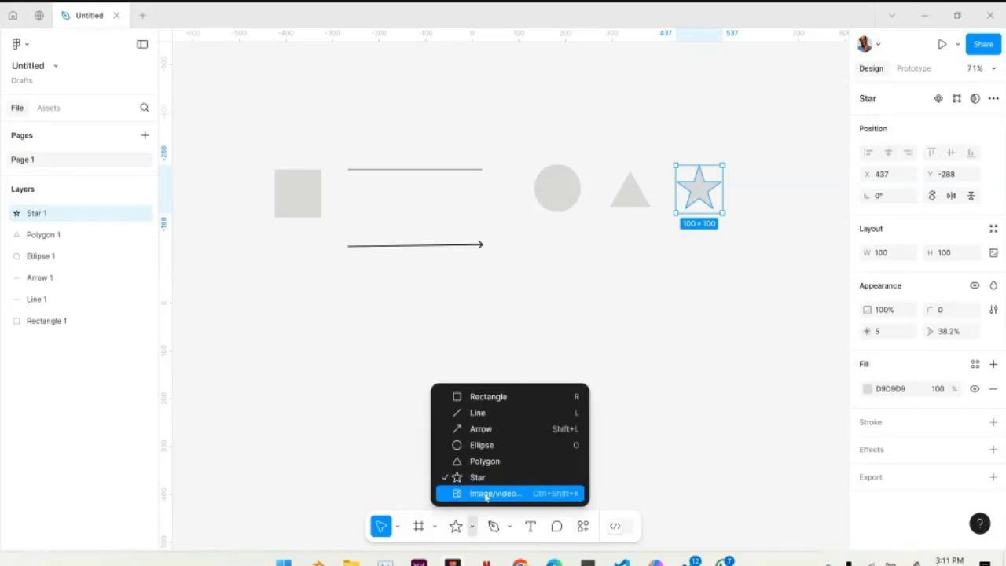
pyautogui.click(486, 494)
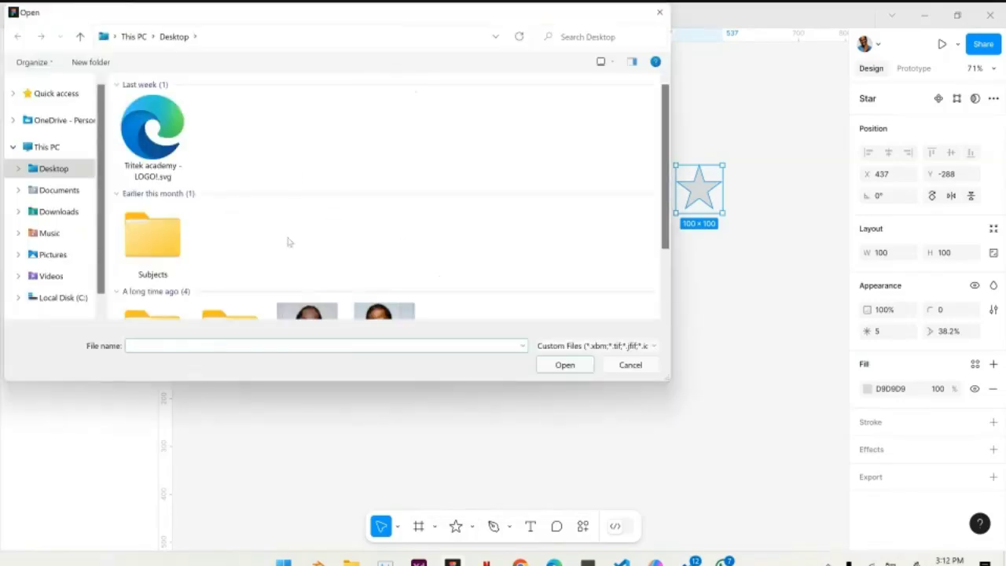
pyautogui.scroll(-2, 274, 239)
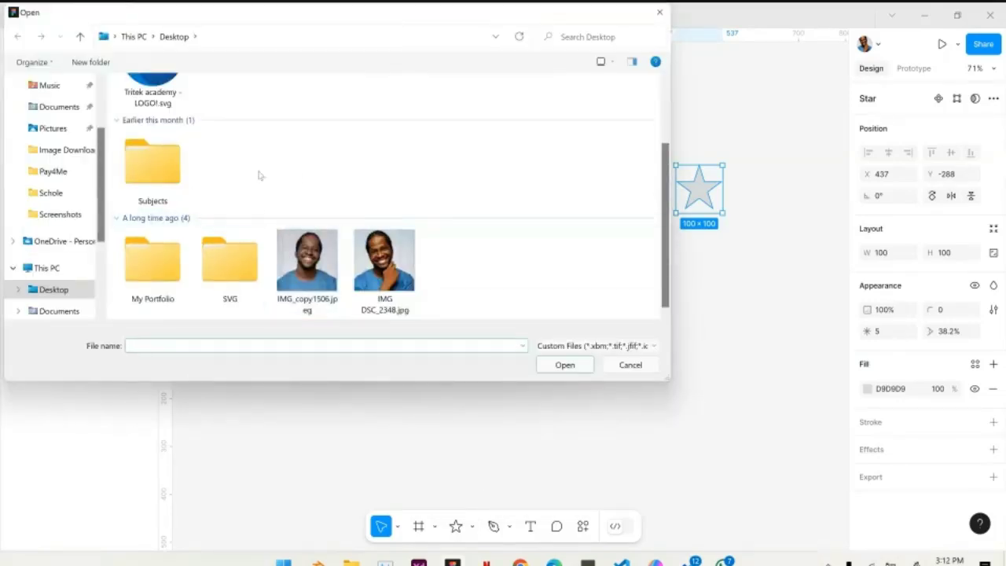
# Look through the Downloads and Videos folders in the file picker and cancel without importing anything
pyautogui.scroll(3, 70, 156)
pyautogui.click(59, 136)
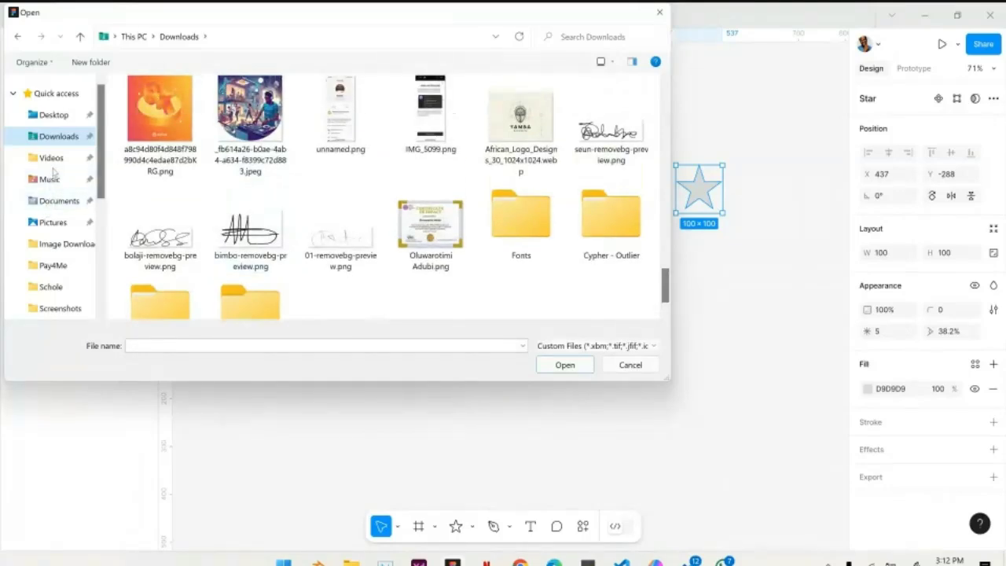
pyautogui.click(52, 159)
pyautogui.scroll(-5, 336, 164)
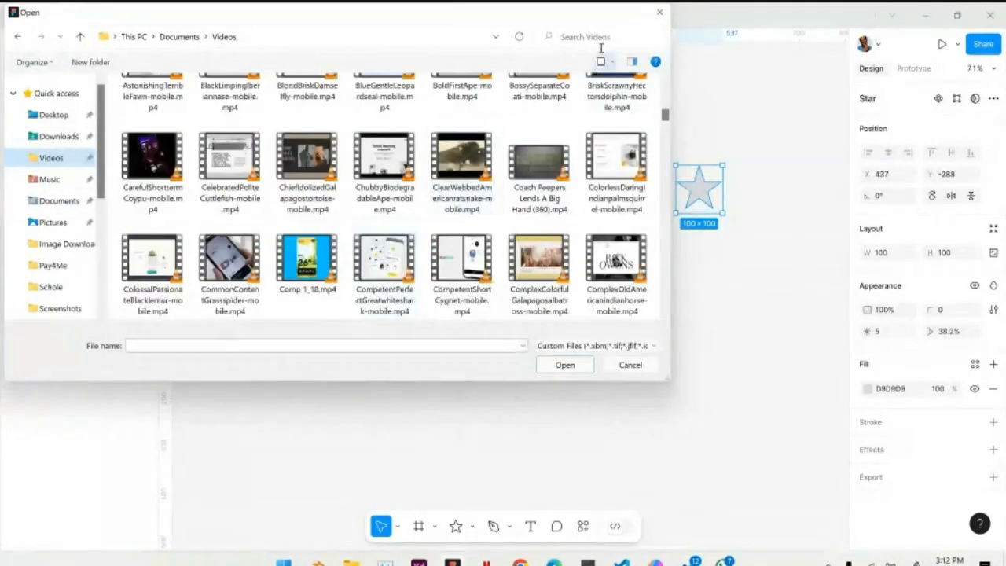
pyautogui.click(661, 15)
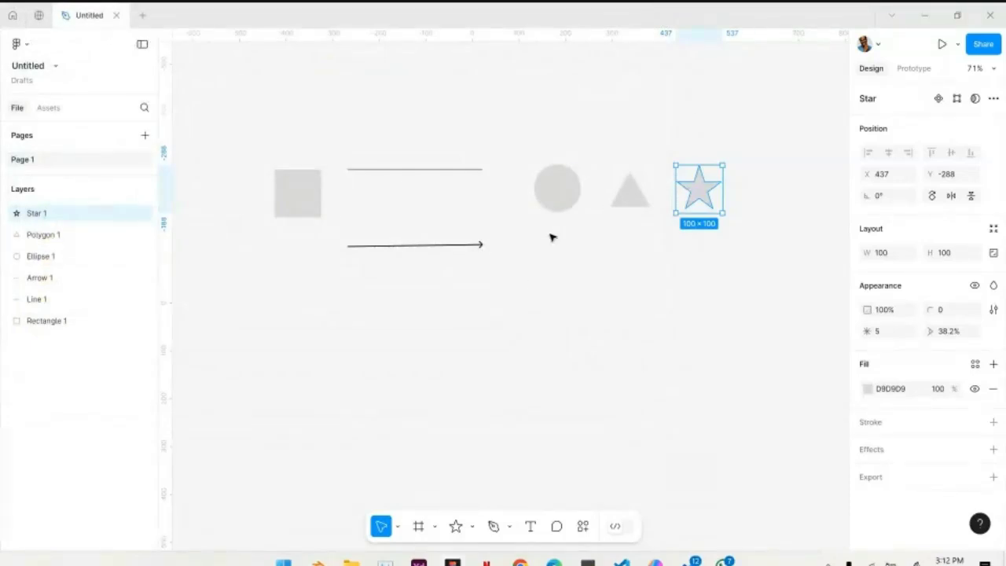
# Enlarge the circle to about 113 × 114 and clear the selection
pyautogui.click(548, 269)
pyautogui.click(559, 195)
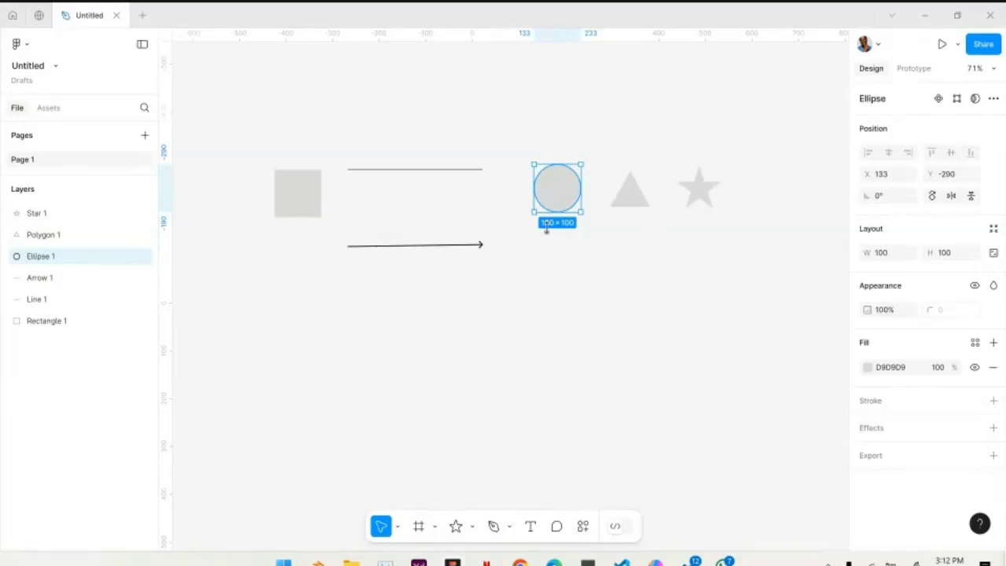
pyautogui.moveTo(578, 215)
pyautogui.mouseDown()
pyautogui.moveTo(621, 261)
pyautogui.moveTo(573, 326)
pyautogui.moveTo(711, 316)
pyautogui.moveTo(590, 197)
pyautogui.moveTo(600, 197)
pyautogui.moveTo(586, 220)
pyautogui.mouseUp()
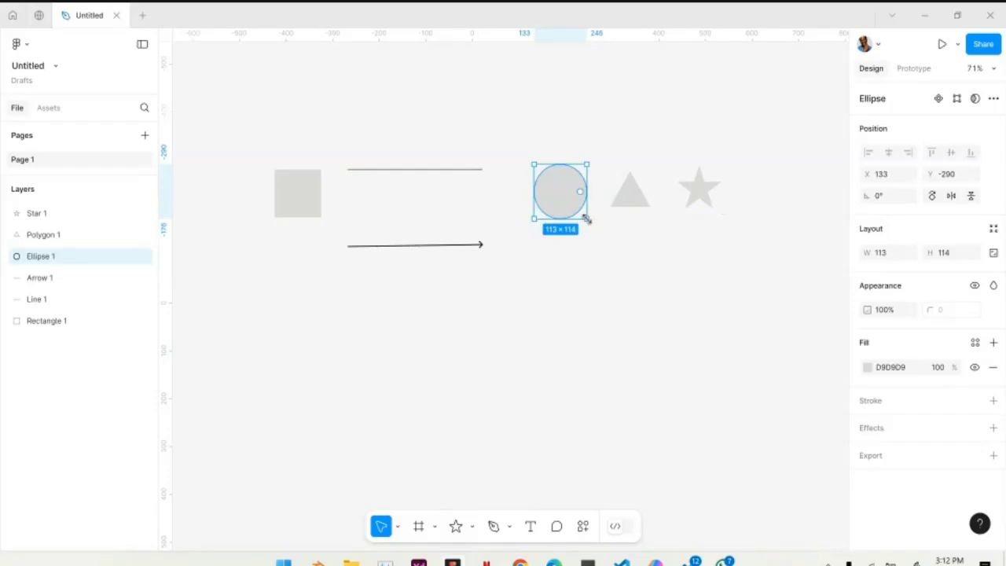
pyautogui.click(604, 254)
pyautogui.click(611, 227)
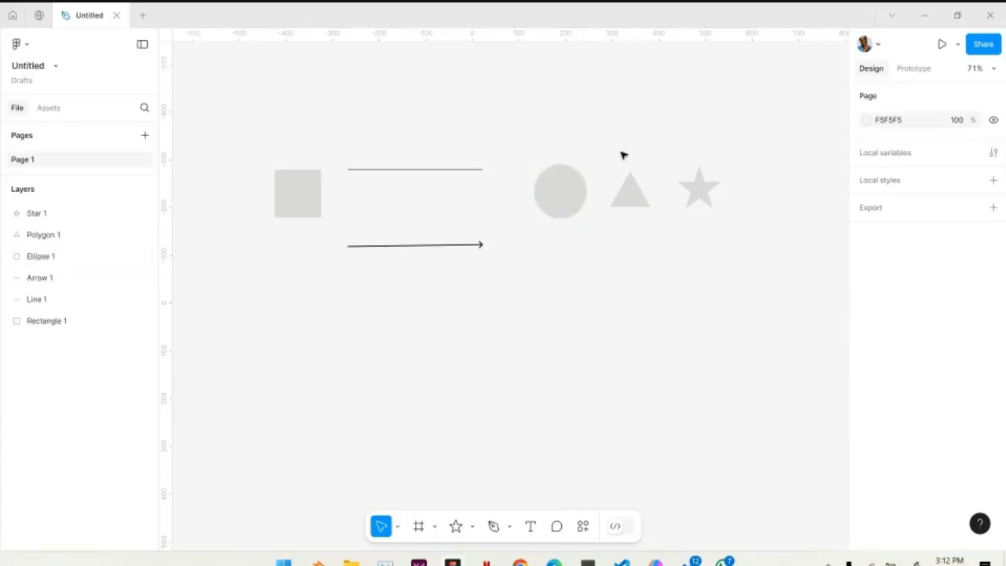
# Draw a large rectangle about 1077 × 1018 below the row of shapes
pyautogui.scroll(-5, 485, 282)
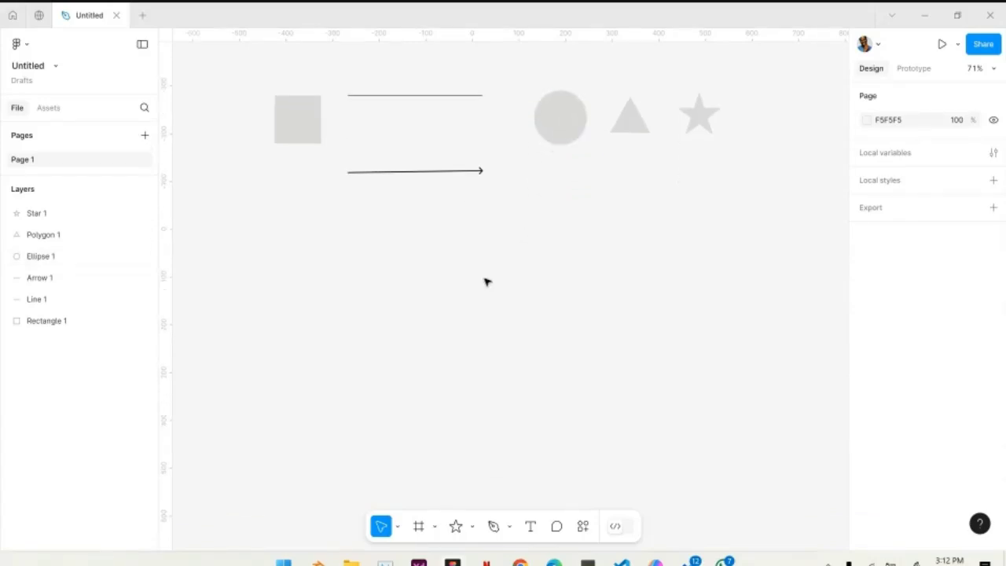
pyautogui.scroll(3, 474, 312)
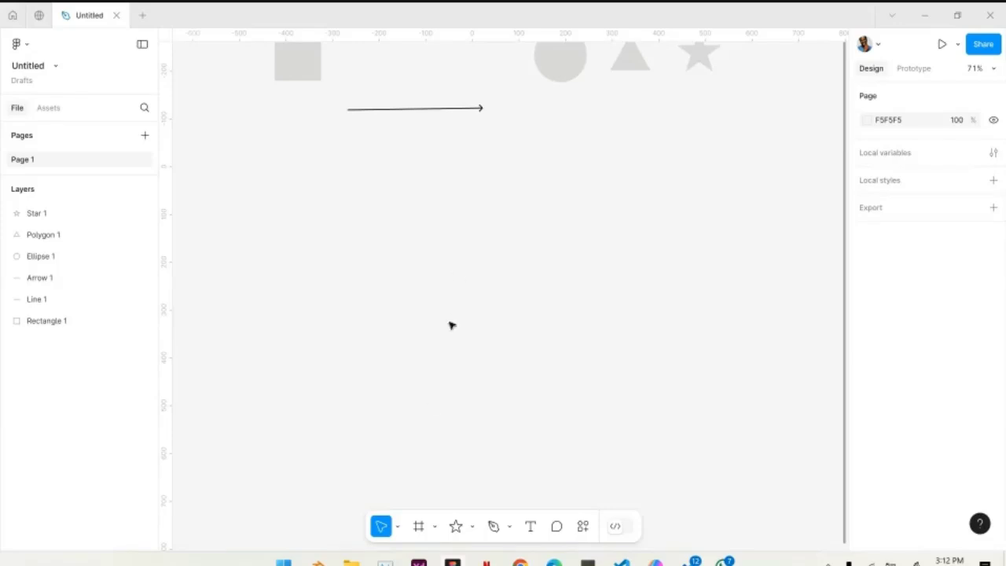
pyautogui.click(472, 528)
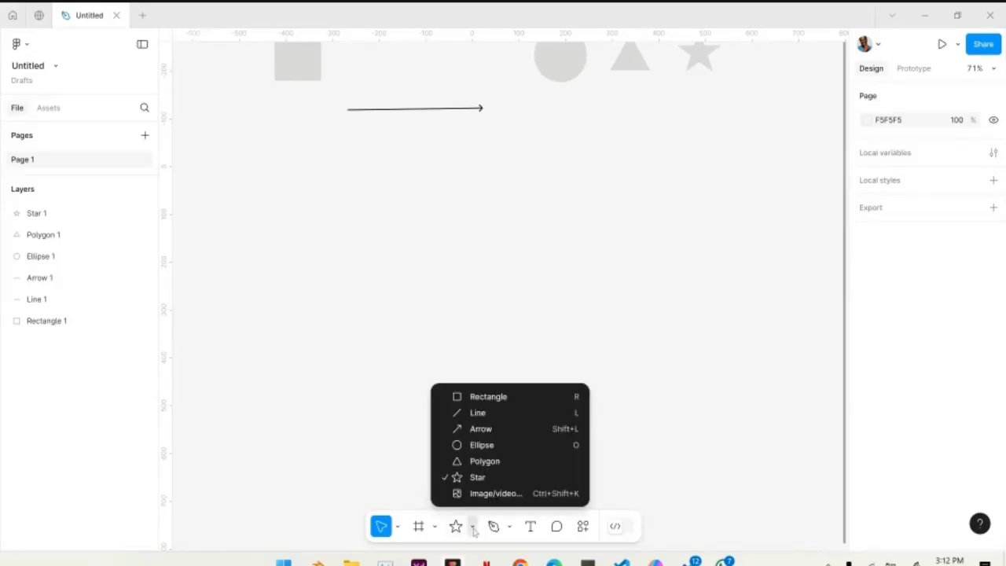
pyautogui.click(463, 396)
pyautogui.moveTo(251, 152)
pyautogui.mouseDown()
pyautogui.moveTo(683, 496)
pyautogui.moveTo(723, 476)
pyautogui.moveTo(753, 542)
pyautogui.moveTo(747, 525)
pyautogui.mouseUp()
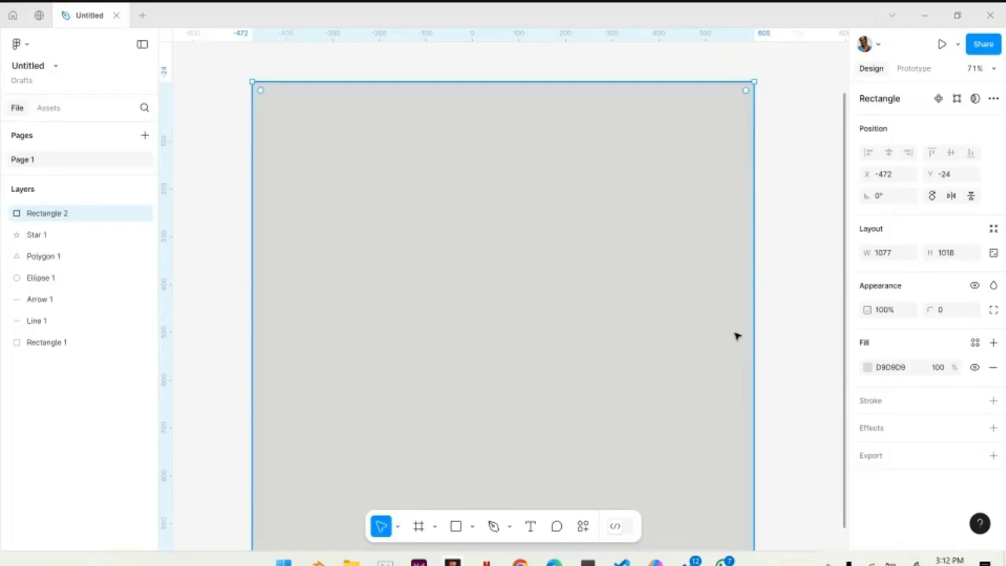
pyautogui.scroll(-2, 736, 335)
pyautogui.scroll(-5, 595, 250)
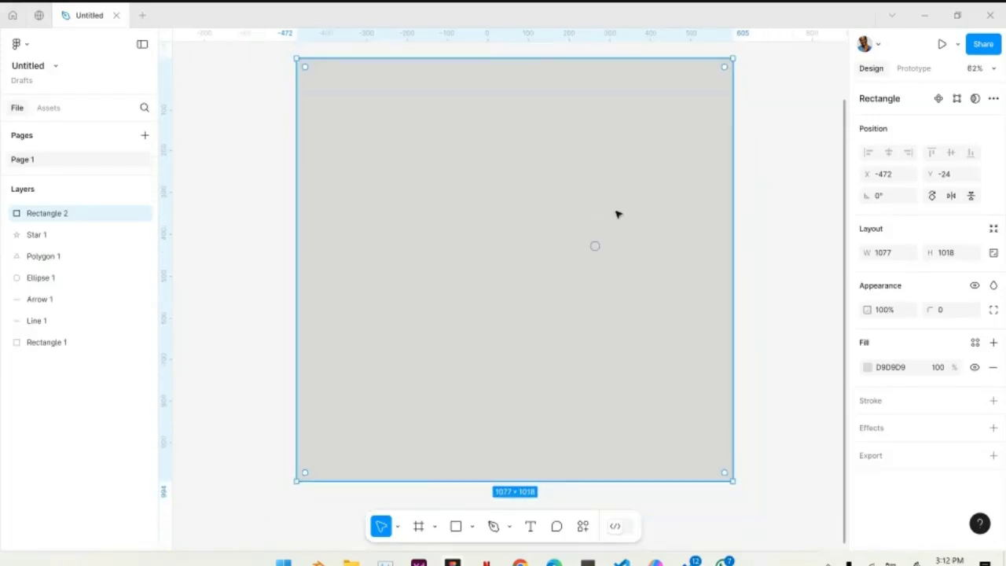
# Examine the resize and corner-radius handles of the large rectangle at several zoom levels
pyautogui.click(723, 220)
pyautogui.click(605, 207)
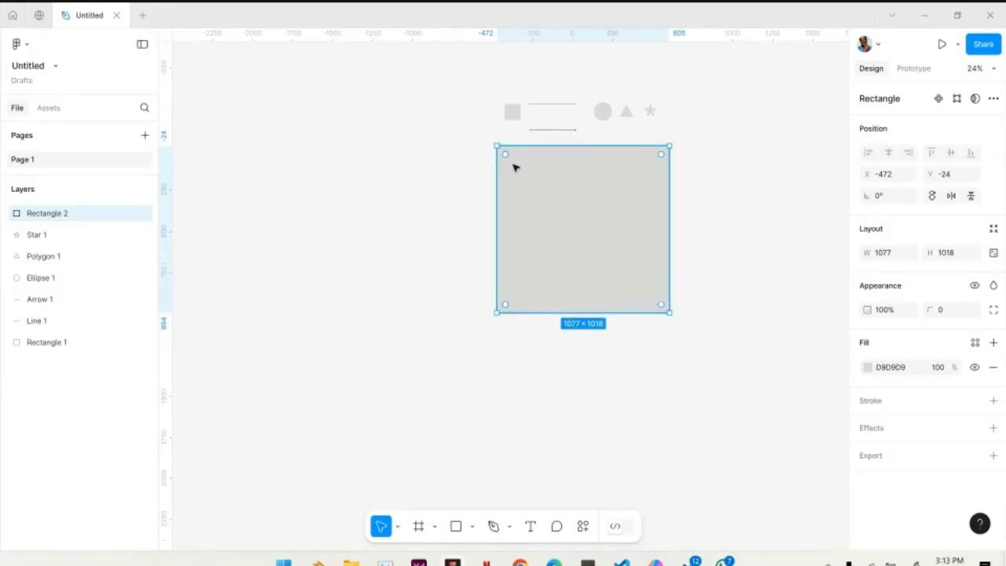
pyautogui.scroll(2, 514, 165)
pyautogui.moveTo(503, 149); pyautogui.dragTo(378, 92)
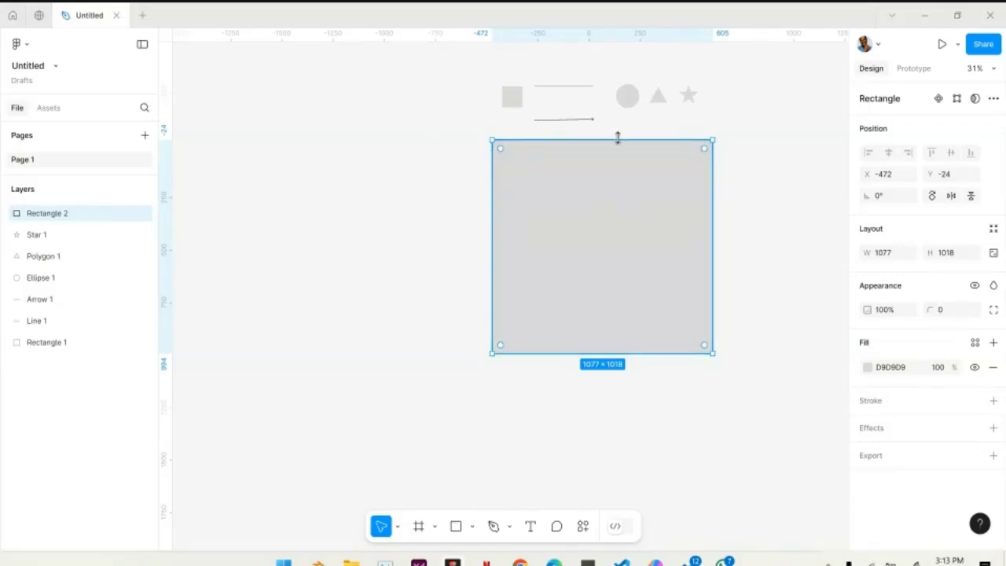
pyautogui.scroll(2, 618, 138)
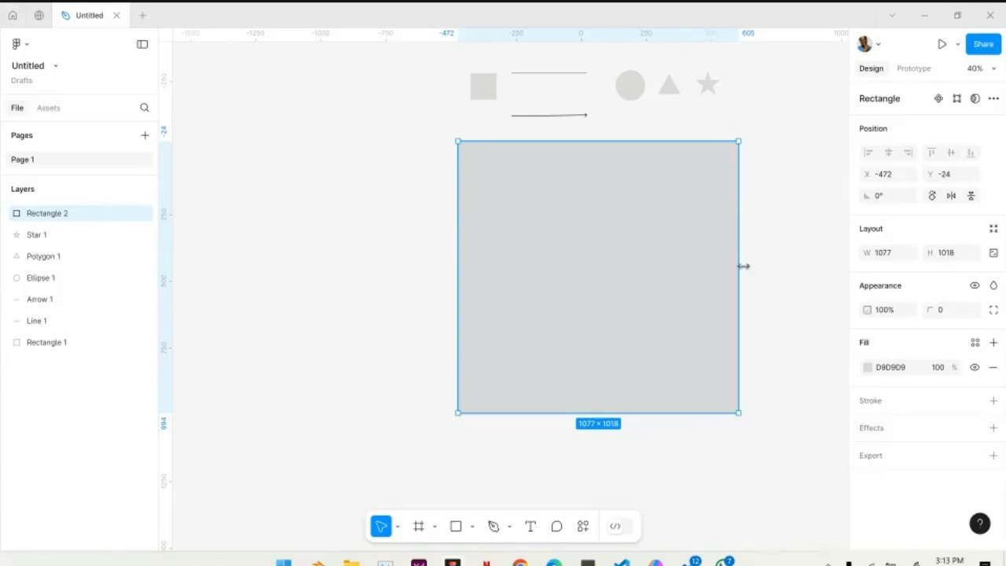
pyautogui.scroll(2, 743, 266)
# Compare the appearance properties of the circle, triangle and small square, and inspect the square's corners up close
pyautogui.click(641, 149)
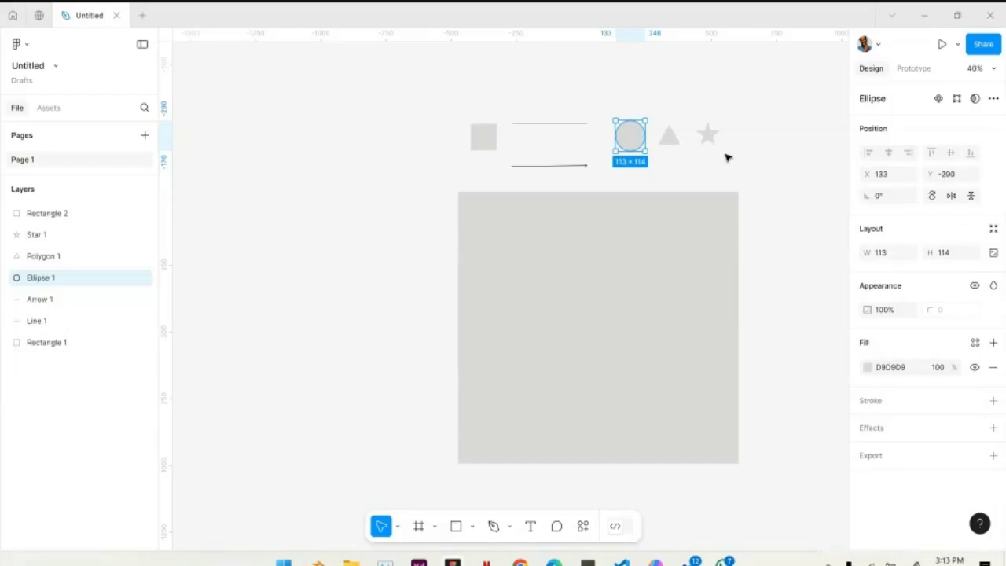
pyautogui.click(677, 146)
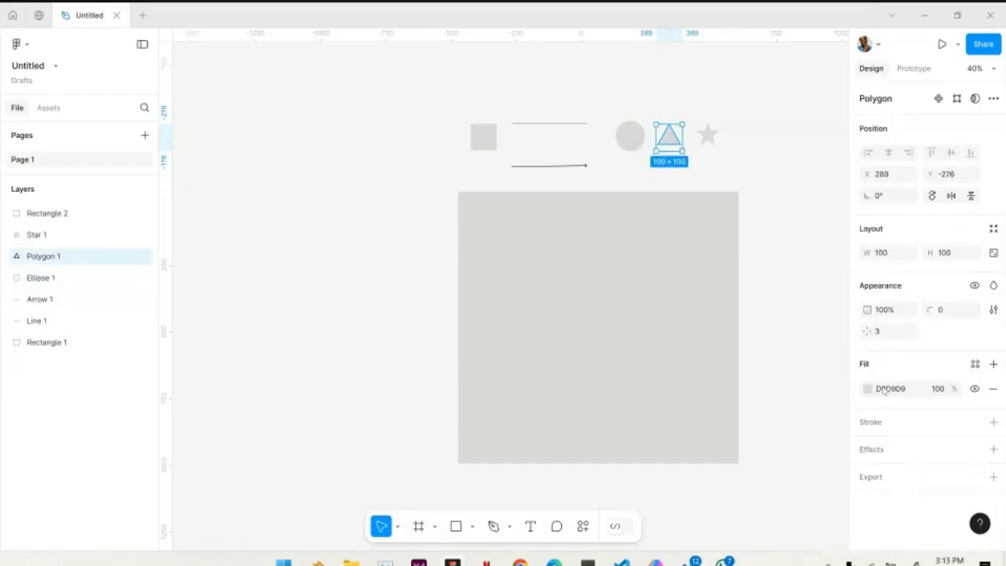
pyautogui.click(481, 138)
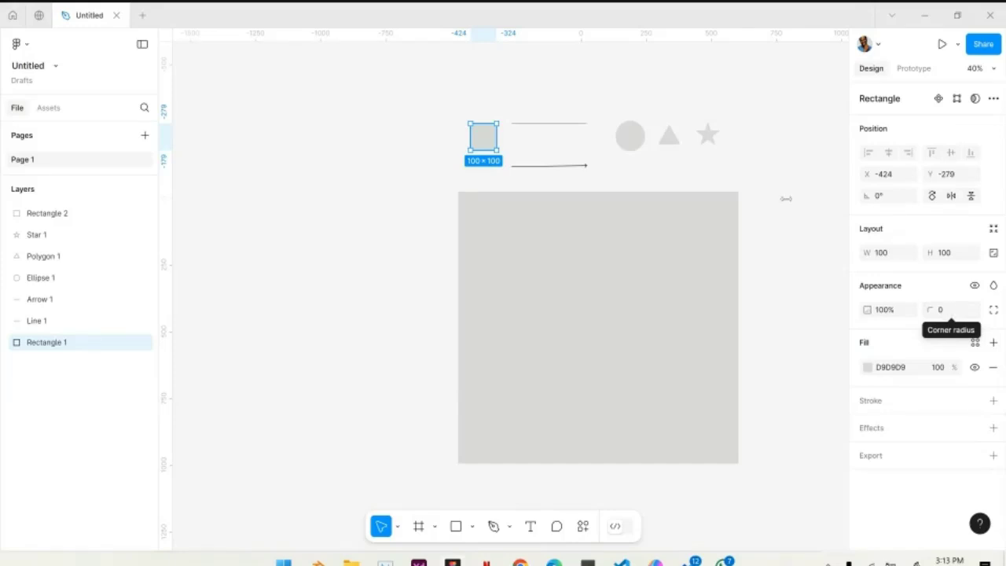
pyautogui.scroll(5, 512, 117)
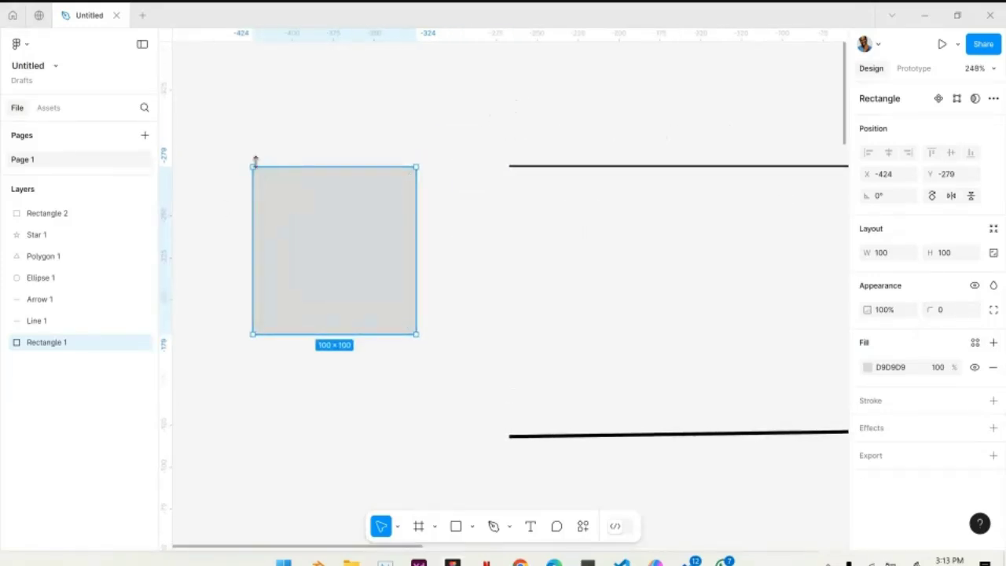
pyautogui.scroll(5, 255, 161)
pyautogui.click(385, 116)
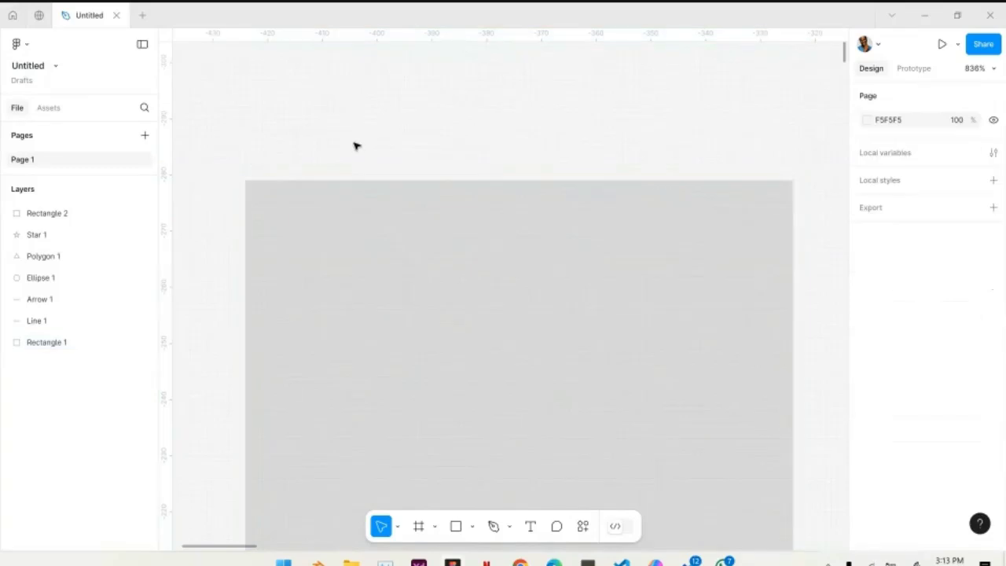
pyautogui.scroll(-10, 353, 146)
pyautogui.click(352, 197)
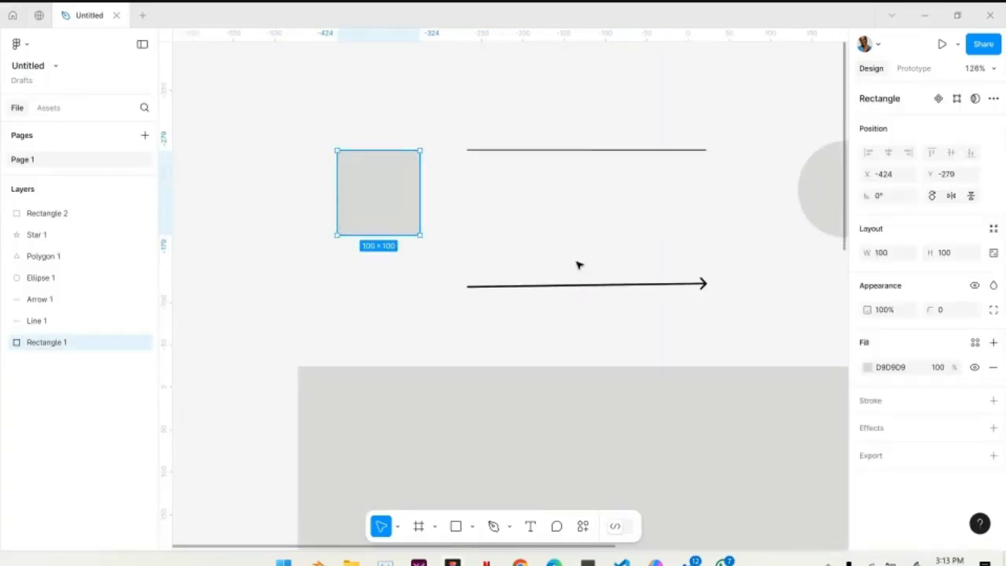
# Examine the on-canvas handles and properties of the circle, triangle and star, including the triangle's count handle
pyautogui.scroll(-4, 578, 266)
pyautogui.hscroll(2, 578, 265)
pyautogui.click(619, 245)
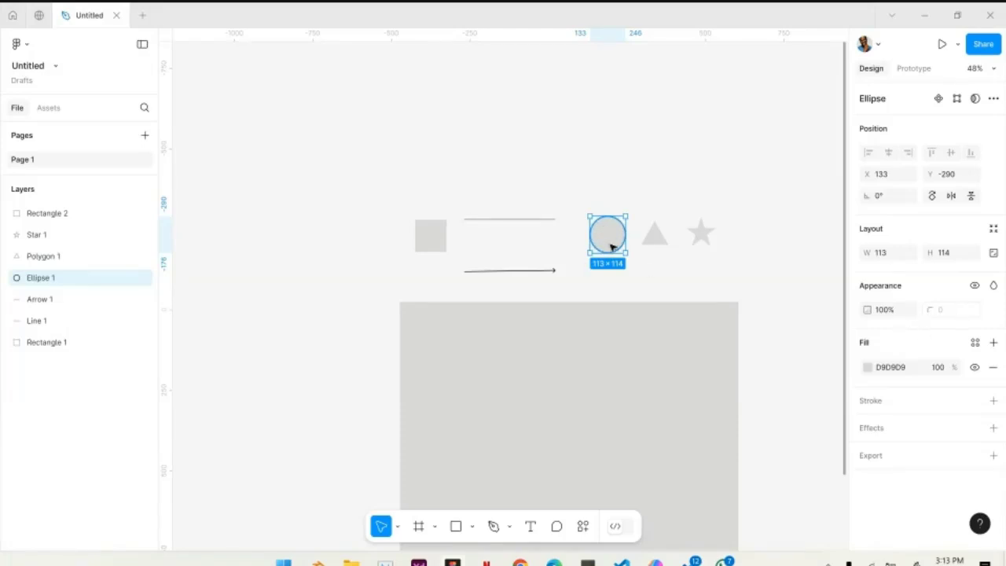
pyautogui.hotkey('shift', '2')
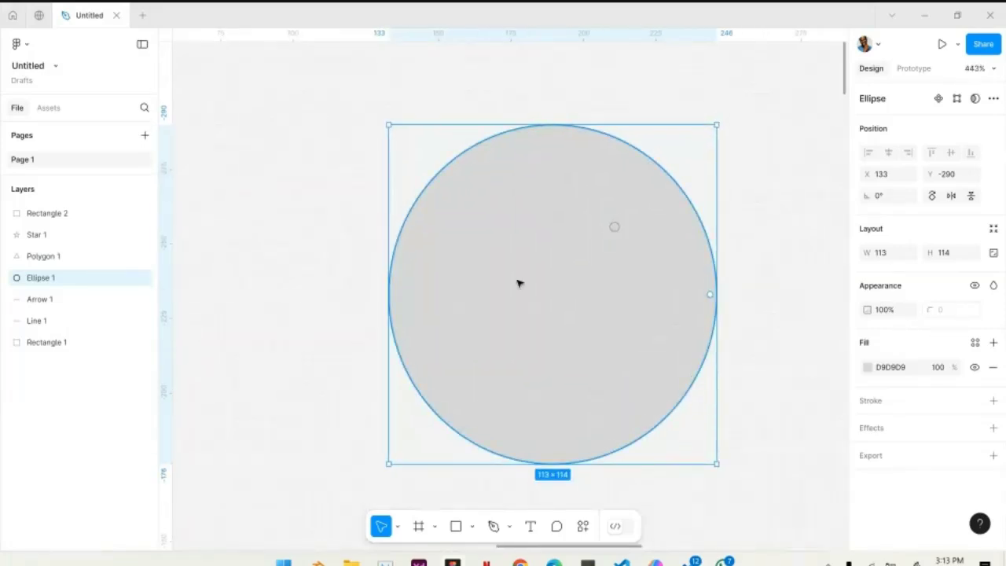
pyautogui.scroll(-10, 585, 224)
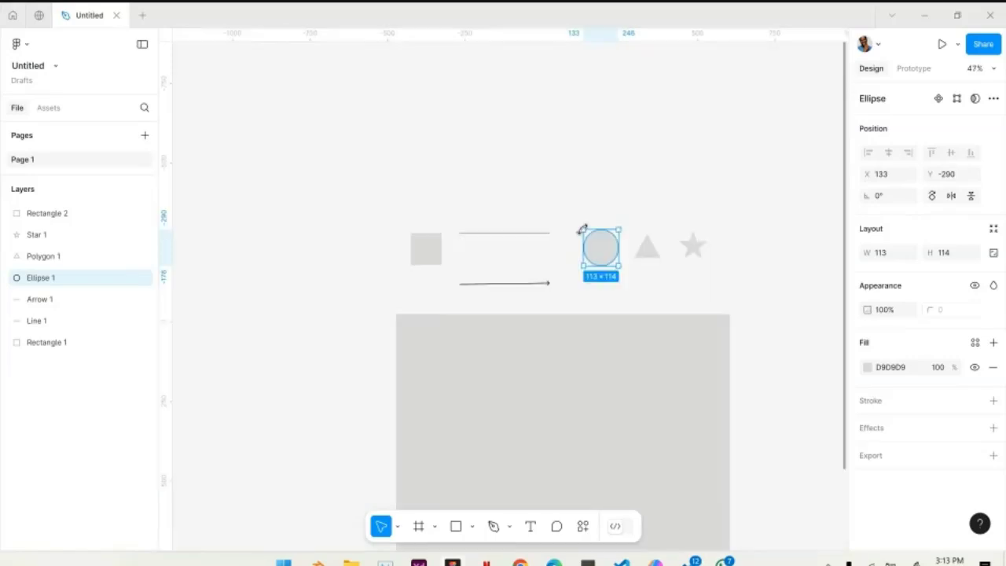
pyautogui.scroll(4, 582, 227)
pyautogui.click(712, 270)
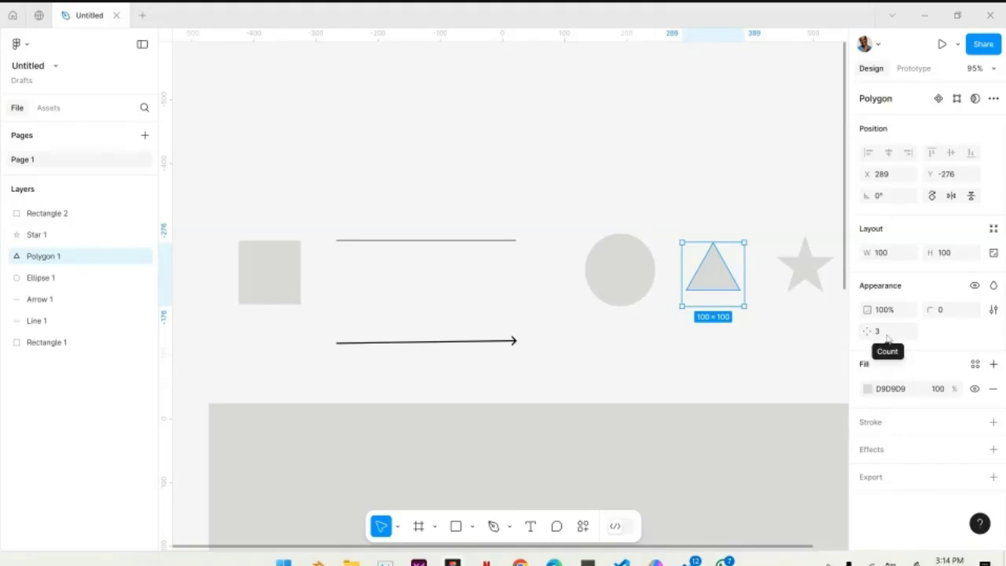
pyautogui.keyDown('ctrl'); pyautogui.scroll(5, 727, 290); pyautogui.keyUp('ctrl')
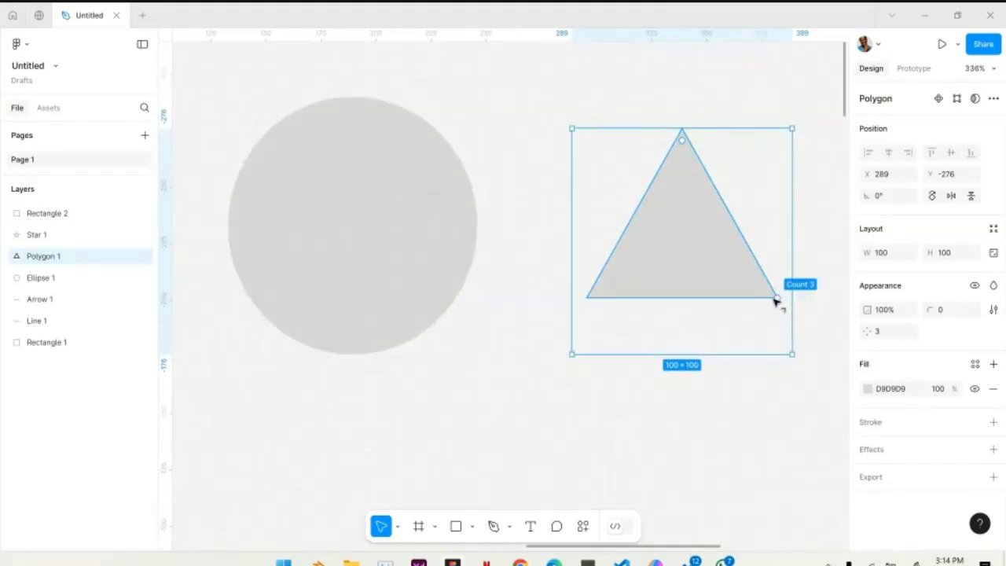
pyautogui.keyDown('ctrl'); pyautogui.scroll(-5, 777, 301); pyautogui.keyUp('ctrl')
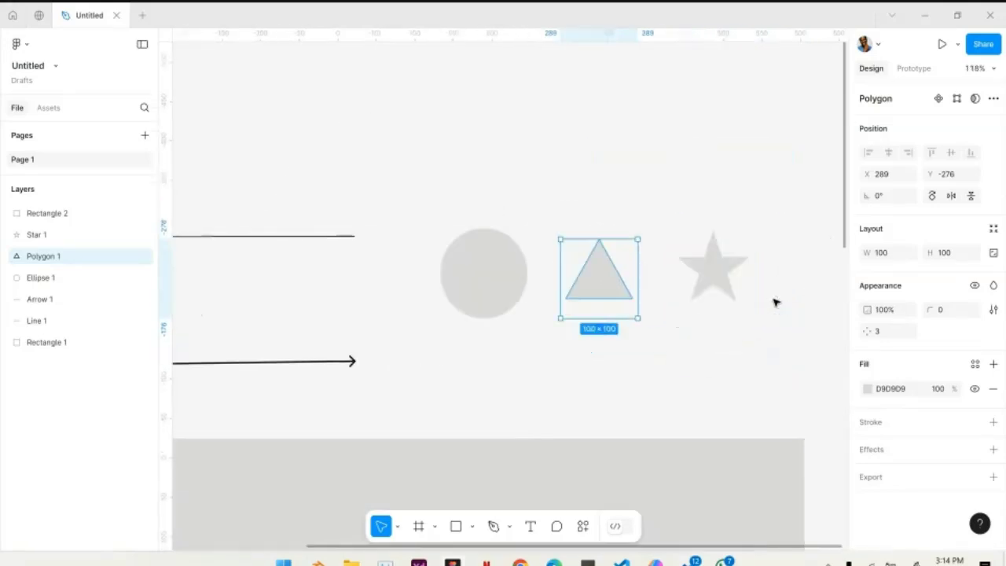
pyautogui.click(699, 268)
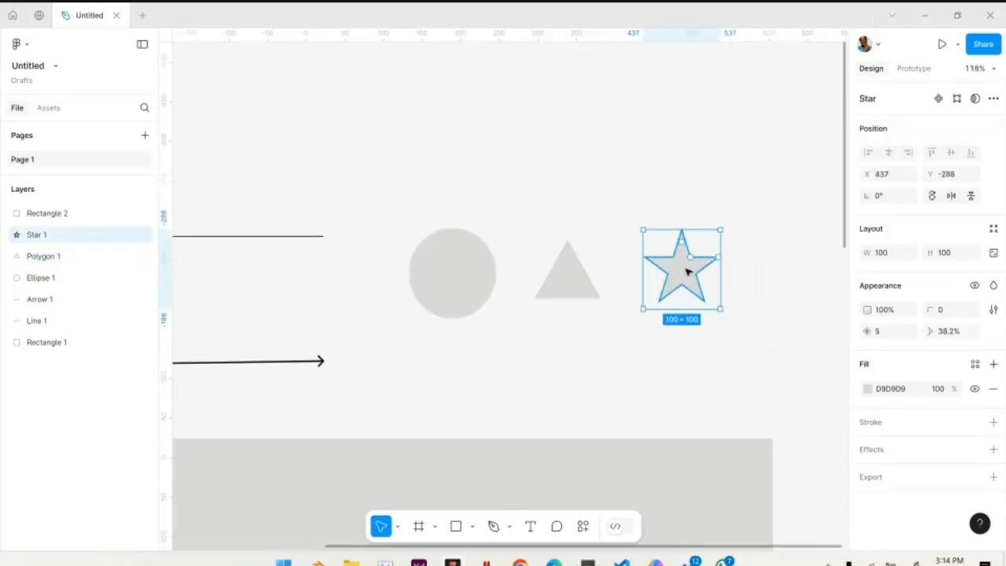
pyautogui.hscroll(-2, 680, 272)
pyautogui.click(545, 275)
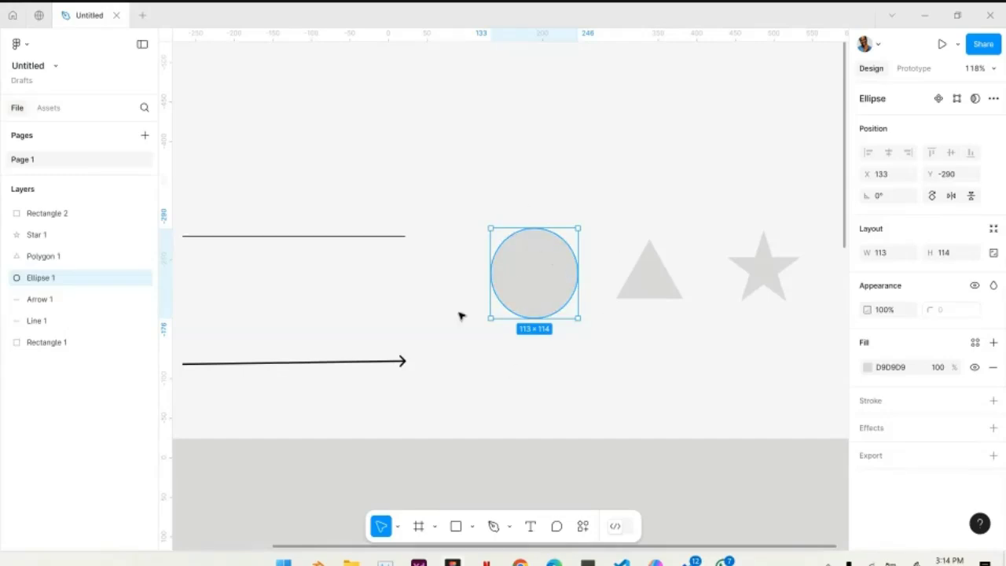
pyautogui.hscroll(-1, 534, 365)
pyautogui.hscroll(-3, 534, 366)
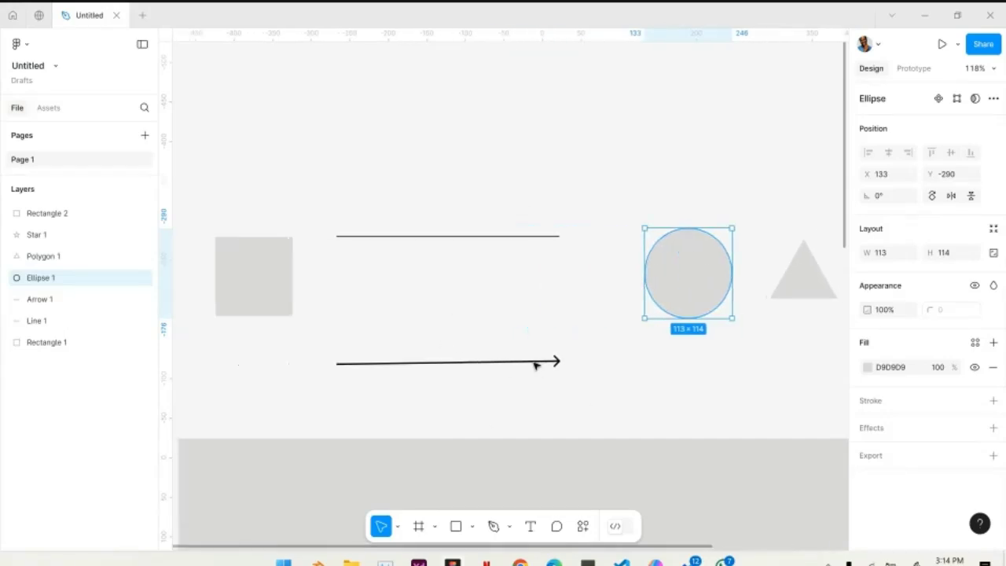
# Examine the straight line's stroke properties and inspect its starting endpoint up close
pyautogui.click(479, 237)
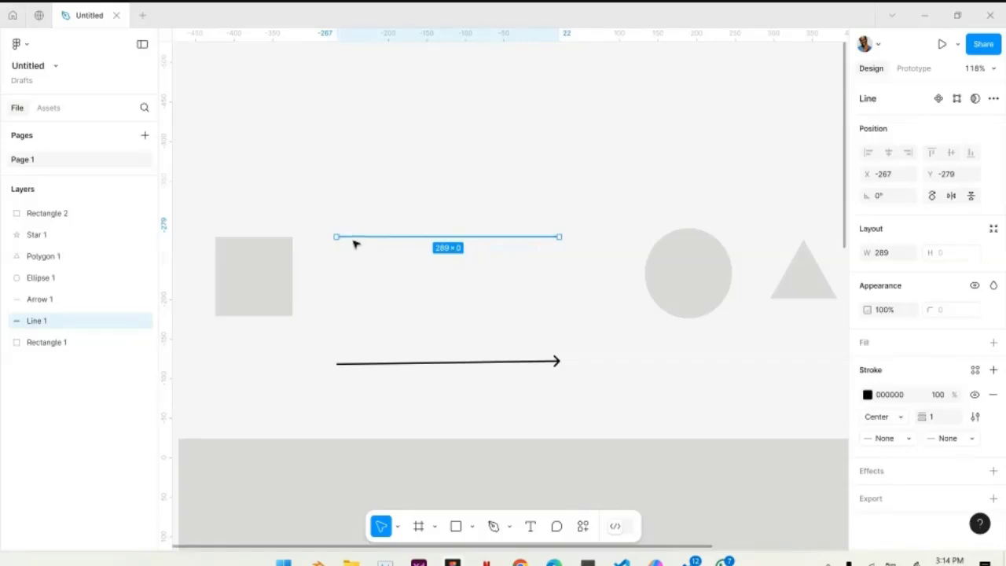
pyautogui.click(312, 263)
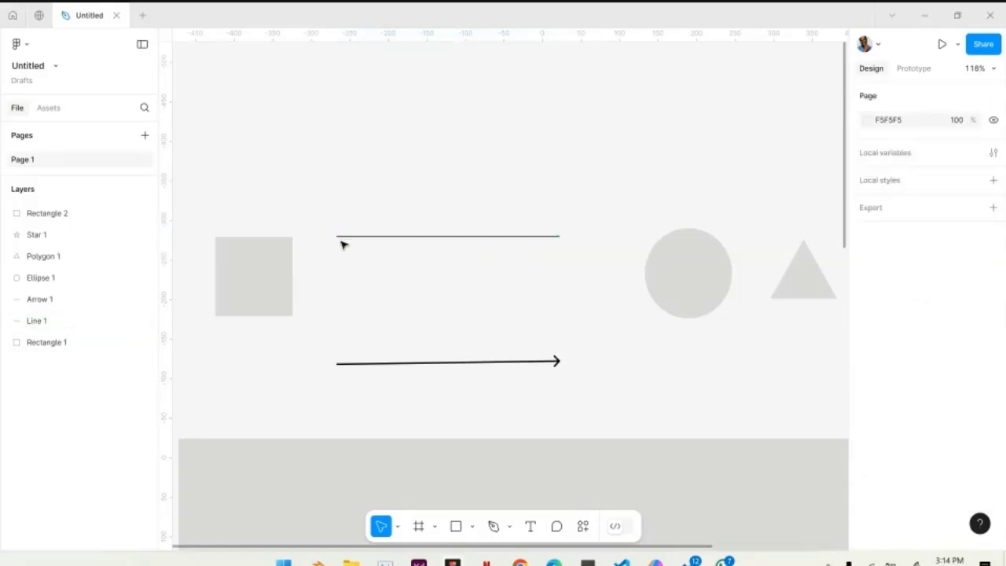
pyautogui.click(340, 237)
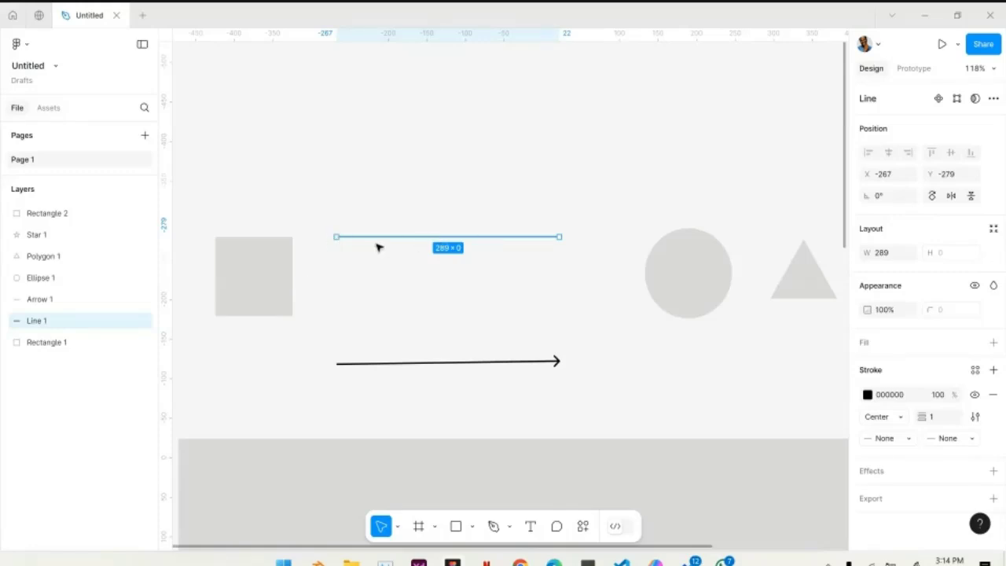
pyautogui.scroll(5, 351, 229)
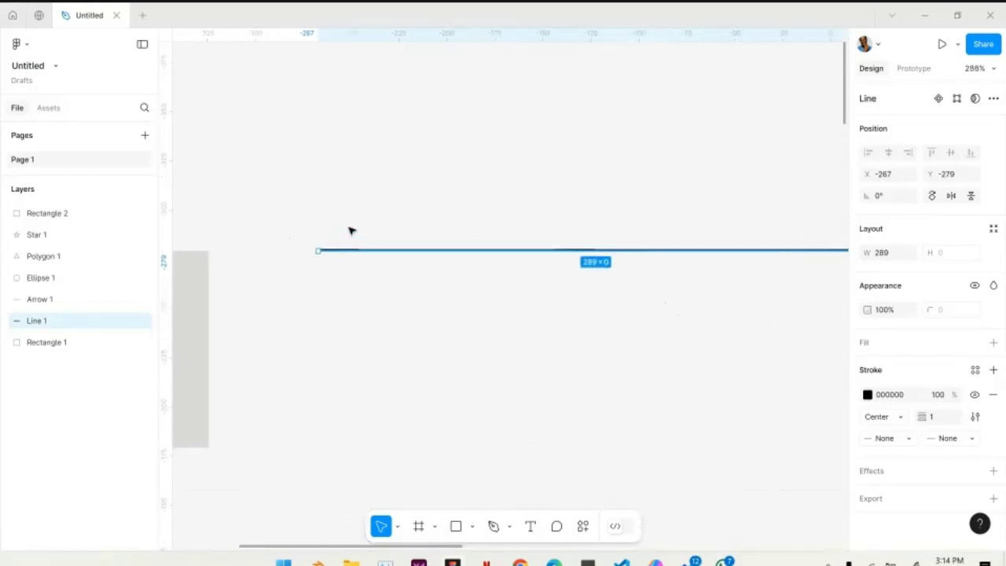
pyautogui.scroll(5, 350, 229)
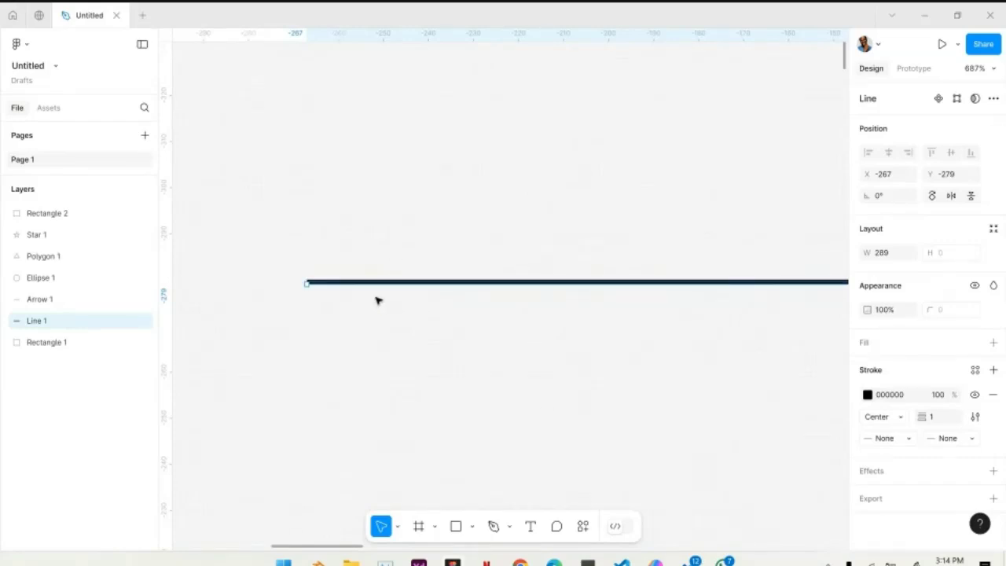
pyautogui.press('ctrl')
pyautogui.press('ctrl')
pyautogui.press('ctrl')
pyautogui.scroll(-5, 378, 300)
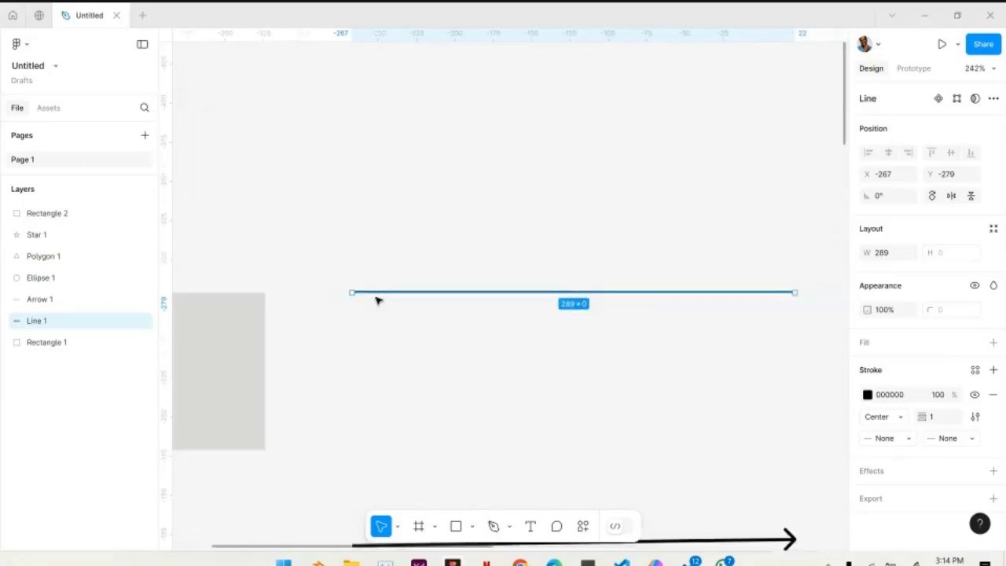
# Examine the straight line and its starting endpoint at several magnifications, finishing with all the small shapes in view
pyautogui.scroll(3, 377, 300)
pyautogui.scroll(3, 377, 301)
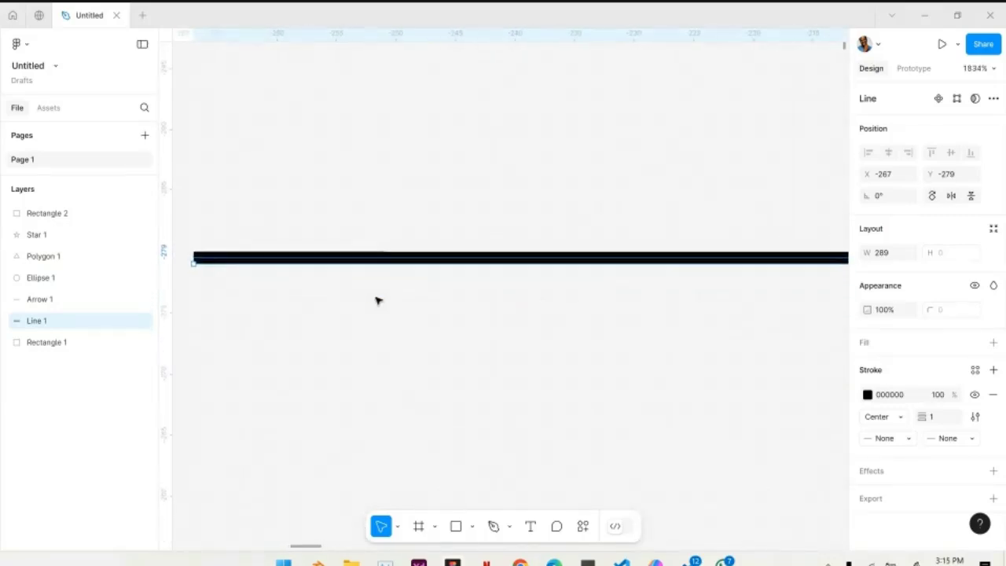
pyautogui.scroll(-5, 378, 301)
pyautogui.scroll(3, 378, 301)
pyautogui.scroll(-4, 377, 300)
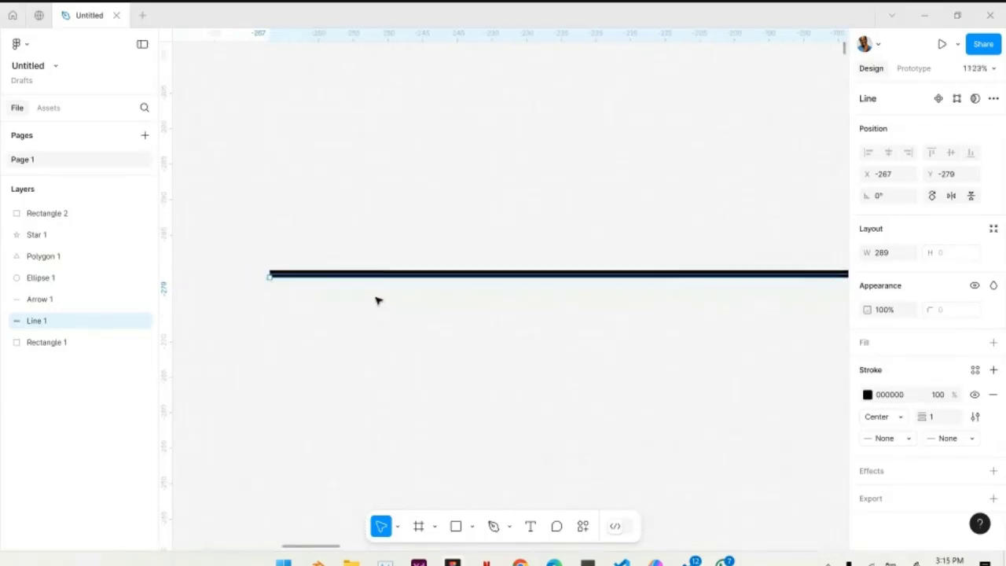
pyautogui.scroll(3, 377, 300)
pyautogui.scroll(-4, 377, 300)
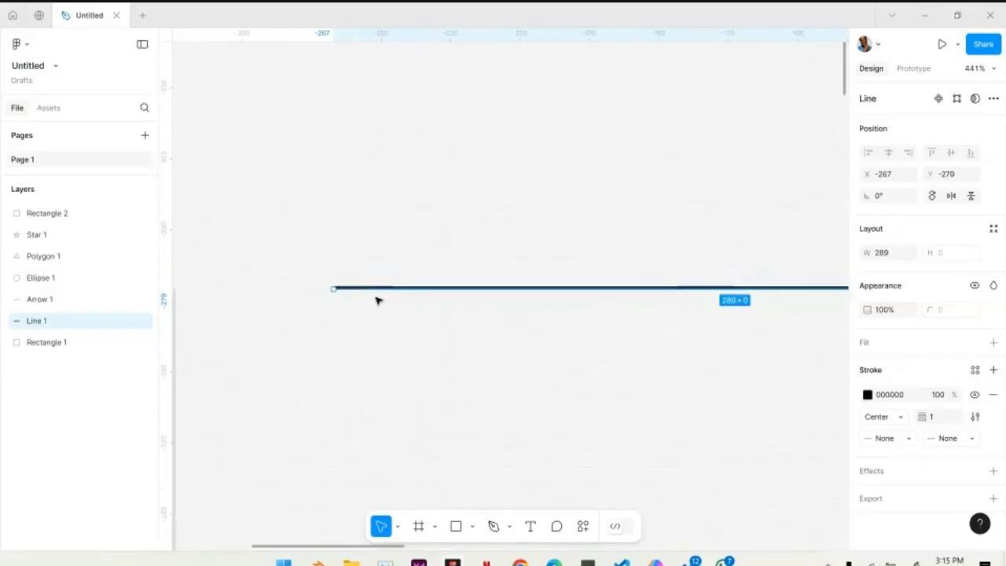
pyautogui.scroll(3, 377, 300)
pyautogui.scroll(-6, 377, 301)
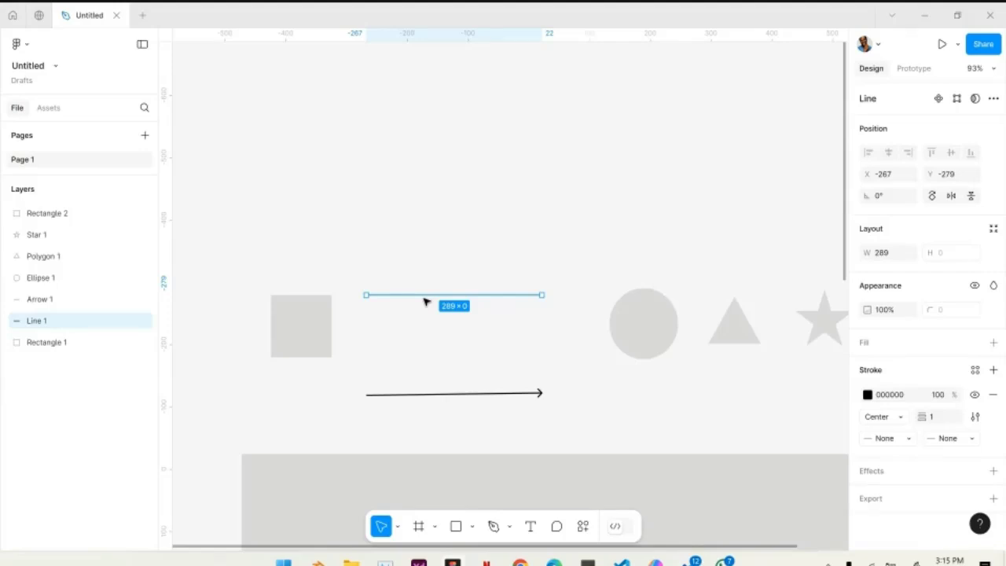
# Survey the whole canvas in every direction, covering the row of small shapes and the large rectangle
pyautogui.hscroll(-2, 424, 301)
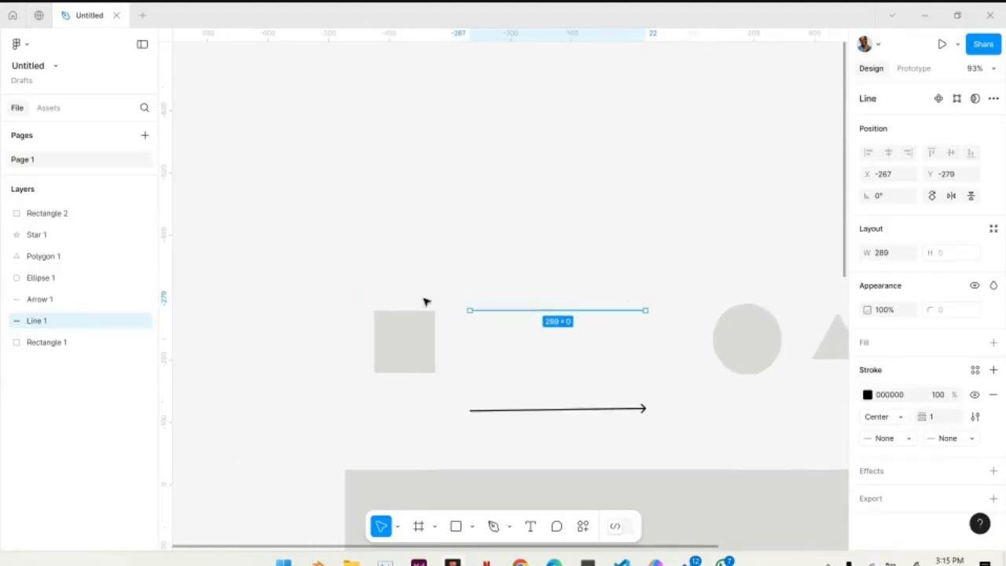
pyautogui.hscroll(6, 425, 302)
pyautogui.hscroll(-5, 424, 301)
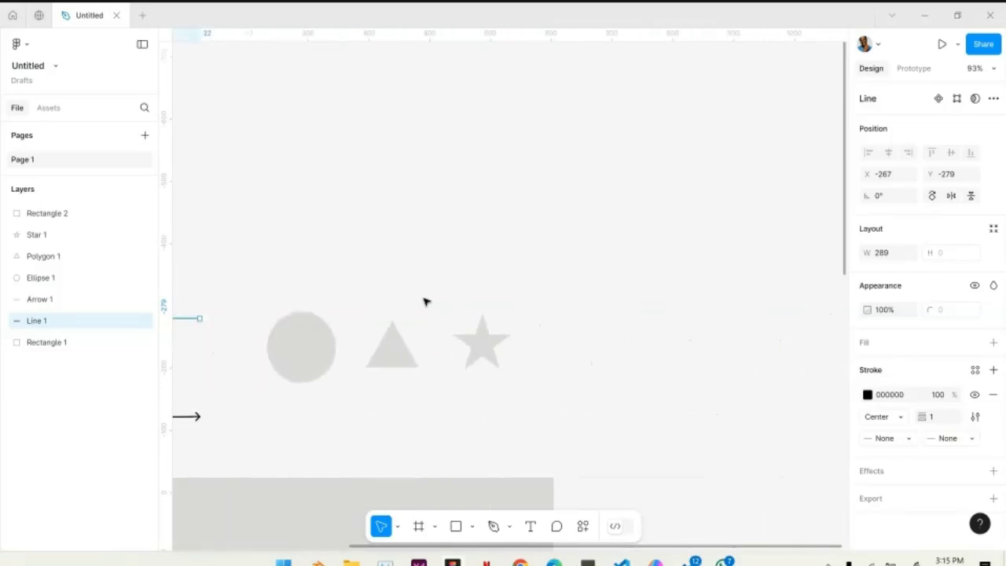
pyautogui.scroll(-5, 425, 302)
pyautogui.scroll(1, 425, 302)
pyautogui.scroll(5, 425, 302)
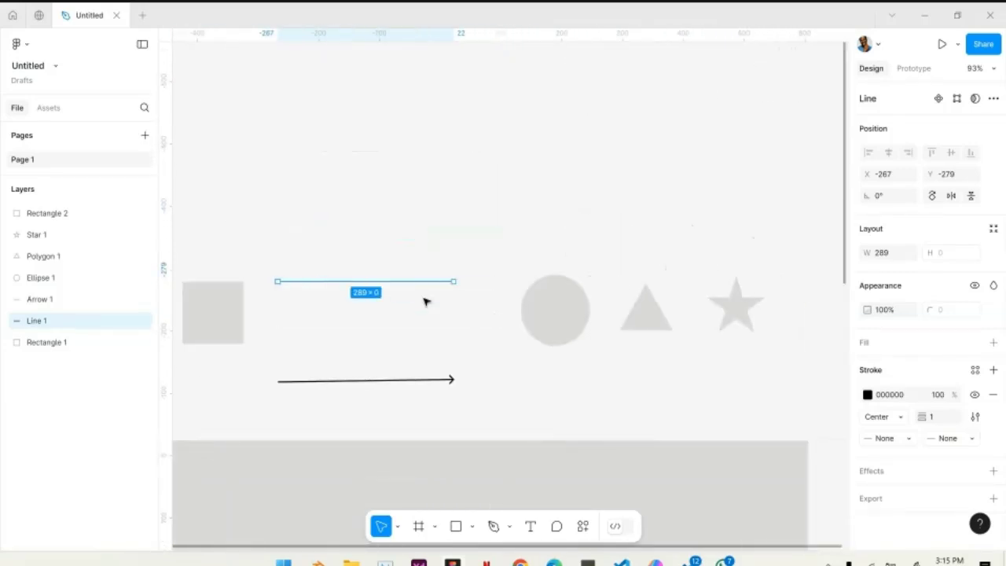
pyautogui.hscroll(5, 424, 302)
pyautogui.hscroll(-6, 424, 301)
pyautogui.scroll(-1, 425, 301)
pyautogui.scroll(-3, 424, 302)
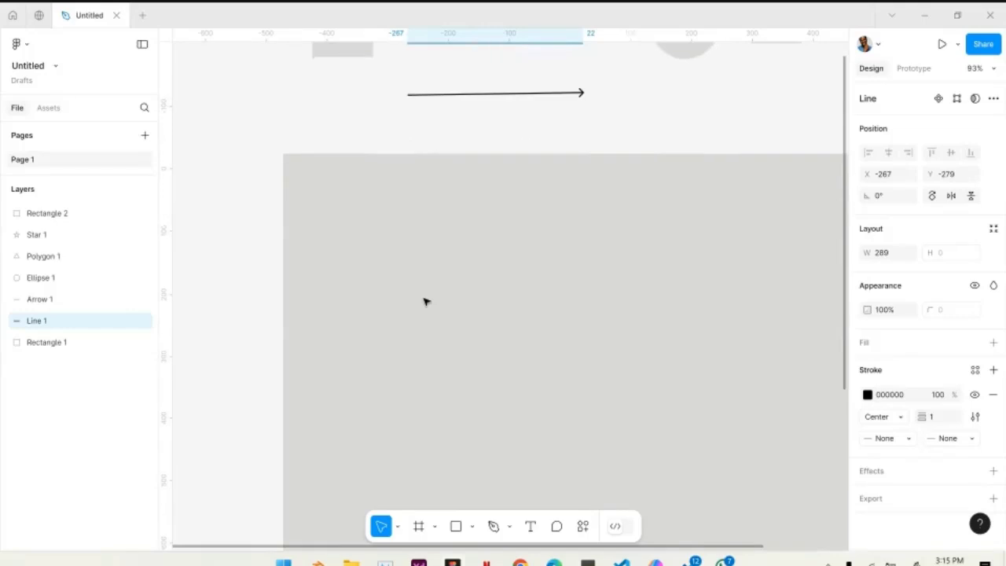
pyautogui.scroll(4, 425, 302)
pyautogui.hscroll(5, 424, 301)
pyautogui.hscroll(-6, 424, 302)
pyautogui.scroll(-3, 424, 302)
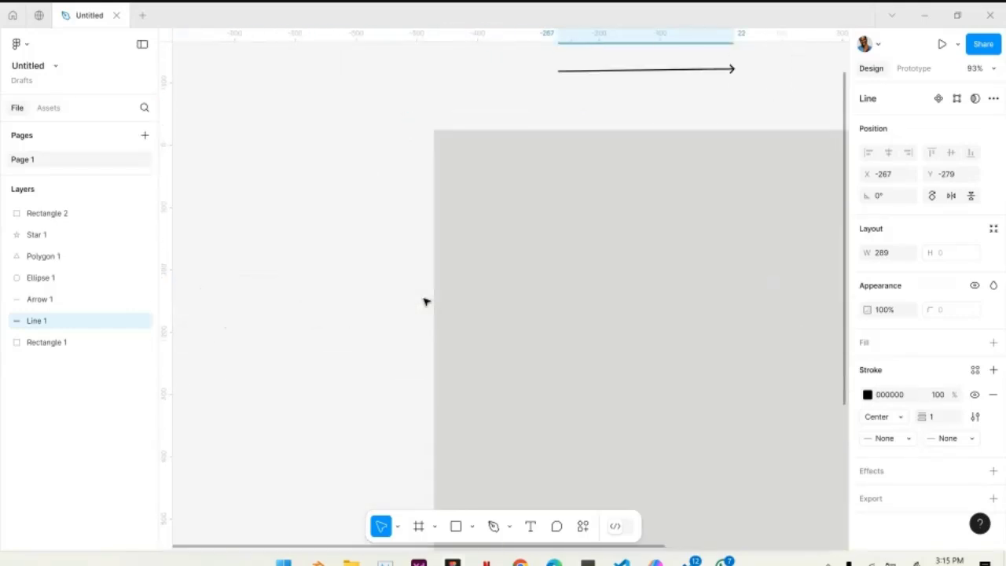
pyautogui.scroll(2, 424, 302)
pyautogui.hscroll(1, 425, 302)
pyautogui.scroll(-1, 424, 302)
pyautogui.hscroll(4, 424, 302)
pyautogui.scroll(-1, 424, 302)
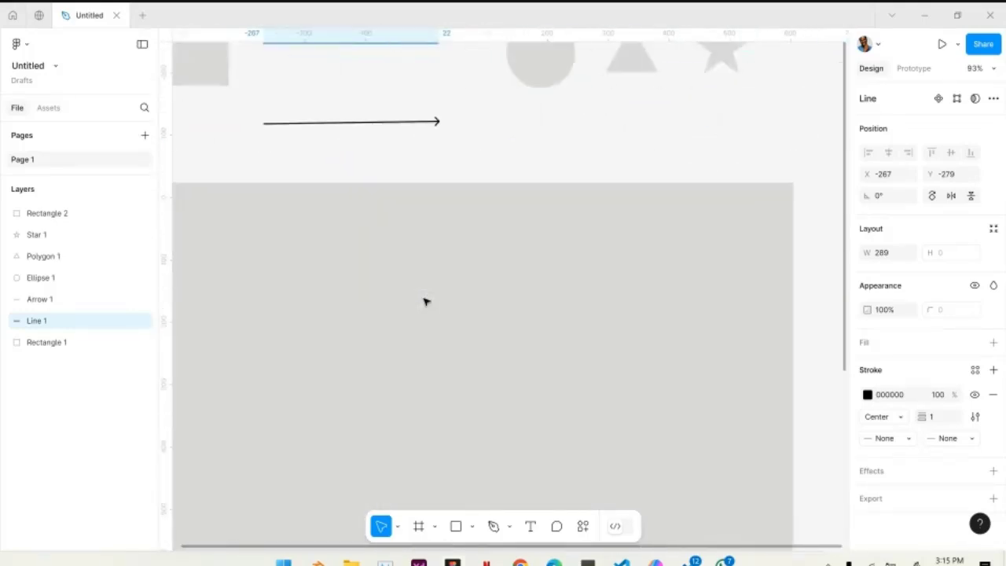
pyautogui.scroll(2, 425, 302)
pyautogui.scroll(-2, 424, 302)
pyautogui.hscroll(-1, 424, 301)
pyautogui.scroll(1, 425, 302)
pyautogui.scroll(-3, 424, 302)
pyautogui.hscroll(-3, 425, 302)
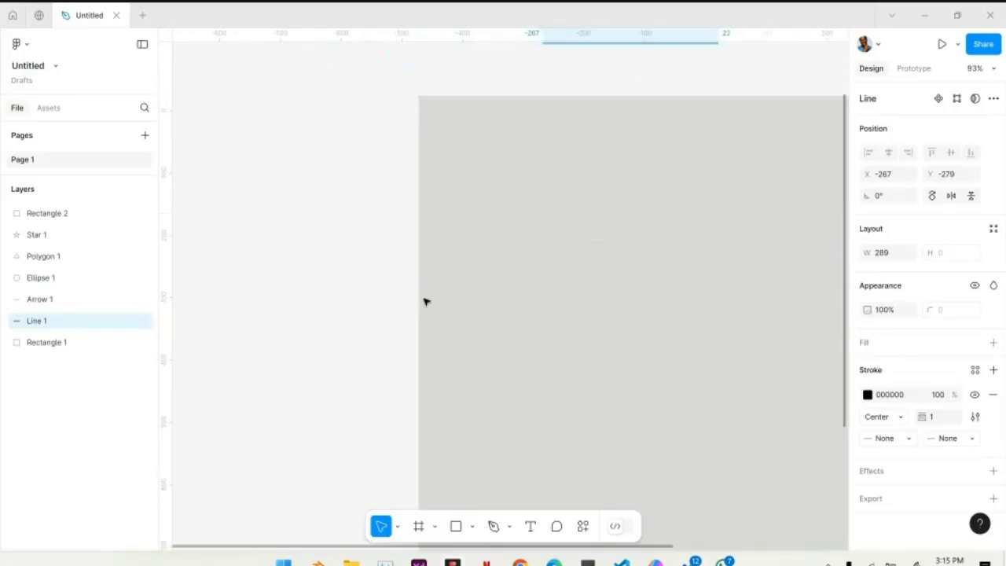
pyautogui.scroll(4, 425, 302)
pyautogui.hscroll(5, 425, 301)
pyautogui.scroll(-1, 424, 301)
pyautogui.hscroll(-3, 425, 302)
pyautogui.scroll(1, 424, 302)
pyautogui.hscroll(1, 425, 302)
pyautogui.hscroll(-4, 424, 302)
pyautogui.scroll(1, 424, 302)
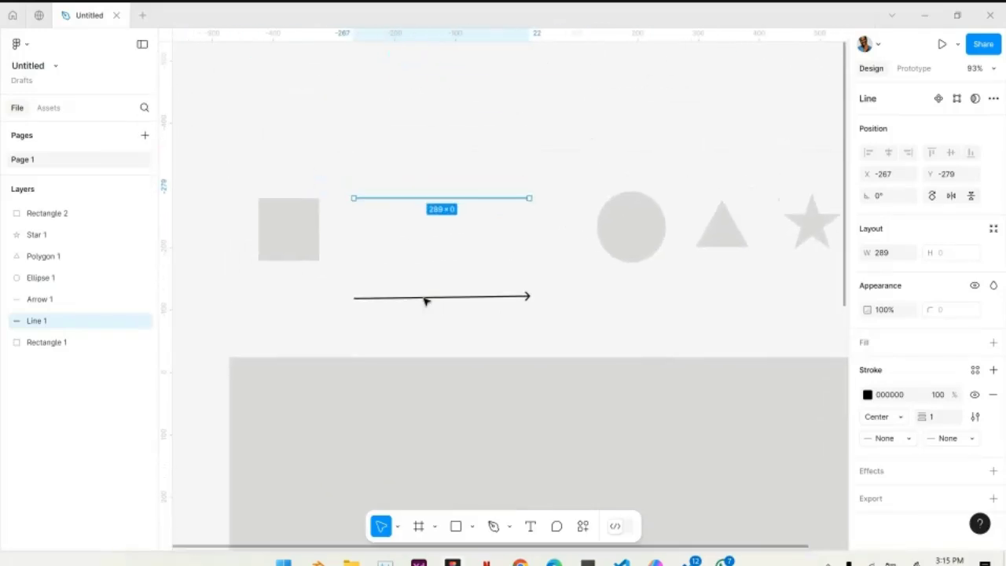
pyautogui.hscroll(2, 424, 301)
pyautogui.scroll(1, 425, 302)
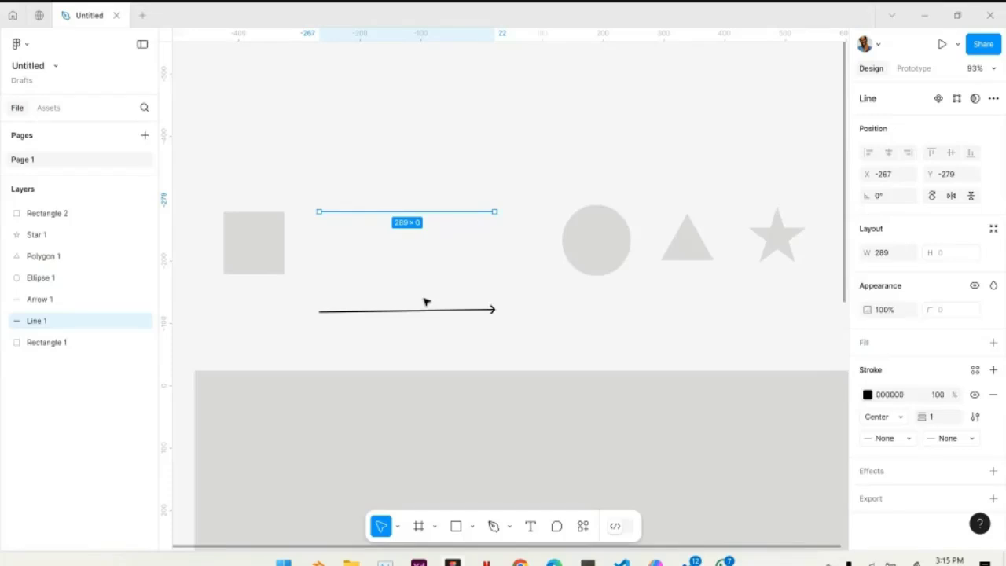
# Review the Move, Hand tool and Scale options, deselect the line, and shift the canvas back and forth with the temporary Hand tool
pyautogui.click(398, 526)
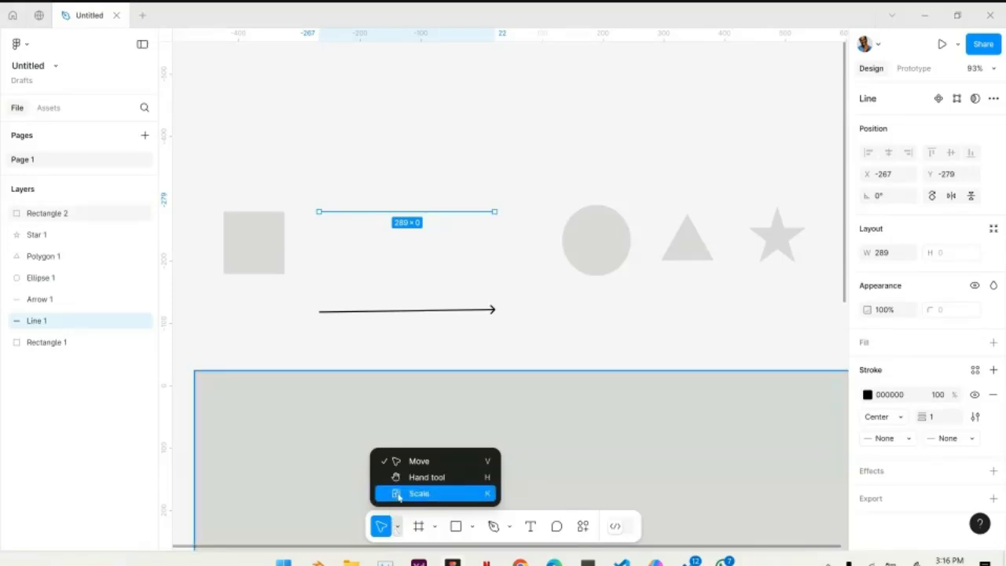
pyautogui.click(532, 401)
pyautogui.click(599, 328)
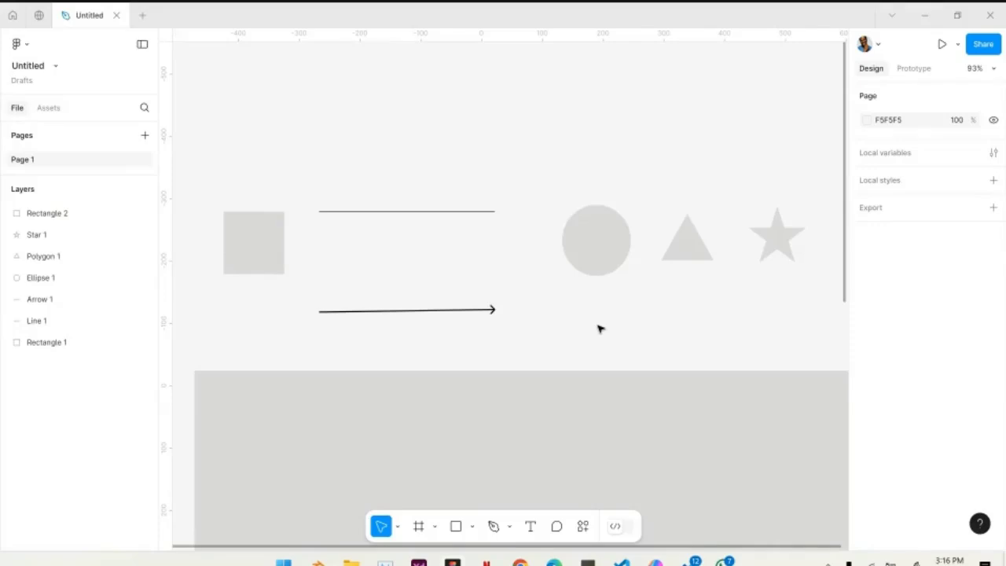
pyautogui.press('space')
pyautogui.moveTo(597, 325); pyautogui.dragTo(476, 346)
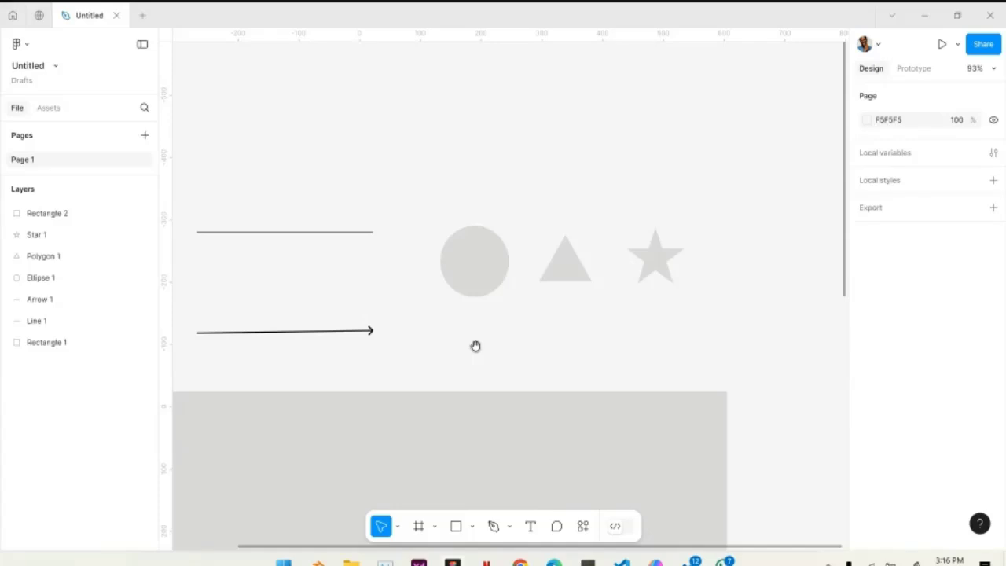
pyautogui.moveTo(476, 346); pyautogui.dragTo(590, 306)
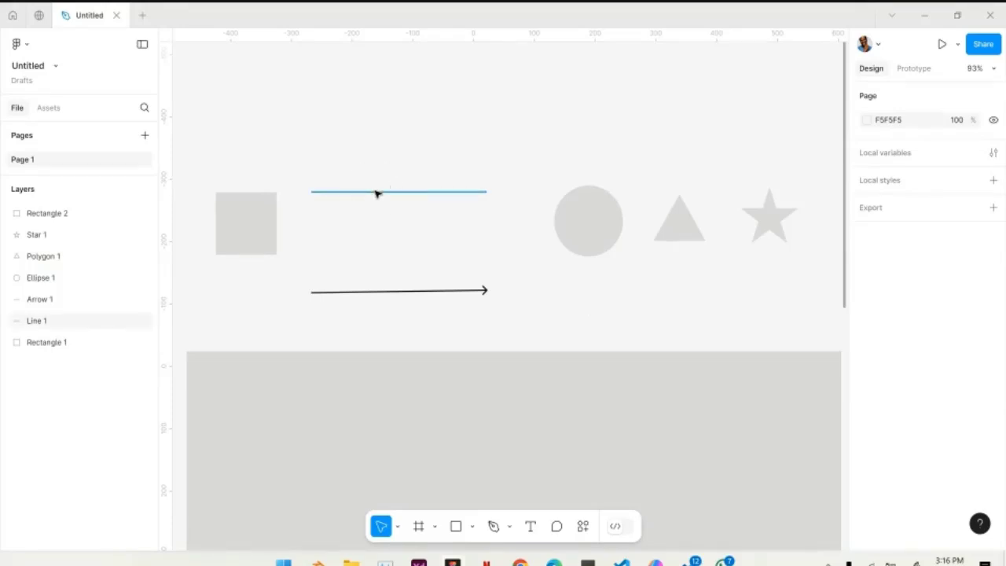
# Select the straight line and try stroke weights of 10 and 20 on it
pyautogui.scroll(5, 375, 193)
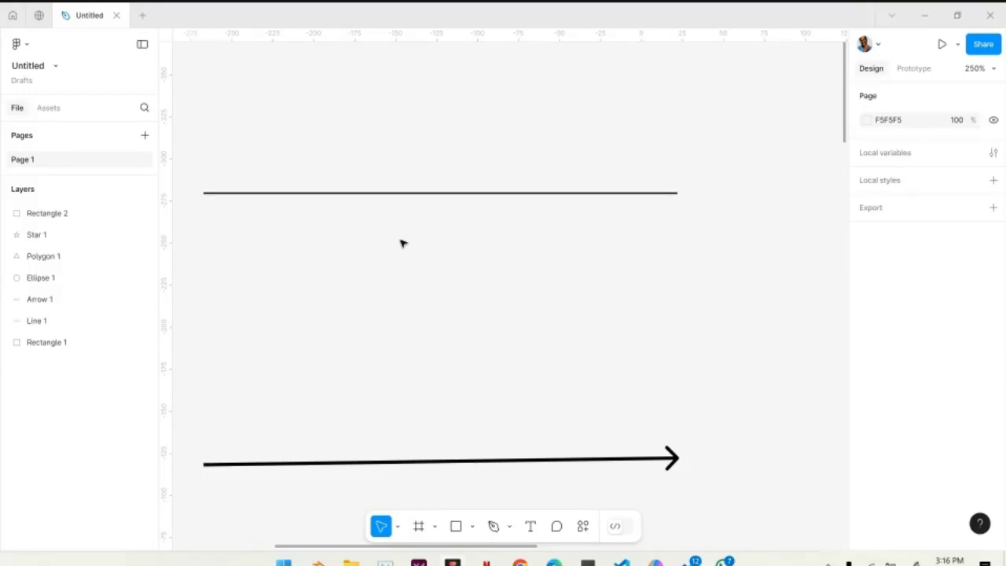
pyautogui.click(276, 198)
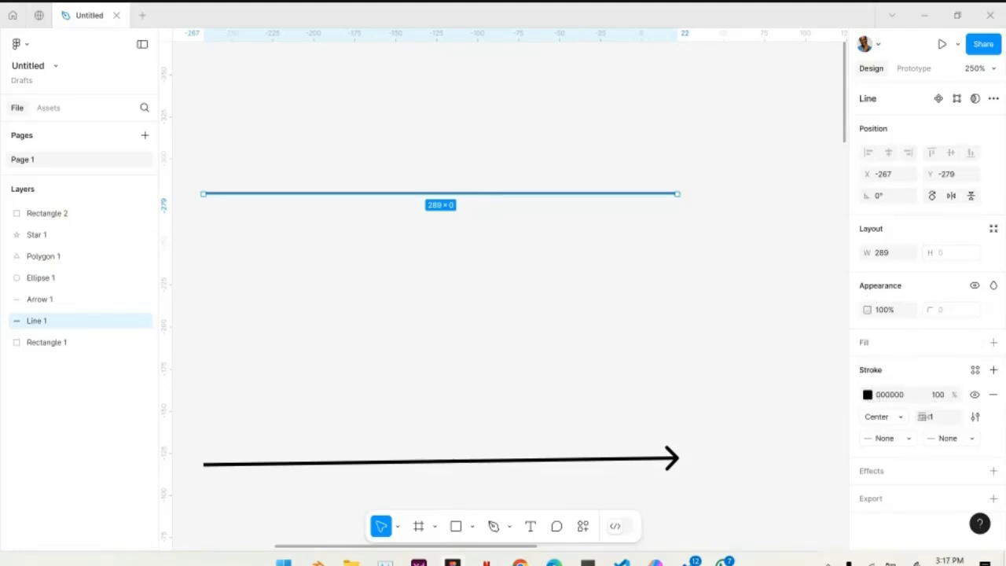
pyautogui.click(936, 423)
pyautogui.press('Return')
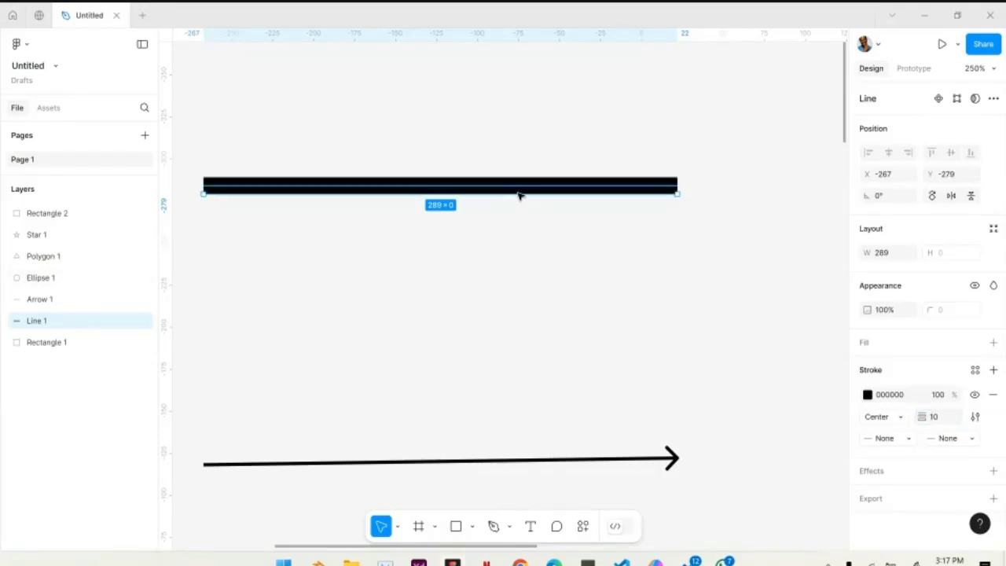
pyautogui.click(945, 419)
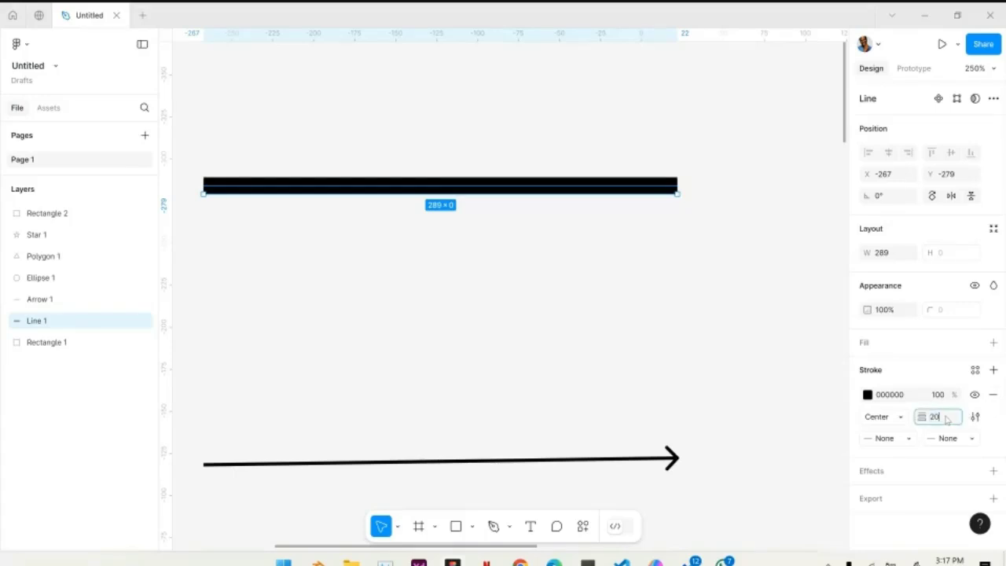
pyautogui.press('Return')
# Return the straight line's stroke weight to 1
pyautogui.click(941, 419)
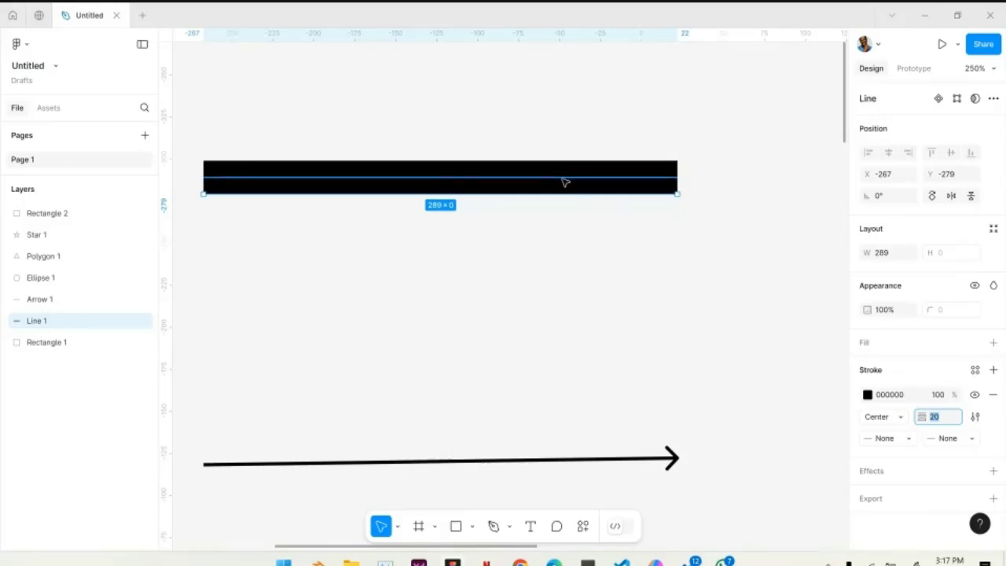
pyautogui.write('1')
pyautogui.press('Return')
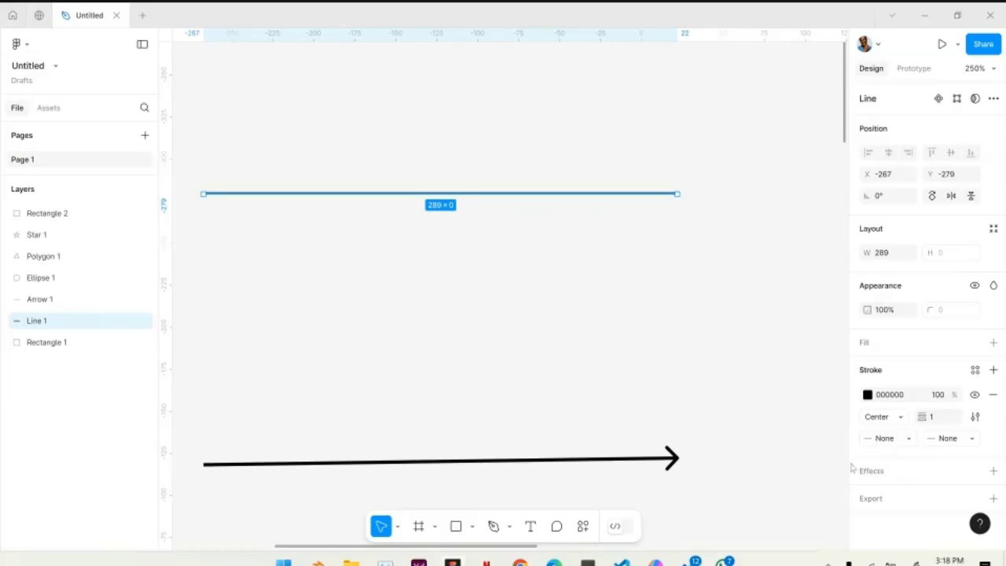
# Review the start-point and end-point styles available for the straight line, leaving both set to None
pyautogui.click(903, 440)
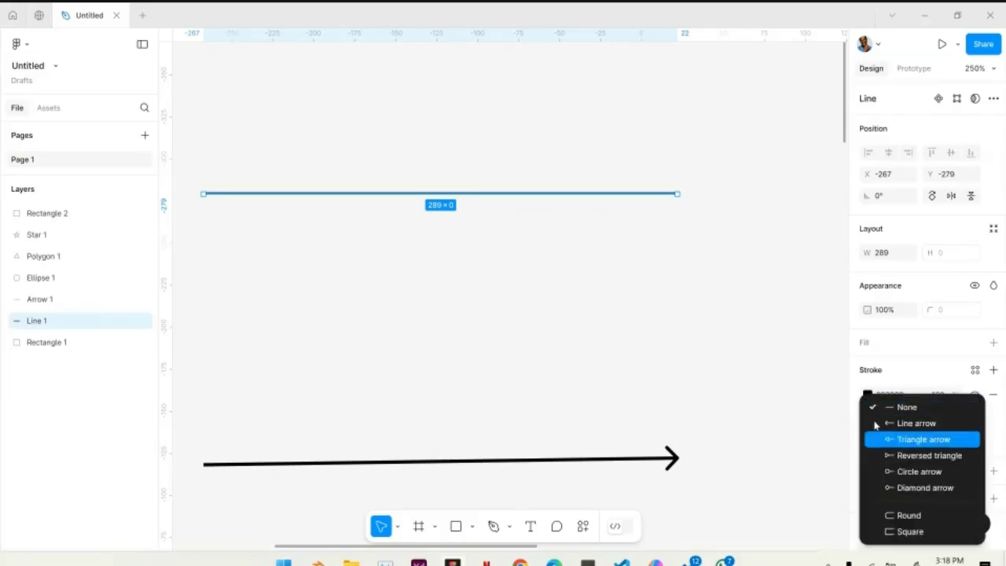
pyautogui.click(911, 367)
pyautogui.click(962, 435)
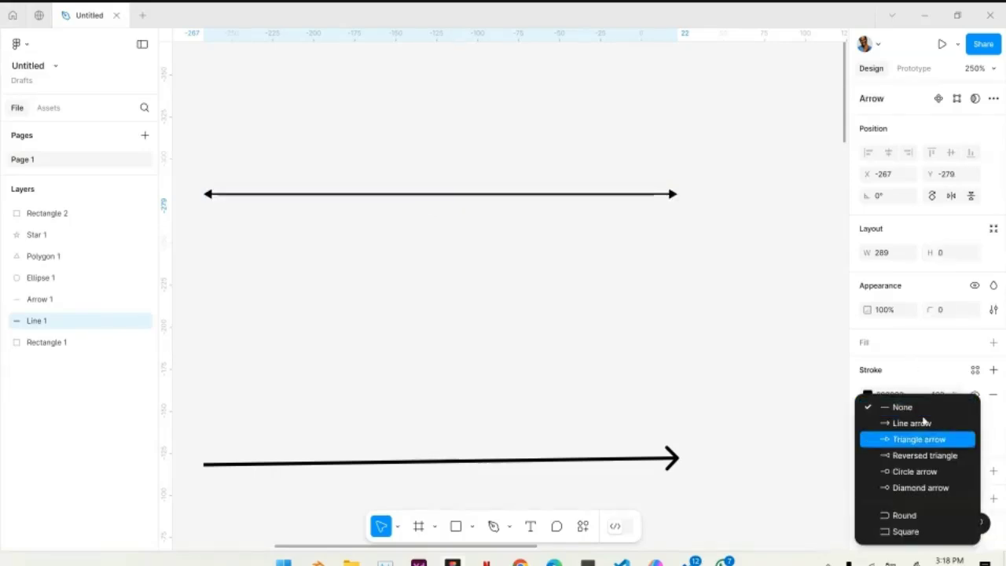
pyautogui.click(921, 365)
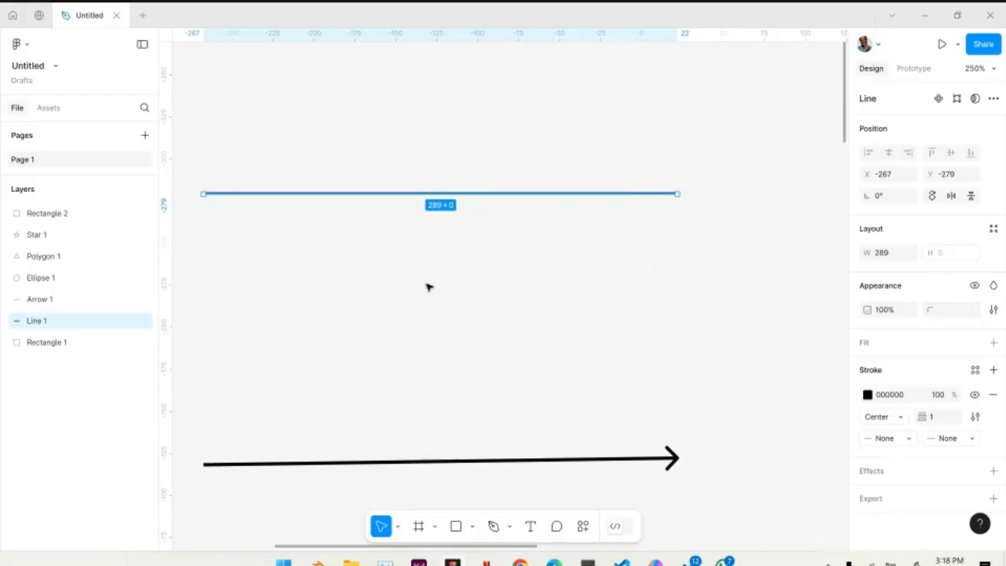
# Set the straight line's start point to Round and inspect that end up close
pyautogui.click(892, 444)
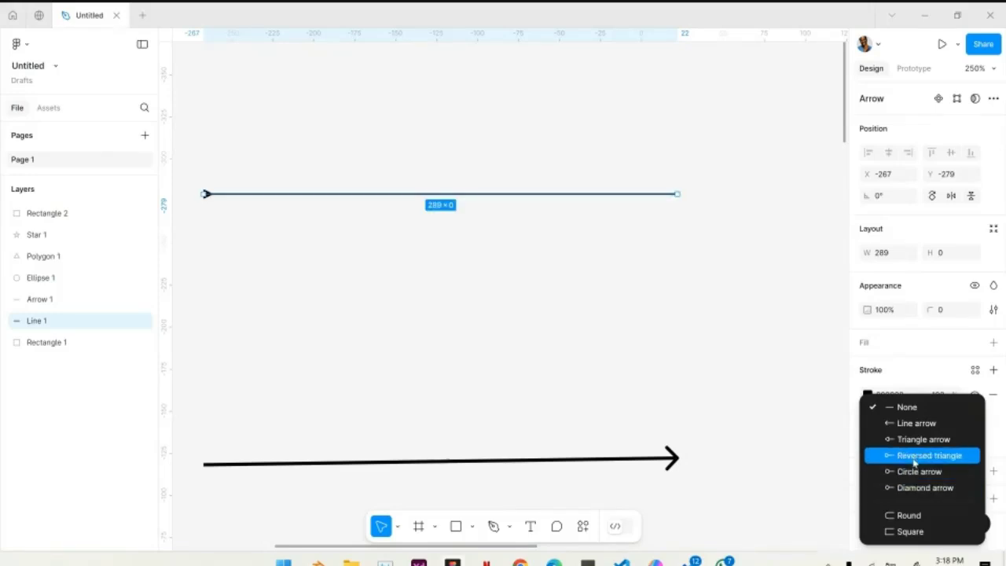
pyautogui.click(906, 515)
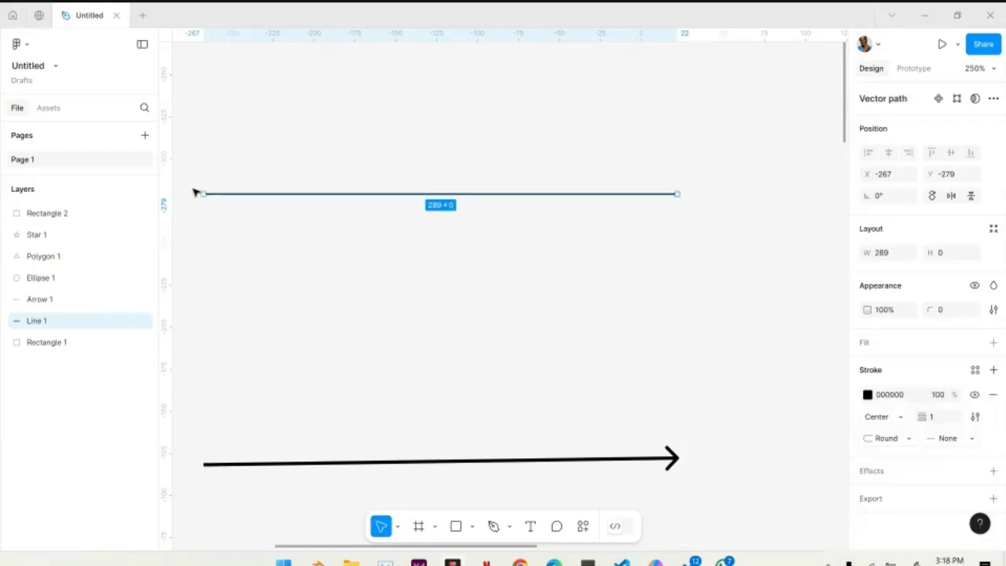
pyautogui.scroll(5, 196, 193)
pyautogui.scroll(10, 195, 192)
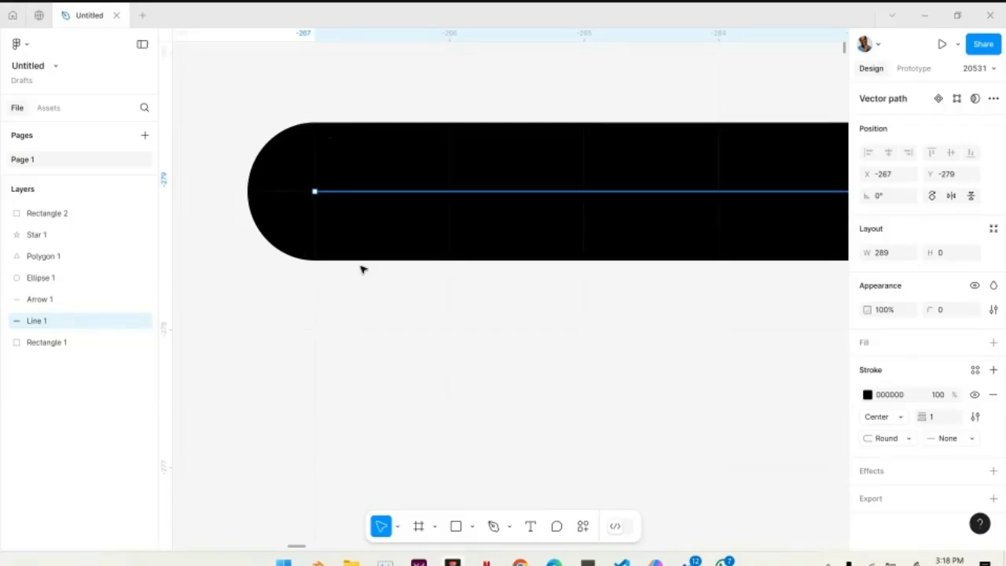
pyautogui.scroll(-1, 362, 268)
pyautogui.scroll(-5, 361, 268)
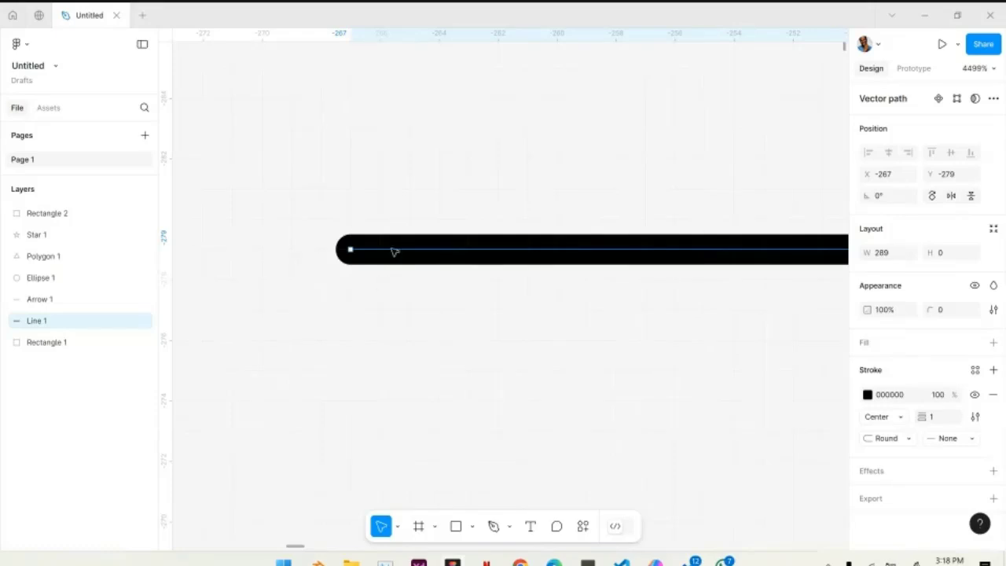
pyautogui.scroll(-5, 502, 293)
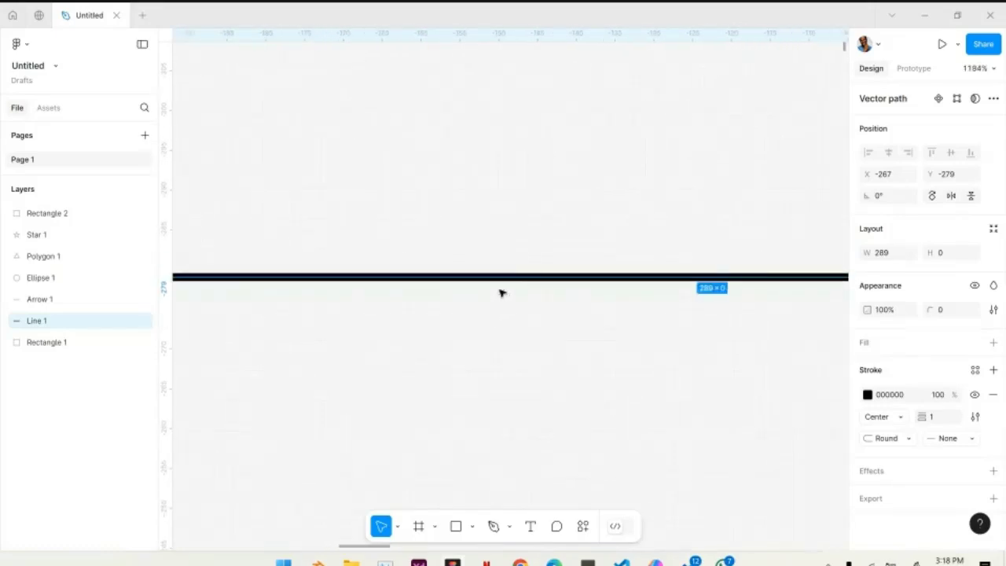
# Try the Triangle arrow on the straight line's end point, and replace it with the Circle arrow
pyautogui.hscroll(10, 500, 291)
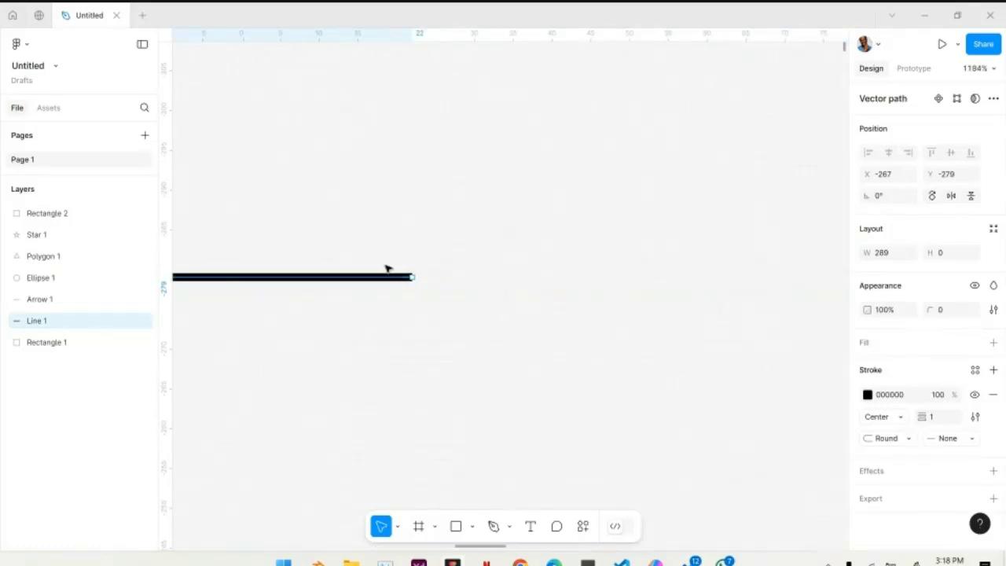
pyautogui.scroll(5, 393, 271)
pyautogui.click(949, 437)
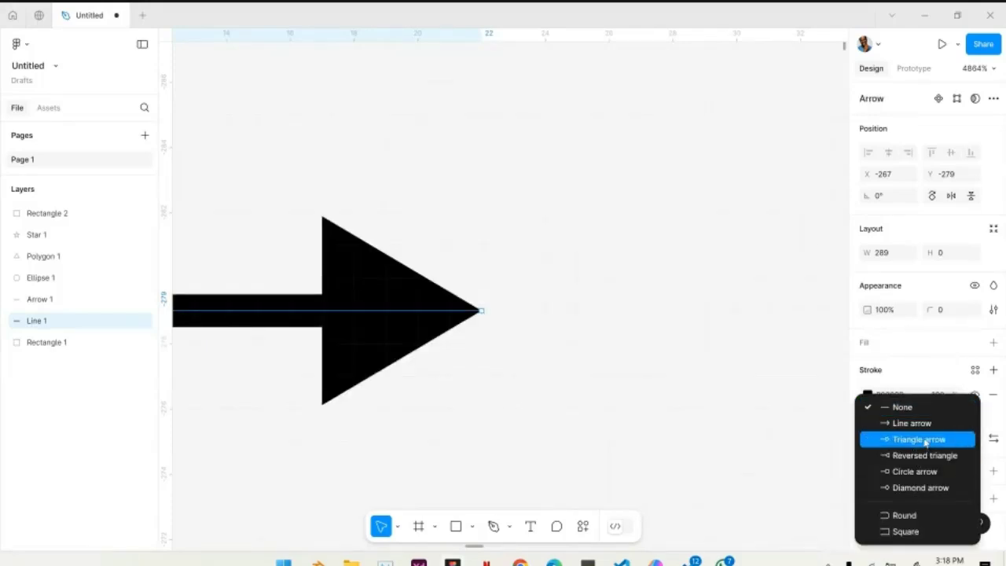
pyautogui.click(925, 442)
pyautogui.scroll(2, 474, 443)
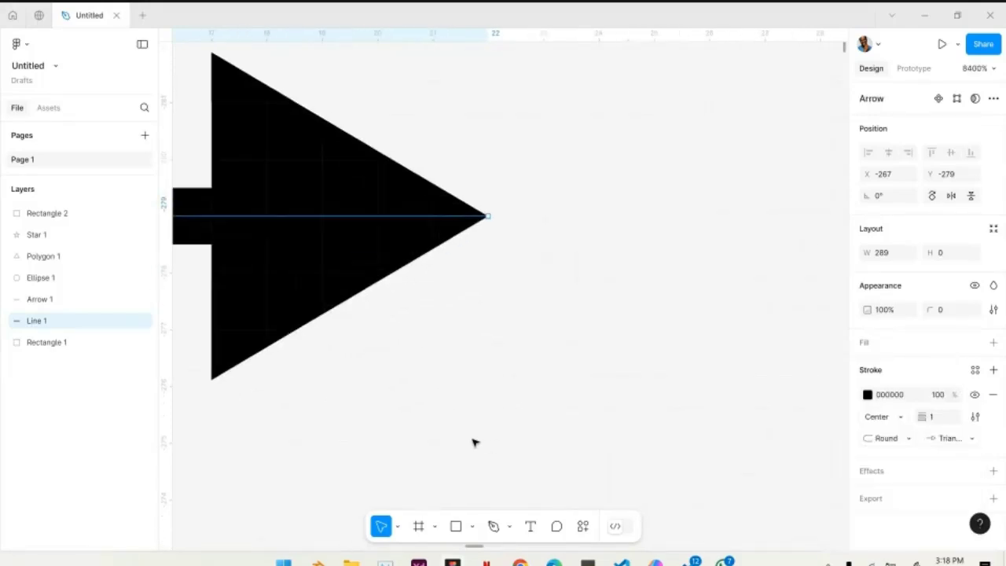
pyautogui.click(951, 438)
pyautogui.click(912, 470)
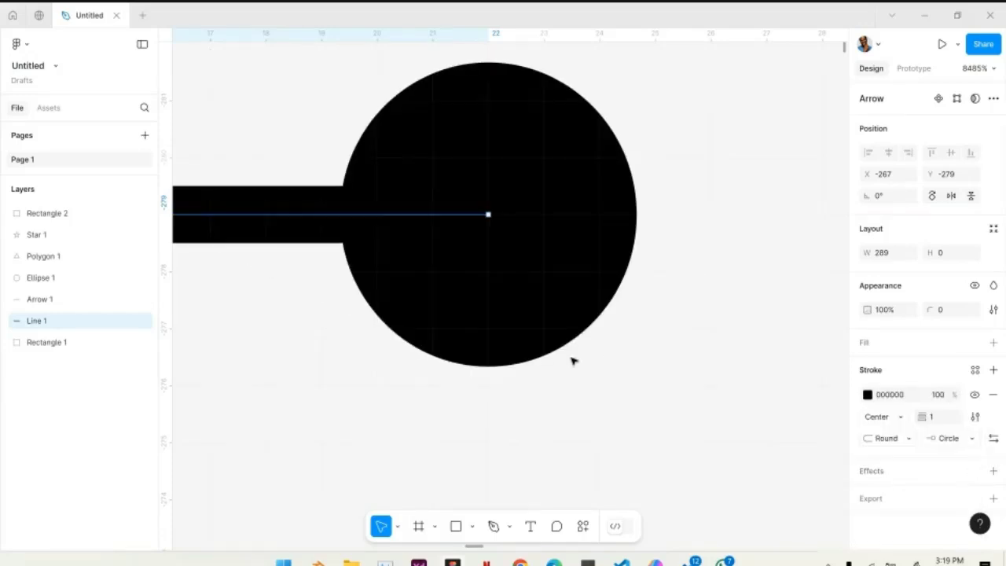
# Swap the straight line's start-point and end-point styles, and inspect both ends of the line close up
pyautogui.scroll(-2, 572, 361)
pyautogui.scroll(-1, 572, 361)
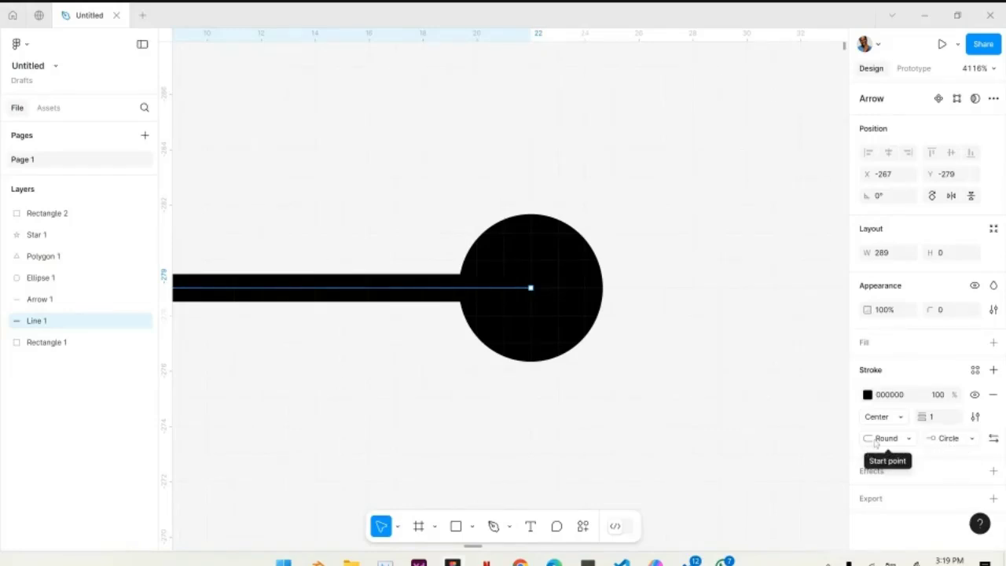
pyautogui.click(993, 440)
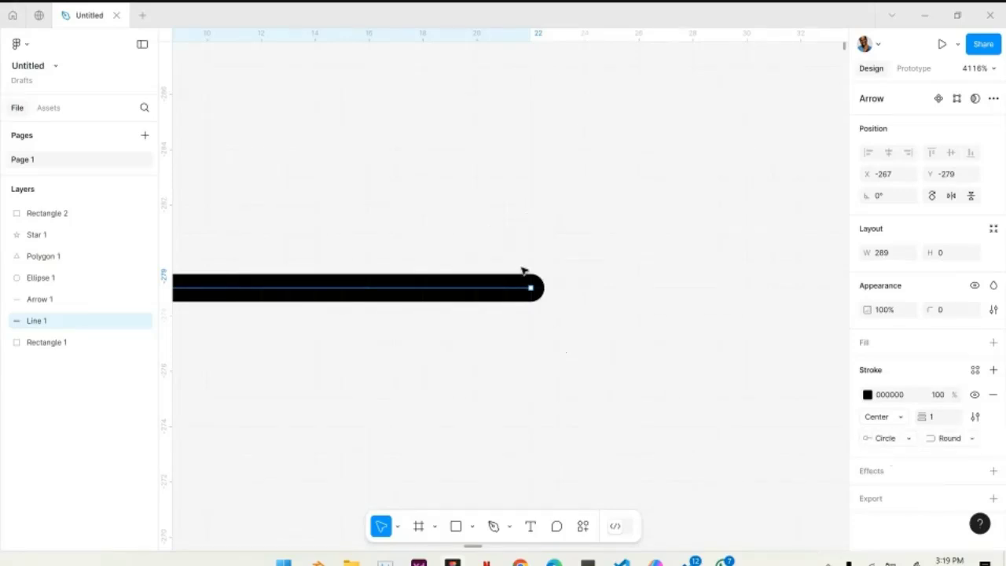
pyautogui.scroll(5, 524, 269)
pyautogui.scroll(-10, 747, 375)
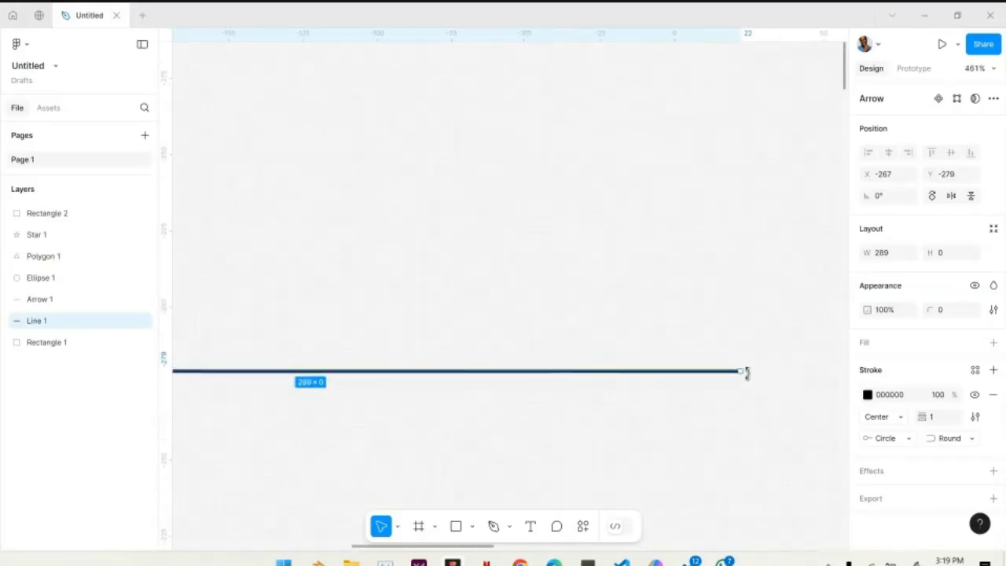
pyautogui.scroll(8, 467, 389)
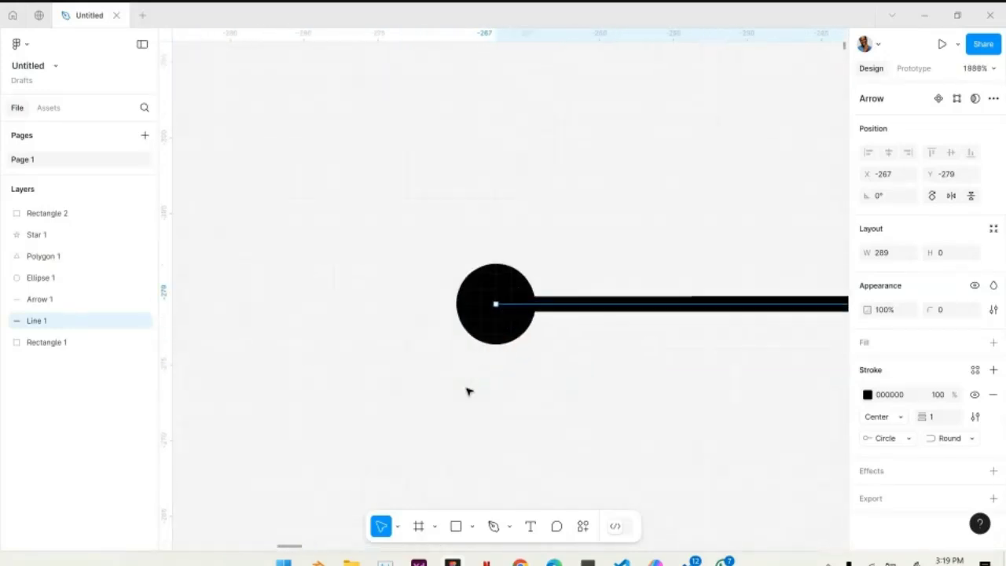
pyautogui.click(534, 366)
pyautogui.scroll(-5, 534, 366)
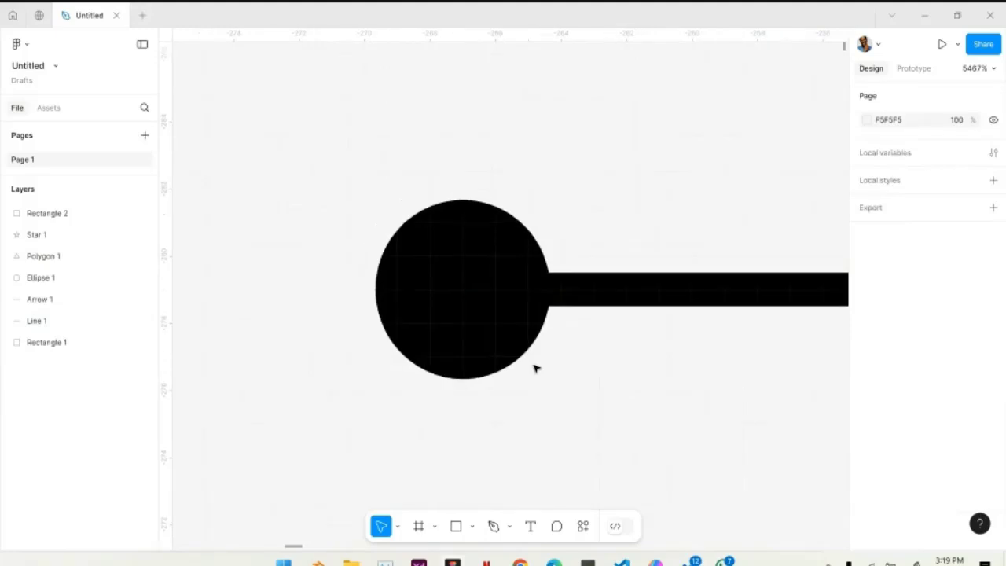
pyautogui.scroll(-4, 536, 367)
pyautogui.hscroll(-1, 536, 367)
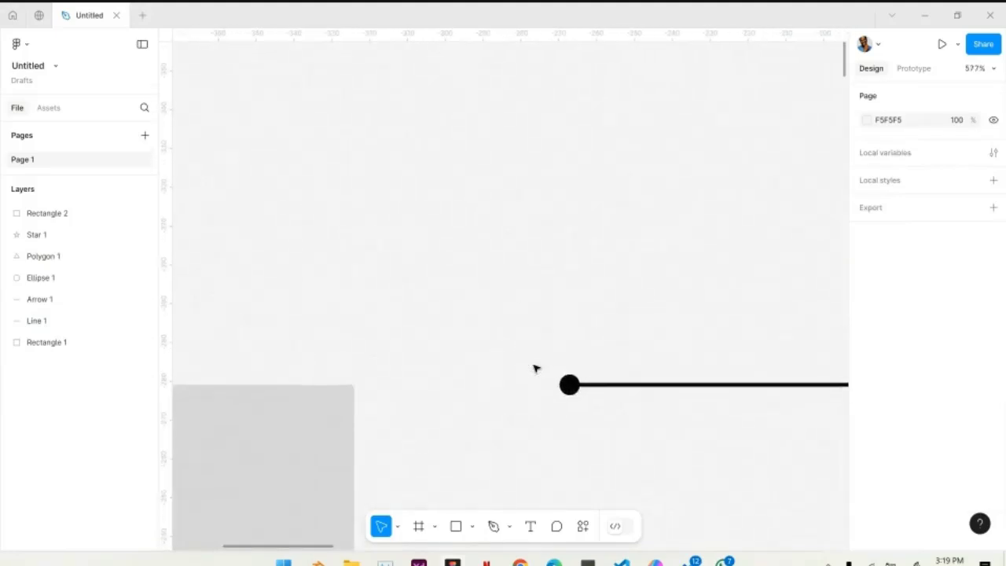
pyautogui.hscroll(3, 536, 367)
# Review the straight line's start-point and end-point style options, keeping Circle arrow at the start and Round at the end
pyautogui.click(471, 323)
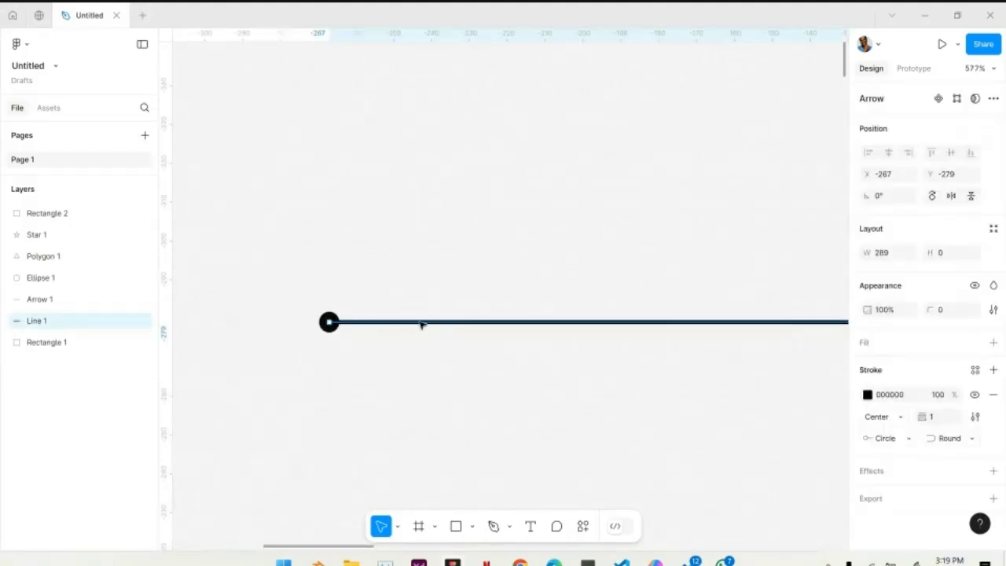
pyautogui.click(909, 441)
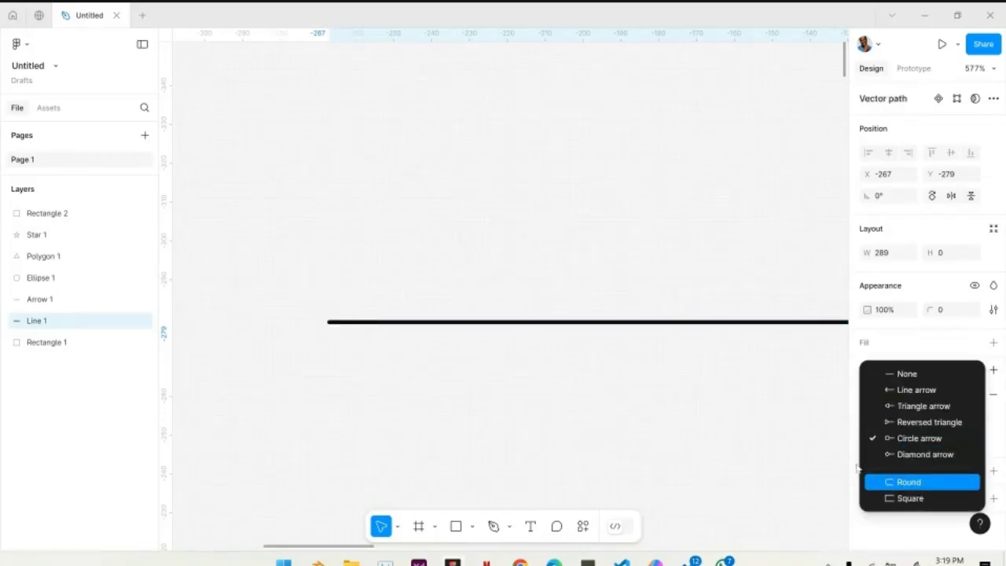
pyautogui.click(816, 424)
pyautogui.click(965, 442)
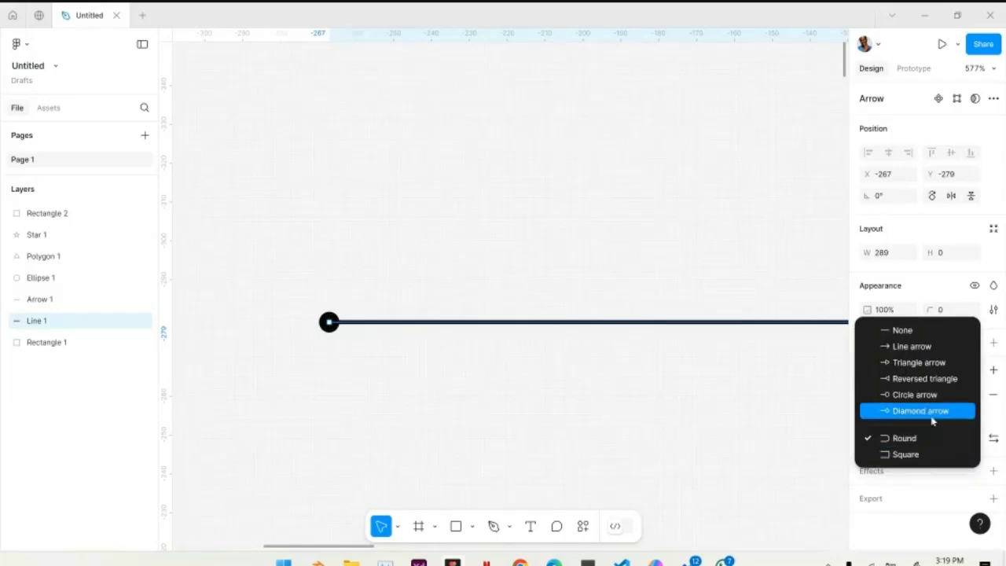
pyautogui.click(628, 368)
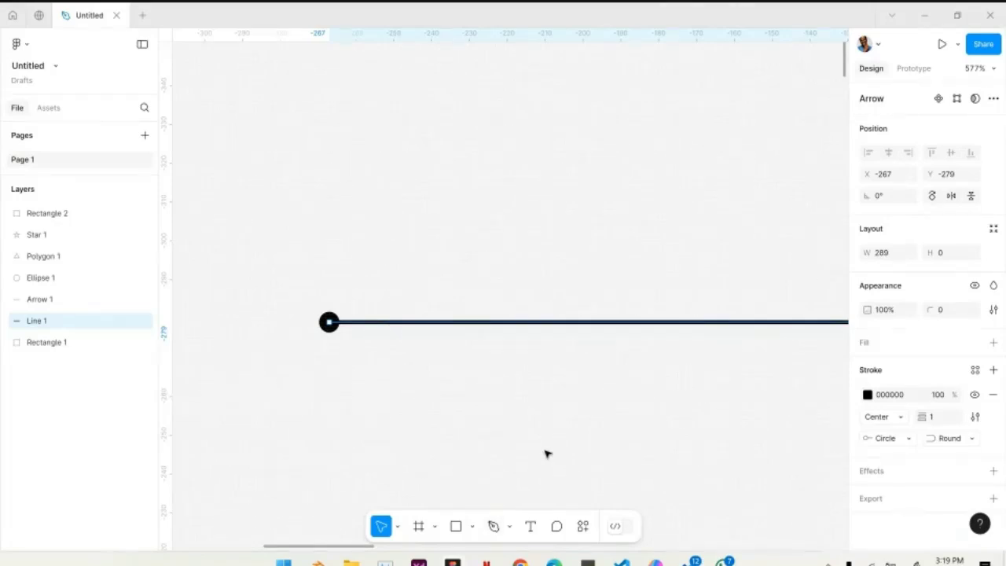
# Switch to the Google Meet call to read the in-call messages, and return to the design file
pyautogui.moveTo(554, 561)
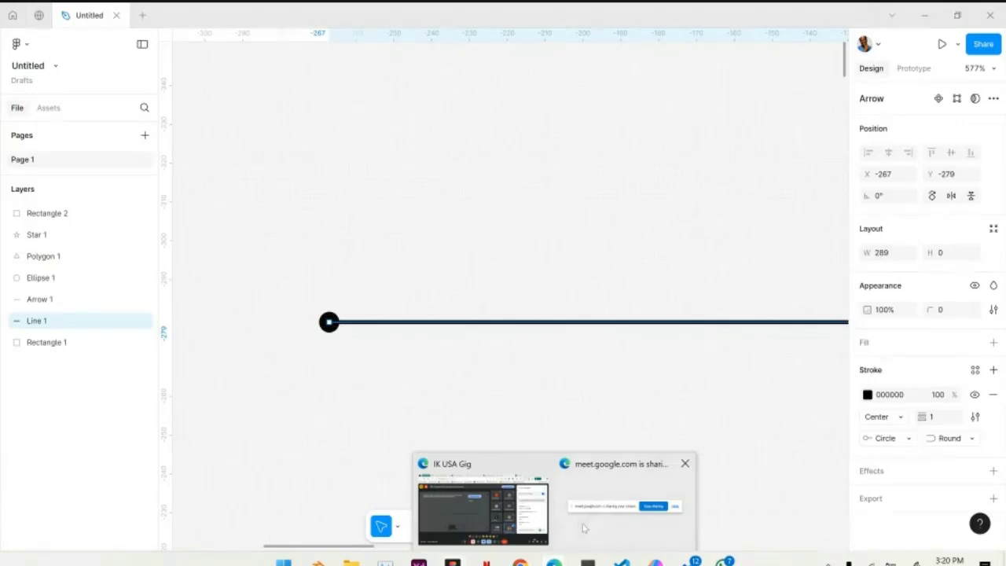
pyautogui.click(717, 396)
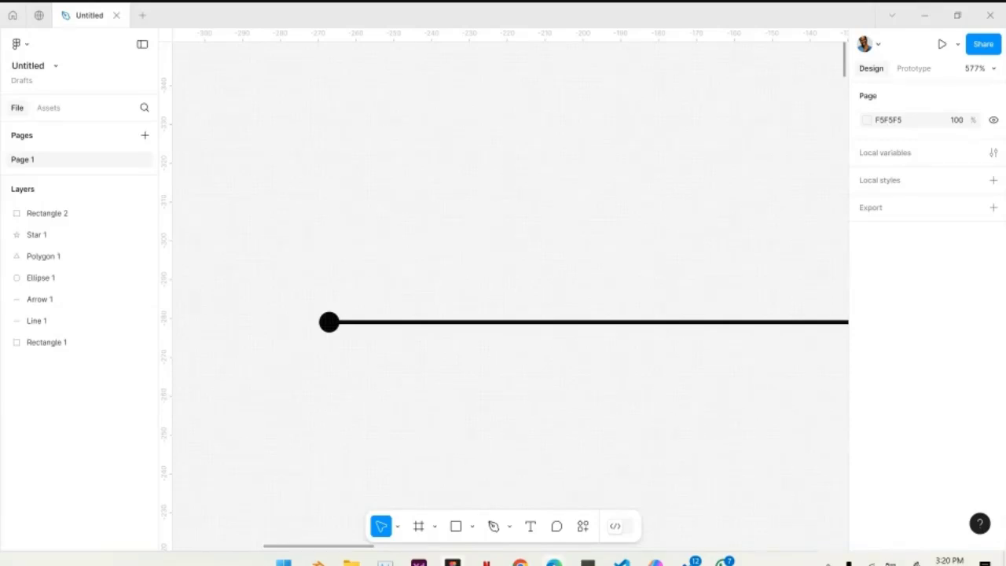
pyautogui.moveTo(554, 562)
pyautogui.click(539, 517)
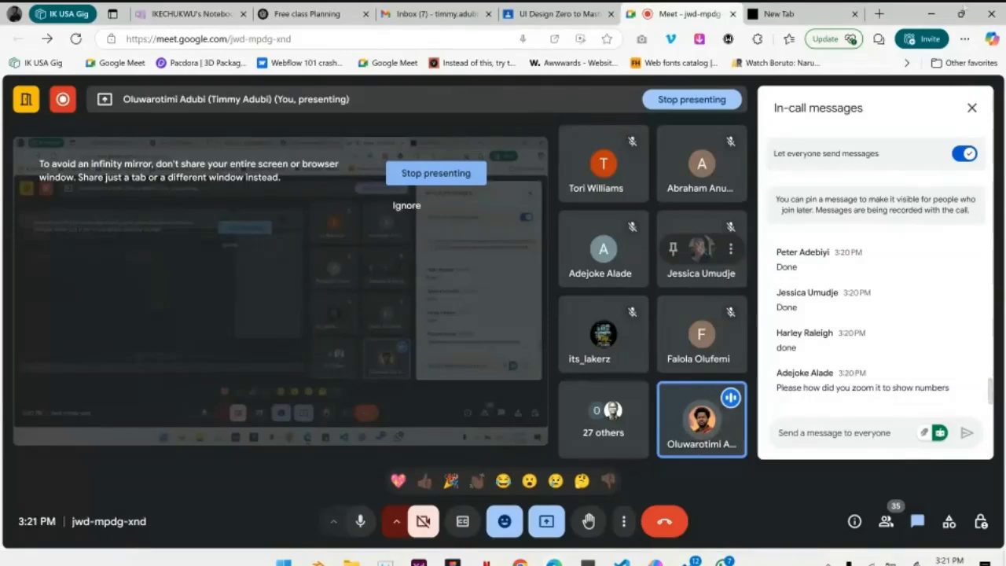
pyautogui.click(931, 14)
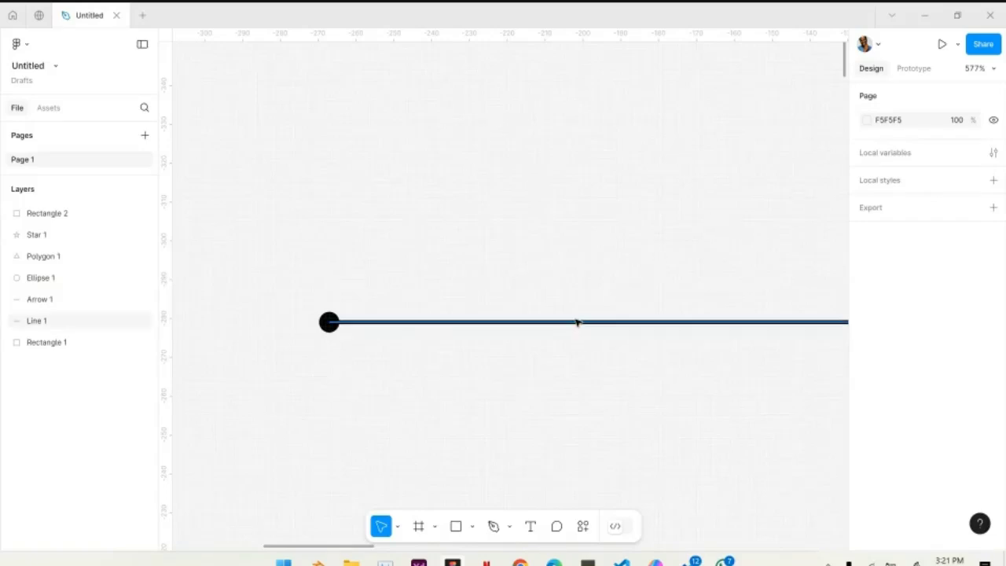
# Examine the straight line's stroke settings and its list of start-point styles without choosing a different one
pyautogui.click(445, 324)
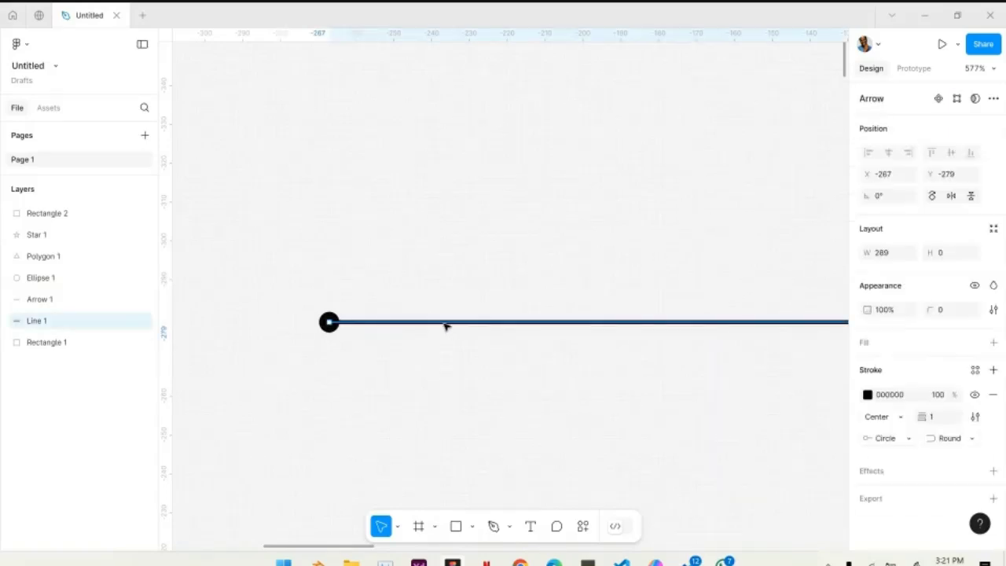
pyautogui.click(668, 182)
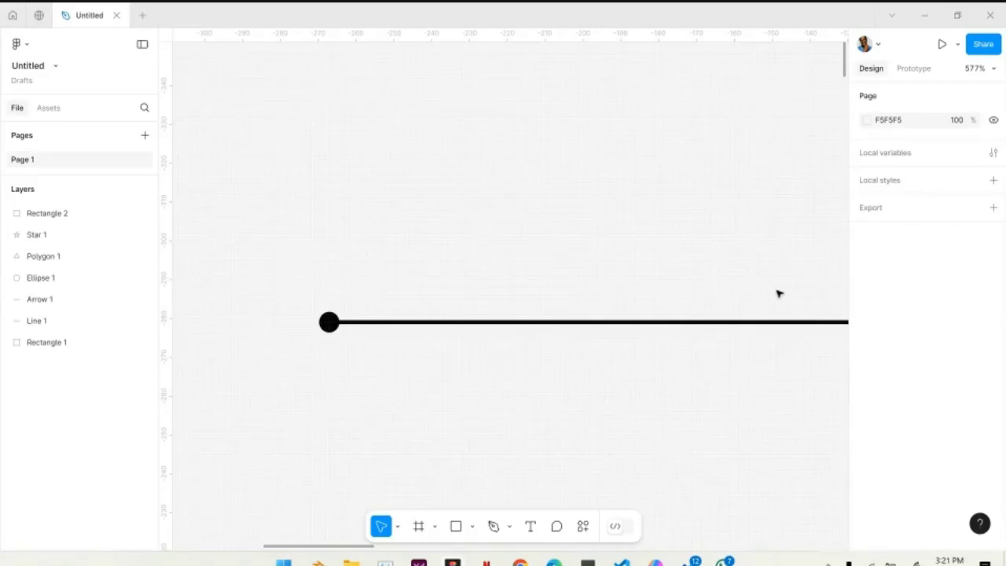
pyautogui.click(693, 323)
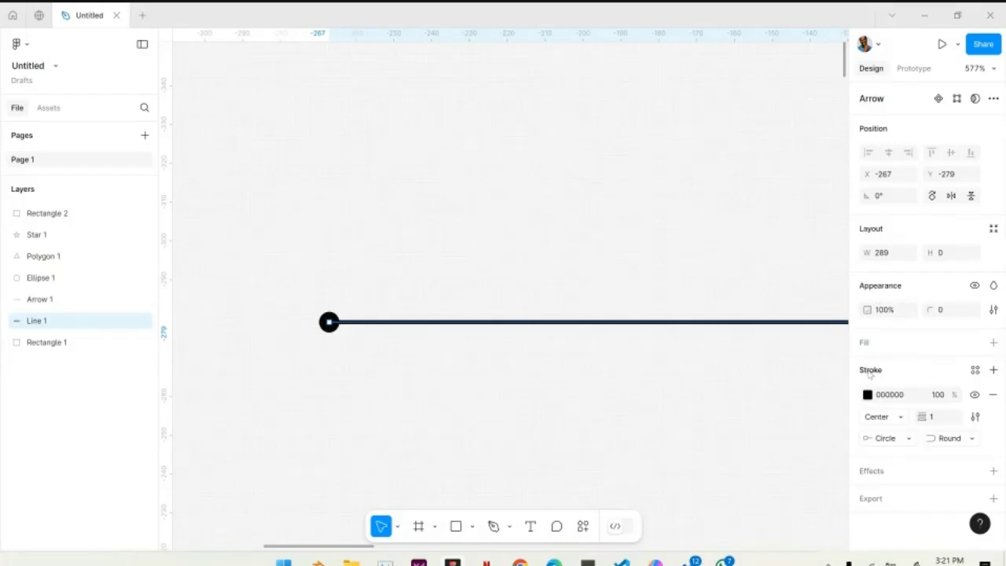
pyautogui.click(903, 440)
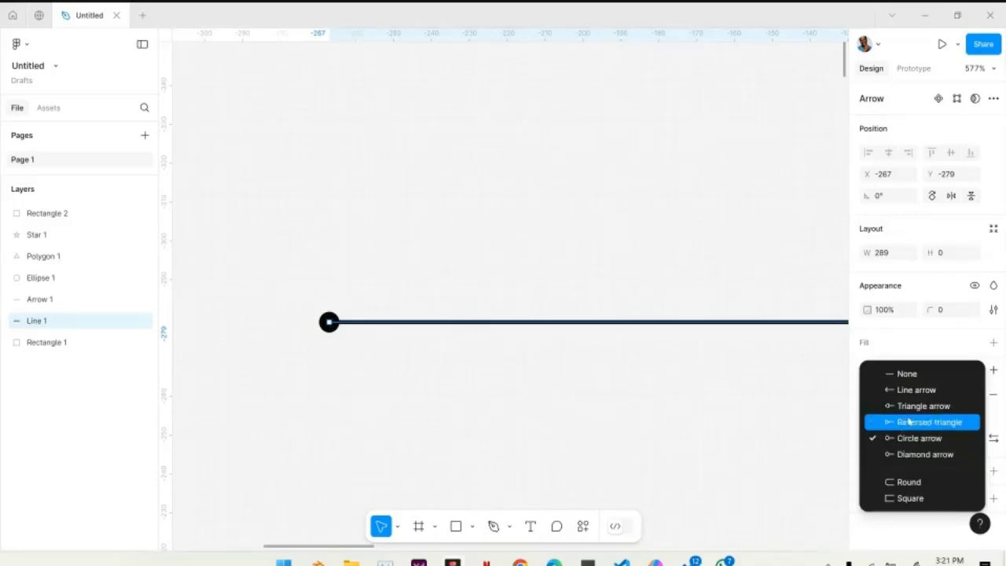
pyautogui.click(909, 353)
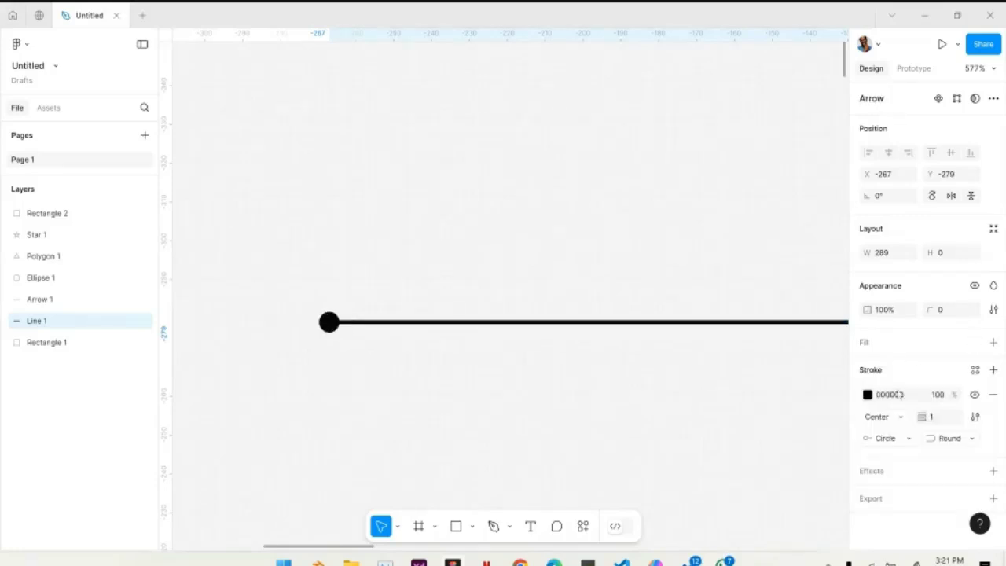
pyautogui.click(657, 373)
pyautogui.scroll(-5, 658, 372)
pyautogui.scroll(-3, 657, 372)
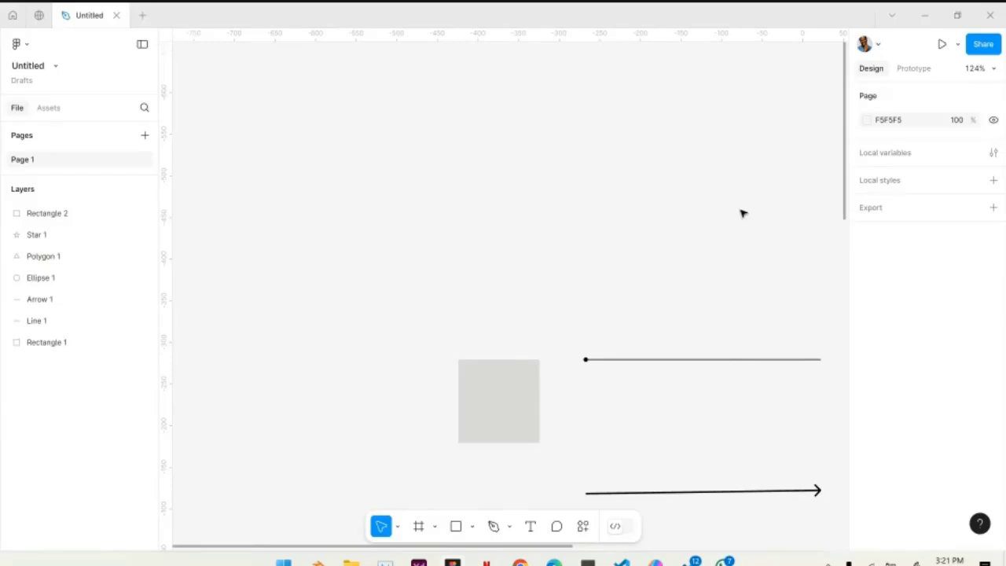
# Resize the gray square beside the straight line into a flat rectangle of about 97 × 33
pyautogui.click(521, 388)
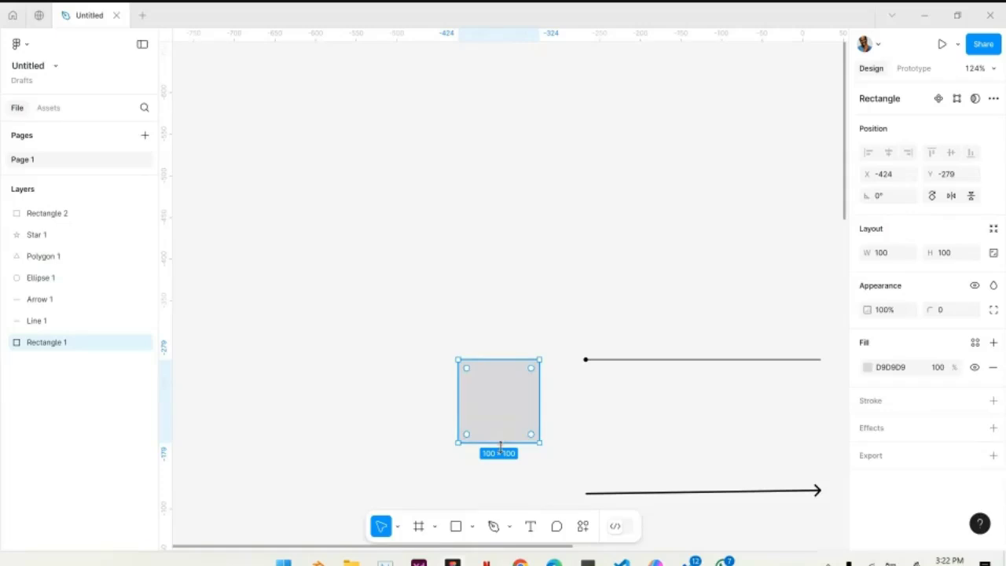
pyautogui.moveTo(499, 442); pyautogui.dragTo(498, 362)
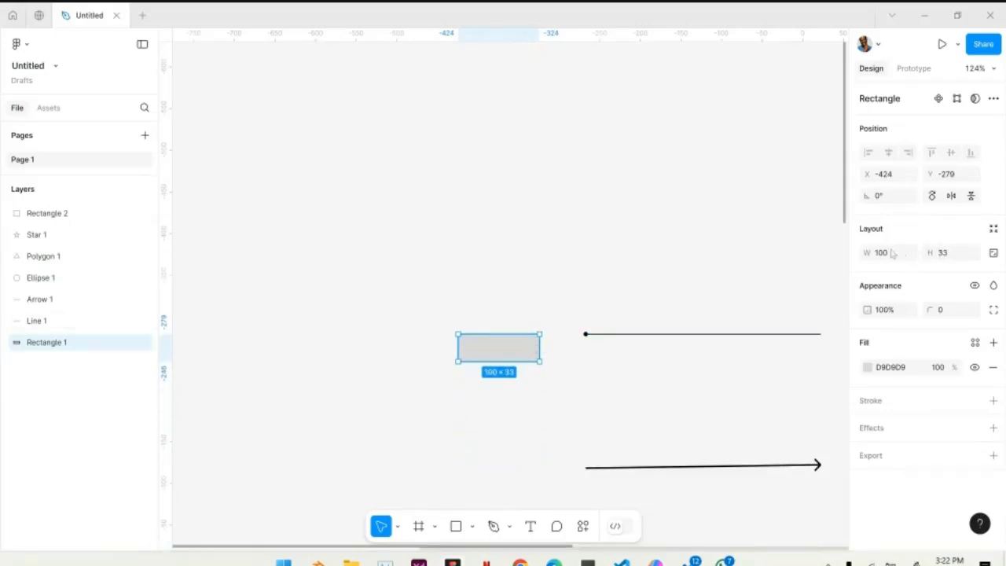
pyautogui.moveTo(541, 346)
pyautogui.mouseDown()
pyautogui.moveTo(499, 353)
pyautogui.moveTo(539, 357)
pyautogui.mouseUp()
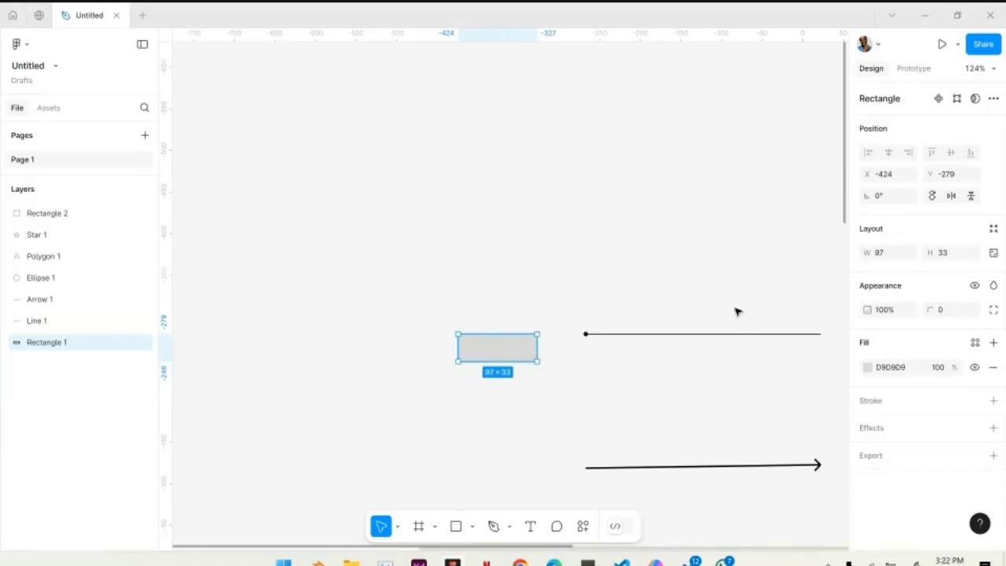
pyautogui.click(816, 235)
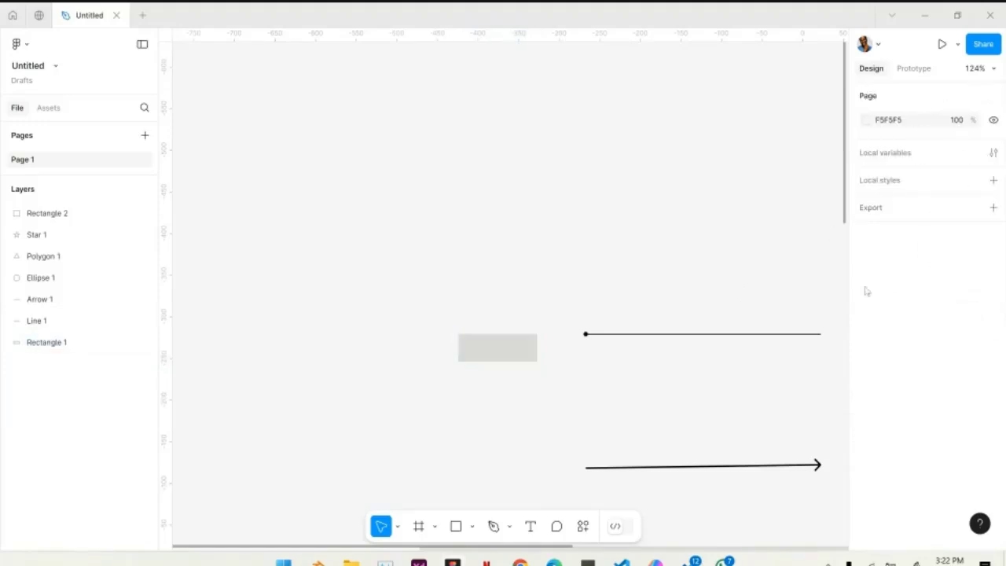
# Select the straight line, check the Google Meet call briefly, and return to the design file
pyautogui.click(686, 336)
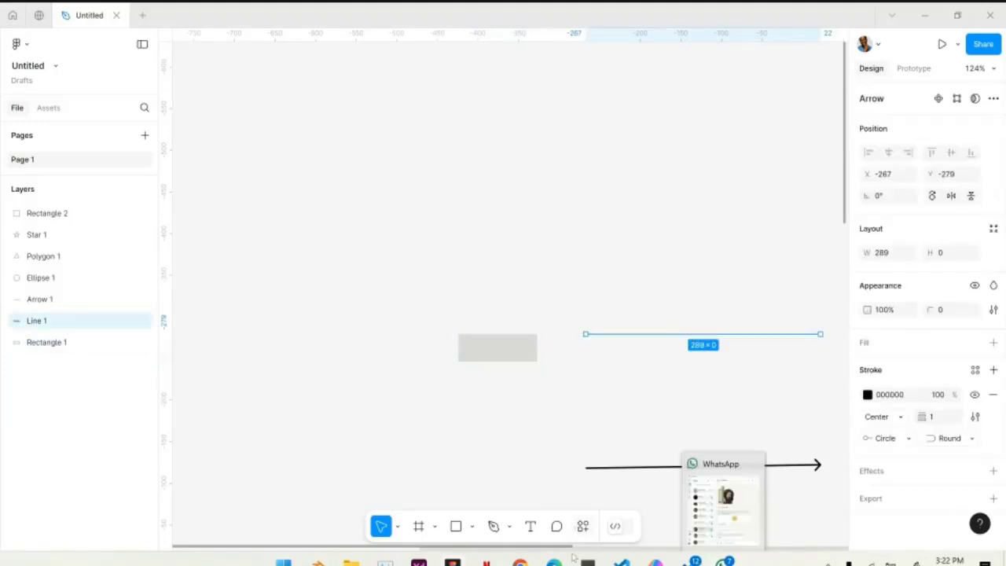
pyautogui.moveTo(553, 561)
pyautogui.click(503, 511)
pyautogui.click(929, 13)
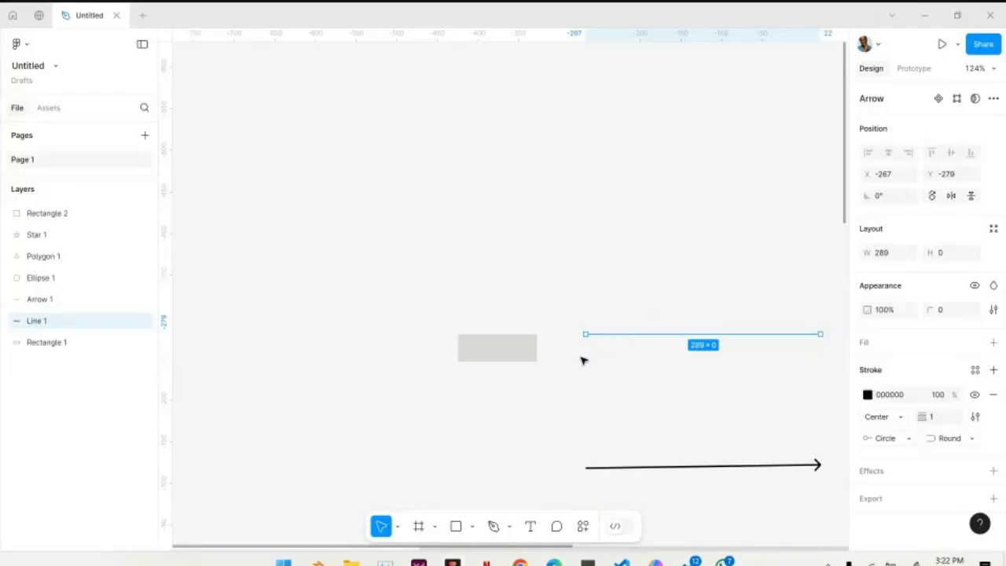
pyautogui.click(584, 359)
# Shrink the gray circle from its upper-right corner to an ellipse of about 74 × 81
pyautogui.scroll(3, 768, 335)
pyautogui.hscroll(3, 767, 335)
pyautogui.scroll(-3, 768, 332)
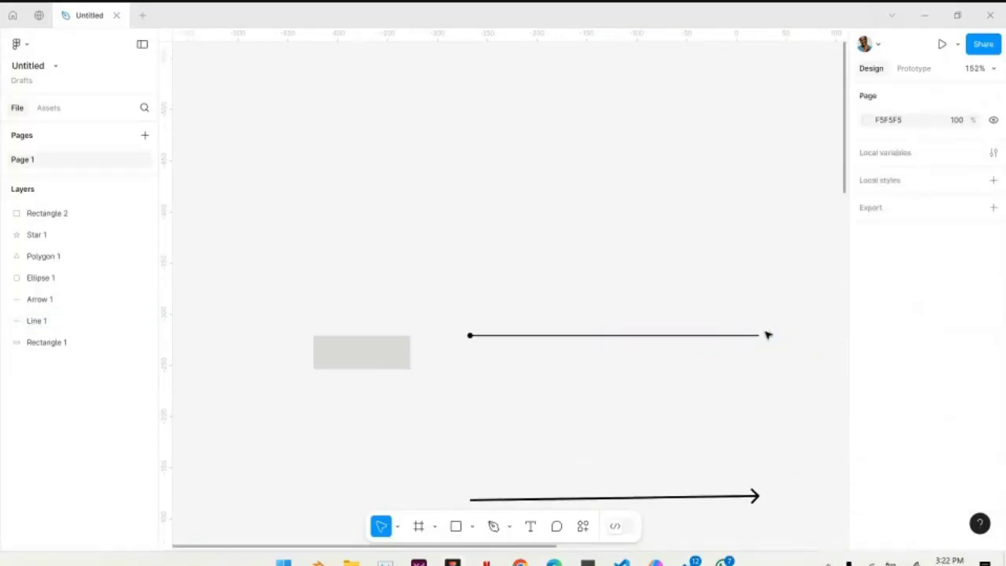
pyautogui.click(612, 339)
pyautogui.scroll(-5, 511, 373)
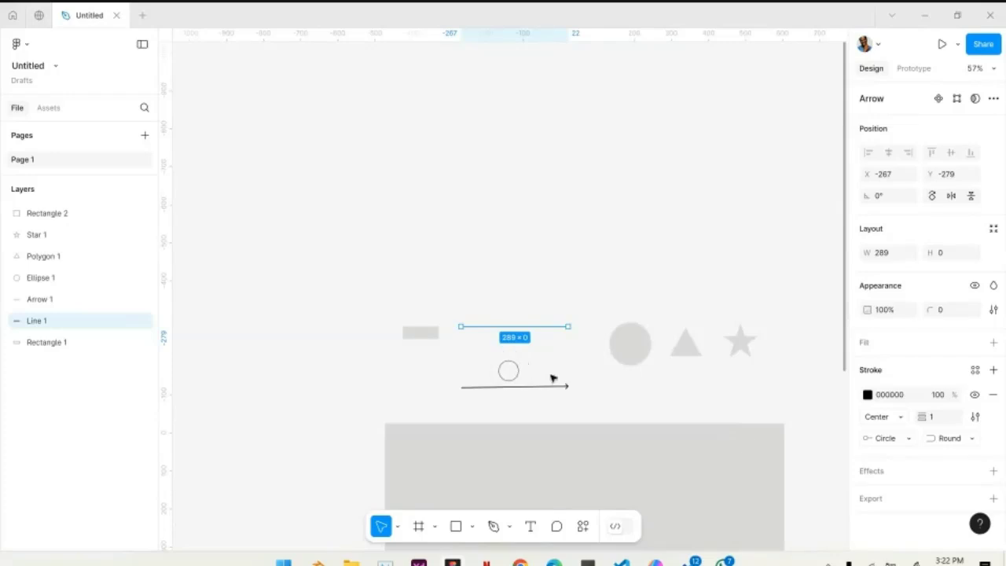
pyautogui.click(633, 359)
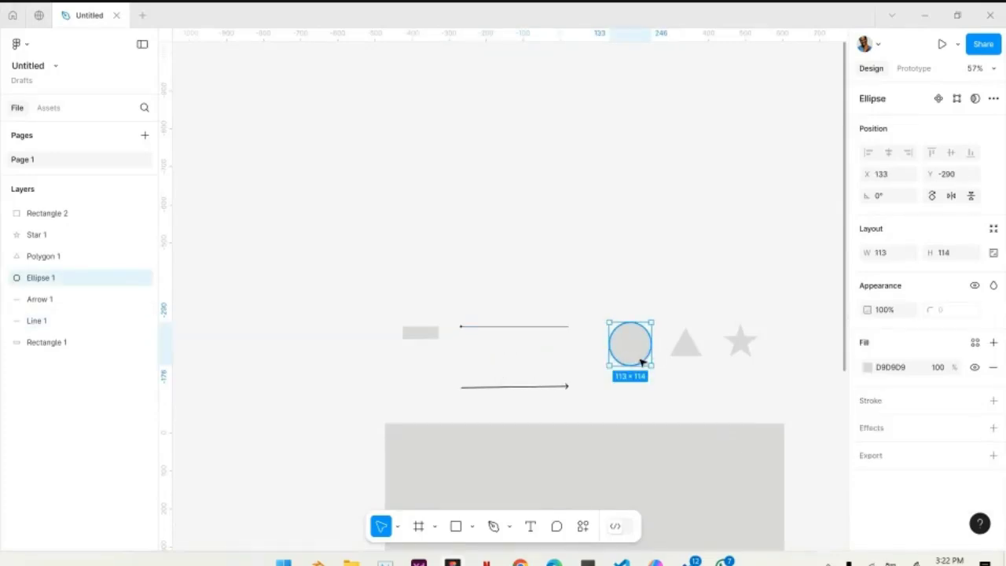
pyautogui.hscroll(2, 606, 364)
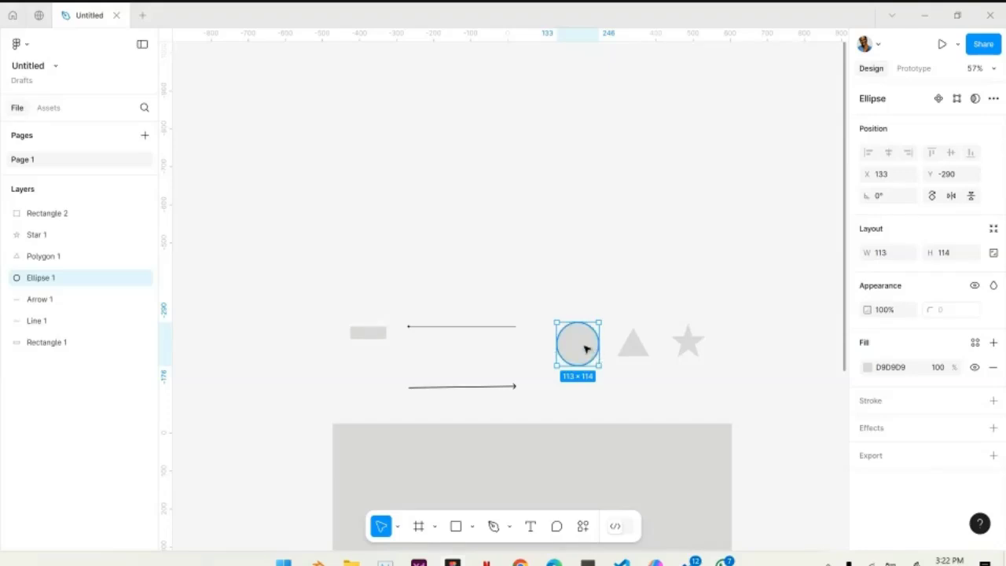
pyautogui.scroll(5, 586, 348)
pyautogui.scroll(2, 586, 349)
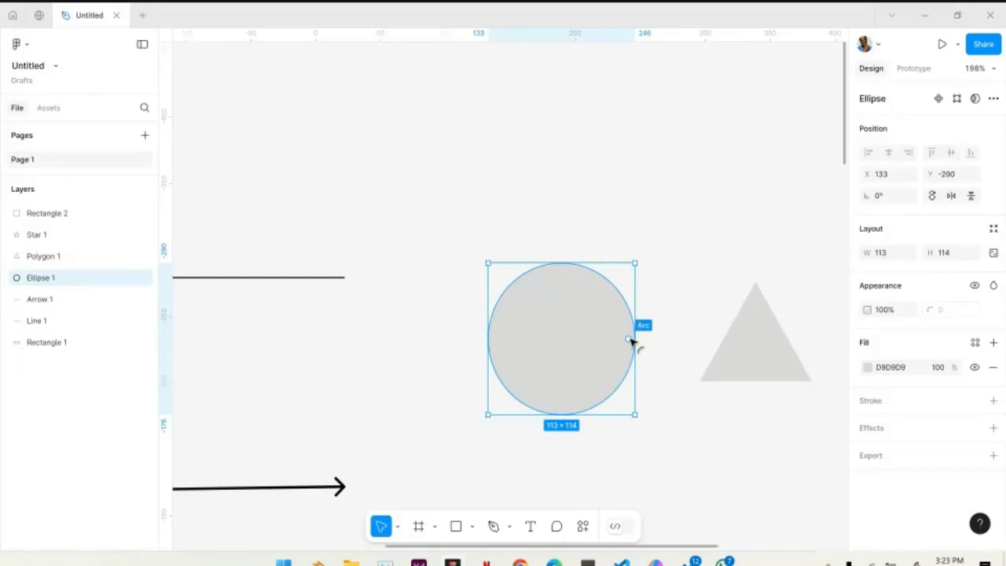
pyautogui.scroll(2, 631, 341)
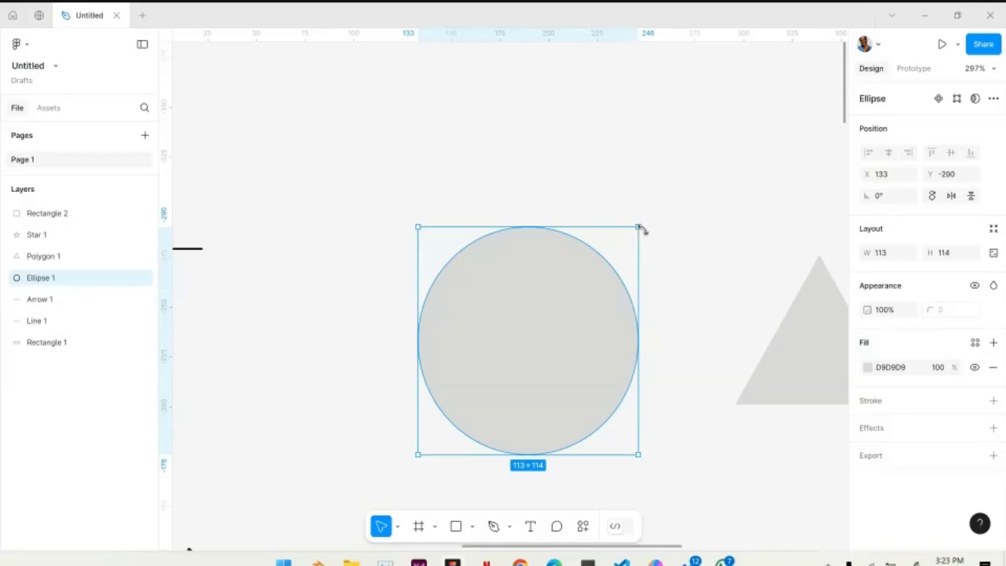
pyautogui.moveTo(653, 216); pyautogui.dragTo(561, 292)
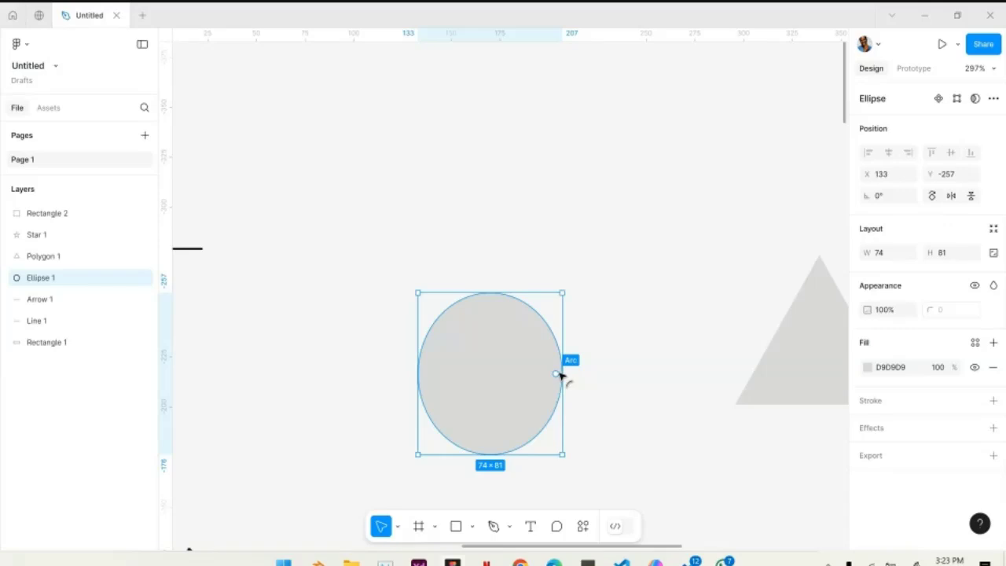
# Round all four corners of the flat gray rectangle beside the straight line to a radius of 9
pyautogui.scroll(-5, 559, 376)
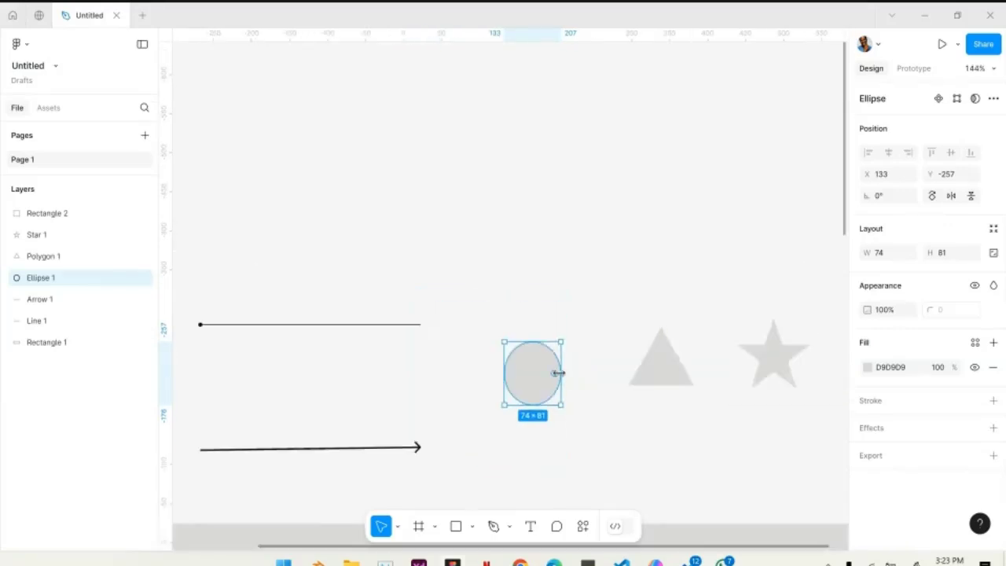
pyautogui.hscroll(-3, 560, 377)
pyautogui.click(463, 344)
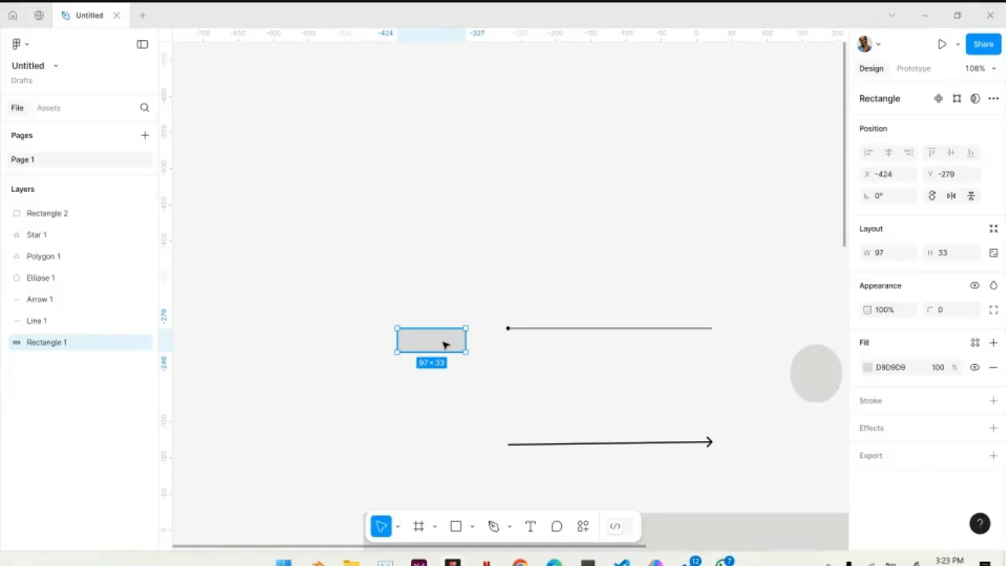
pyautogui.hotkey('shift', '2')
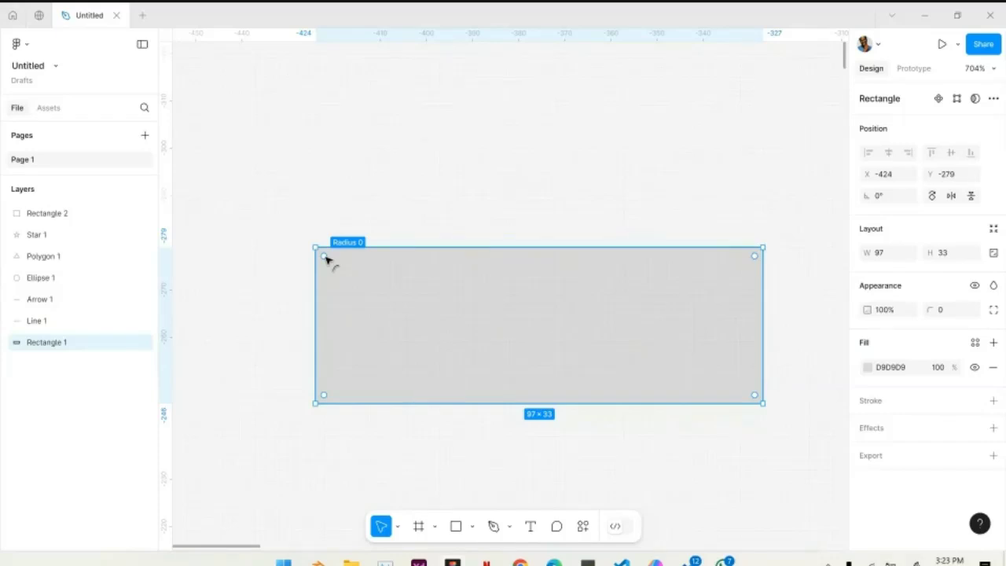
pyautogui.moveTo(326, 258); pyautogui.dragTo(364, 290)
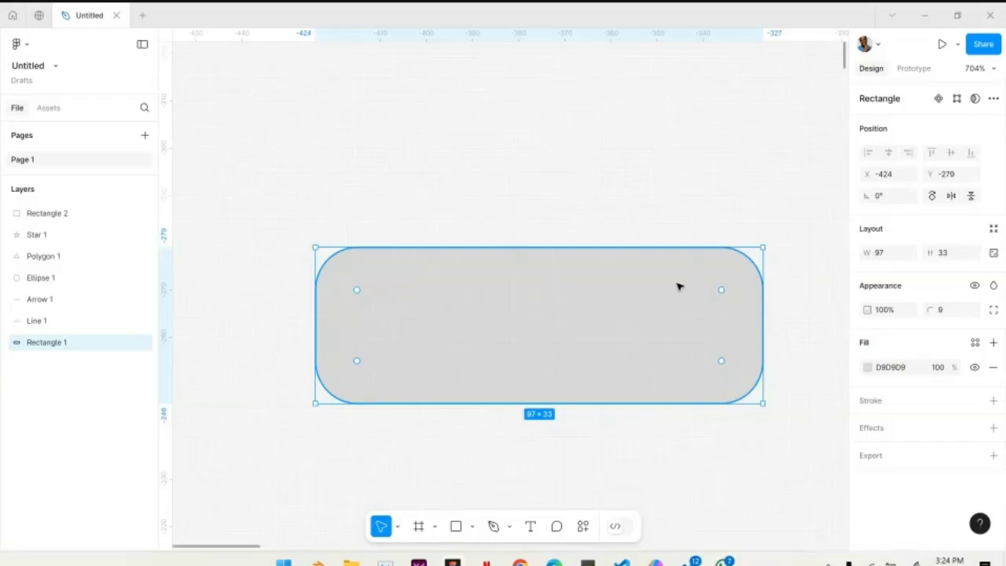
# Cut a wedge out of the gray ellipse's side, leaving an arc sweep of about 92.5%
pyautogui.scroll(-5, 680, 287)
pyautogui.hscroll(6, 679, 285)
pyautogui.scroll(4, 735, 334)
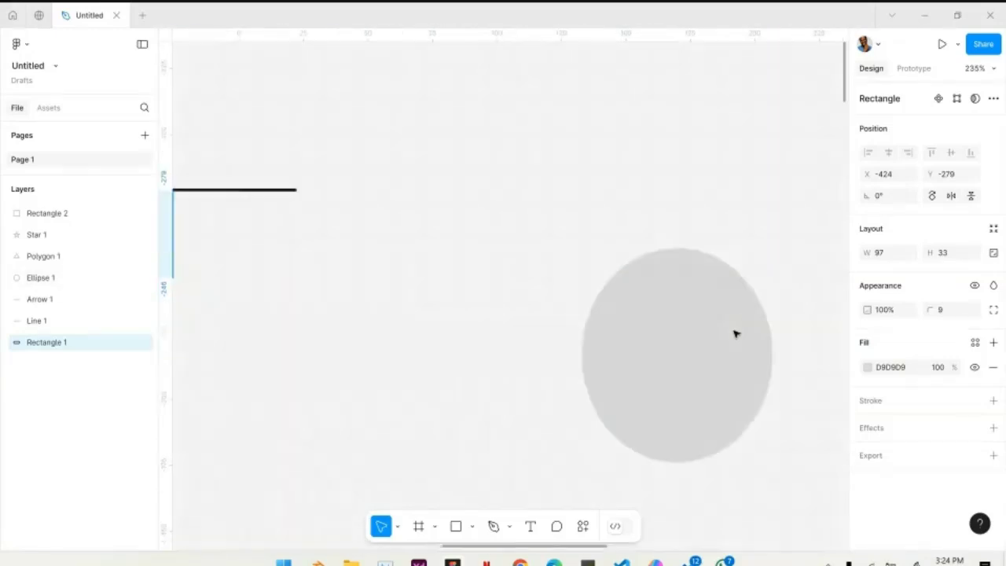
pyautogui.scroll(3, 620, 344)
pyautogui.click(620, 344)
pyautogui.scroll(-2, 620, 344)
pyautogui.hscroll(2, 620, 344)
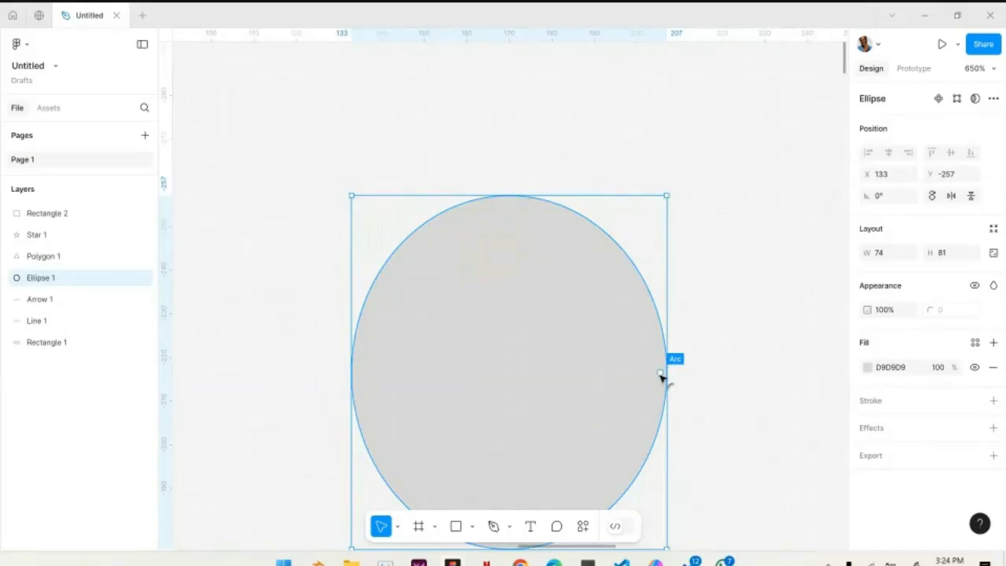
pyautogui.moveTo(660, 376); pyautogui.dragTo(646, 297)
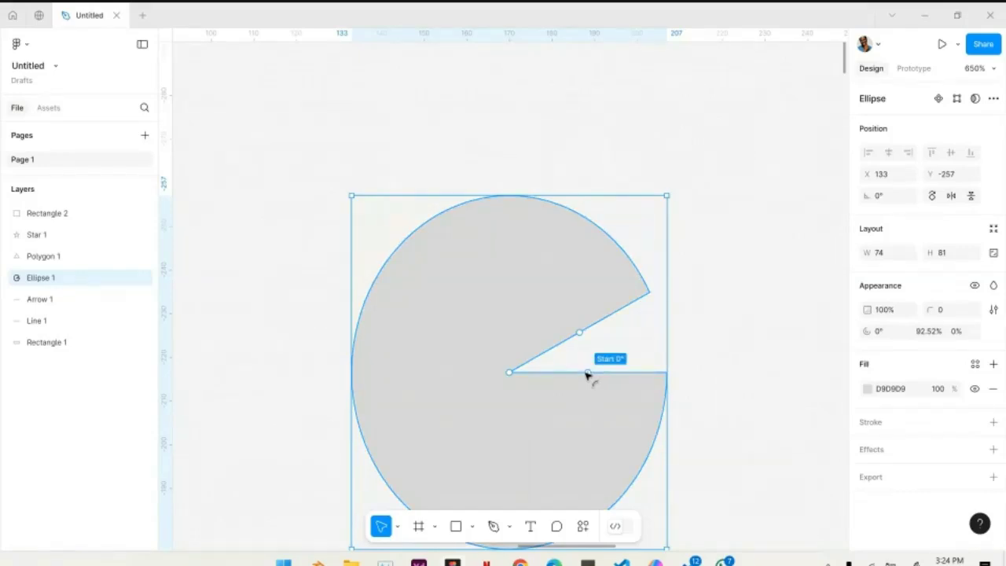
pyautogui.moveTo(587, 376); pyautogui.dragTo(611, 379)
pyautogui.moveTo(669, 190); pyautogui.dragTo(763, 287)
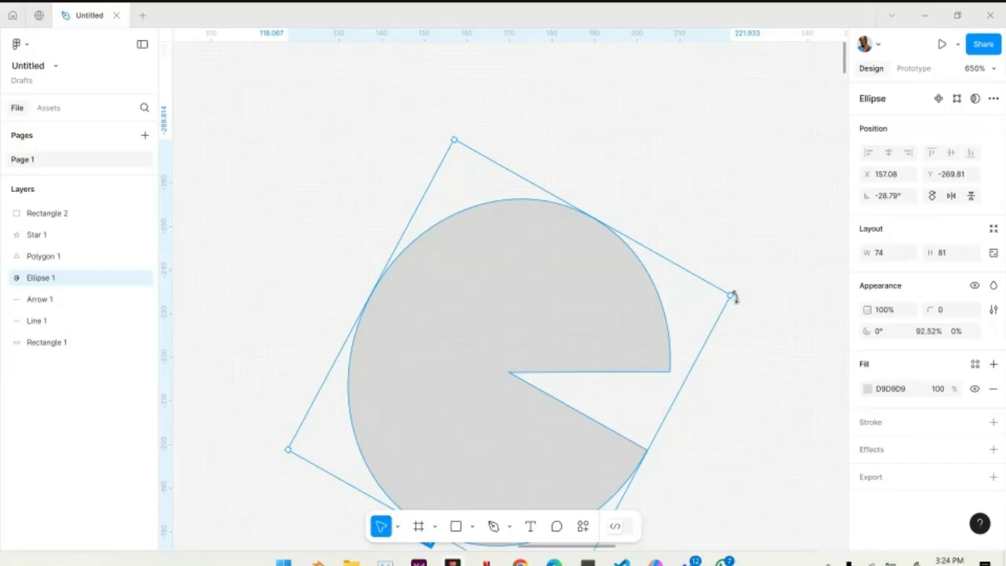
pyautogui.moveTo(734, 296); pyautogui.dragTo(755, 289)
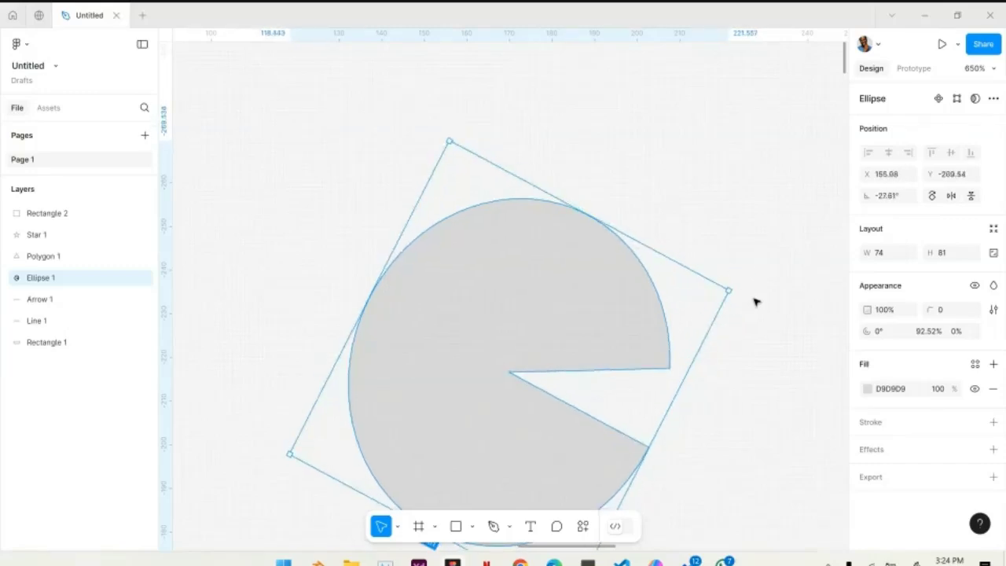
pyautogui.hotkey('ctrl', 'z')
pyautogui.hotkey('ctrl', 'z')
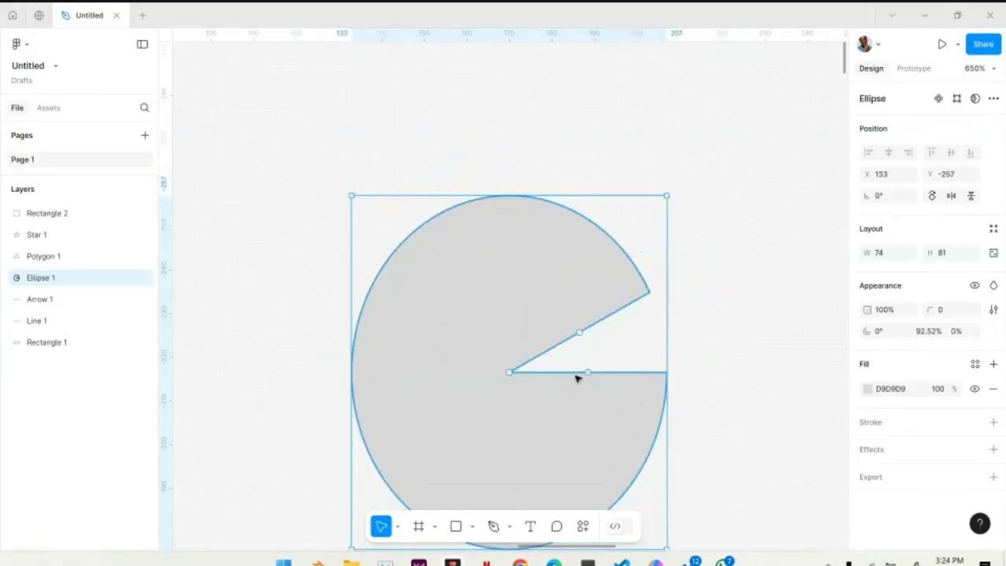
# Try turning the ellipse's wedge opening to a start angle of about 102° and return the start to 0°
pyautogui.moveTo(589, 372); pyautogui.dragTo(490, 498)
pyautogui.scroll(-3, 490, 499)
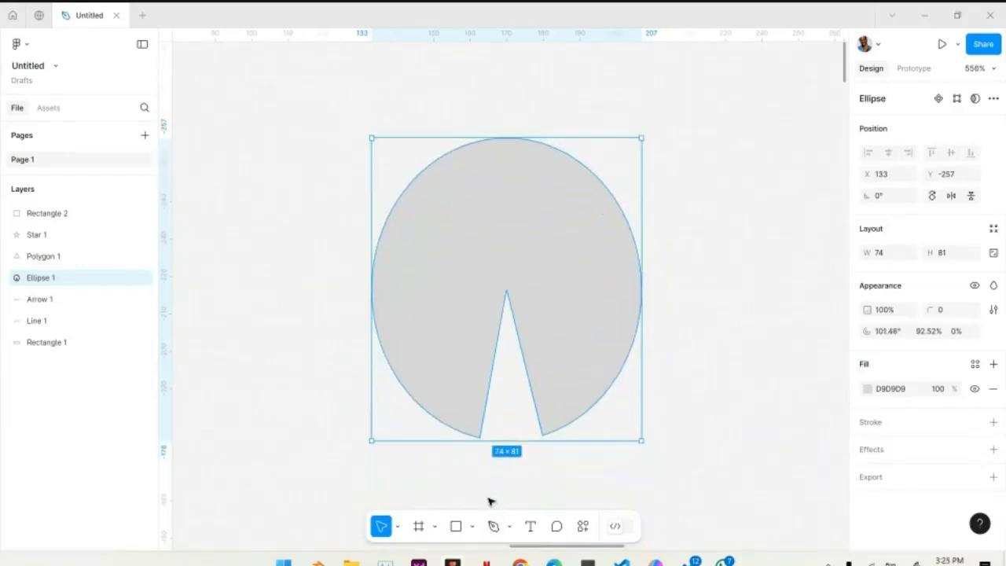
pyautogui.moveTo(493, 368); pyautogui.dragTo(499, 370)
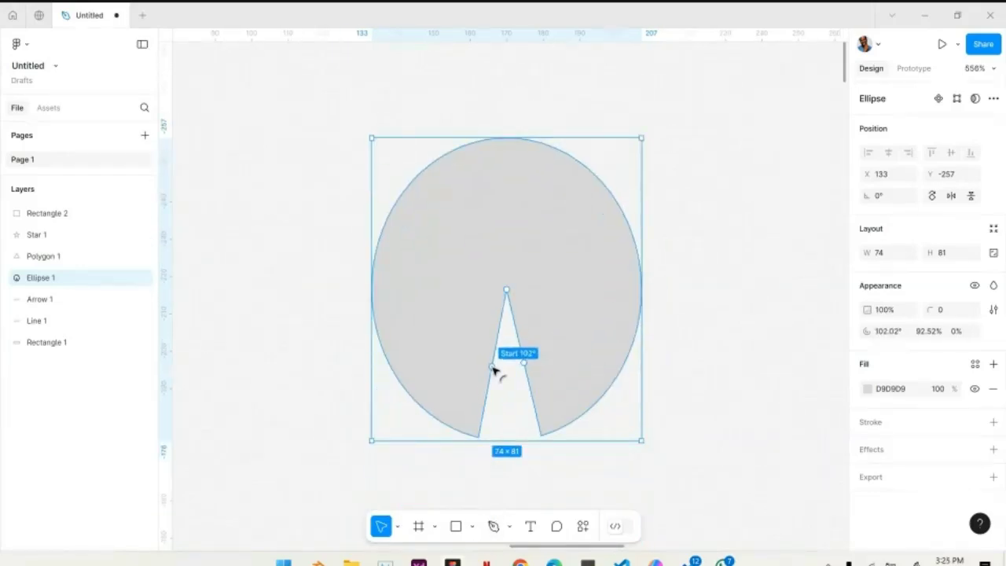
pyautogui.click(644, 131)
pyautogui.click(564, 199)
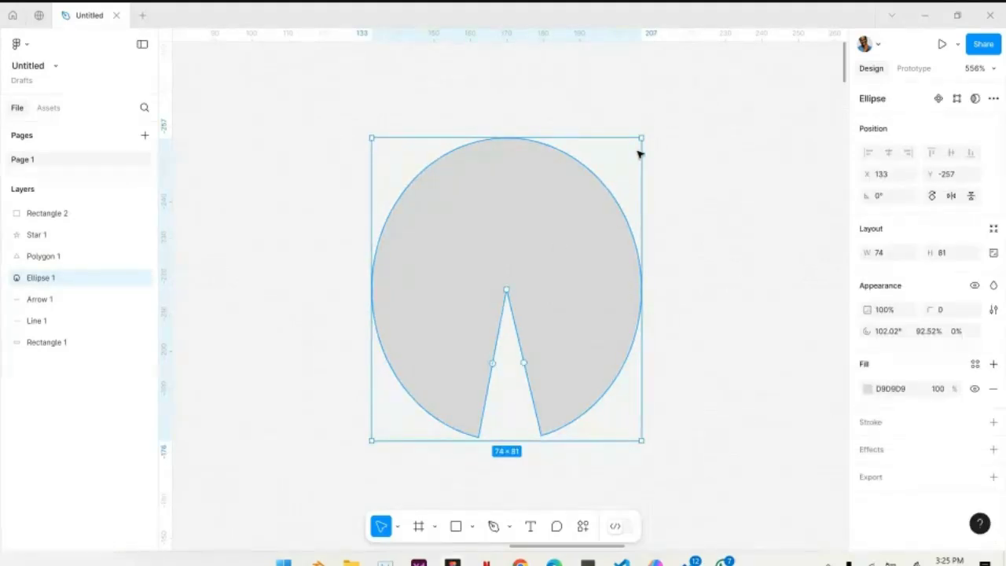
pyautogui.moveTo(521, 365); pyautogui.dragTo(610, 288)
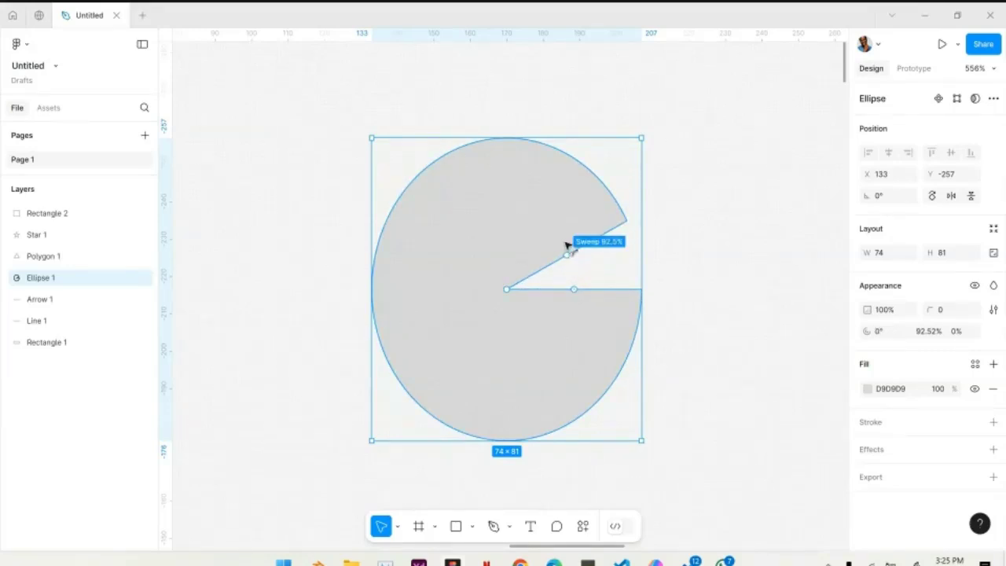
# Reduce the ellipse's arc sweep to about 84% and hollow out its centre to a ratio of about 64%
pyautogui.moveTo(569, 258); pyautogui.dragTo(550, 231)
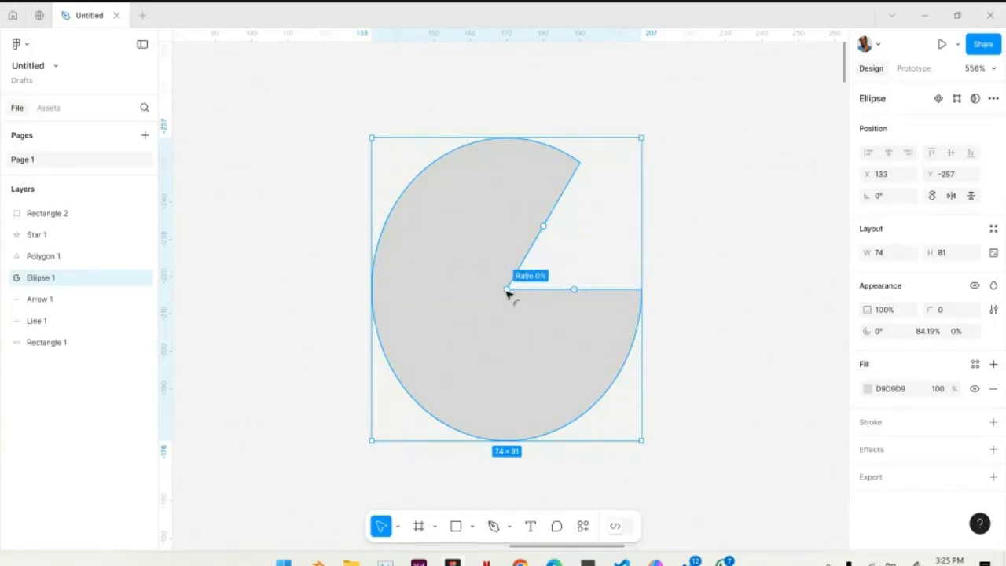
pyautogui.moveTo(507, 290); pyautogui.dragTo(459, 374)
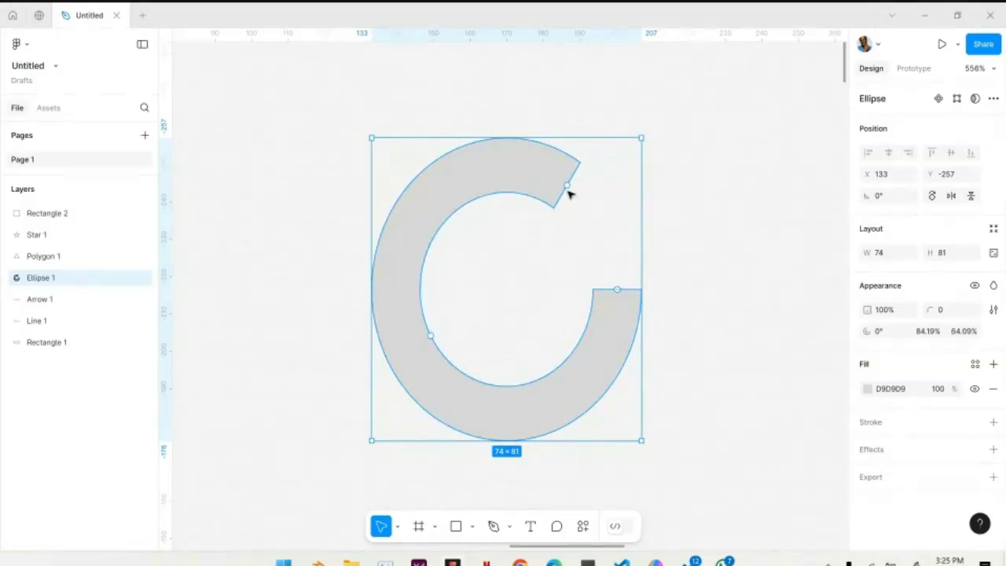
# Close the hollow arc into a full ring with a 100% sweep and shrink its hole to a ratio of about 28%
pyautogui.moveTo(567, 186); pyautogui.dragTo(609, 293)
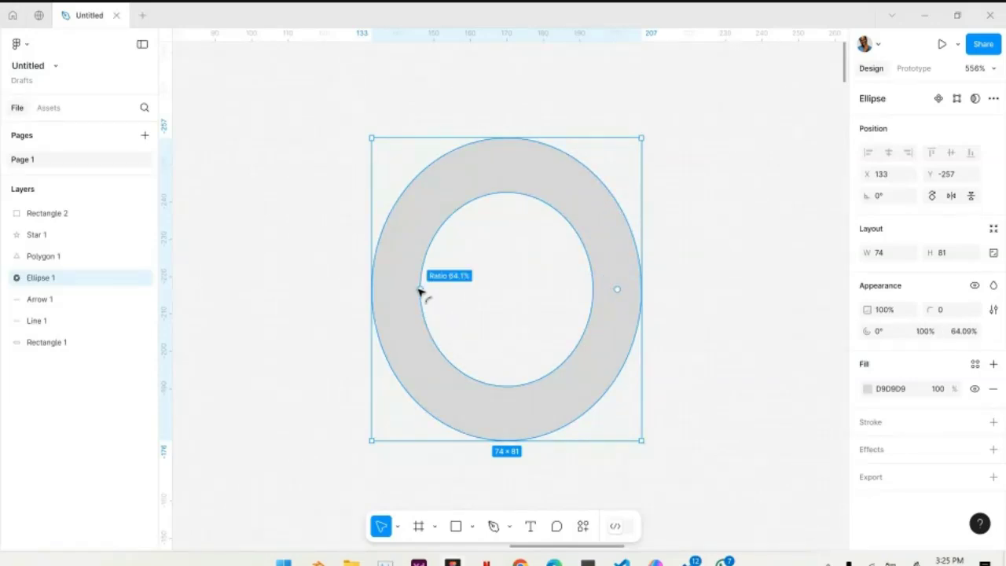
pyautogui.moveTo(420, 291); pyautogui.dragTo(470, 294)
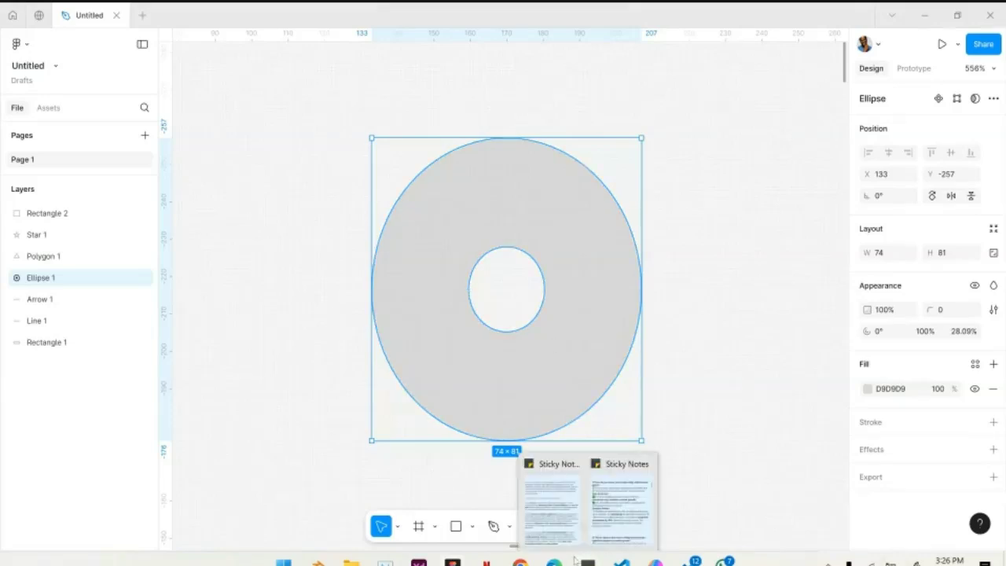
# Switch to the Google Meet call to check the in-call messages, and return to the design file
pyautogui.moveTo(570, 560)
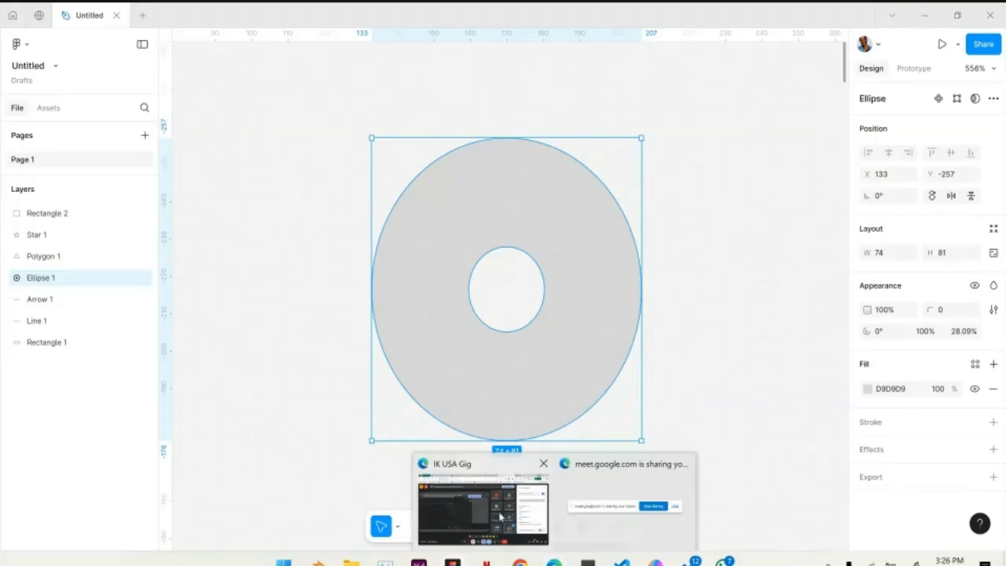
pyautogui.click(500, 516)
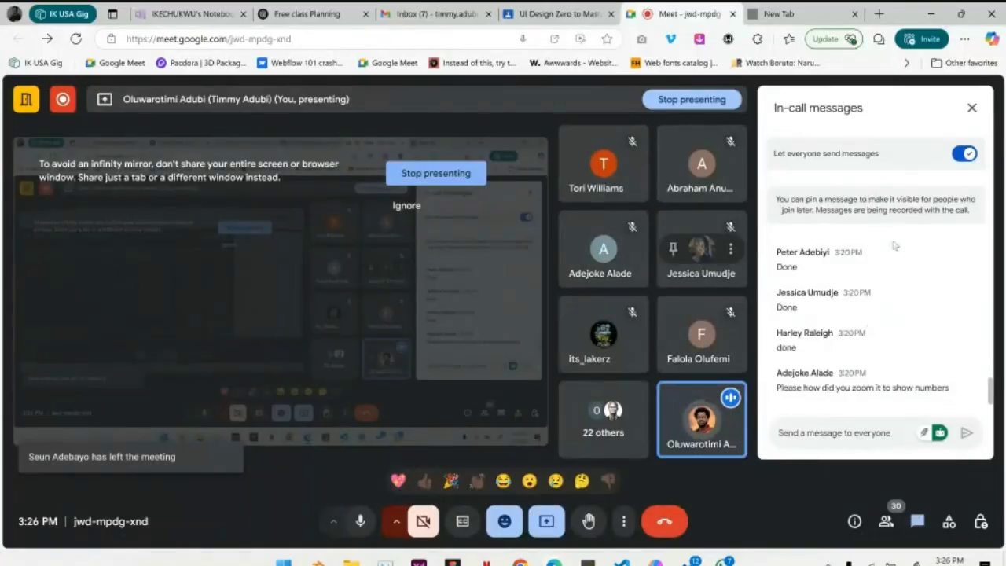
pyautogui.click(931, 16)
# Widen the gray triangle between the ring and the star to about 119 × 100
pyautogui.scroll(-10, 651, 263)
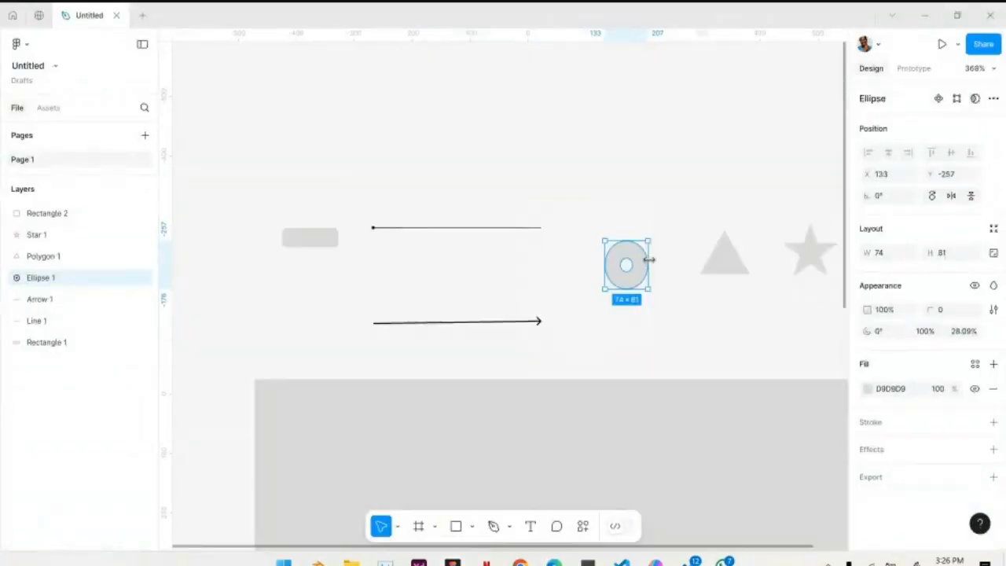
pyautogui.scroll(-2, 651, 262)
pyautogui.hscroll(3, 650, 261)
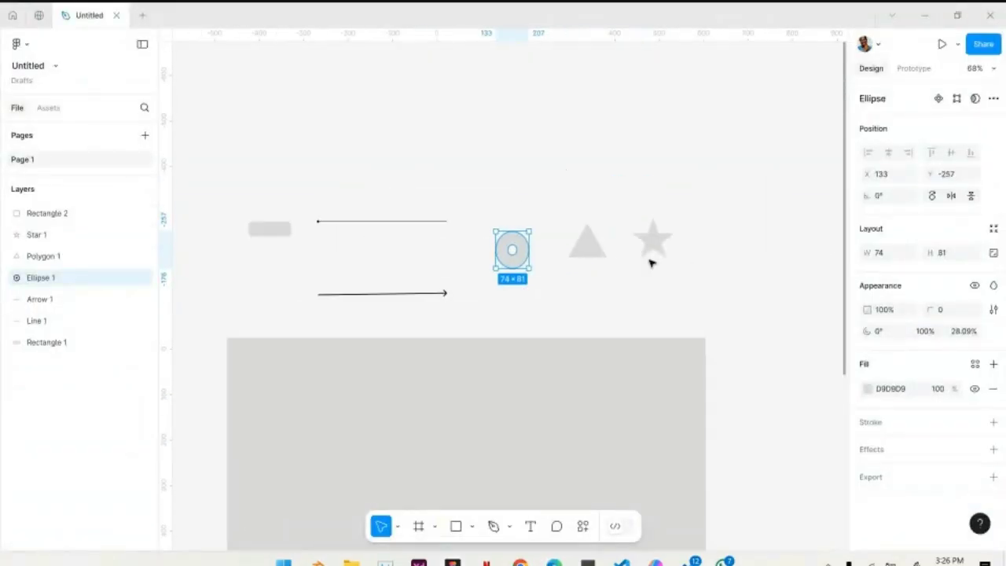
pyautogui.click(594, 252)
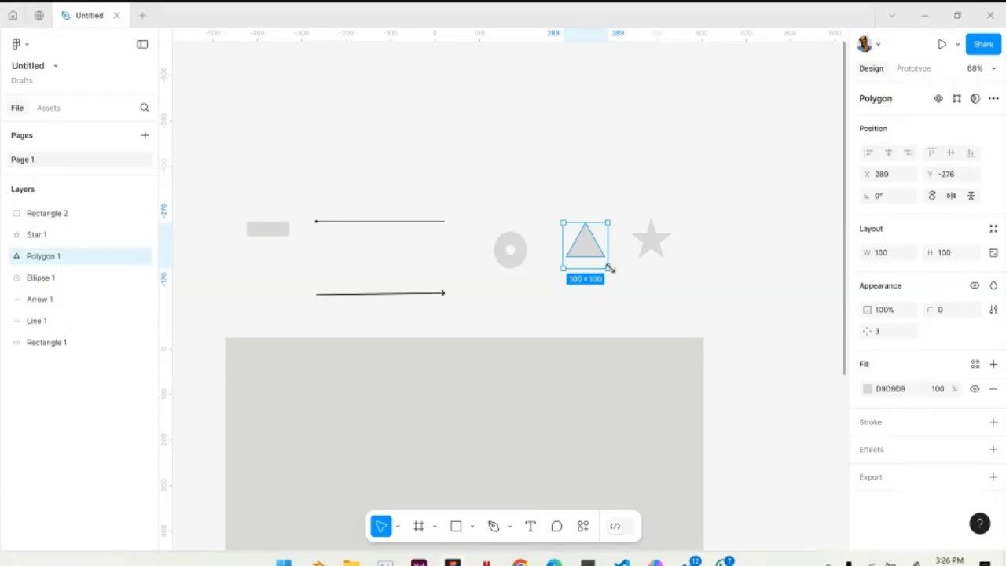
pyautogui.moveTo(617, 273)
pyautogui.mouseDown()
pyautogui.moveTo(628, 280)
pyautogui.moveTo(613, 282)
pyautogui.moveTo(652, 298)
pyautogui.moveTo(618, 254)
pyautogui.moveTo(600, 251)
pyautogui.moveTo(589, 278)
pyautogui.moveTo(609, 281)
pyautogui.moveTo(617, 268)
pyautogui.mouseUp()
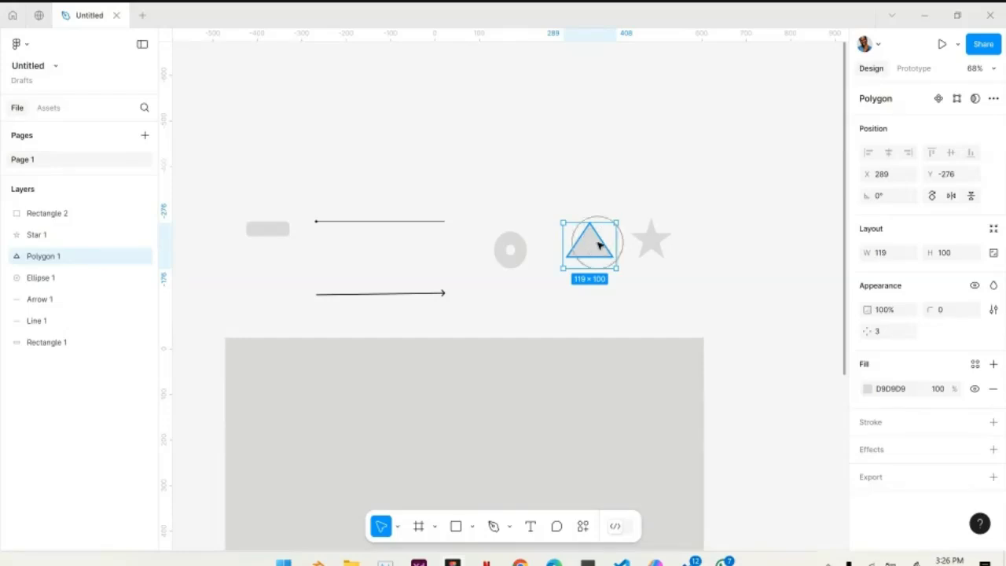
# Try the triangle's corner-radius handle at its apex and leave the radius at 0
pyautogui.scroll(5, 599, 246)
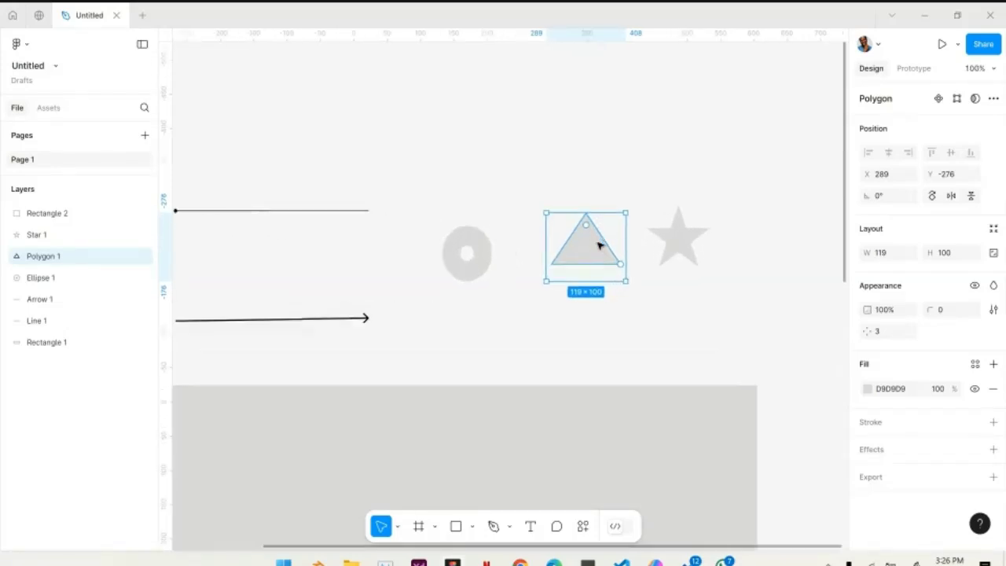
pyautogui.scroll(5, 599, 246)
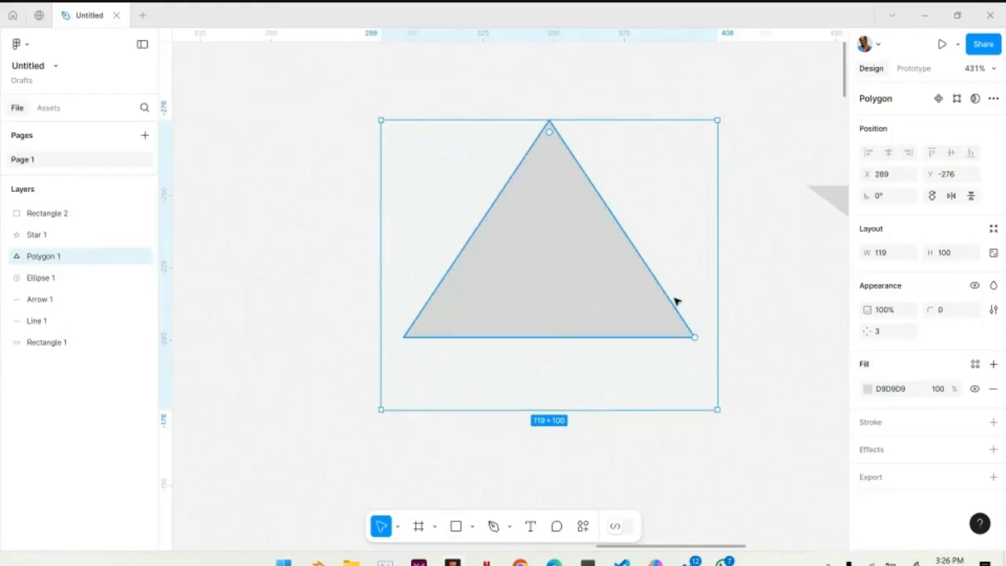
pyautogui.moveTo(695, 339)
pyautogui.moveTo(550, 136)
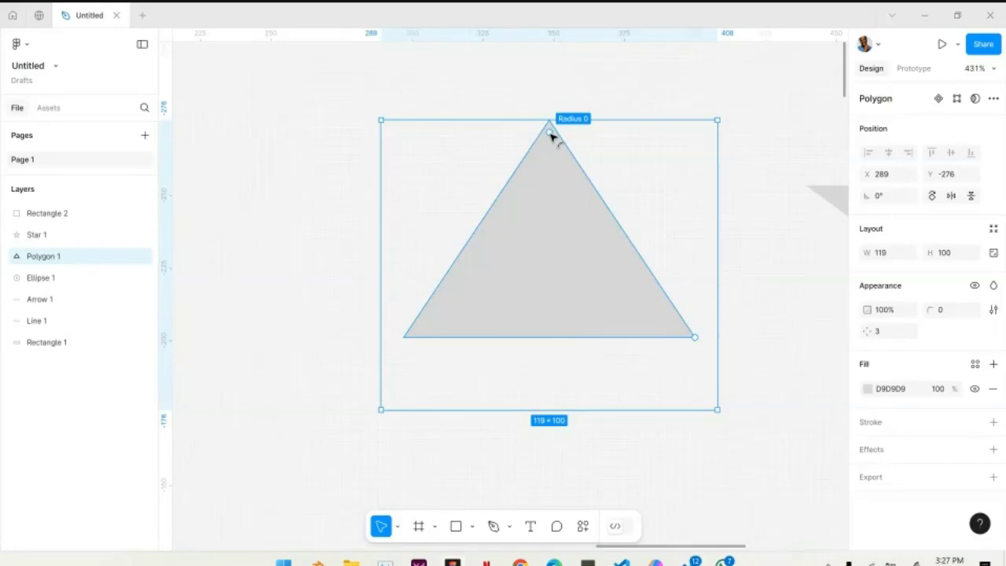
pyautogui.moveTo(552, 144); pyautogui.dragTo(548, 113)
pyautogui.moveTo(551, 134)
# Change the triangle's side count to 4, 5, 12 and 7 in turn, ending with an 8-sided polygon
pyautogui.moveTo(696, 341)
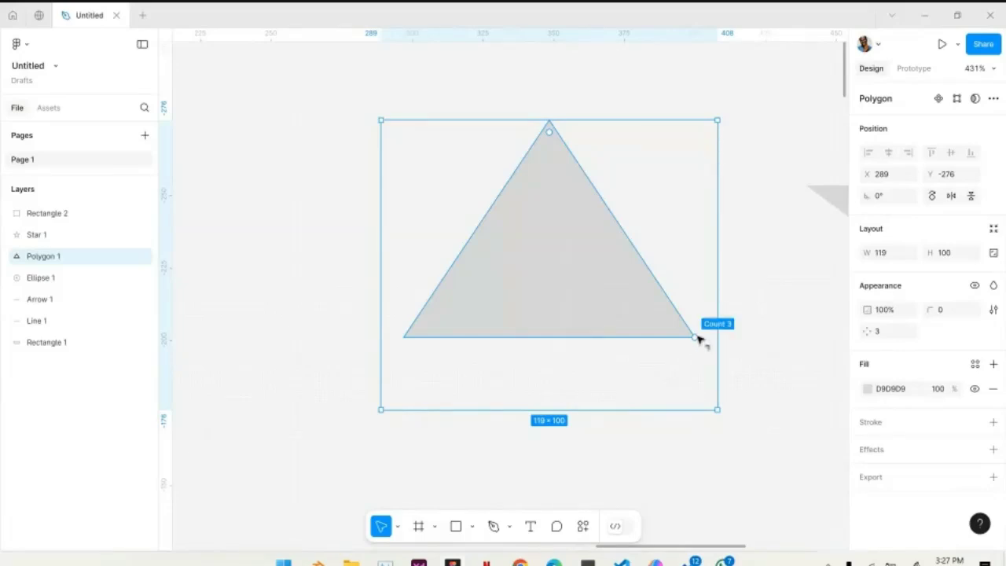
pyautogui.moveTo(696, 336); pyautogui.dragTo(705, 271)
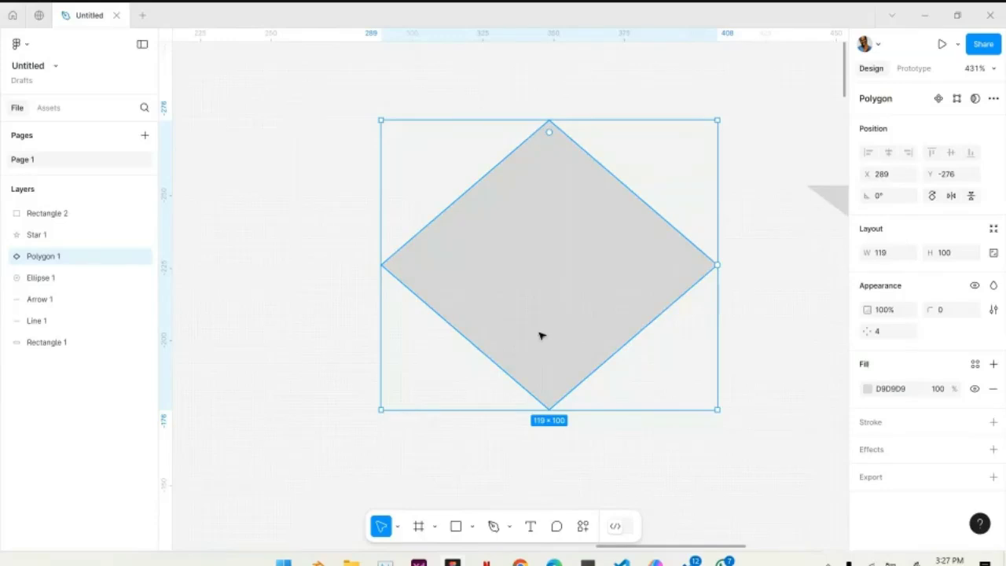
pyautogui.moveTo(715, 268); pyautogui.dragTo(711, 219)
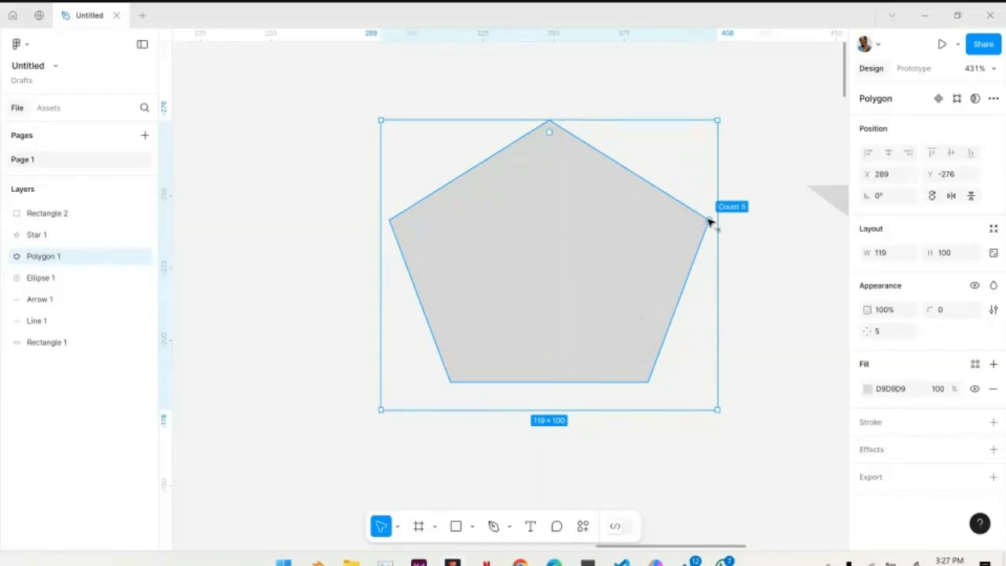
pyautogui.moveTo(710, 220); pyautogui.dragTo(649, 120)
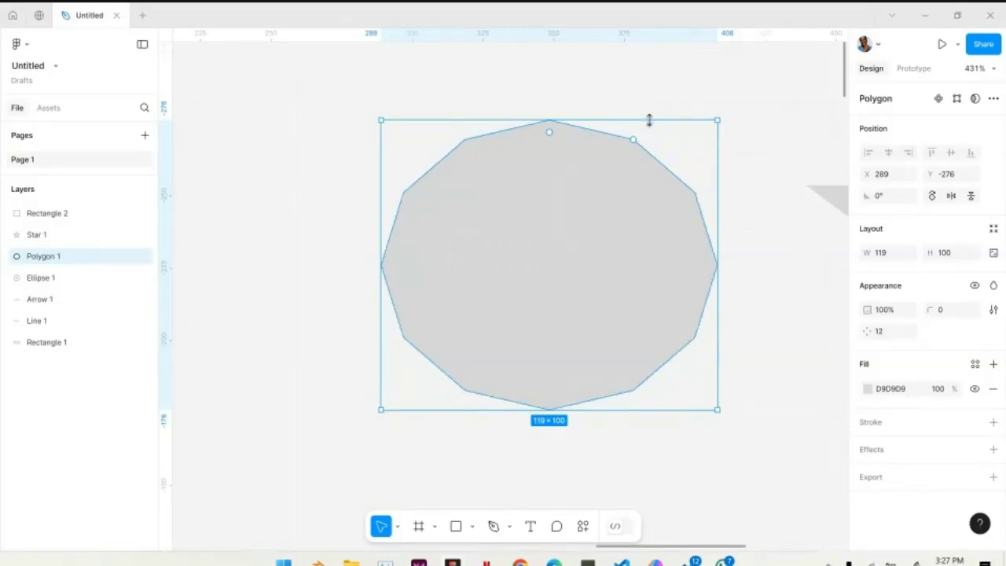
pyautogui.moveTo(649, 120); pyautogui.dragTo(690, 181)
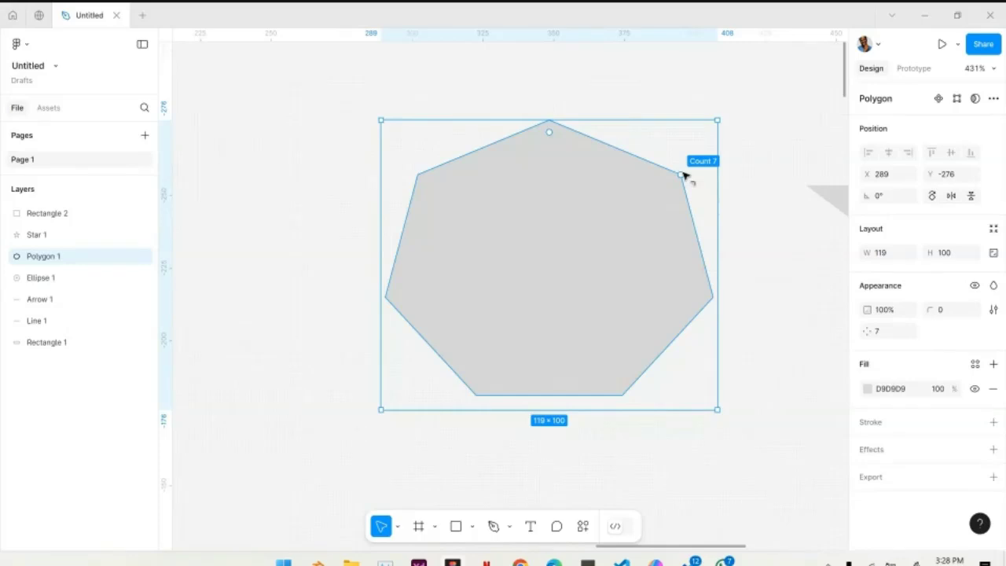
pyautogui.moveTo(682, 174); pyautogui.dragTo(684, 150)
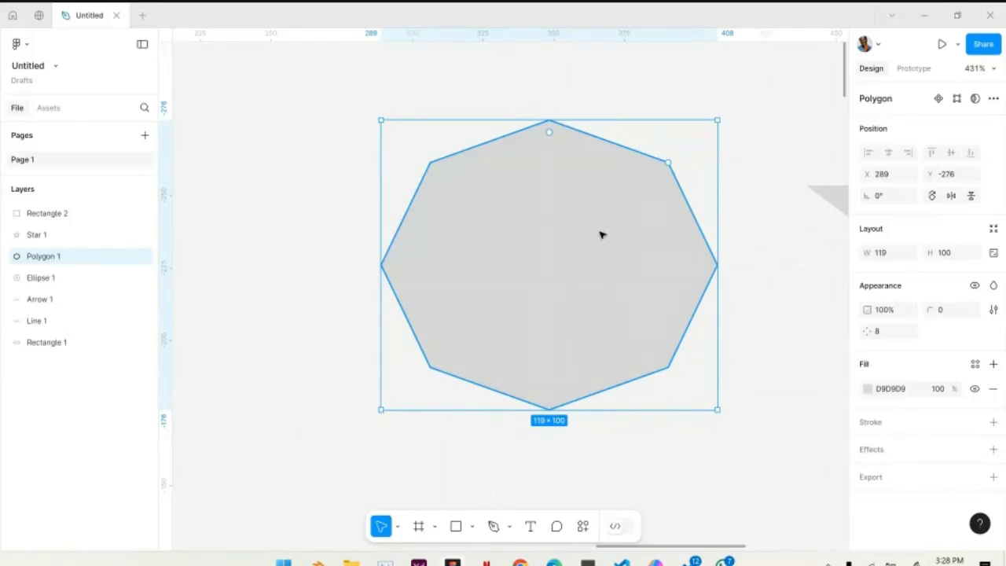
# Round the octagon's corners to a radius of 10 and reduce its side count to 5
pyautogui.scroll(-5, 601, 234)
pyautogui.hscroll(-6, 599, 231)
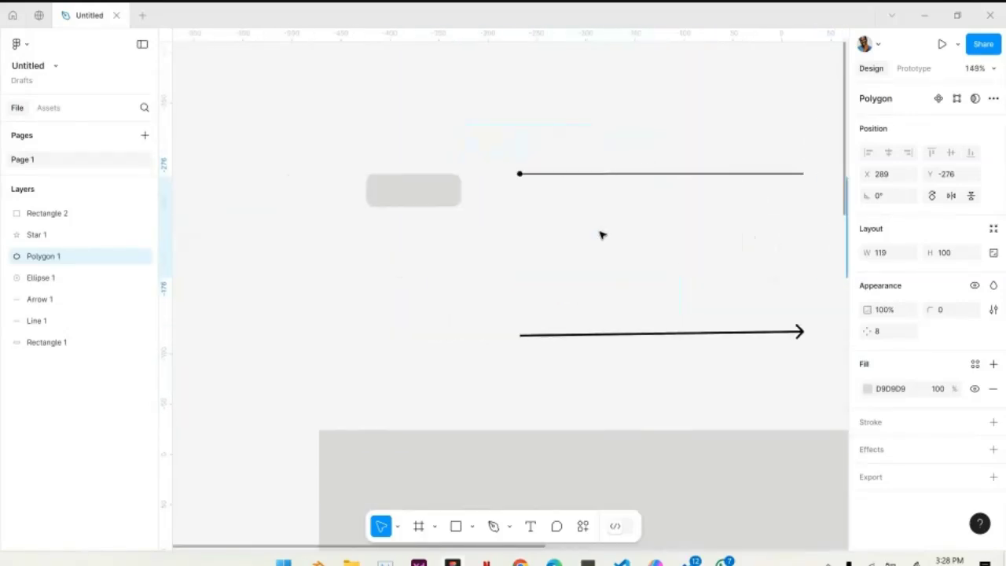
pyautogui.scroll(3, 433, 193)
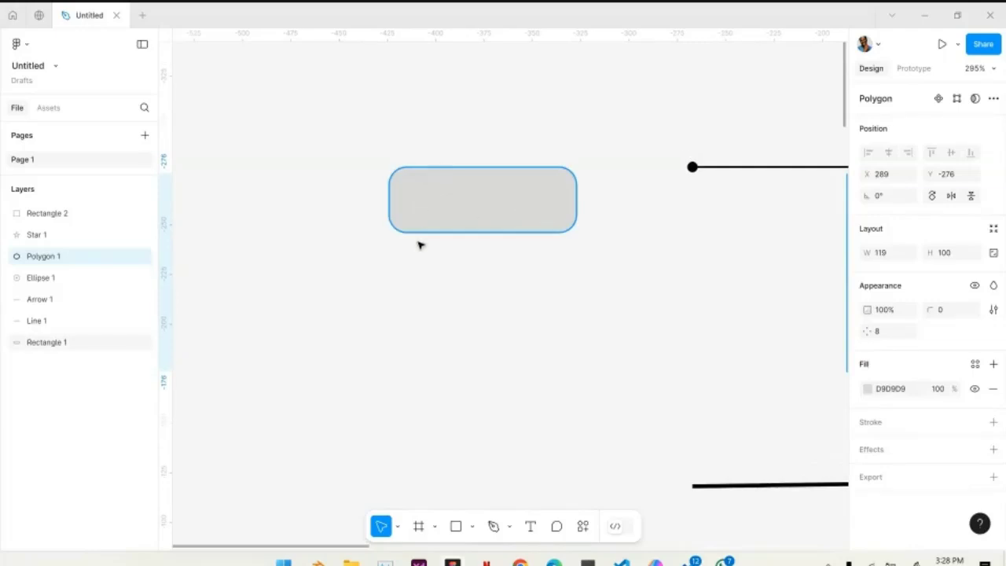
pyautogui.scroll(-5, 471, 290)
pyautogui.hscroll(3, 519, 328)
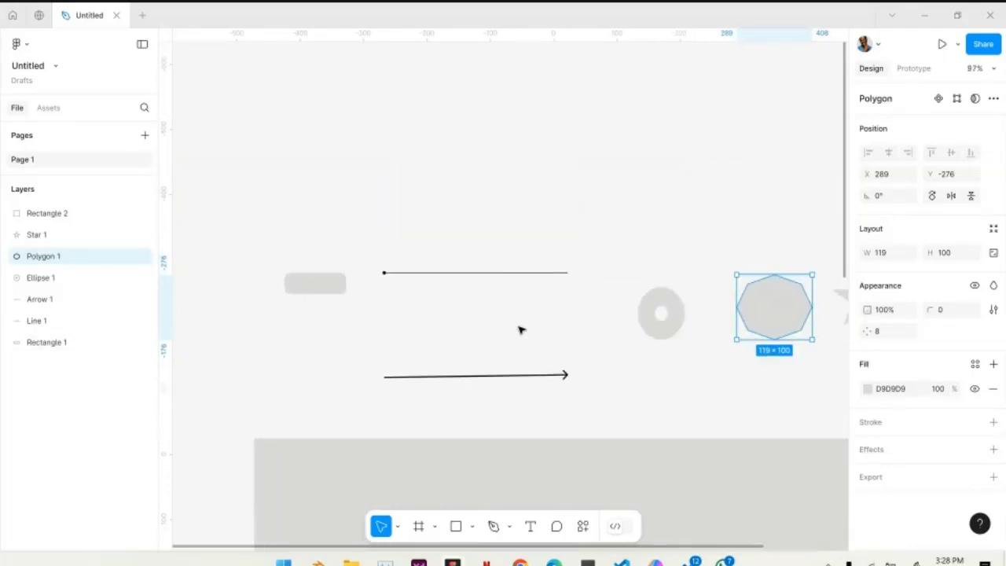
pyautogui.hscroll(4, 679, 332)
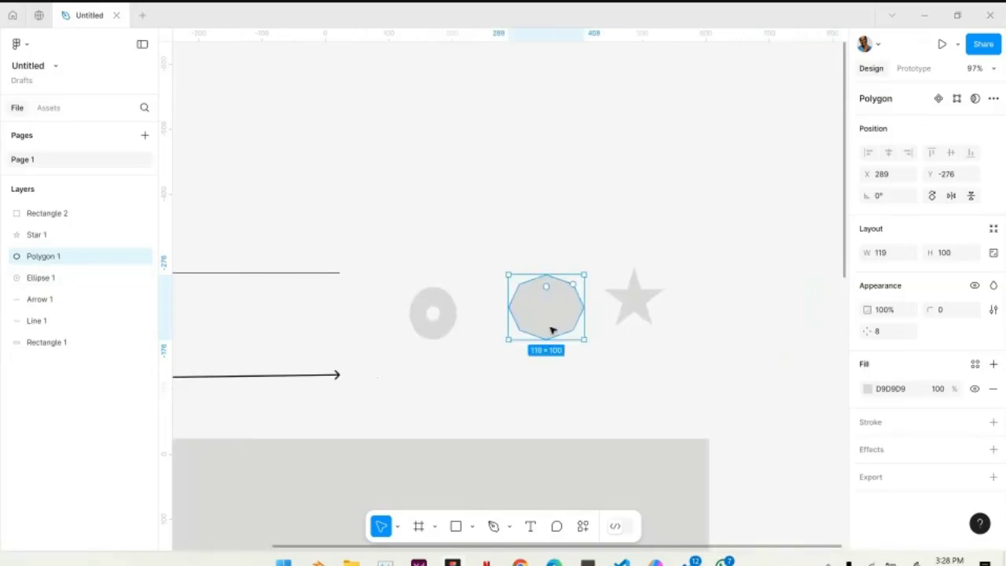
pyautogui.scroll(8, 558, 318)
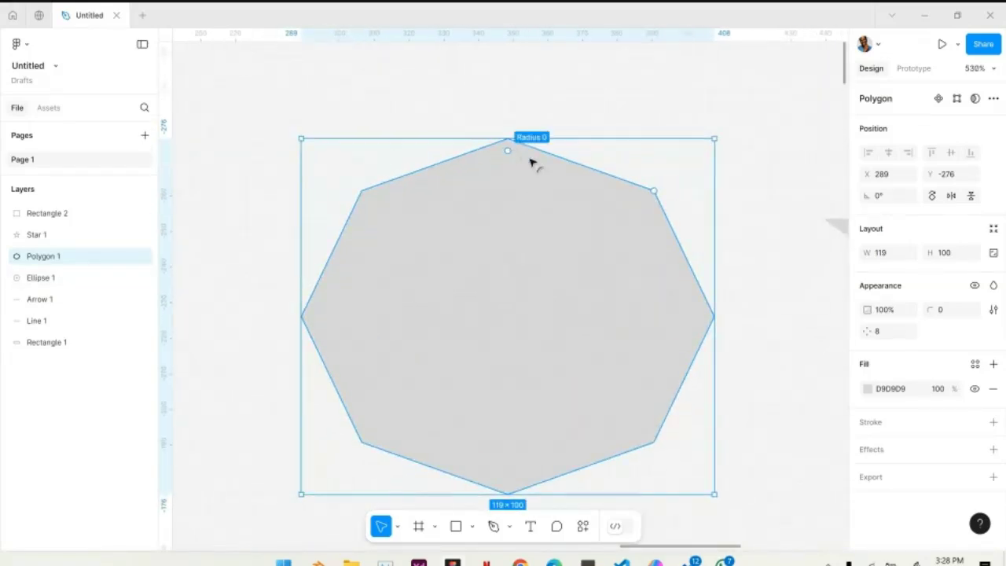
pyautogui.moveTo(507, 152); pyautogui.dragTo(508, 177)
pyautogui.moveTo(651, 192); pyautogui.dragTo(668, 265)
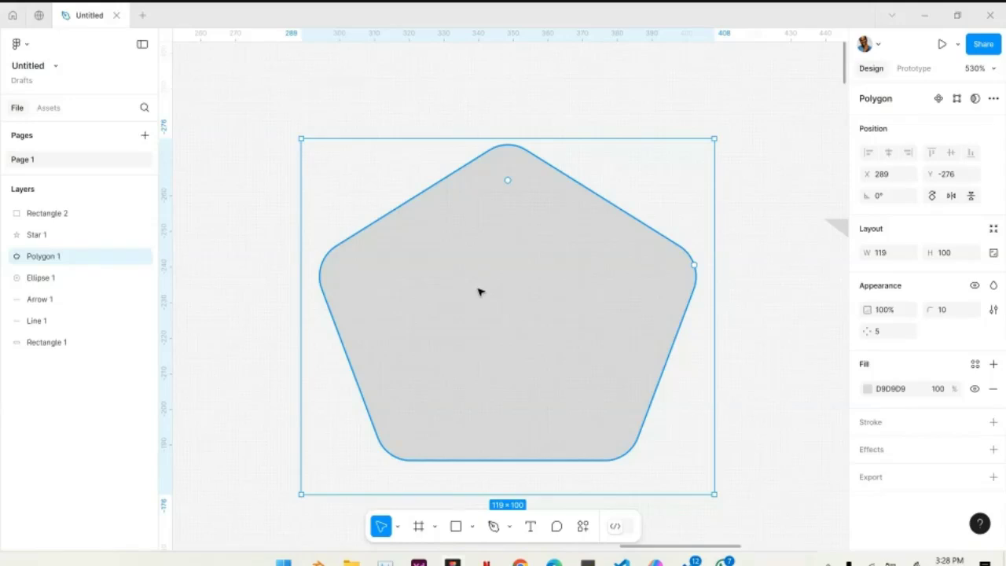
pyautogui.scroll(-10, 479, 292)
pyautogui.click(496, 382)
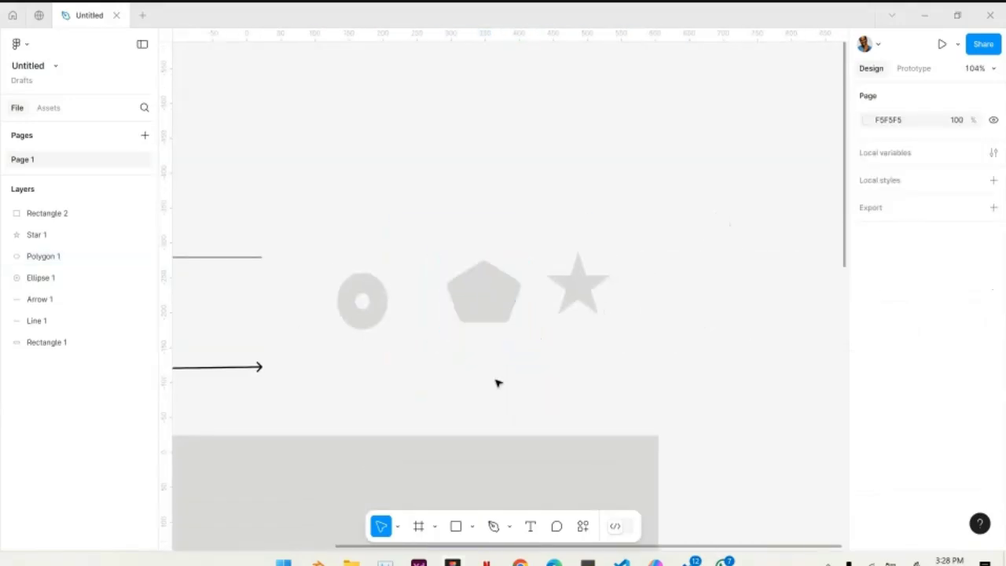
# Try a corner radius of 4 on the star, return it to 0, and raise its ratio to 68%
pyautogui.click(577, 293)
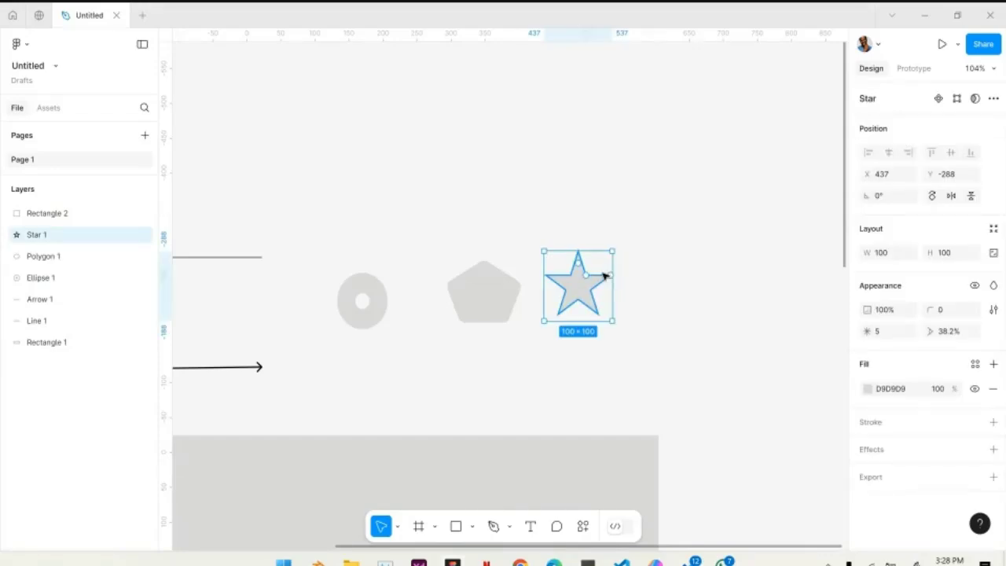
pyautogui.scroll(5, 603, 275)
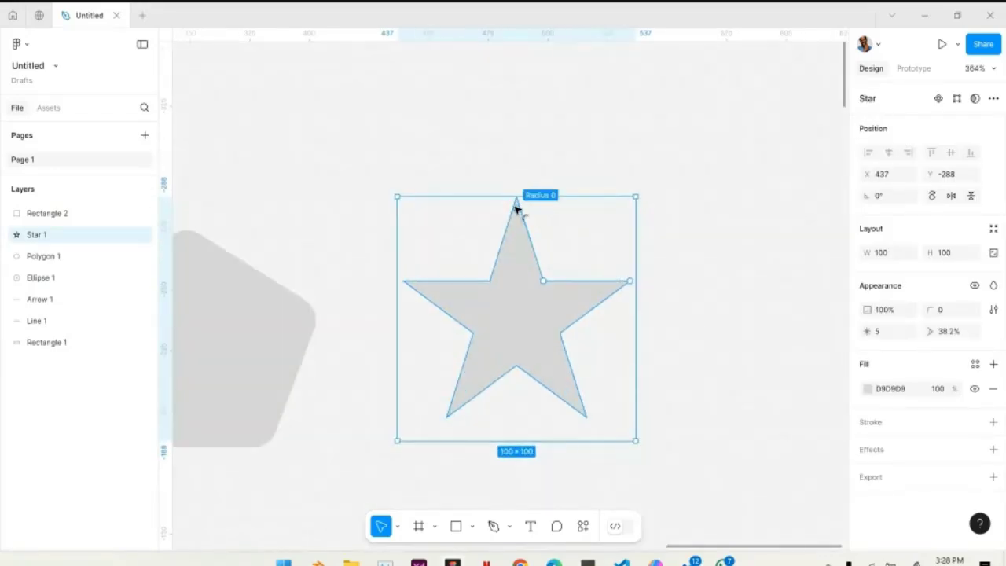
pyautogui.moveTo(516, 207); pyautogui.dragTo(526, 257)
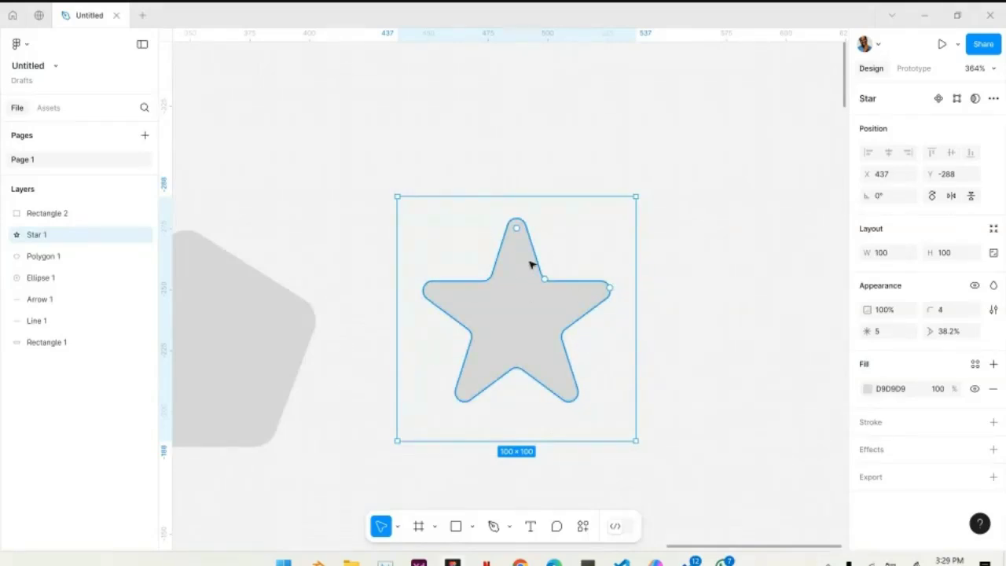
pyautogui.moveTo(546, 285); pyautogui.dragTo(576, 262)
pyautogui.moveTo(516, 210); pyautogui.dragTo(517, 184)
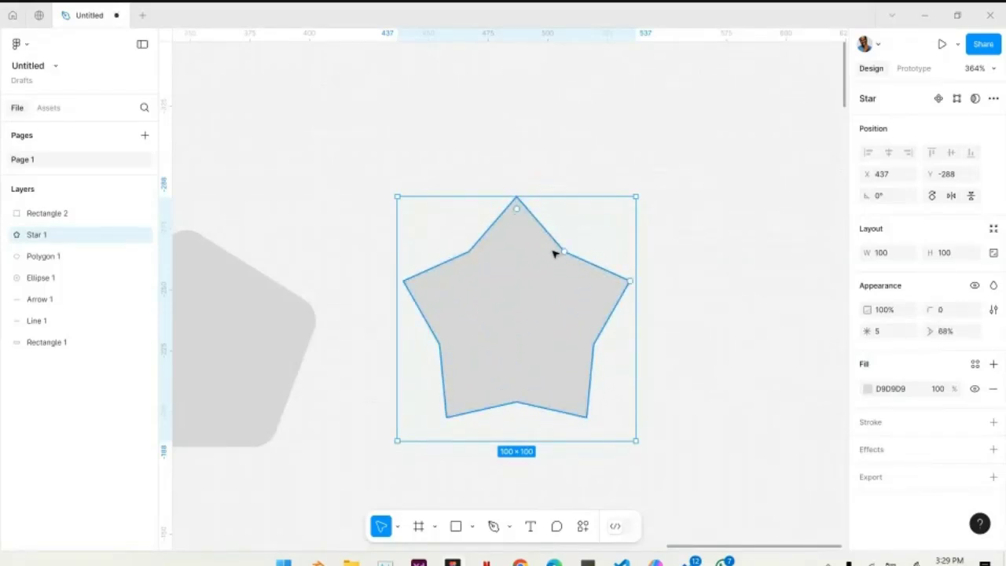
# Reduce the star's ratio to 13%, try its point-count handle, and leave the count at 5
pyautogui.moveTo(563, 255); pyautogui.dragTo(515, 306)
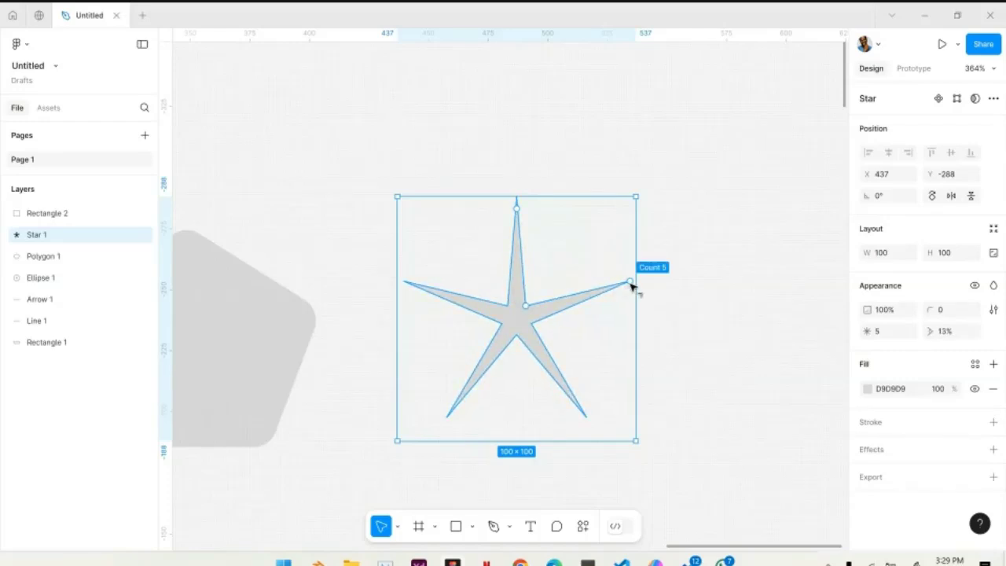
pyautogui.moveTo(629, 301); pyautogui.dragTo(610, 294)
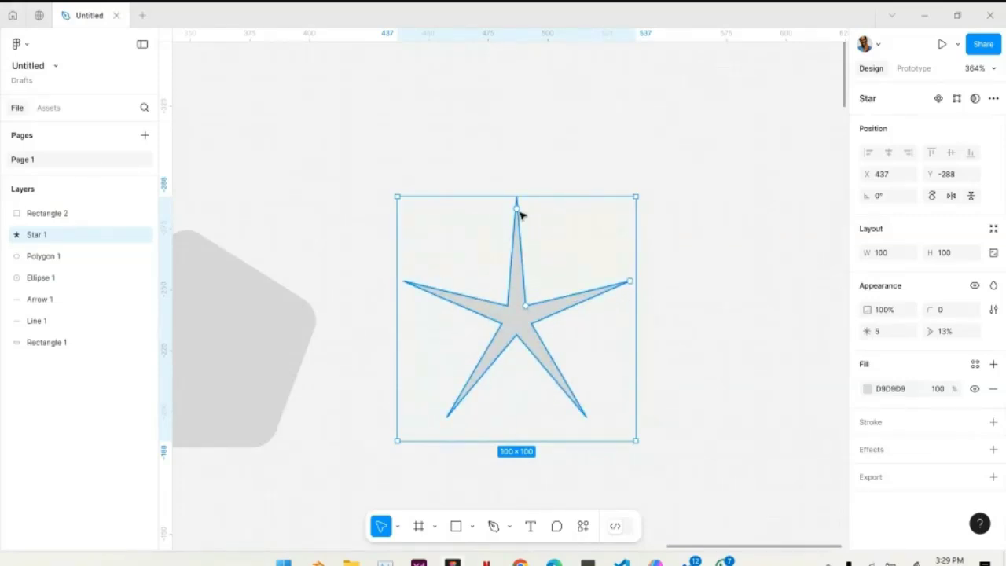
pyautogui.press('Escape')
pyautogui.scroll(-5, 521, 214)
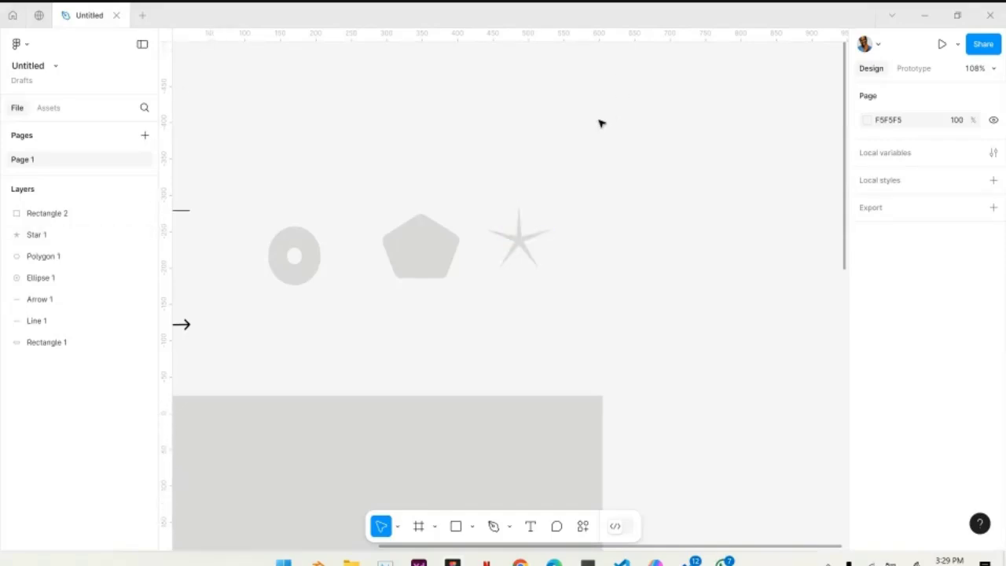
# Toggle the canvas rulers off and on repeatedly, ending with them shown
pyautogui.hotkey('shift', 'r')
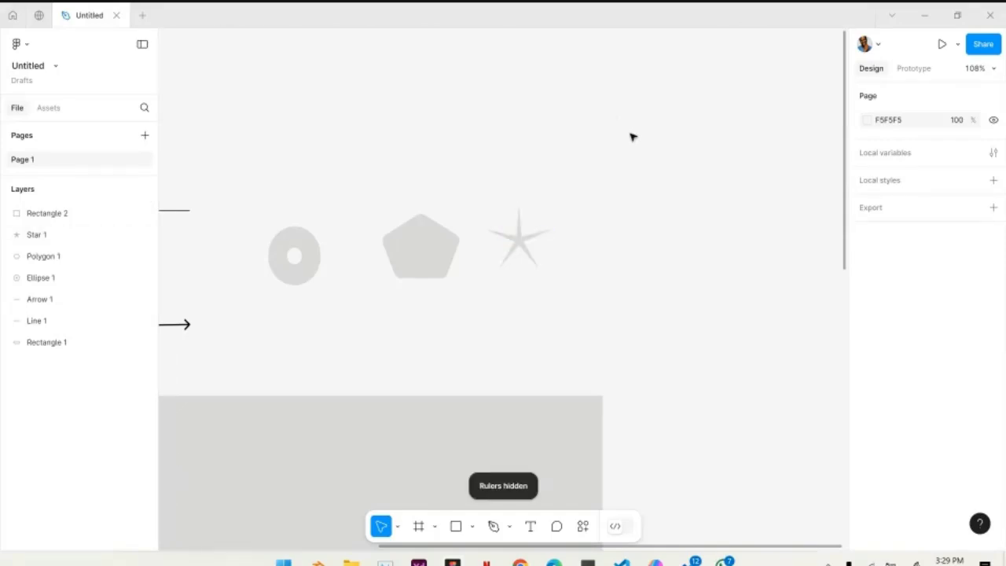
pyautogui.hotkey('shift', 'r')
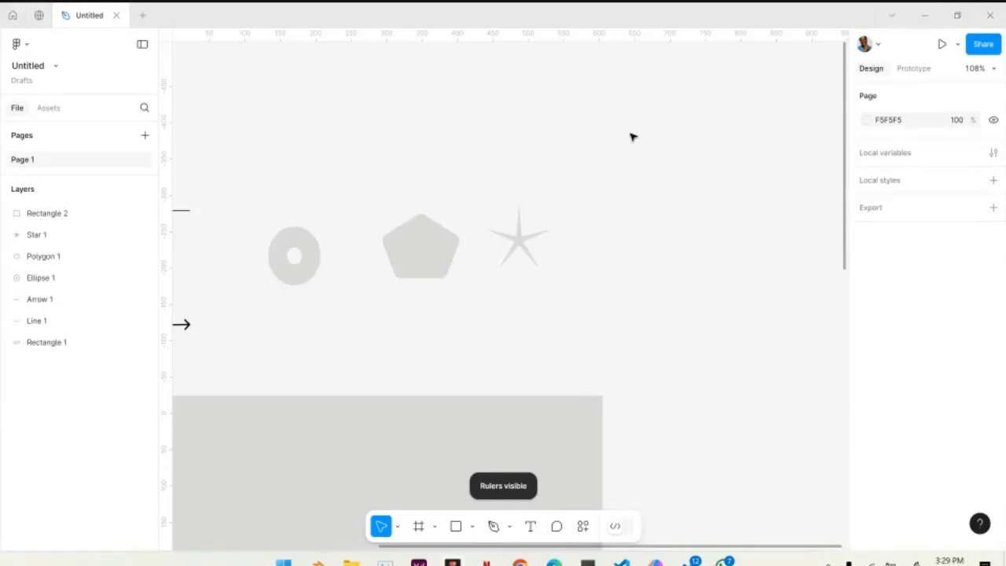
pyautogui.hotkey('shift', 'r')
pyautogui.hotkey('shift', 'r')
pyautogui.hotkey('shift', 'r')
pyautogui.hotkey('shift', 'r')
pyautogui.hotkey('shift', 'r')
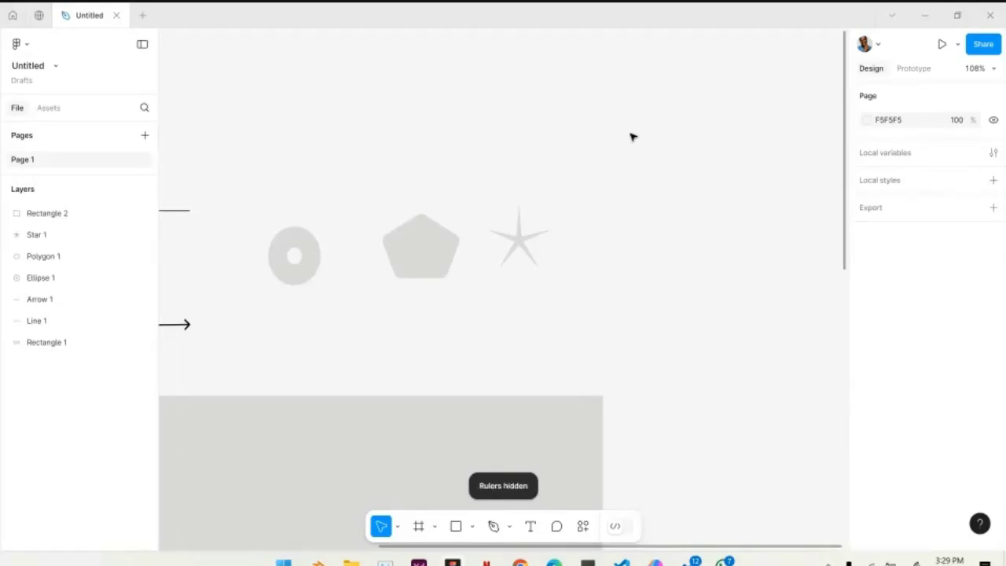
pyautogui.hotkey('shift', 'r')
pyautogui.hotkey('shift', 'r')
pyautogui.hotkey('shift', 'r')
pyautogui.hotkey('shift', 'r')
pyautogui.hotkey('shift', 'r')
pyautogui.hotkey('shift', 'r')
pyautogui.hotkey('shift', 'r')
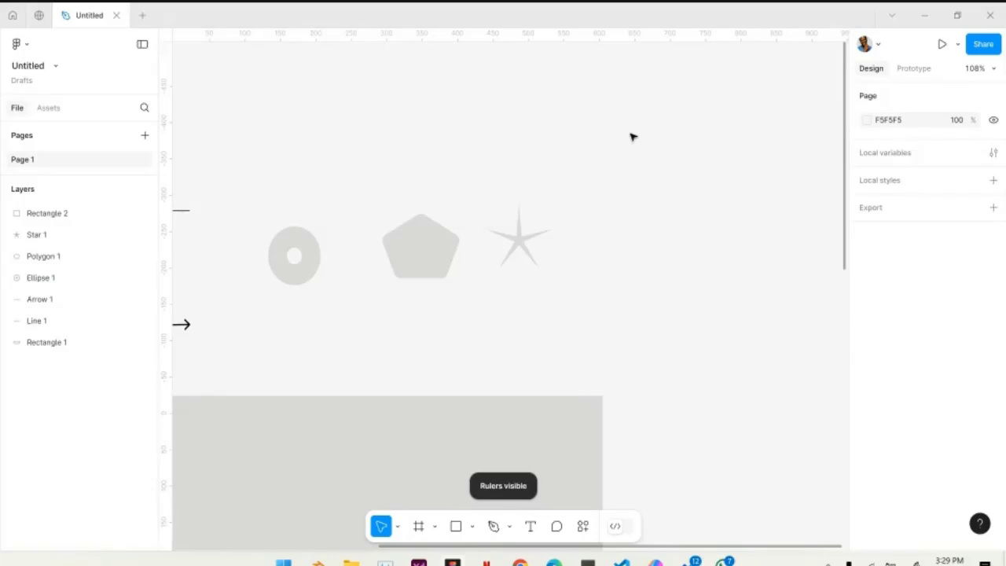
pyautogui.hotkey('shift', 'r')
pyautogui.hotkey('shift', 'r')
pyautogui.hotkey('shift', 'r')
pyautogui.hotkey('shift', 'r')
pyautogui.hotkey('shift', 'r')
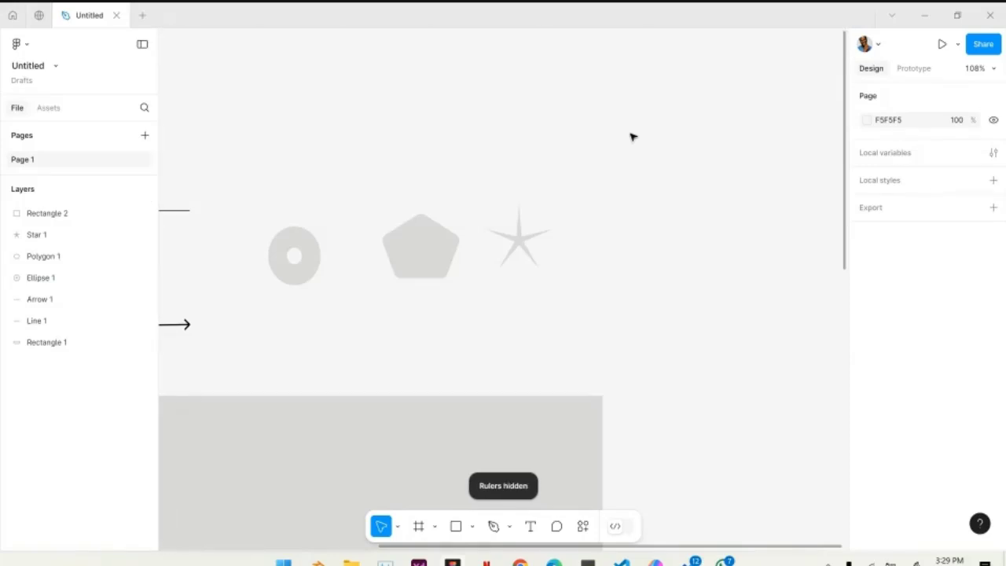
pyautogui.hotkey('shift', 'r')
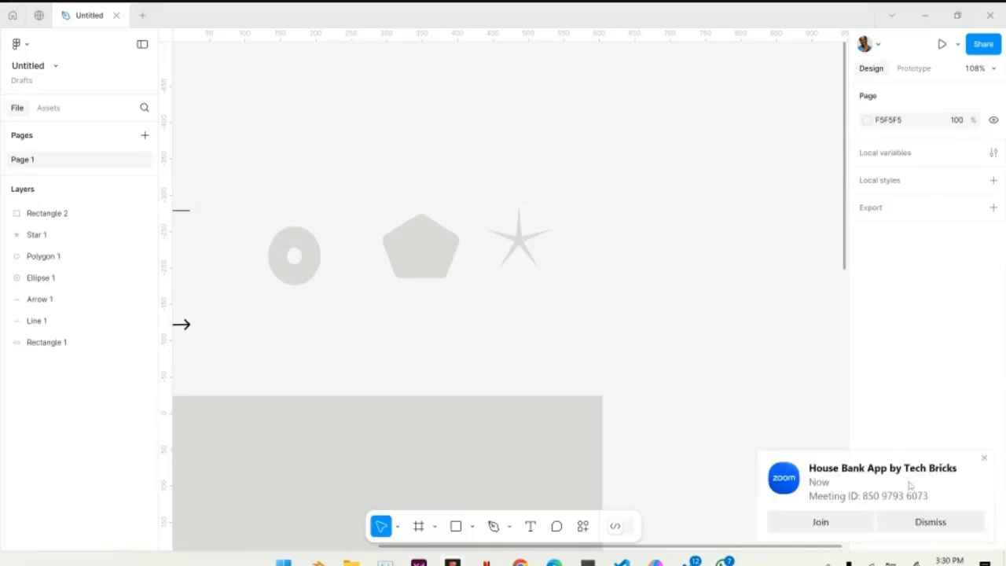
# Dismiss the Zoom meeting reminder, and check the in-call messages in Google Meet before returning to the design file
pyautogui.click(921, 524)
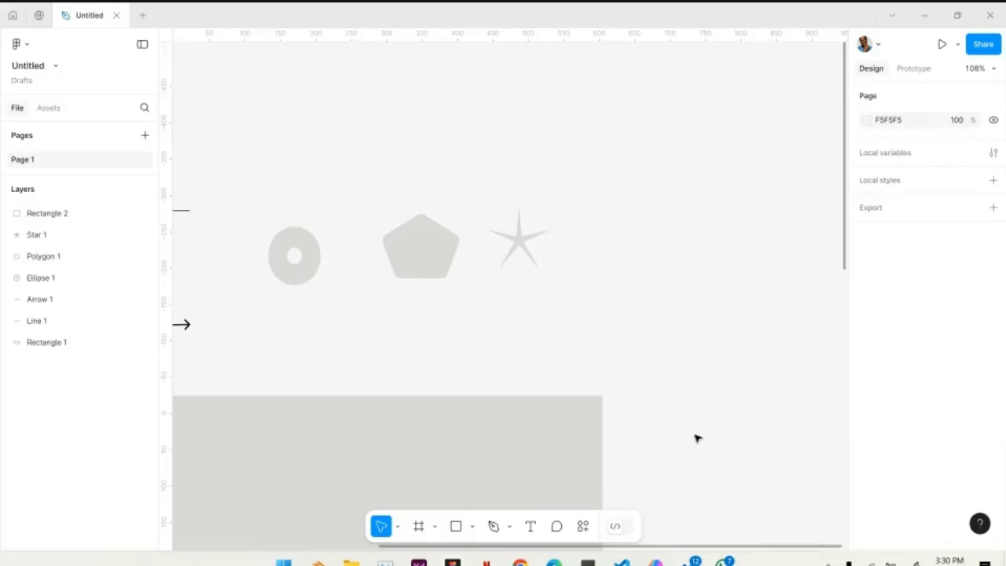
pyautogui.moveTo(733, 559)
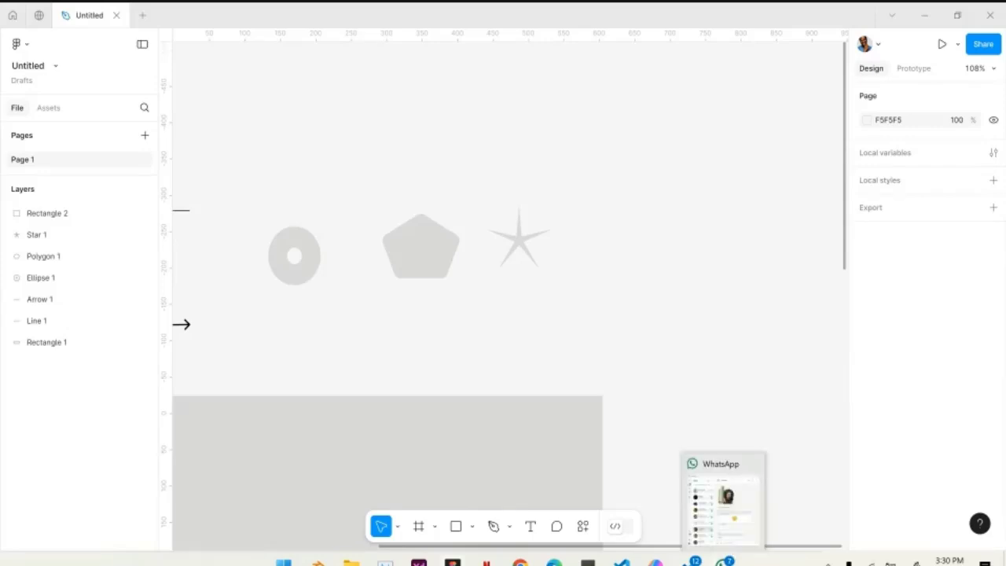
pyautogui.moveTo(554, 561)
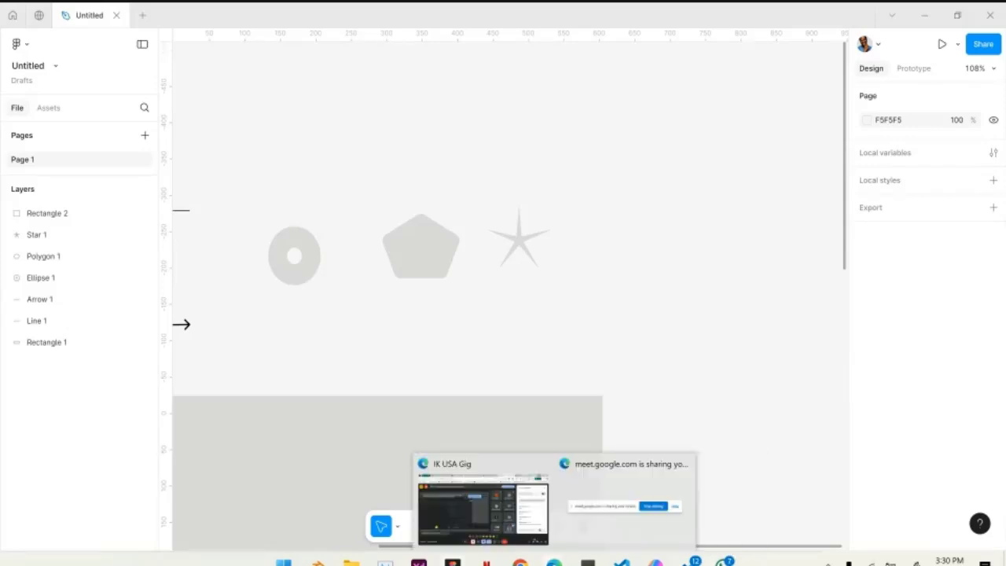
pyautogui.click(483, 507)
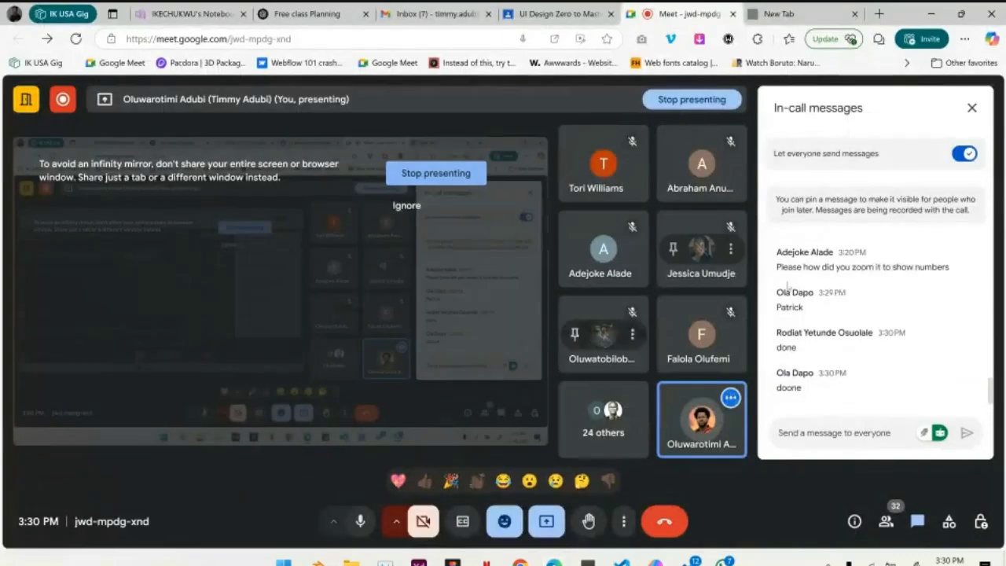
pyautogui.click(930, 13)
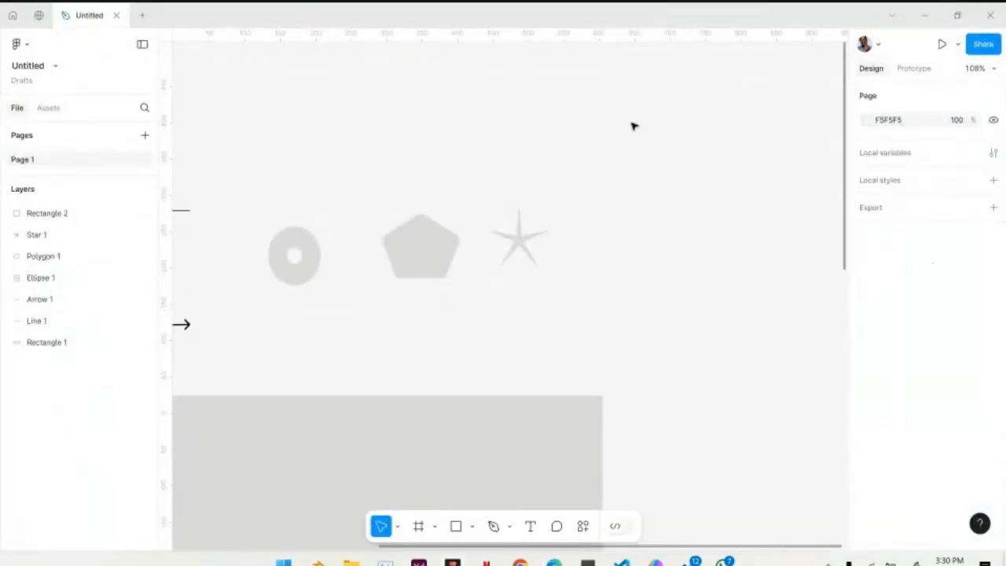
# Hide the rulers with the Rulers view option and show them again the same way
pyautogui.click(994, 72)
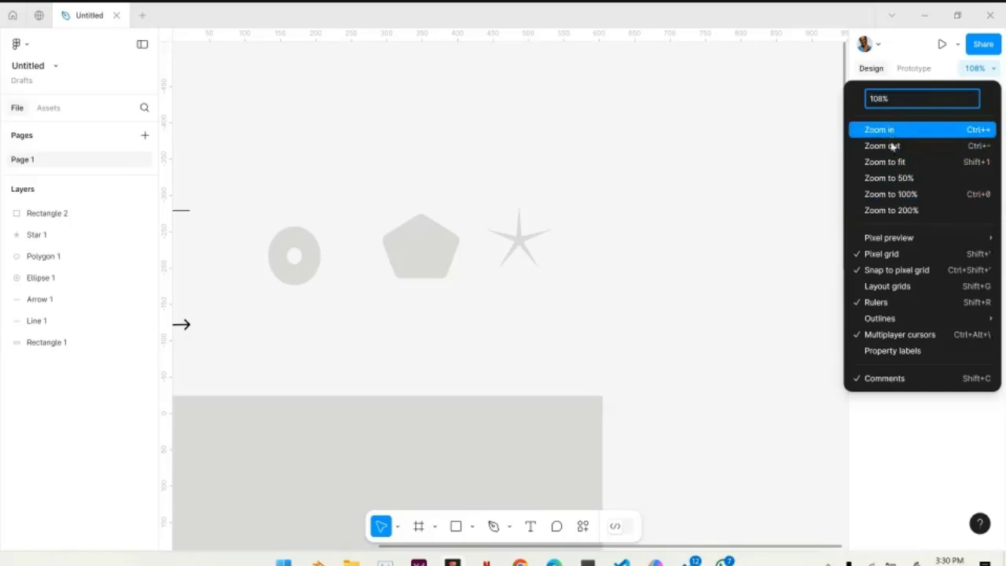
pyautogui.click(892, 306)
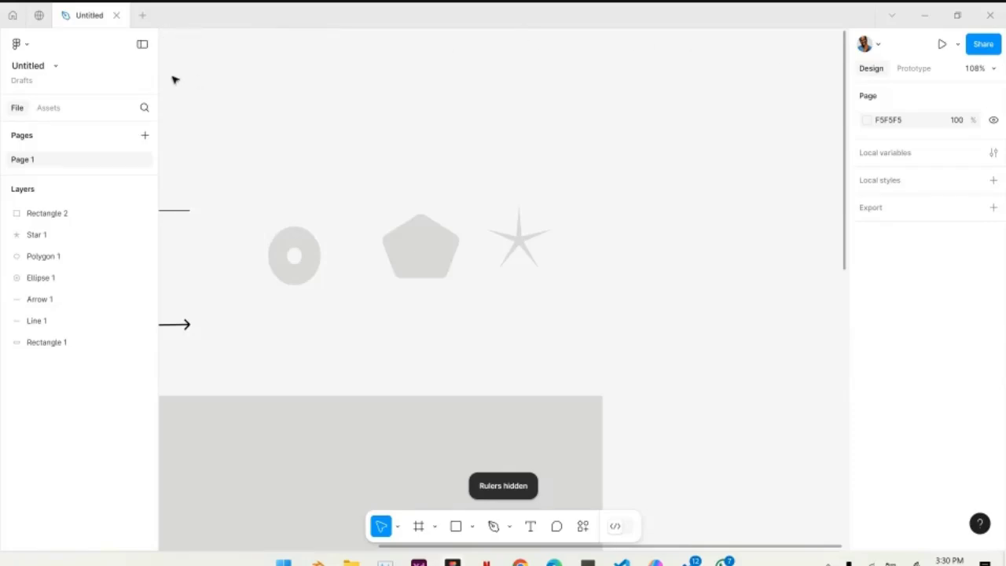
pyautogui.click(994, 70)
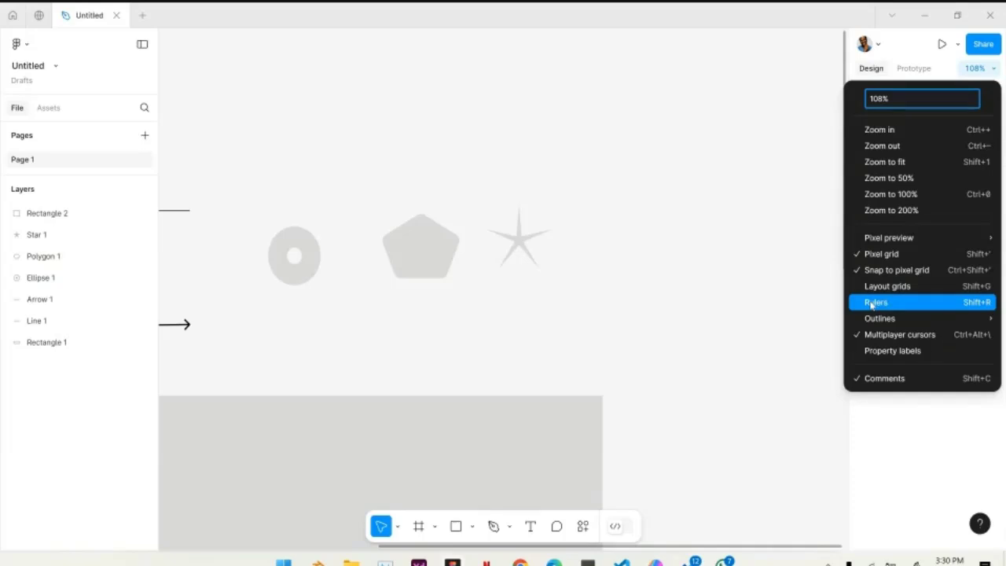
pyautogui.click(872, 304)
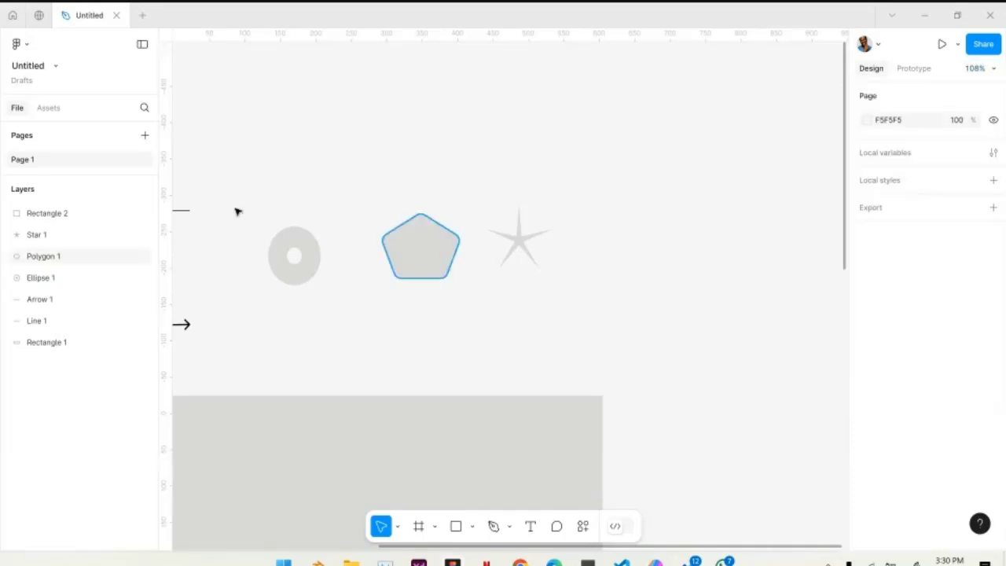
# Place a vertical ruler guide at X -472 along the left edge of the large gray rectangle
pyautogui.hscroll(-5, 335, 227)
pyautogui.hscroll(-2, 471, 248)
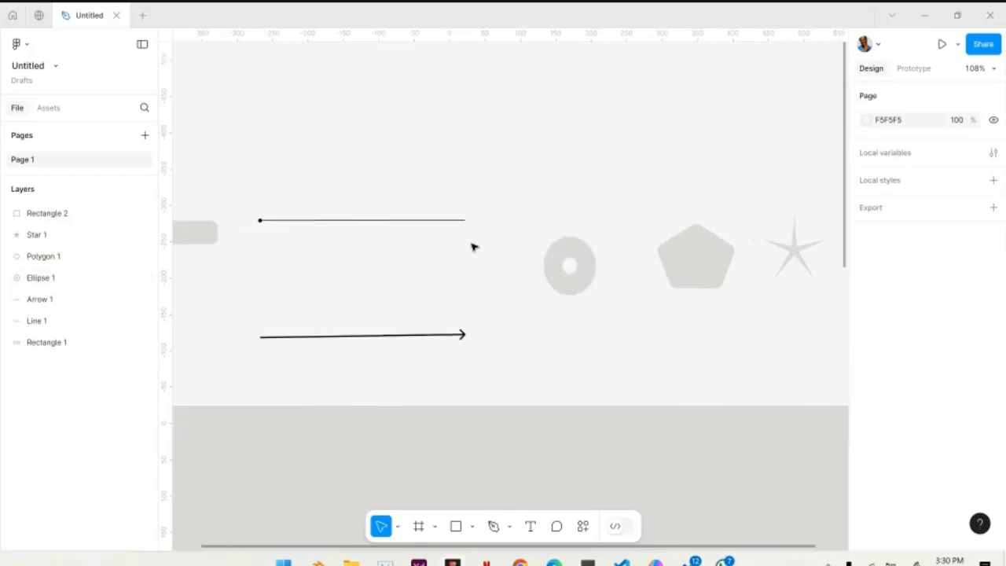
pyautogui.hscroll(1, 472, 248)
pyautogui.hscroll(-4, 471, 248)
pyautogui.hscroll(-3, 394, 270)
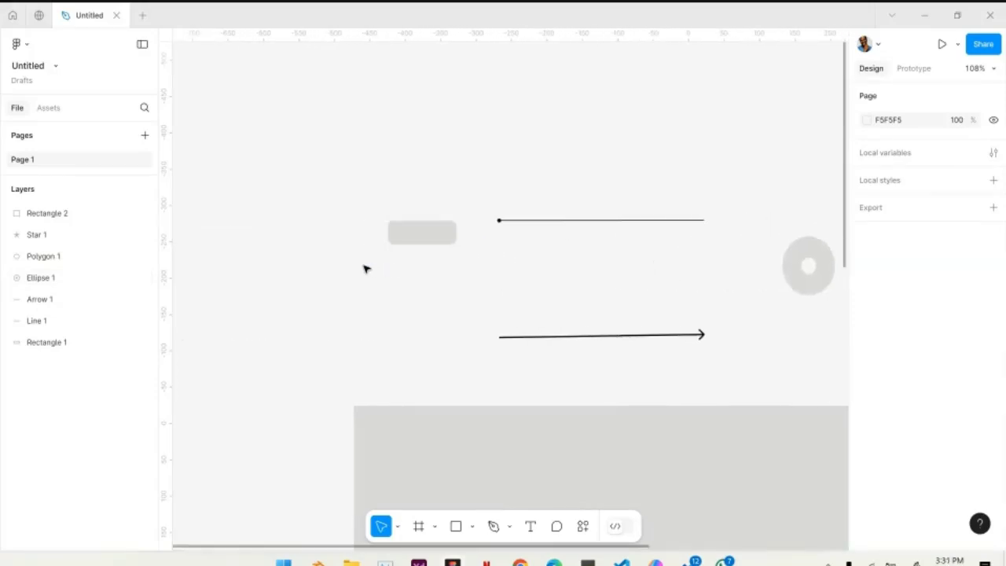
pyautogui.moveTo(164, 163); pyautogui.dragTo(312, 192)
pyautogui.press('Delete')
pyautogui.moveTo(157, 254); pyautogui.dragTo(132, 263)
pyautogui.moveTo(166, 253); pyautogui.dragTo(353, 265)
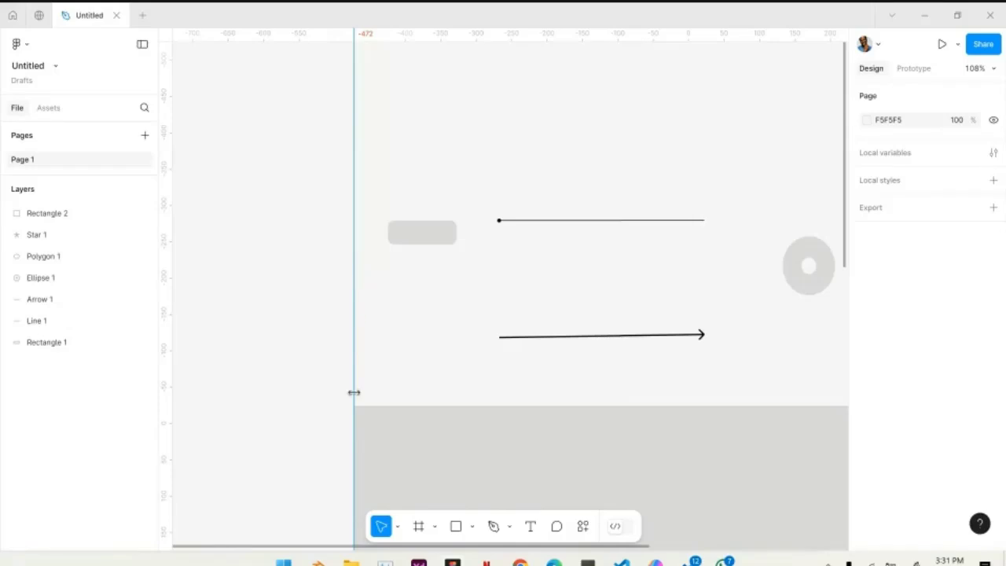
# Shorten the large gray rectangle below the other shapes to about 1077 × 170
pyautogui.scroll(-2, 354, 392)
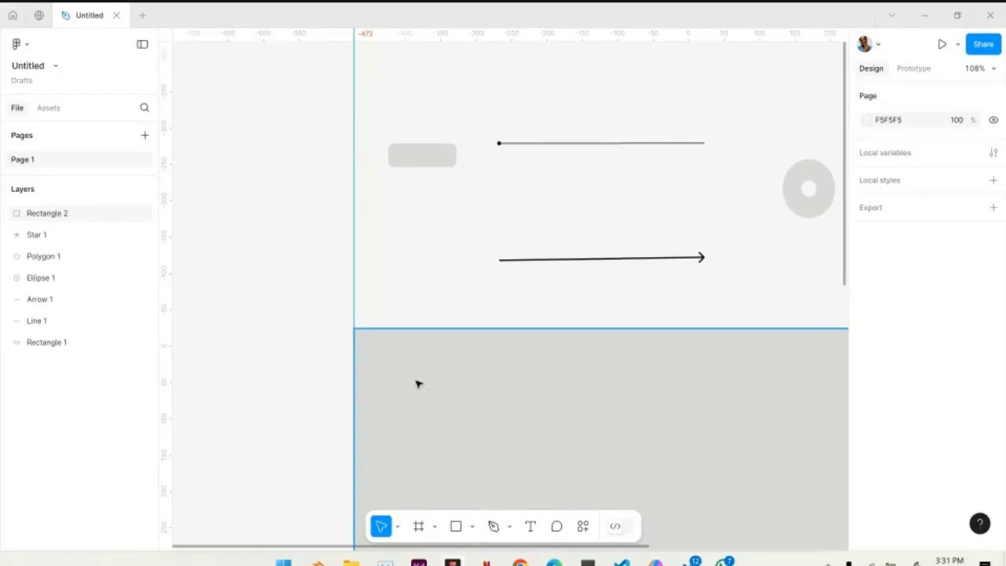
pyautogui.keyDown('ctrl'); pyautogui.scroll(-2, 418, 384); pyautogui.keyUp('ctrl')
pyautogui.keyDown('ctrl'); pyautogui.scroll(-4, 550, 369); pyautogui.keyUp('ctrl')
pyautogui.click(607, 475)
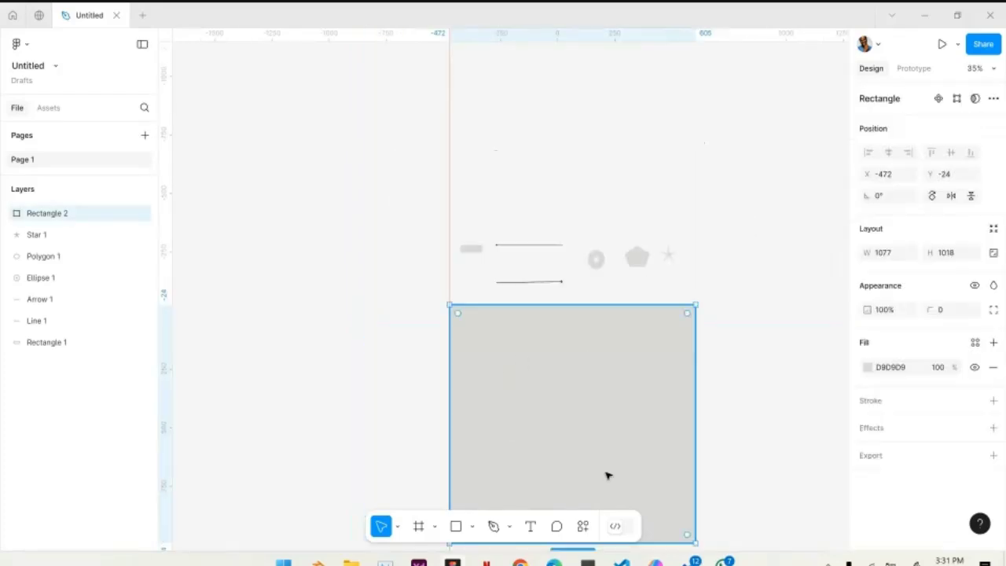
pyautogui.scroll(-1, 606, 475)
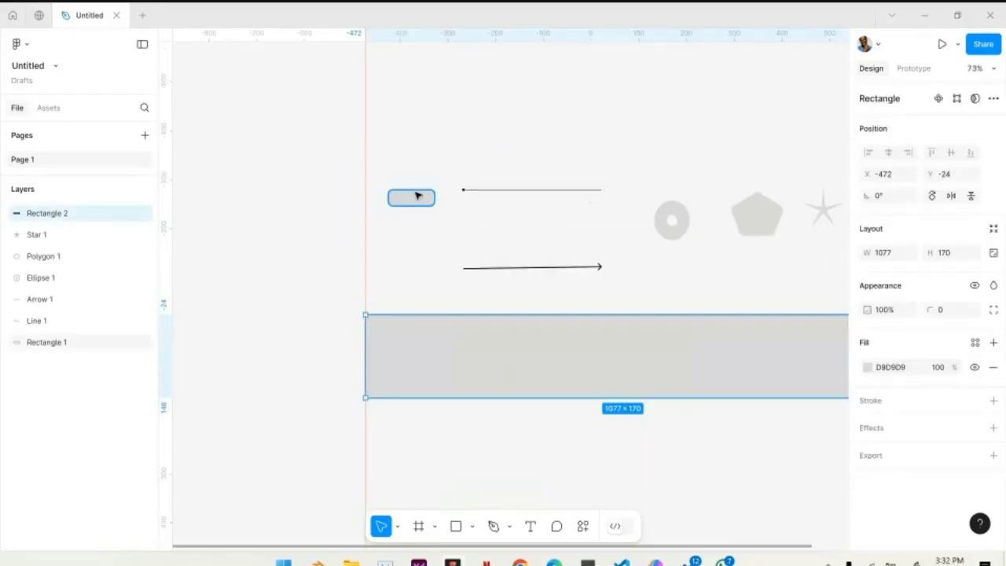
# Move the small rounded rectangle so its left edge snaps to the vertical guide at X -472, around Y -238
pyautogui.click(417, 196)
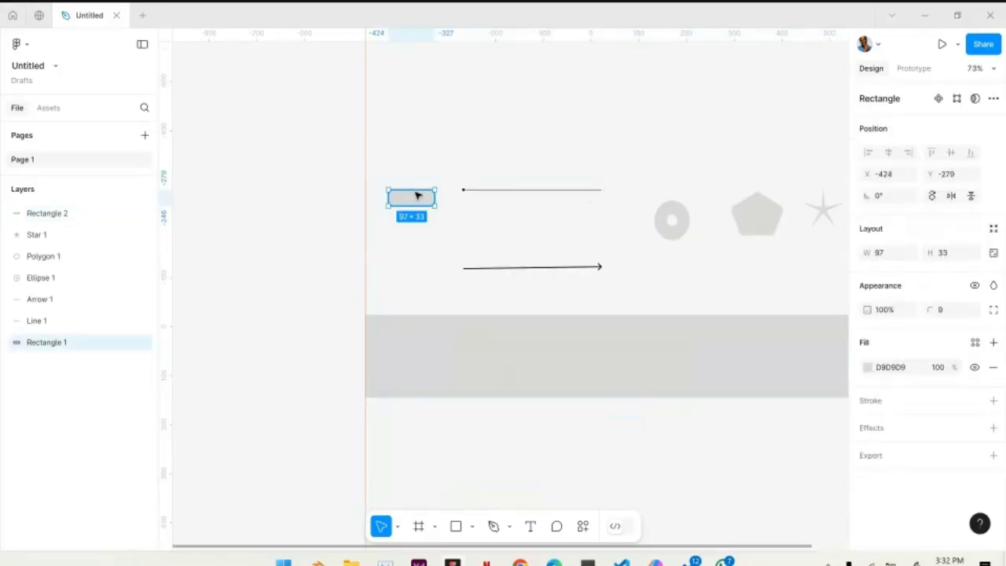
pyautogui.moveTo(417, 198); pyautogui.dragTo(370, 224)
pyautogui.scroll(5, 367, 213)
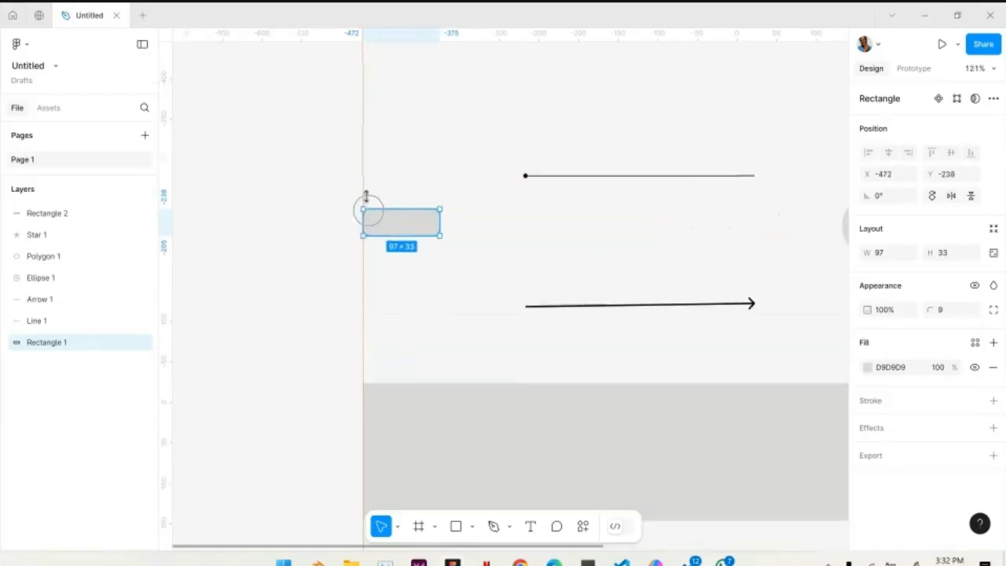
pyautogui.scroll(10, 363, 371)
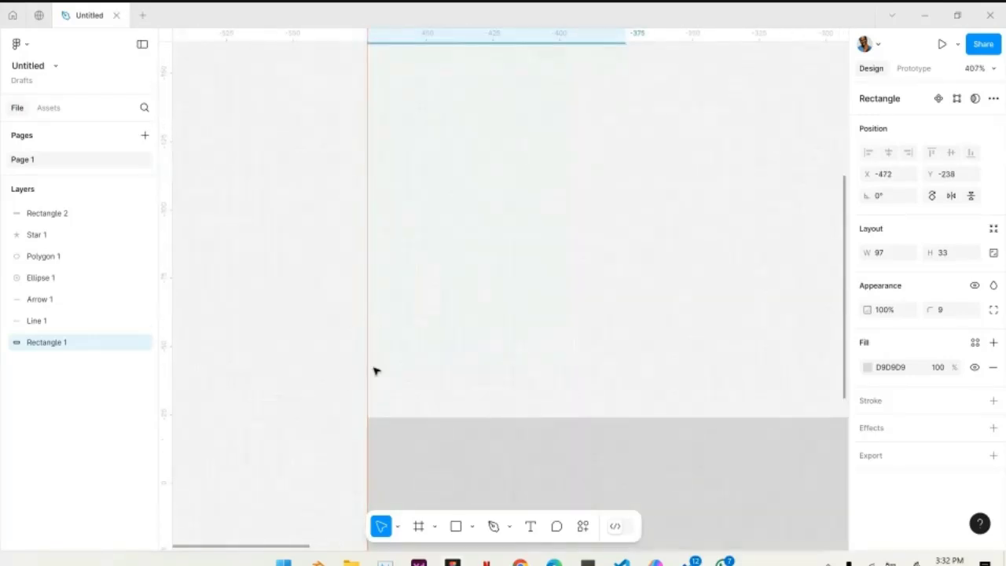
pyautogui.scroll(5, 366, 225)
pyautogui.scroll(-5, 366, 225)
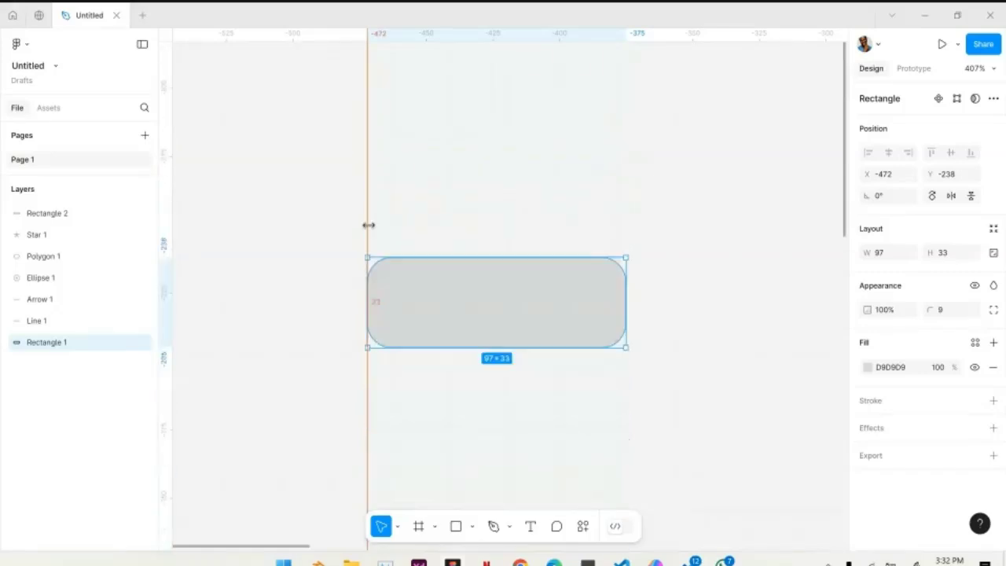
pyautogui.scroll(-10, 366, 224)
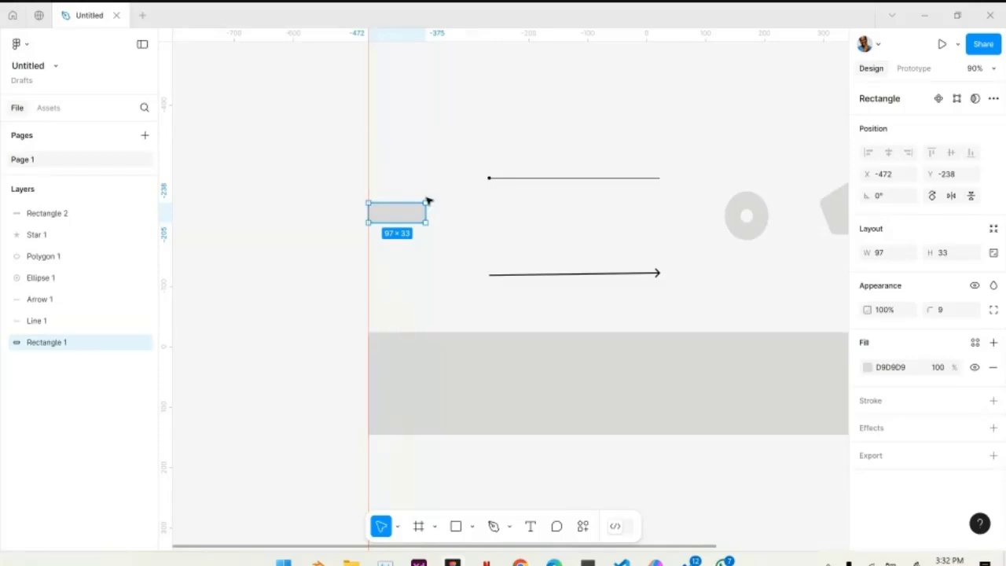
# Place a horizontal ruler guide at Y -349 above the shapes and snap the ring's top edge to it at X 143
pyautogui.click(511, 70)
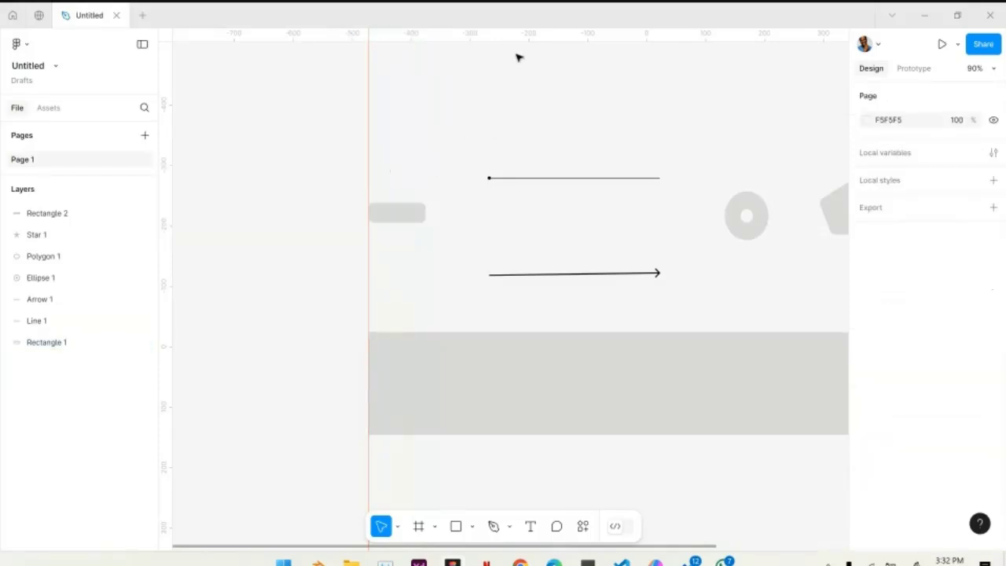
pyautogui.moveTo(514, 39); pyautogui.dragTo(519, 135)
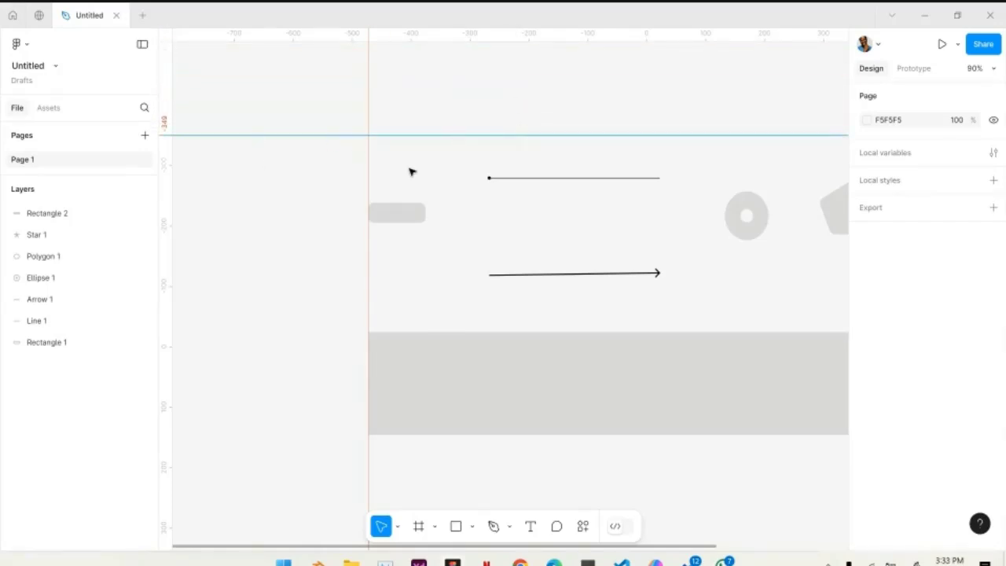
pyautogui.hscroll(5, 411, 171)
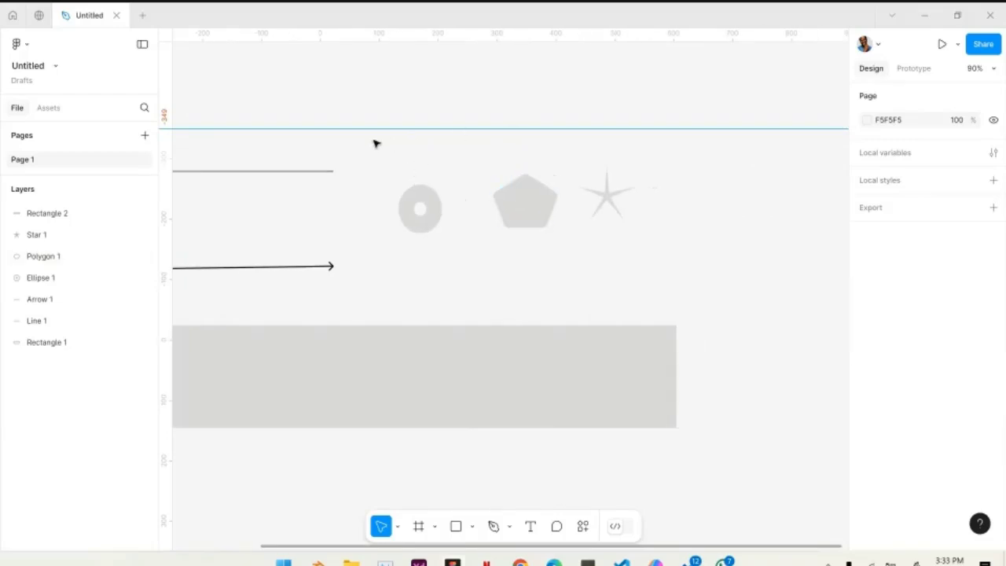
pyautogui.click(420, 220)
pyautogui.moveTo(420, 220); pyautogui.dragTo(424, 172)
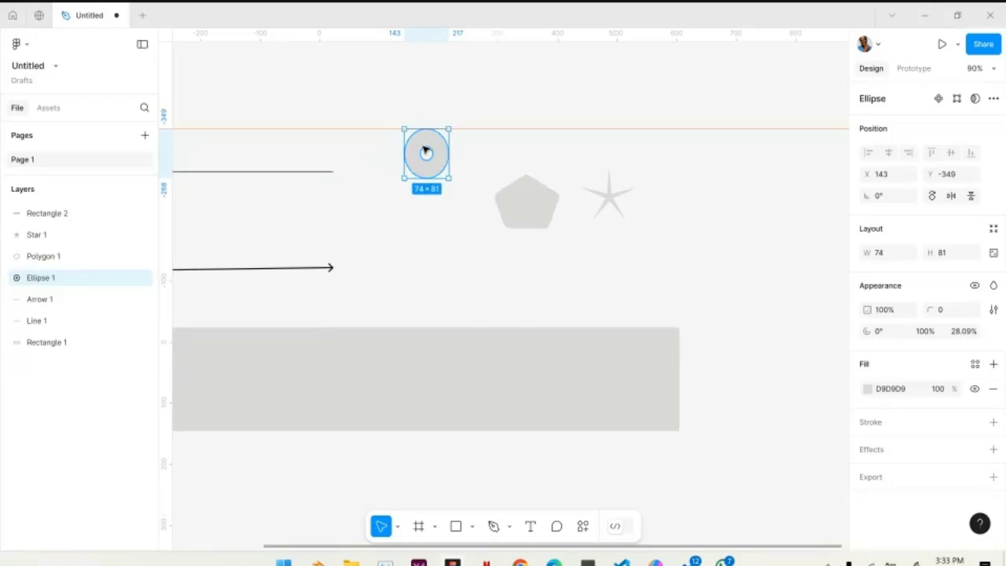
# Move the pentagon up beside the ring to about X 263, with its top edge on the horizontal guide
pyautogui.hotkey('shift', '2')
pyautogui.scroll(-5, 454, 193)
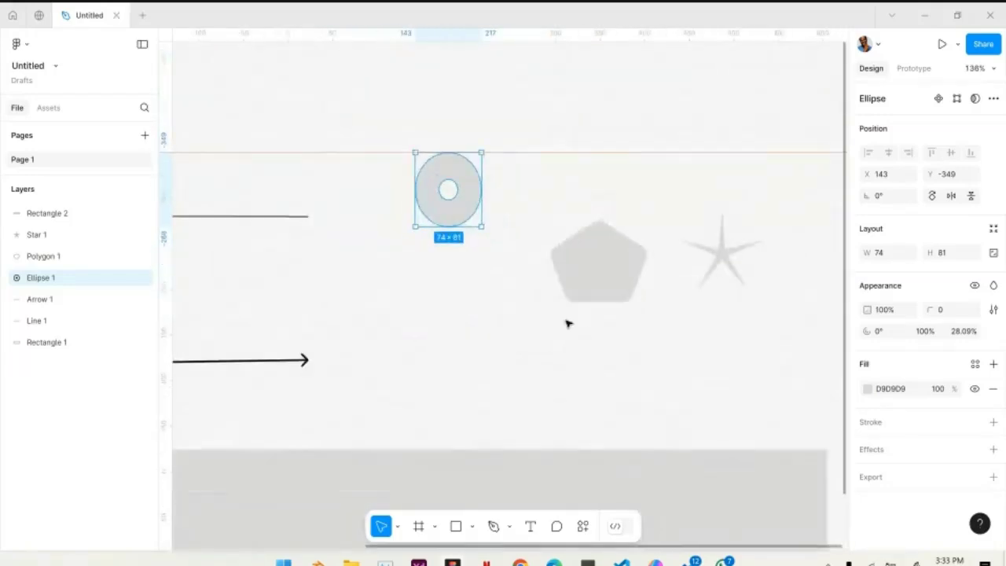
pyautogui.moveTo(586, 279); pyautogui.dragTo(584, 210)
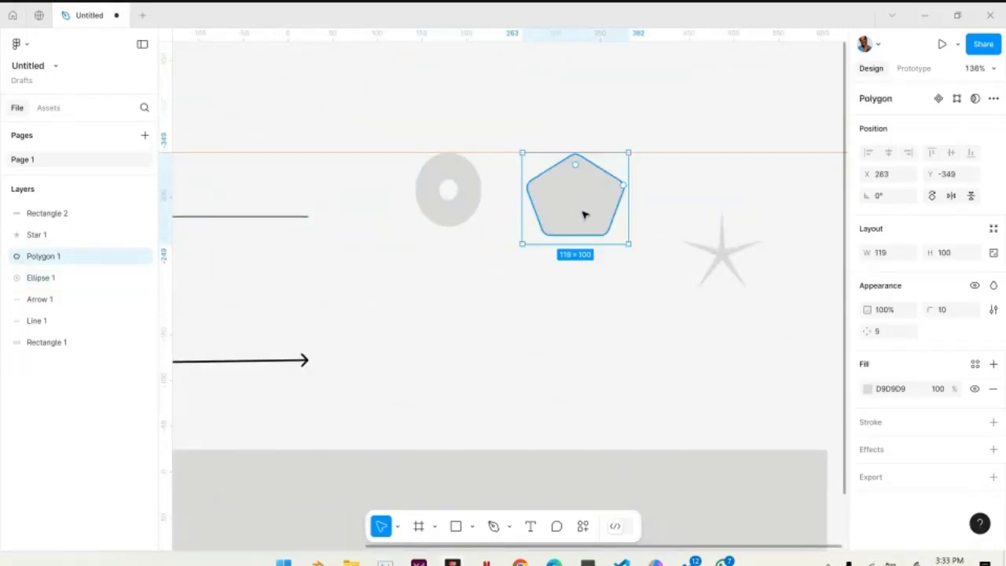
pyautogui.scroll(5, 512, 150)
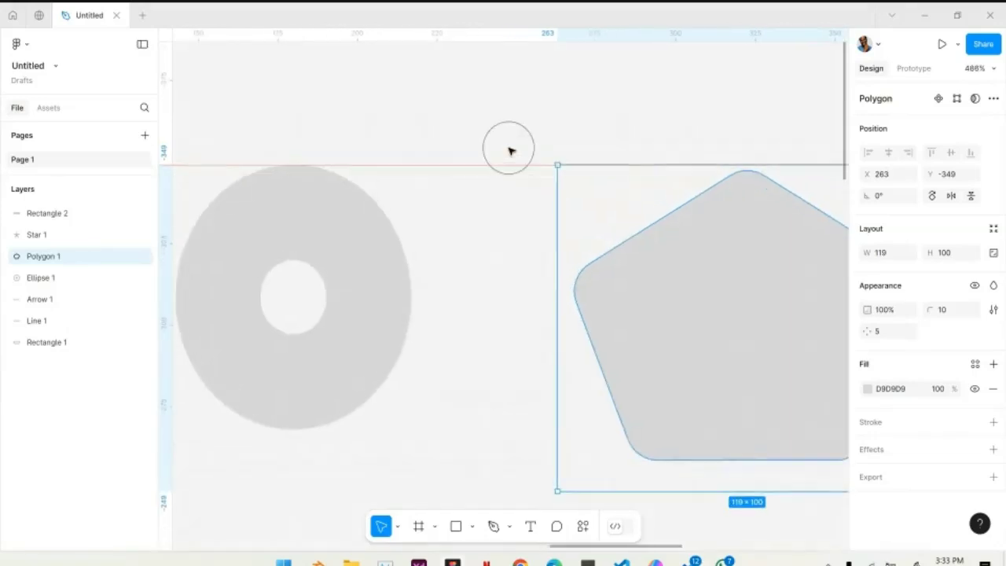
pyautogui.hscroll(5, 378, 165)
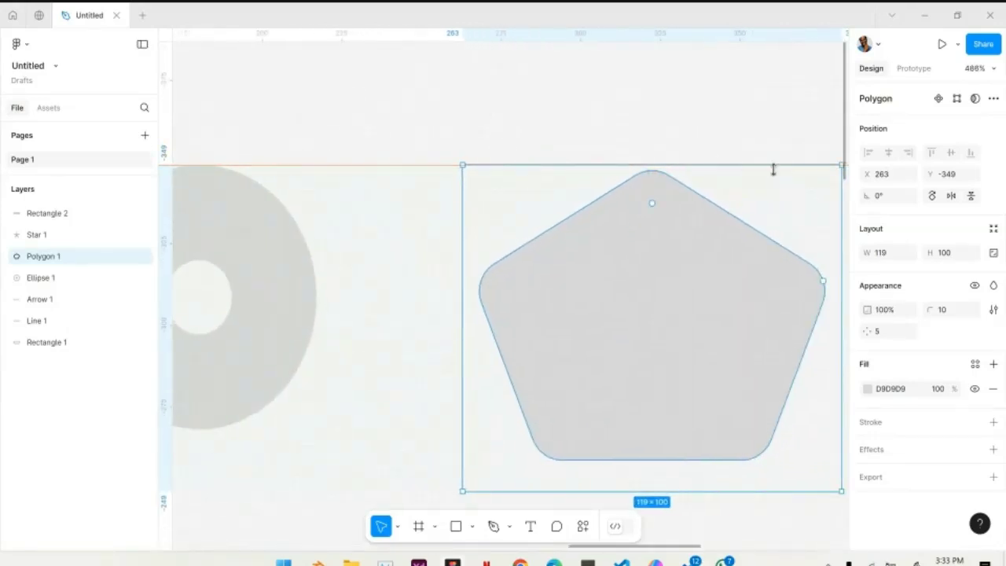
pyautogui.scroll(-5, 400, 148)
pyautogui.scroll(-3, 400, 150)
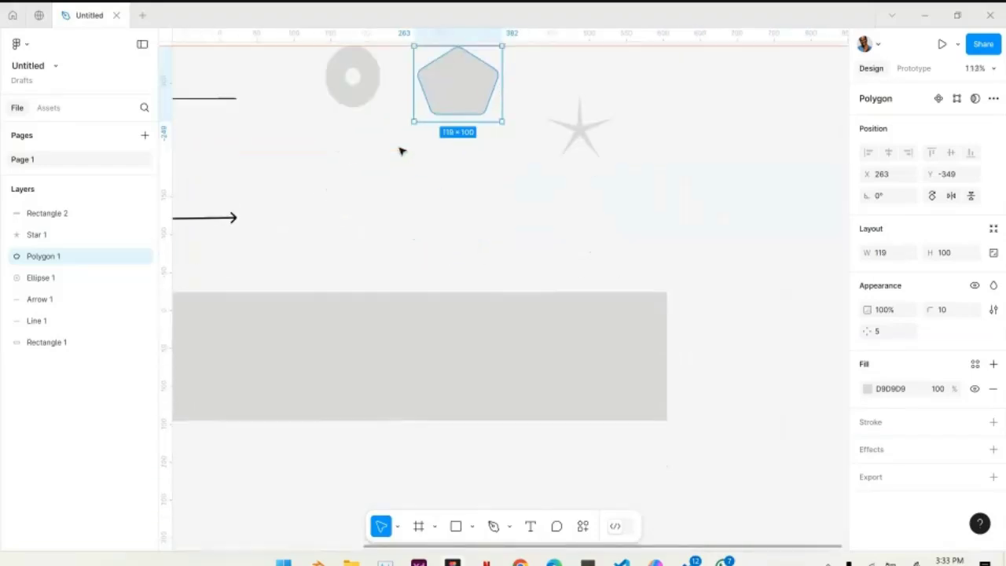
pyautogui.scroll(4, 397, 195)
pyautogui.hscroll(-5, 409, 197)
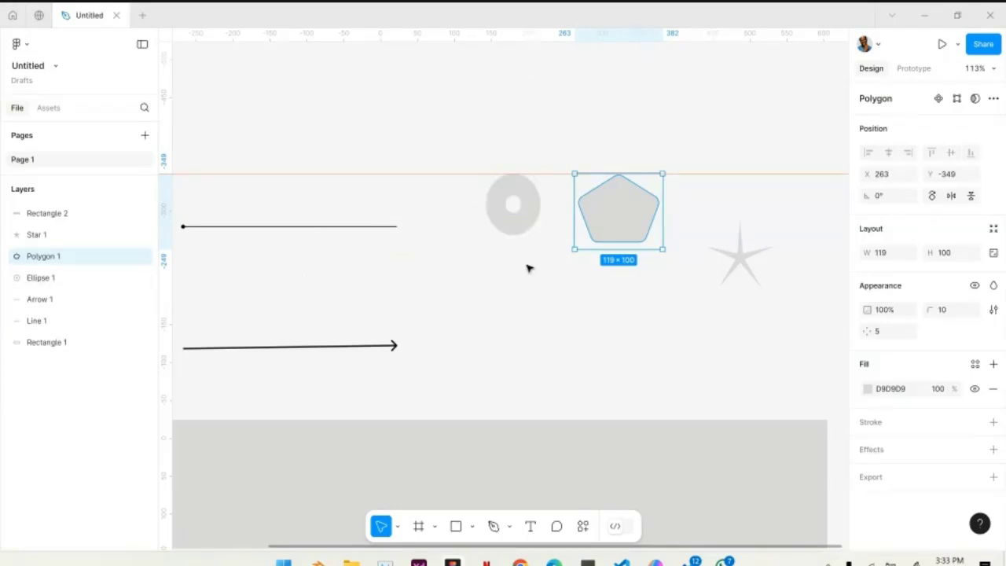
pyautogui.hscroll(-3, 527, 269)
pyautogui.scroll(-5, 528, 268)
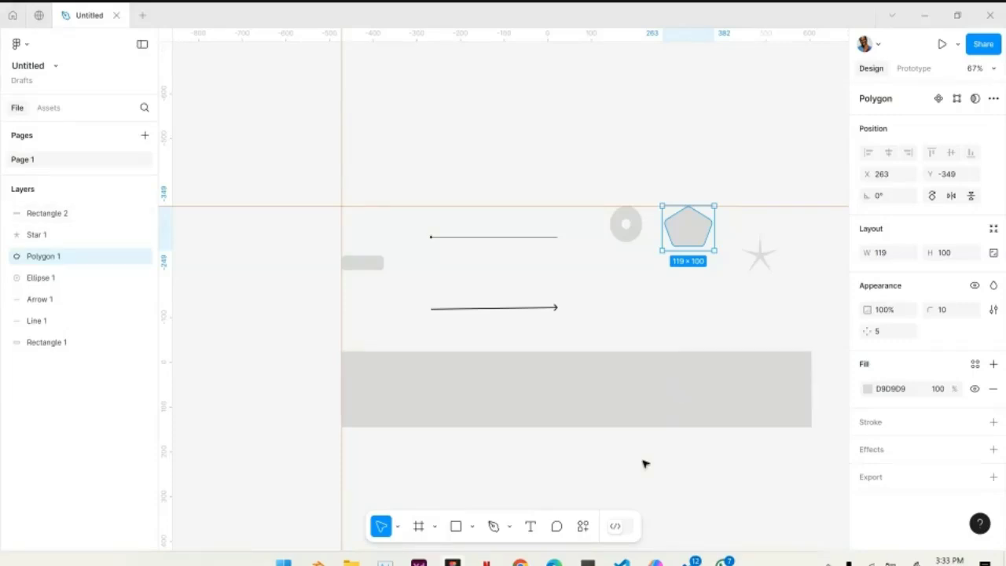
pyautogui.moveTo(554, 561)
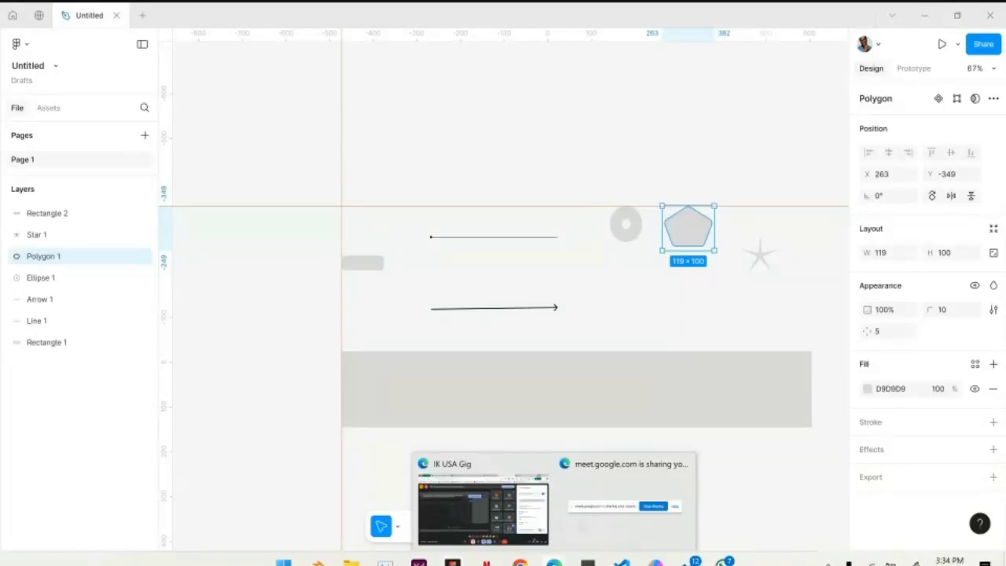
pyautogui.click(631, 294)
# Draw a large looping freehand scribble with the Pencil tool in the empty canvas area beyond the star
pyautogui.hscroll(8, 631, 294)
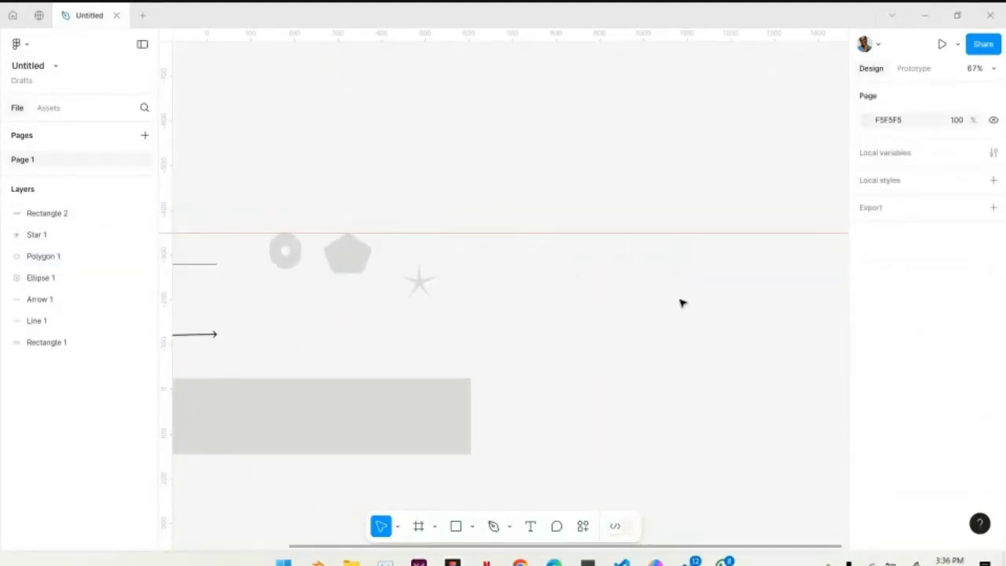
pyautogui.scroll(6, 581, 312)
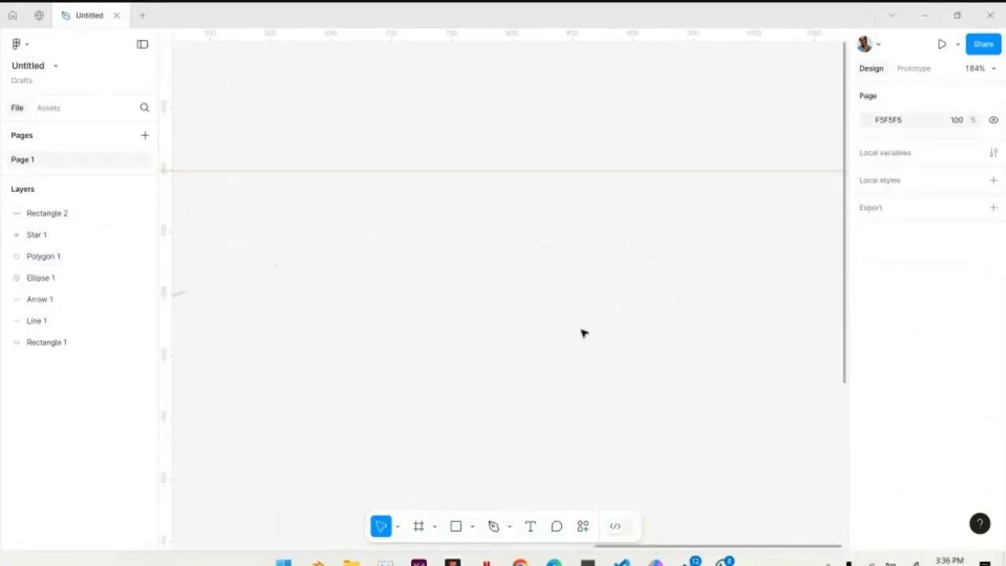
pyautogui.click(493, 527)
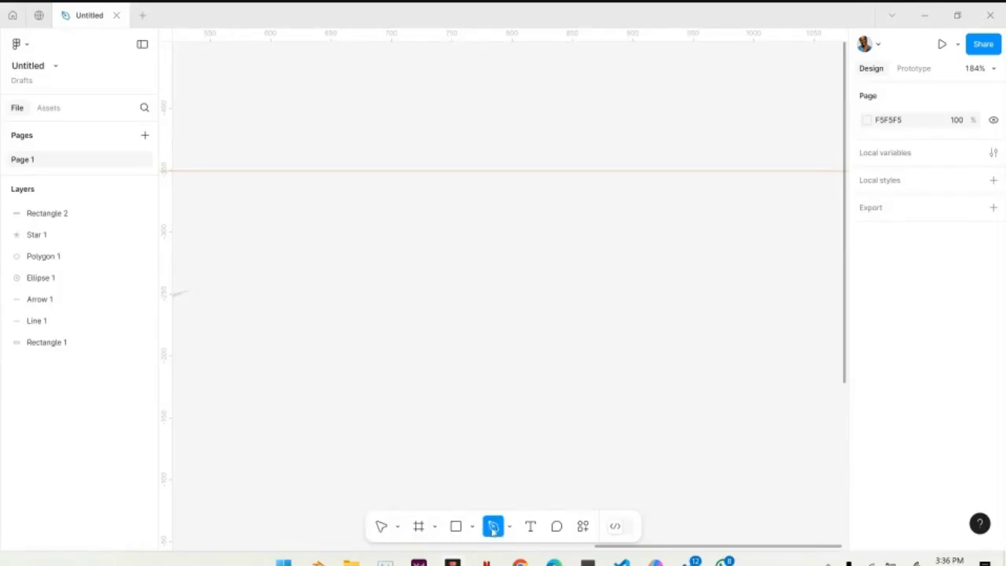
pyautogui.click(509, 526)
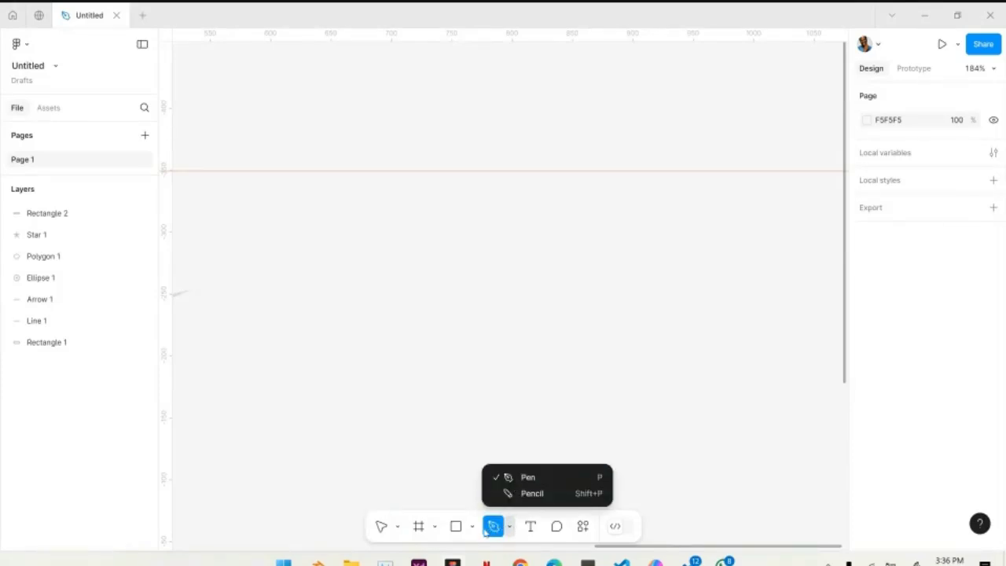
pyautogui.click(536, 501)
pyautogui.moveTo(421, 376)
pyautogui.mouseDown()
pyautogui.moveTo(535, 223)
pyautogui.moveTo(484, 250)
pyautogui.moveTo(564, 353)
pyautogui.mouseUp()
# Sketch a round smiley face with two eyes and a curved mouth beside the scribble
pyautogui.hscroll(3, 566, 352)
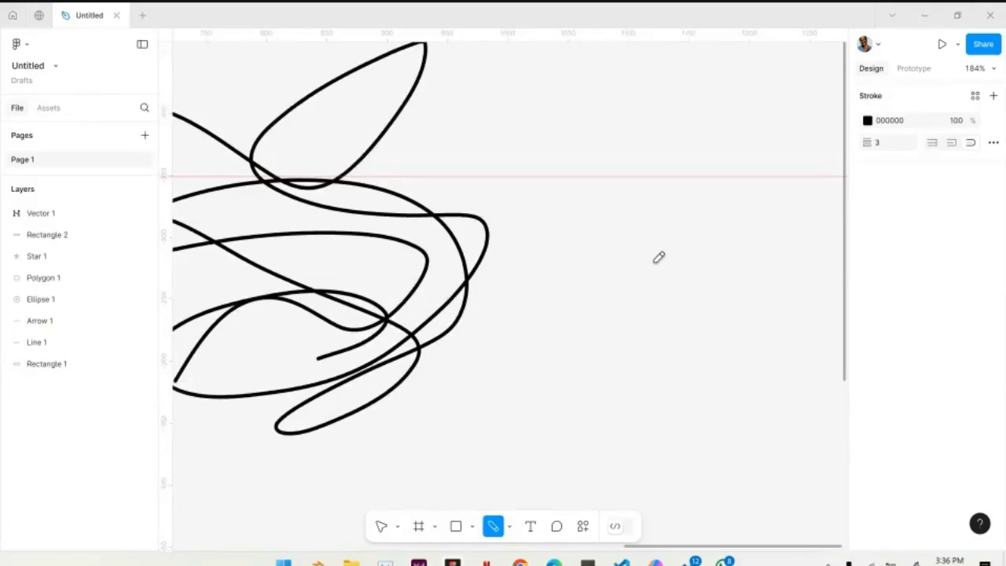
pyautogui.scroll(-1, 655, 261)
pyautogui.moveTo(727, 223)
pyautogui.mouseDown()
pyautogui.moveTo(718, 338)
pyautogui.moveTo(794, 243)
pyautogui.moveTo(710, 230)
pyautogui.moveTo(688, 254)
pyautogui.moveTo(710, 230)
pyautogui.moveTo(701, 232)
pyautogui.moveTo(761, 228)
pyautogui.mouseUp()
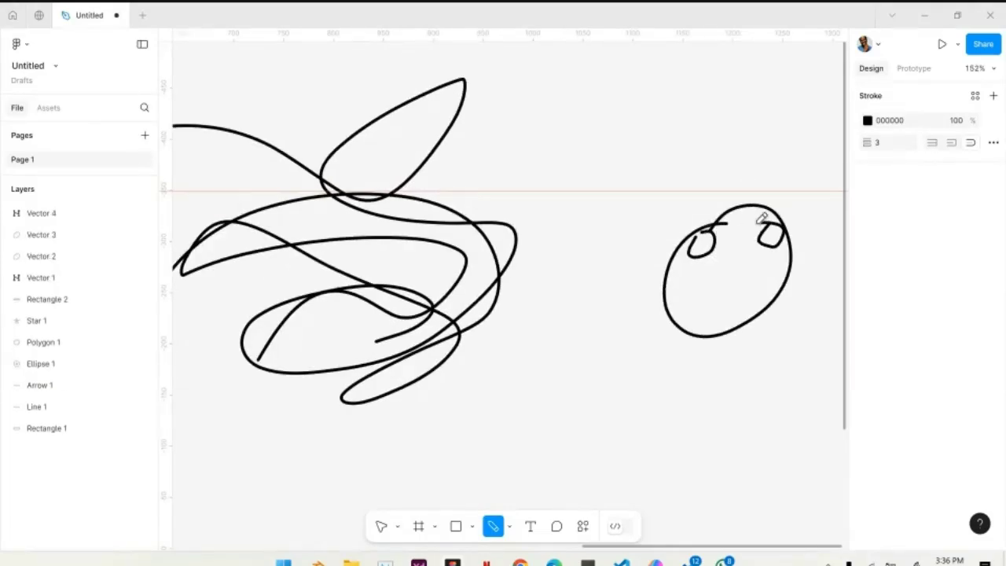
pyautogui.moveTo(699, 298)
pyautogui.mouseDown()
pyautogui.moveTo(705, 305)
pyautogui.moveTo(759, 284)
pyautogui.mouseUp()
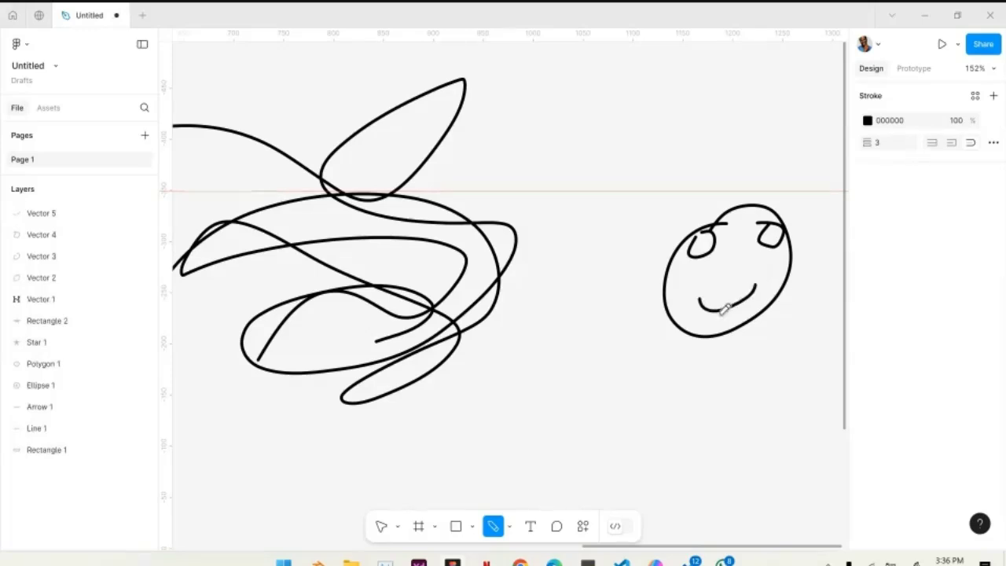
# Draw a vertical body line under the face with a slanted arm on each side
pyautogui.hscroll(3, 726, 310)
pyautogui.moveTo(630, 335); pyautogui.dragTo(630, 415)
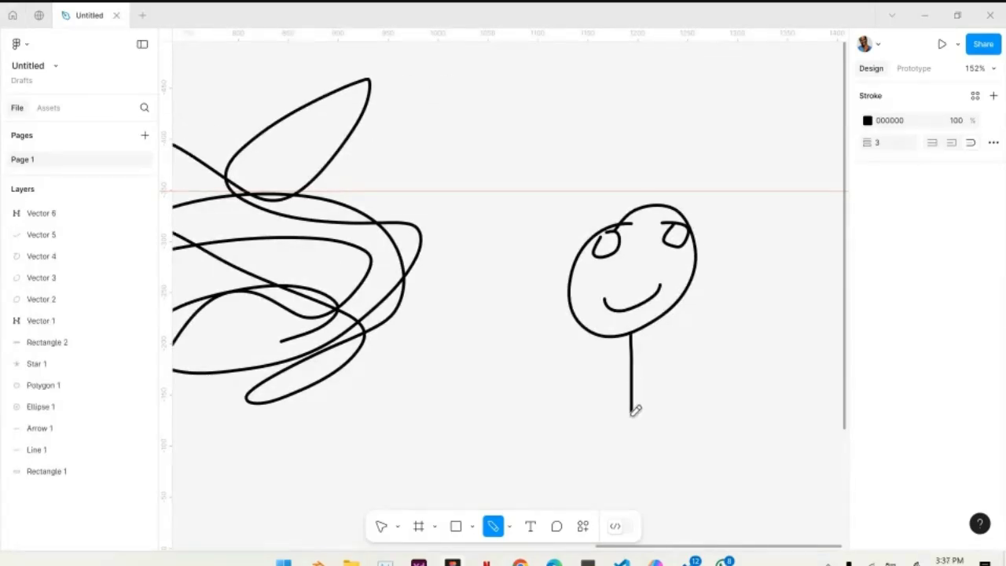
pyautogui.moveTo(630, 354); pyautogui.dragTo(580, 392)
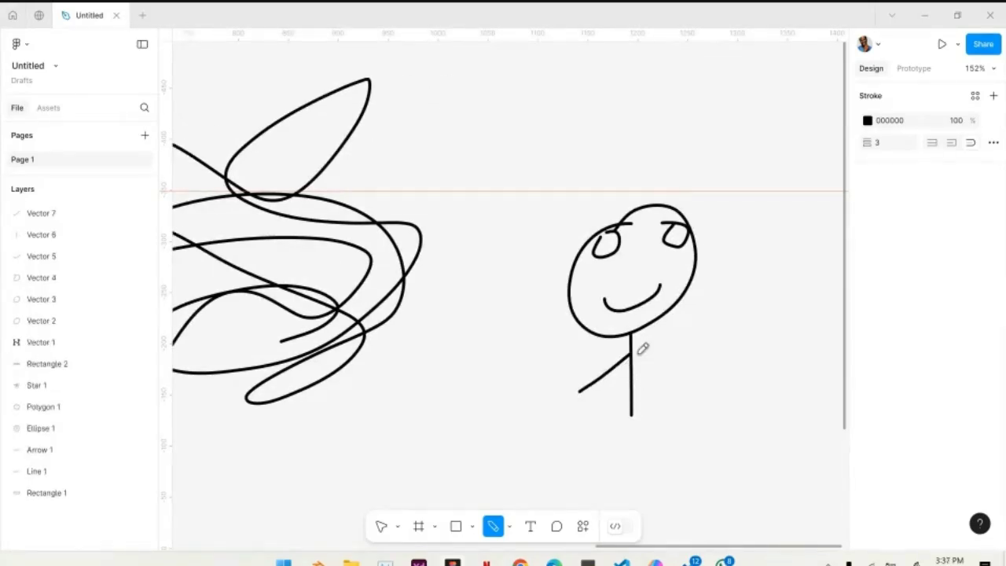
pyautogui.moveTo(631, 354); pyautogui.dragTo(678, 379)
# Sketch shorts with a waistband below the body line and add a rounded-calf leg under each trouser opening
pyautogui.scroll(-3, 653, 346)
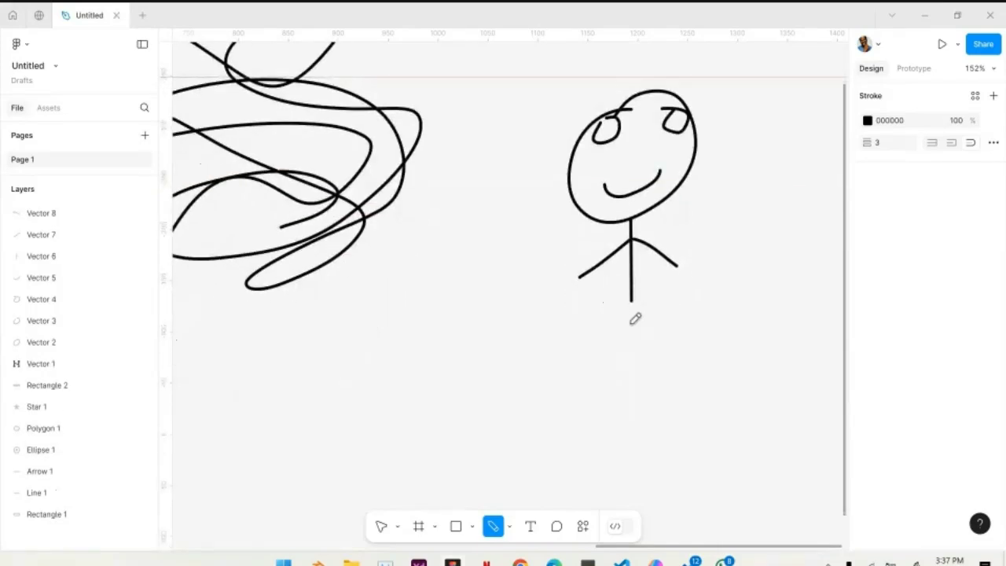
pyautogui.moveTo(633, 296)
pyautogui.mouseDown()
pyautogui.moveTo(634, 308)
pyautogui.moveTo(607, 317)
pyautogui.moveTo(671, 315)
pyautogui.moveTo(624, 335)
pyautogui.moveTo(602, 327)
pyautogui.moveTo(613, 311)
pyautogui.moveTo(566, 442)
pyautogui.moveTo(627, 448)
pyautogui.moveTo(644, 398)
pyautogui.moveTo(684, 438)
pyautogui.moveTo(700, 390)
pyautogui.moveTo(673, 331)
pyautogui.mouseUp()
pyautogui.scroll(-3, 670, 329)
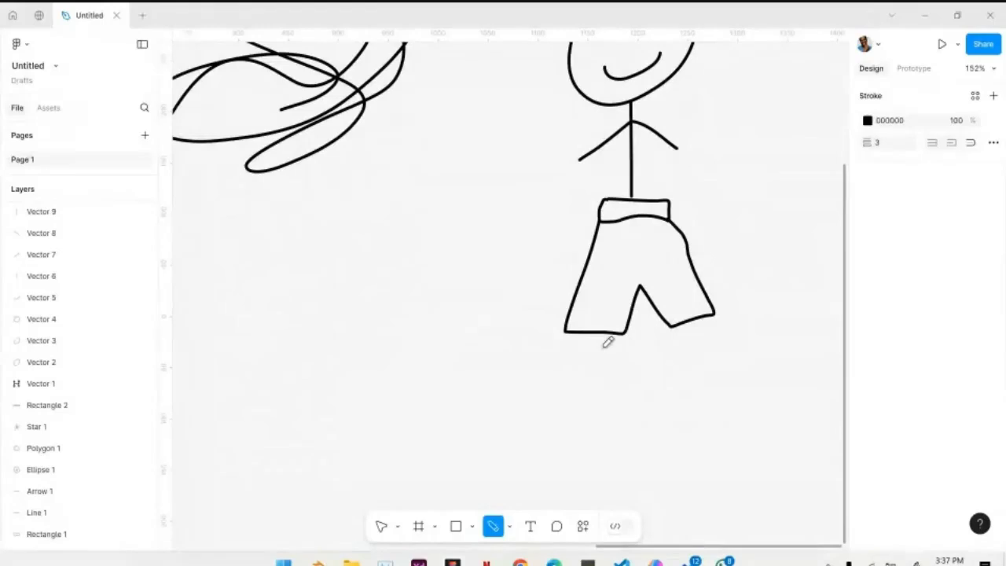
pyautogui.moveTo(590, 336); pyautogui.dragTo(567, 405)
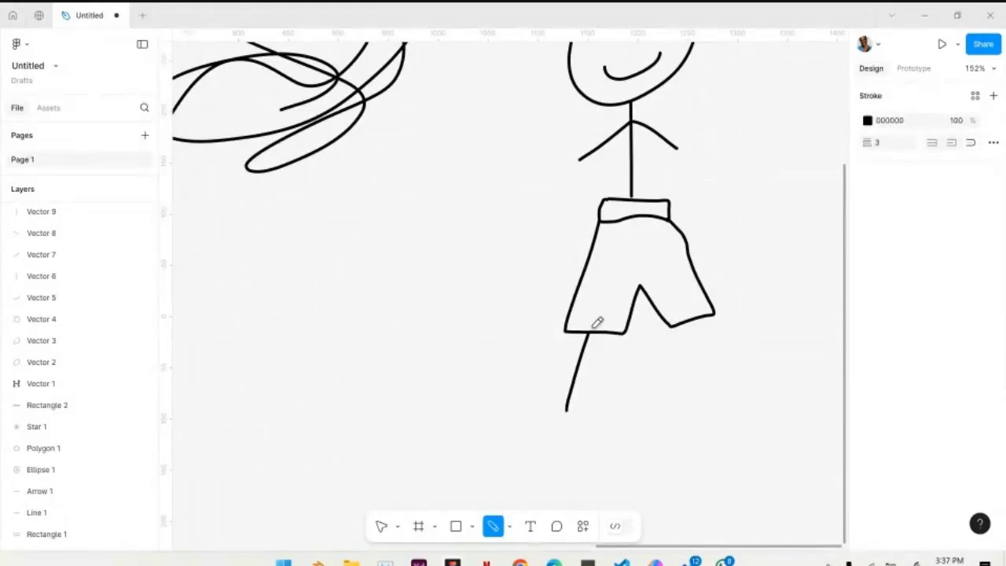
pyautogui.moveTo(589, 335)
pyautogui.mouseDown()
pyautogui.moveTo(603, 356)
pyautogui.moveTo(565, 407)
pyautogui.mouseUp()
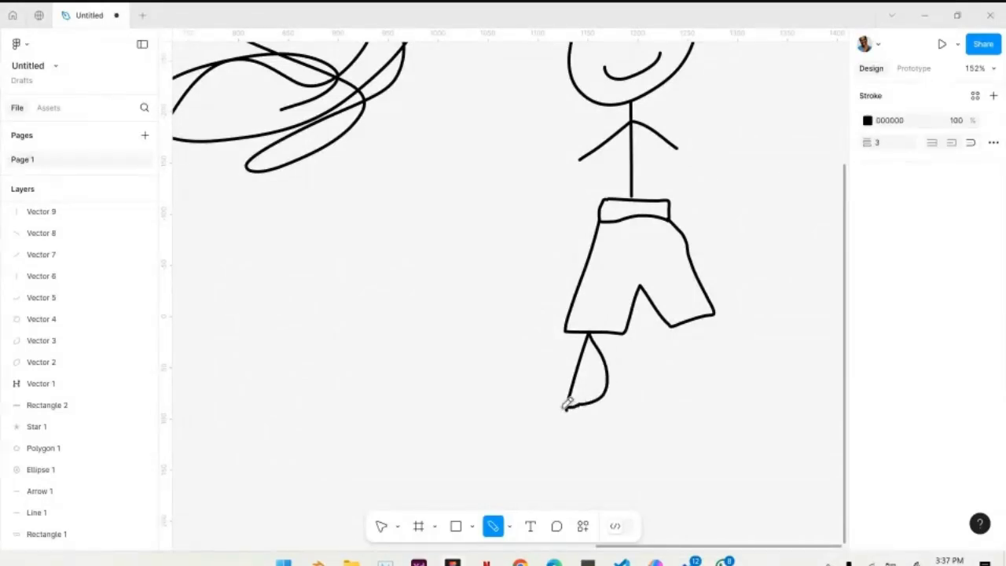
pyautogui.moveTo(698, 321); pyautogui.dragTo(759, 397)
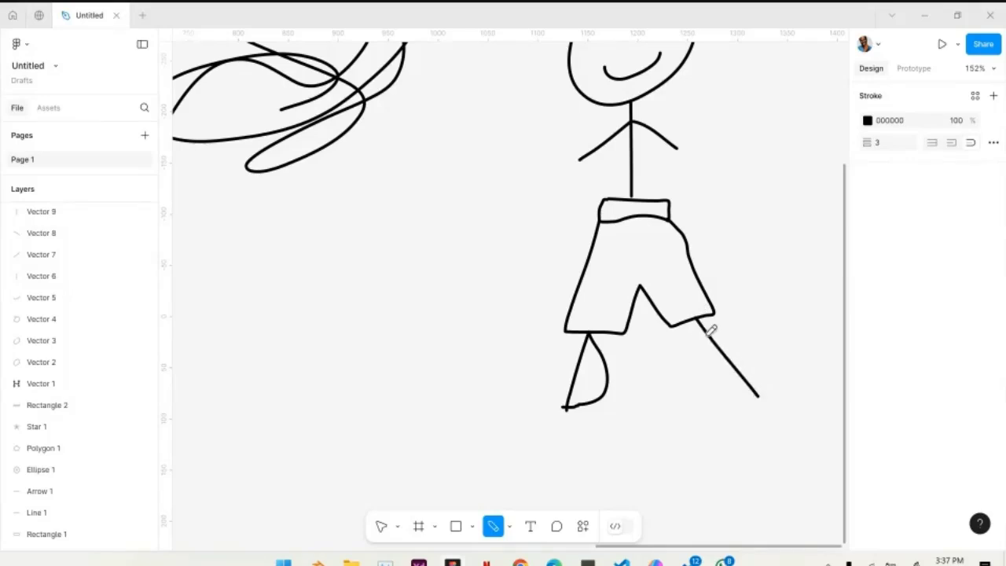
pyautogui.moveTo(697, 319)
pyautogui.mouseDown()
pyautogui.moveTo(699, 394)
pyautogui.moveTo(762, 401)
pyautogui.moveTo(742, 410)
pyautogui.moveTo(730, 466)
pyautogui.moveTo(855, 463)
pyautogui.moveTo(828, 402)
pyautogui.moveTo(794, 401)
pyautogui.mouseUp()
# Draw an outlined shoe at the end of each of the stick figure's legs
pyautogui.scroll(-2, 791, 399)
pyautogui.hscroll(2, 791, 399)
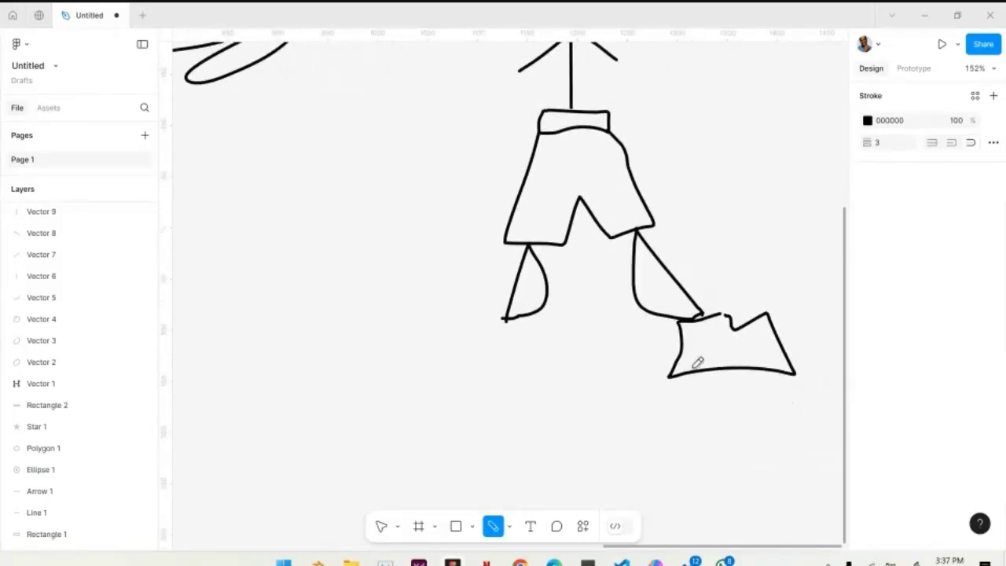
pyautogui.moveTo(504, 315)
pyautogui.mouseDown()
pyautogui.moveTo(530, 316)
pyautogui.moveTo(543, 344)
pyautogui.moveTo(496, 382)
pyautogui.moveTo(445, 372)
pyautogui.moveTo(499, 321)
pyautogui.moveTo(521, 314)
pyautogui.mouseUp()
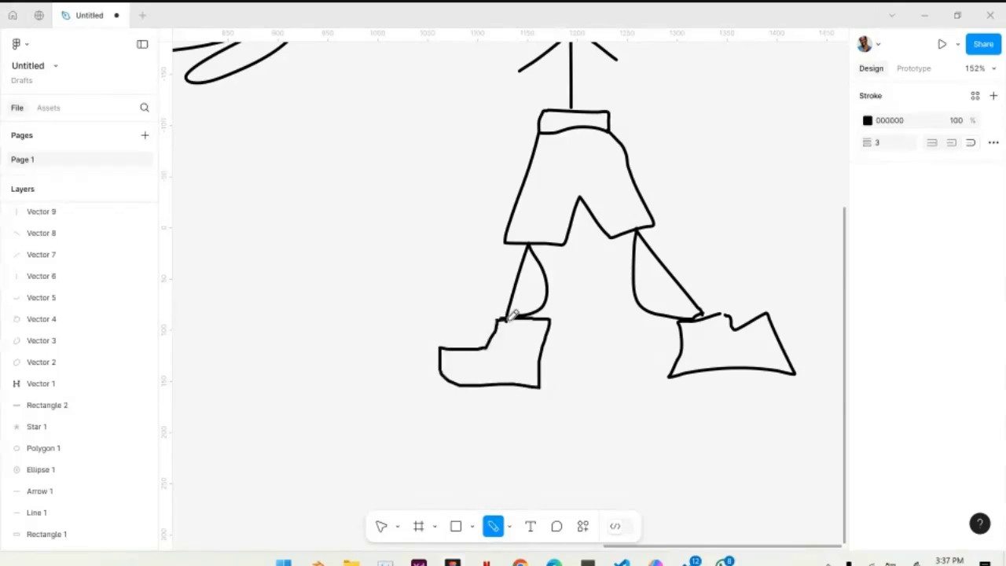
# Lengthen both arms of the stick figure with additional pencil strokes
pyautogui.scroll(-3, 620, 345)
pyautogui.scroll(2, 620, 346)
pyautogui.hscroll(-1, 621, 346)
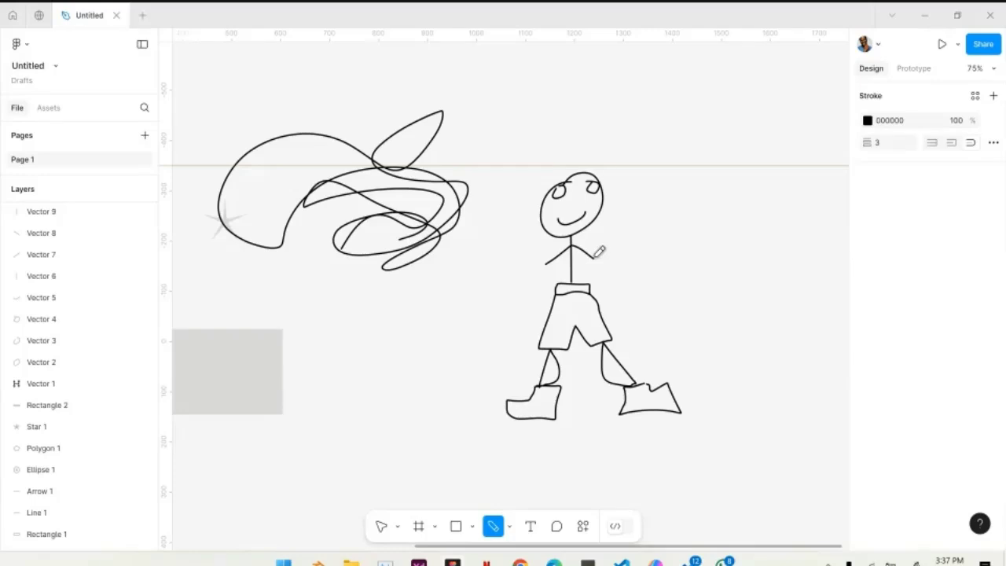
pyautogui.moveTo(594, 256); pyautogui.dragTo(617, 269)
pyautogui.moveTo(570, 248); pyautogui.dragTo(519, 267)
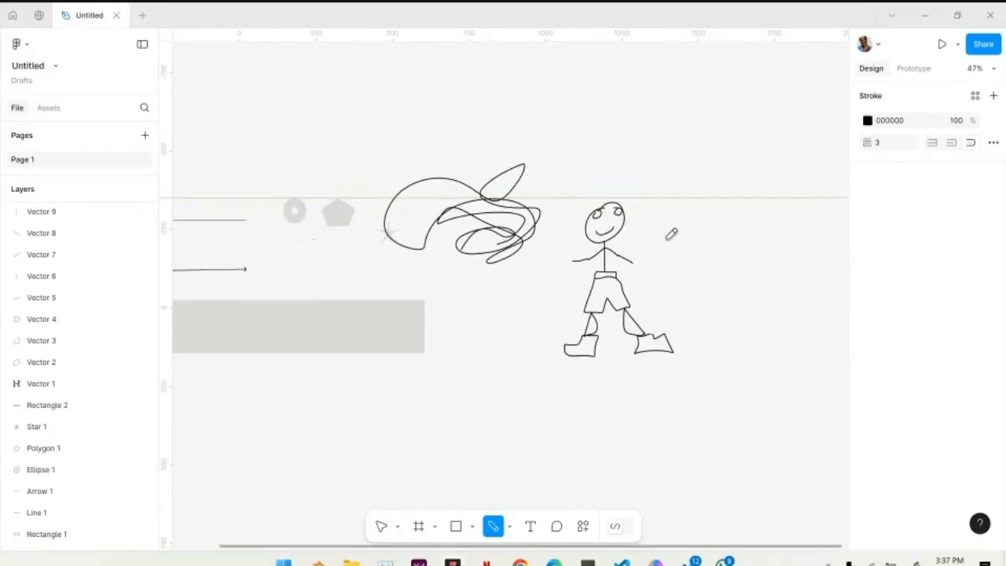
# Draw the upper edge of an H-shaped outline below the ring and pentagon with the Pen tool: two mirrored slopes joined by a rectangular notch
pyautogui.click(510, 527)
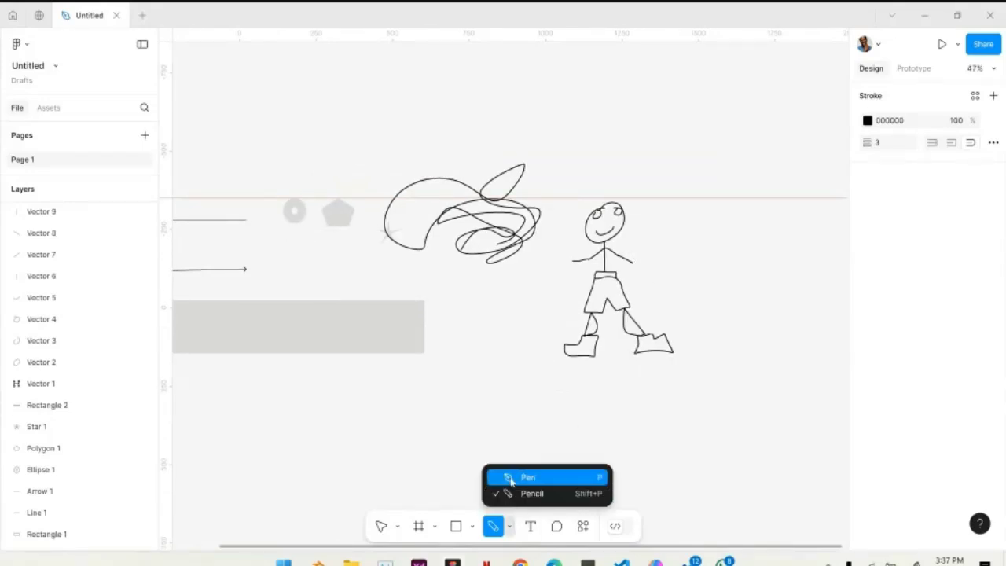
pyautogui.click(510, 478)
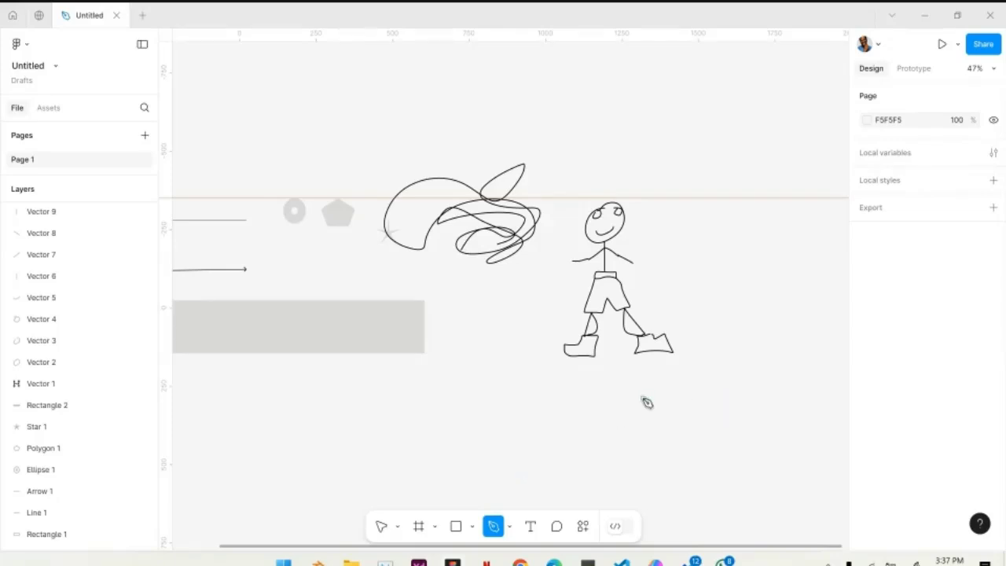
pyautogui.hscroll(3, 645, 403)
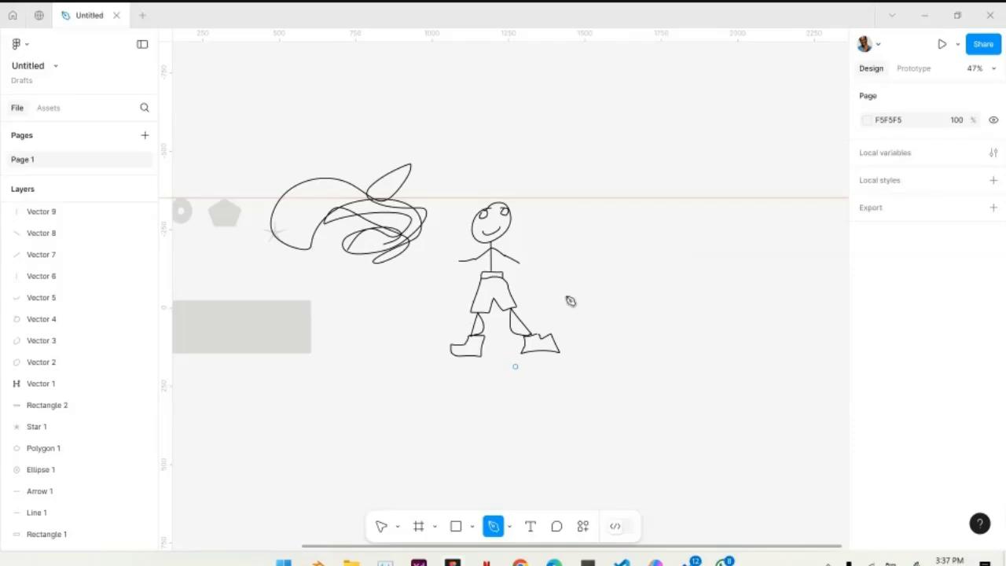
pyautogui.hscroll(-10, 566, 353)
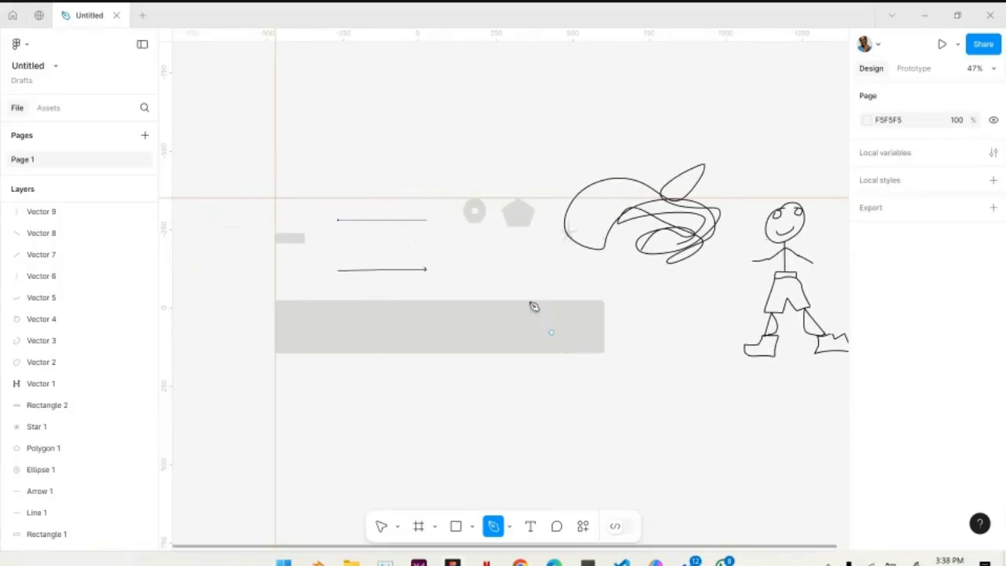
pyautogui.scroll(5, 496, 250)
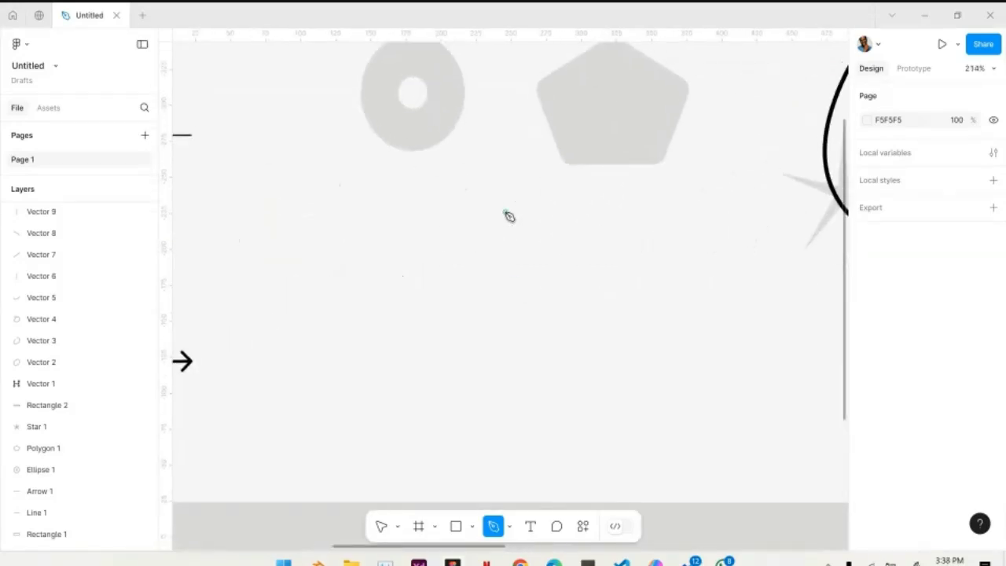
pyautogui.scroll(2, 448, 333)
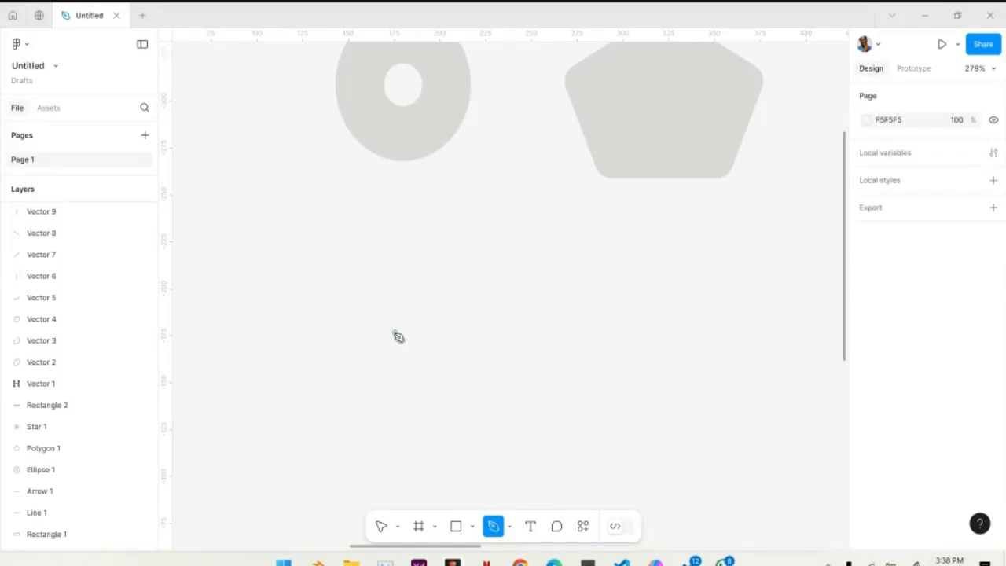
pyautogui.click(366, 311)
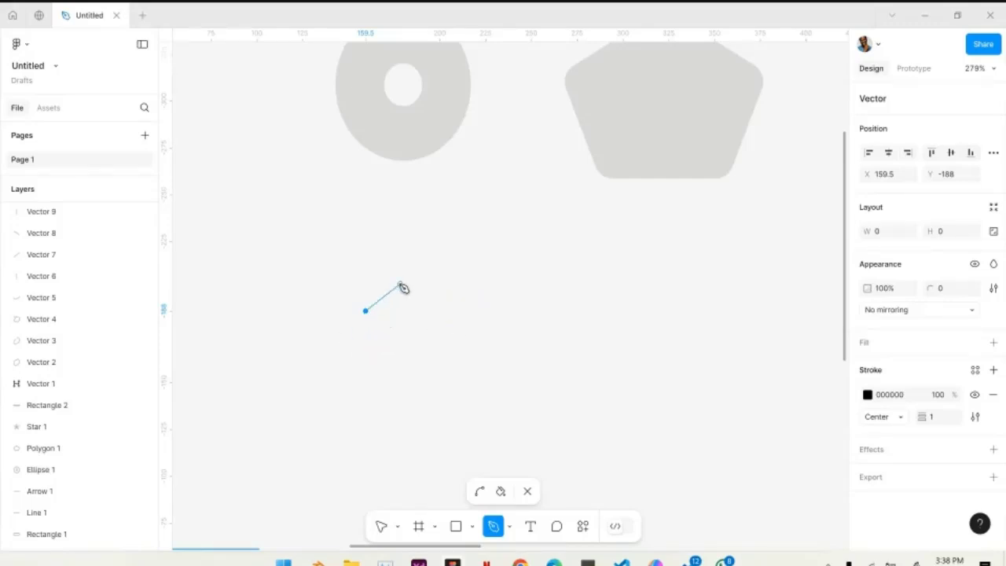
pyautogui.click(466, 239)
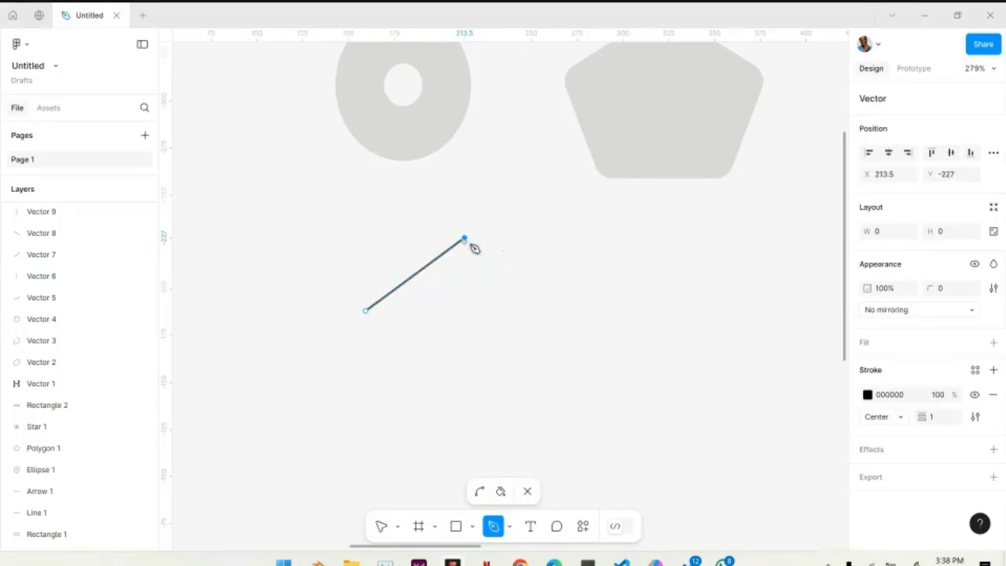
pyautogui.click(465, 287)
pyautogui.click(567, 288)
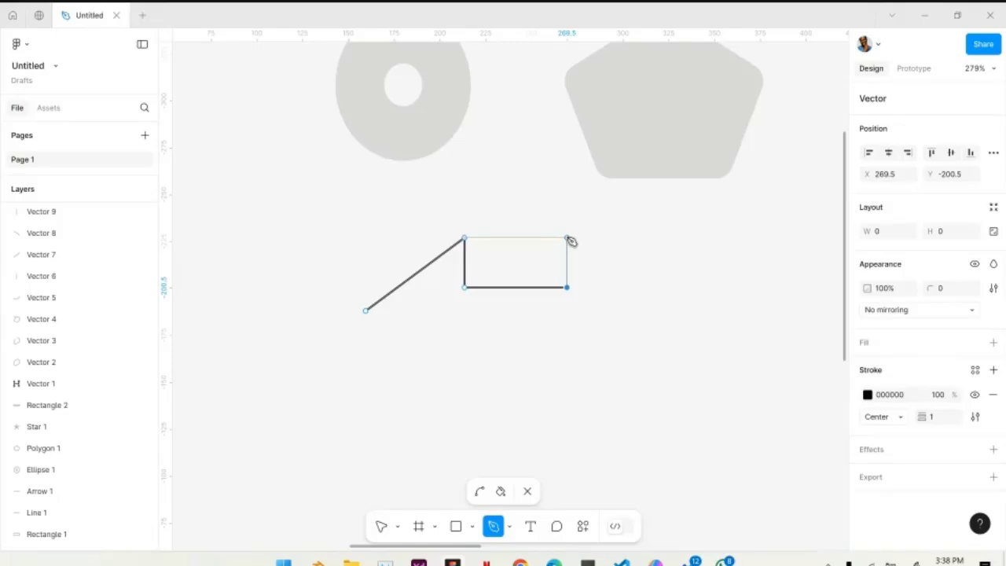
pyautogui.click(567, 238)
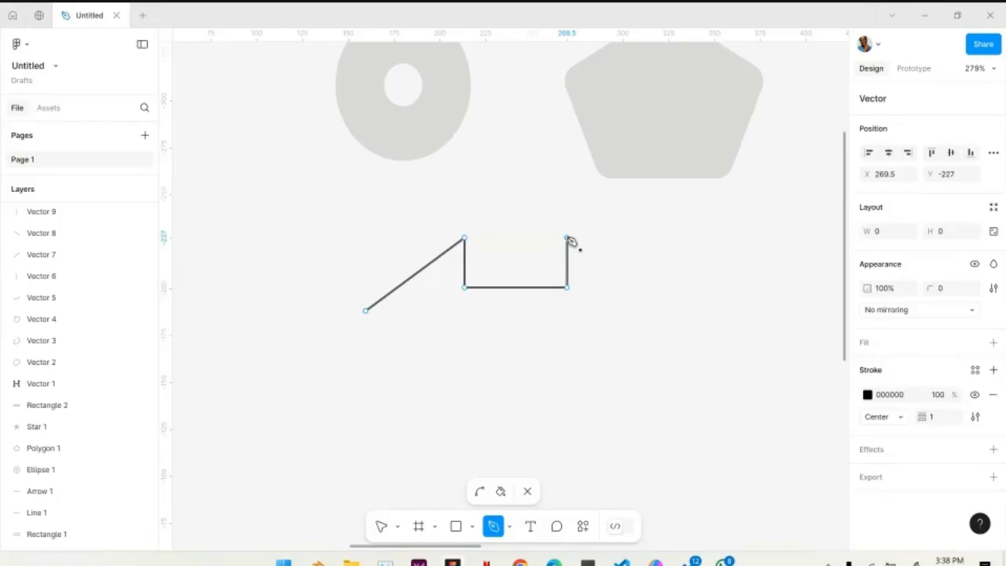
pyautogui.click(664, 312)
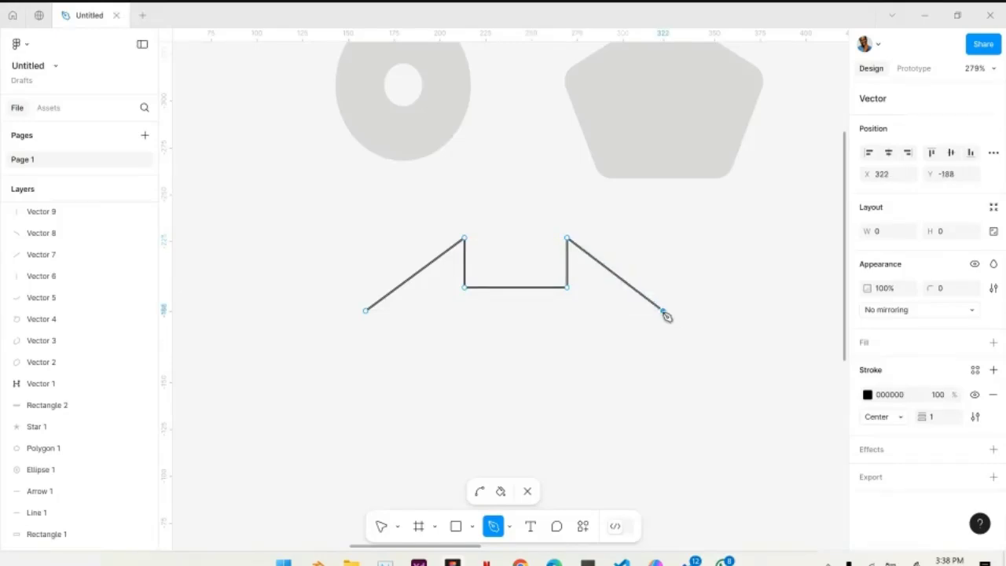
# Continue the path with two straight legs around a rectangular opening and close it into an outline about 162.5 × 98
pyautogui.click(663, 422)
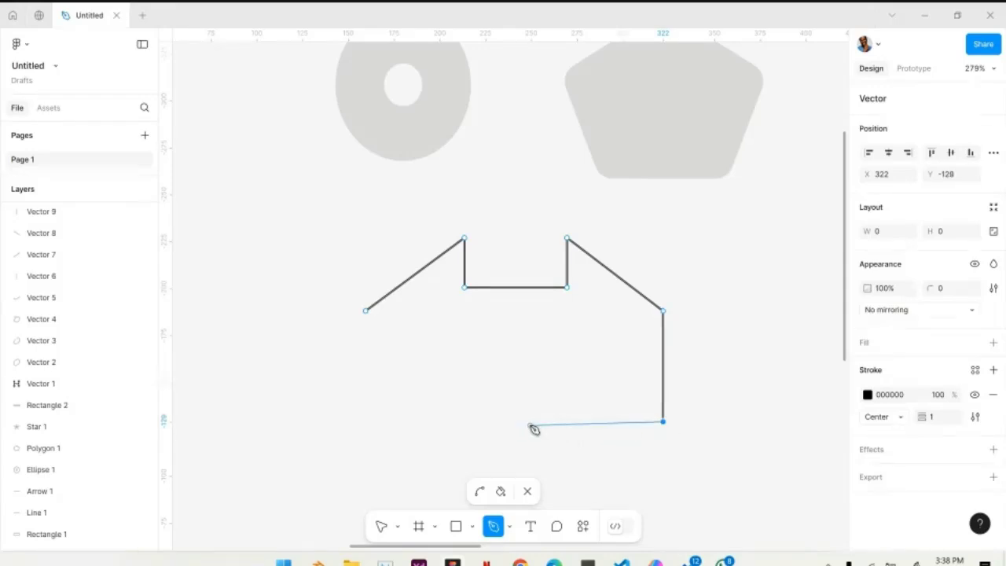
pyautogui.click(567, 422)
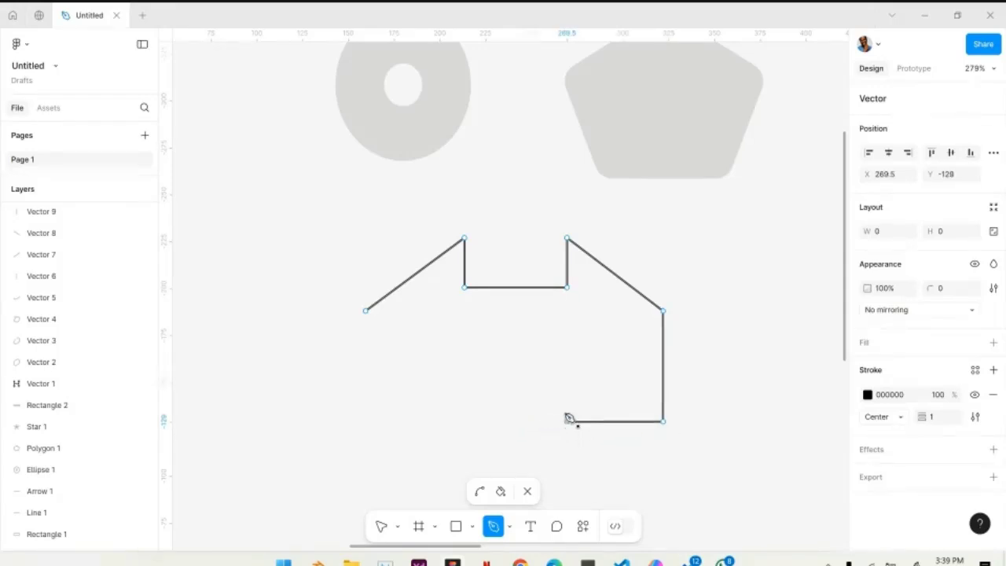
pyautogui.click(567, 338)
pyautogui.click(464, 336)
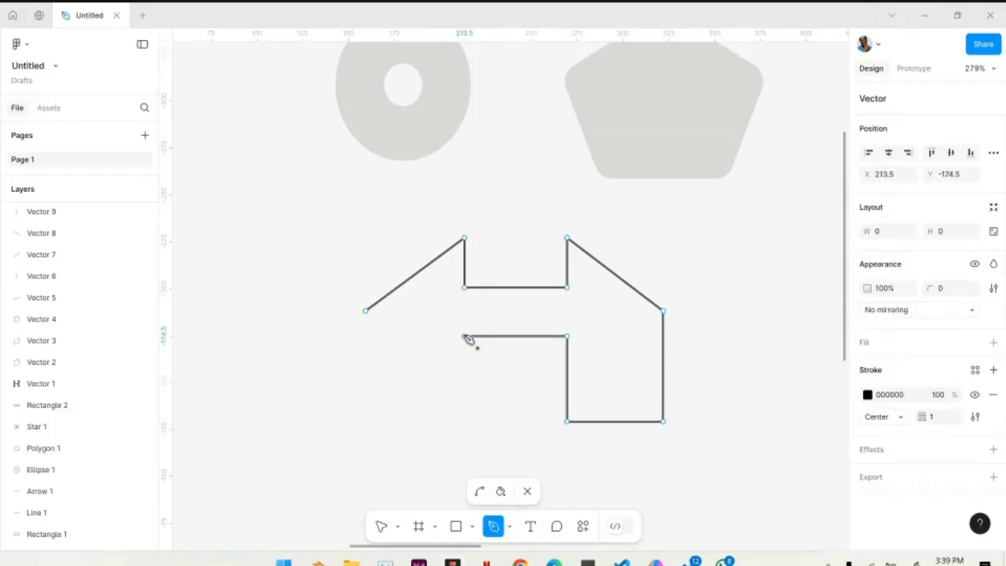
pyautogui.click(464, 421)
pyautogui.click(365, 421)
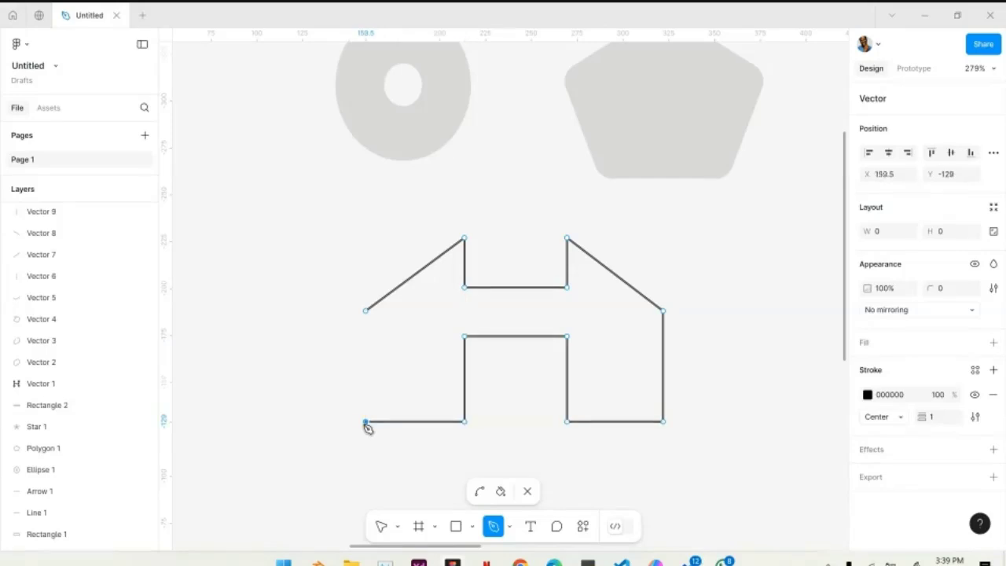
pyautogui.click(366, 312)
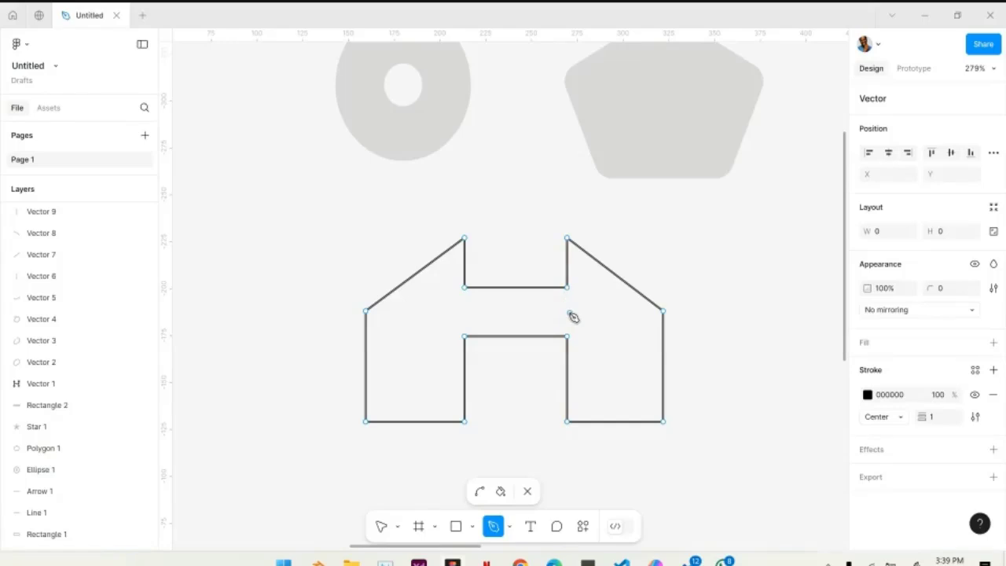
pyautogui.press('Escape')
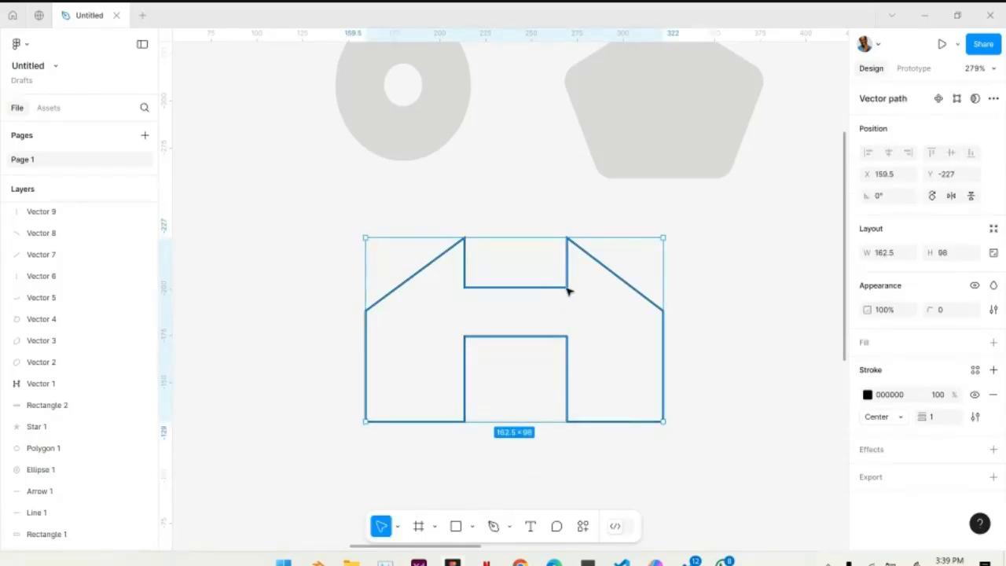
pyautogui.click(715, 309)
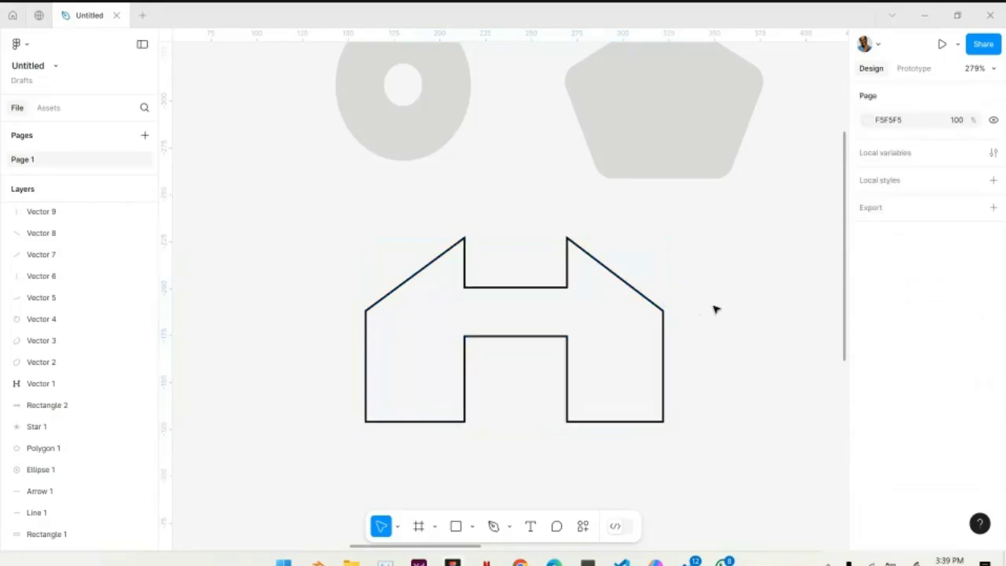
pyautogui.click(569, 289)
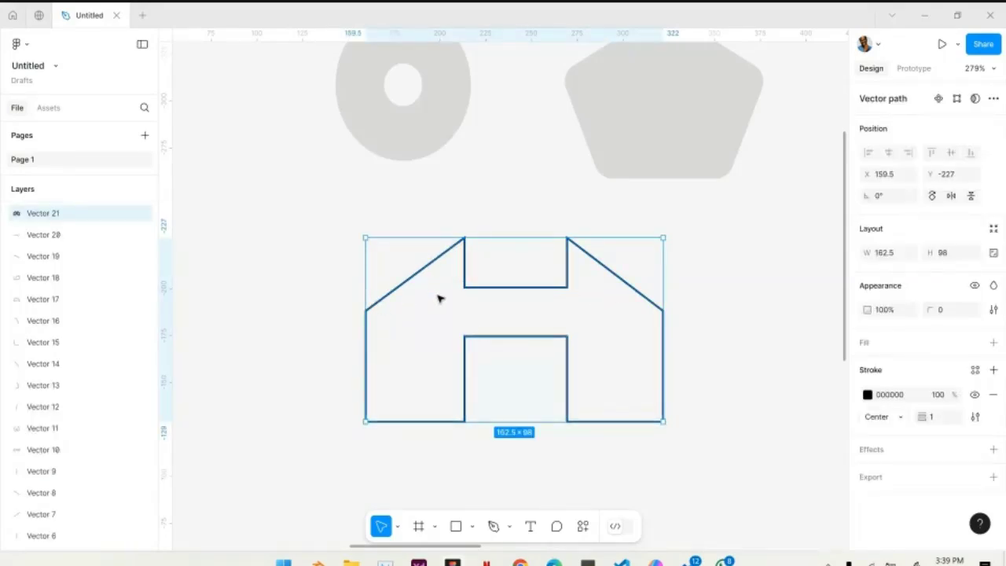
pyautogui.click(349, 308)
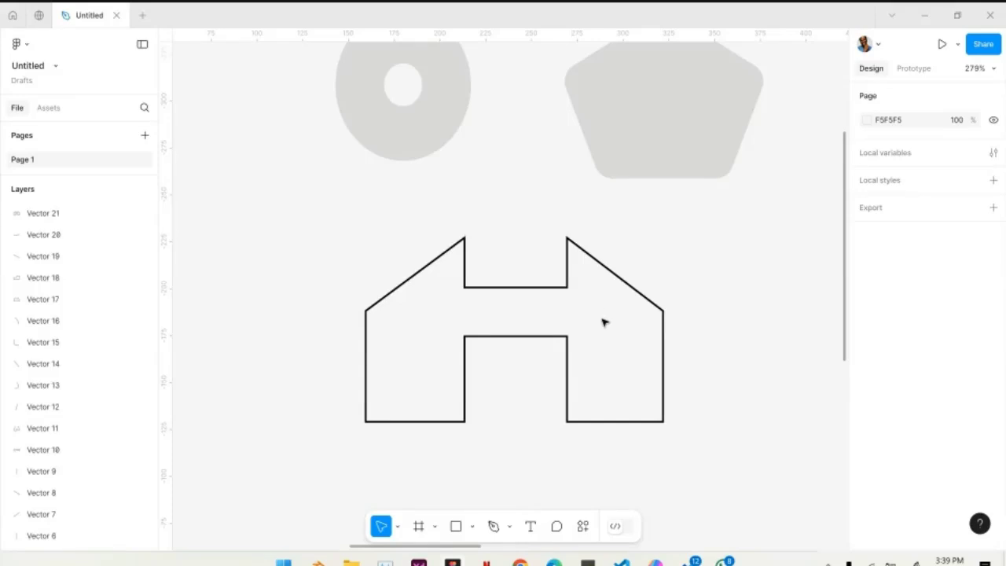
# Add a fill to the H-shaped outline and set its colour to green 4D9238
pyautogui.click(651, 307)
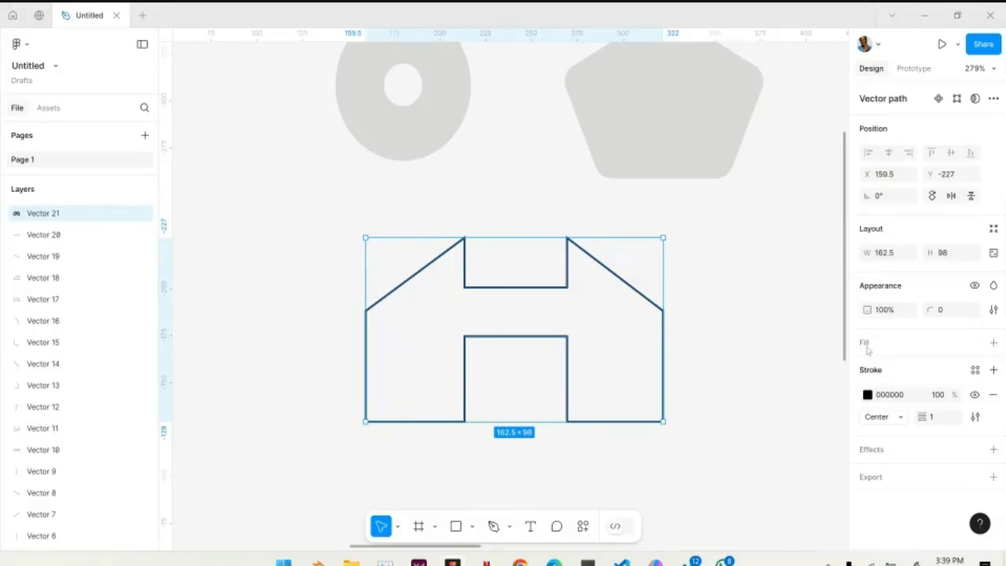
pyautogui.click(993, 344)
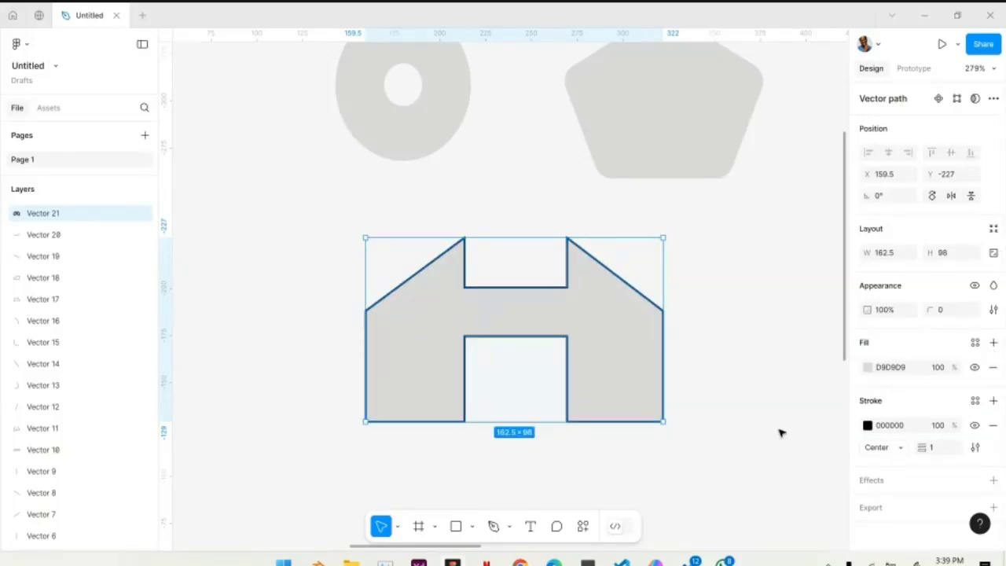
pyautogui.click(867, 367)
pyautogui.moveTo(778, 327); pyautogui.dragTo(834, 235)
pyautogui.moveTo(821, 269); pyautogui.dragTo(789, 283)
pyautogui.click(761, 390)
pyautogui.click(674, 263)
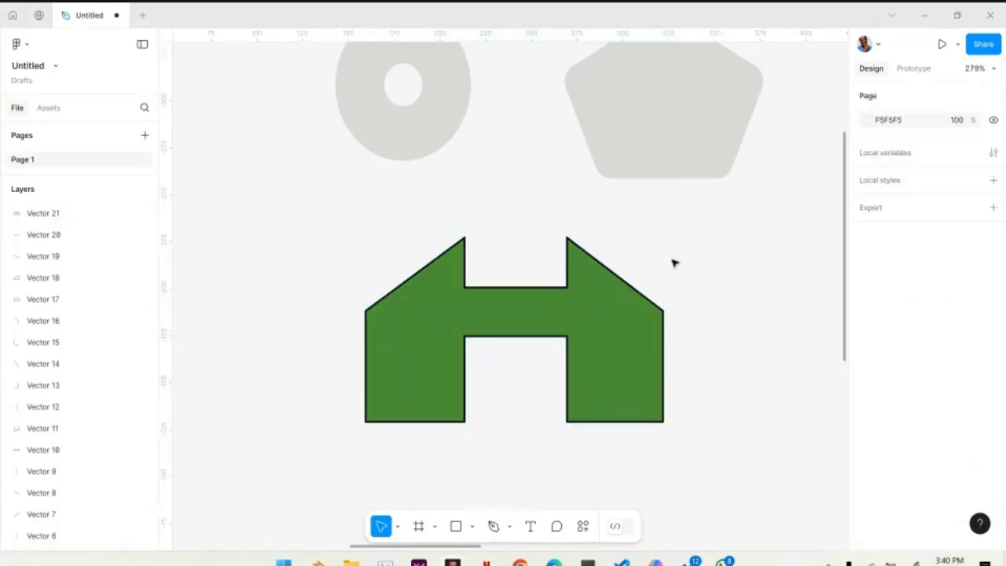
# Remove the black stroke from the green H-shaped vector
pyautogui.click(571, 297)
pyautogui.hscroll(3, 571, 297)
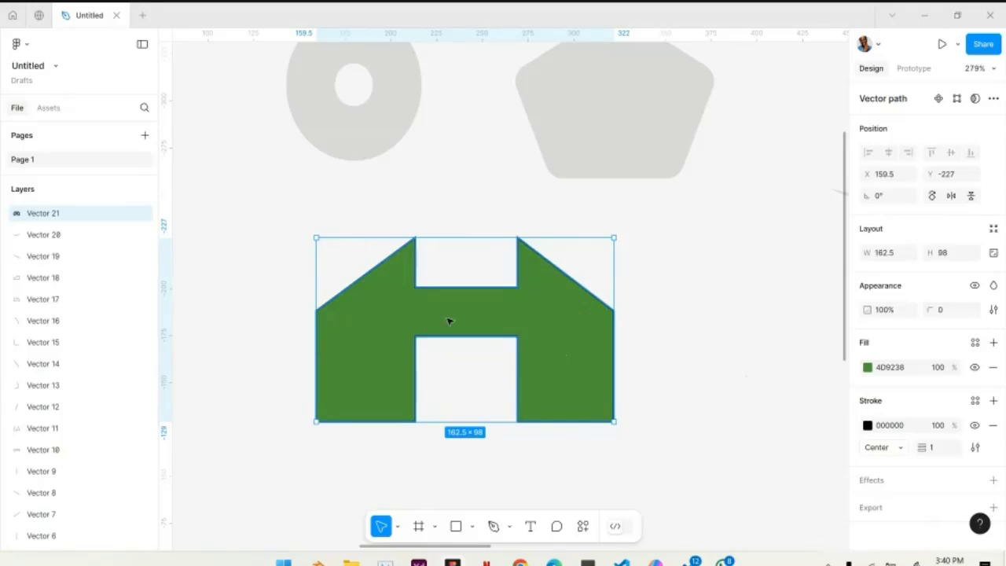
pyautogui.click(729, 318)
pyautogui.moveTo(583, 320); pyautogui.dragTo(689, 370)
pyautogui.click(537, 346)
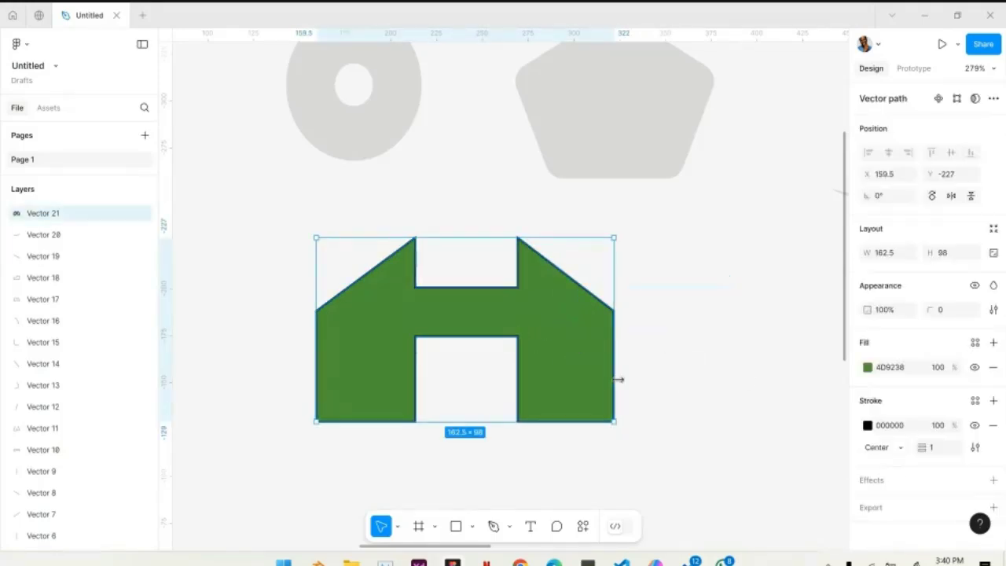
pyautogui.click(993, 425)
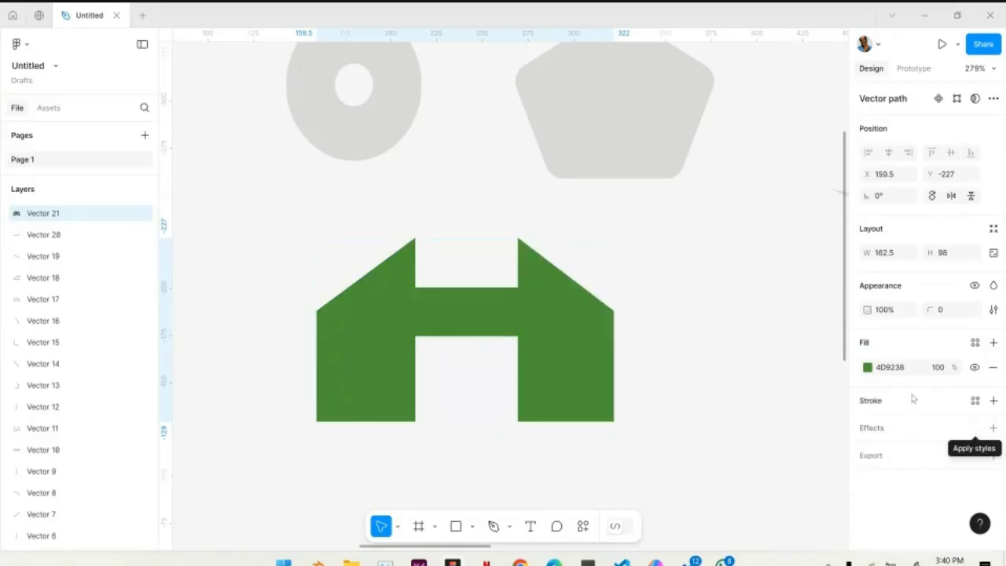
pyautogui.click(718, 382)
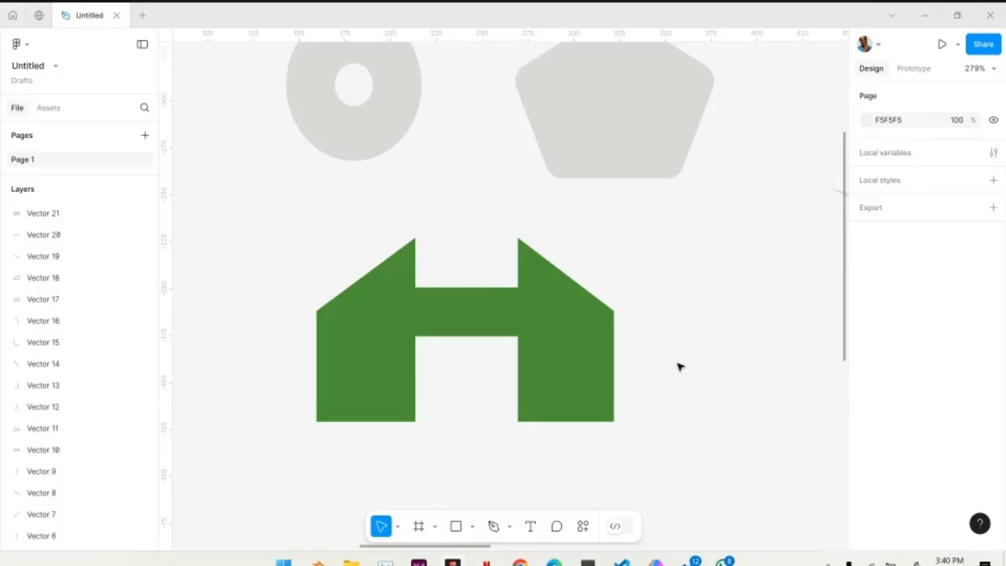
pyautogui.click(610, 322)
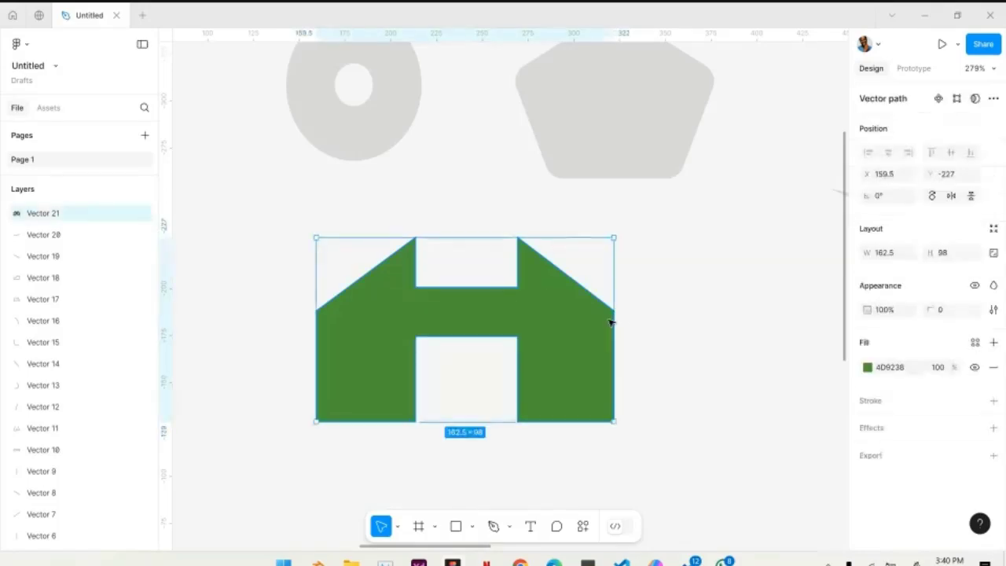
pyautogui.click(641, 344)
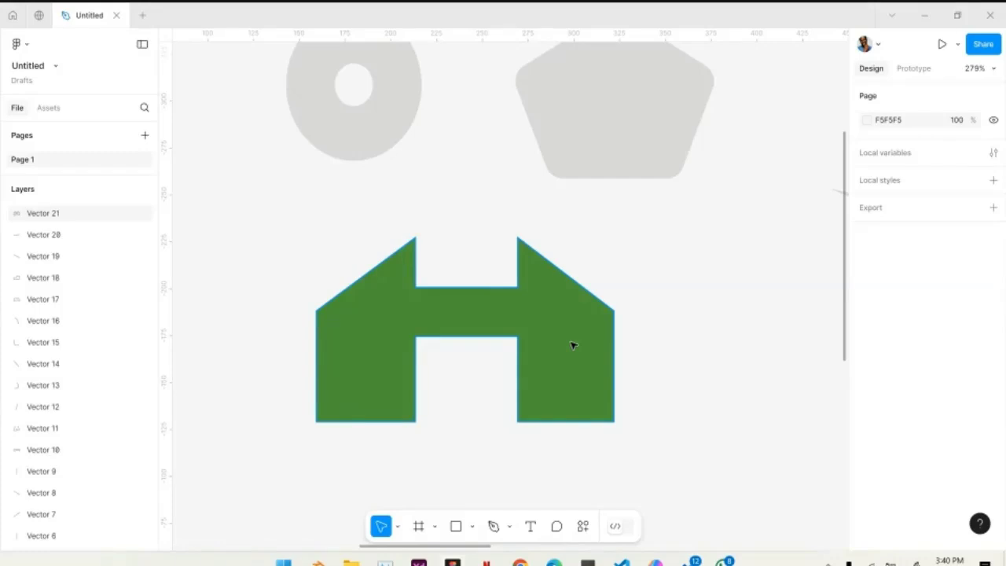
# Start an irregular straight-segment path with the Pen tool beside the green shape, placing five points along its upper, outer and lower edges
pyautogui.hscroll(10, 572, 346)
pyautogui.click(492, 528)
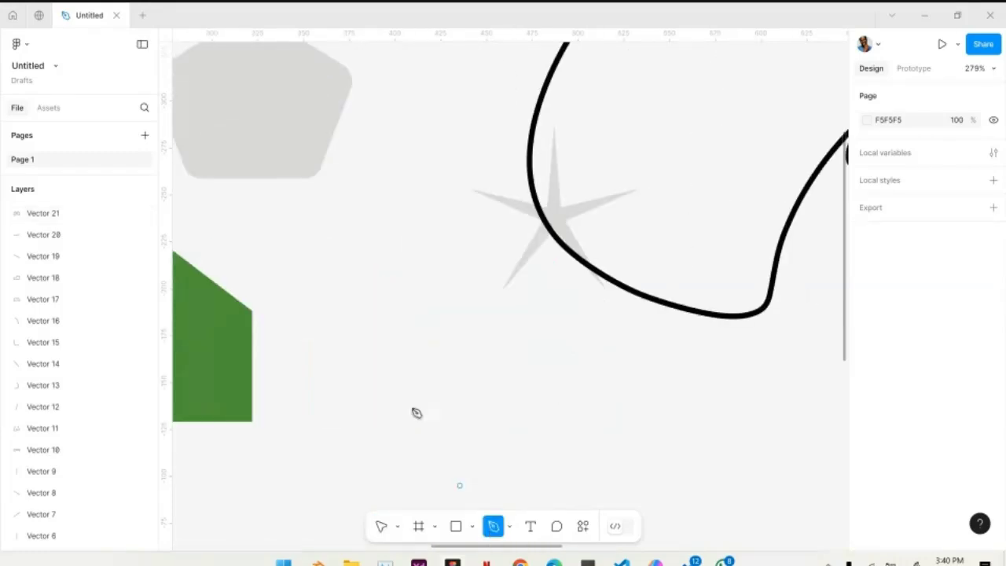
pyautogui.click(386, 347)
pyautogui.click(633, 379)
pyautogui.click(629, 496)
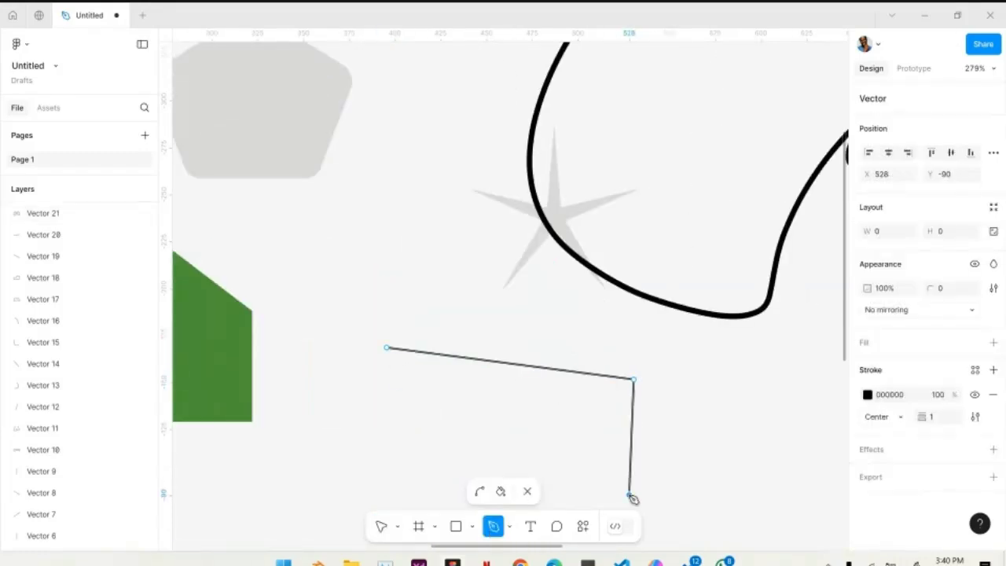
pyautogui.scroll(-3, 632, 497)
pyautogui.click(549, 343)
pyautogui.click(398, 353)
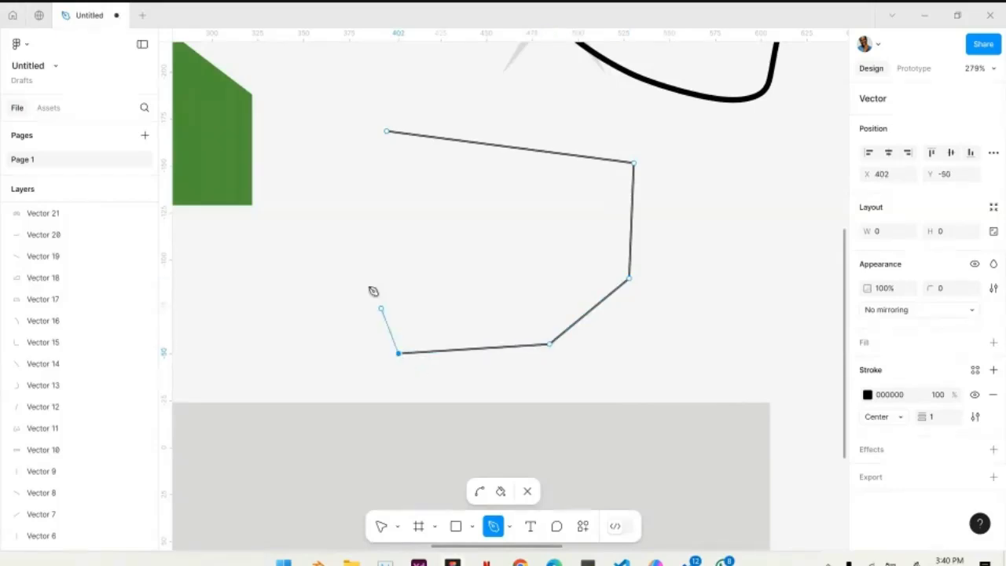
# Add four more points that fold the path inward as a pointed notch, and close it at its starting point
pyautogui.click(364, 282)
pyautogui.click(595, 240)
pyautogui.click(502, 191)
pyautogui.click(373, 222)
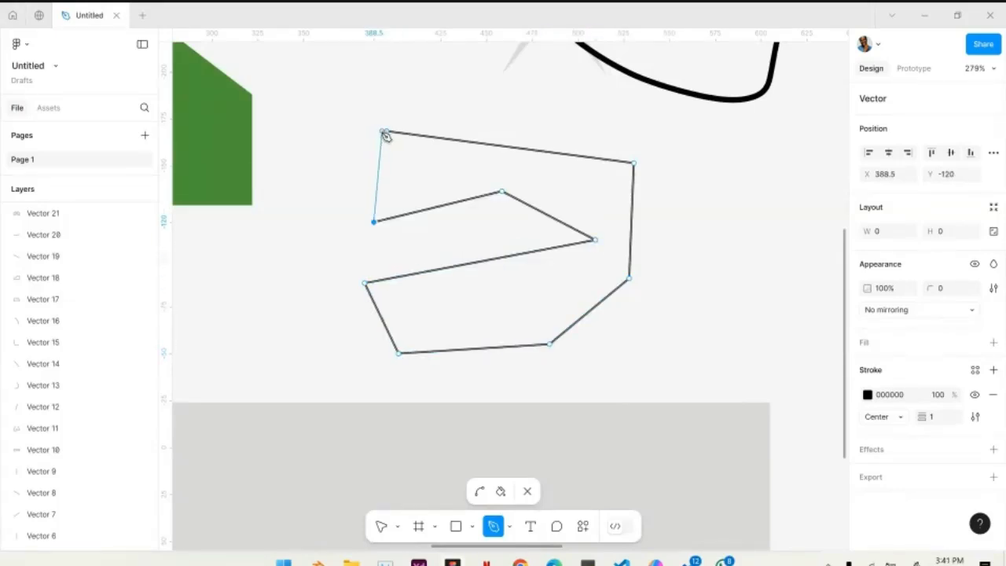
pyautogui.click(385, 132)
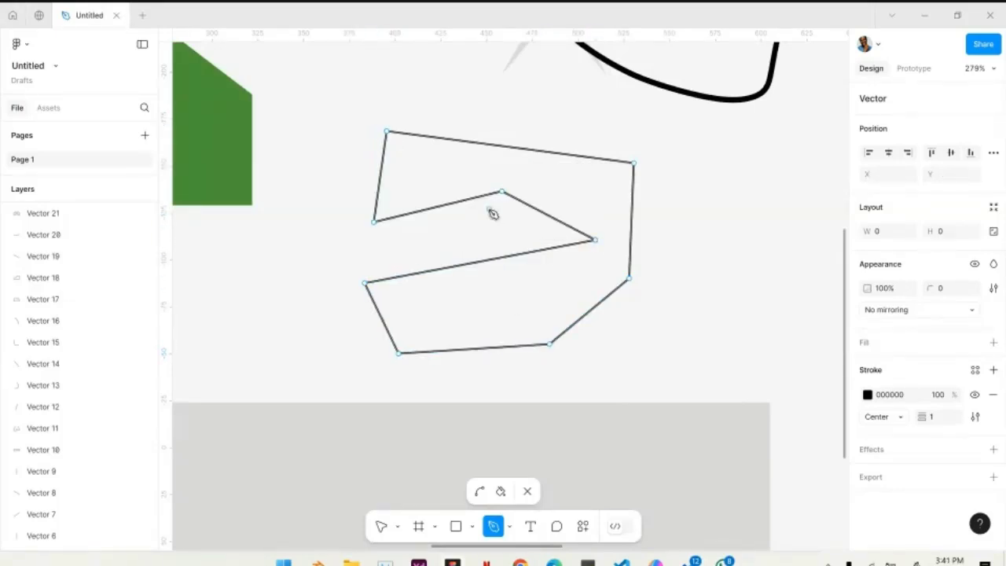
pyautogui.scroll(5, 393, 201)
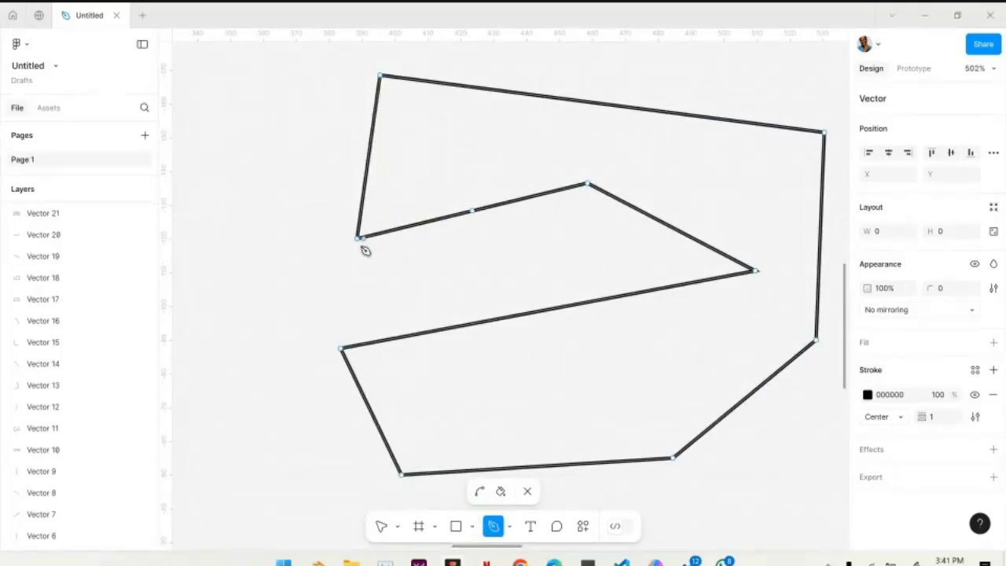
# Bend the notched outline's upper starting corner into a smooth curve with the Bend tool
pyautogui.scroll(3, 407, 272)
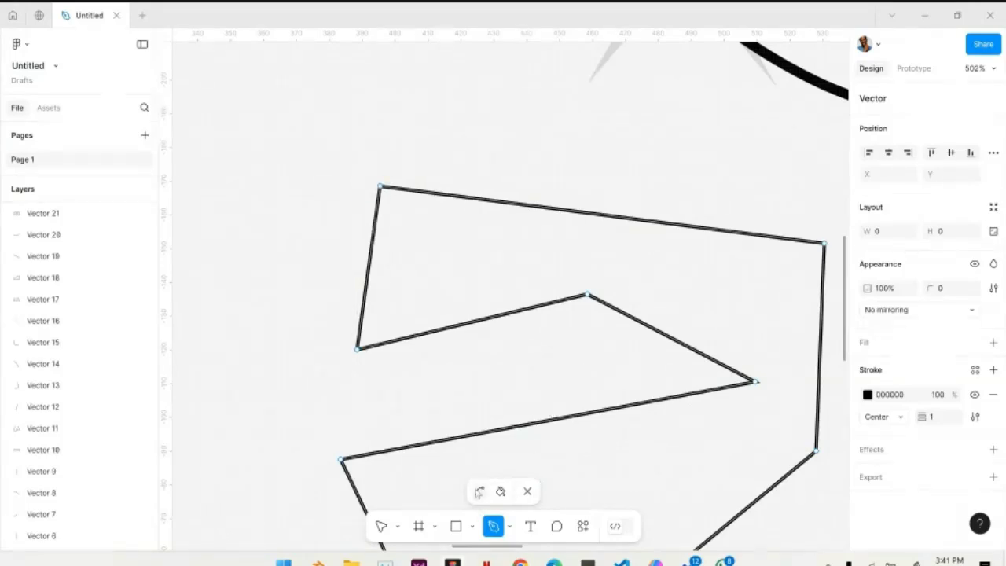
pyautogui.click(479, 492)
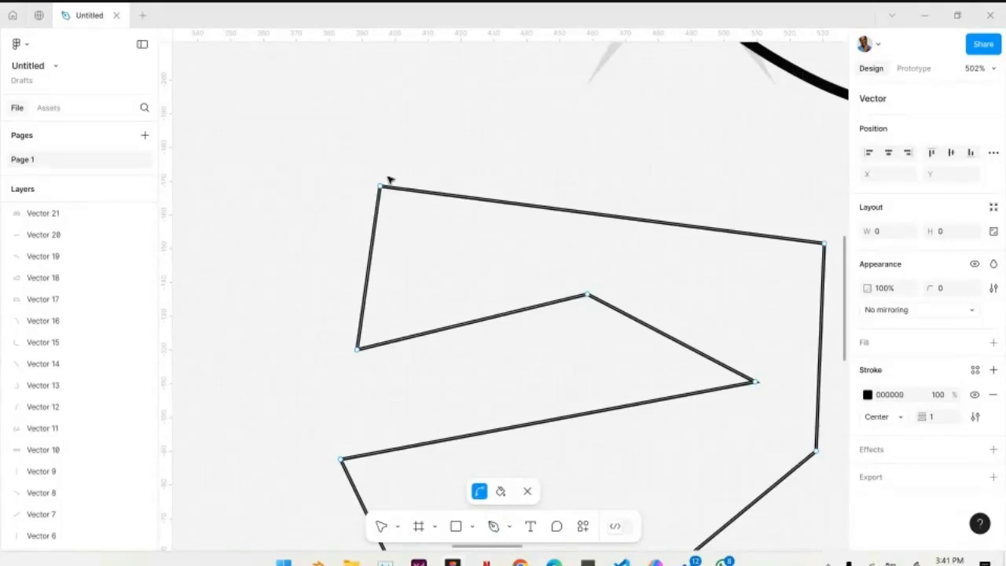
pyautogui.scroll(3, 385, 185)
pyautogui.moveTo(378, 193); pyautogui.dragTo(429, 165)
pyautogui.scroll(-4, 378, 264)
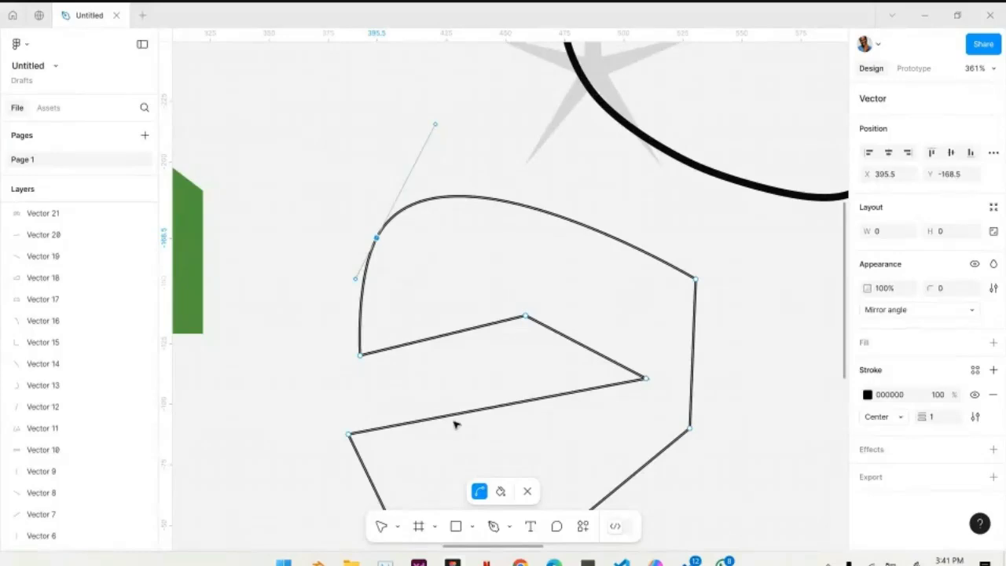
# Toggle the curved upper point between a sharp corner and a curve with the Bend tool
pyautogui.click(495, 529)
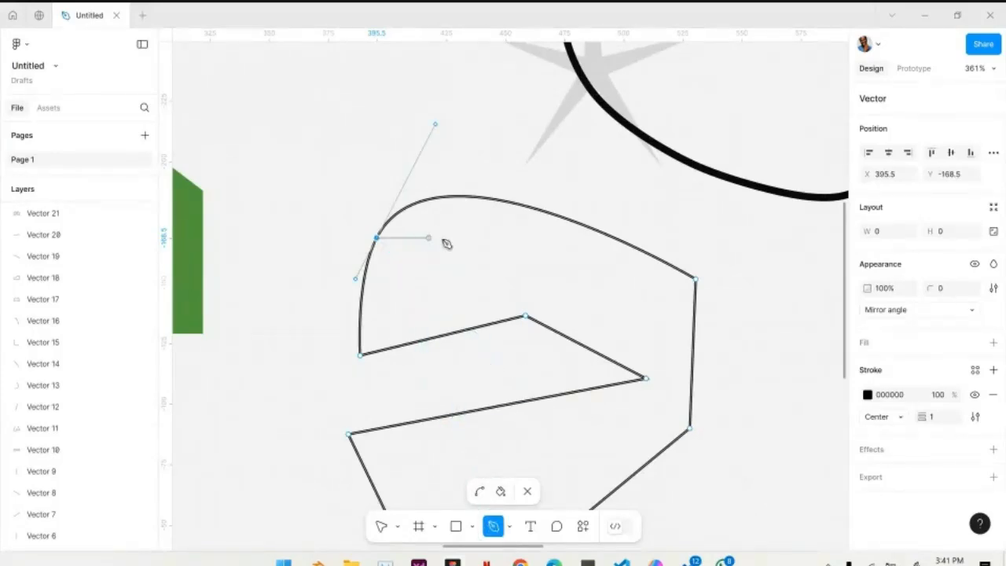
pyautogui.press('Escape')
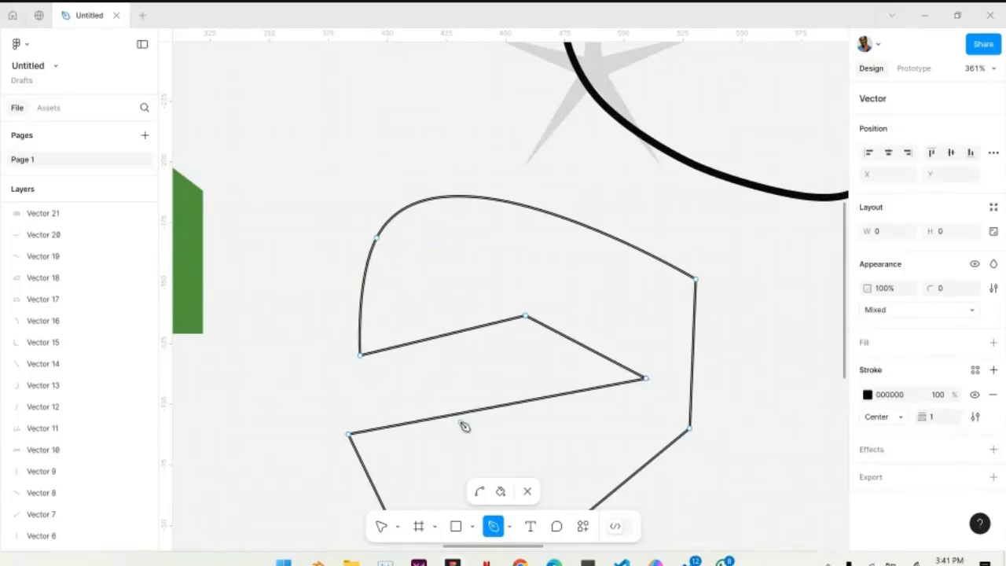
pyautogui.click(479, 492)
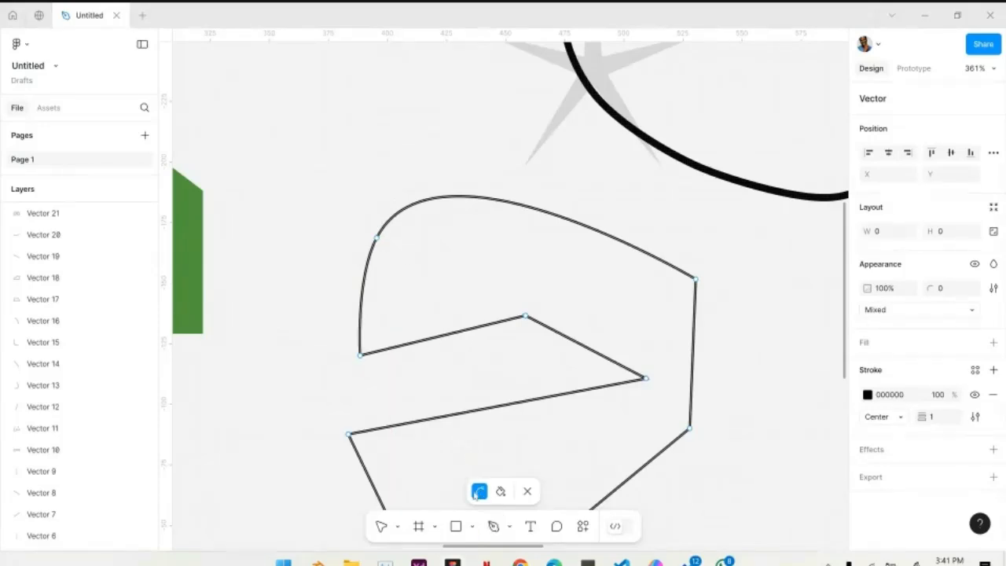
pyautogui.click(377, 238)
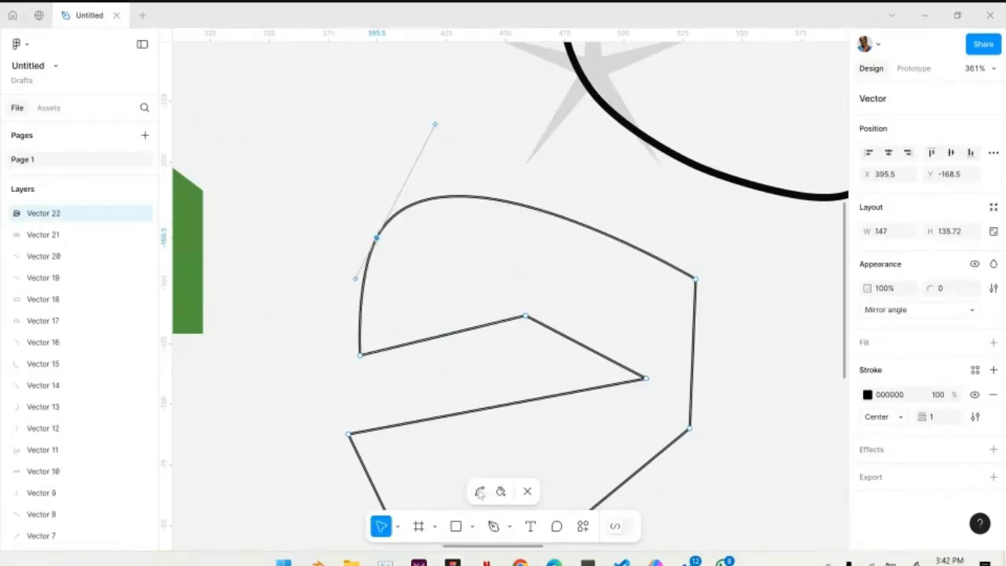
pyautogui.click(479, 492)
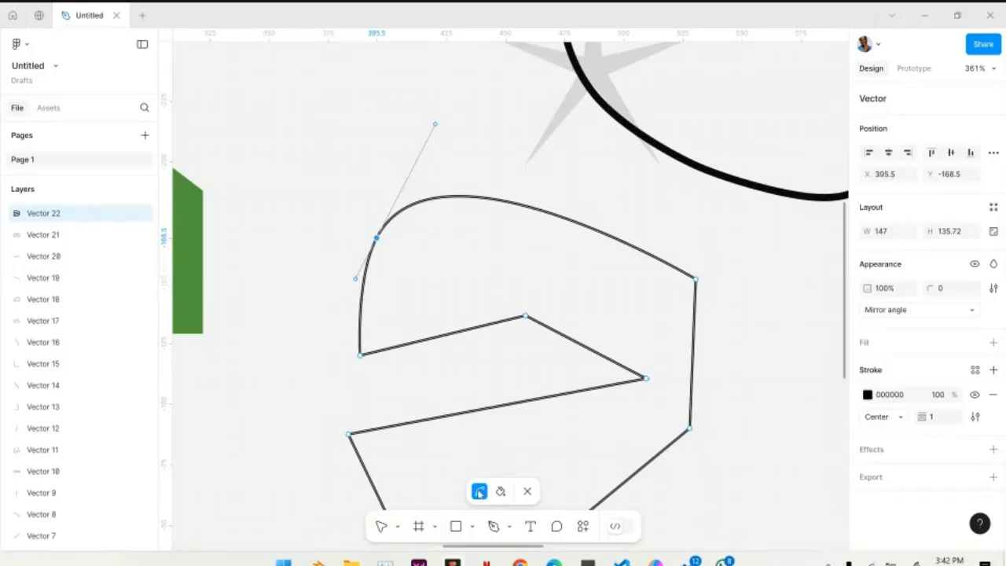
pyautogui.click(378, 239)
pyautogui.scroll(5, 377, 238)
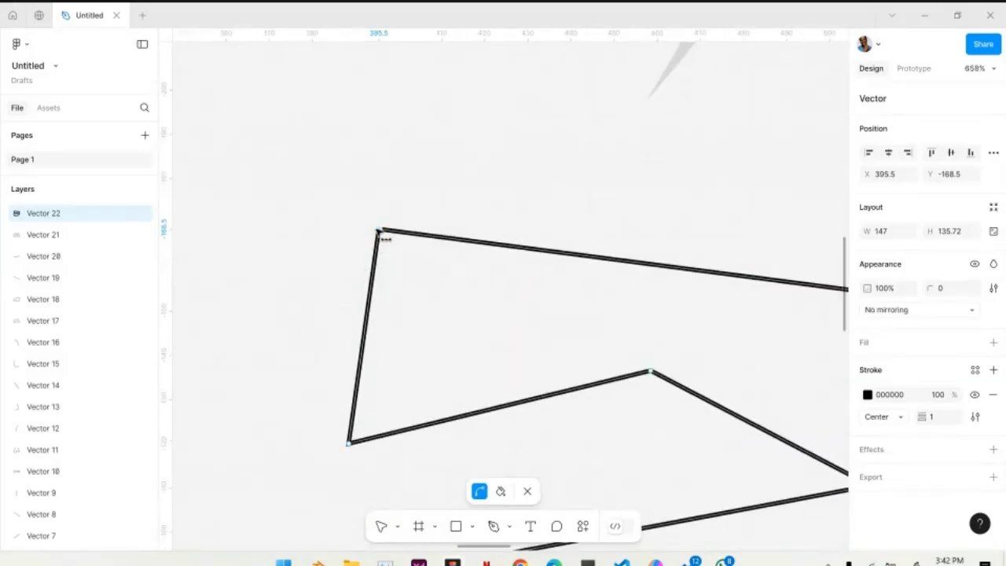
pyautogui.click(380, 231)
pyautogui.click(381, 230)
pyautogui.click(381, 230)
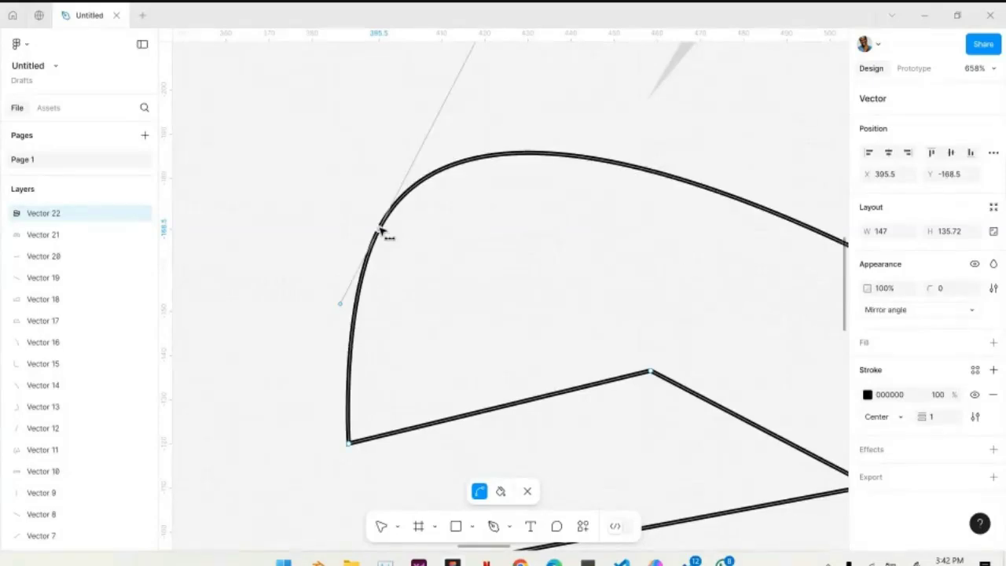
# Reshape the curve at the upper point by moving its outer handle to about X 427, Y -191 with mirrored angle and length
pyautogui.scroll(-3, 399, 259)
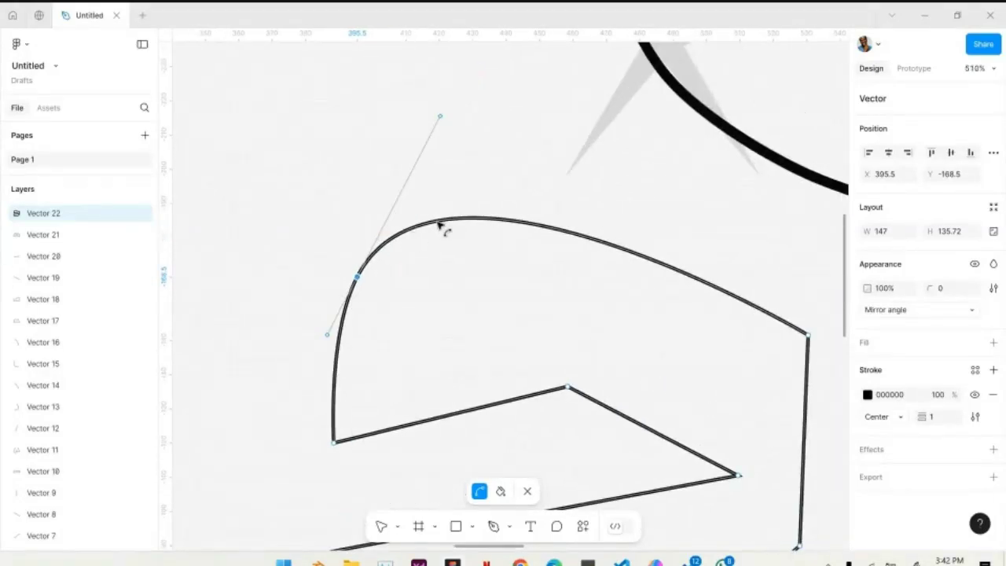
pyautogui.moveTo(441, 117); pyautogui.dragTo(444, 204)
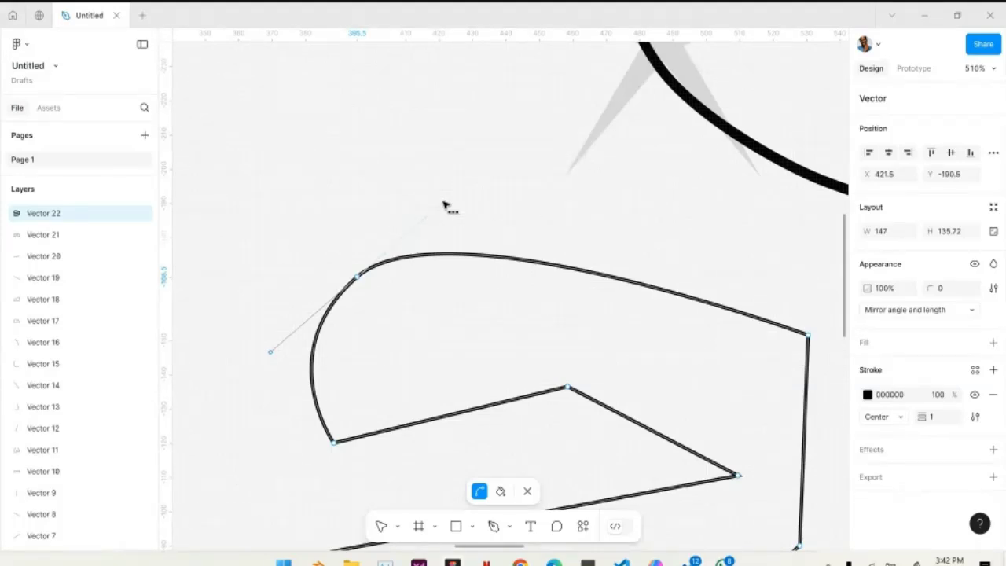
pyautogui.moveTo(444, 206)
pyautogui.mouseDown()
pyautogui.moveTo(452, 220)
pyautogui.moveTo(445, 197)
pyautogui.moveTo(403, 225)
pyautogui.moveTo(458, 229)
pyautogui.moveTo(462, 201)
pyautogui.mouseUp()
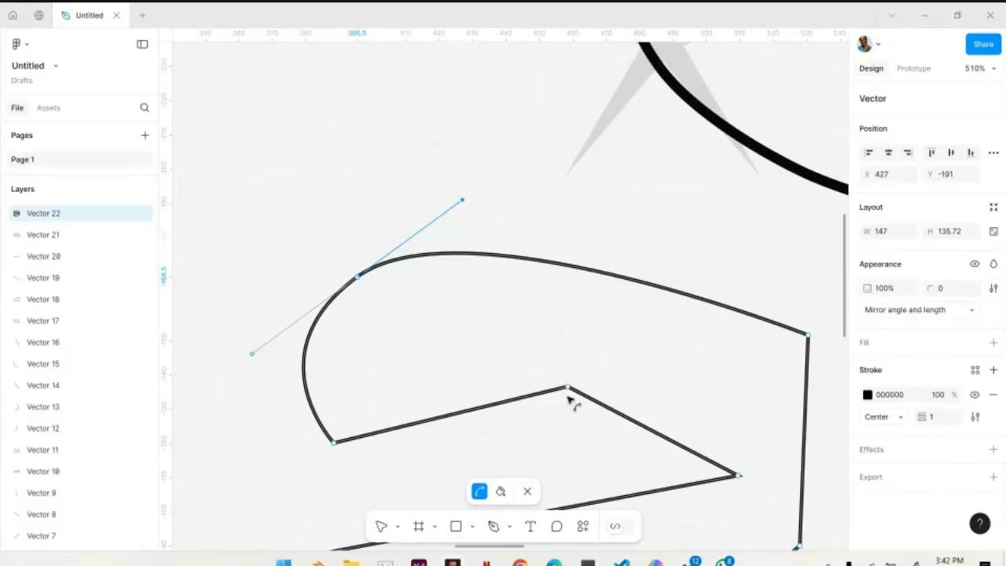
# Bend the two inner notch points into curves and move the innermost point's handle to about X 504.5, Y -74
pyautogui.moveTo(569, 390); pyautogui.dragTo(629, 385)
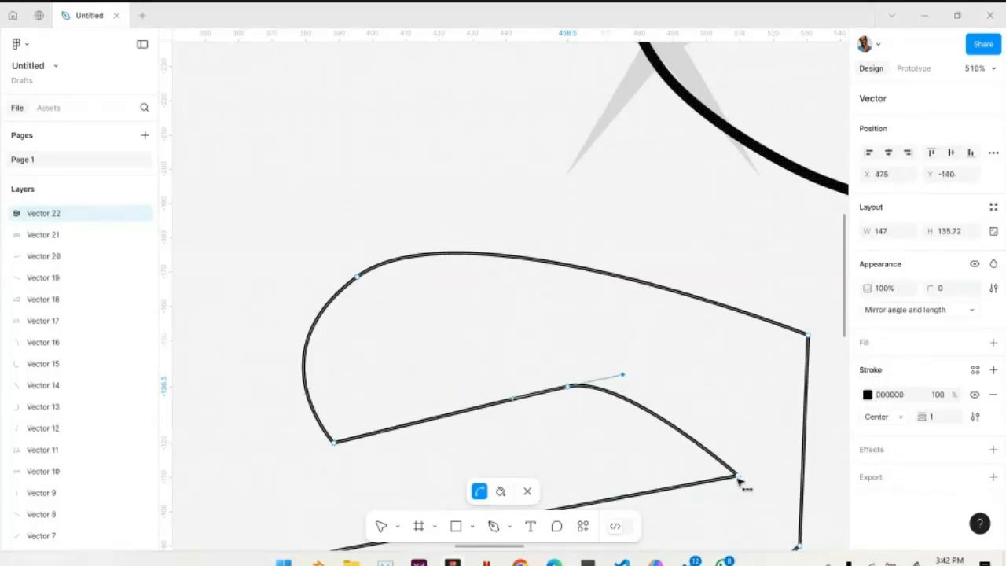
pyautogui.click(737, 477)
pyautogui.scroll(-3, 742, 480)
pyautogui.hscroll(1, 770, 372)
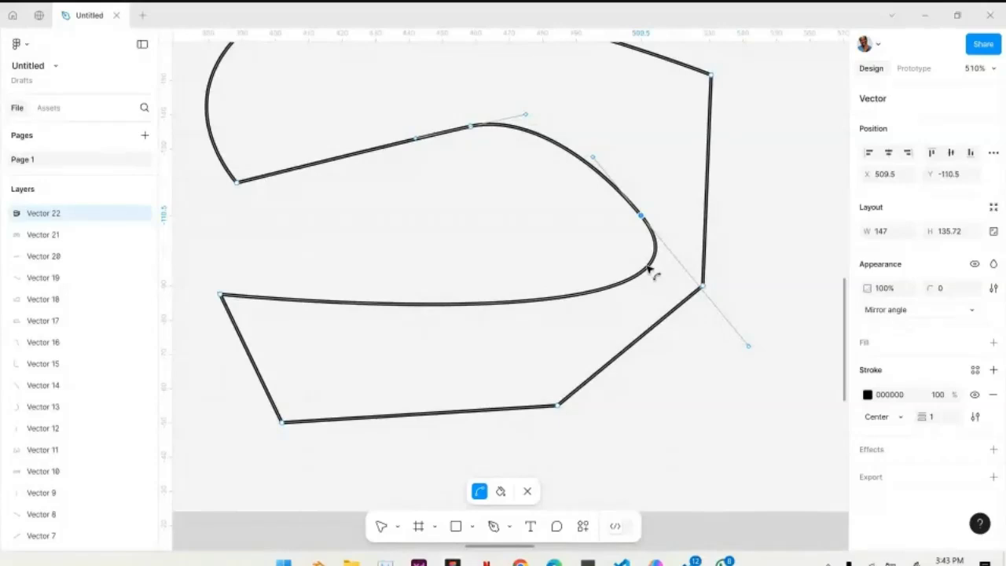
pyautogui.moveTo(750, 348); pyautogui.dragTo(624, 340)
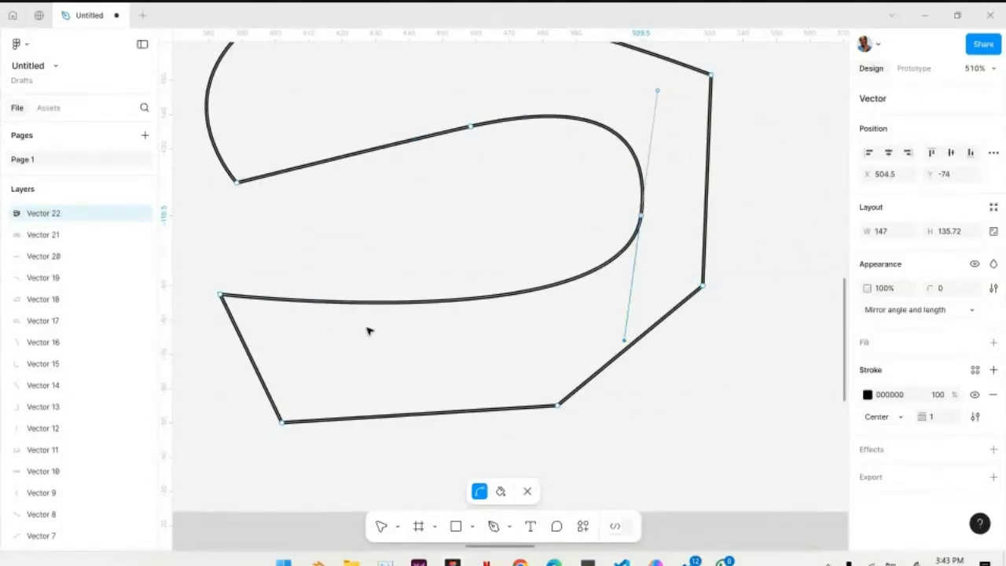
# Bend the two outer corner points opposite the opening so the outline's outer side becomes one rounded curve
pyautogui.scroll(2, 327, 325)
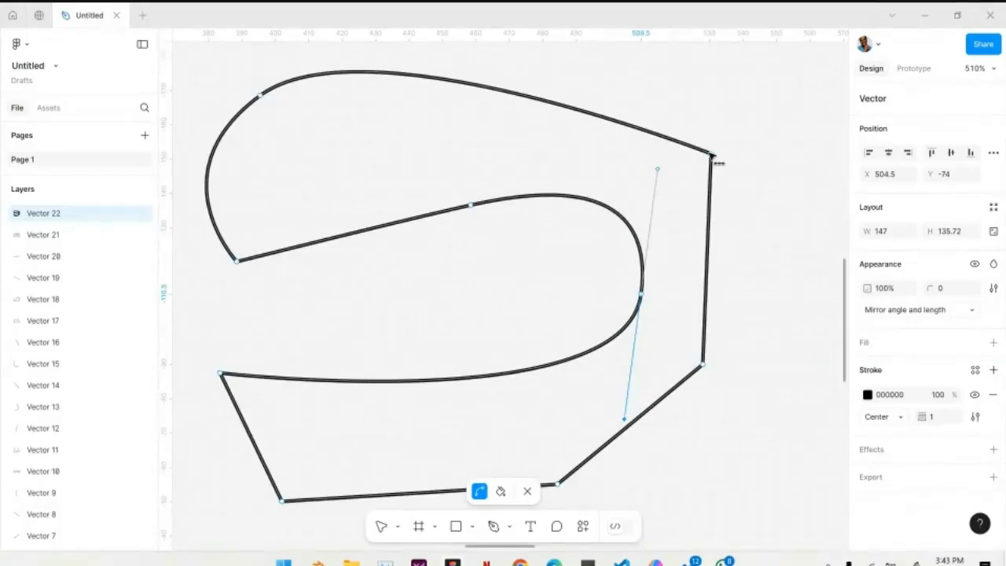
pyautogui.moveTo(711, 154); pyautogui.dragTo(739, 229)
pyautogui.moveTo(704, 367); pyautogui.dragTo(723, 382)
# Fill the closed curved outline with grey D9D9D9 using the Paint bucket, and leave vector editing
pyautogui.scroll(-3, 722, 378)
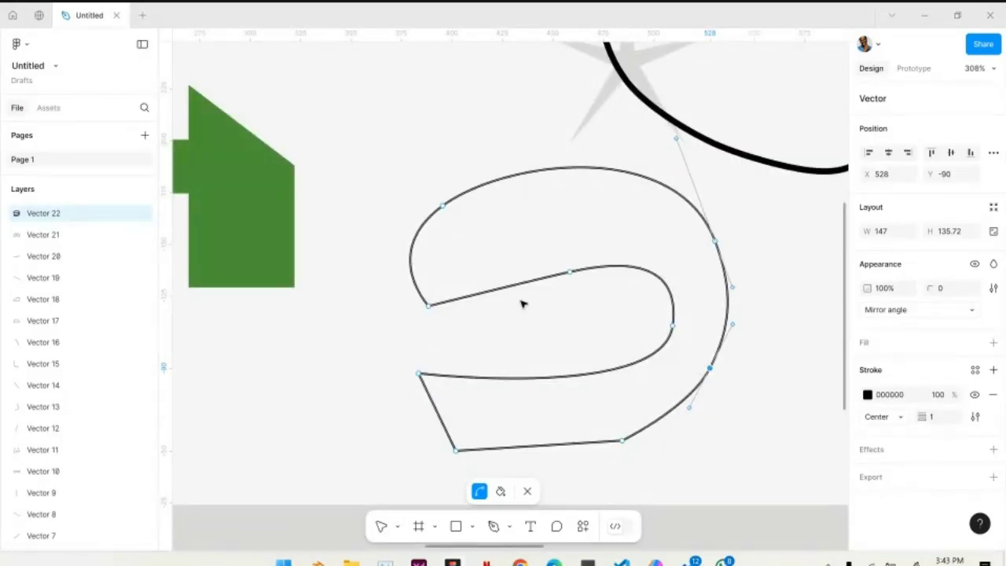
pyautogui.click(501, 491)
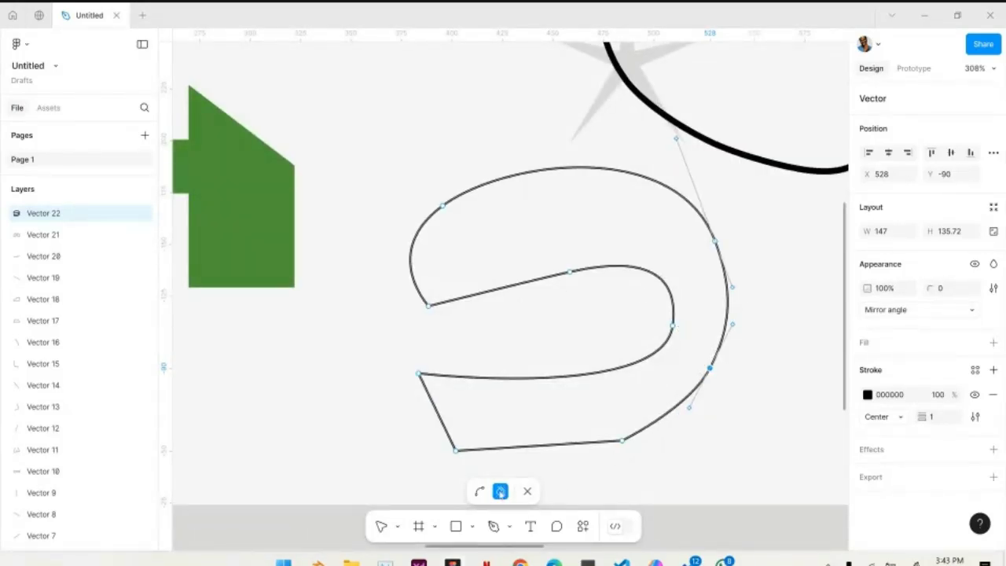
pyautogui.click(645, 252)
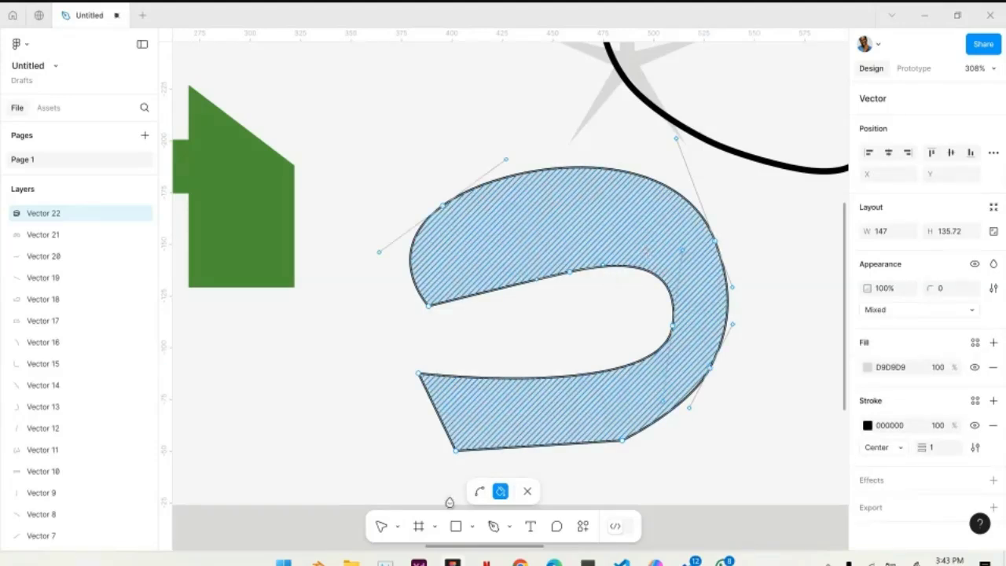
pyautogui.press('Escape')
pyautogui.press('Escape')
pyautogui.click(757, 396)
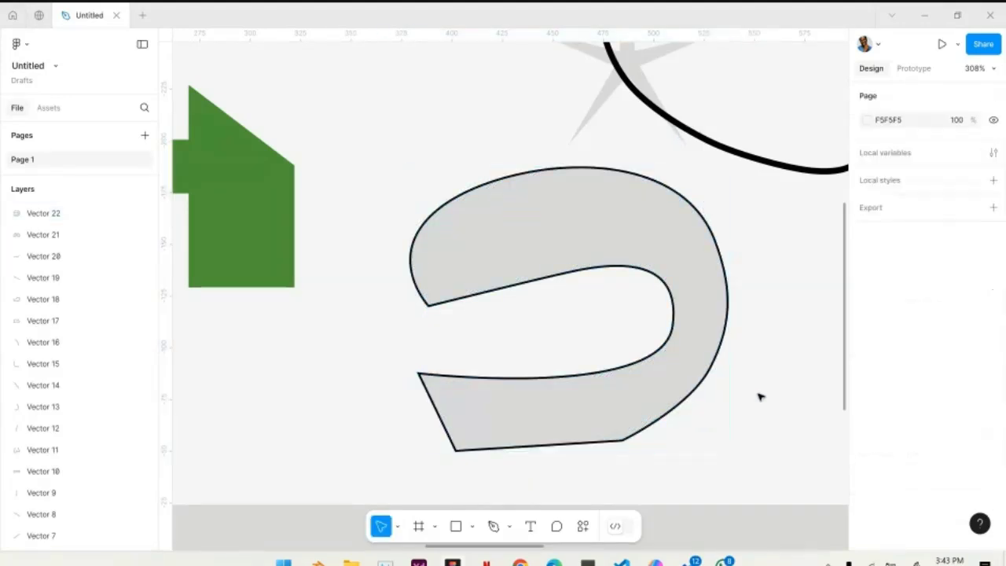
# Move the filled curved vector to X 385, Y -175 and deselect it
pyautogui.moveTo(680, 274); pyautogui.dragTo(689, 298)
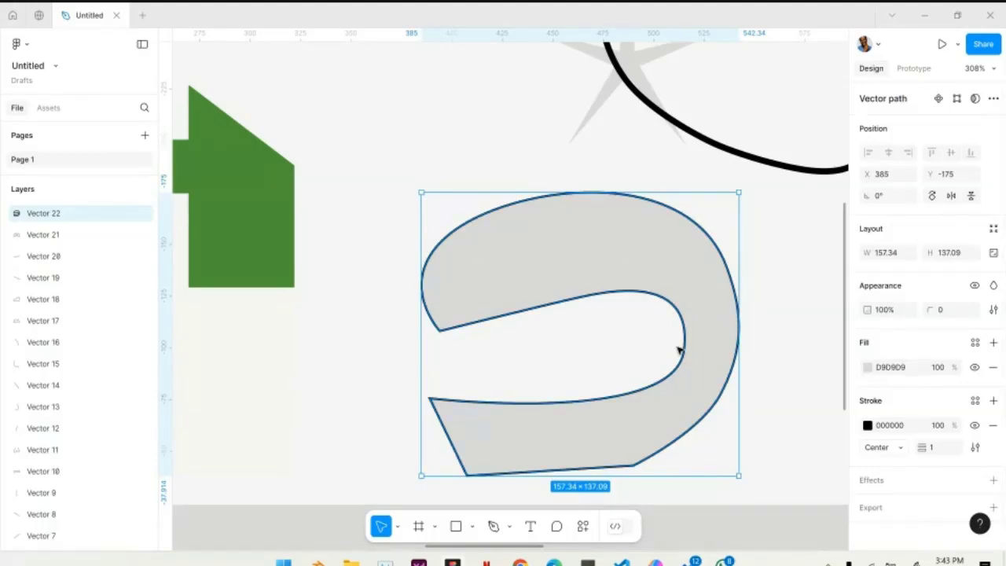
pyautogui.scroll(-3, 680, 351)
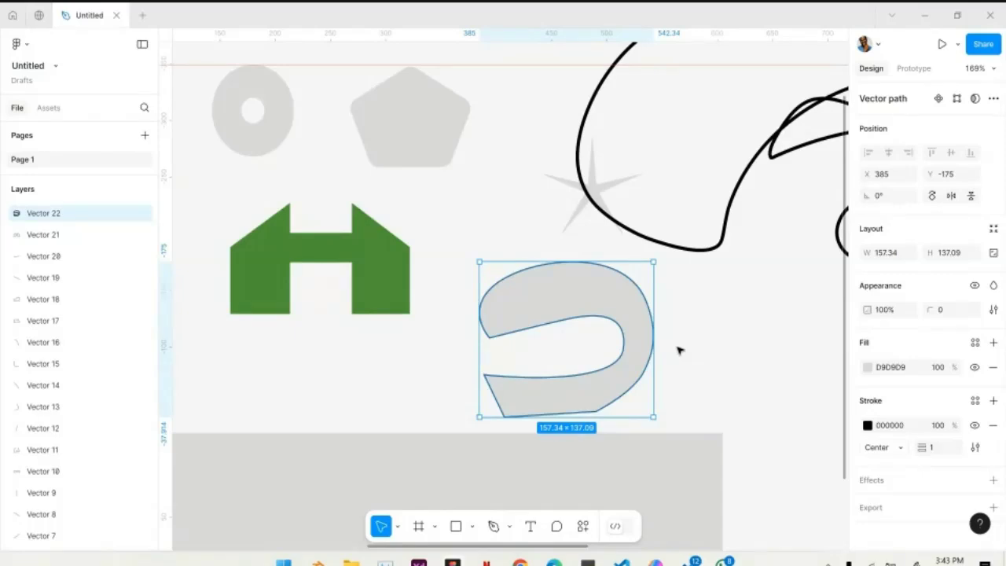
pyautogui.scroll(-7, 680, 350)
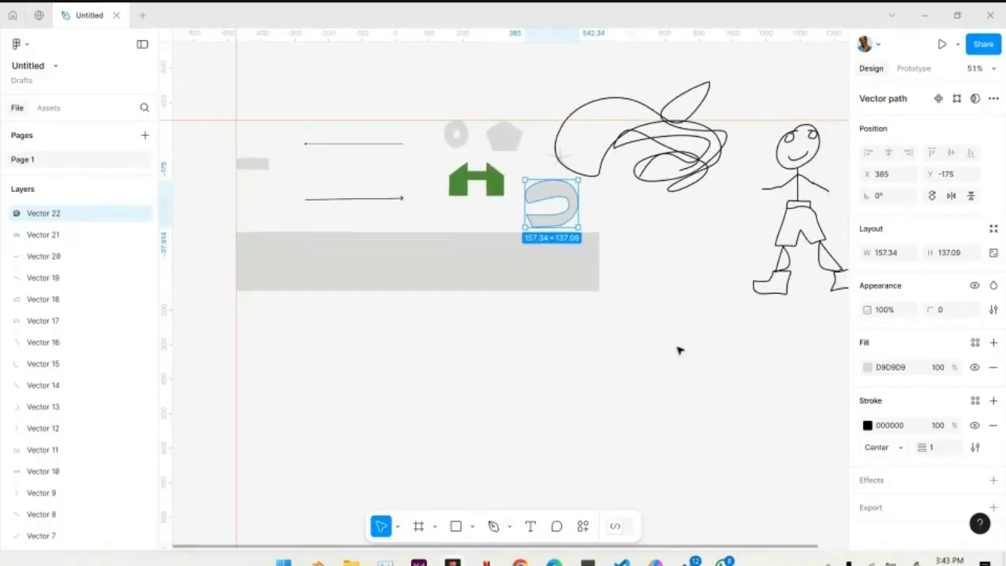
pyautogui.moveTo(680, 351); pyautogui.dragTo(577, 347)
pyautogui.click(577, 347)
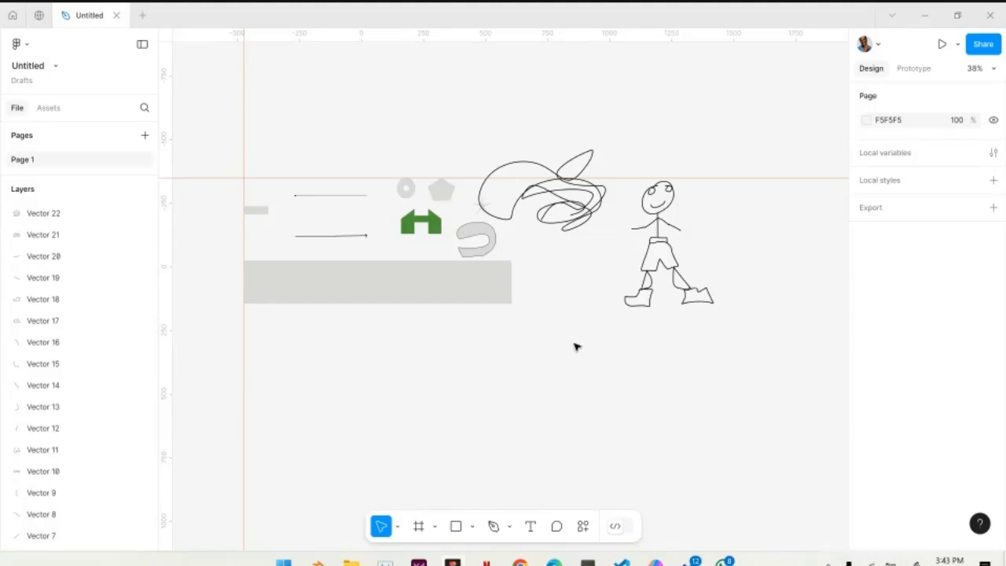
# Search the plugins and widgets for "pexels" and run the Pexels plugin
pyautogui.click(582, 526)
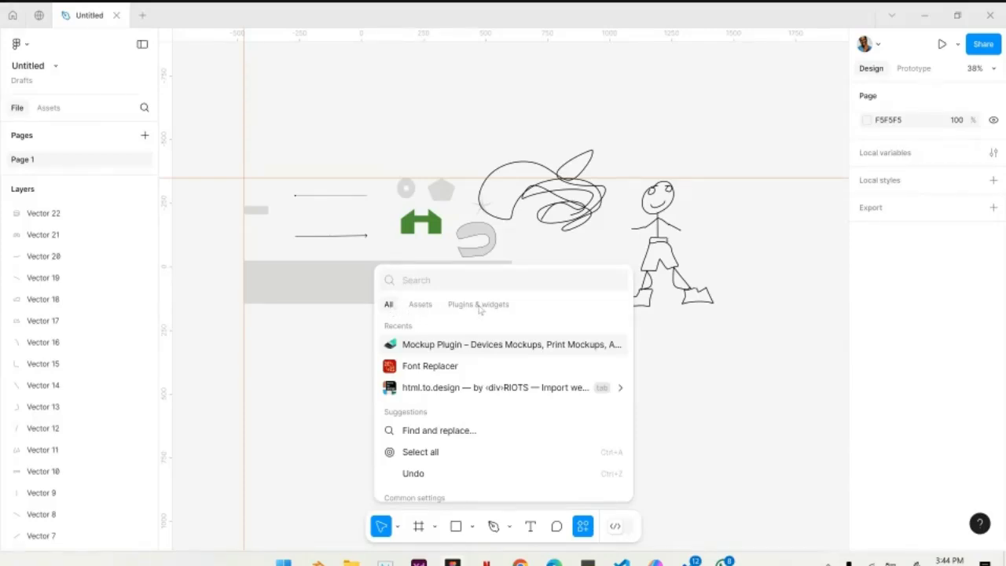
pyautogui.click(479, 306)
pyautogui.scroll(-3, 455, 377)
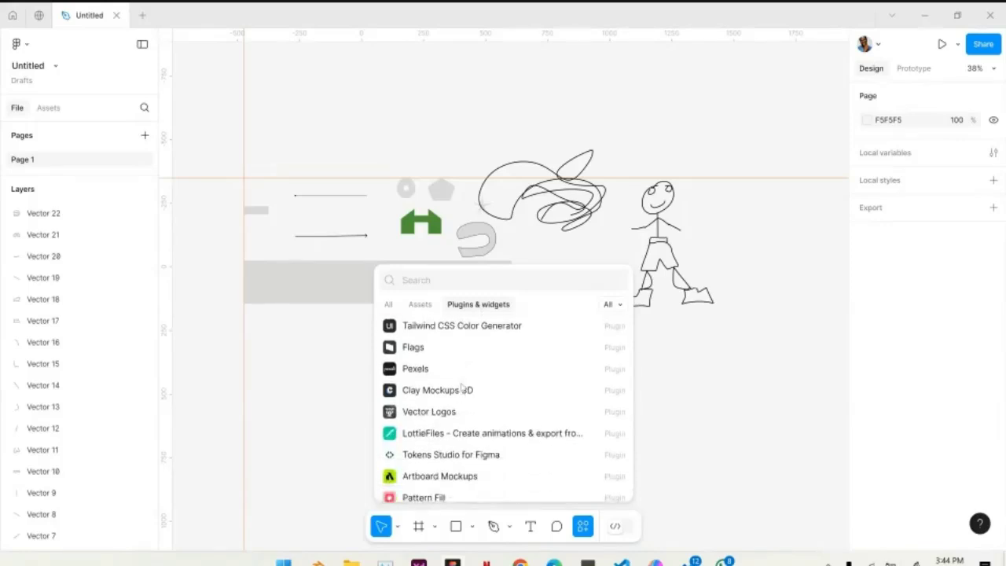
pyautogui.scroll(3, 460, 385)
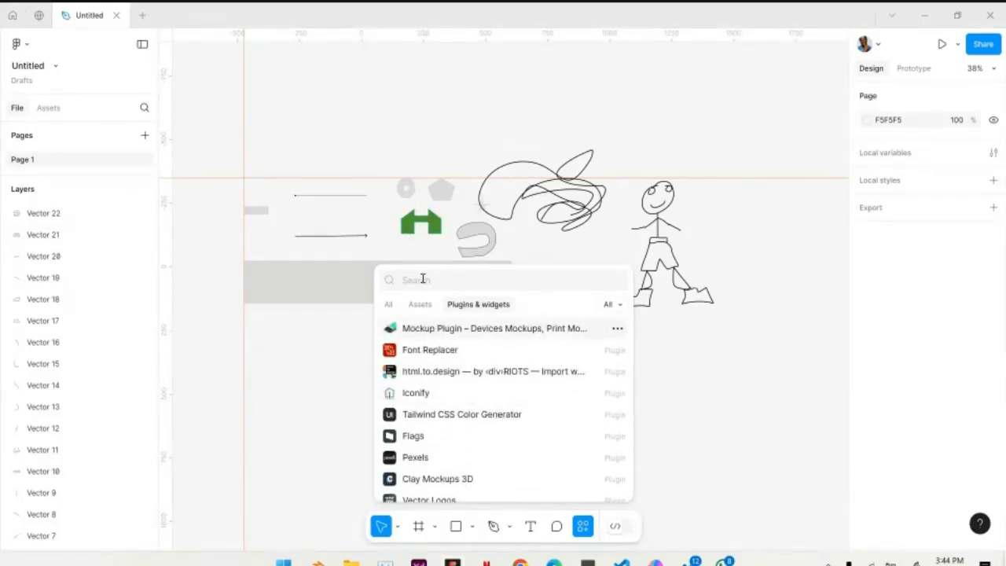
pyautogui.write('pexels')
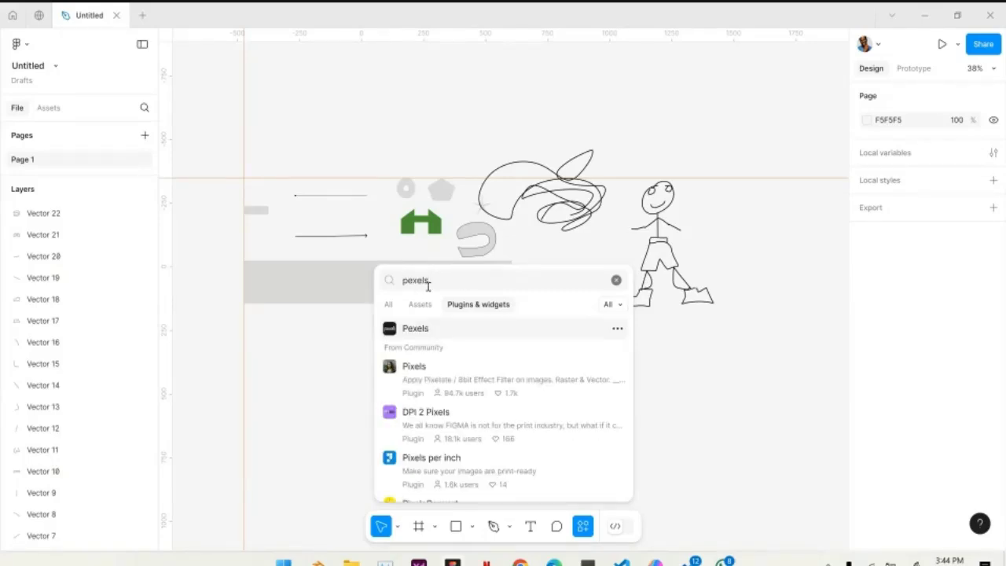
pyautogui.click(408, 330)
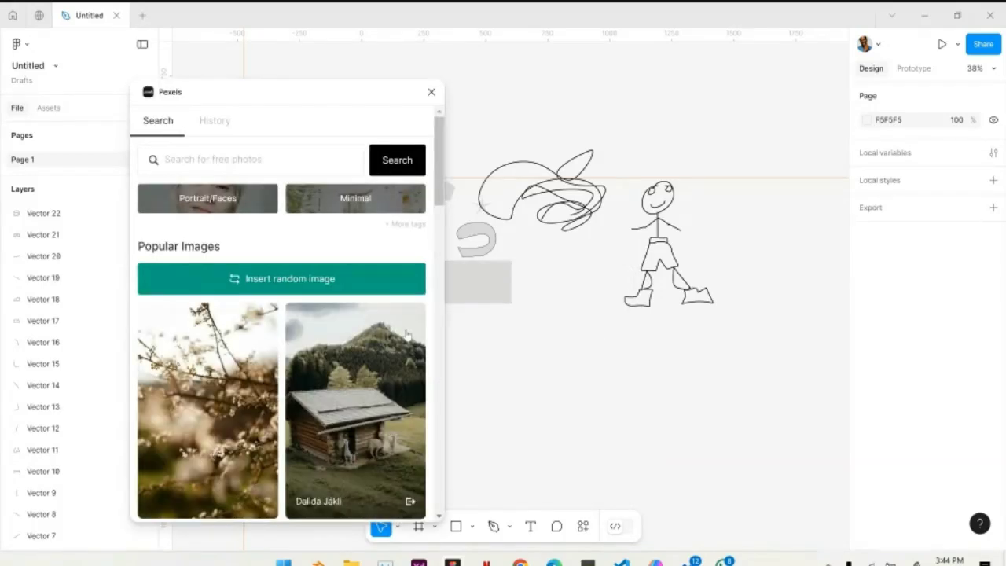
# Insert the photo of the wooden cabin below the mountain from the plugin's popular images
pyautogui.hscroll(-1, 514, 380)
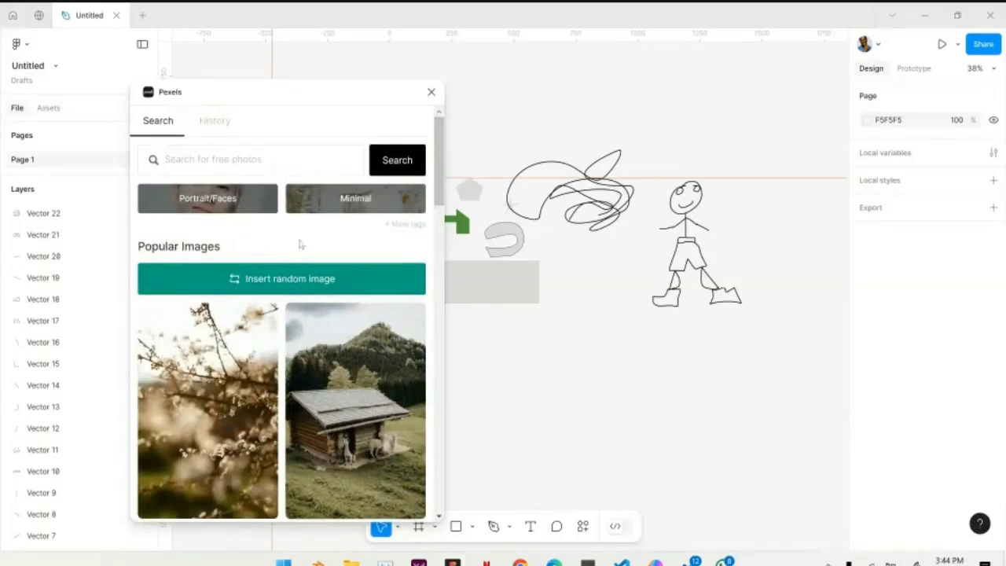
pyautogui.hscroll(-5, 539, 328)
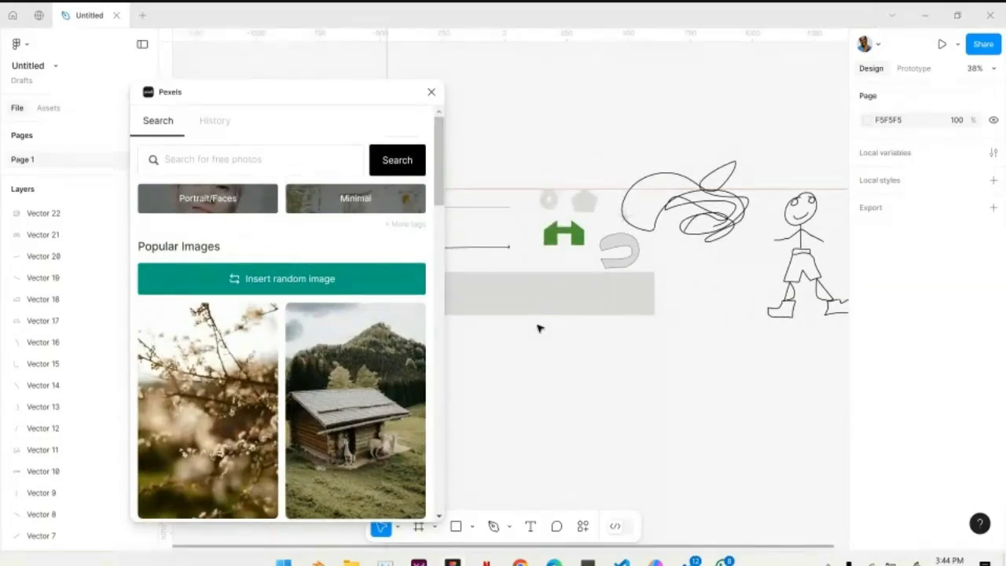
pyautogui.scroll(-5, 302, 375)
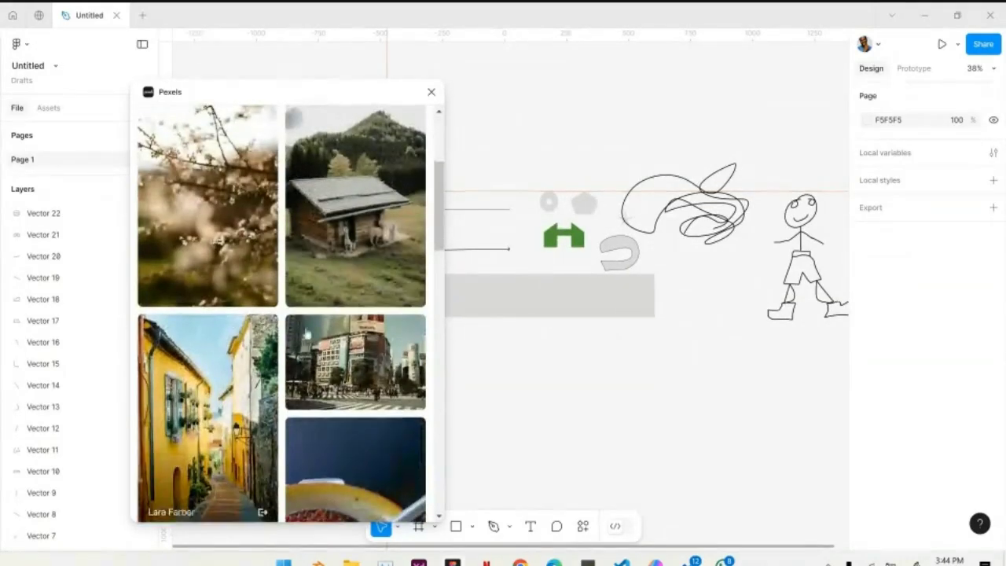
pyautogui.scroll(-1, 339, 414)
pyautogui.scroll(1, 338, 415)
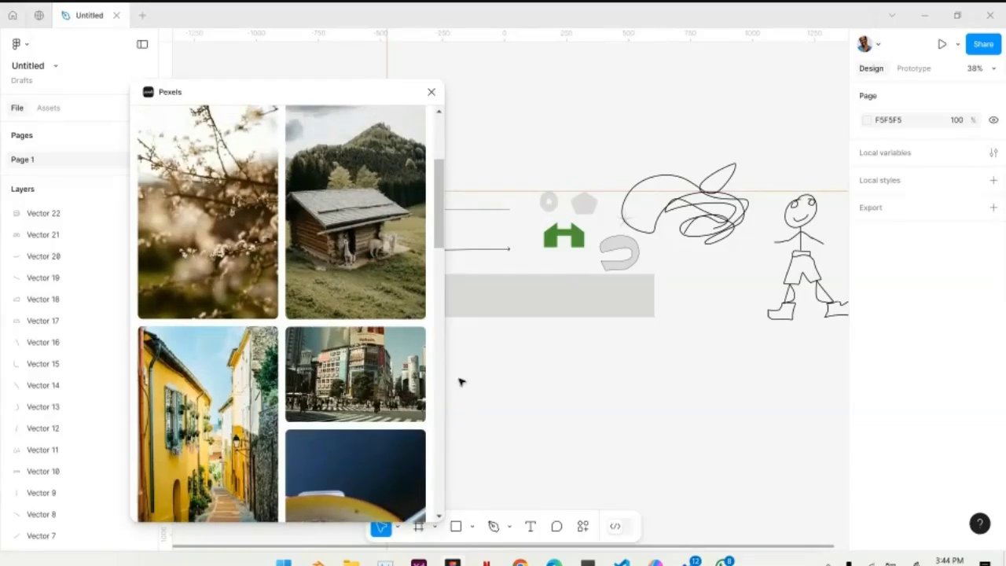
pyautogui.click(393, 240)
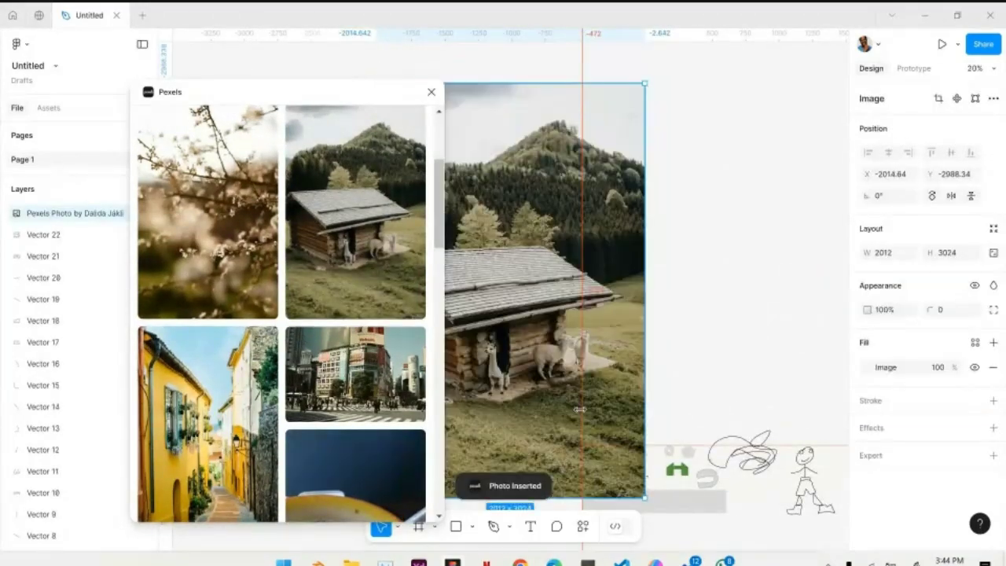
# Move the inserted cabin photo to X -1215, Y -3600 and delete it from the canvas
pyautogui.scroll(-1, 611, 319)
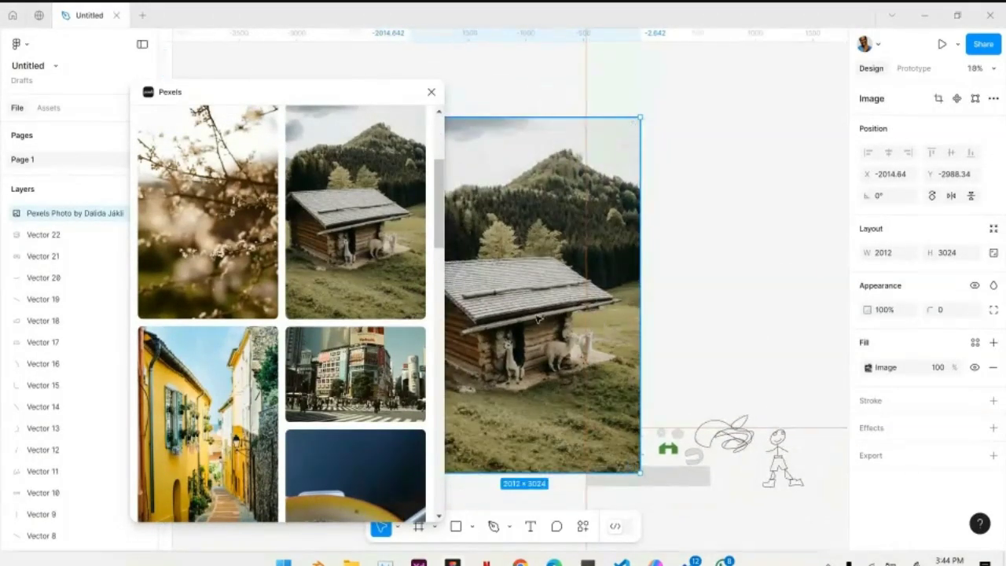
pyautogui.moveTo(544, 313); pyautogui.dragTo(628, 248)
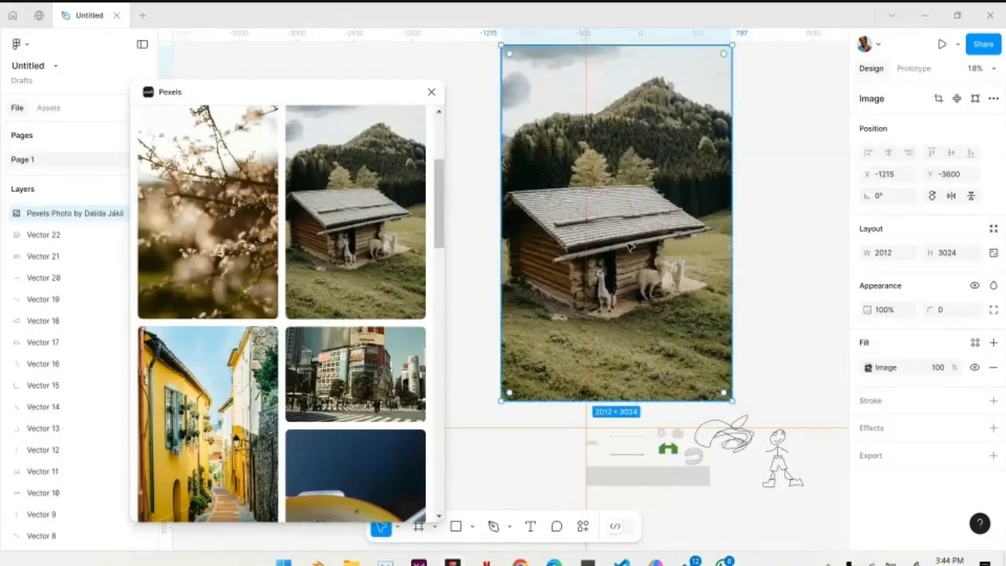
pyautogui.press('Delete')
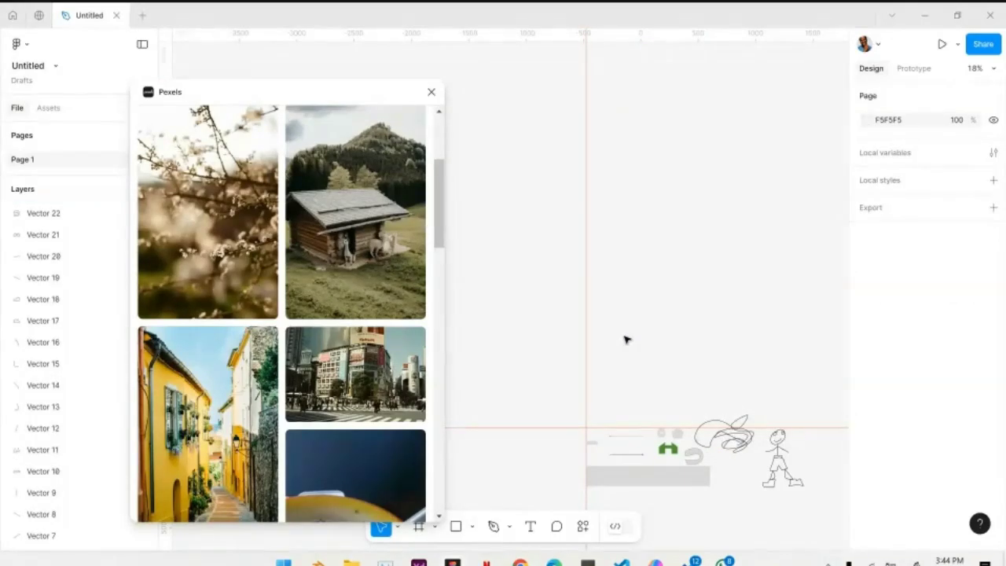
# Fill the grey rounded pentagon with the photo of the wooden cabin below the mountain, and deselect it
pyautogui.scroll(-3, 627, 339)
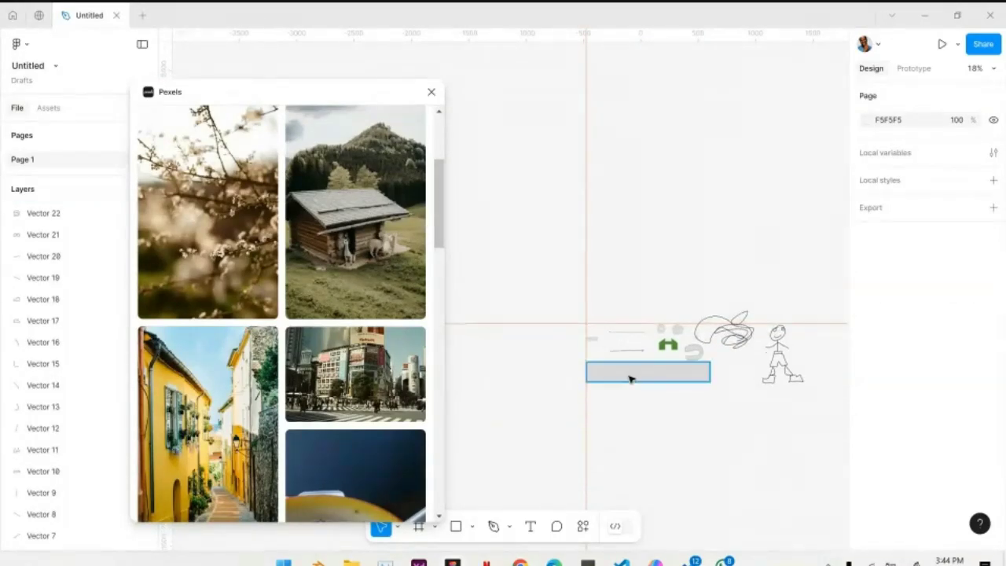
pyautogui.scroll(5, 629, 377)
pyautogui.scroll(6, 626, 277)
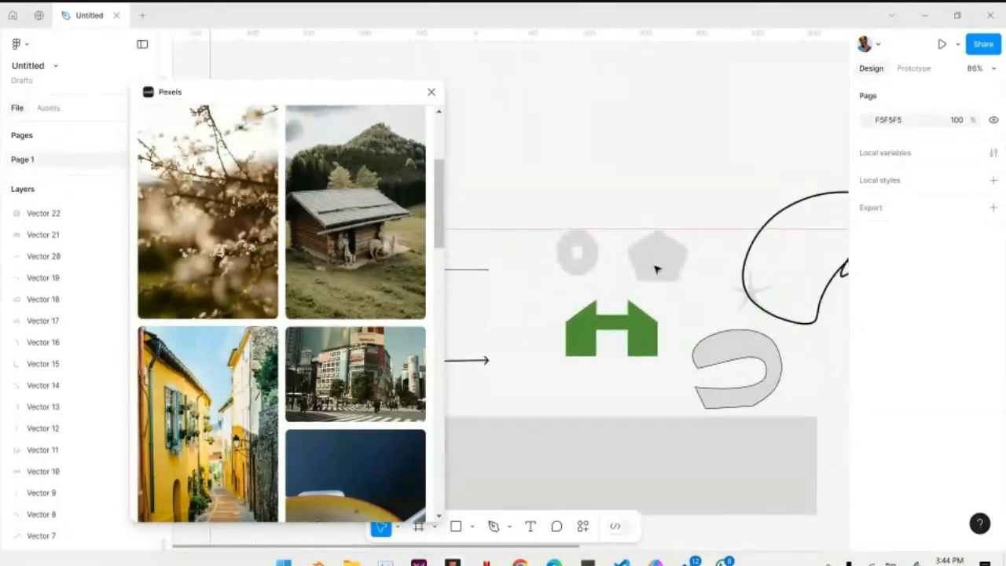
pyautogui.click(660, 269)
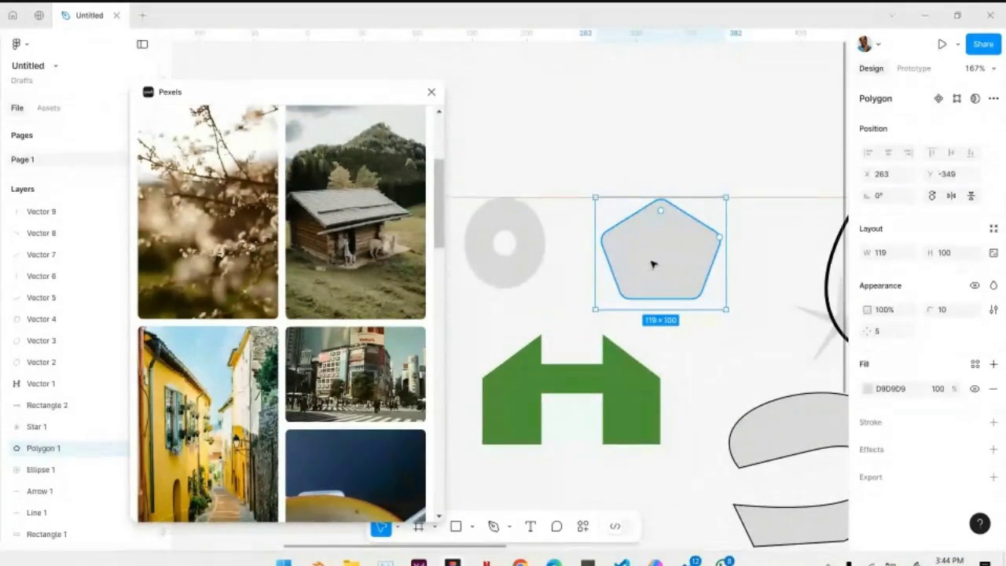
pyautogui.click(340, 250)
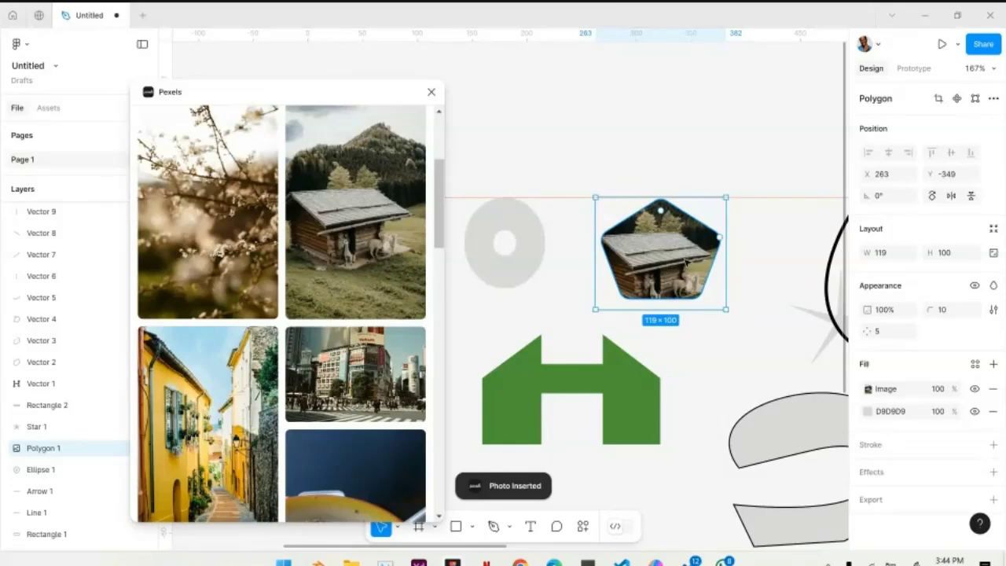
pyautogui.click(653, 109)
pyautogui.scroll(6, 667, 204)
pyautogui.scroll(-2, 658, 337)
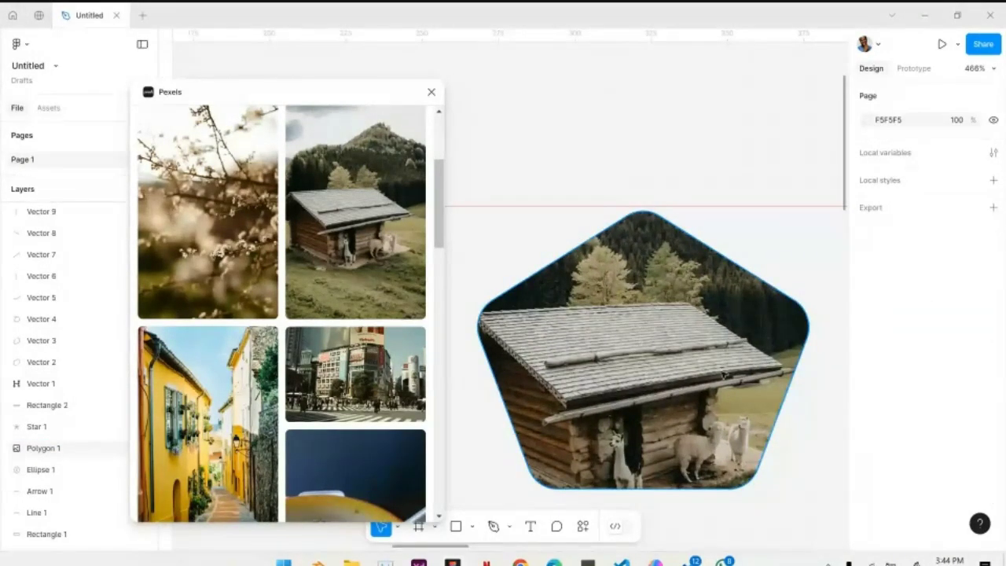
pyautogui.scroll(-8, 724, 376)
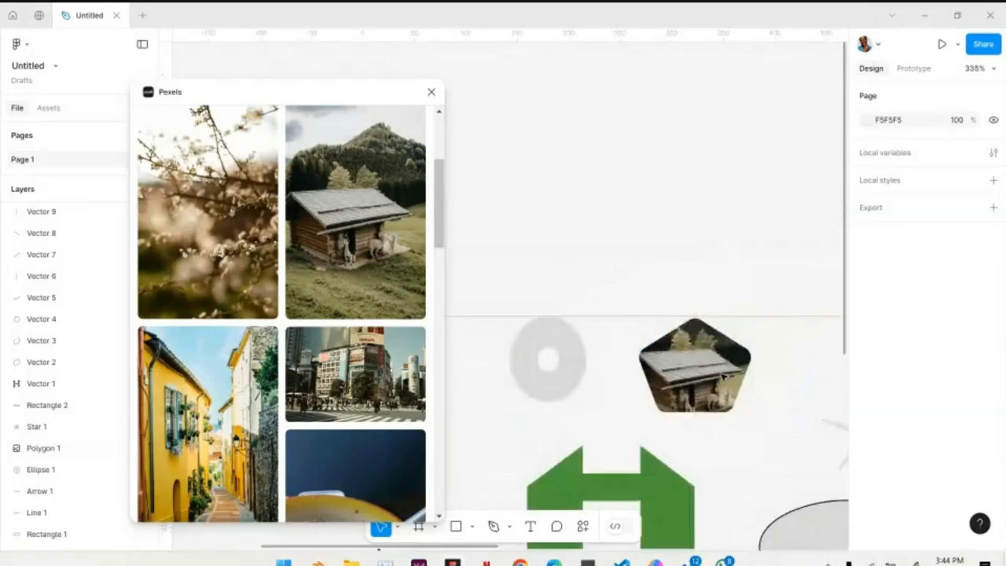
# Fill the grey curved vector with the yellow scooter photo from the popular images, and close the Pexels plugin
pyautogui.hscroll(3, 629, 236)
pyautogui.scroll(-2, 628, 236)
pyautogui.click(593, 146)
pyautogui.scroll(5, 593, 146)
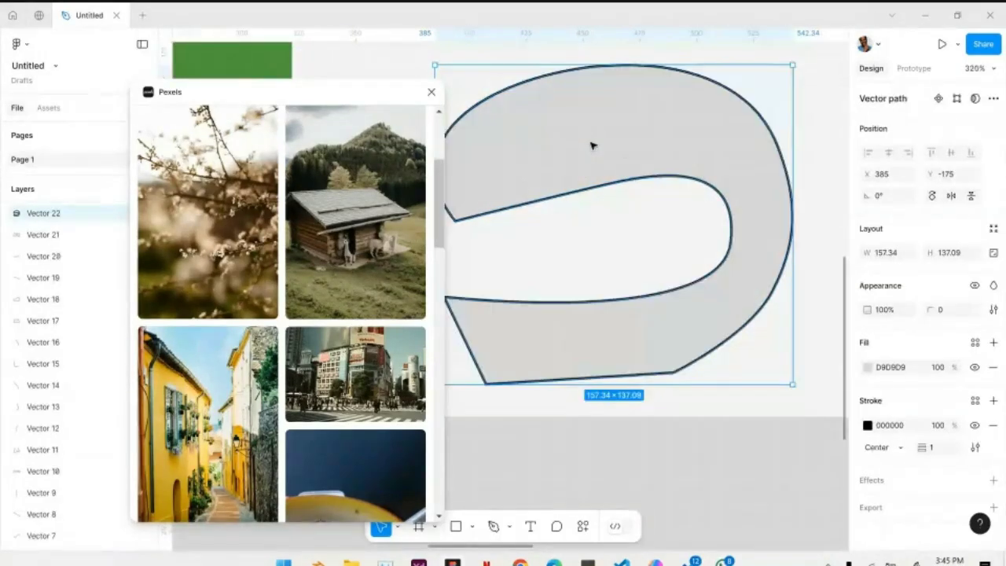
pyautogui.scroll(-10, 281, 375)
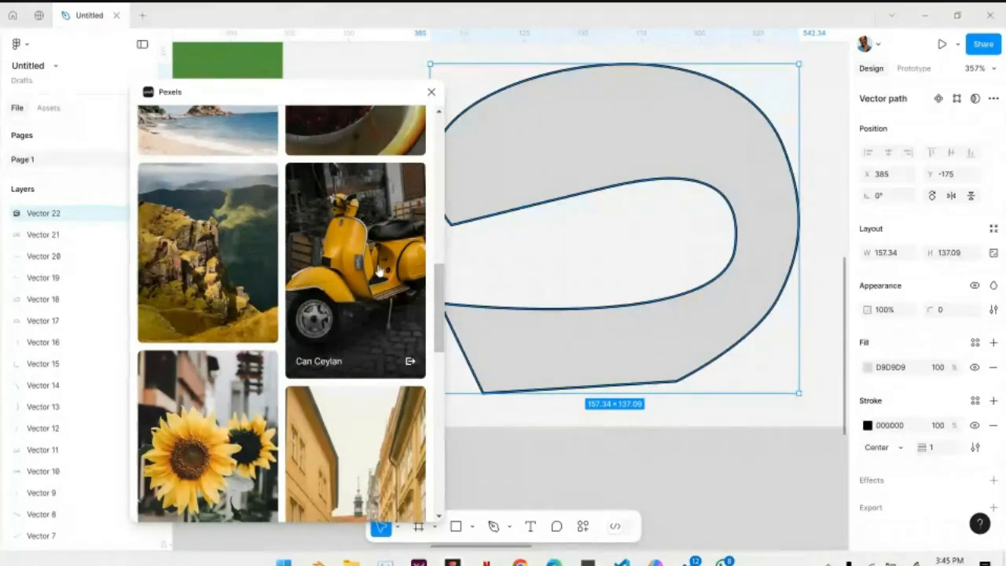
pyautogui.click(355, 270)
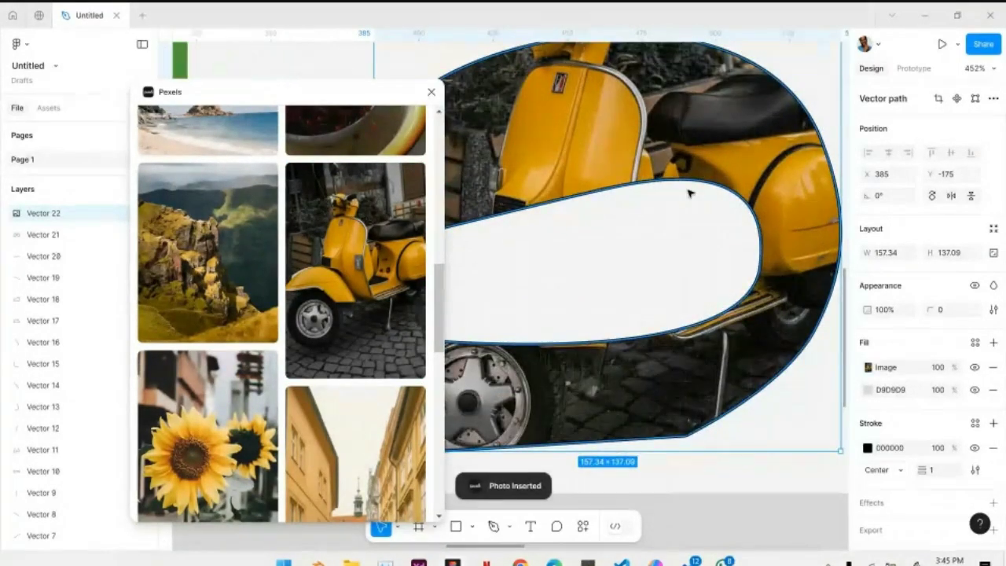
pyautogui.scroll(-5, 689, 192)
pyautogui.scroll(-1, 689, 193)
pyautogui.click(665, 197)
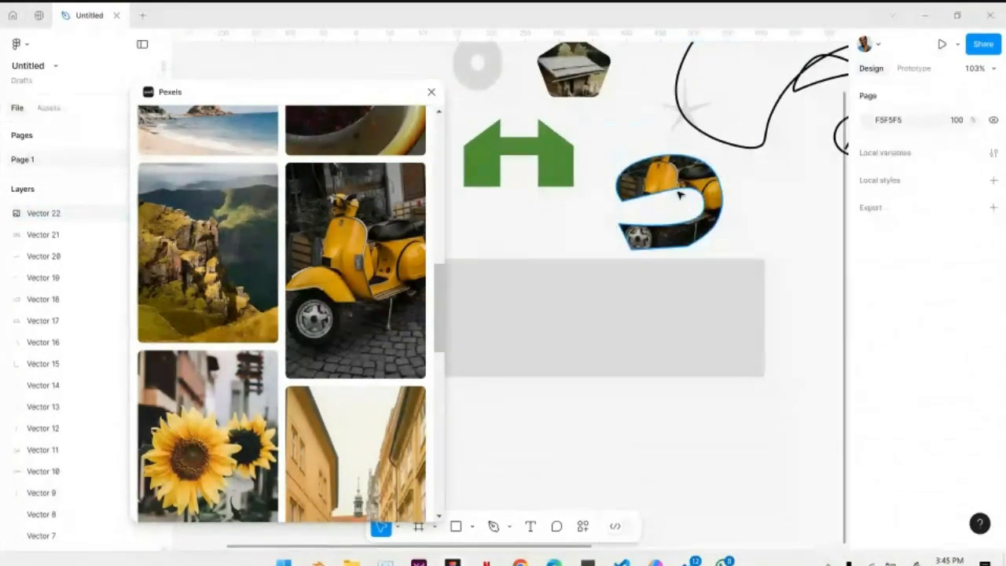
pyautogui.click(679, 195)
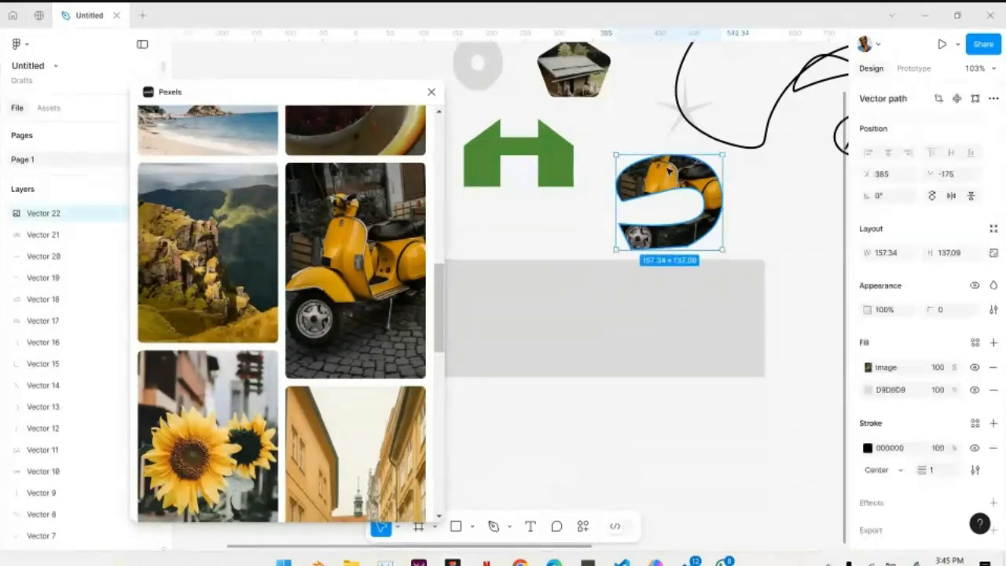
pyautogui.scroll(2, 669, 172)
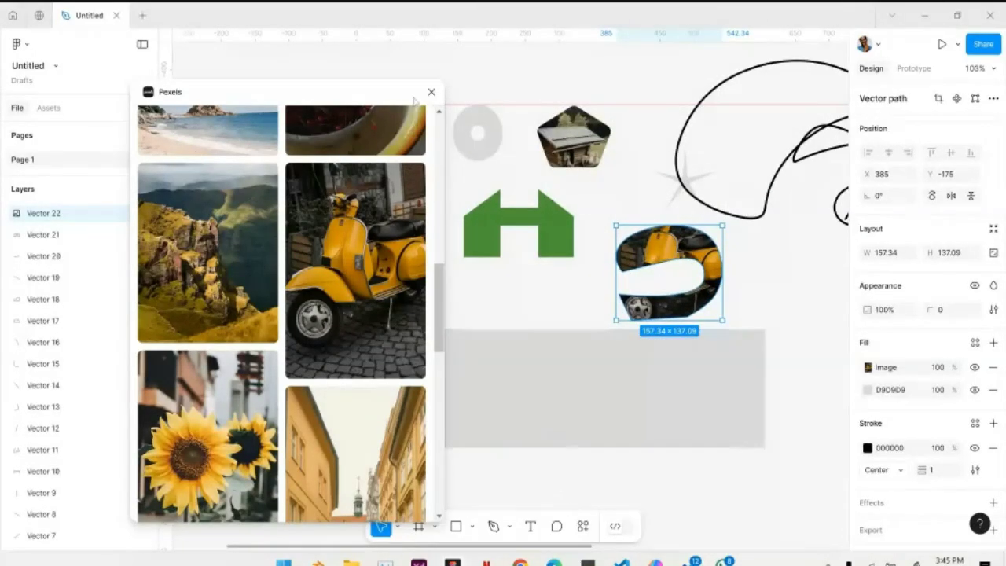
pyautogui.click(430, 92)
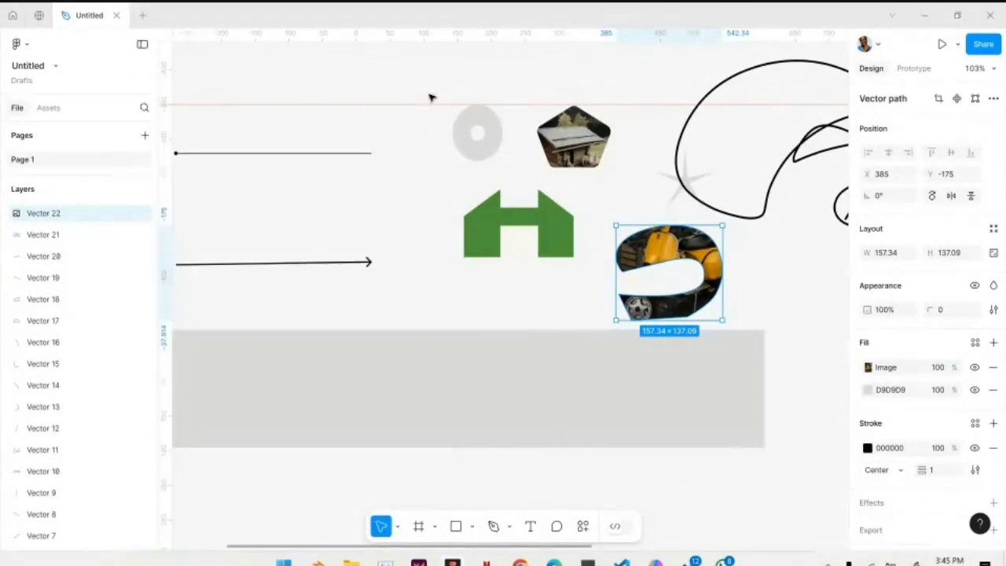
# Search the plugins and widgets for "Pexels" and run the Pexels plugin again
pyautogui.click(584, 527)
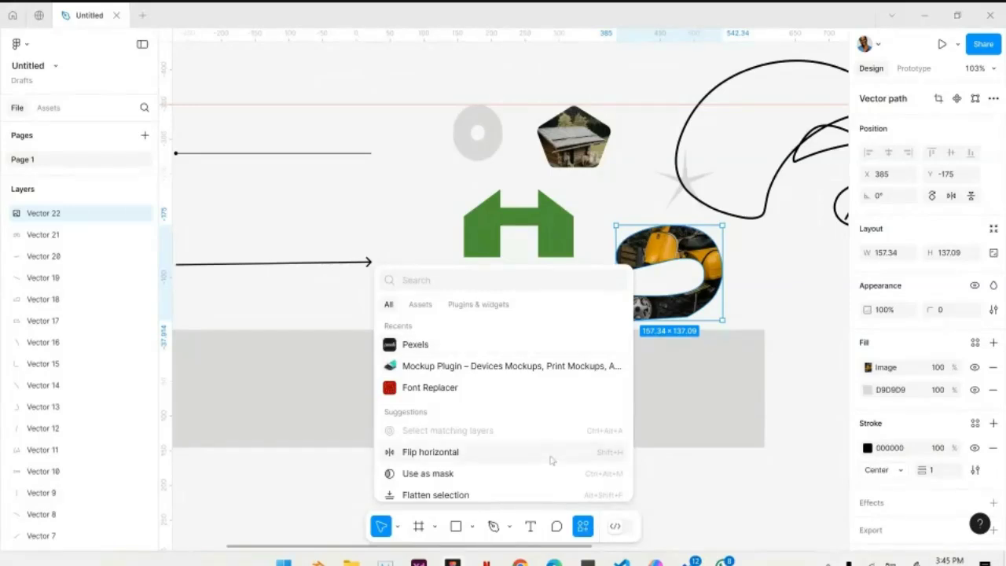
pyautogui.click(476, 307)
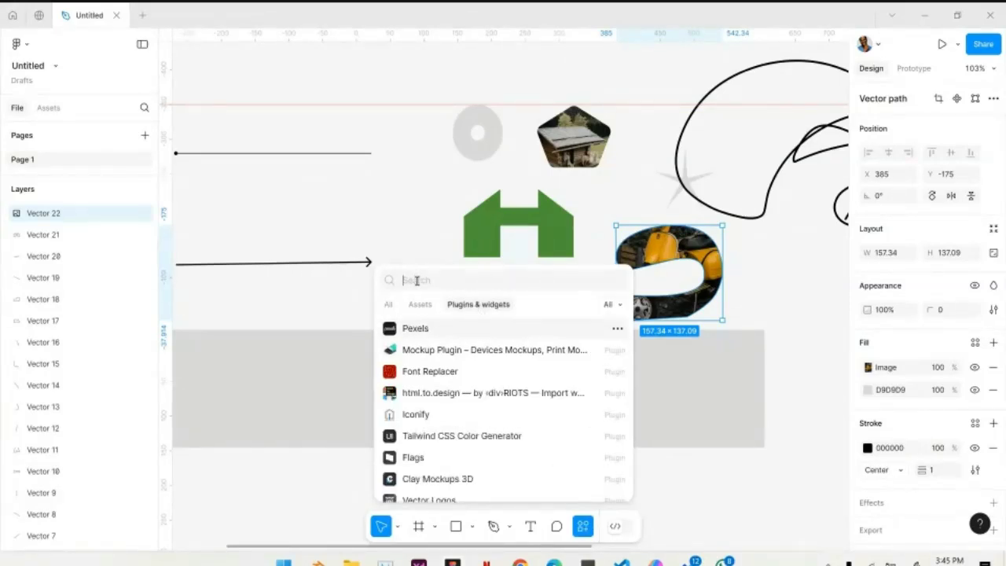
pyautogui.write('Pex')
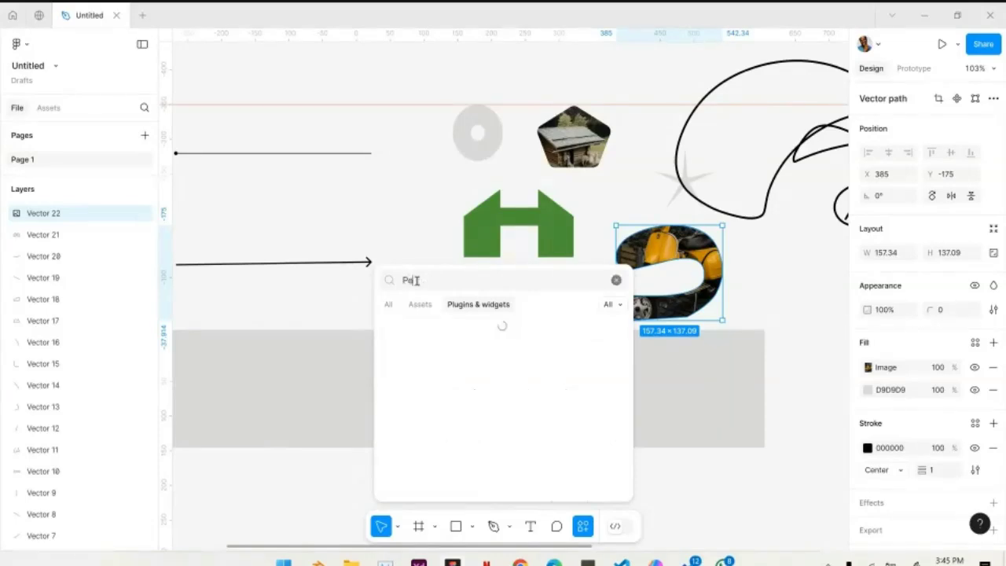
pyautogui.write('els')
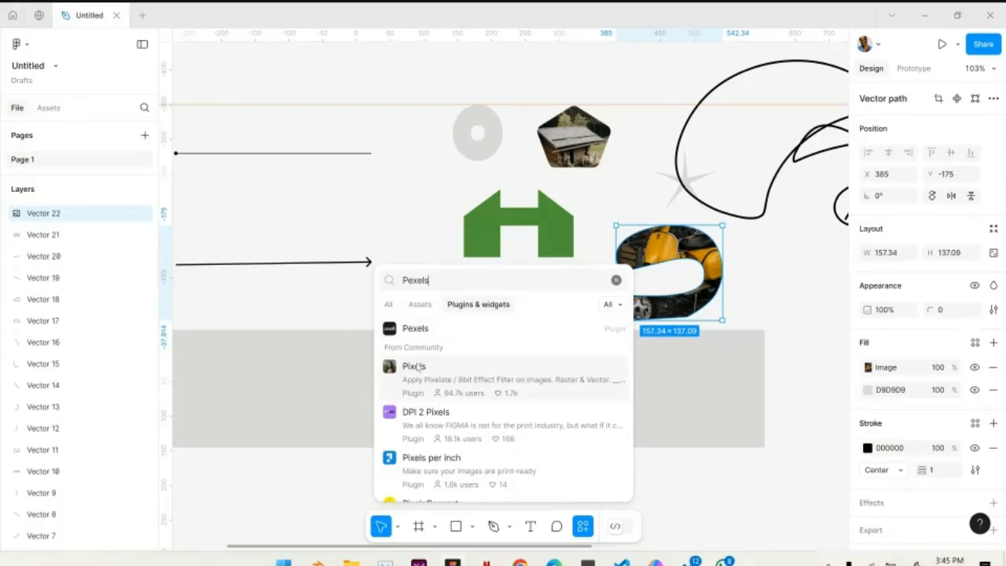
pyautogui.click(411, 329)
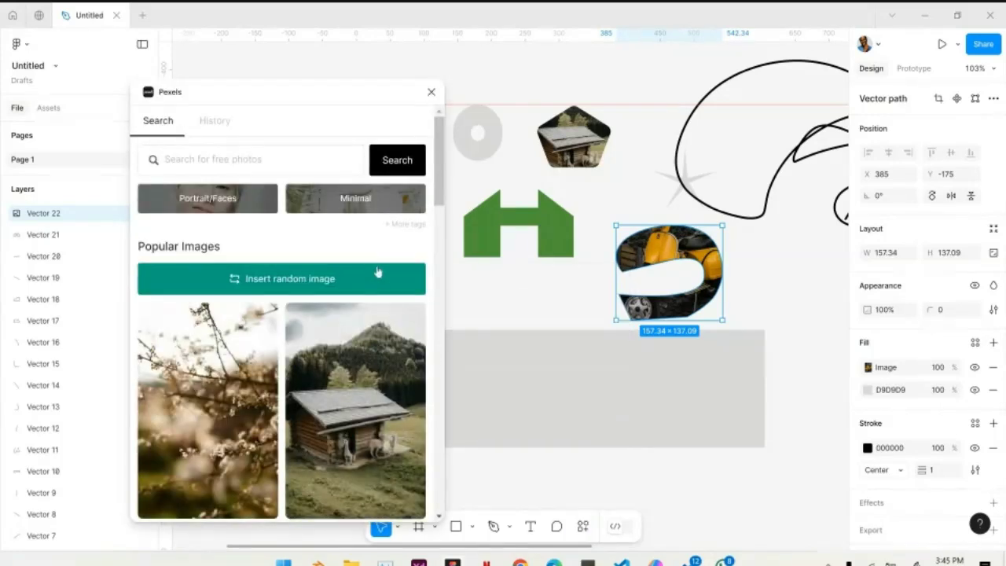
# Search the Pexels photos for "Black people" and browse through the images
pyautogui.click(255, 161)
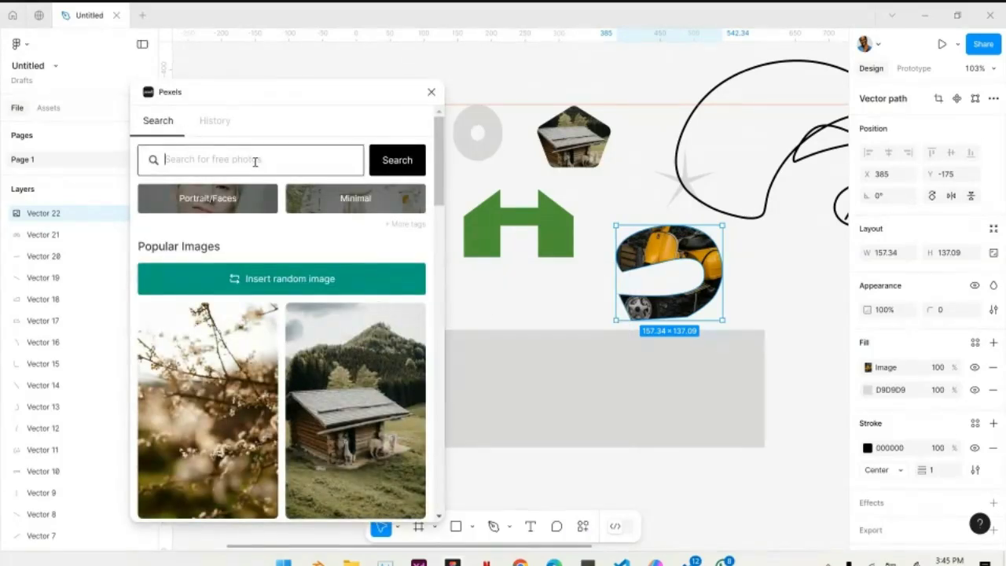
pyautogui.write('Black people')
pyautogui.press('Return')
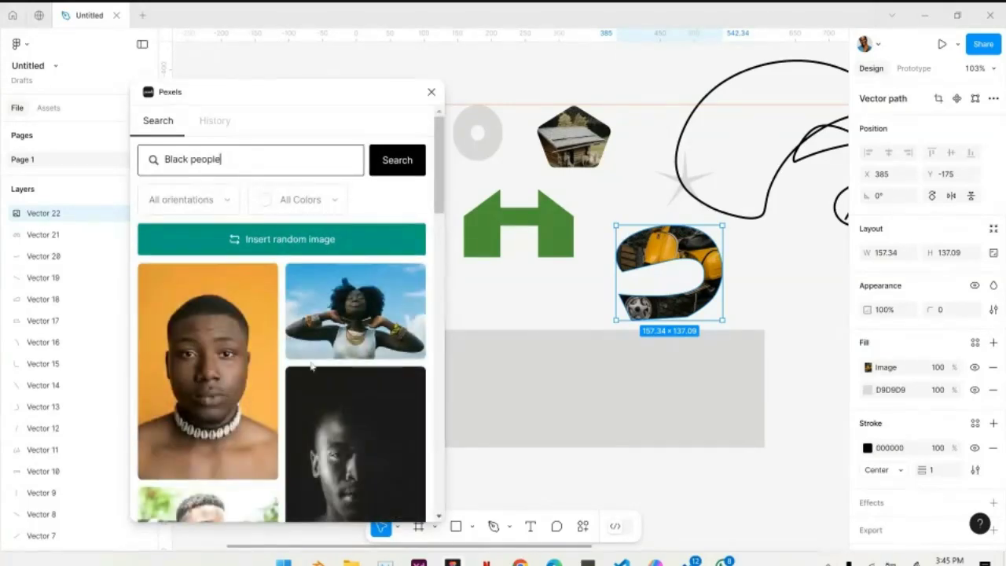
pyautogui.scroll(-3, 219, 279)
pyautogui.scroll(-9, 220, 280)
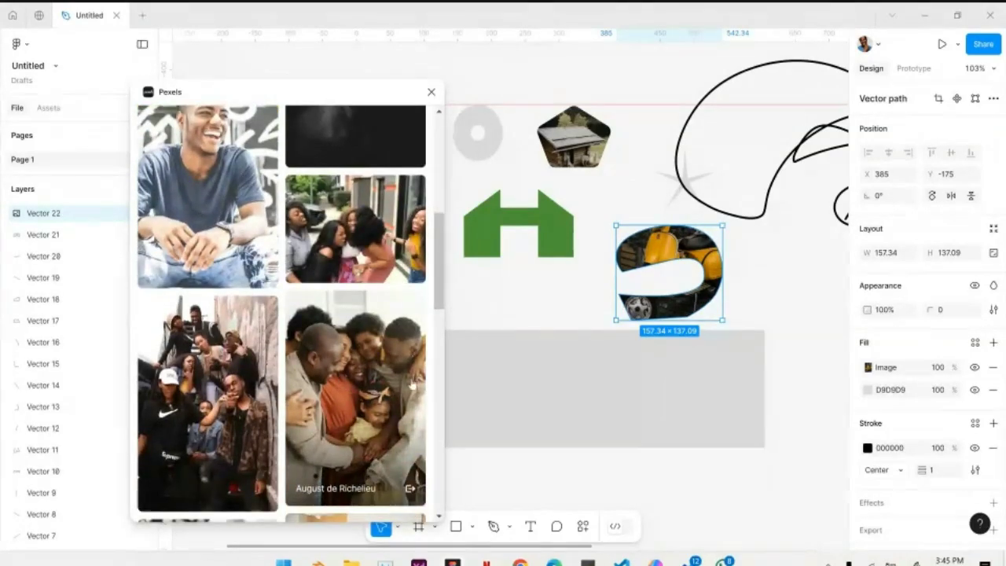
# Fill the long grey rectangle below the arrow with the photo of the embracing family
pyautogui.hscroll(-5, 584, 400)
pyautogui.keyDown('ctrl'); pyautogui.scroll(-5, 623, 395); pyautogui.keyUp('ctrl')
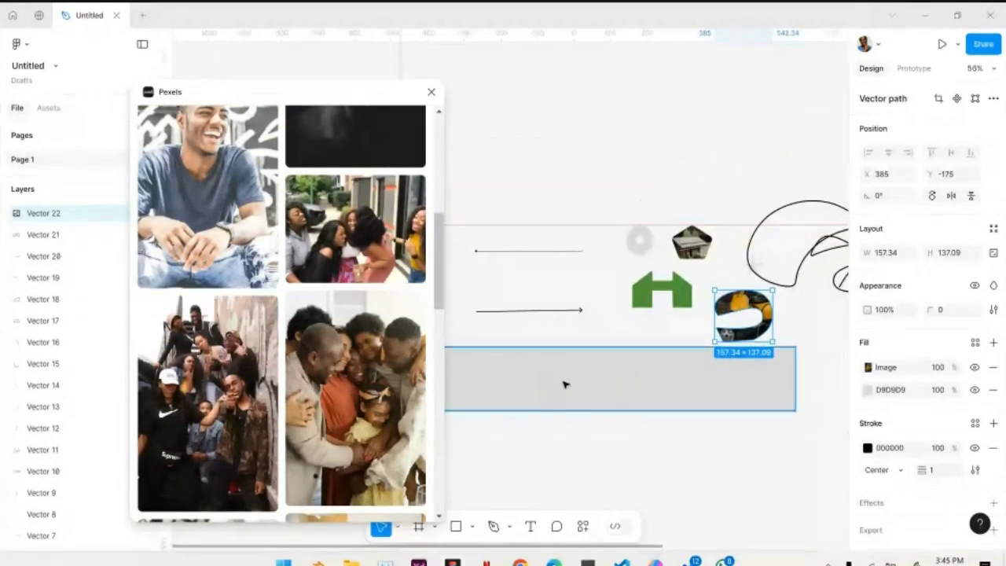
pyautogui.click(669, 350)
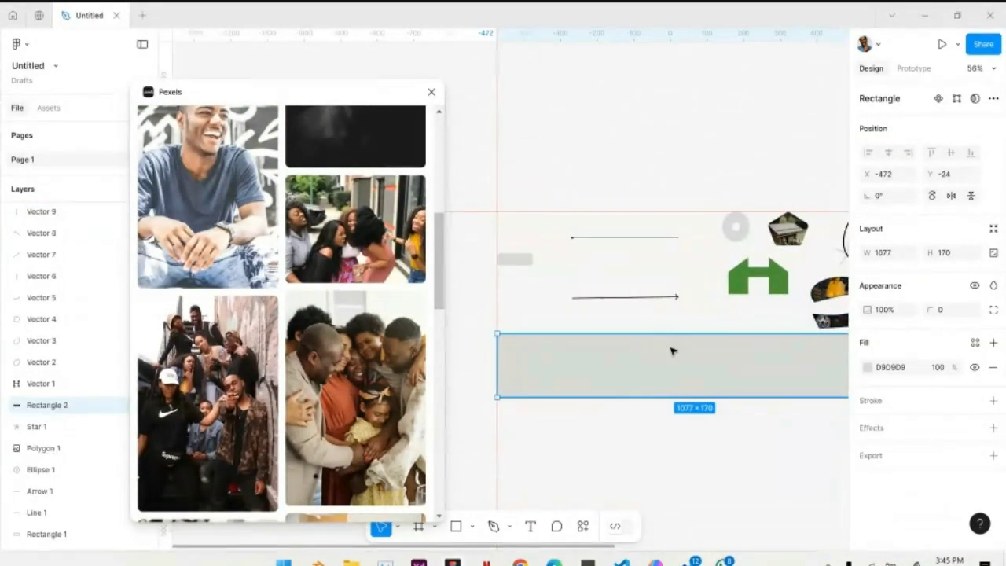
pyautogui.click(637, 438)
pyautogui.keyDown('ctrl'); pyautogui.scroll(-3, 698, 361); pyautogui.keyUp('ctrl')
pyautogui.click(691, 362)
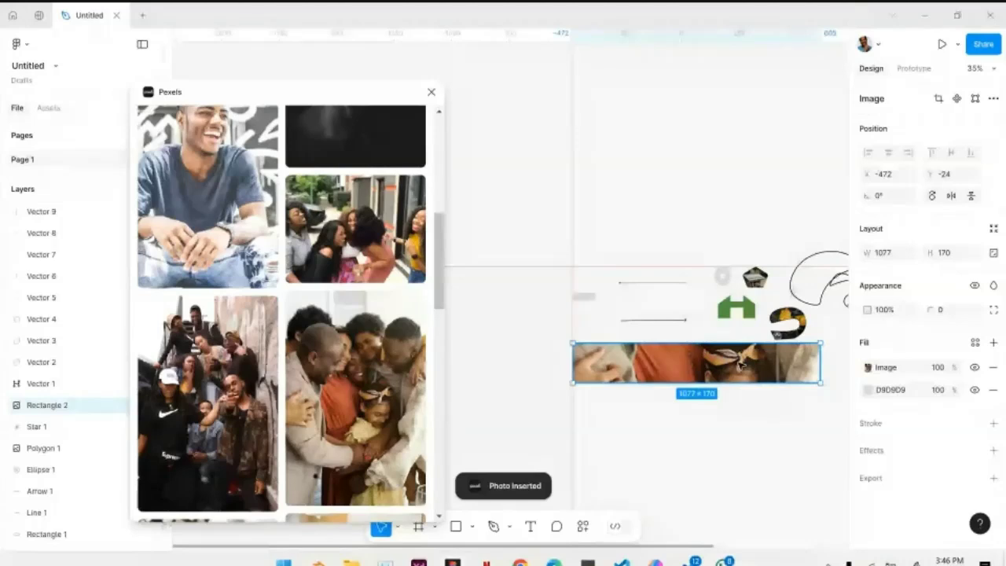
# Narrow the photo-filled rectangle to a width of 205, and close the Pexels plugin
pyautogui.moveTo(821, 362); pyautogui.dragTo(649, 362)
pyautogui.keyDown('ctrl'); pyautogui.scroll(5, 616, 362); pyautogui.keyUp('ctrl')
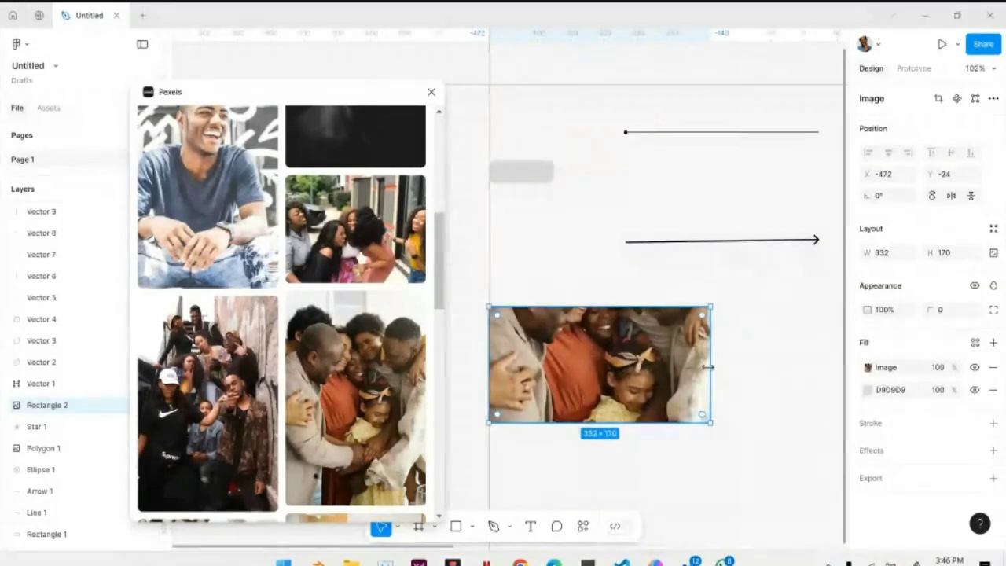
pyautogui.moveTo(712, 364); pyautogui.dragTo(672, 375)
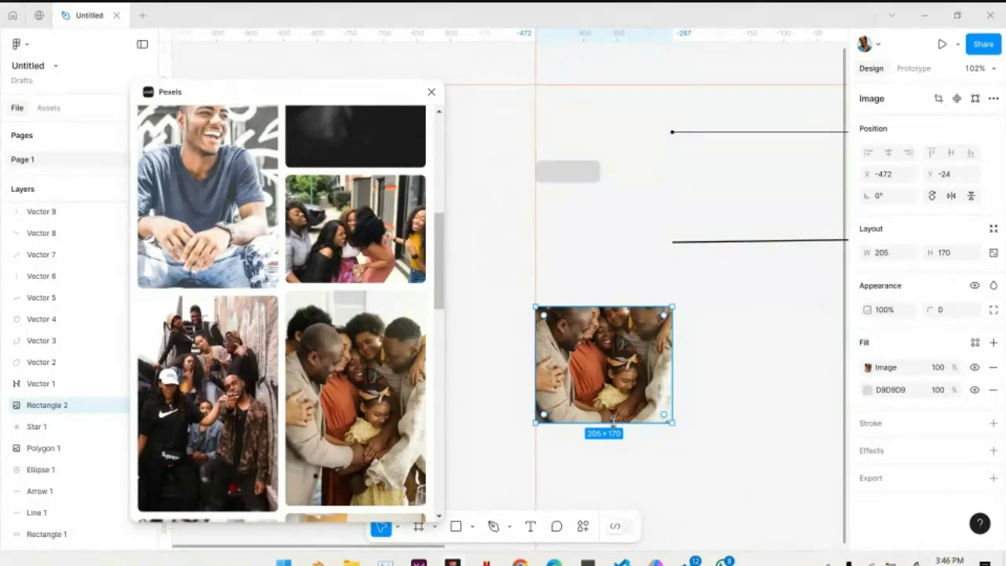
pyautogui.click(618, 277)
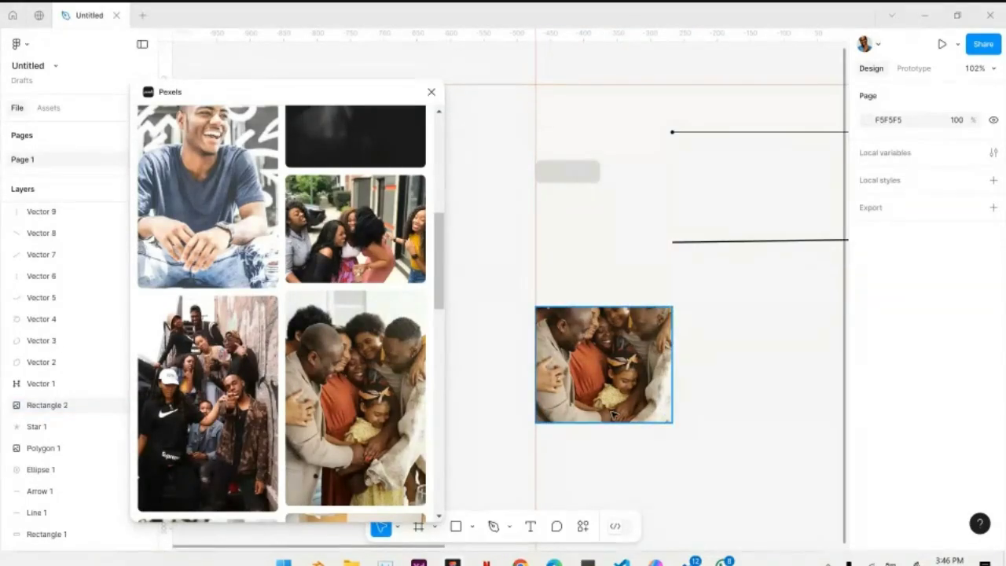
pyautogui.click(430, 93)
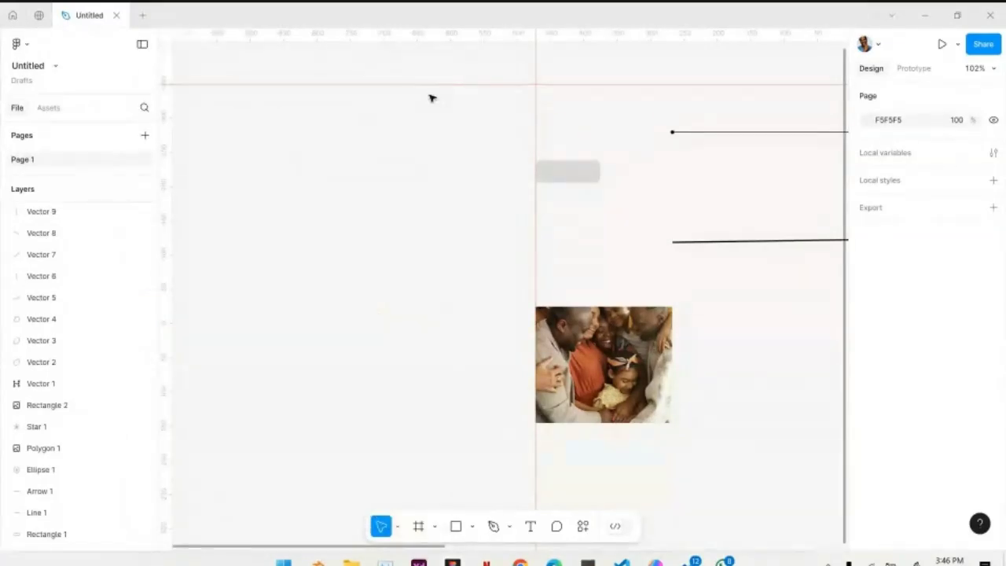
pyautogui.click(605, 336)
pyautogui.scroll(-3, 605, 336)
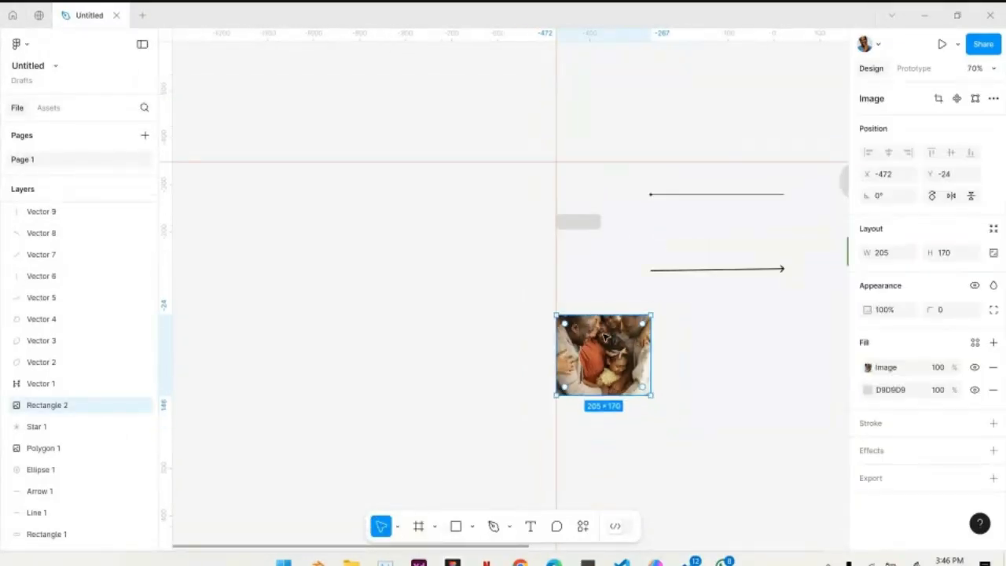
# Switch to the Google Meet window to check the in-call messages, and return to the Figma canvas
pyautogui.moveTo(554, 560)
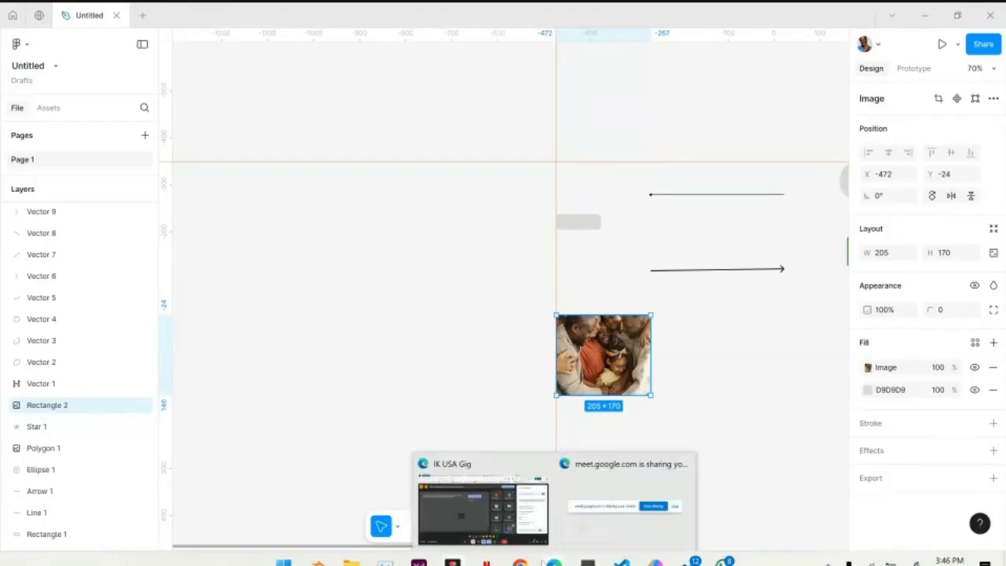
pyautogui.click(498, 509)
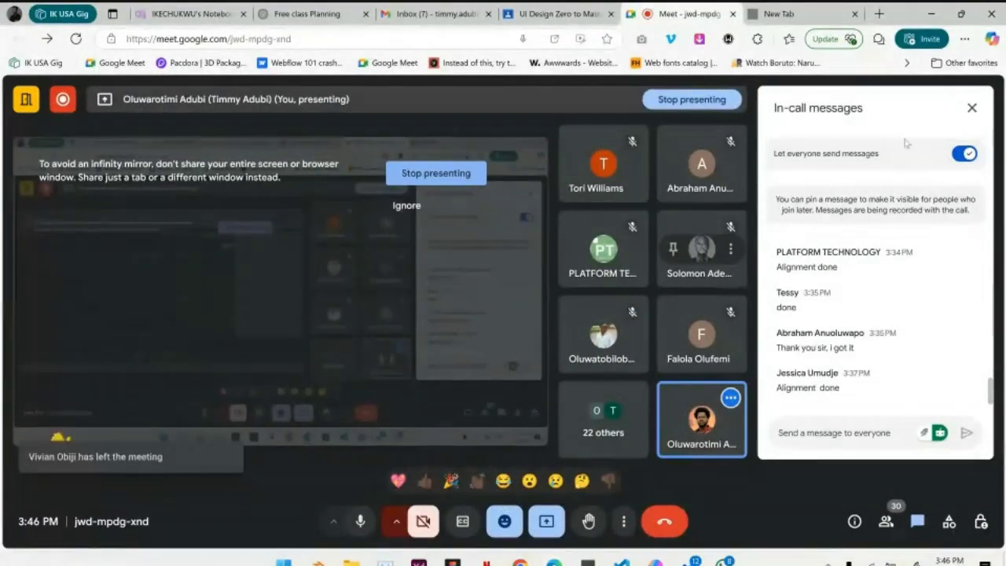
pyautogui.click(930, 13)
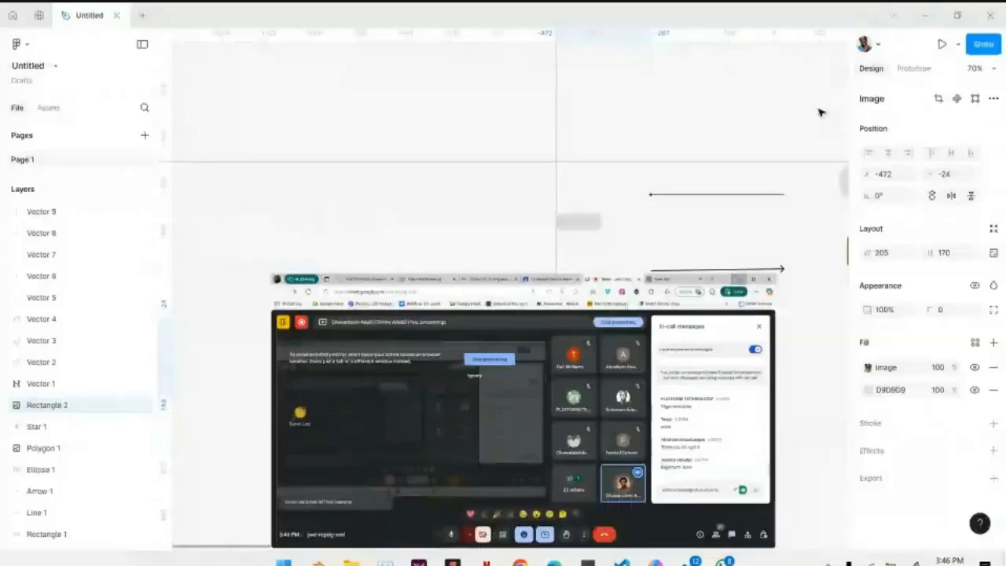
# Add a Desktop preset frame (1440 × 1024) in the empty area below the sketched shapes, at X 84, Y 587
pyautogui.scroll(-5, 483, 330)
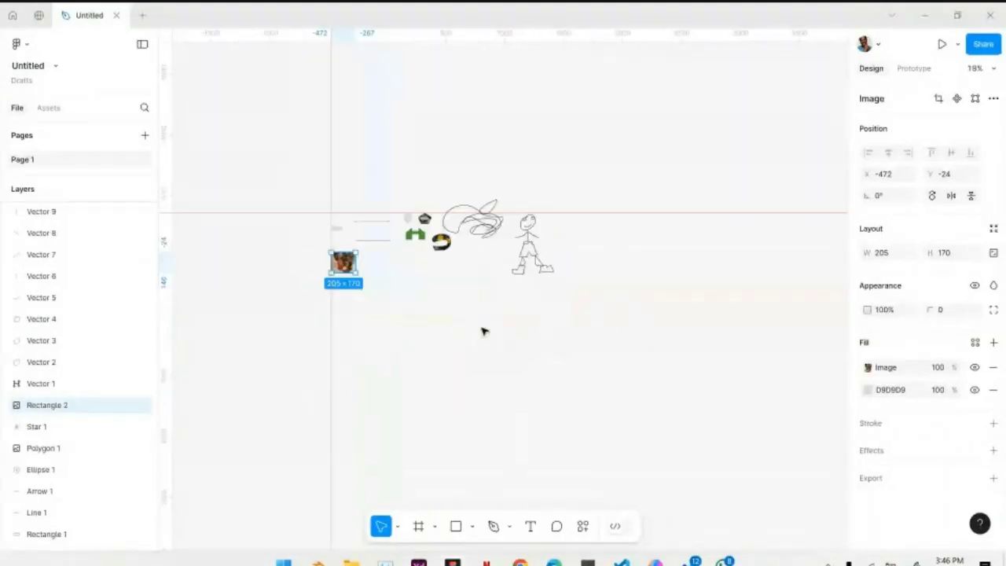
pyautogui.click(419, 526)
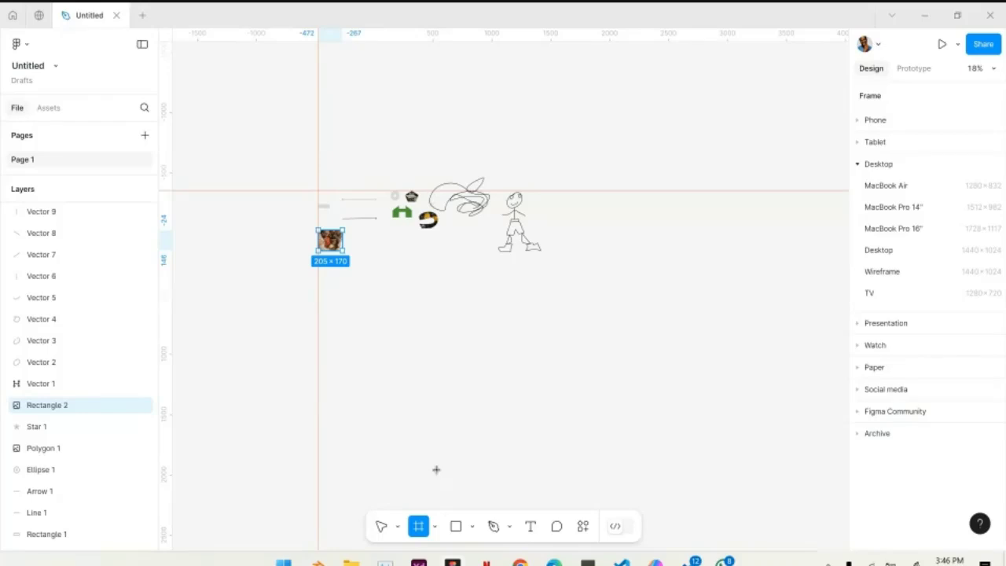
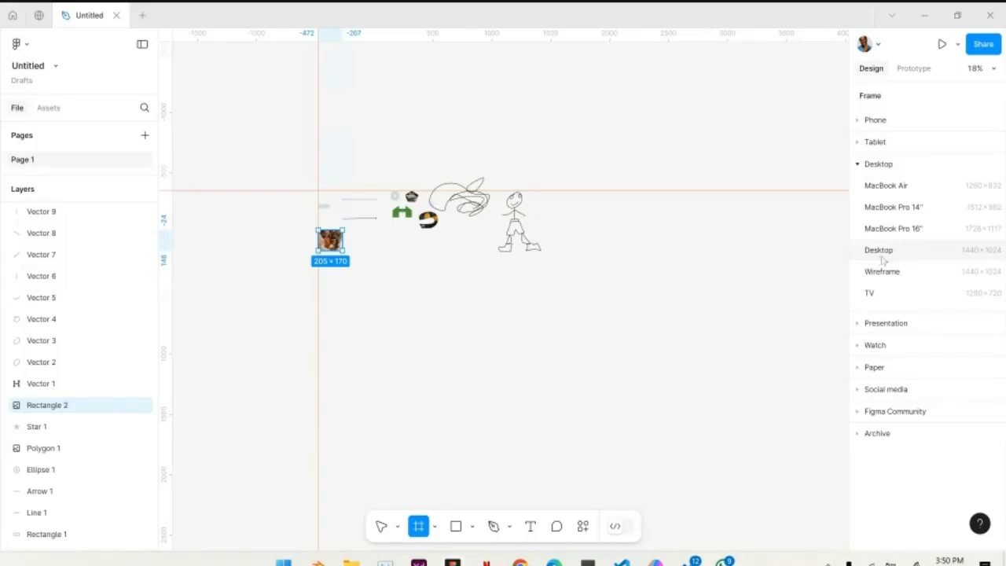
pyautogui.click(883, 258)
pyautogui.moveTo(642, 294); pyautogui.dragTo(480, 372)
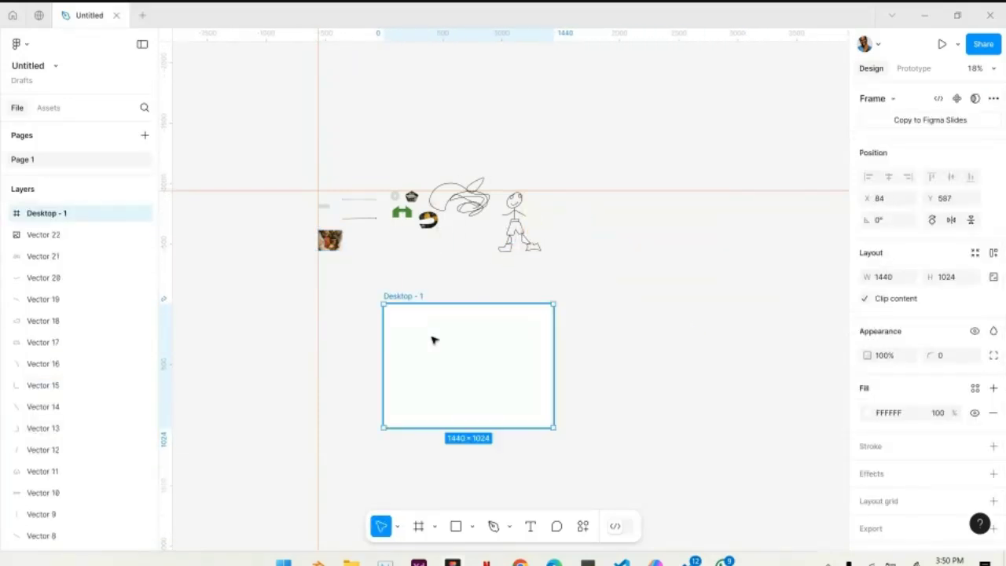
pyautogui.scroll(5, 411, 384)
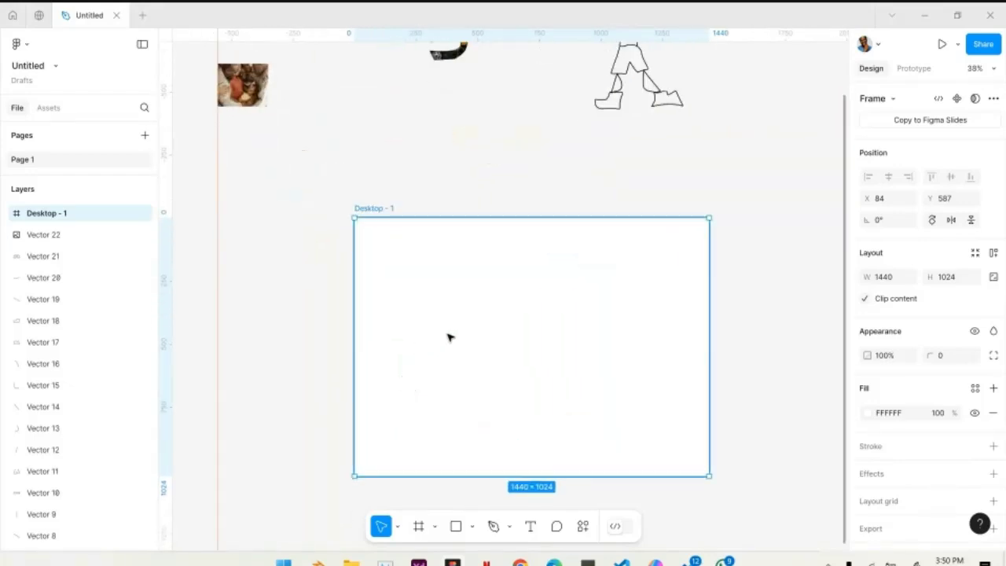
pyautogui.scroll(10, 365, 228)
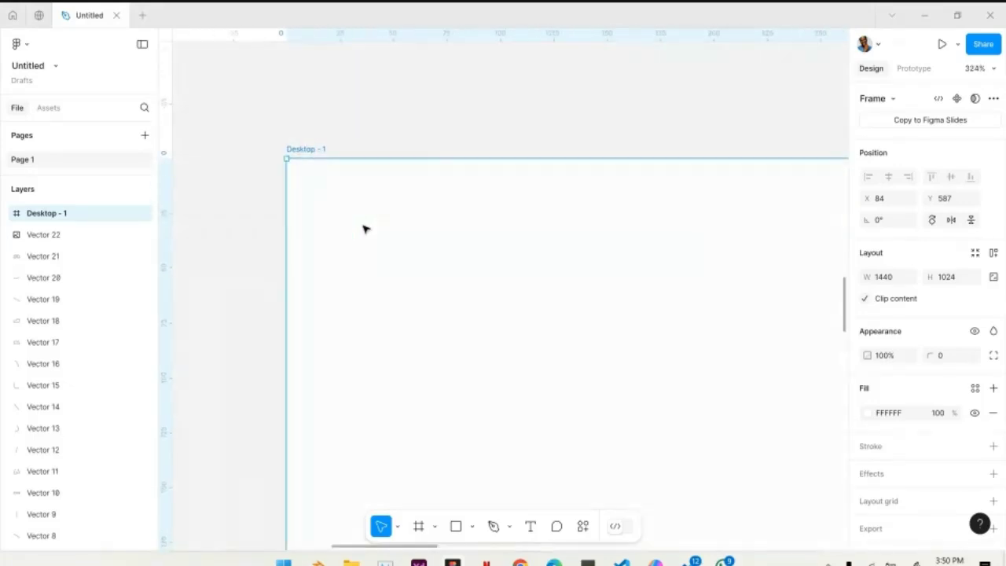
pyautogui.scroll(2, 365, 228)
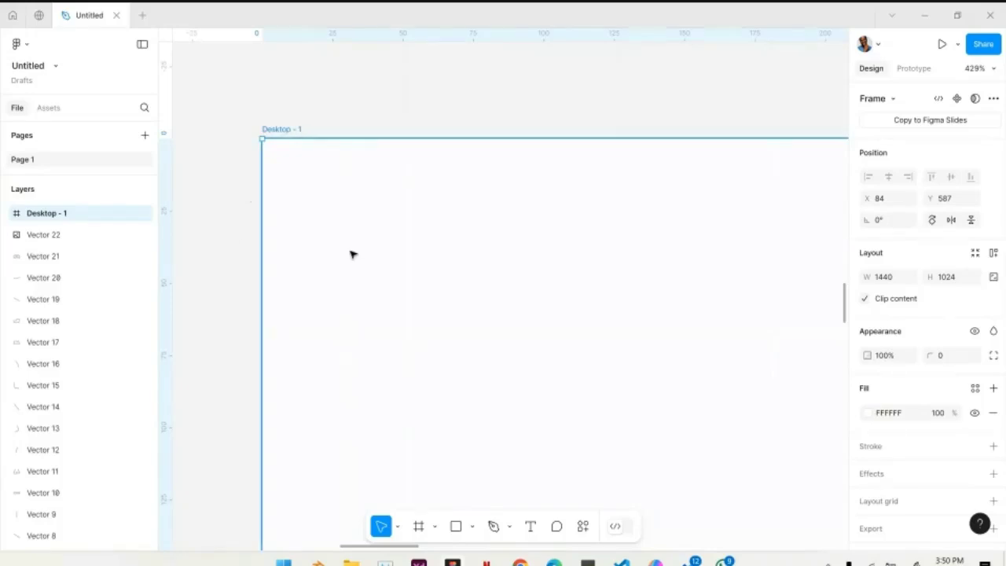
pyautogui.scroll(-10, 351, 254)
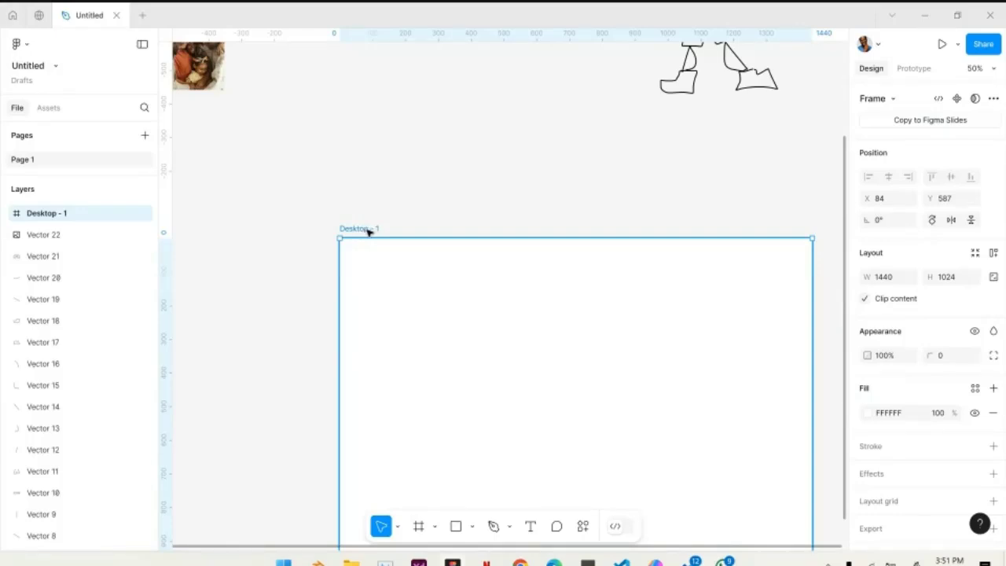
pyautogui.scroll(-5, 368, 231)
# Draw a custom frame about 1989 × 986 beside the desktop frame, and delete it
pyautogui.click(503, 264)
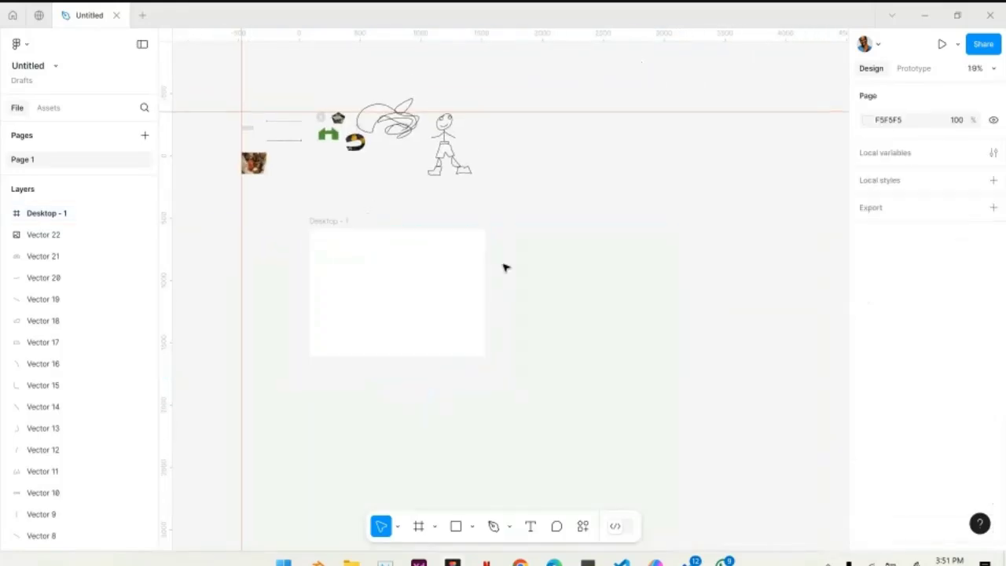
pyautogui.click(419, 525)
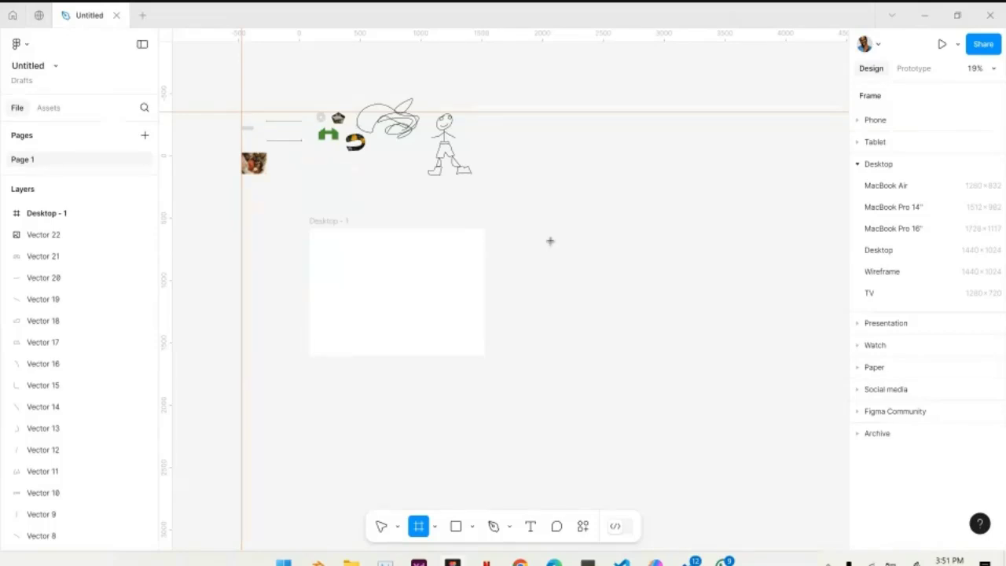
pyautogui.moveTo(550, 240); pyautogui.dragTo(793, 363)
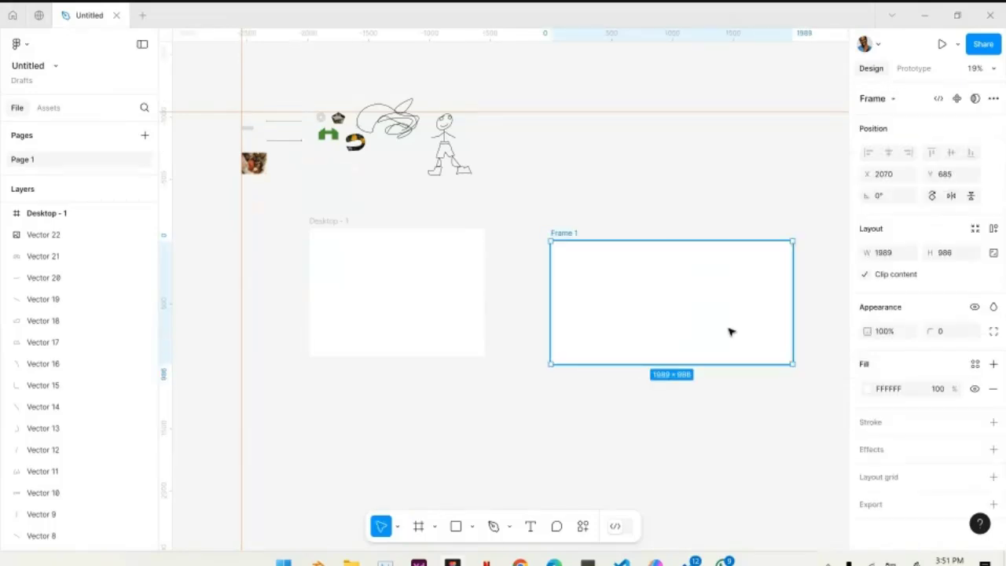
pyautogui.press('Delete')
pyautogui.click(476, 262)
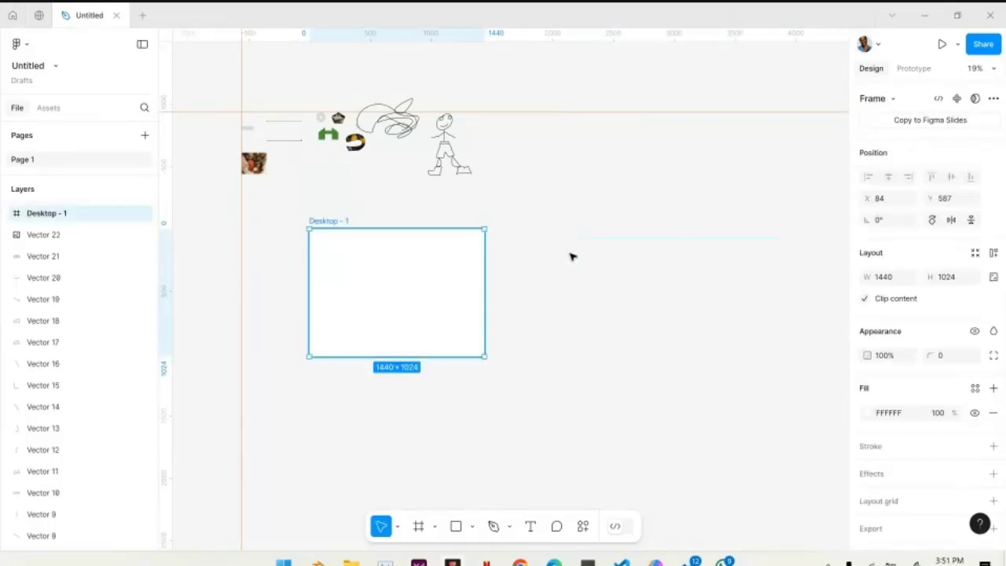
pyautogui.click(669, 261)
# Add a MacBook Air preset frame (1280 × 832) beside the desktop frame, and align their top edges at X 1688, Y 587
pyautogui.click(418, 526)
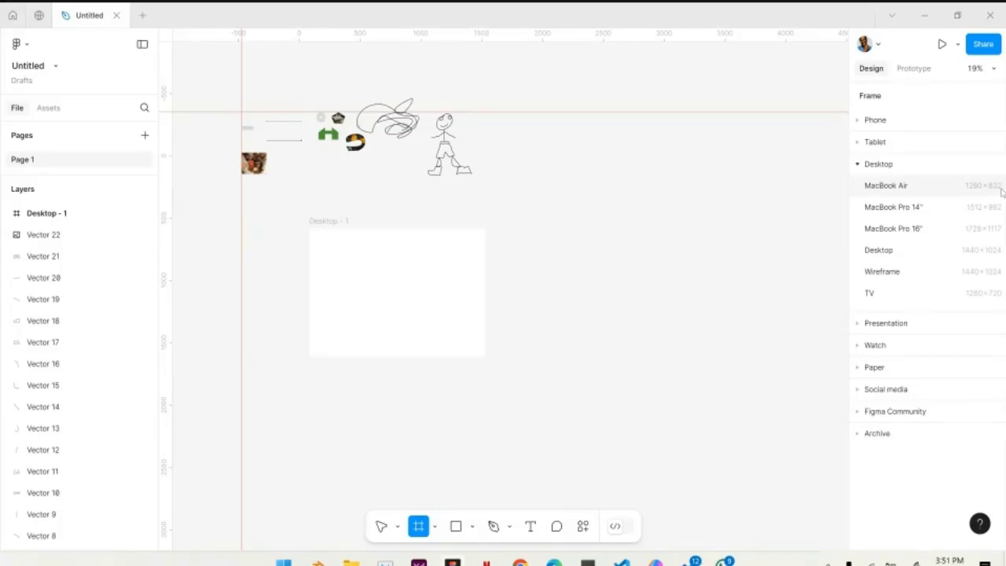
pyautogui.click(932, 189)
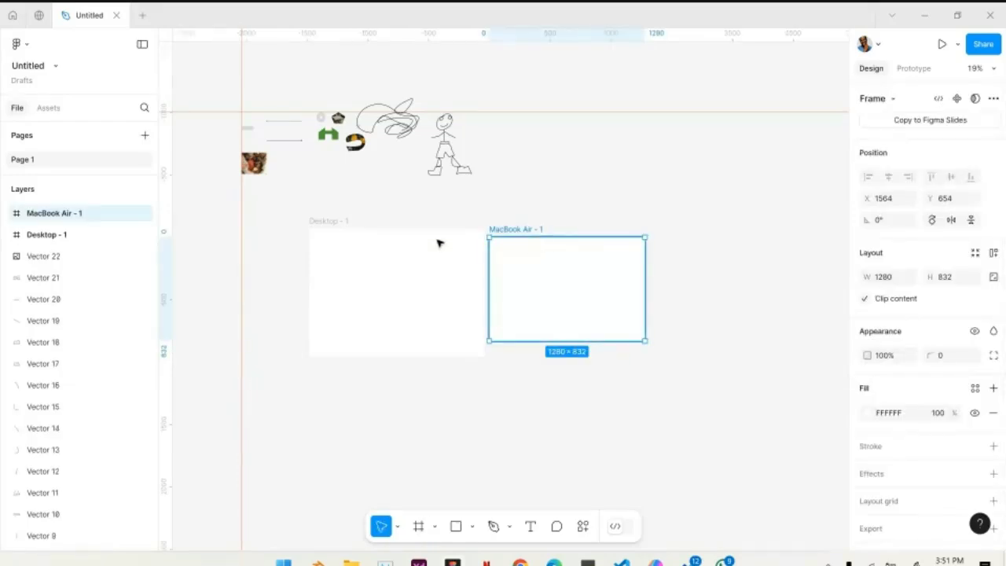
pyautogui.moveTo(543, 270); pyautogui.dragTo(560, 264)
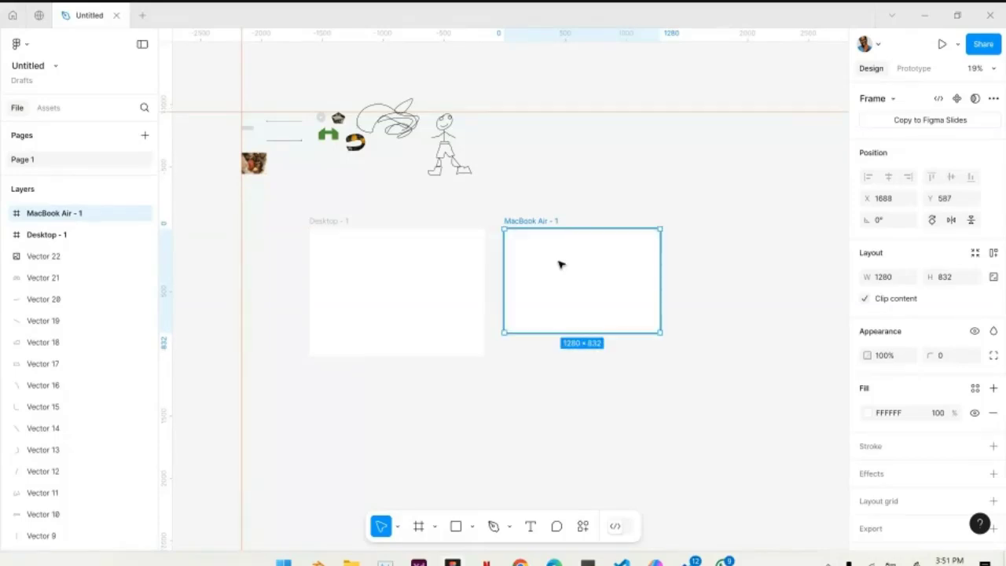
# Compare the desktop and MacBook Air frames, and delete the MacBook Air frame
pyautogui.click(474, 268)
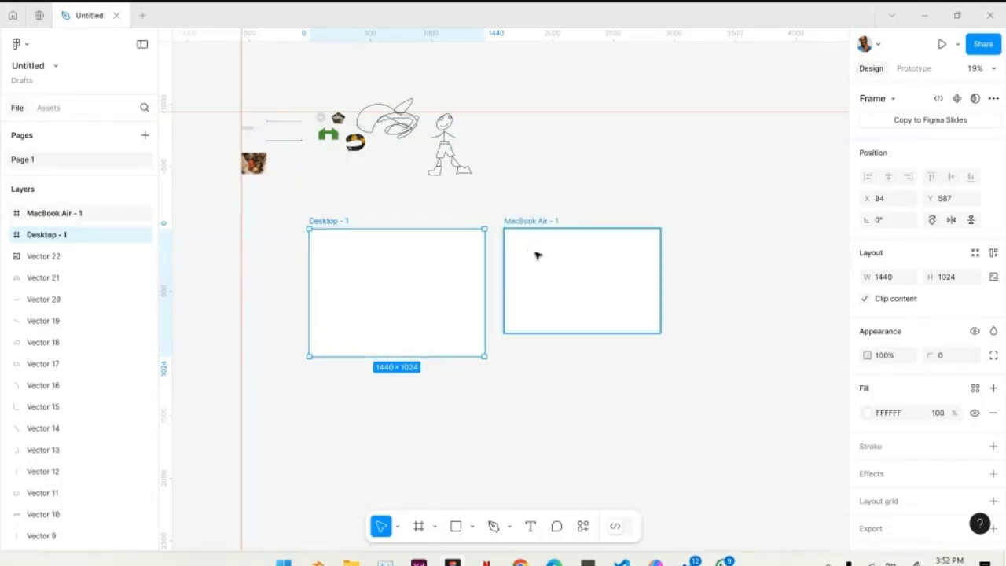
pyautogui.click(576, 267)
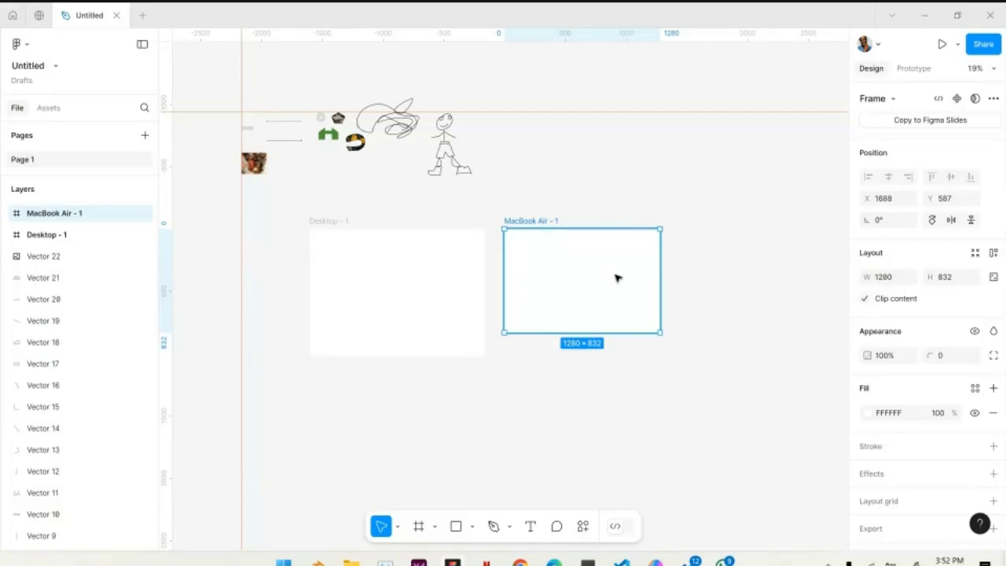
pyautogui.press('Delete')
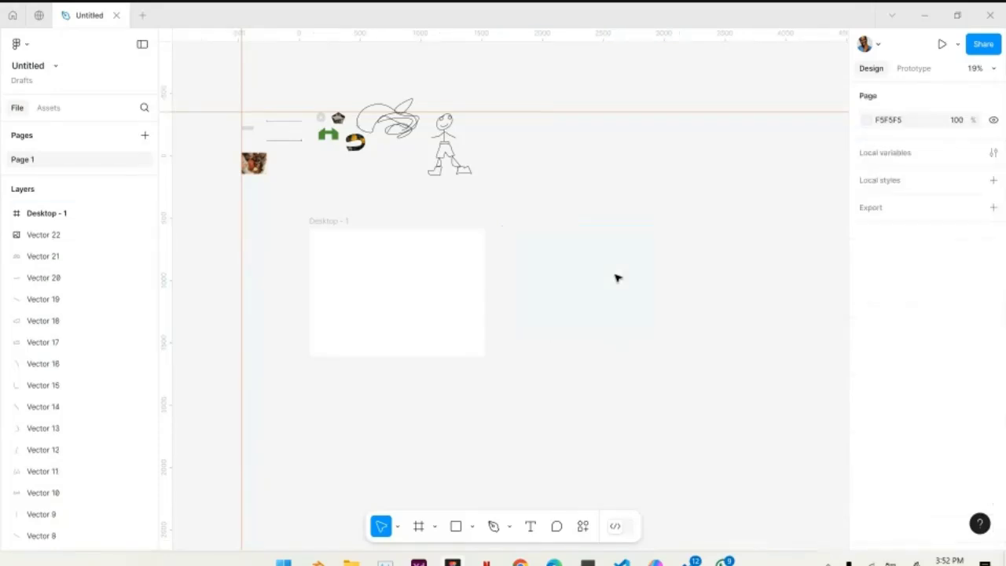
# Move the desktop frame to X 263, Y 619, and draw a rectangle about 445 × 111 inside it
pyautogui.click(343, 289)
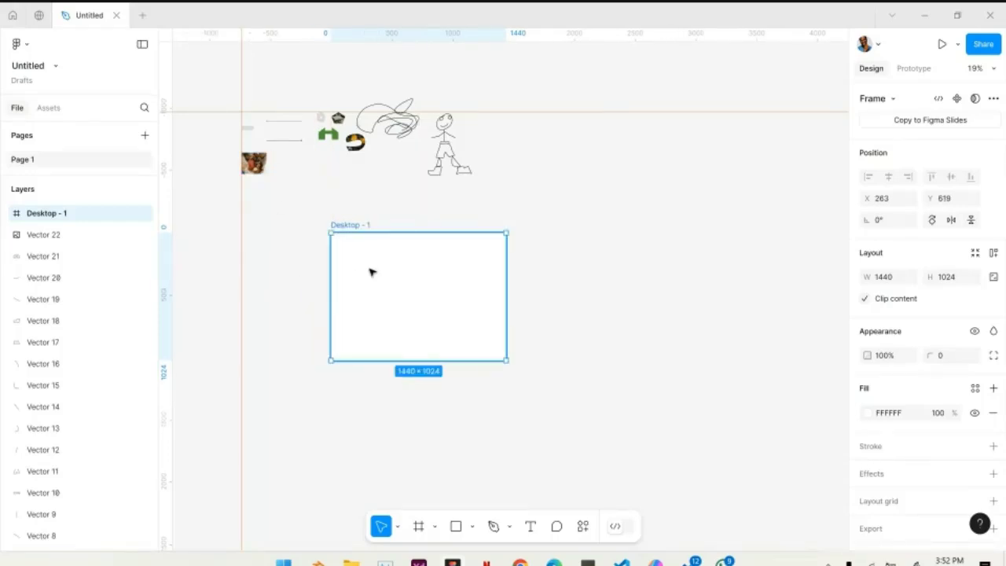
pyautogui.scroll(5, 369, 272)
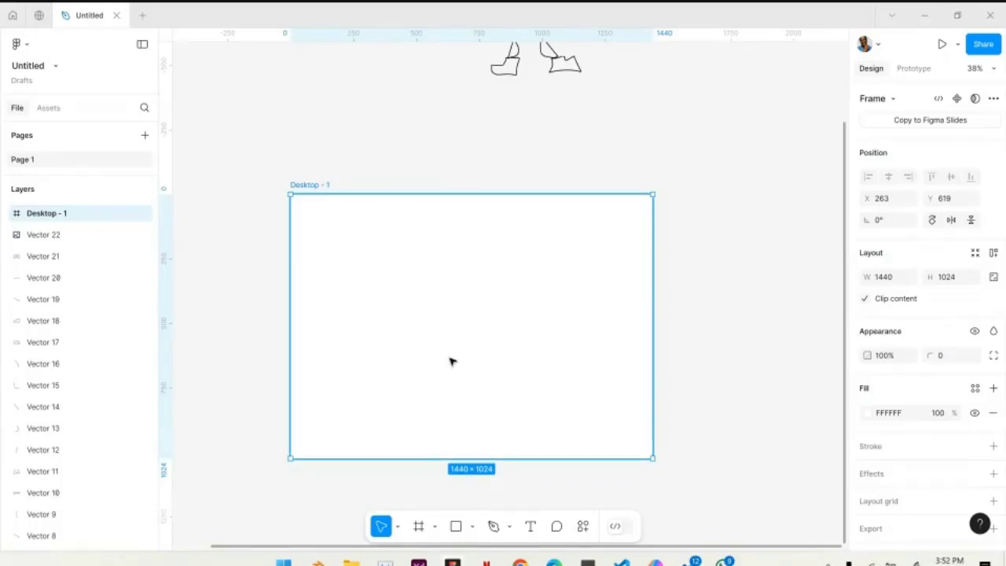
pyautogui.scroll(3, 372, 268)
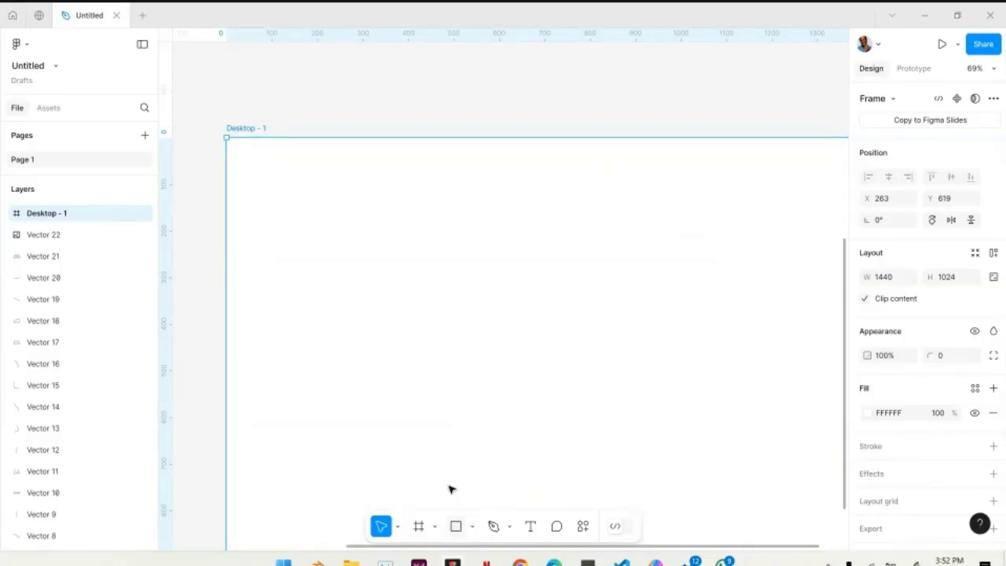
pyautogui.click(456, 525)
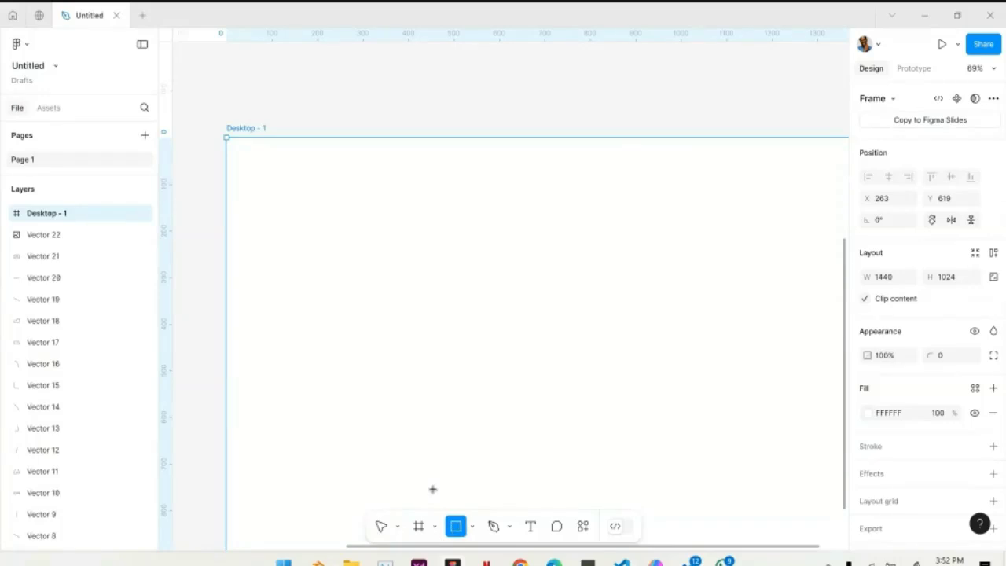
pyautogui.moveTo(330, 338); pyautogui.dragTo(534, 390)
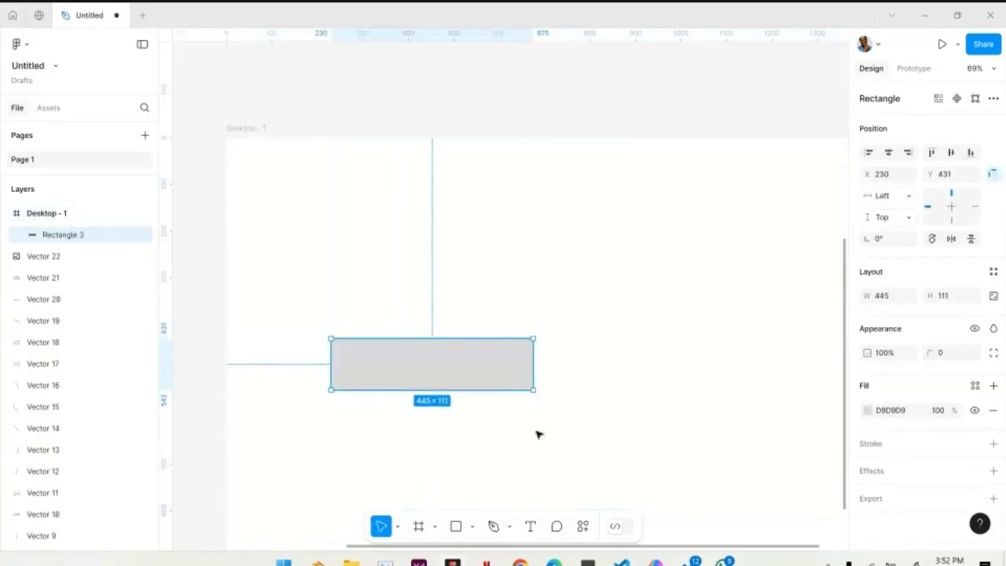
# Add the text "Signup" at font size 36, centred on the grey rectangle
pyautogui.click(529, 537)
pyautogui.click(393, 371)
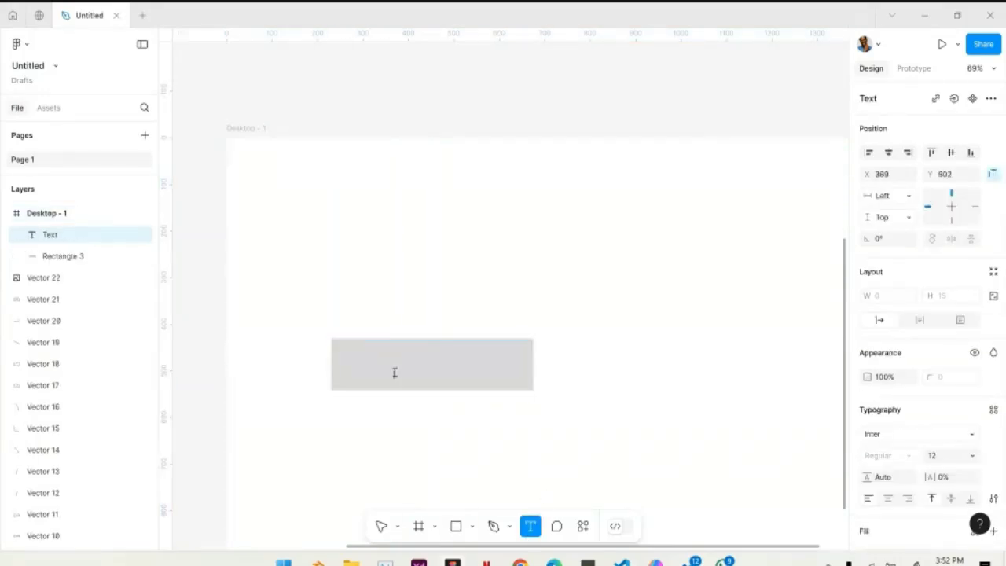
pyautogui.write('Signup')
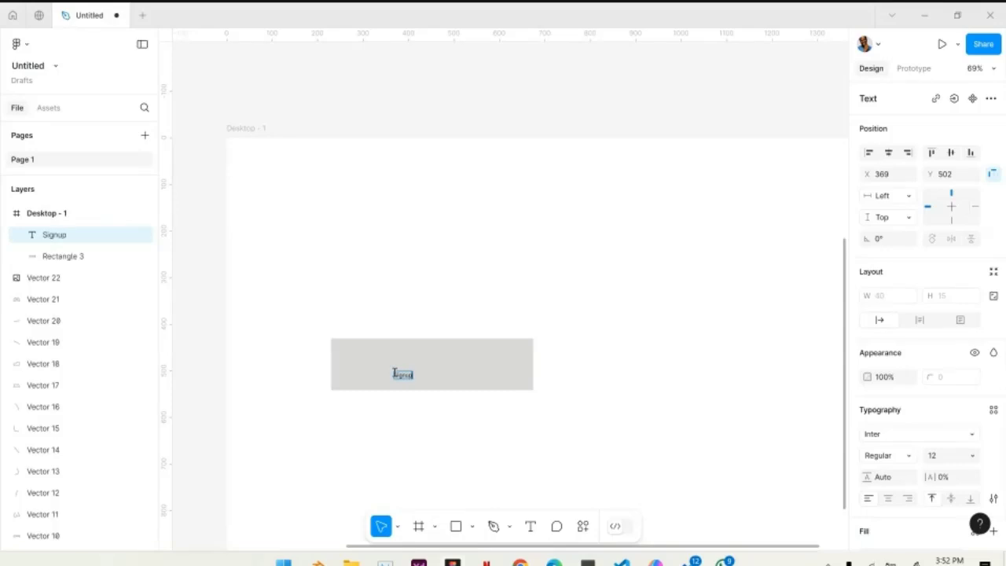
pyautogui.press('Escape')
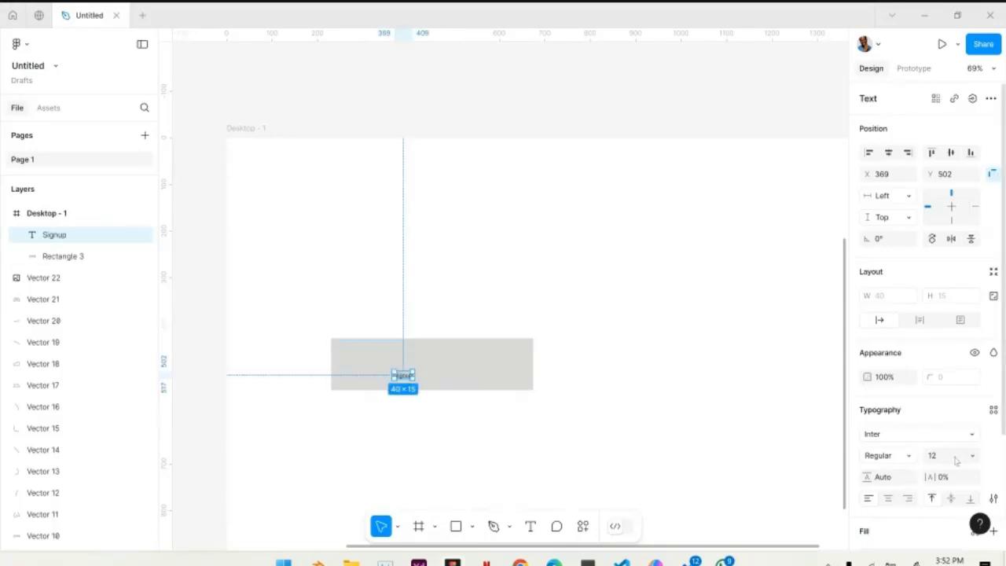
pyautogui.click(972, 457)
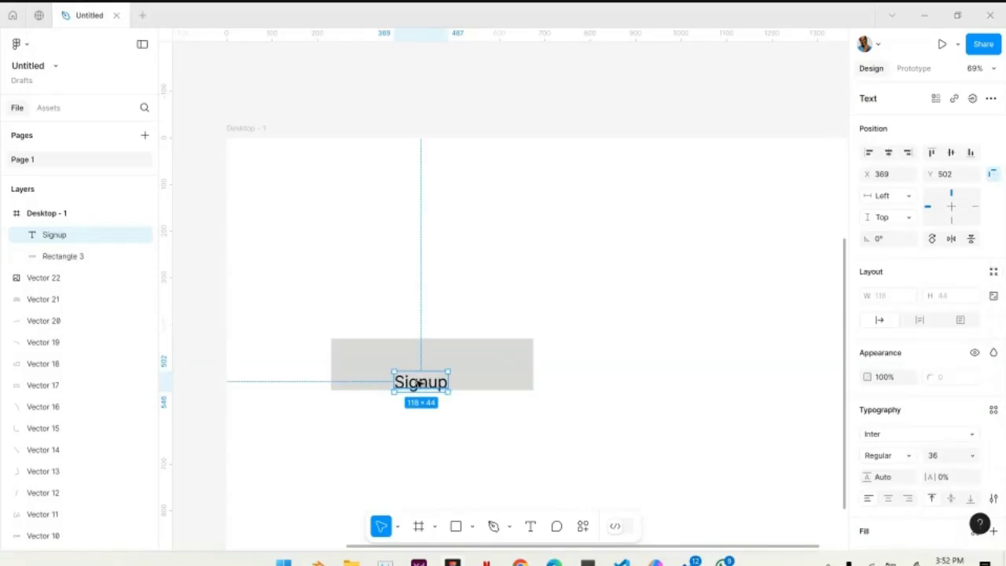
pyautogui.moveTo(420, 383); pyautogui.dragTo(431, 365)
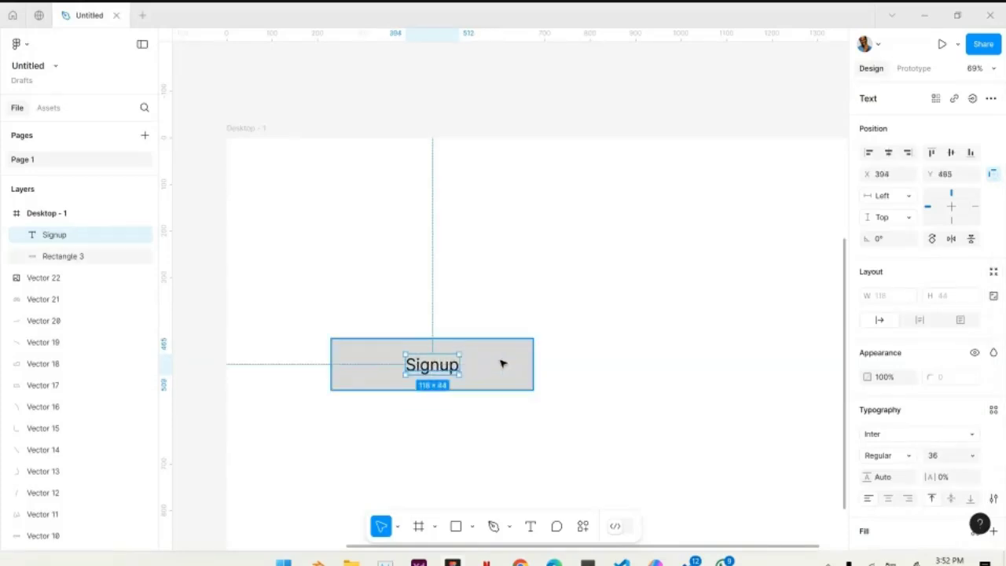
# Move the Signup text together with its rectangle to the horizontal centre of the desktop frame, slightly below the middle
pyautogui.moveTo(372, 283); pyautogui.dragTo(503, 437)
pyautogui.scroll(-3, 503, 438)
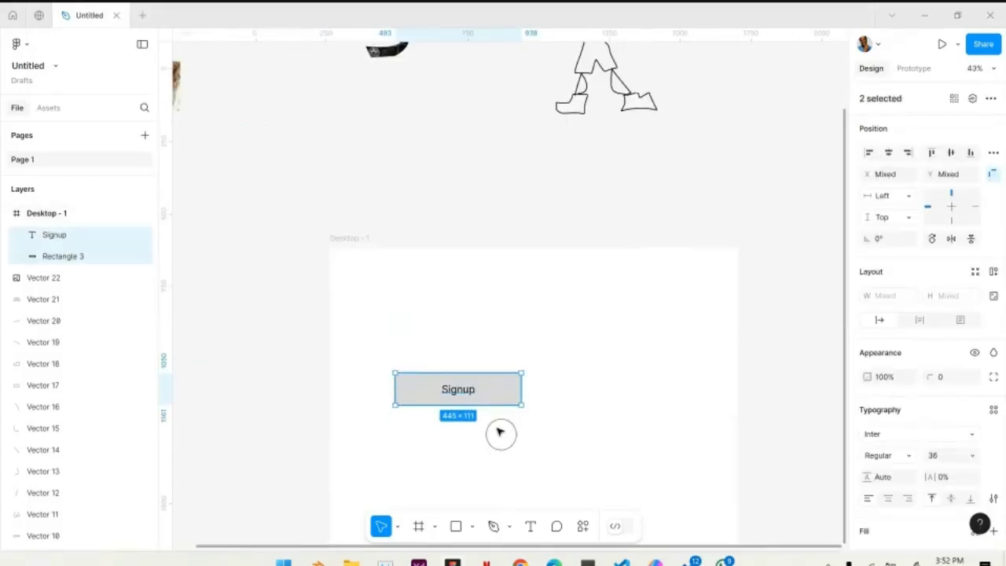
pyautogui.moveTo(463, 391); pyautogui.dragTo(537, 415)
pyautogui.scroll(-2, 723, 341)
pyautogui.click(724, 343)
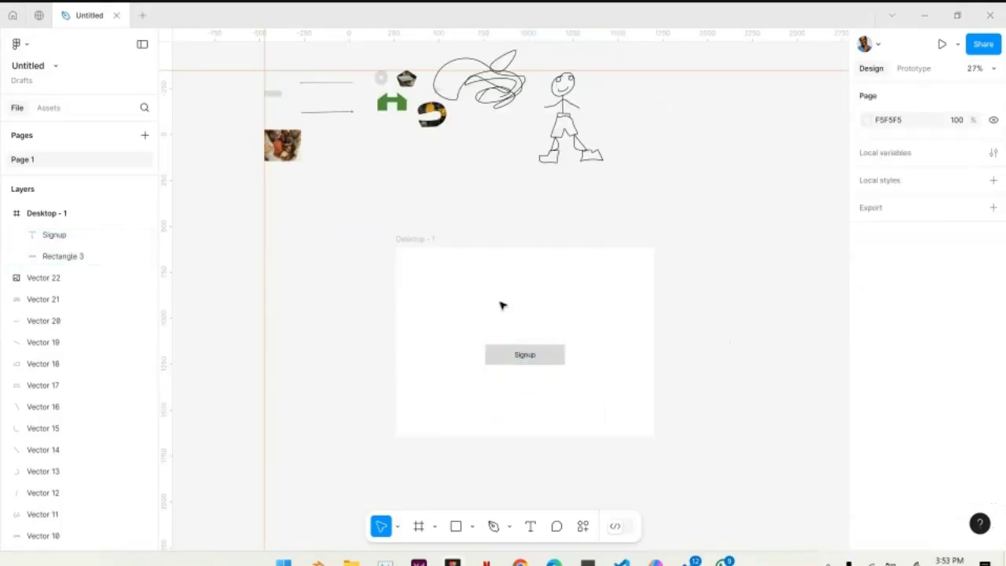
pyautogui.scroll(2, 516, 345)
pyautogui.click(530, 345)
pyautogui.click(527, 357)
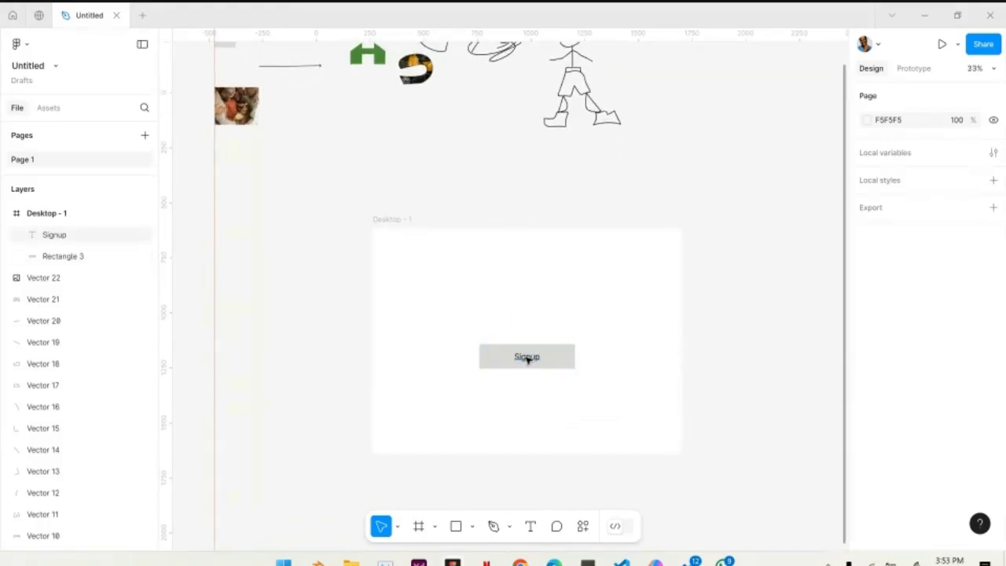
pyautogui.click(482, 358)
pyautogui.click(427, 340)
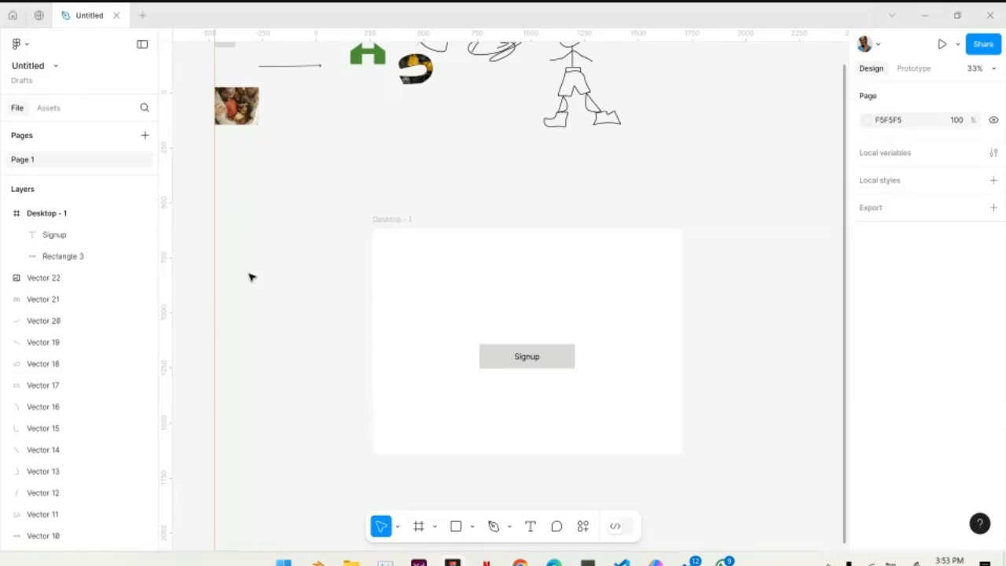
# Place a vertical ruler guide inside the desktop frame about 148 from its left edge, and select the frame
pyautogui.moveTo(166, 332); pyautogui.dragTo(399, 316)
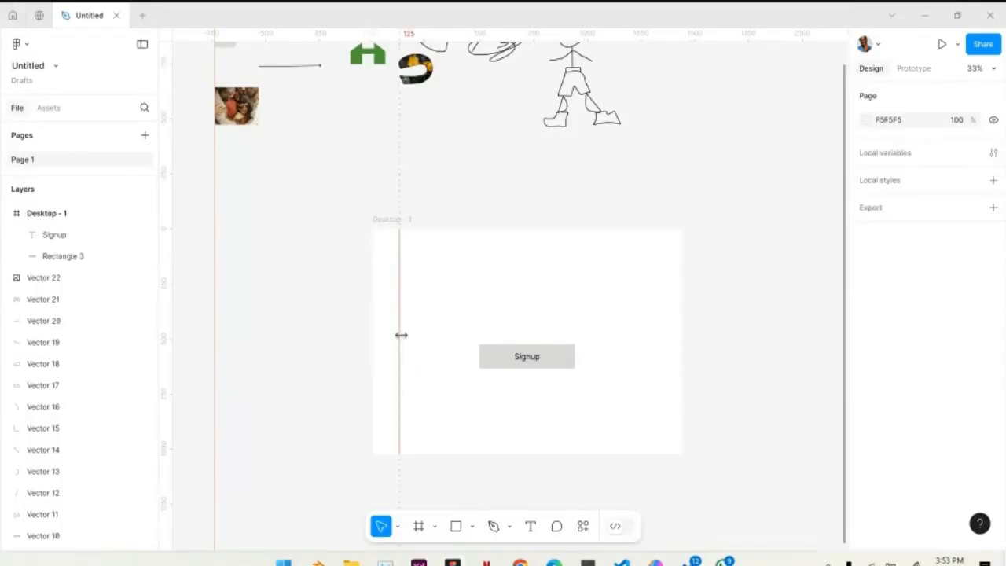
pyautogui.moveTo(400, 335); pyautogui.dragTo(404, 315)
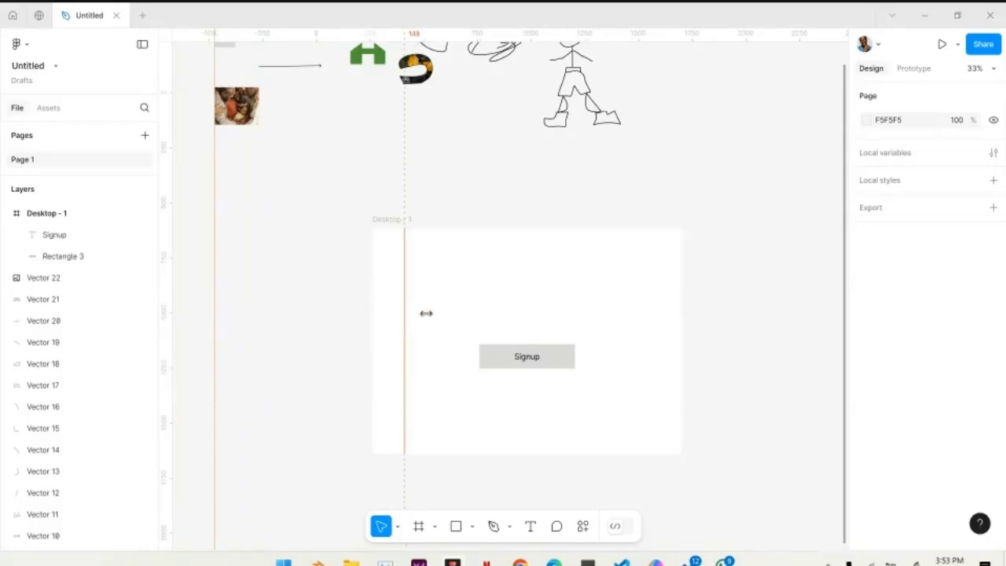
pyautogui.click(396, 219)
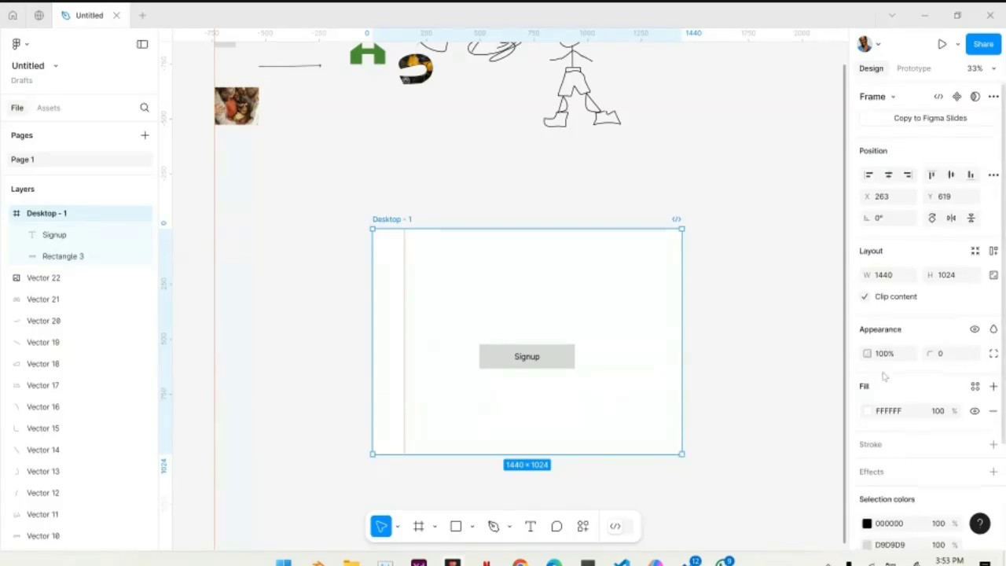
# Add a uniform 8 px layout grid to the selected desktop frame
pyautogui.scroll(-3, 884, 378)
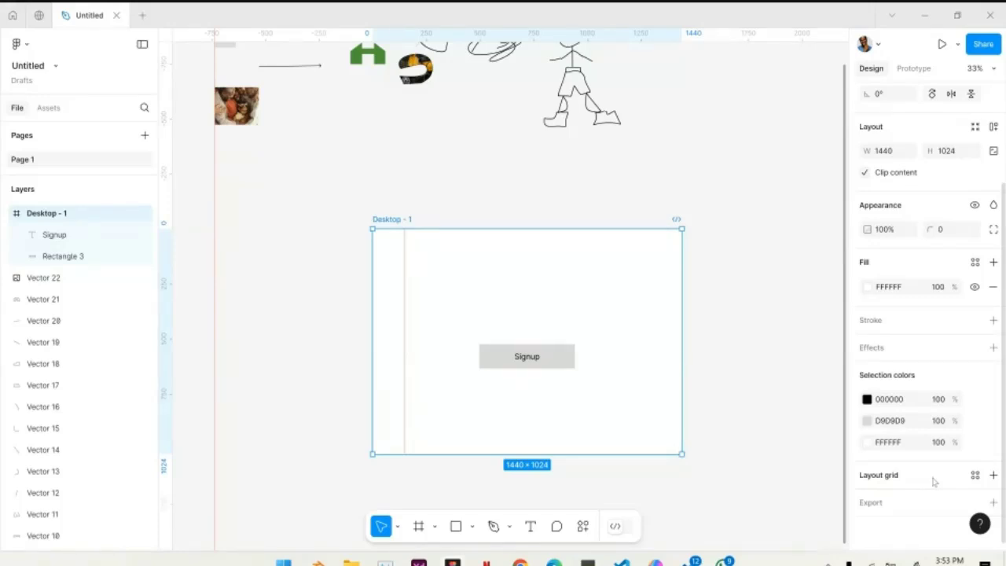
pyautogui.click(993, 475)
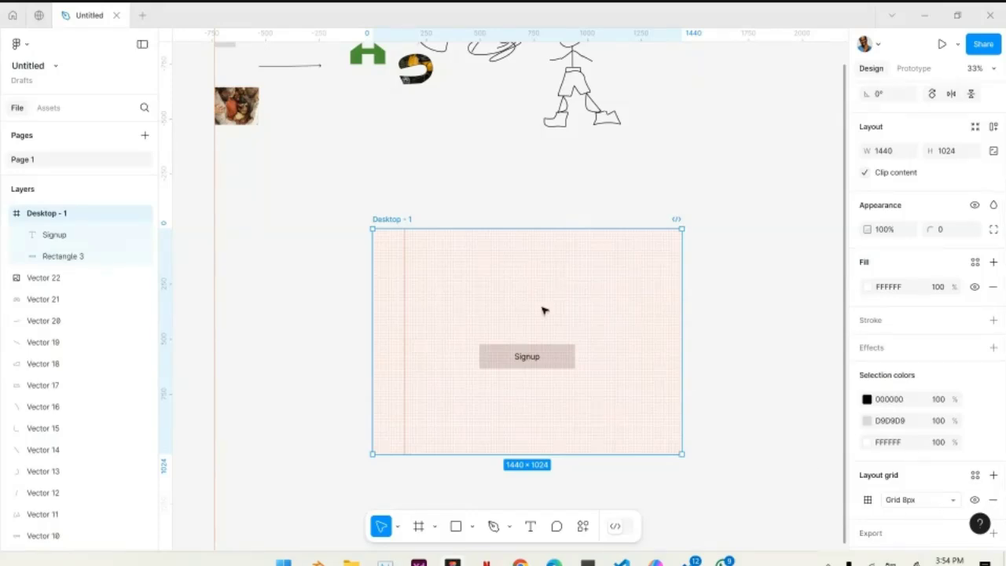
pyautogui.scroll(15, 372, 227)
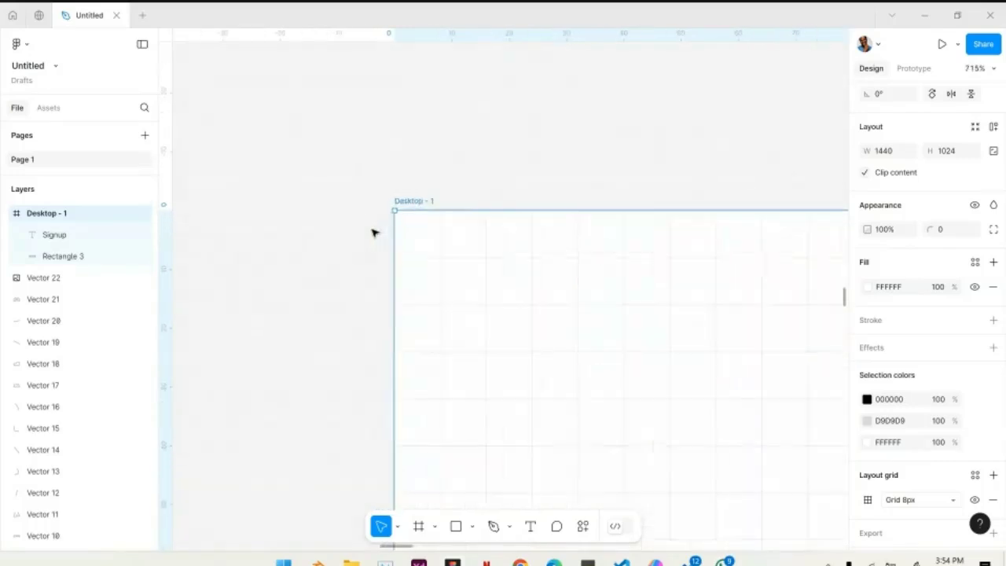
pyautogui.hscroll(3, 493, 242)
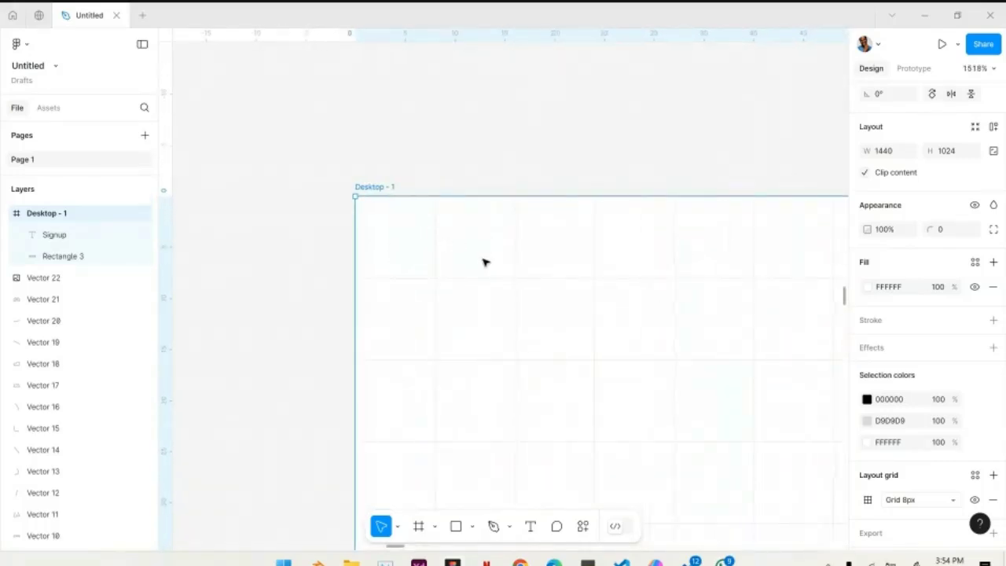
pyautogui.scroll(-10, 522, 273)
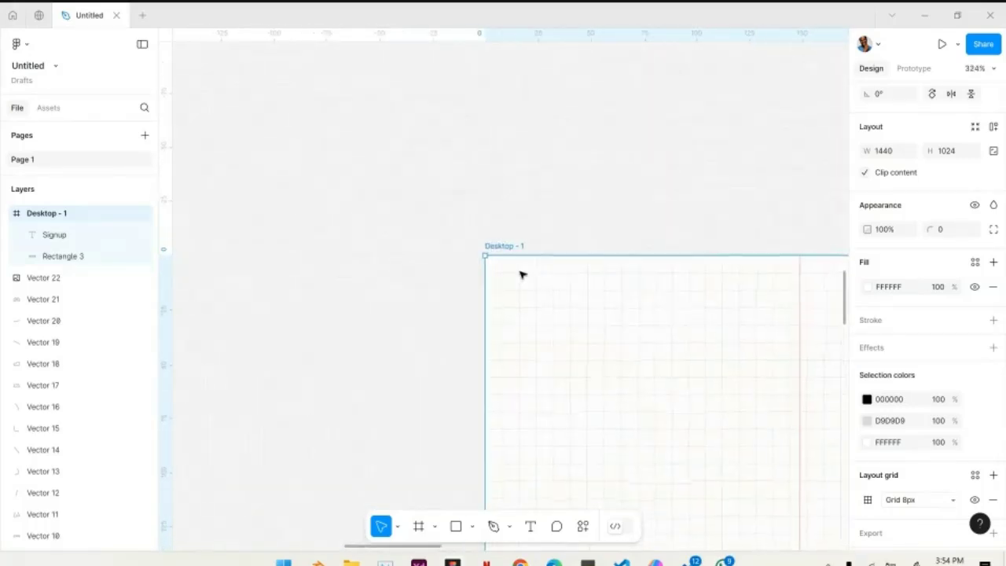
pyautogui.hscroll(5, 521, 274)
pyautogui.scroll(-2, 521, 273)
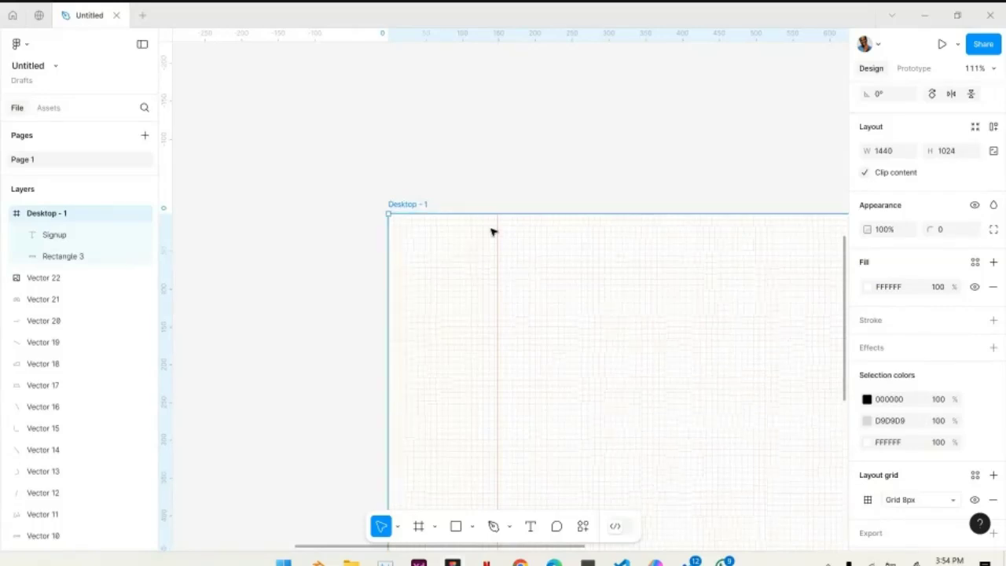
# Move the desktop frame's vertical guide onto the grid line about 152 from the frame's left edge
pyautogui.scroll(10, 493, 228)
pyautogui.moveTo(525, 224); pyautogui.dragTo(563, 223)
pyautogui.scroll(-3, 563, 223)
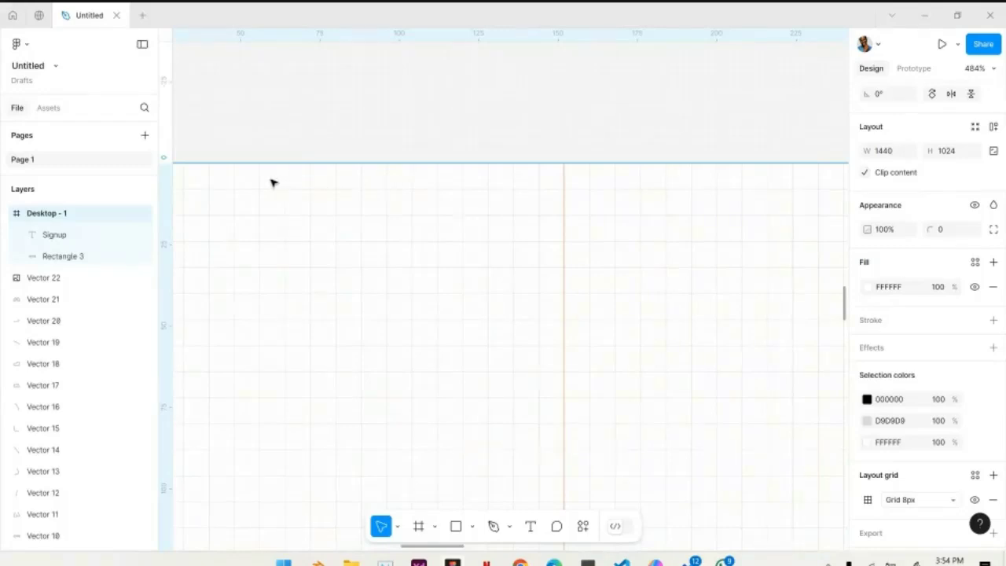
pyautogui.hscroll(-2, 259, 188)
pyautogui.hscroll(-5, 258, 170)
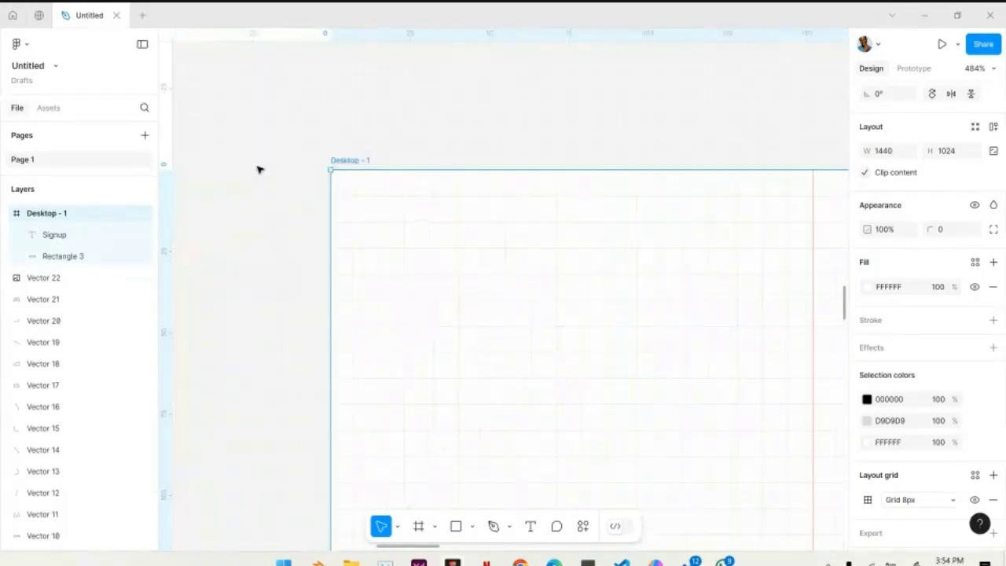
pyautogui.scroll(-5, 257, 167)
pyautogui.hscroll(3, 258, 168)
pyautogui.hscroll(-4, 258, 168)
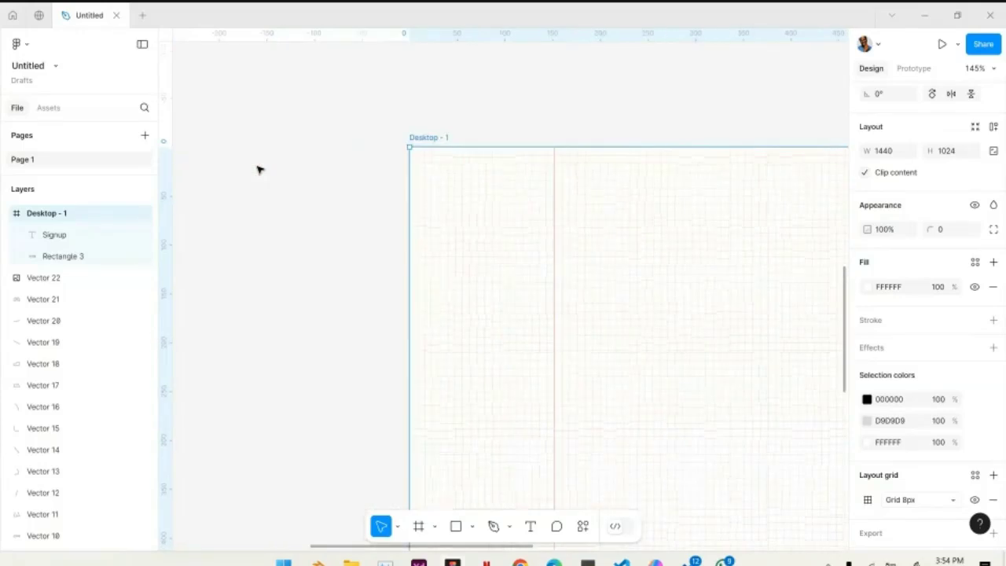
pyautogui.scroll(-1, 258, 168)
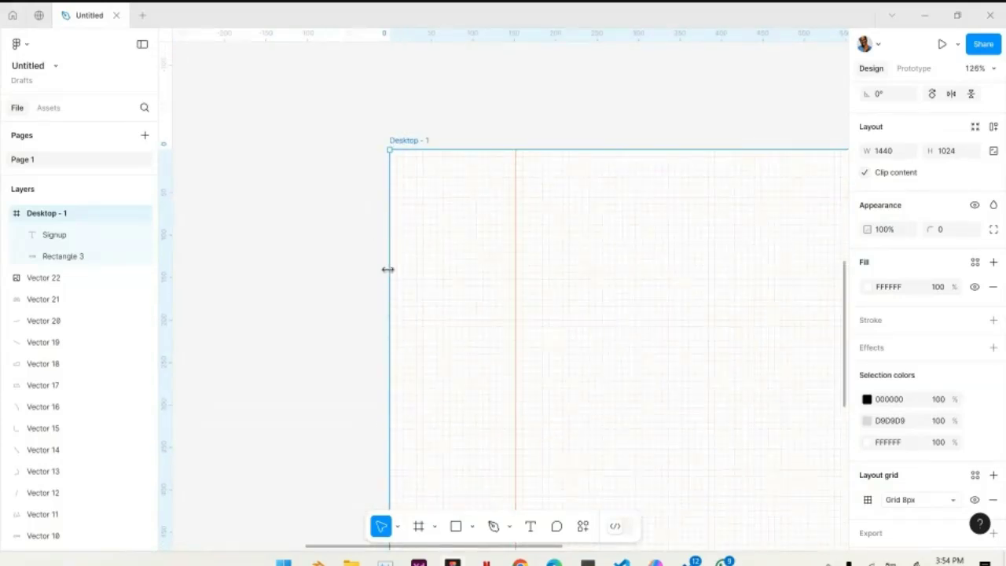
# Move the Signup text together with its rectangle flush against the left edge of the desktop frame
pyautogui.scroll(-5, 387, 269)
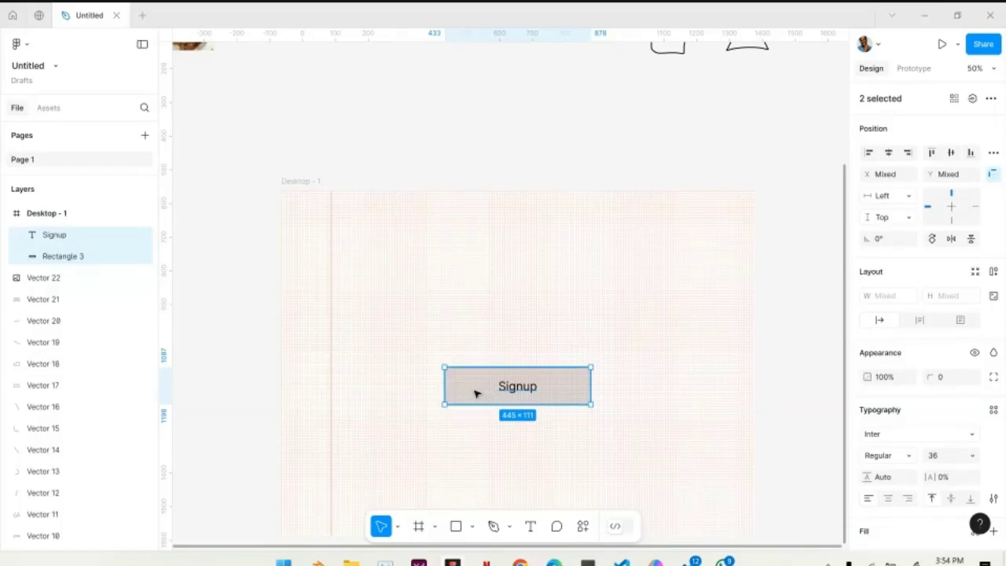
pyautogui.moveTo(474, 391); pyautogui.dragTo(316, 372)
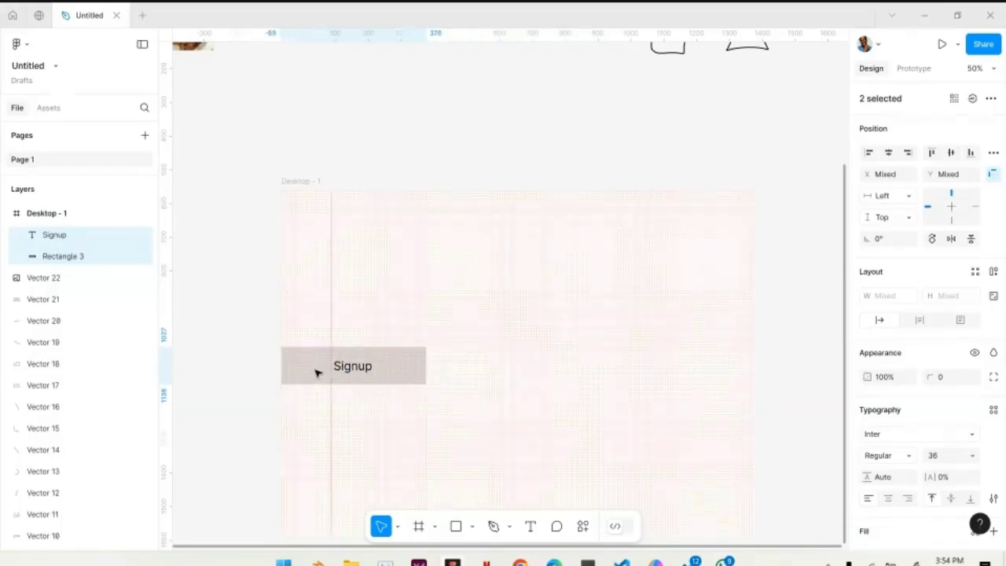
pyautogui.scroll(3, 233, 345)
pyautogui.click(233, 346)
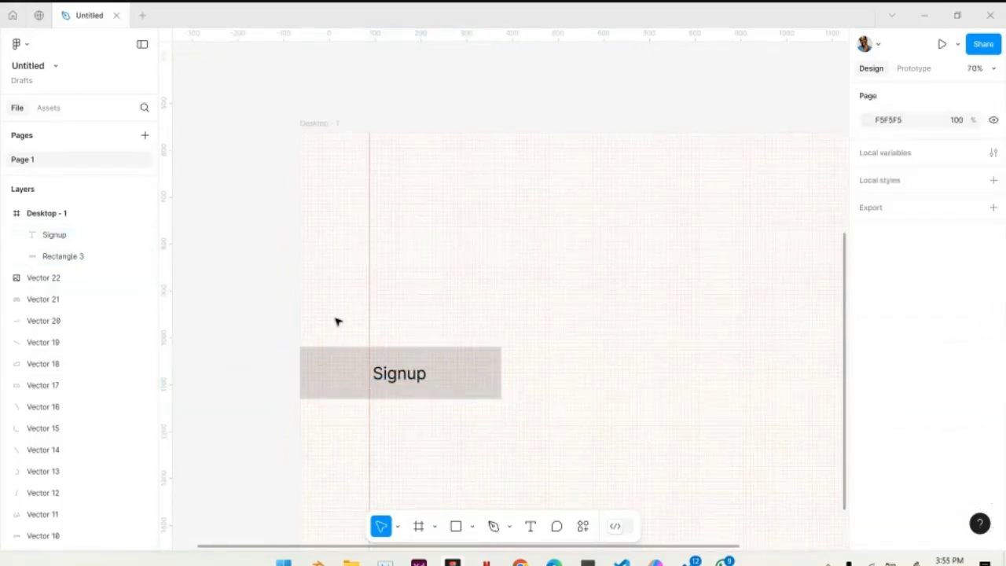
# Move the Signup text and rectangle to the frame's horizontal centre, with the rectangle at about X 497, Y 560, and dismiss the meeting notification
pyautogui.moveTo(360, 339); pyautogui.dragTo(408, 373)
pyautogui.moveTo(408, 372); pyautogui.dragTo(638, 420)
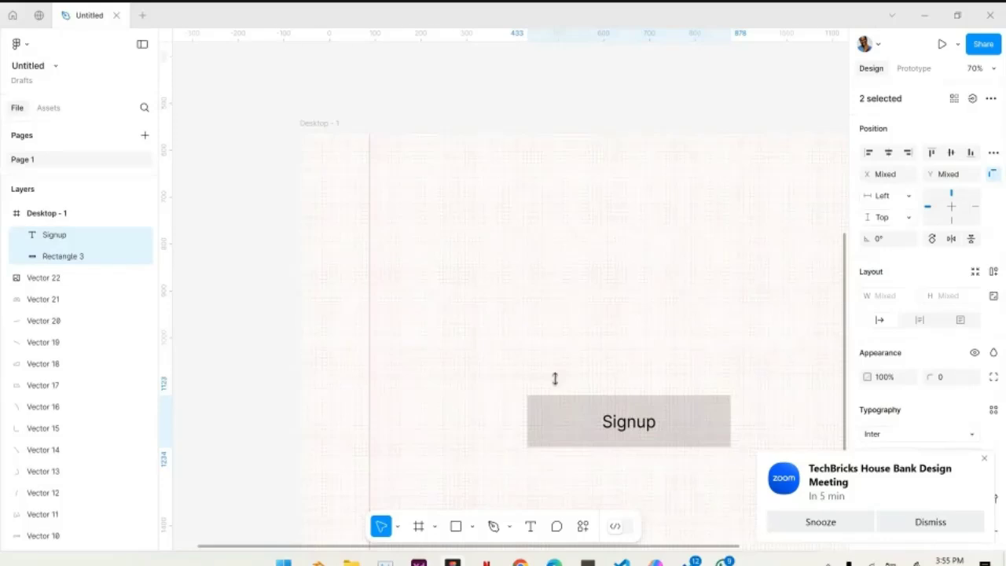
pyautogui.hscroll(2, 362, 317)
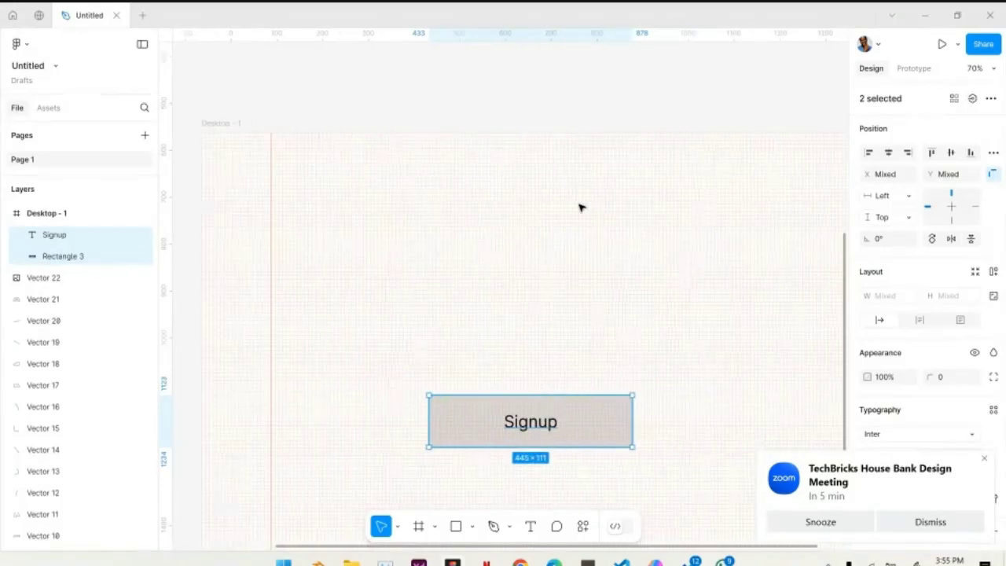
pyautogui.hscroll(5, 579, 207)
pyautogui.hscroll(-8, 586, 236)
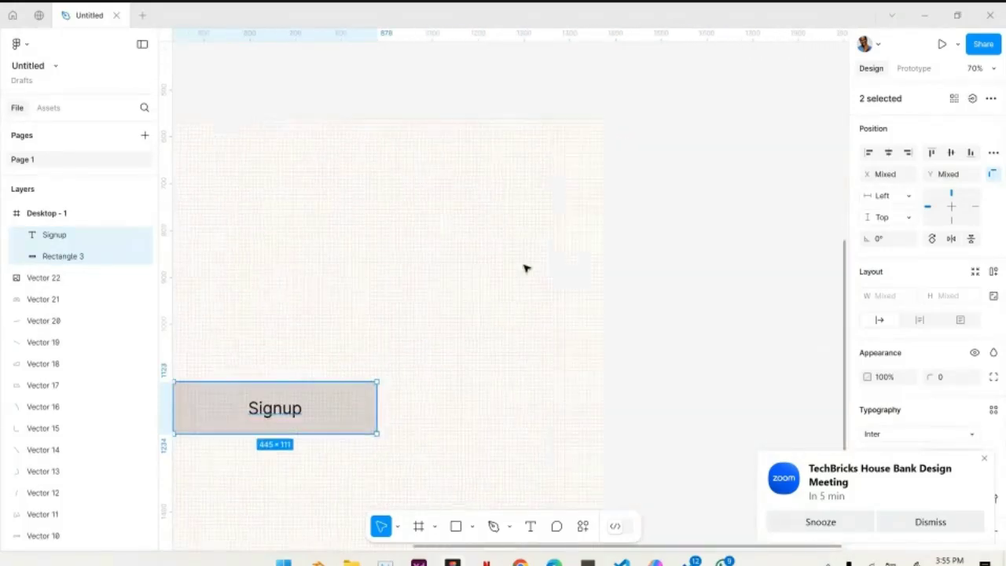
pyautogui.scroll(-3, 524, 267)
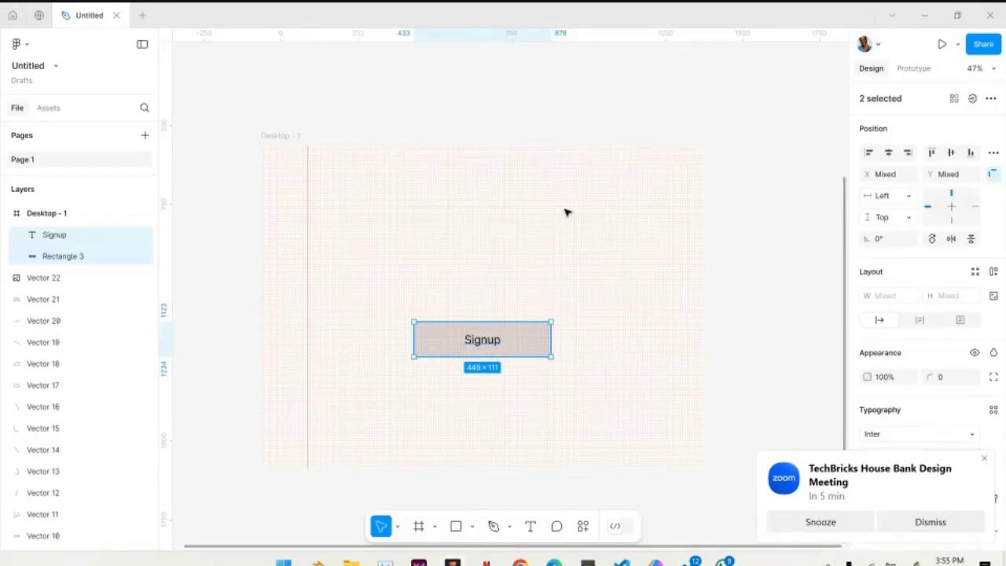
pyautogui.click(932, 525)
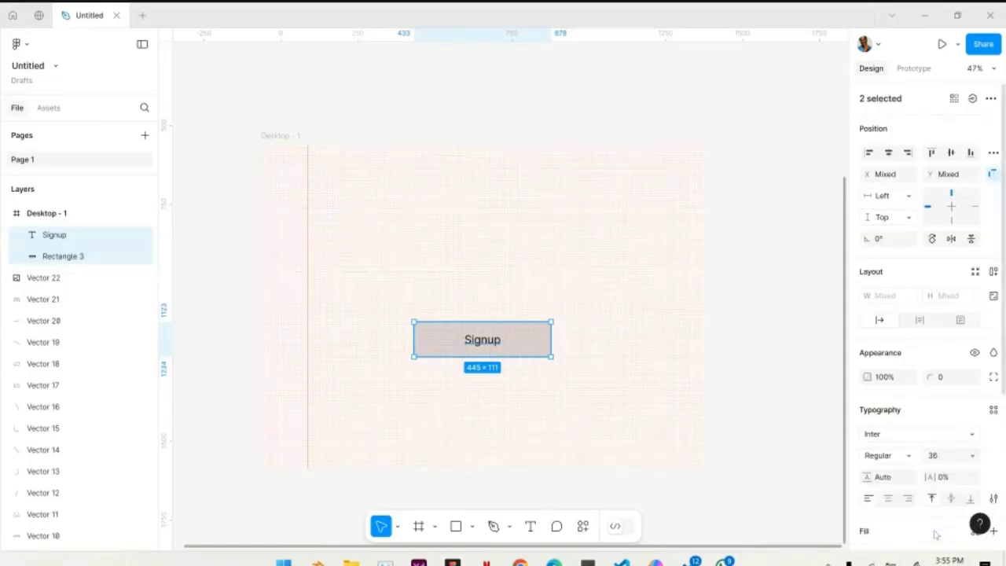
pyautogui.click(683, 404)
# Inspect the positions of the Signup text and its rectangle within the desktop frame, and clear the selection
pyautogui.scroll(2, 538, 310)
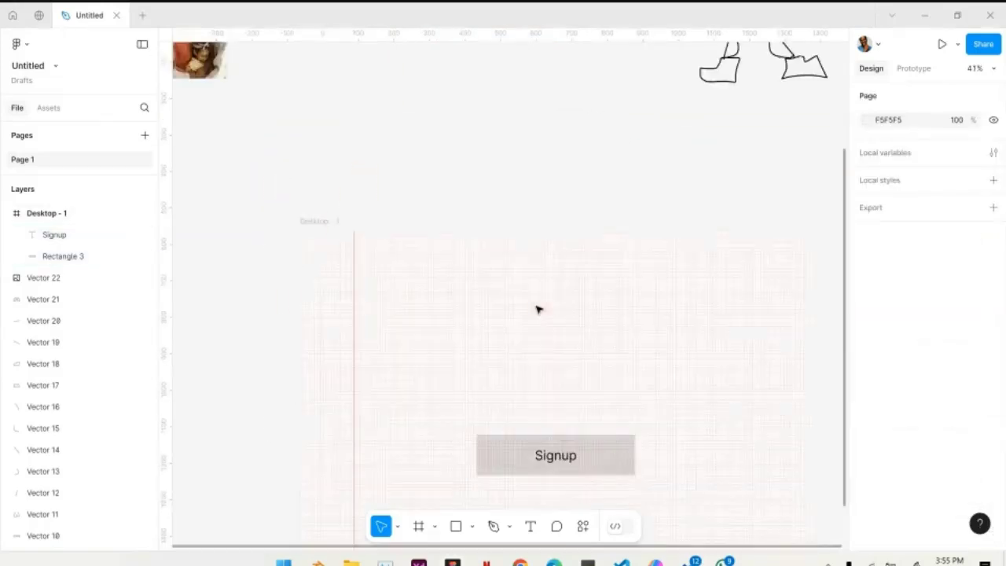
pyautogui.scroll(3, 537, 309)
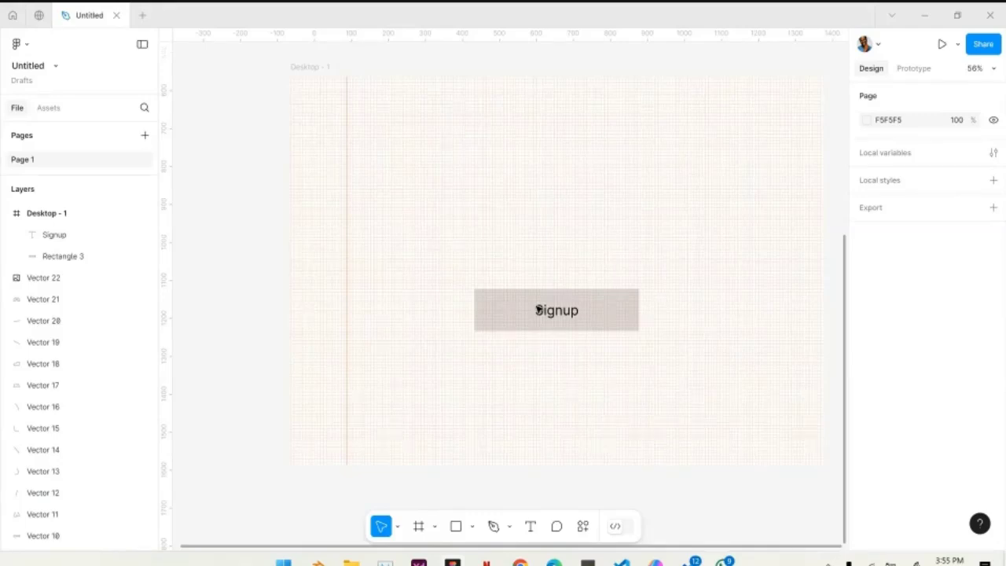
pyautogui.click(577, 308)
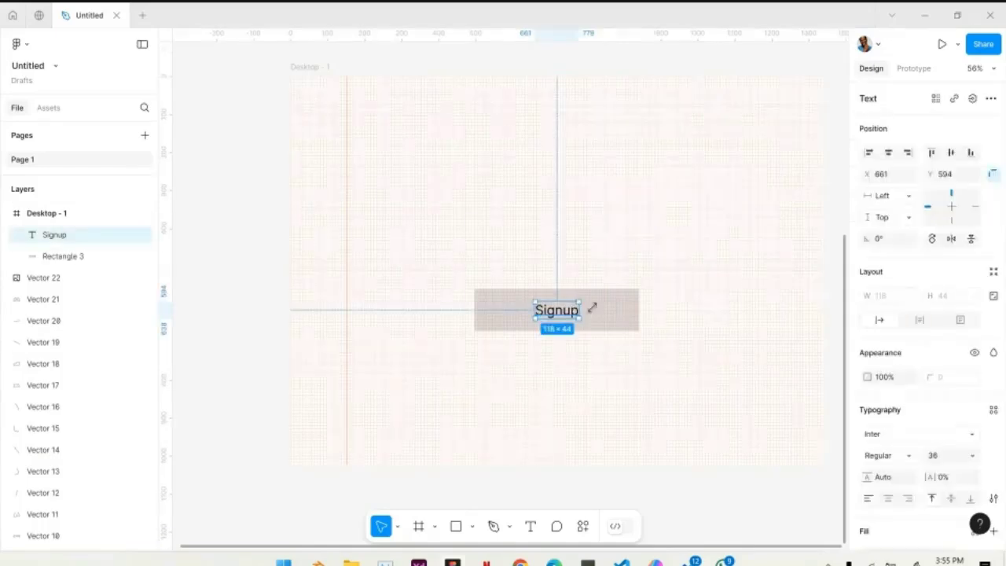
pyautogui.click(598, 309)
pyautogui.scroll(-5, 602, 310)
pyautogui.hscroll(3, 604, 311)
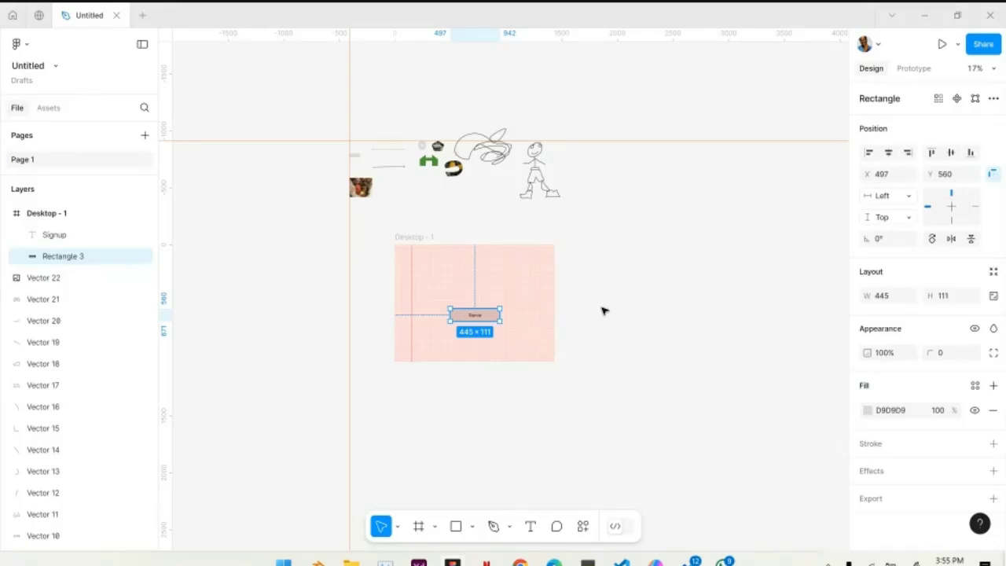
pyautogui.click(602, 310)
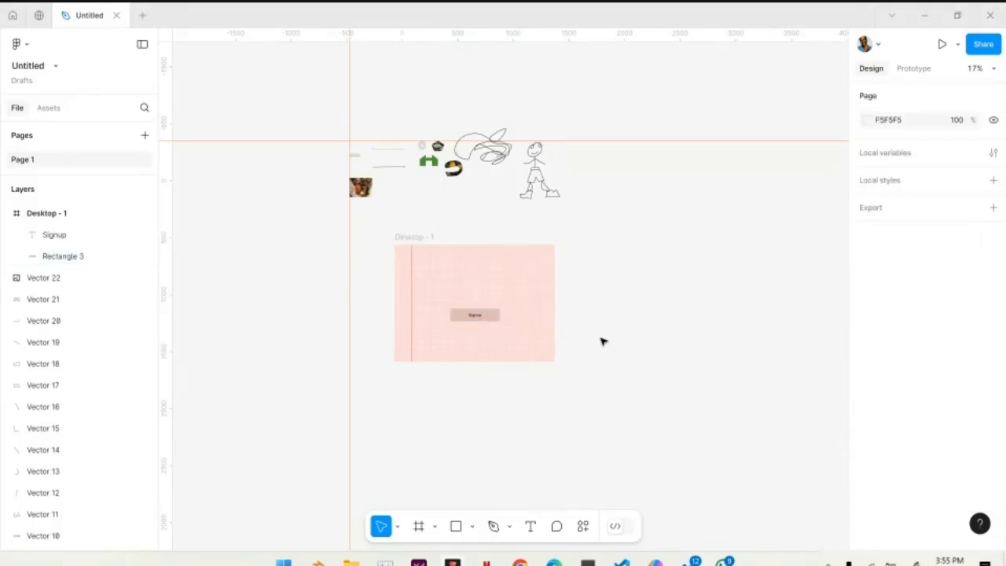
# Add an iPhone 13 mini preset frame beside the desktop frame at X 1728, Y 563
pyautogui.click(418, 527)
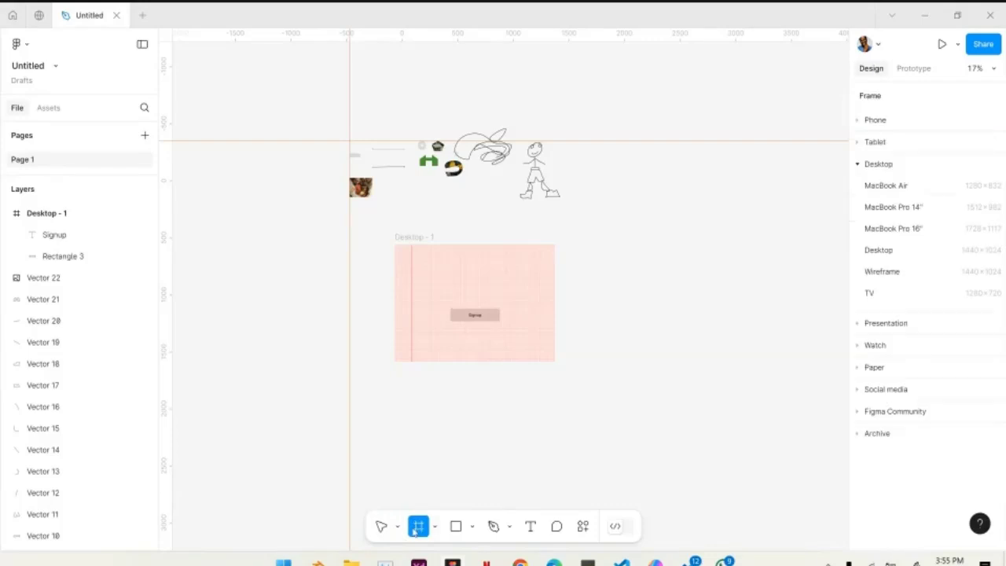
pyautogui.click(888, 122)
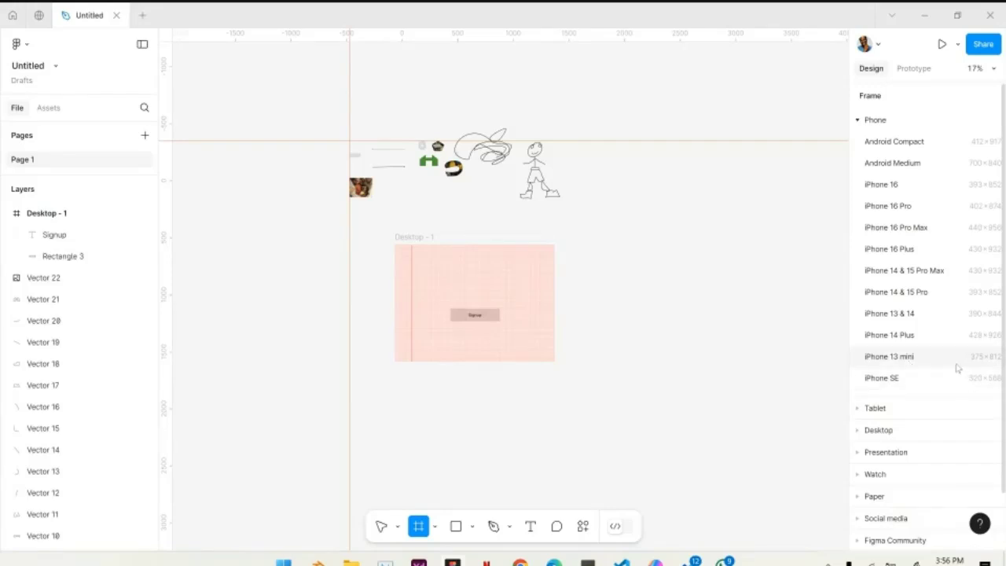
pyautogui.click(916, 360)
pyautogui.moveTo(584, 283); pyautogui.dragTo(614, 284)
pyautogui.hscroll(3, 613, 284)
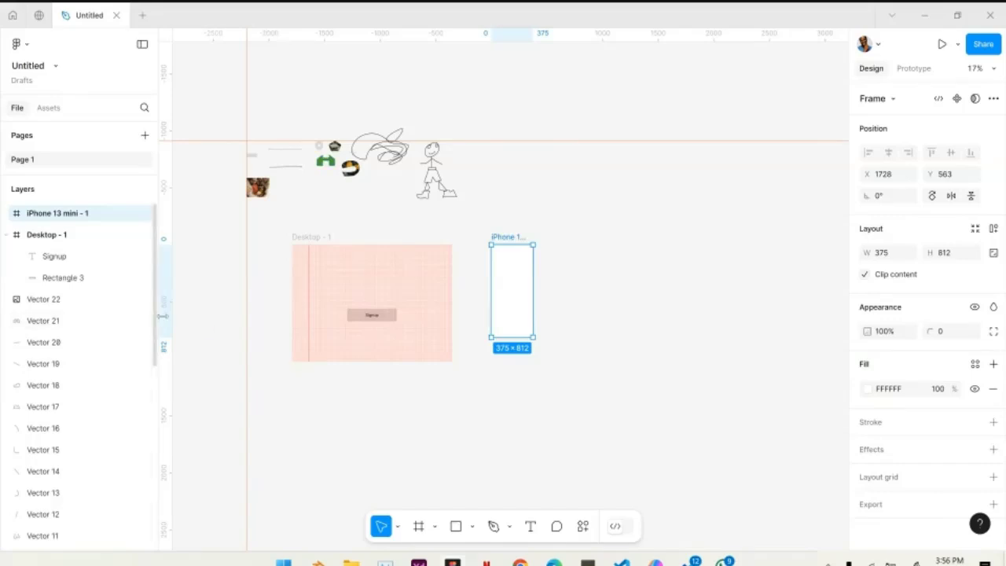
# Place a vertical ruler guide inside the iPhone frame about 70 from its left edge, and deselect everything
pyautogui.moveTo(166, 317); pyautogui.dragTo(496, 307)
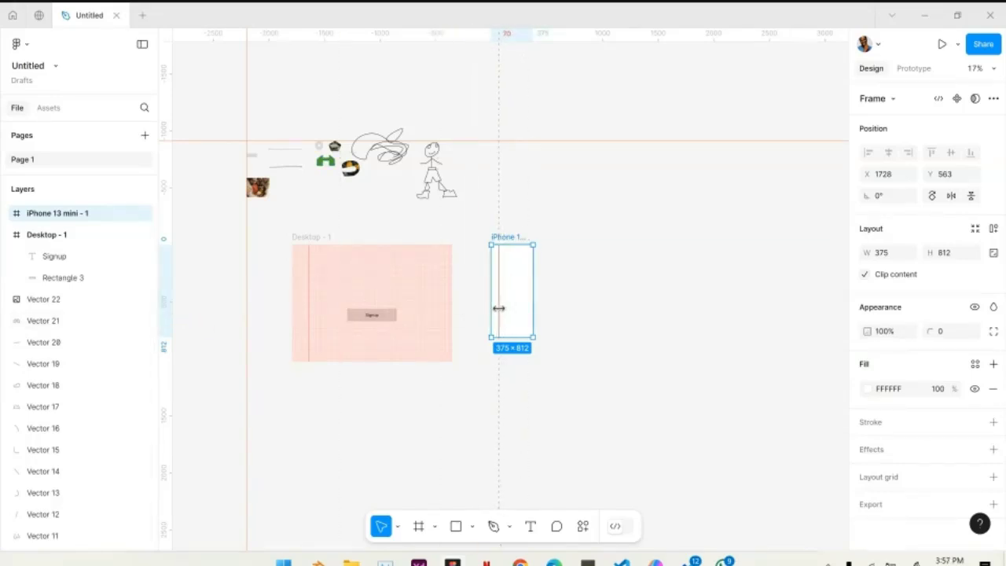
pyautogui.click(324, 237)
pyautogui.click(380, 227)
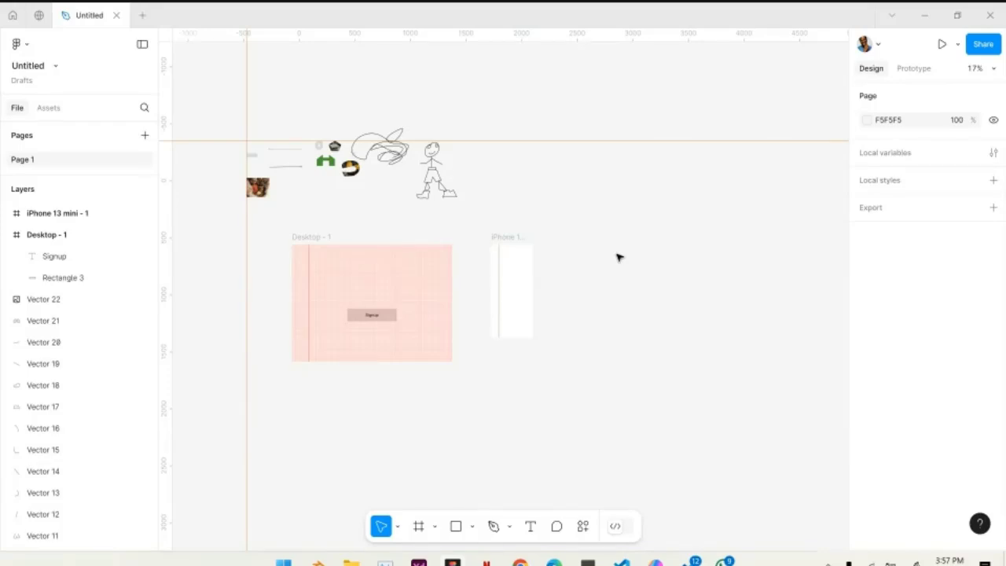
# Duplicate the desktop frame to the right of the iPhone frame, at X 3113, Y 563
pyautogui.scroll(-3, 469, 269)
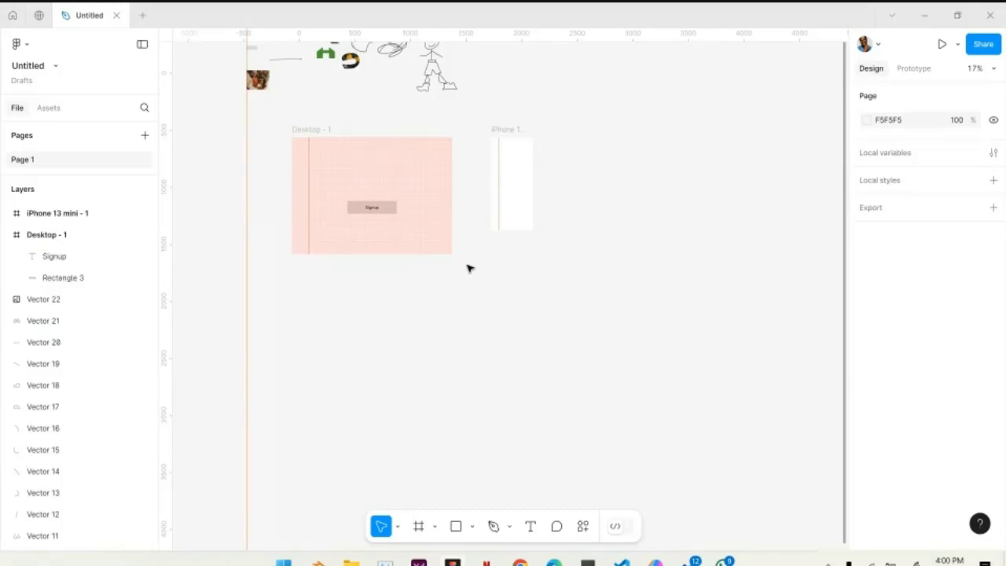
pyautogui.click(303, 129)
pyautogui.moveTo(303, 130); pyautogui.dragTo(658, 128)
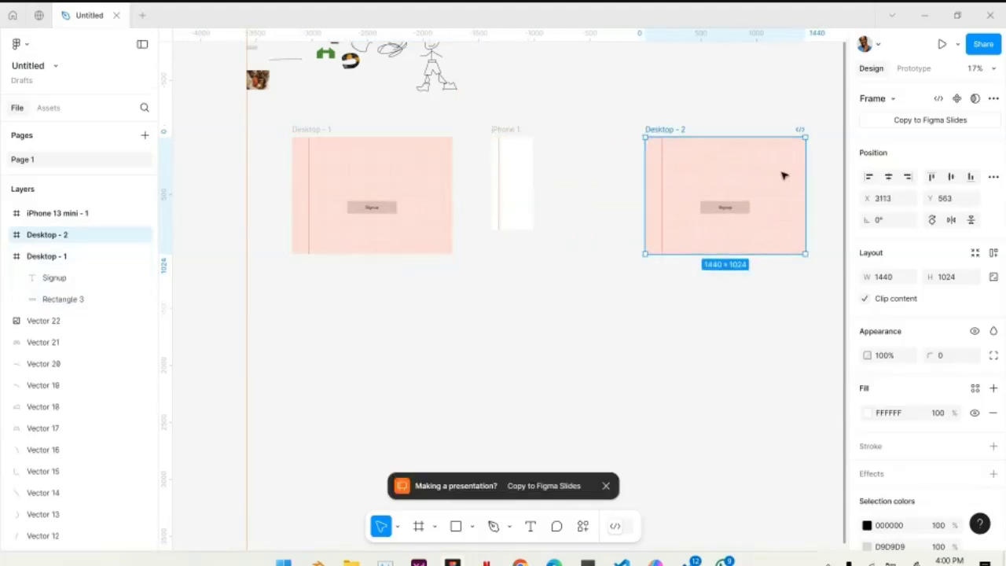
# Try widths of about 441 and 984 on the duplicated desktop frame, and delete the duplicate
pyautogui.moveTo(805, 176); pyautogui.dragTo(693, 174)
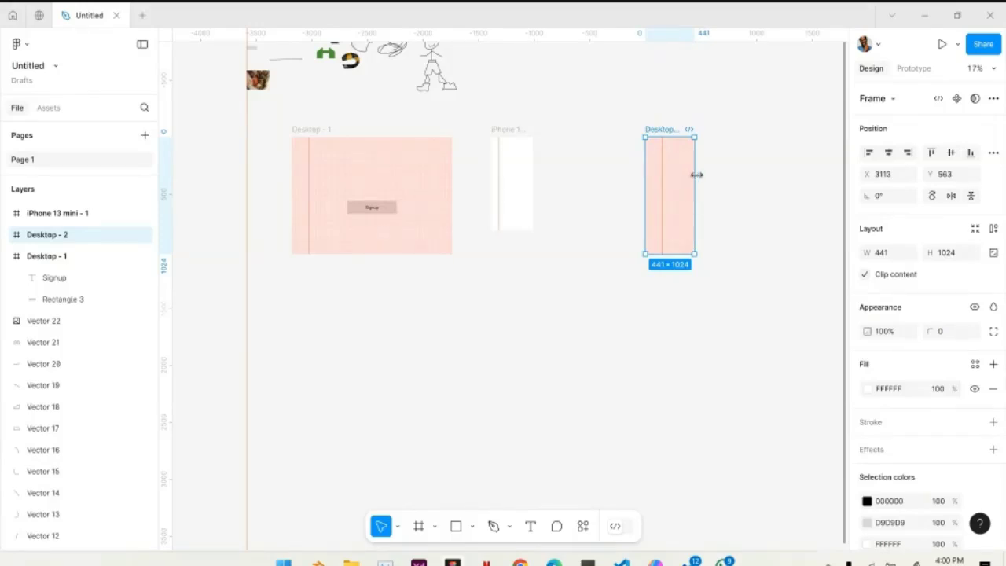
pyautogui.moveTo(696, 175); pyautogui.dragTo(756, 189)
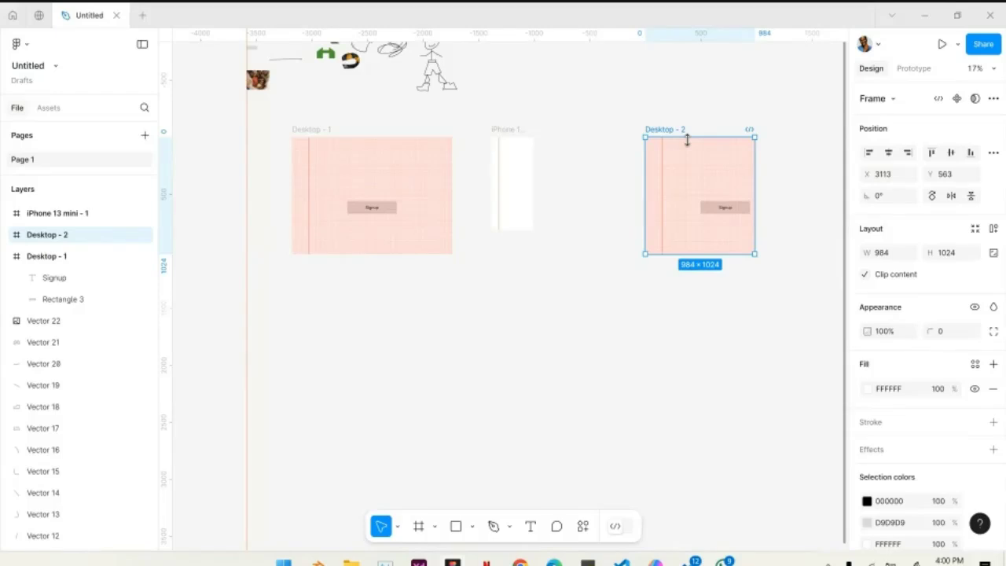
pyautogui.press('Delete')
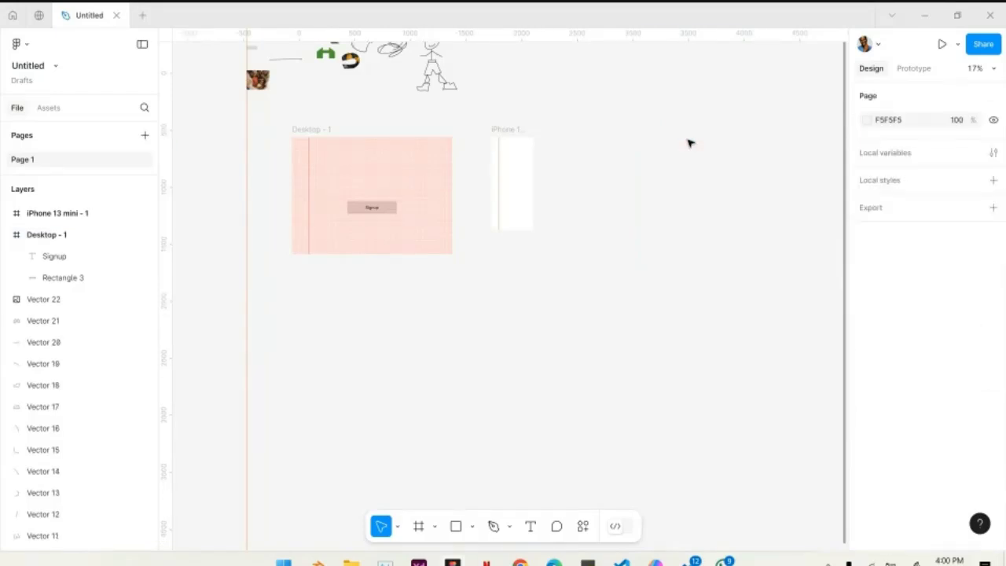